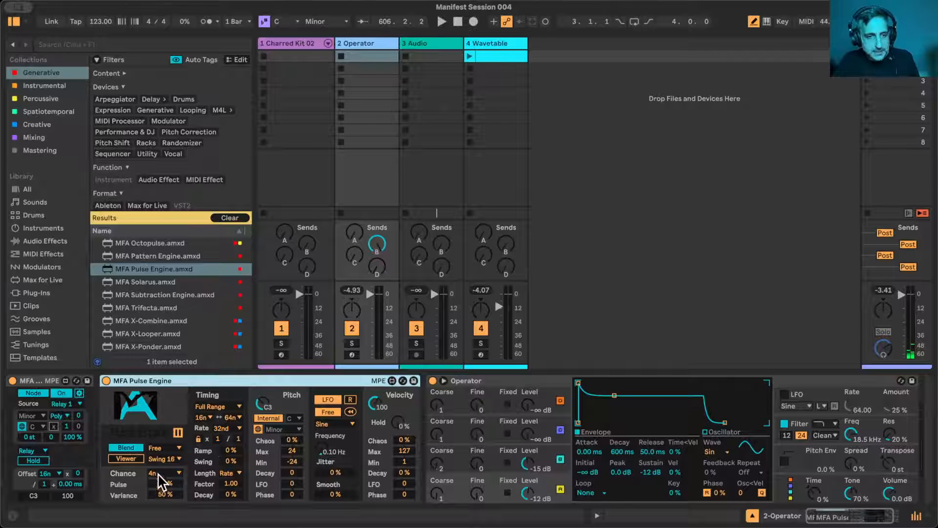
- Select the MFA Pulse Engine device on the Operator track and start playback
left_click(158, 474)
left_click(172, 473)
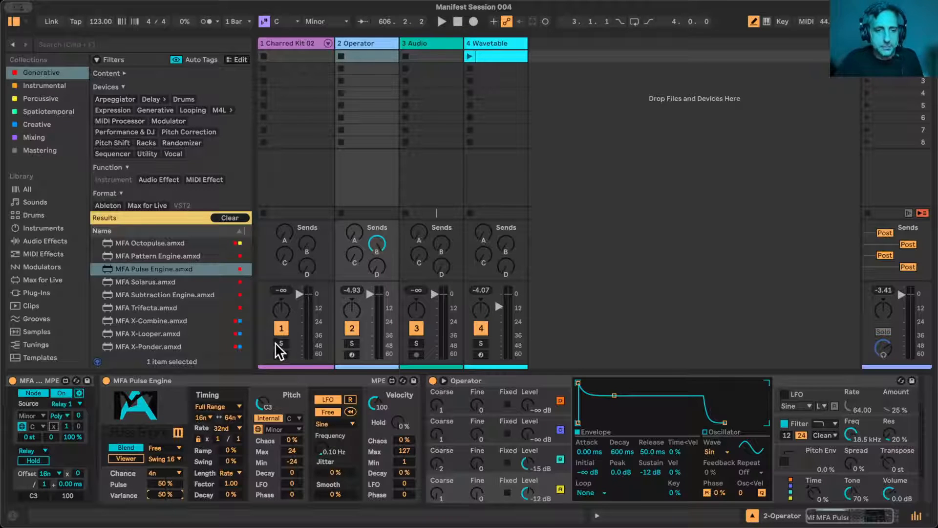
left_click(312, 376)
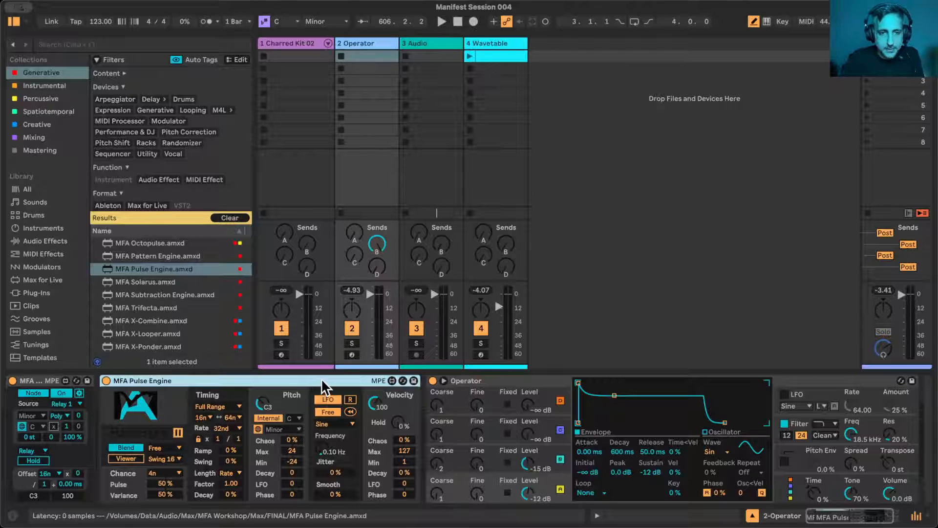
key("space")
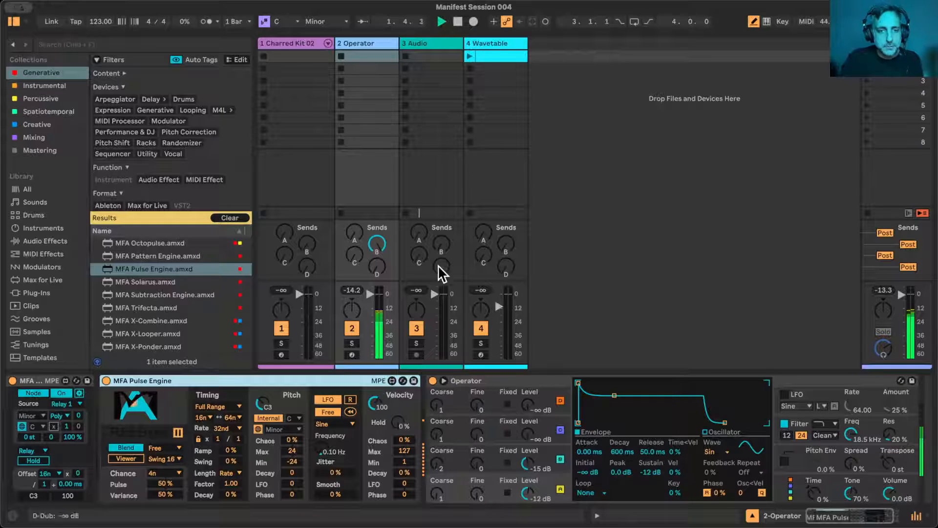
- Delete the clip in the first slot of the Wavetable track
left_click(338, 23)
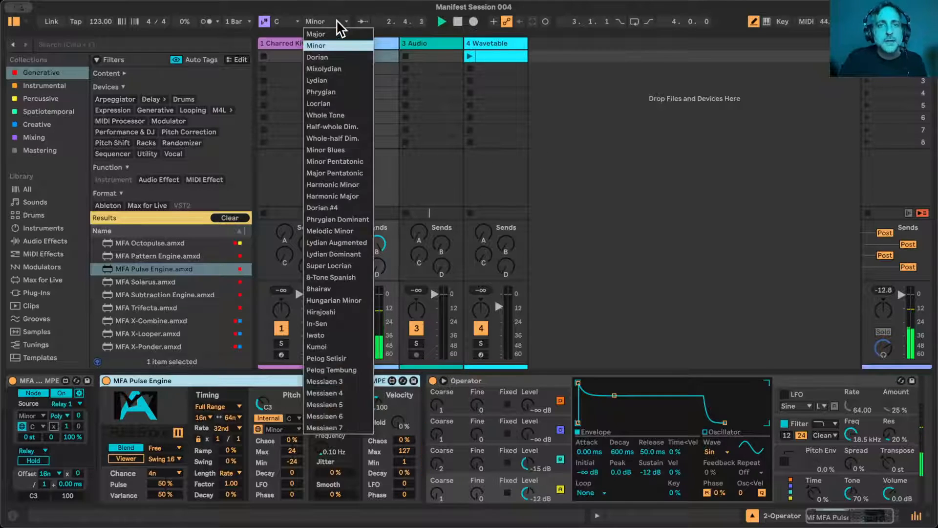
left_click(346, 18)
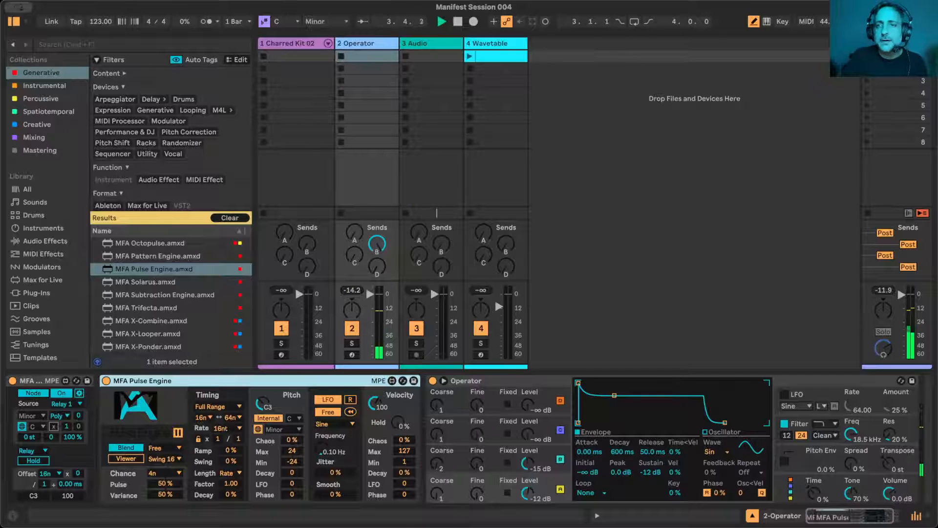
left_click(894, 43)
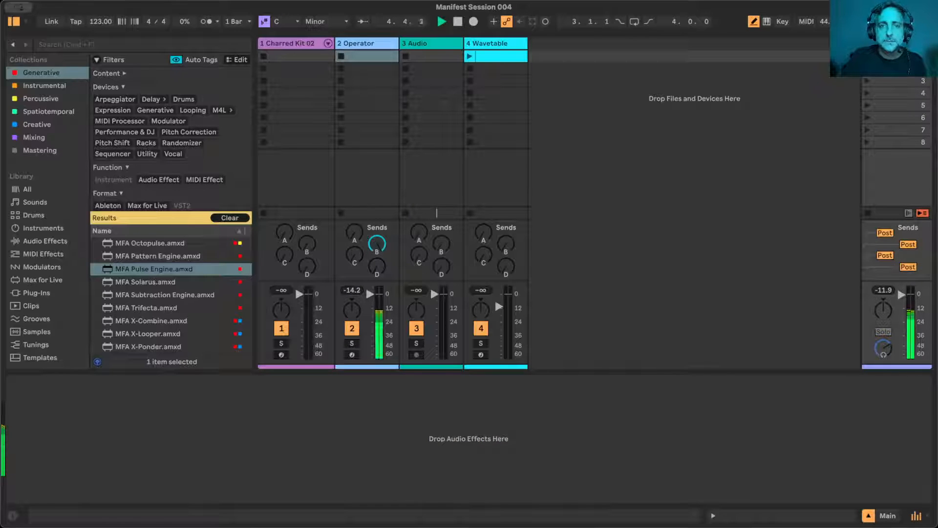
left_click(503, 54)
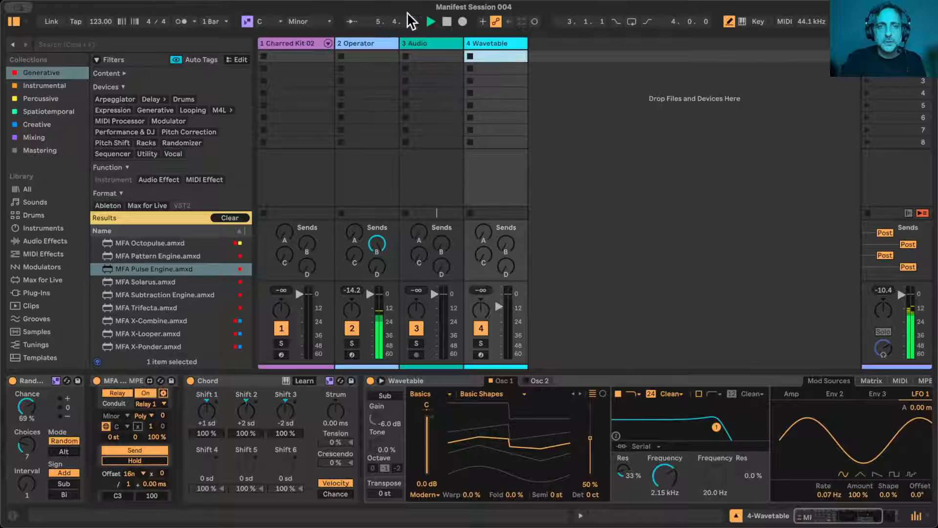
- Set the song's scale to Locrian and return to the Operator track's devices
left_click(894, 44)
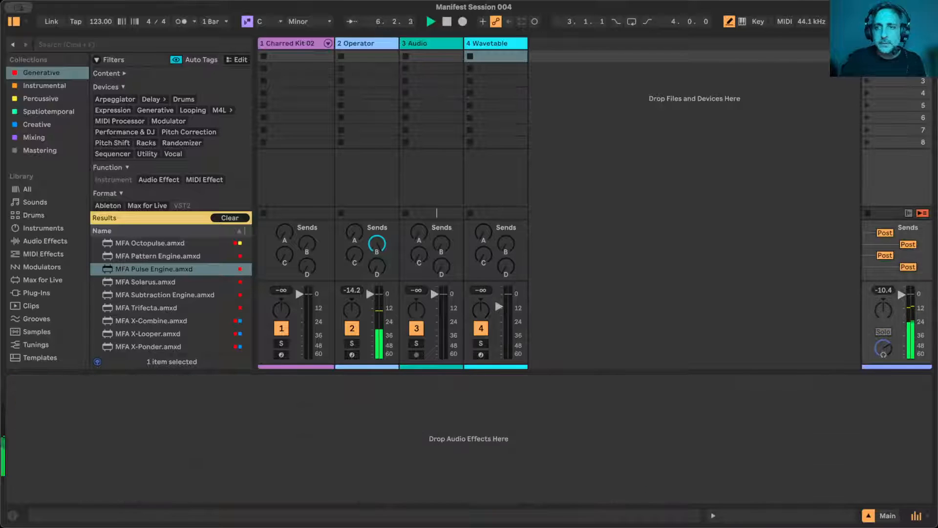
left_click(316, 22)
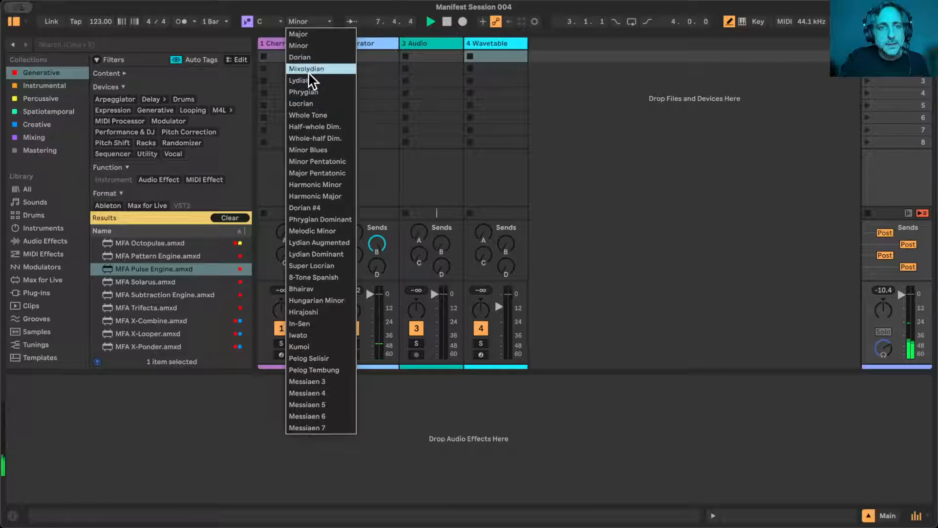
left_click(311, 100)
left_click(380, 42)
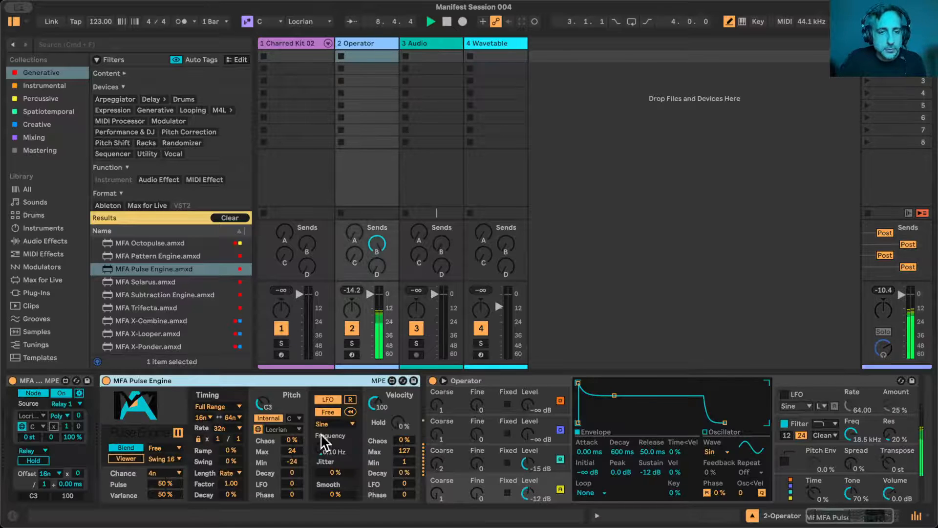
- Set the Pulse Engine's pitch Chaos to 65 %, Decay to 1 and LFO to 8, with its Viewer turned on
left_click_drag(293, 441, 292, 431)
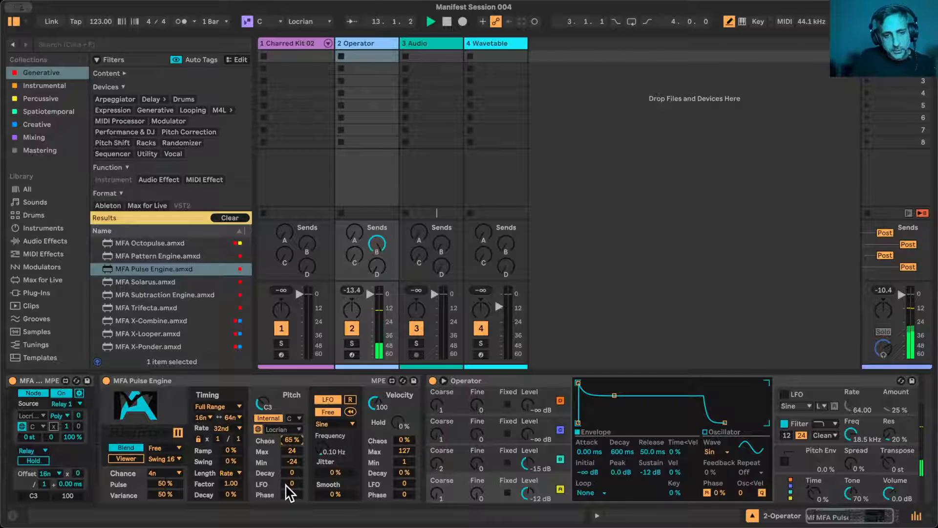
left_click_drag(292, 483, 292, 475)
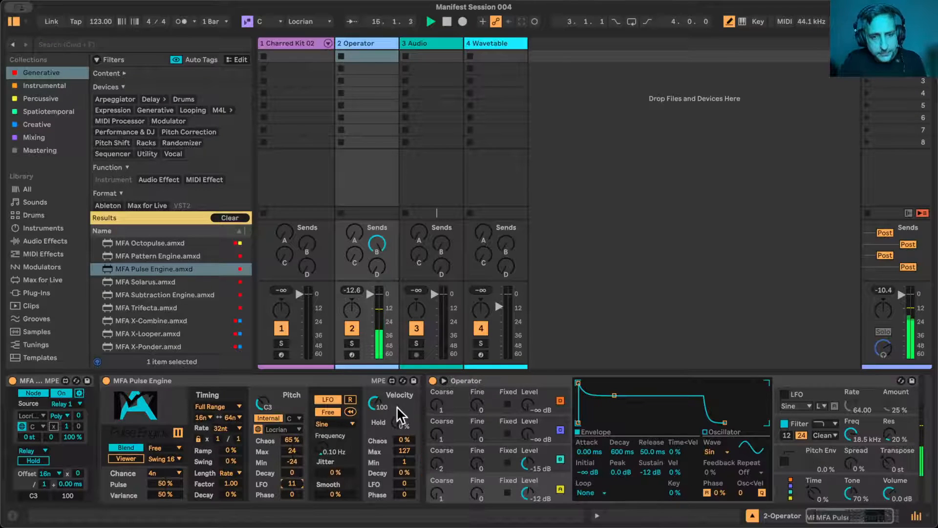
left_click(132, 459)
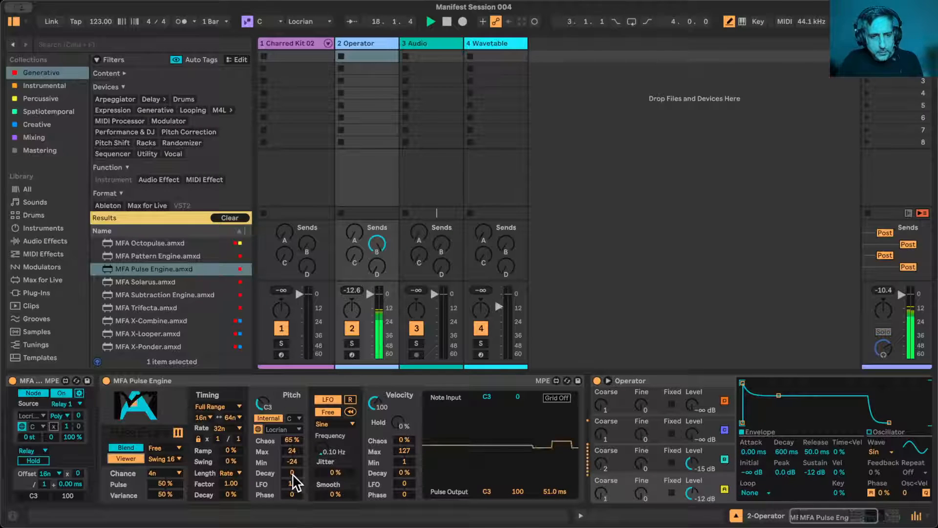
left_click_drag(293, 483, 291, 479)
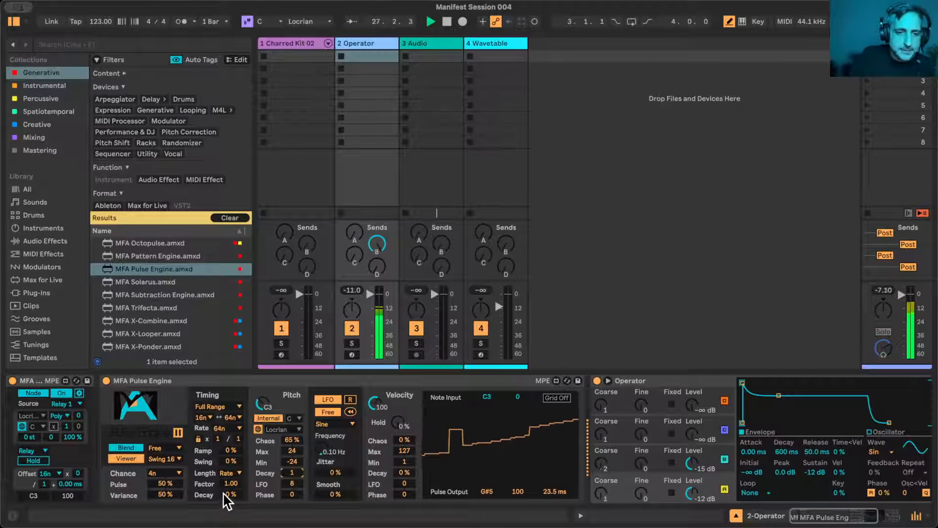
- Set the Pulse Engine's timing Decay to -30 %, leaving its velocity Decay at 0 %
left_click_drag(229, 494, 229, 510)
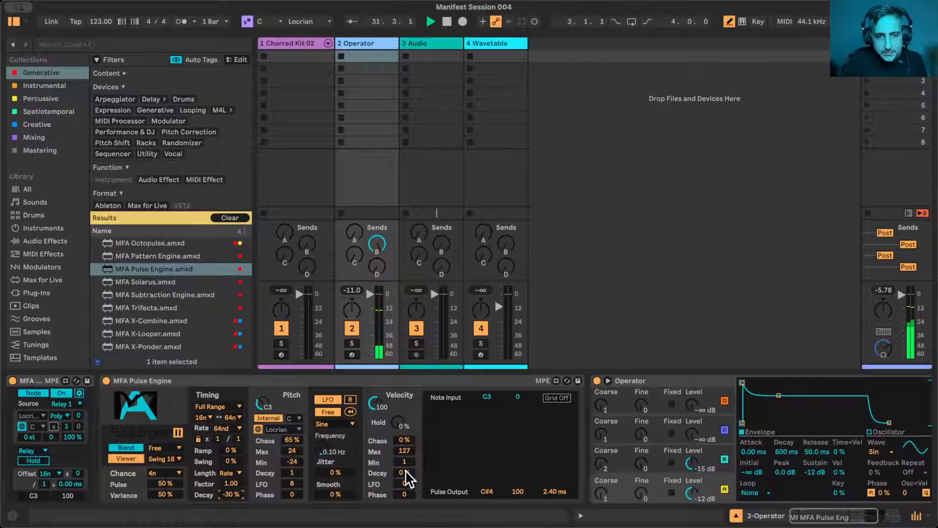
mouse_move(404, 474)
left_mouse_down()
mouse_move(404, 491)
mouse_move(404, 448)
mouse_move(404, 474)
left_mouse_up()
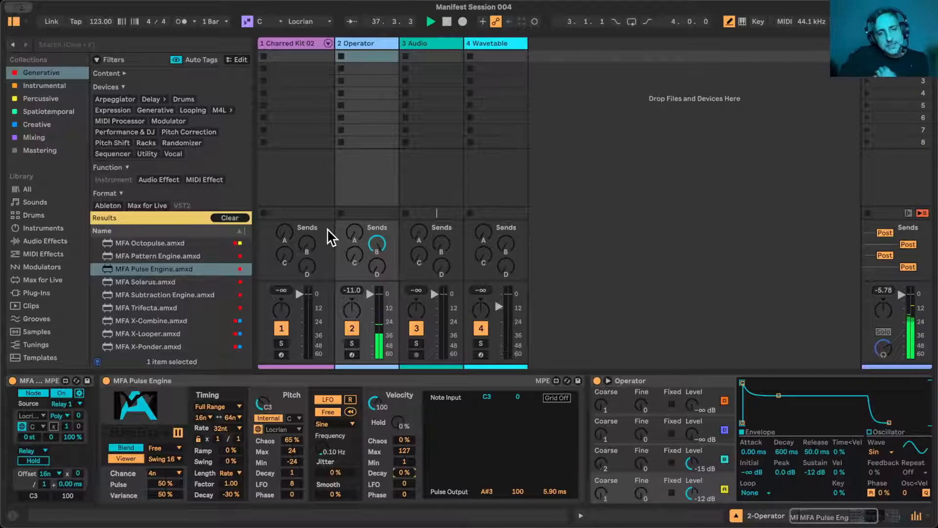
left_click(339, 380)
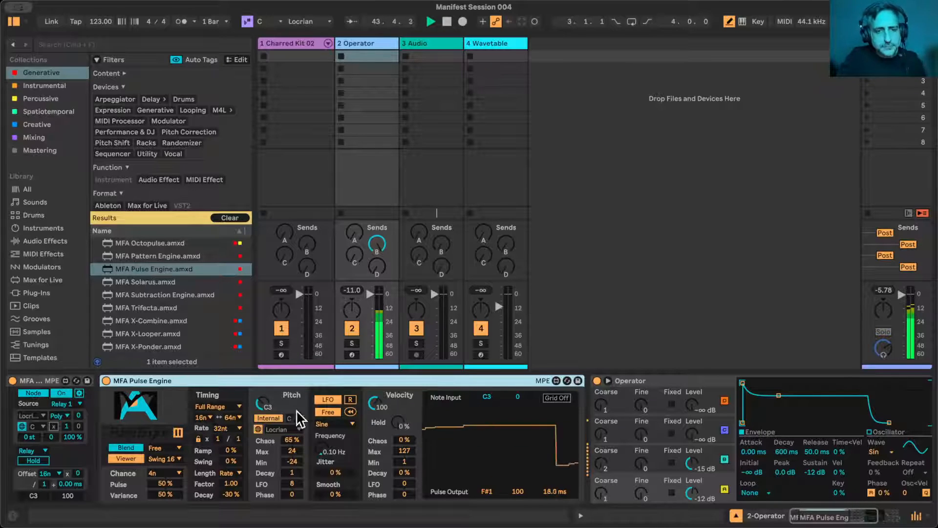
- Check the Charred Kit 02 chains and set the Pulse amount of the Operator track's Pulse Engine to 21 %
left_click(301, 42)
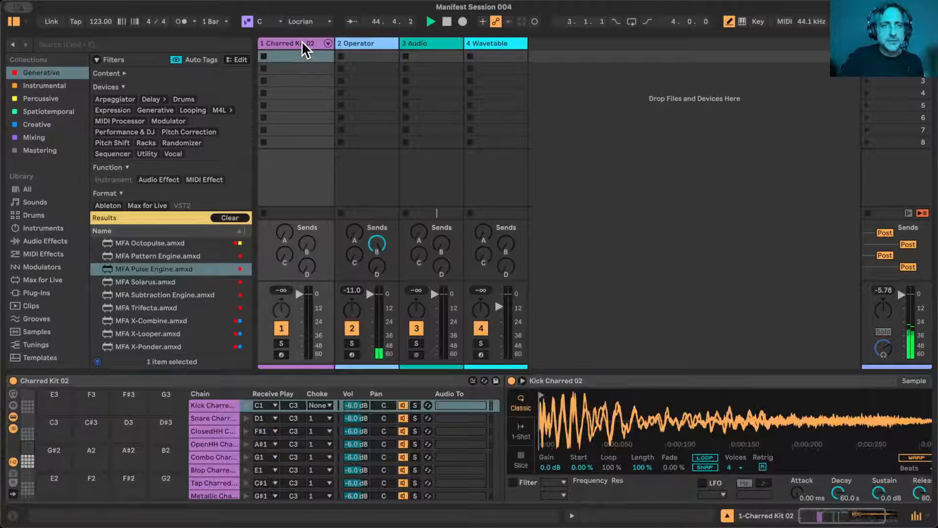
scroll(235, 417, "right", 1)
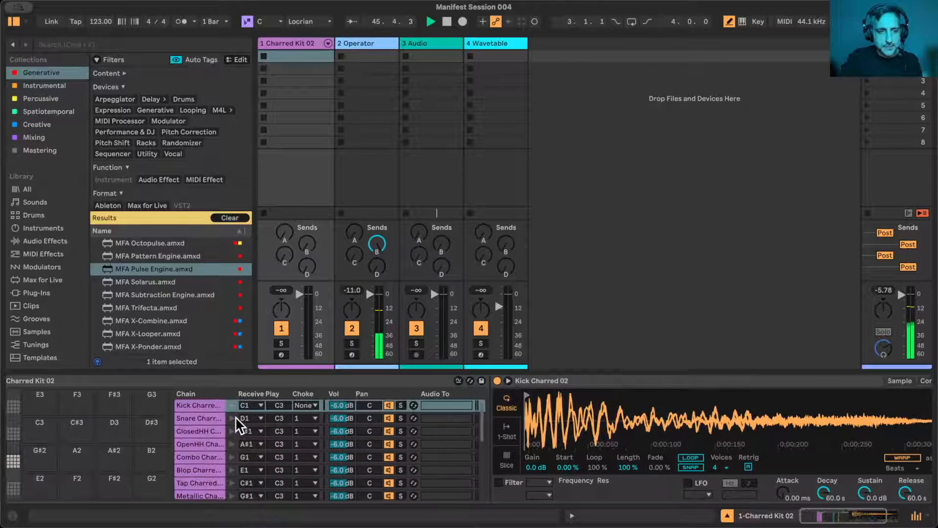
scroll(235, 417, "left", 1)
scroll(235, 417, "down", 1)
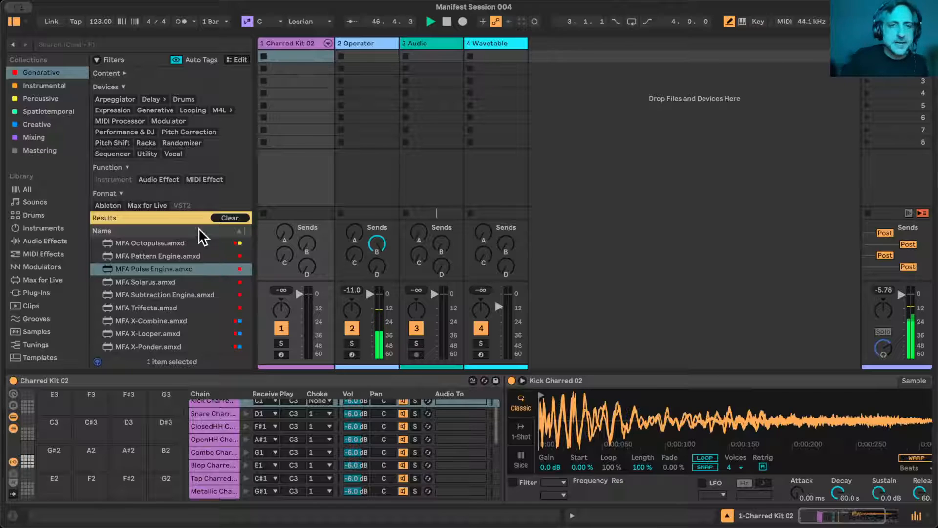
left_click(360, 42)
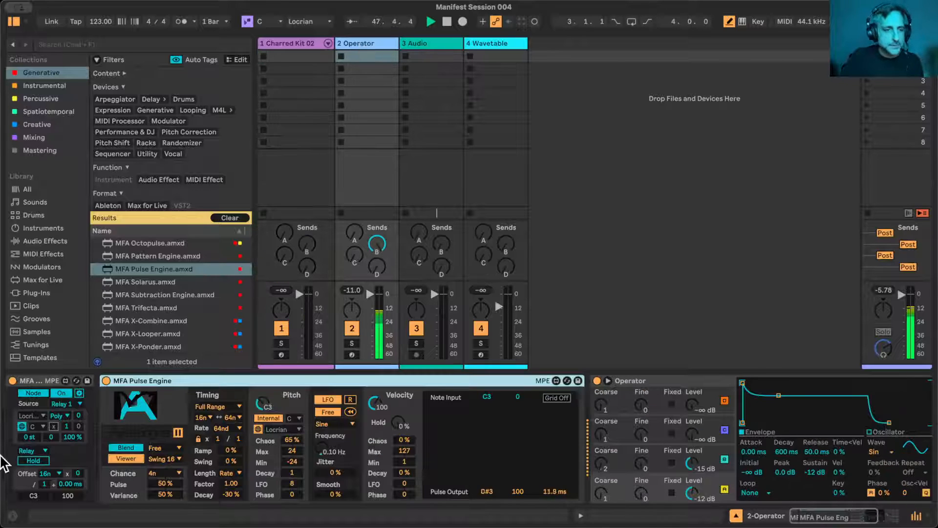
left_click_drag(165, 484, 165, 492)
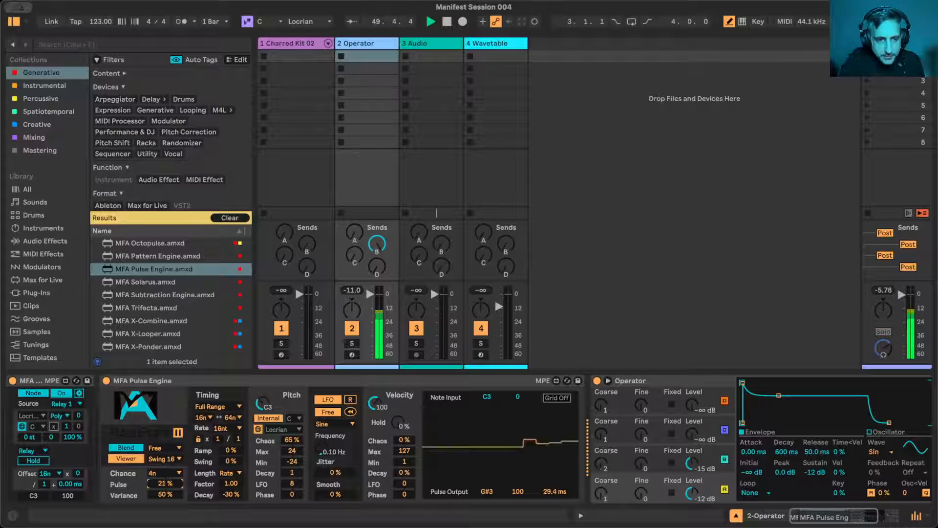
- Set the choke group to None for all Charred Kit 02 chains from the Snare through Hit Charred 02
left_click(293, 44)
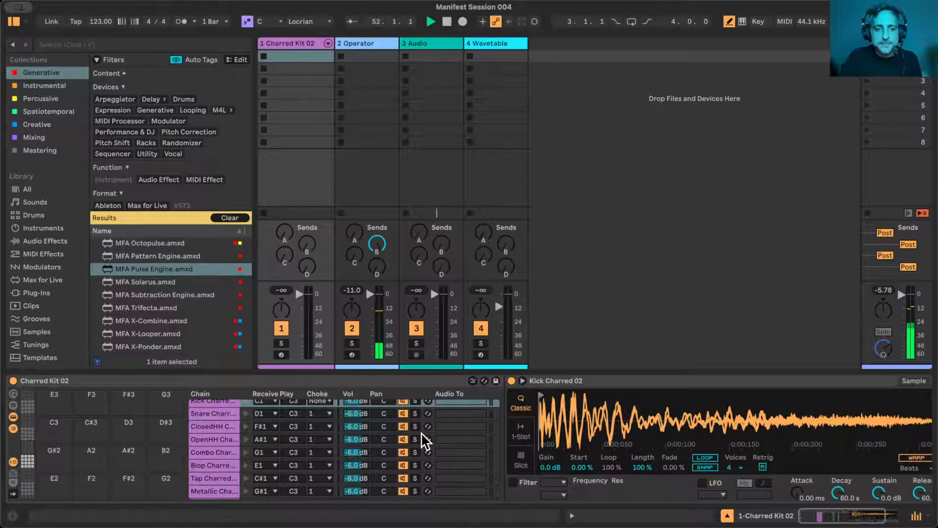
left_click(213, 414)
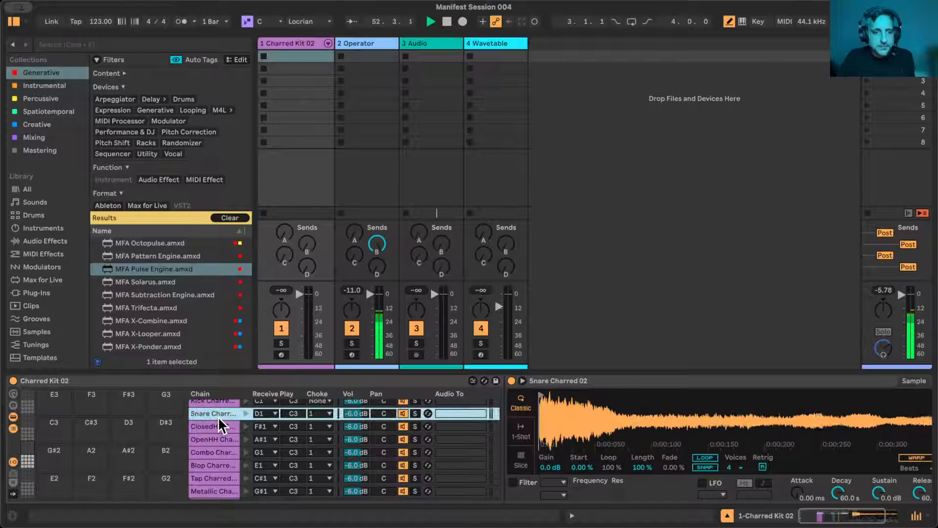
scroll(222, 481, "down", 5)
left_click(222, 479, "shift")
right_click(221, 478)
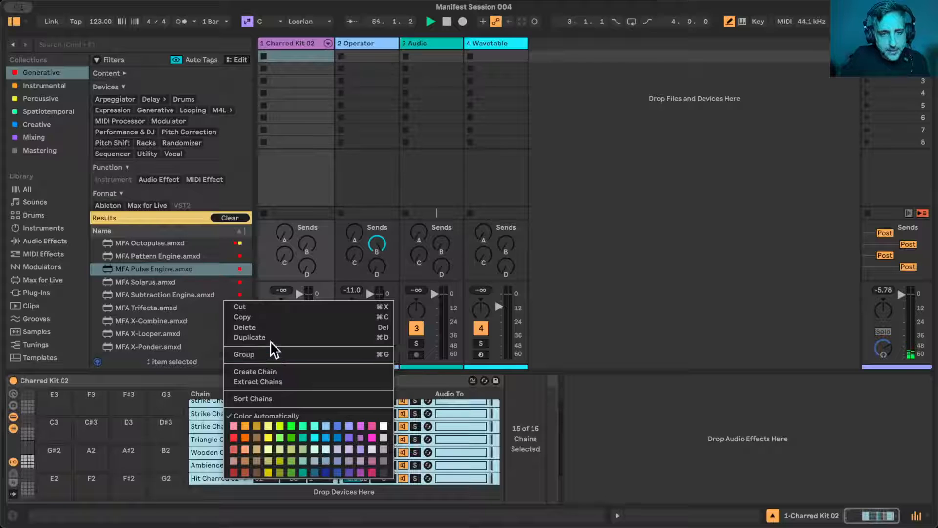
left_click(194, 457)
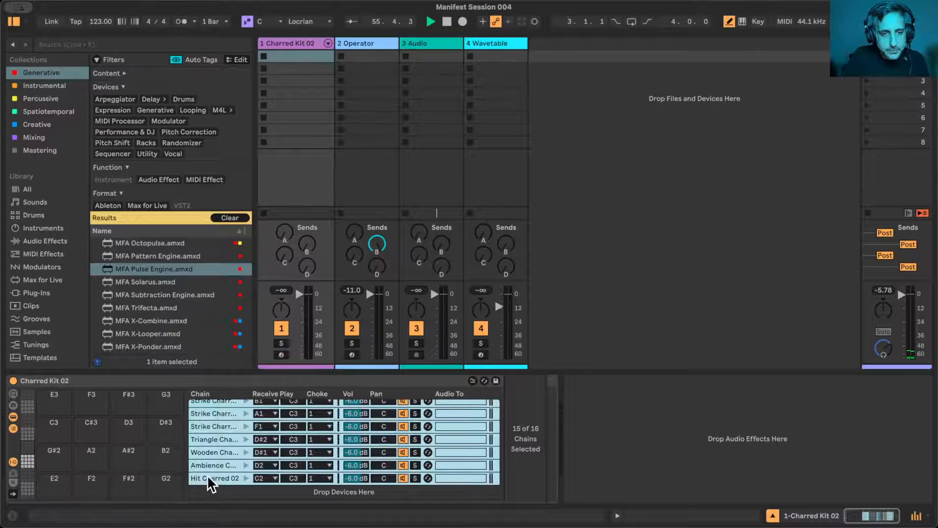
left_click(330, 470)
left_click(325, 301)
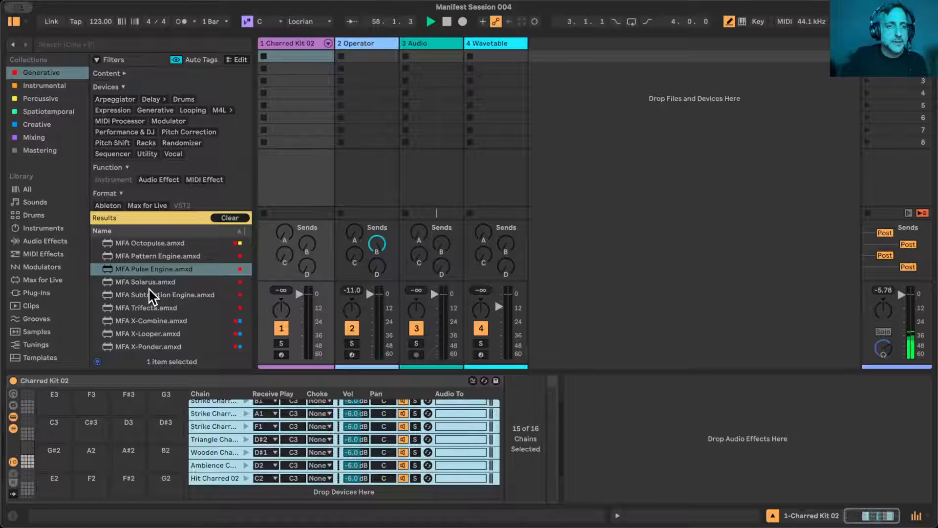
- Load MFA Octopulse ahead of the Charred Kit 02 rack with the browser hidden, and switch it to Drums mode
left_click_drag(149, 245, 6, 402)
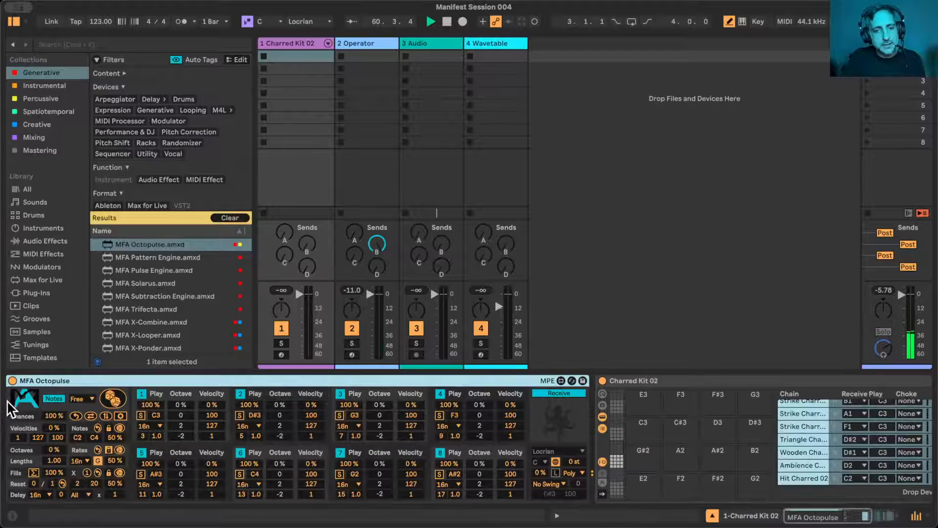
left_click(12, 22)
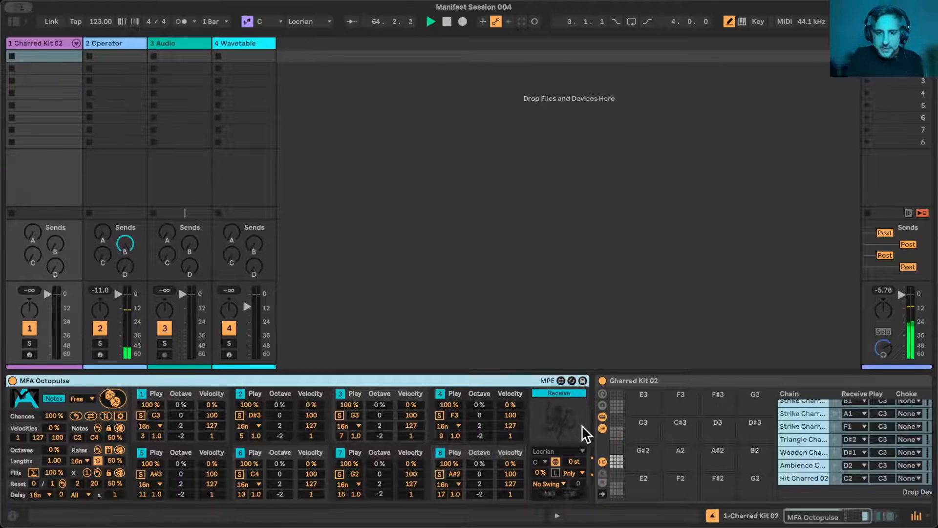
left_click(54, 396)
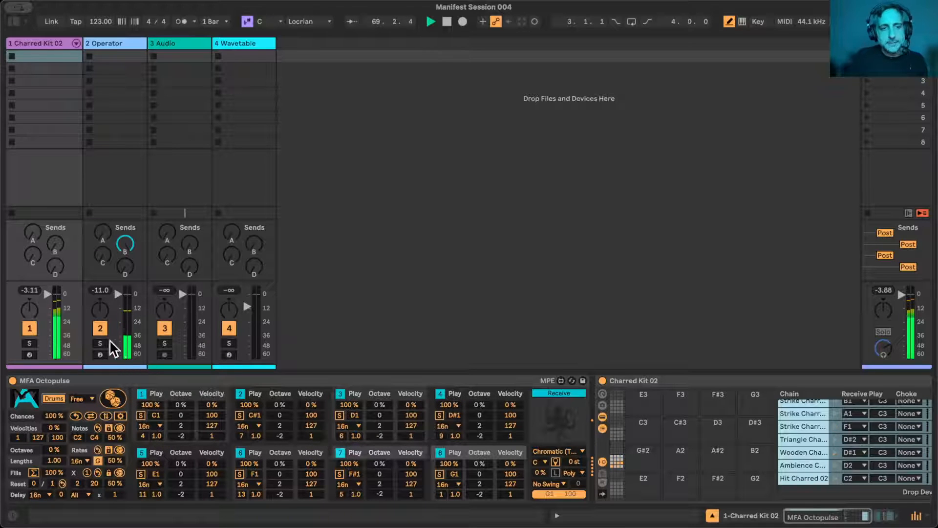
- Mute the Operator track and randomize the Octopulse drum pattern
left_click(99, 328)
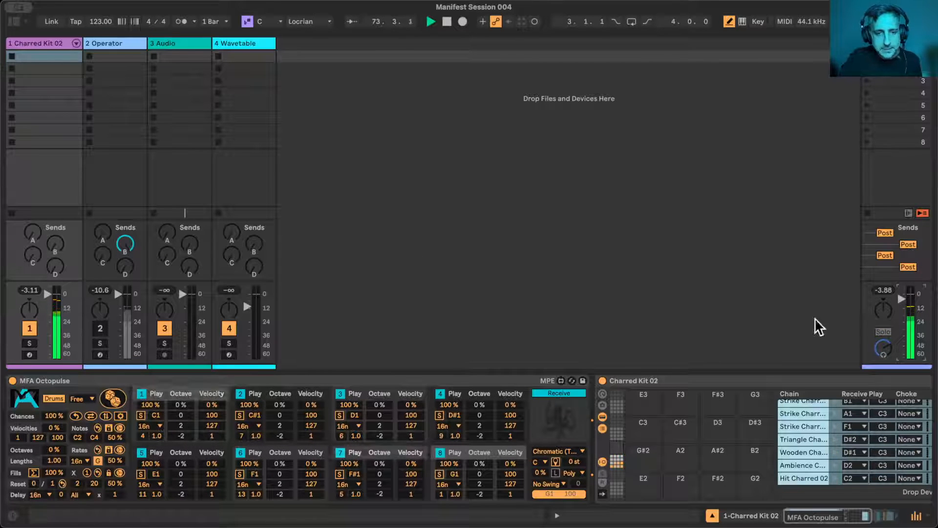
left_click(113, 395)
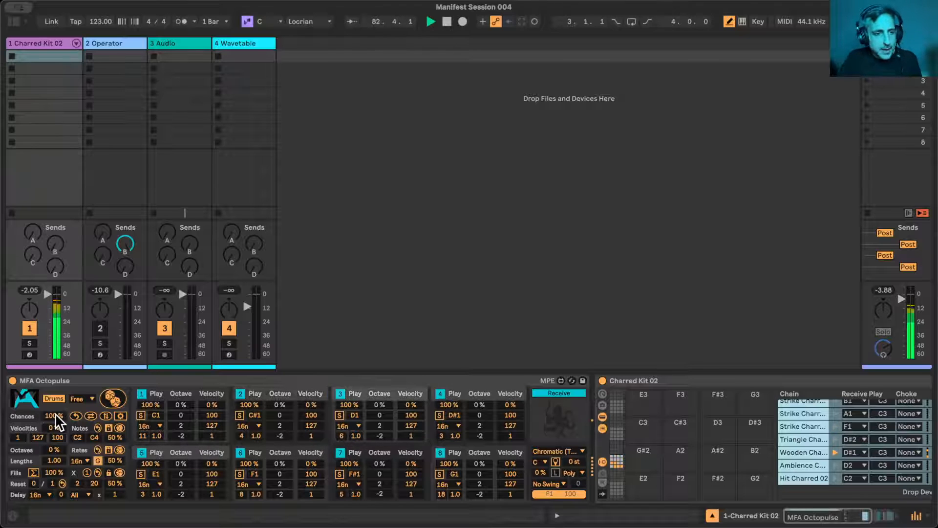
mouse_move(55, 416)
left_mouse_down()
mouse_move(54, 431)
mouse_move(55, 402)
left_mouse_up()
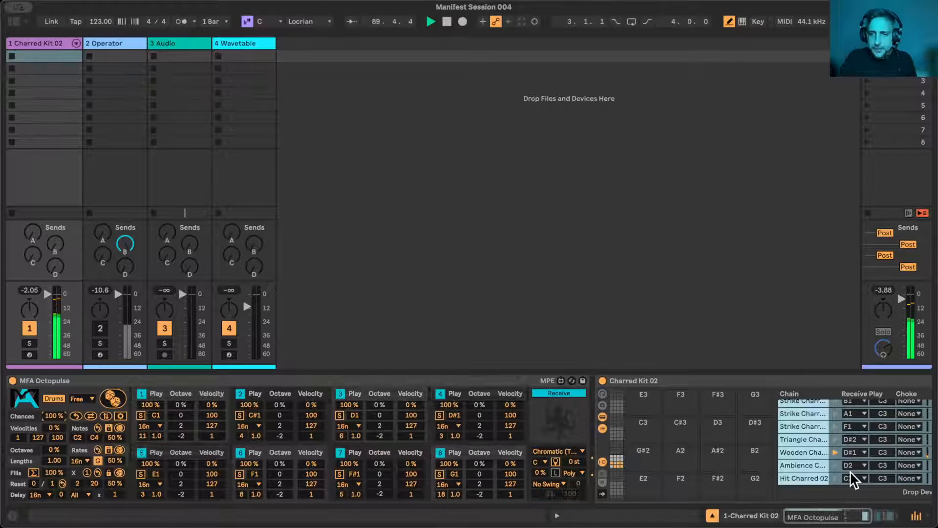
- Set the choke group to 1 for every Charred Kit 02 chain except the Kick
scroll(852, 477, "right", 5)
scroll(562, 485, "up", 1)
left_click(562, 485)
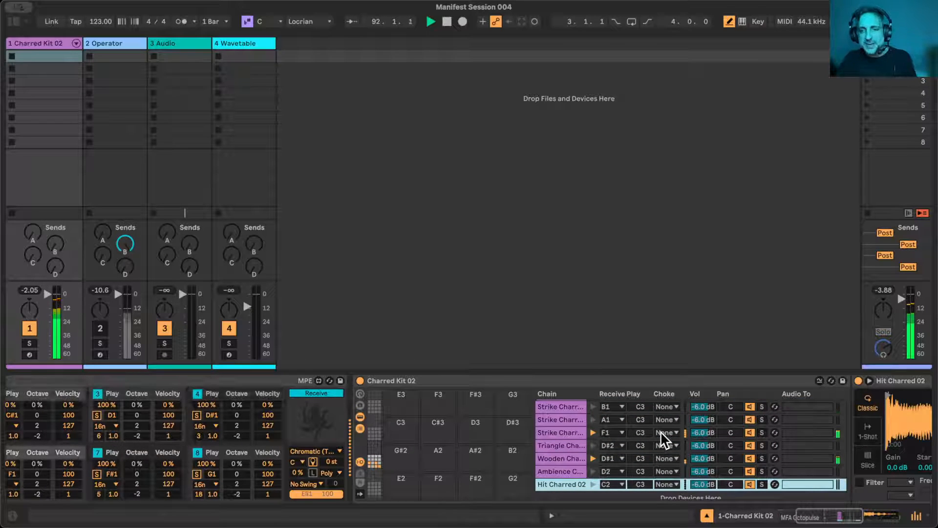
scroll(661, 431, "up", 5)
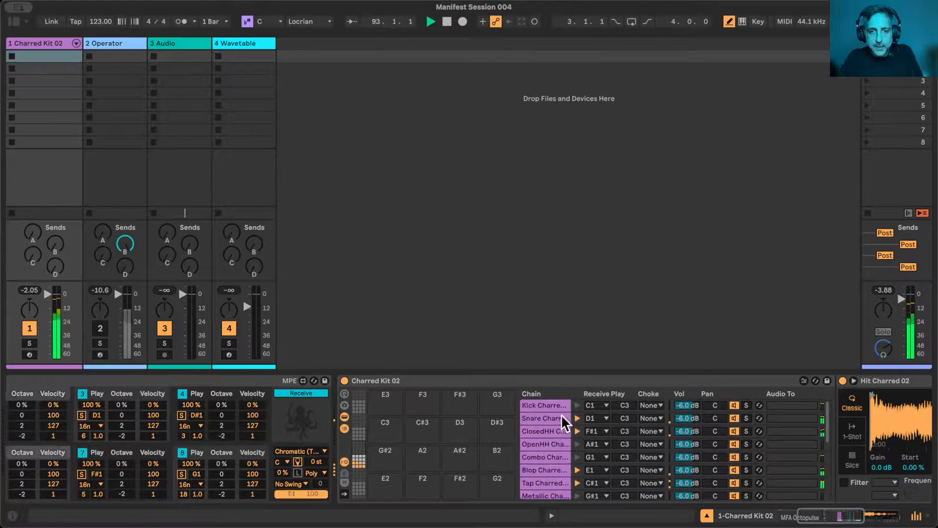
left_click(555, 415, "shift")
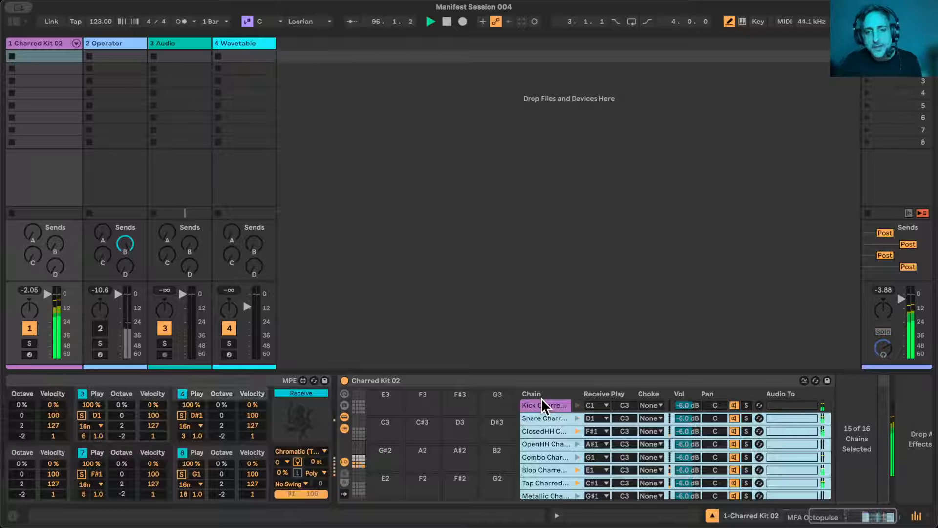
left_click(659, 416)
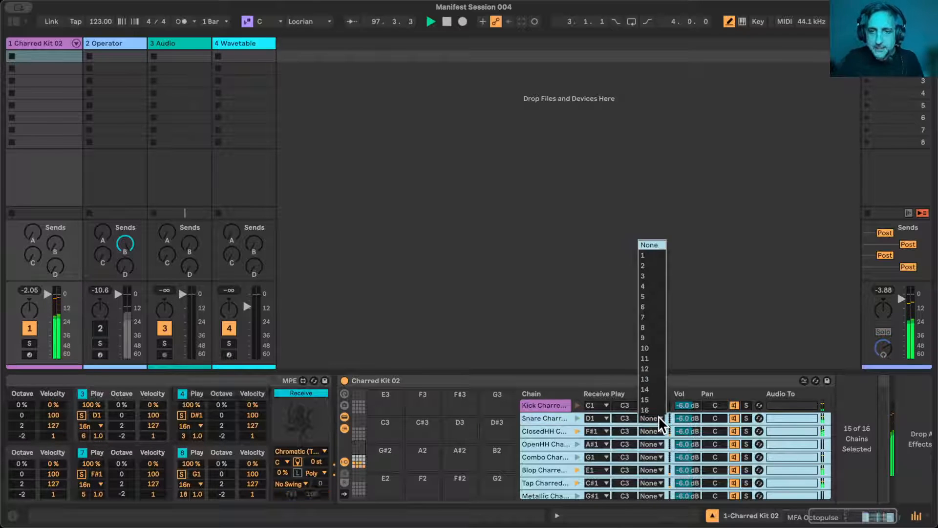
left_click(653, 253)
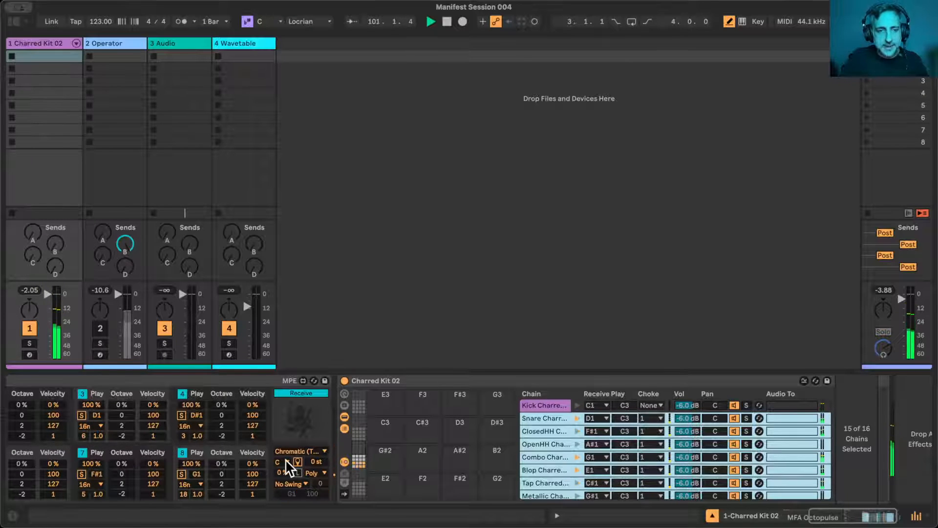
- Set the rate multipliers of Octopulse voices 1, 8, 6 and 2 to 5, 4, 7 and 9 respectively
scroll(285, 459, "left", 5)
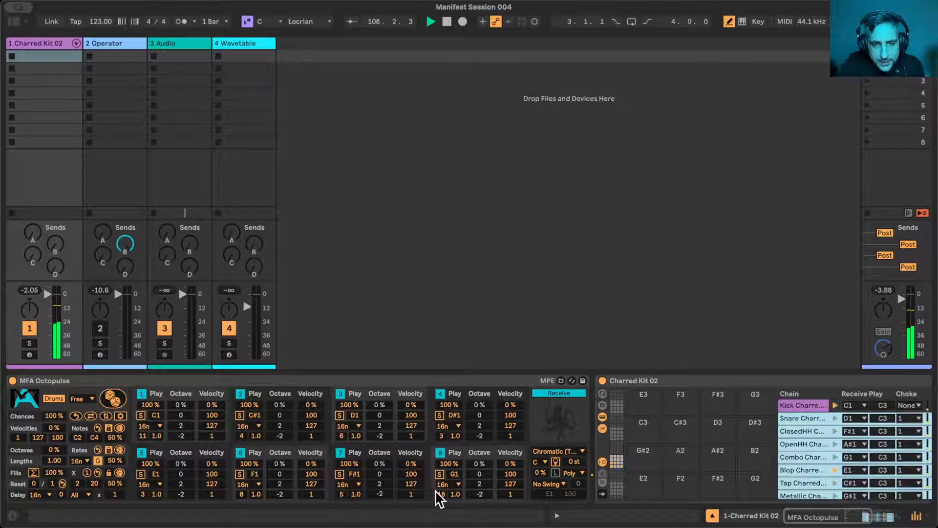
left_click_drag(142, 435, 141, 449)
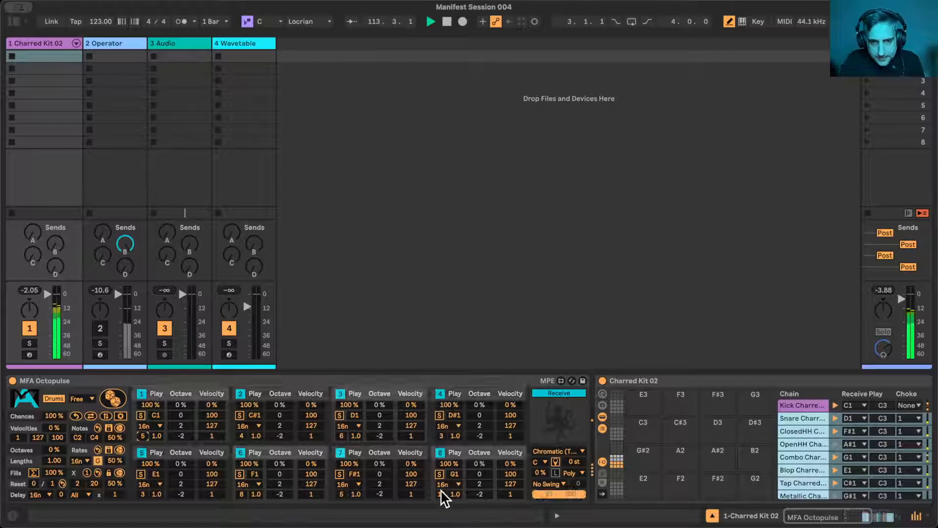
left_click_drag(439, 495, 439, 509)
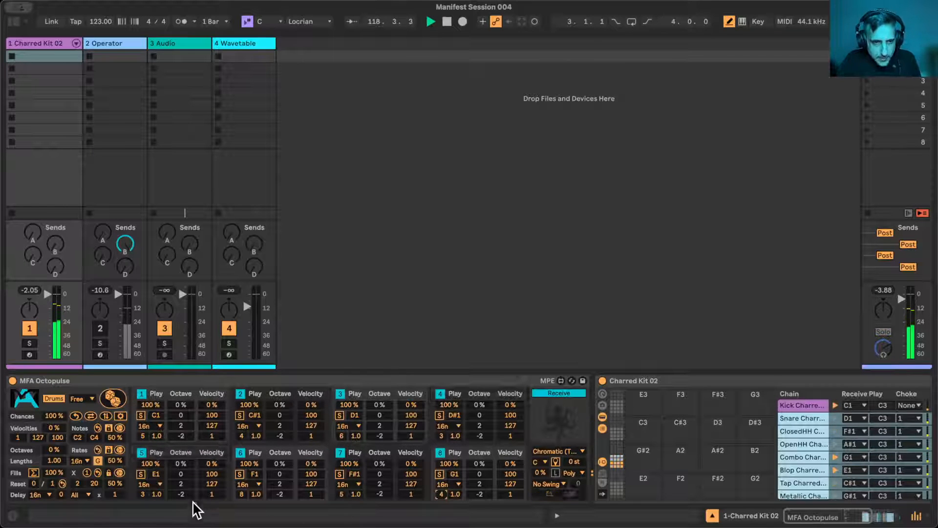
left_click_drag(241, 495, 241, 497)
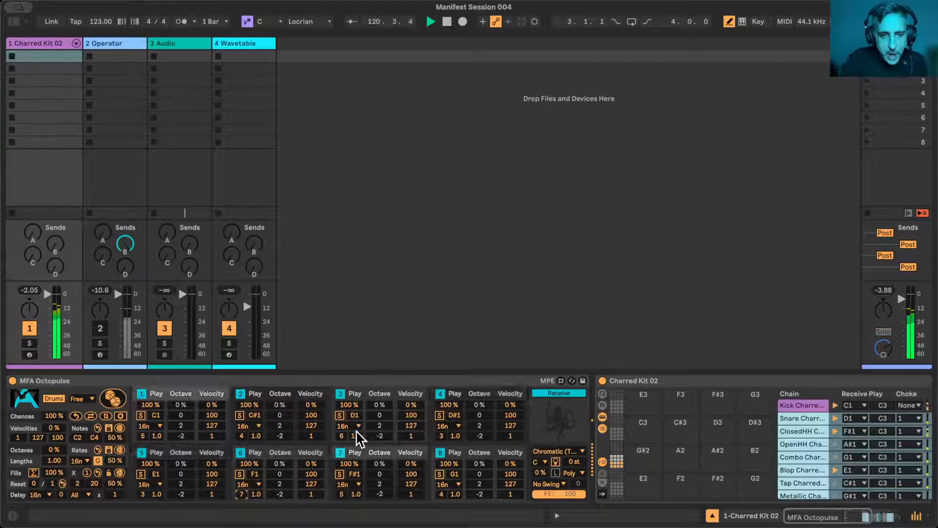
left_click(242, 435)
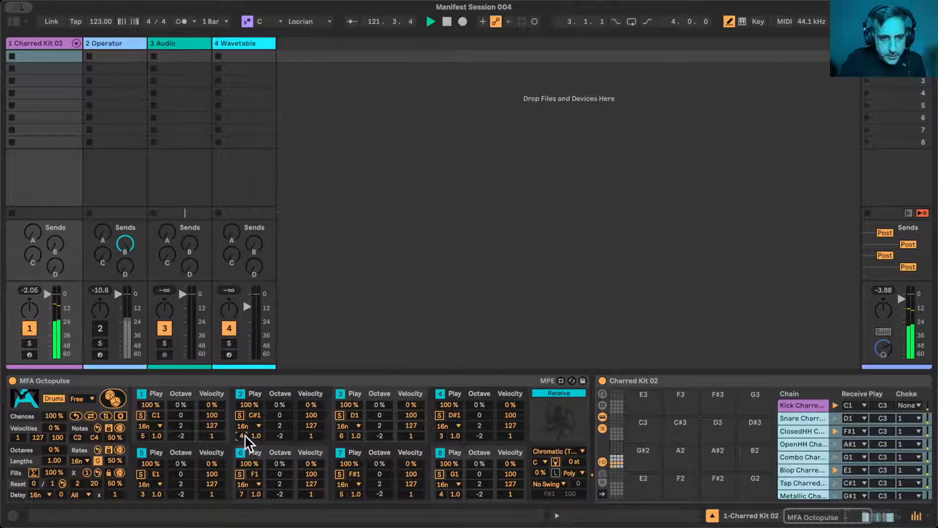
type("9")
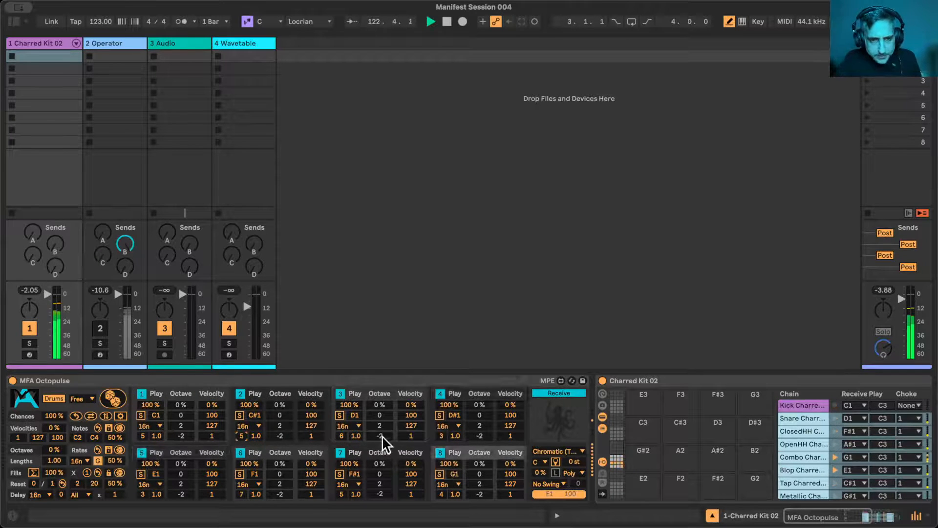
- Set the rate multiplier of voice 4 to 5 and voice 1 to 3, with voice 1's play chance at 61 % and Reset at 2
left_click(442, 435)
type("5")
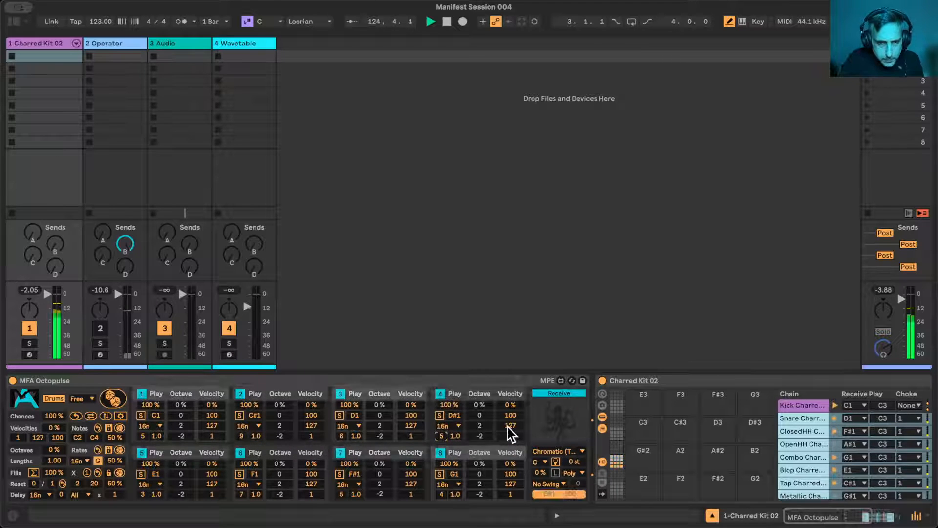
type("3")
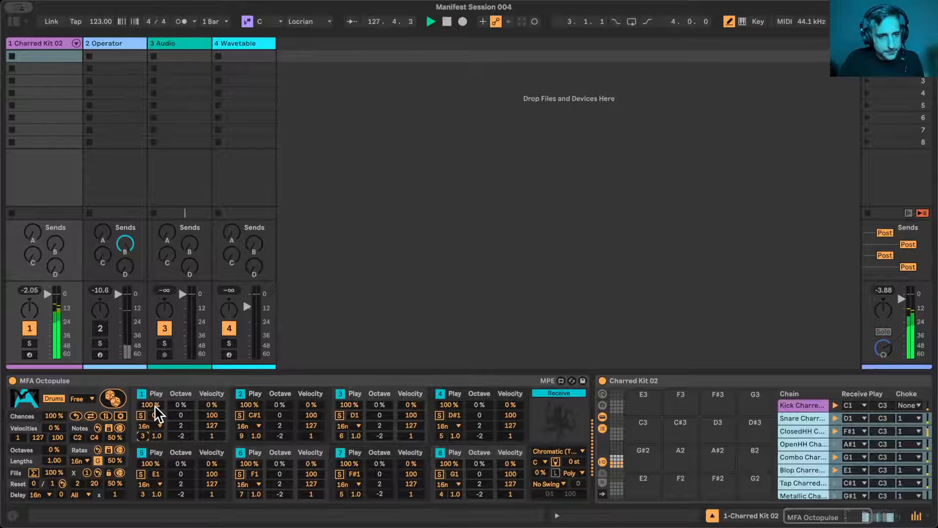
left_click_drag(153, 404, 153, 441)
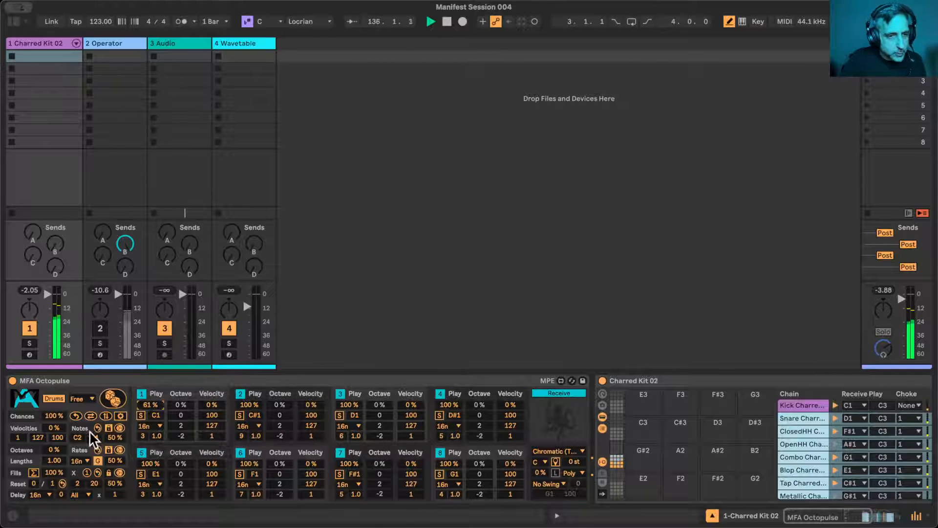
left_click(34, 483)
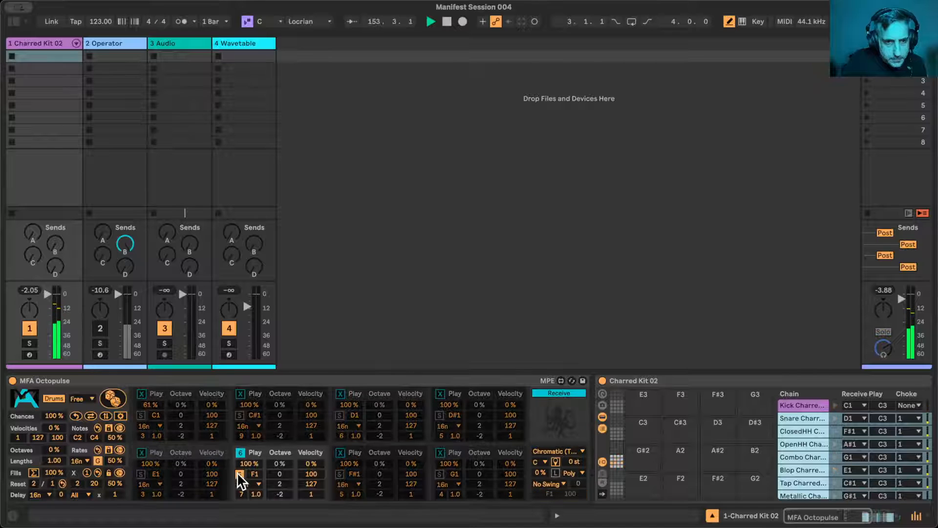
- Solo Octopulse voices 3 and 4 in turn to hear each drum alone, then release the solo
left_click(339, 413)
left_click(339, 413)
left_click(440, 416)
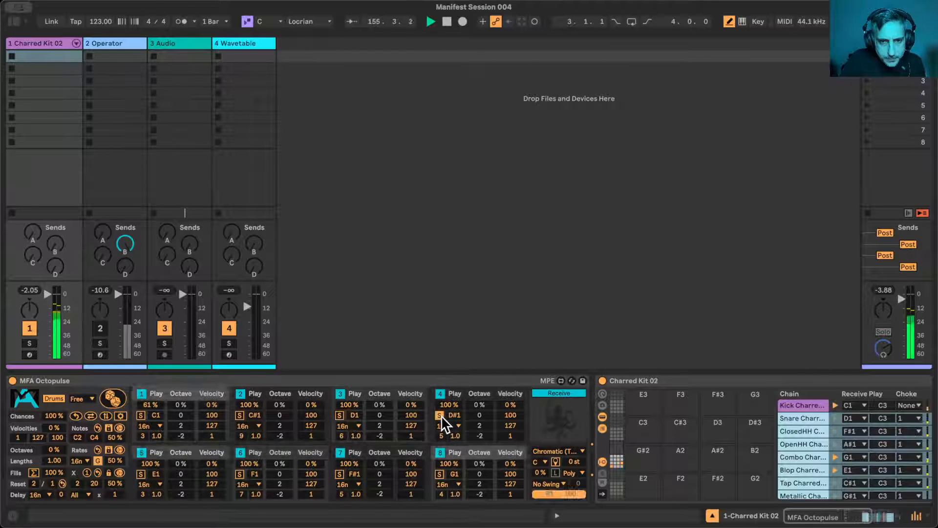
left_click(440, 416)
- Audition Octopulse voice 7 in solo and set its rate multiplier to 1 and its play chance to 62 %
left_click(339, 474)
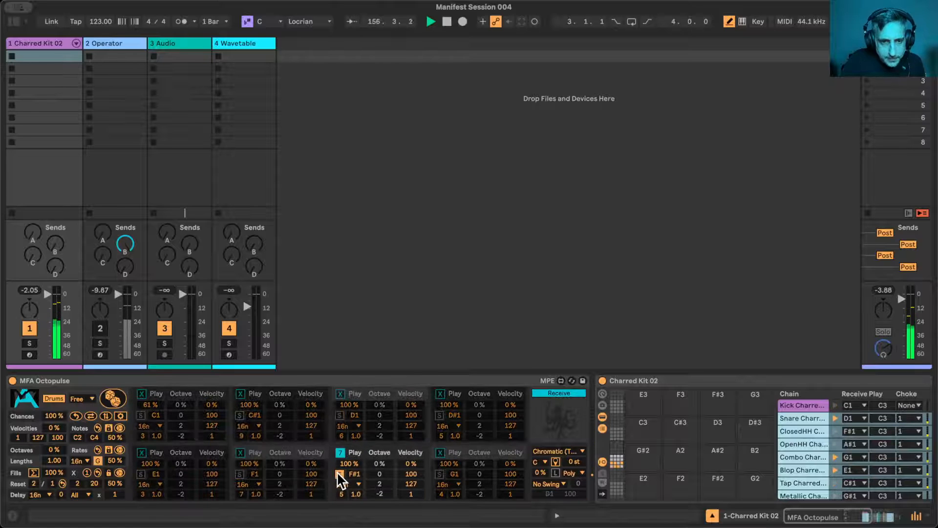
left_click(340, 494)
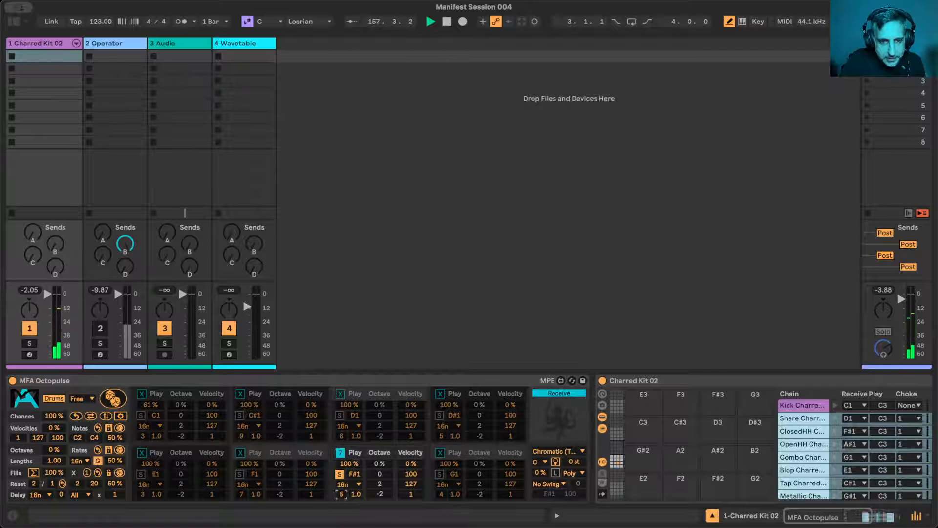
left_click(338, 473)
left_click(338, 473)
left_click(339, 473)
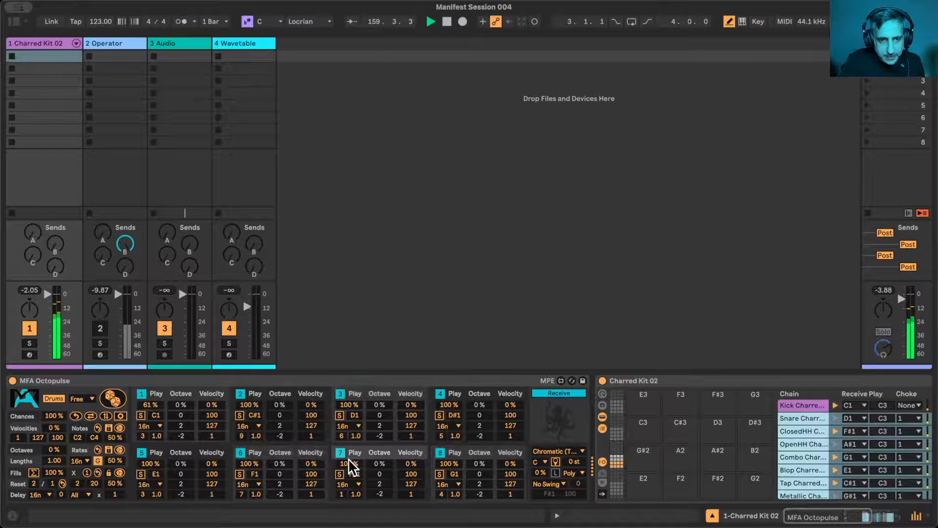
mouse_move(348, 463)
left_mouse_down()
mouse_move(348, 475)
mouse_move(349, 465)
left_mouse_up()
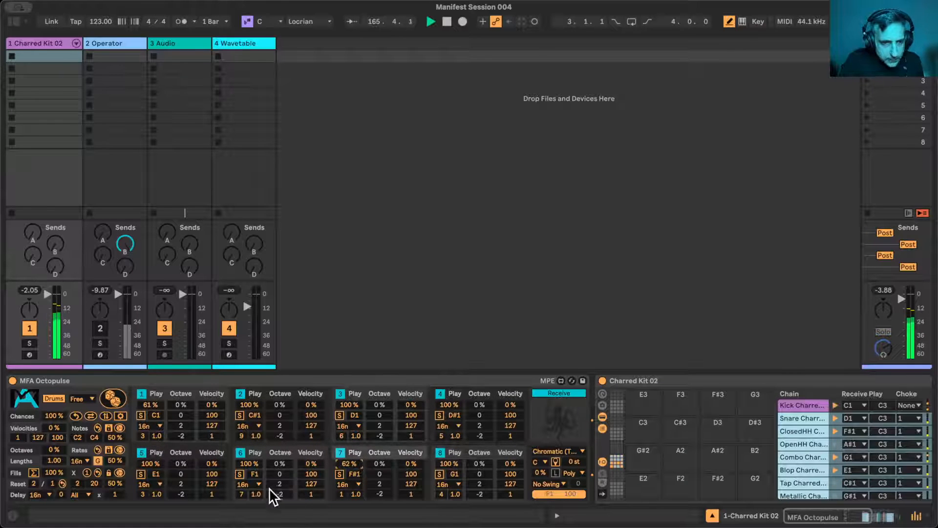
- Raise the rate multiplier of Octopulse voice 8 to 7 and of voice 6 to 9
left_click(441, 494)
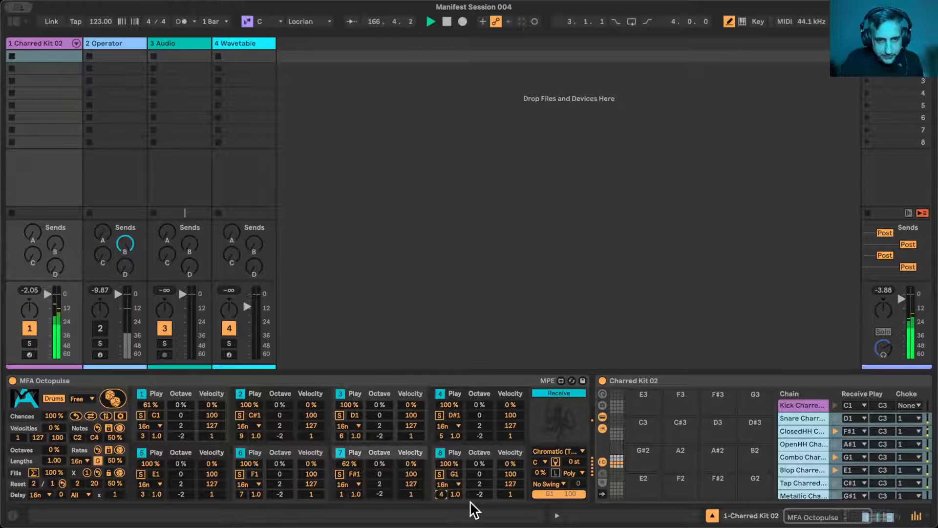
key("Up")
key("Up")
key("Up")
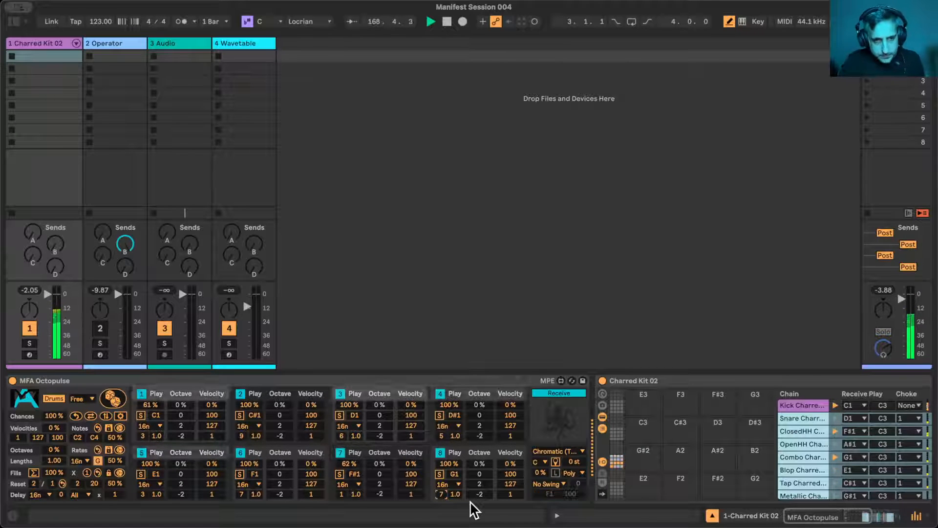
left_click(241, 494)
key("Up")
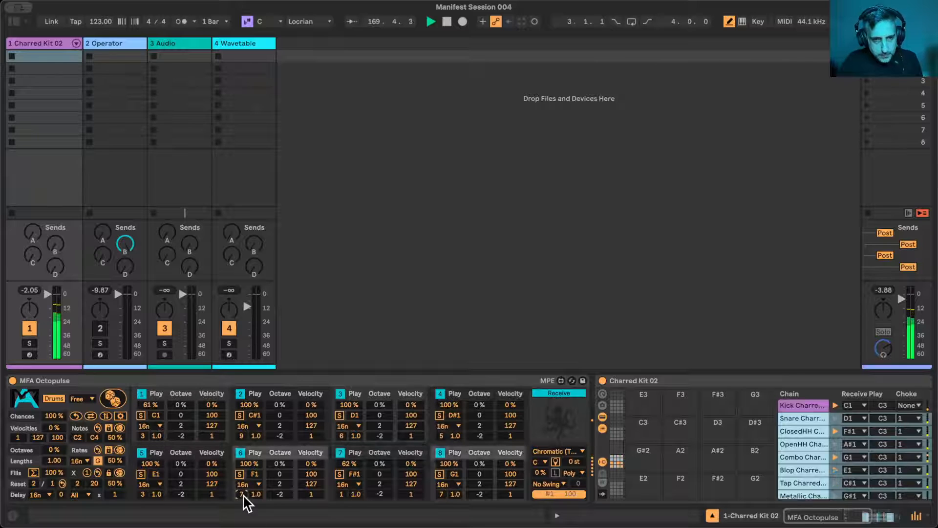
key("Up")
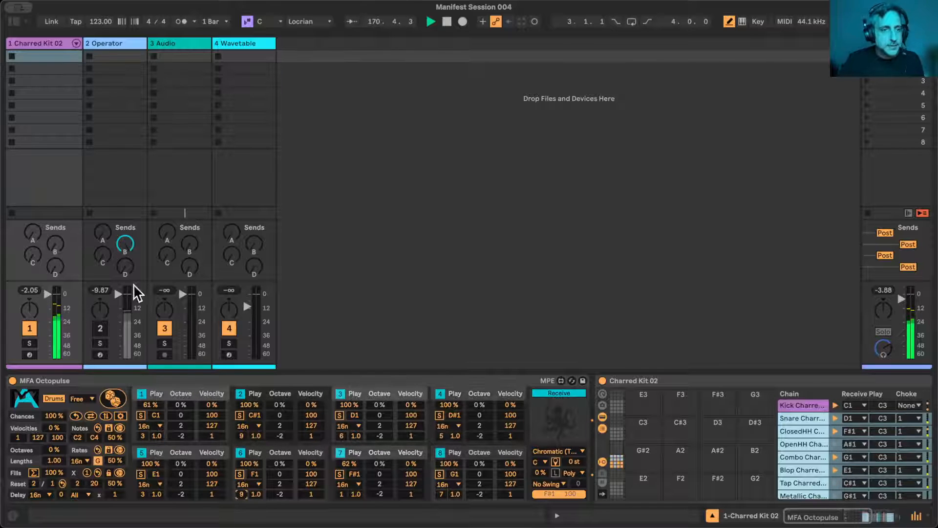
- Unmute the Operator track and select its MFA Pulse Engine device
left_click(99, 328)
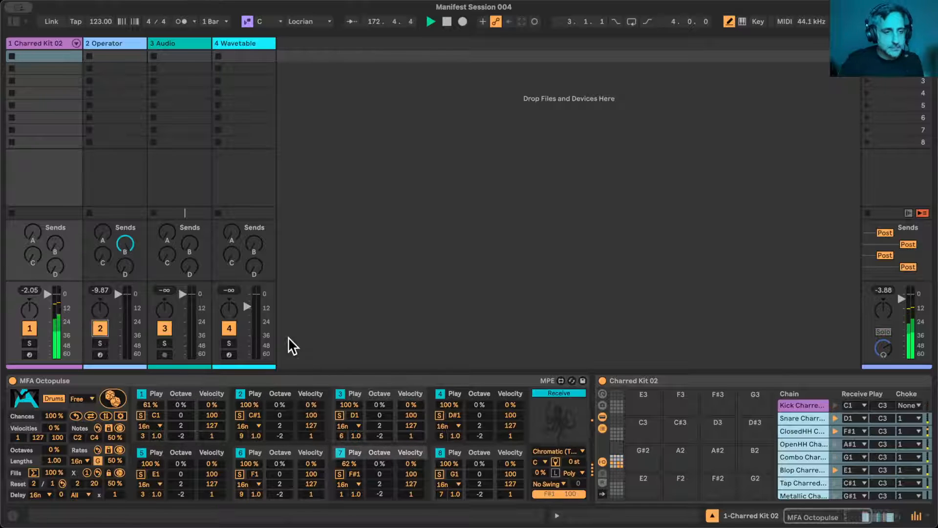
left_click(110, 42)
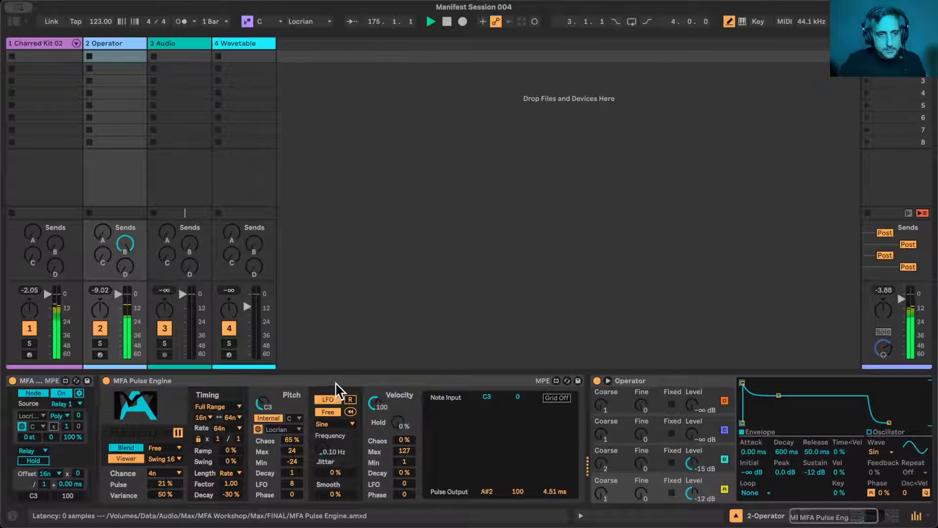
left_click(311, 379)
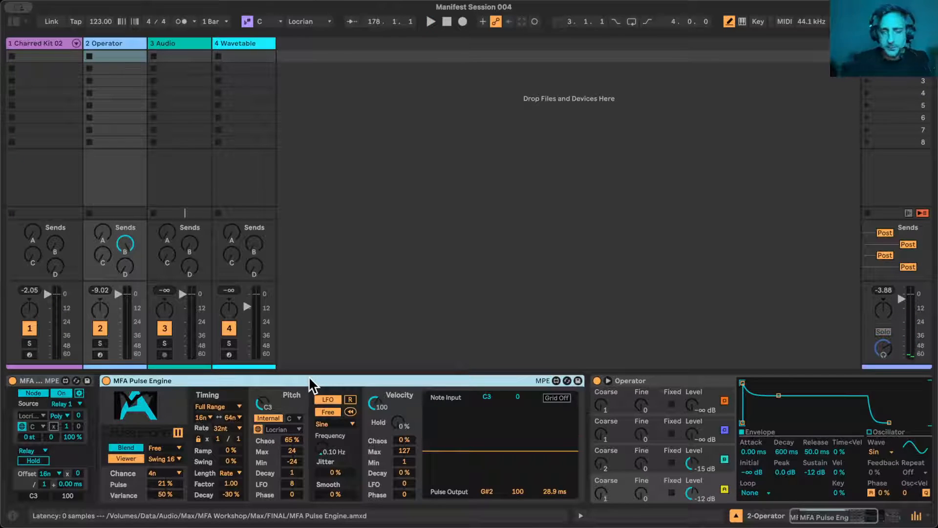
- Check the Link, Tempo & MIDI settings, close them and return to the Pulse Engine device
key("super+comma")
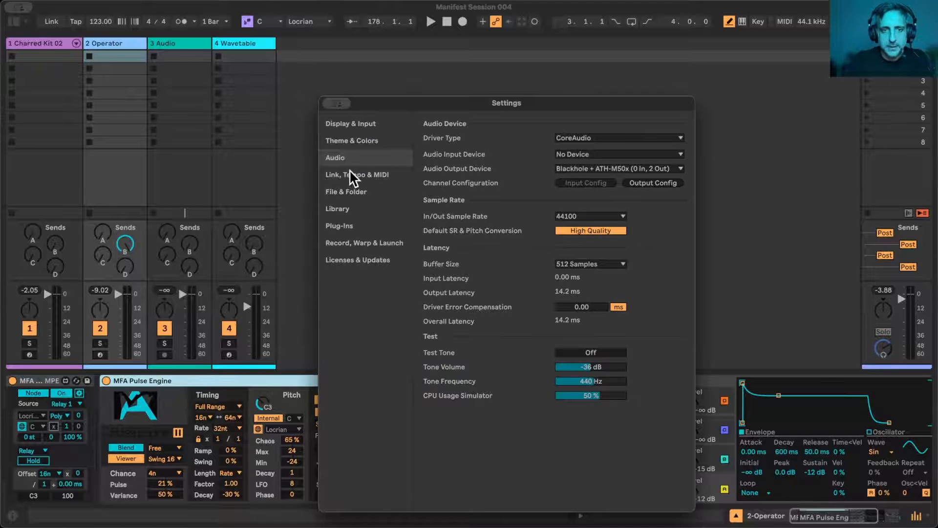
left_click(368, 176)
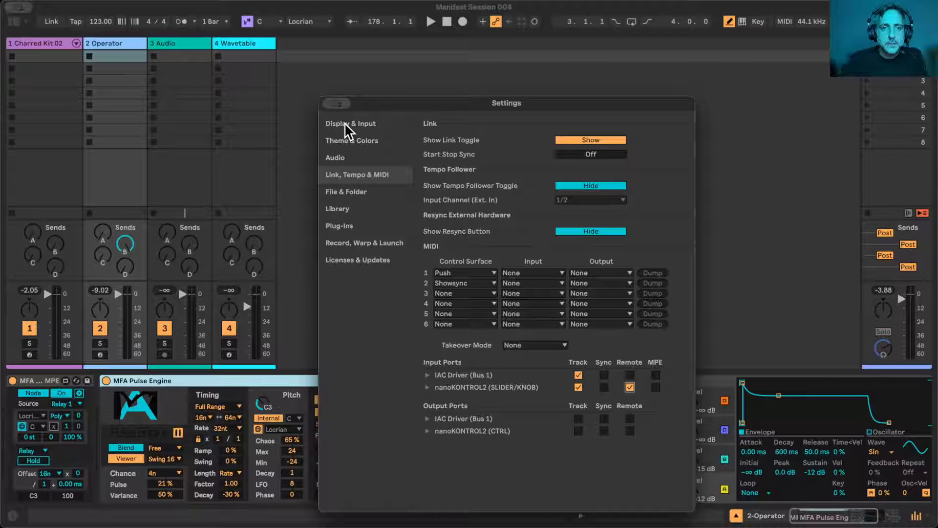
key("Escape")
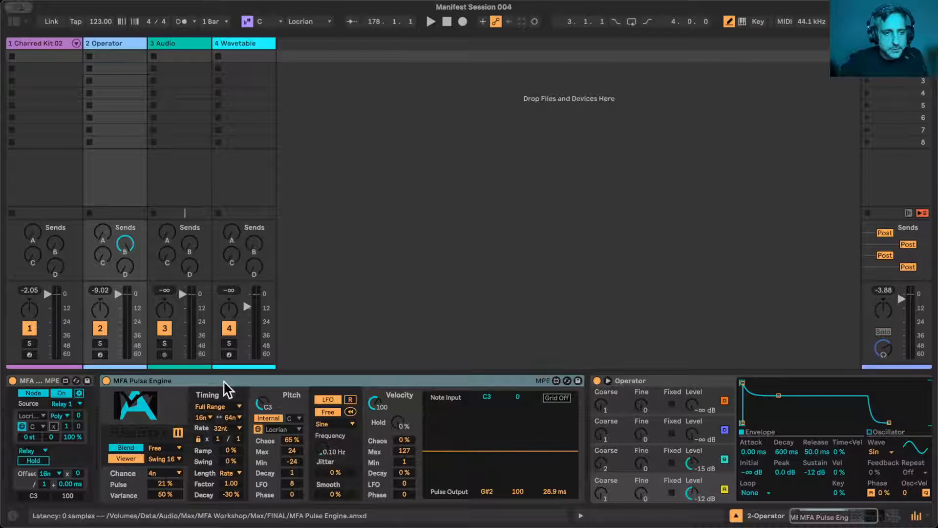
left_click(203, 377)
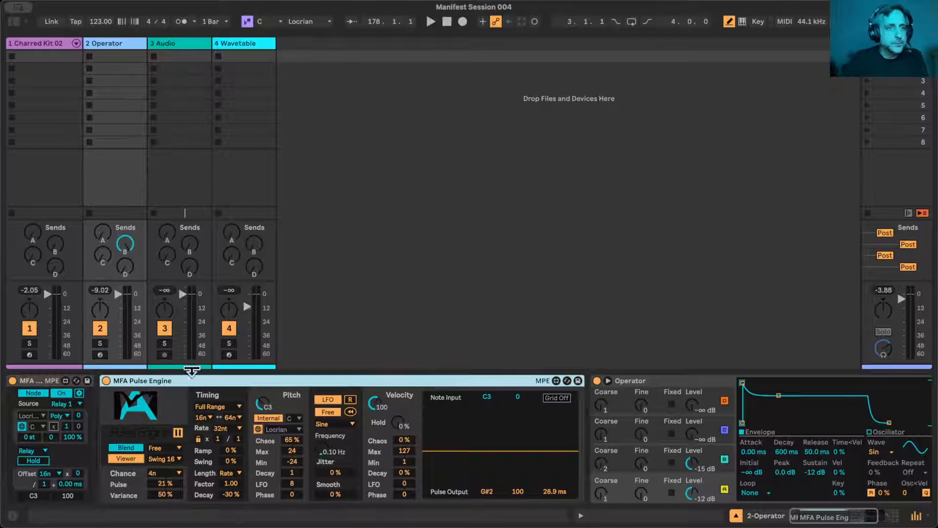
- Apply Swing 16 with an amount of 36 to the Octopulse on the Charred Kit 02 track
left_click(48, 40)
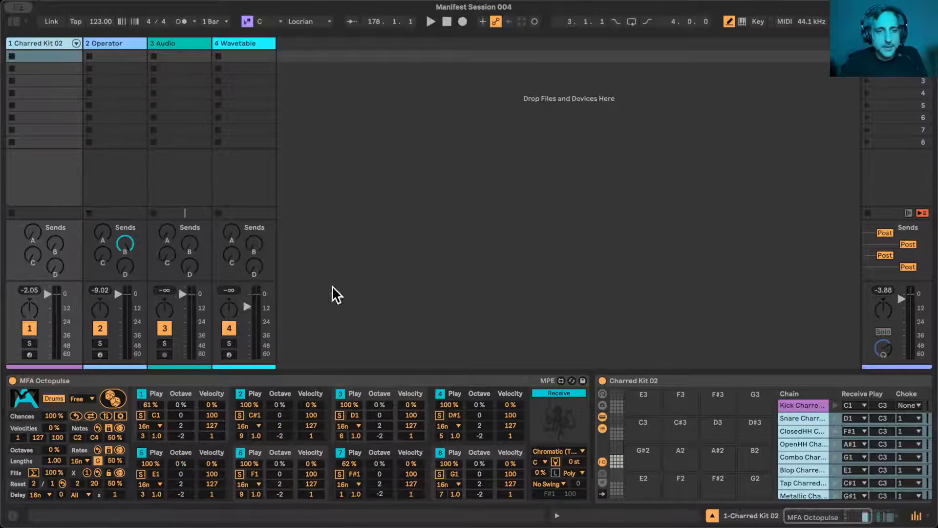
left_click(557, 482)
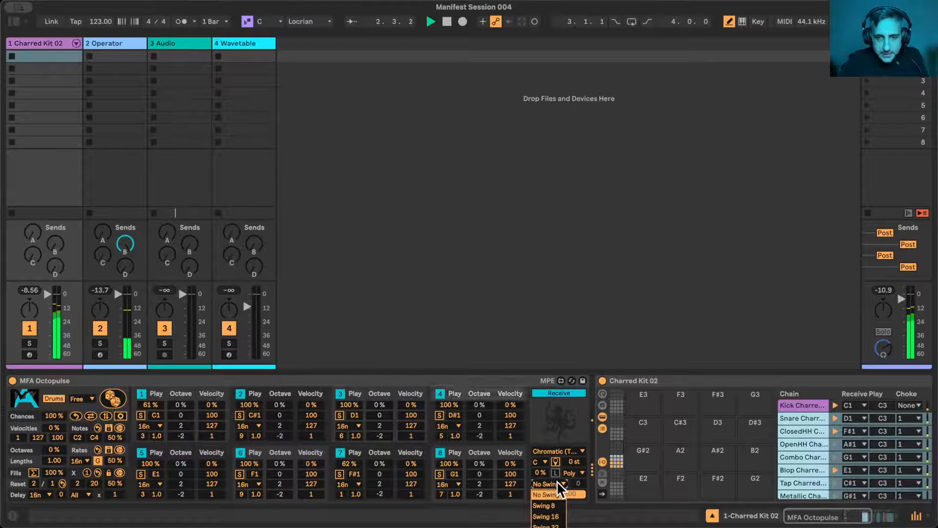
left_click(557, 516)
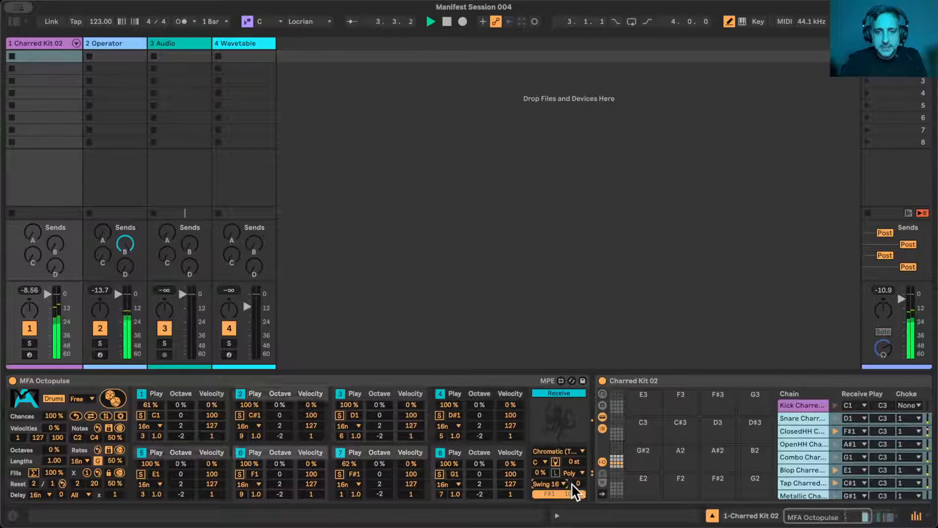
left_click_drag(579, 481, 578, 464)
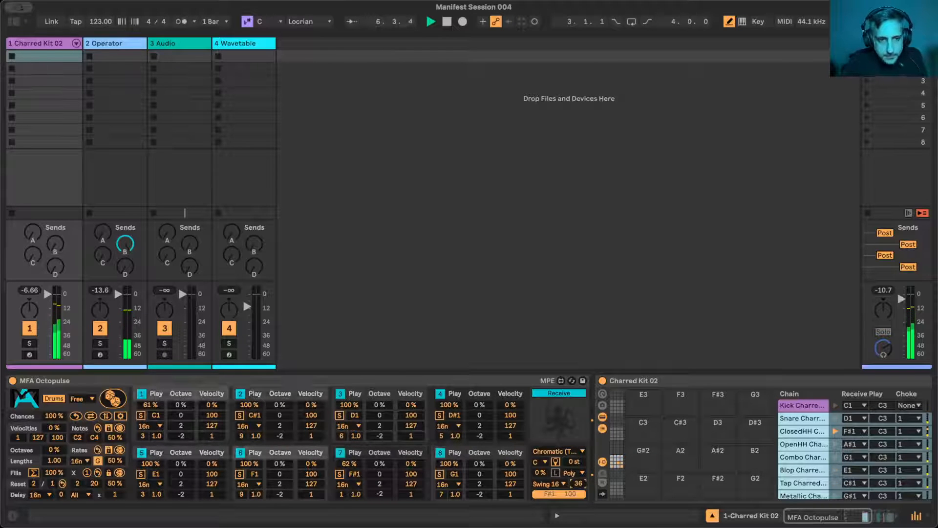
- Select the Kick Charred 02 pad in the Charred Kit 02 drum rack and its sampler device
left_click(615, 460)
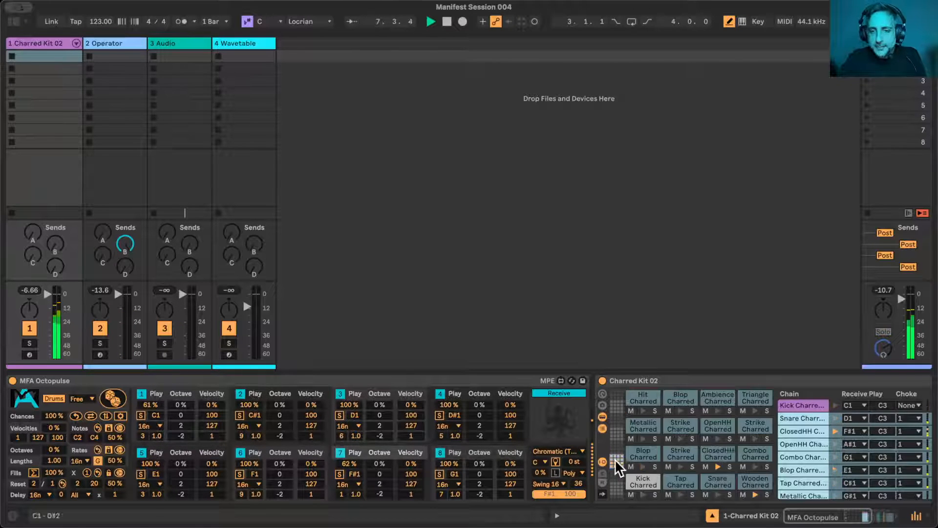
left_click(646, 480)
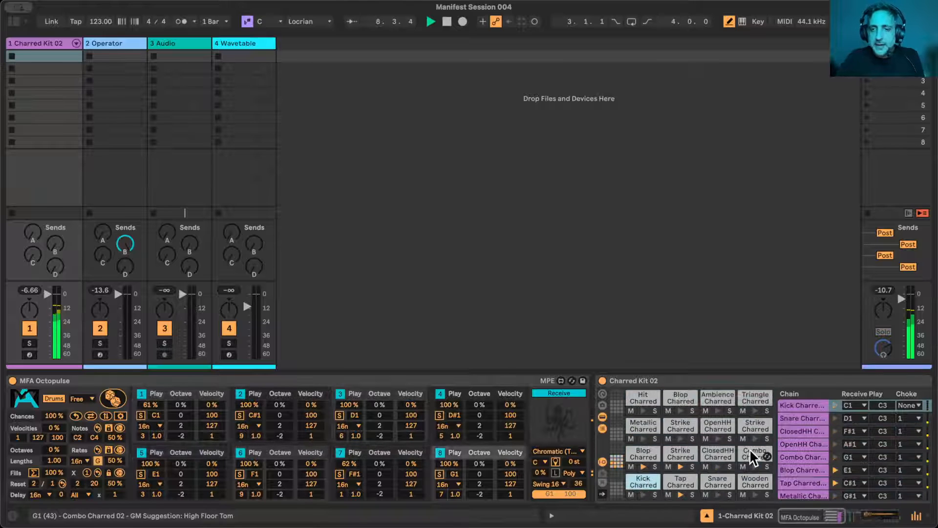
scroll(752, 454, "right", 7)
scroll(751, 454, "down", 2)
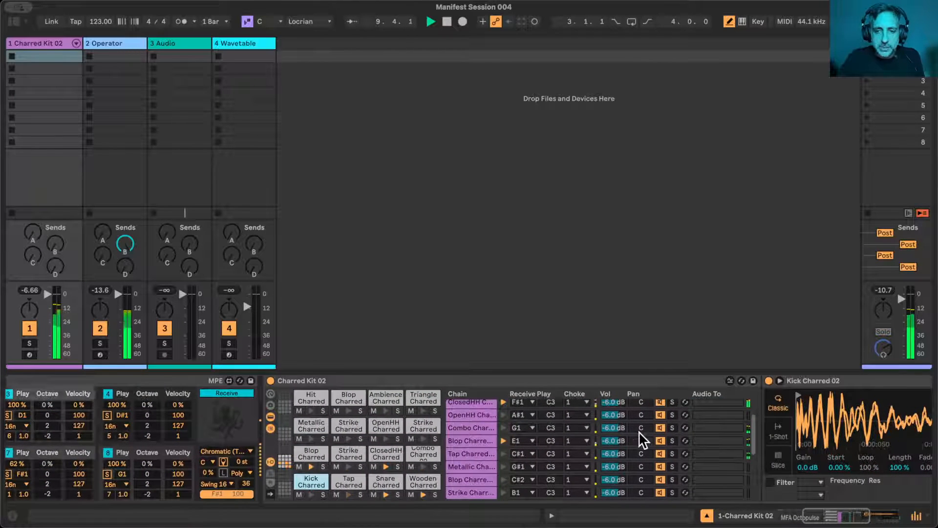
scroll(640, 440, "up", 2)
scroll(641, 440, "right", 2)
left_click(790, 381)
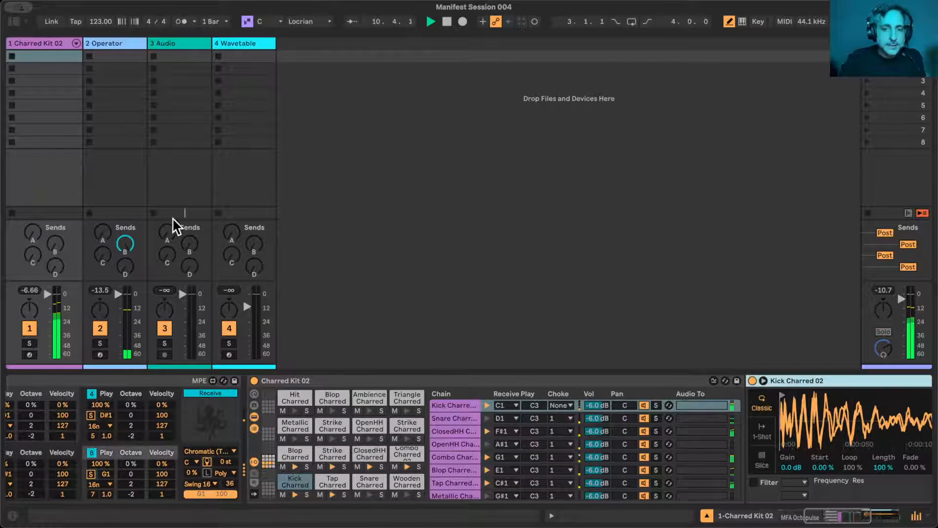
- Search the library's samples for "909 kick"
left_click(14, 21)
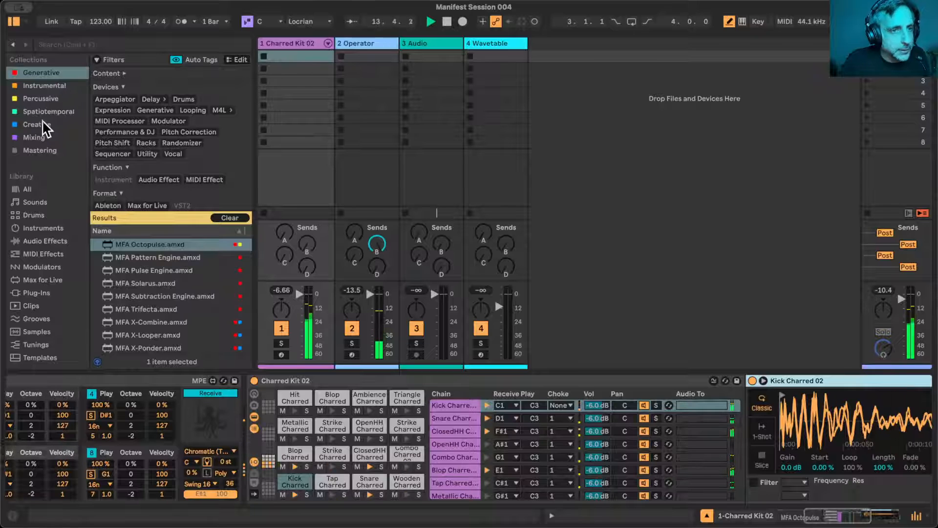
left_click(46, 98)
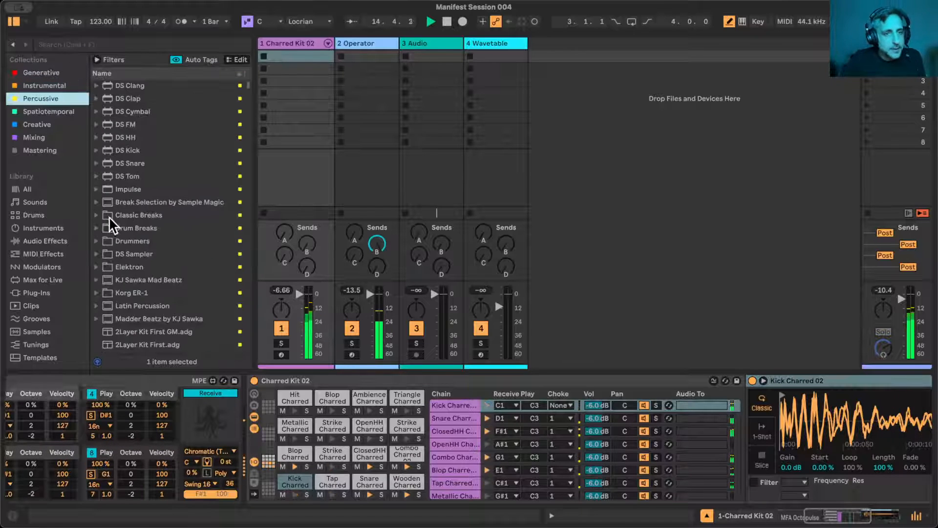
scroll(44, 224, "down", 3)
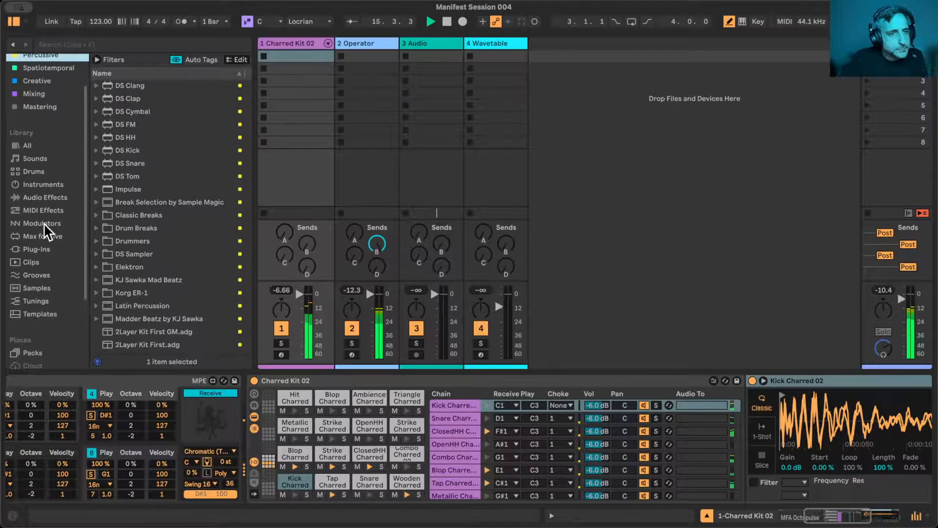
left_click(37, 286)
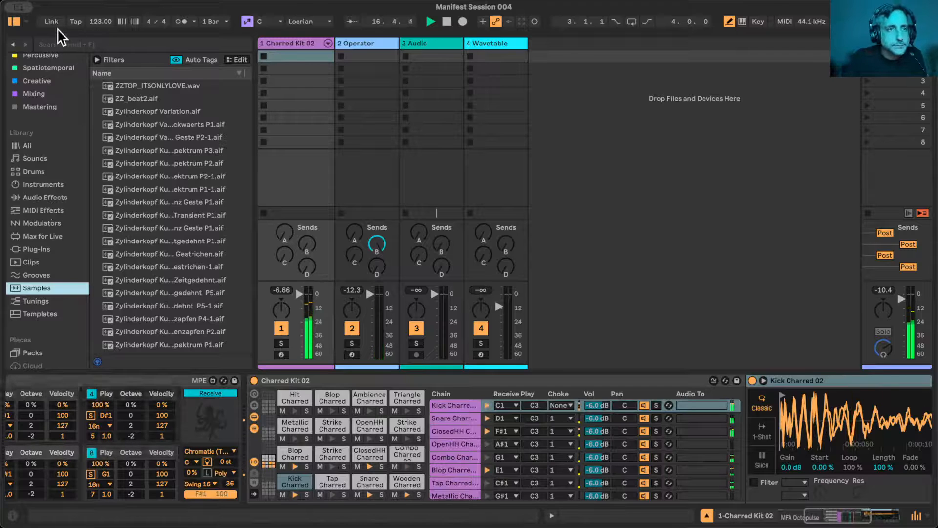
left_click(51, 46)
type("909")
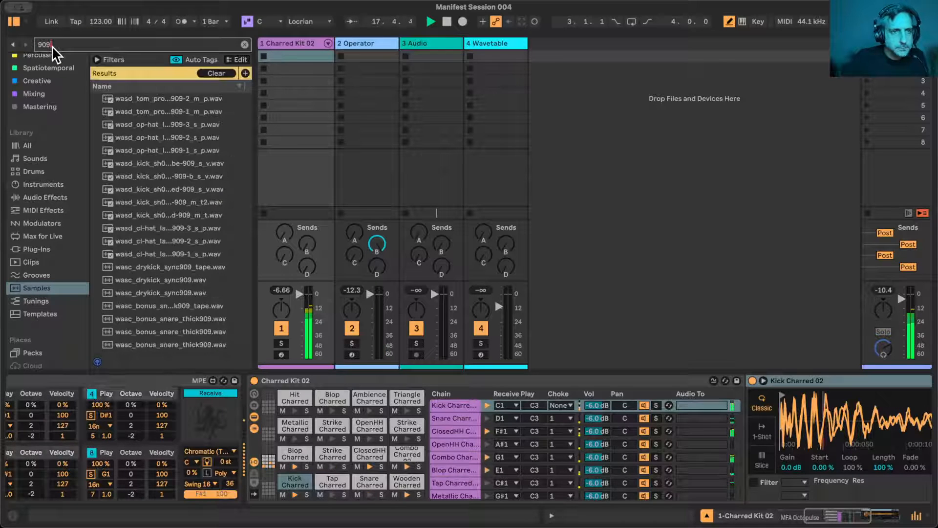
type(" kick")
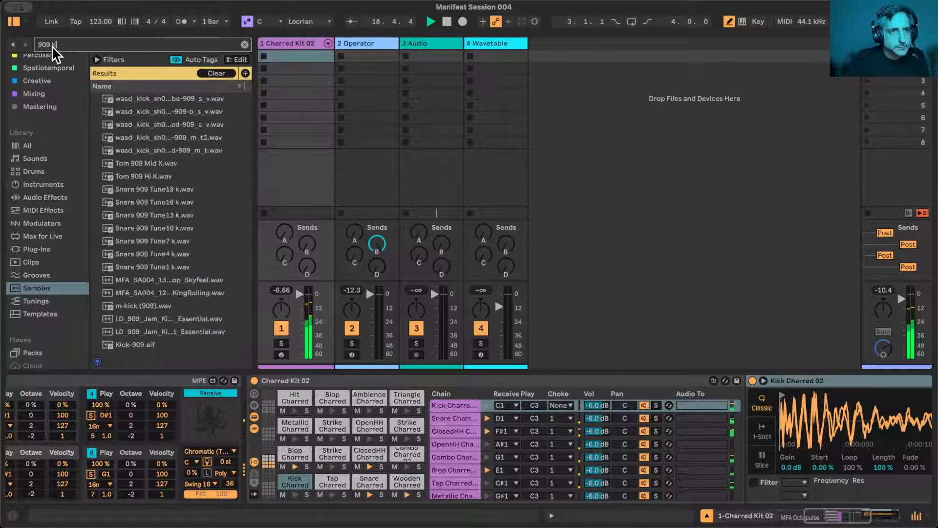
- Filter the sample results to One Shot and Kick, and preview the wasd_kick_sh09_stuffed-909_m_t2 sample
left_click(96, 59)
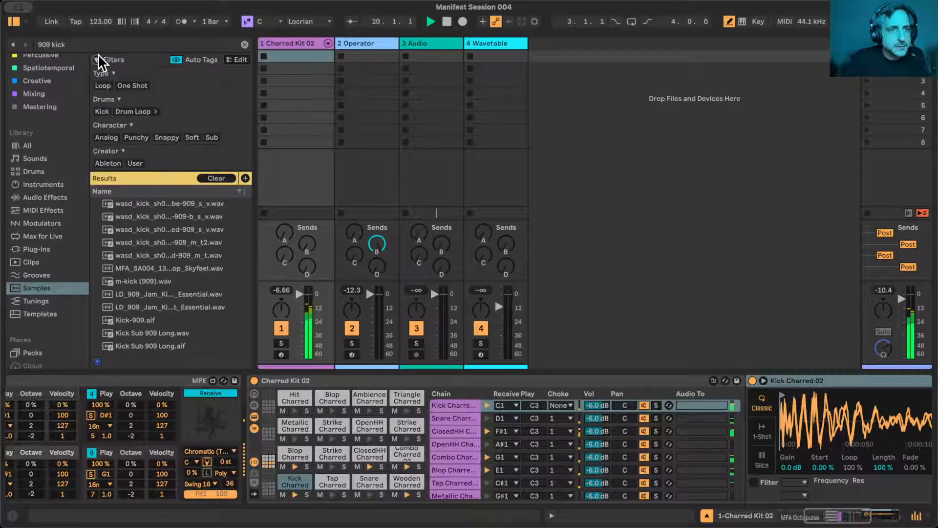
left_click(129, 85)
left_click(102, 112)
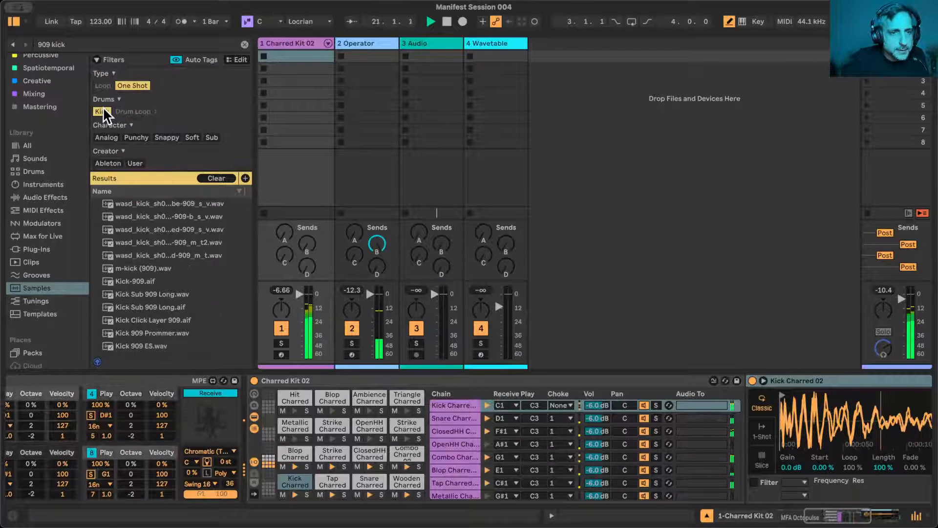
left_click(143, 282)
left_click(149, 242)
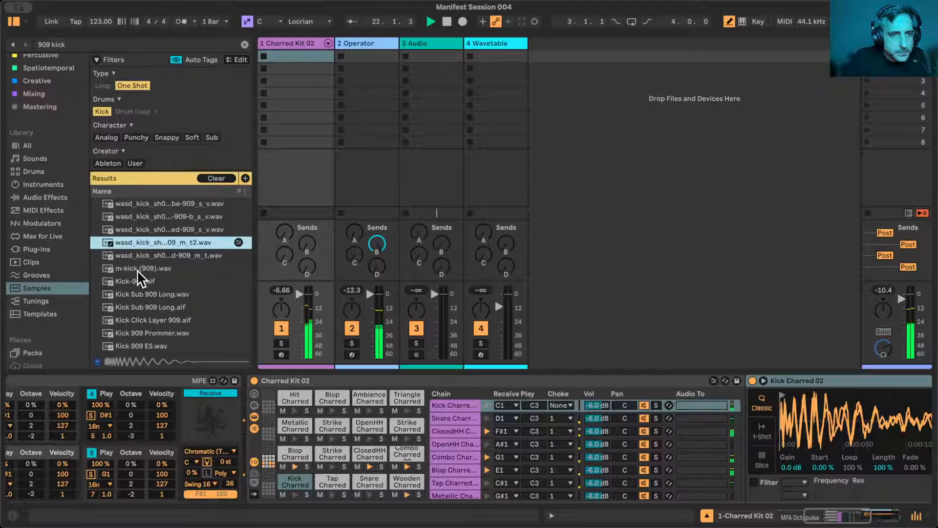
- Try replacing the Kick Charred 02 sound with wasd_kick_sh09_stuffed-909_m_t2, and undo the replacement
double_click(143, 239)
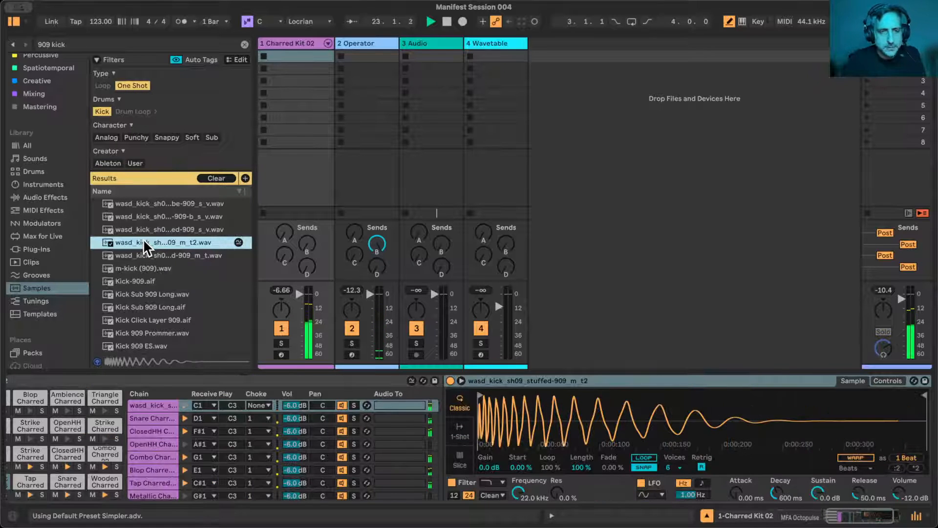
scroll(216, 444, "left", 4)
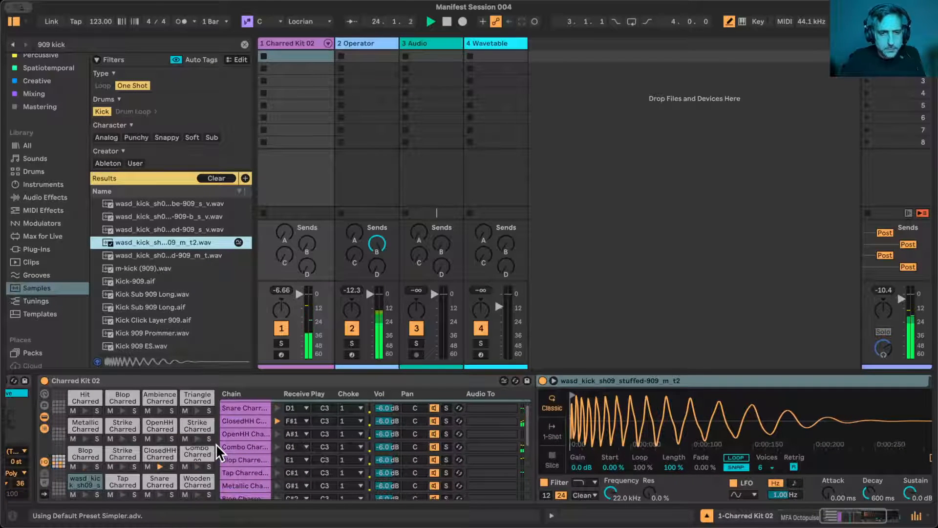
key("ctrl+z")
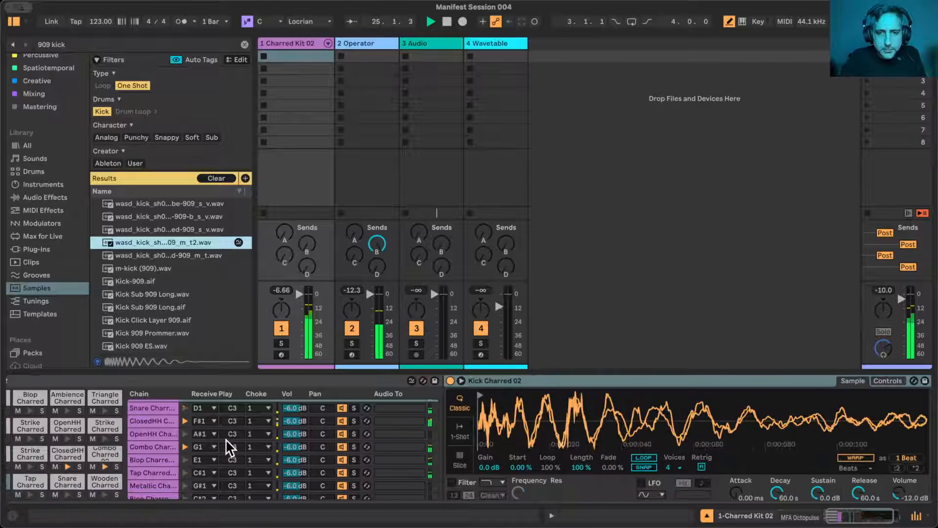
- Layer wasd_kick_sh09_stuffed-909_m_t2 with Kick Charred 02 on the same pad in an Instrument Rack, and select the new chain
scroll(303, 486, "left", 3)
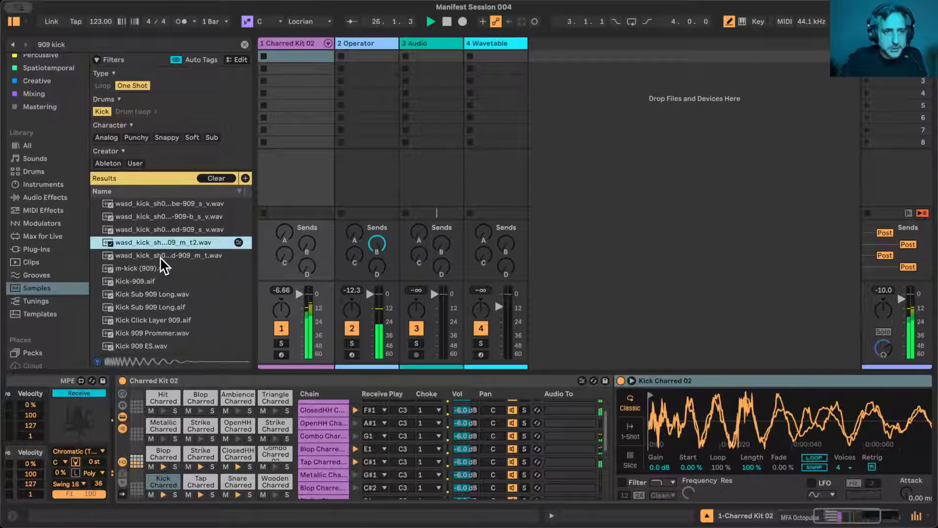
left_click_drag(144, 241, 161, 449)
scroll(753, 440, "right", 5)
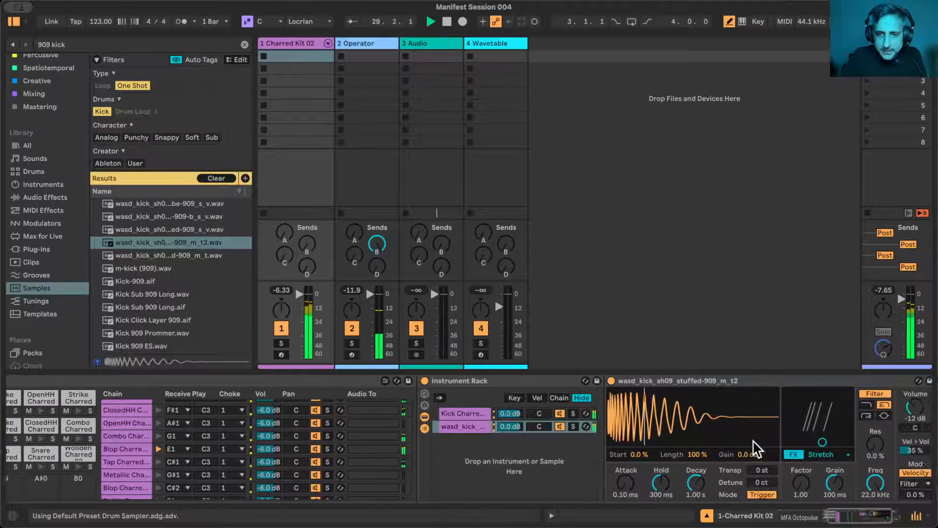
left_click(456, 413)
left_click(461, 425)
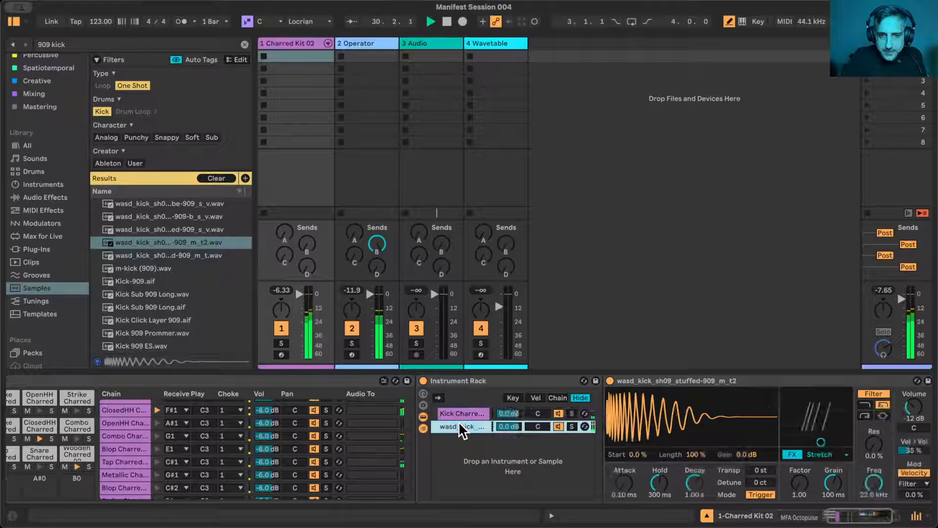
- Set the 909 kick layer's playback effect to Punch with an amount of 17 % and a release of 109 ms
scroll(522, 457, "right", 5)
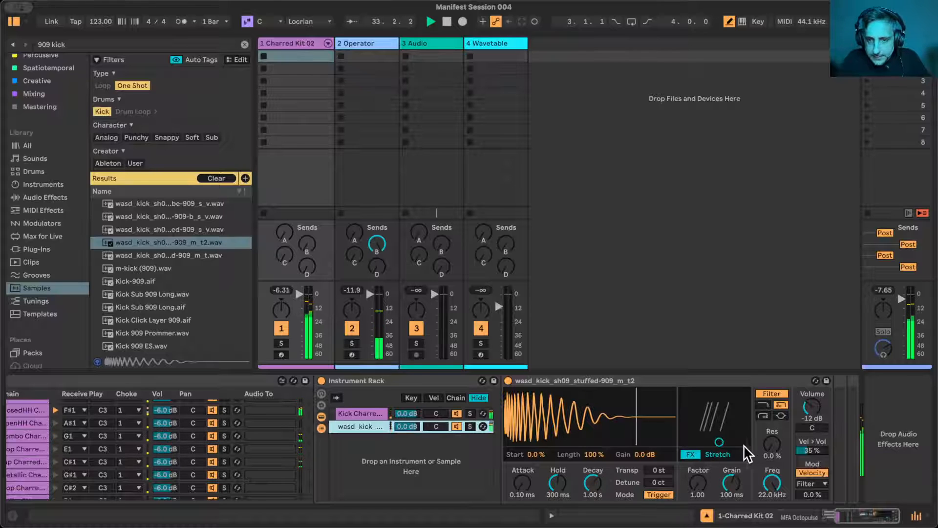
left_click(735, 455)
left_click(730, 496)
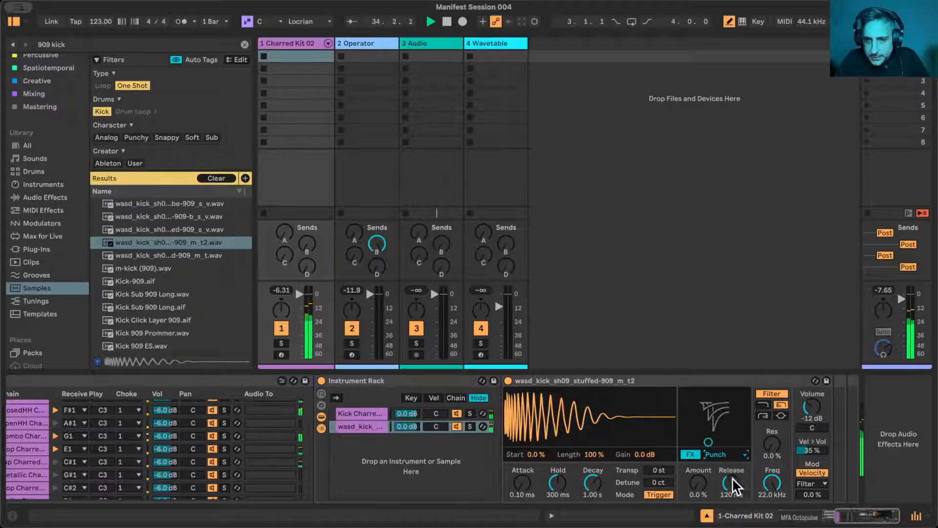
left_click_drag(699, 500, 732, 500)
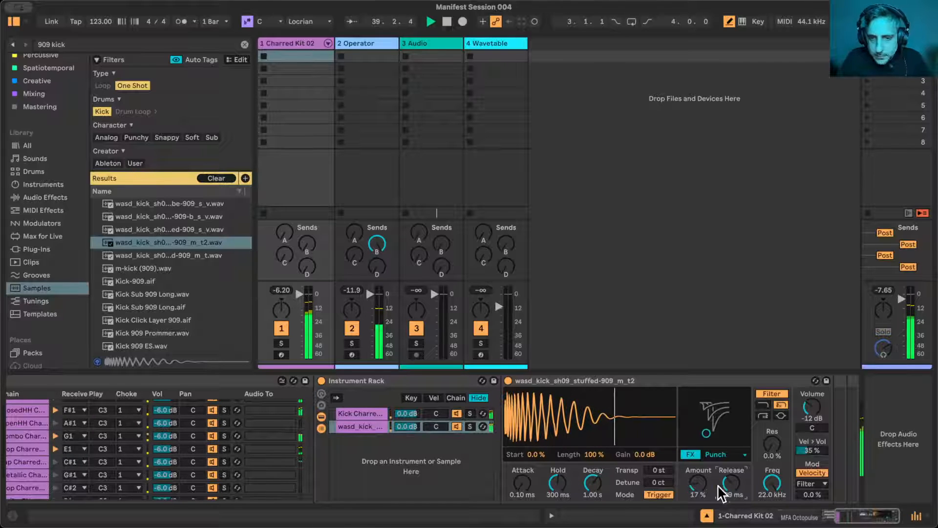
- Set the 909 kick layer's hold to 762 ms and its volume to -6.9 dB
left_click_drag(557, 484, 557, 474)
left_click_drag(811, 408, 811, 398)
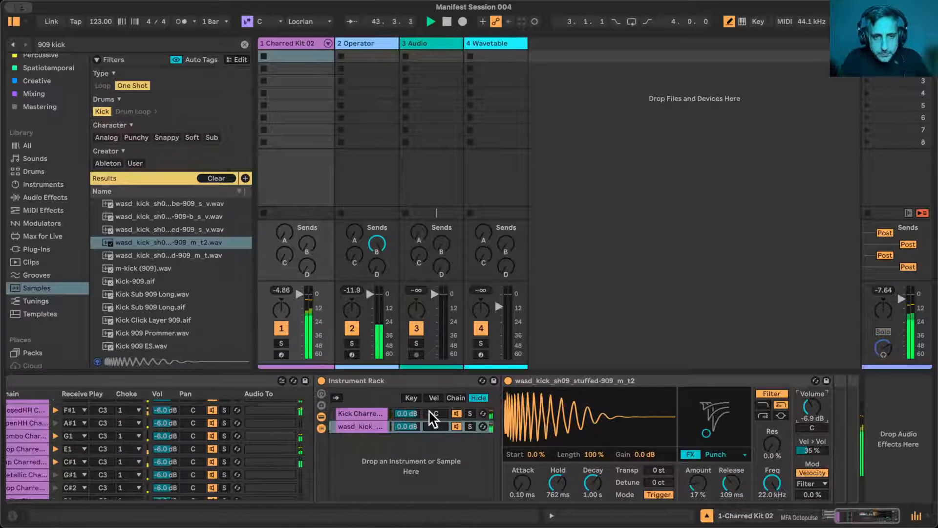
scroll(429, 410, "left", 10)
- Select the Operator track and set the MFA Pulse Engine's timing range mode to Manual
left_click(372, 43)
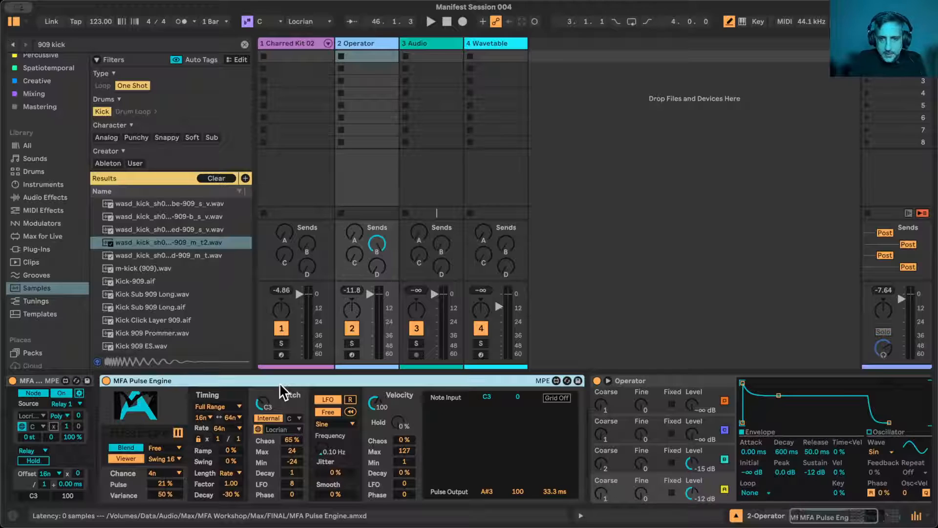
left_click(227, 405)
left_click(213, 490)
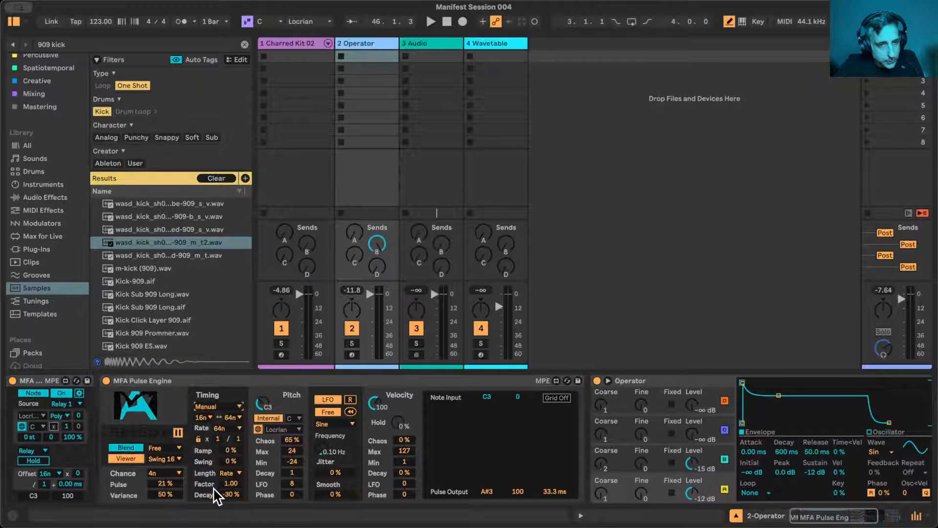
- Check the MFA Pulse Engine's Rate options in Manual mode
left_click(234, 428)
left_click(232, 429)
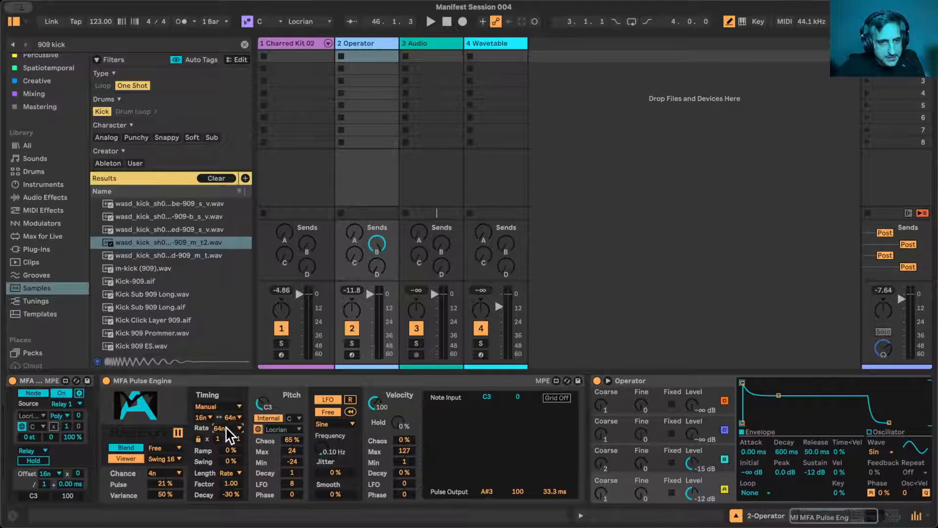
right_click(228, 429)
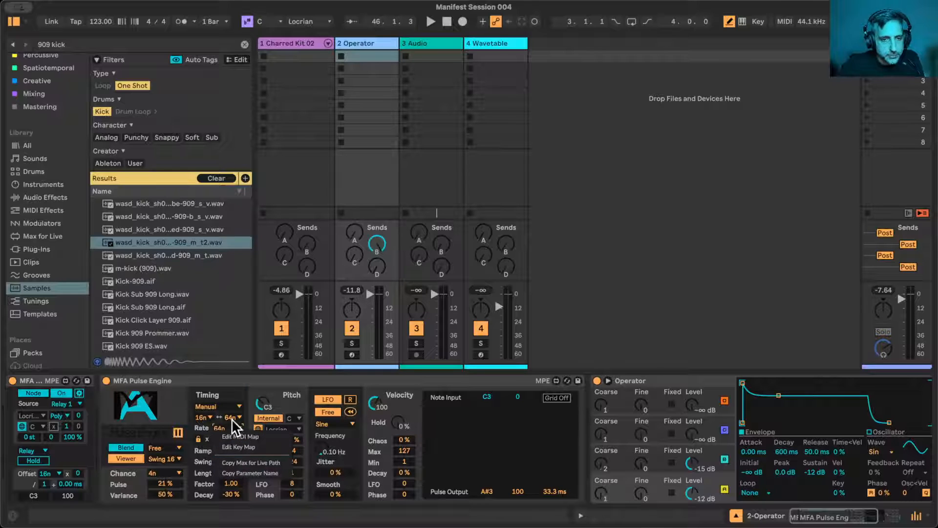
left_click(203, 421)
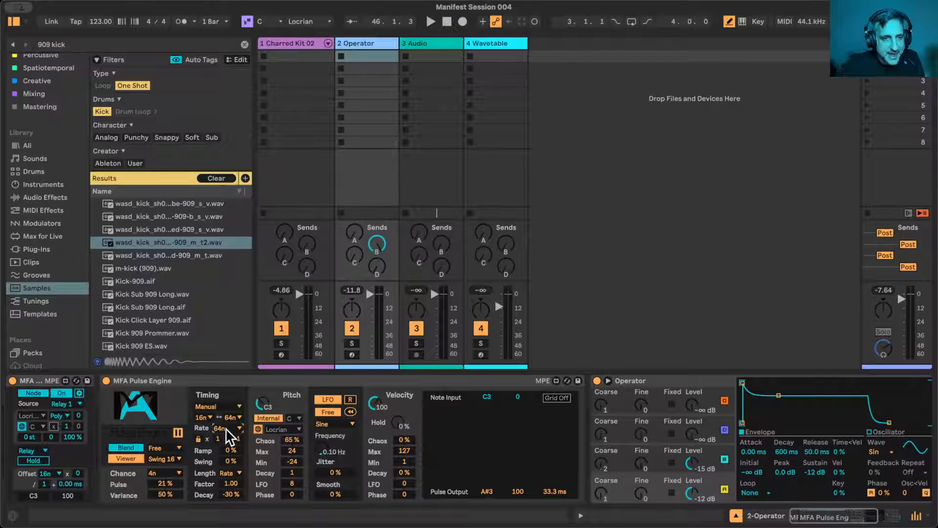
left_click(225, 428)
left_click(226, 429)
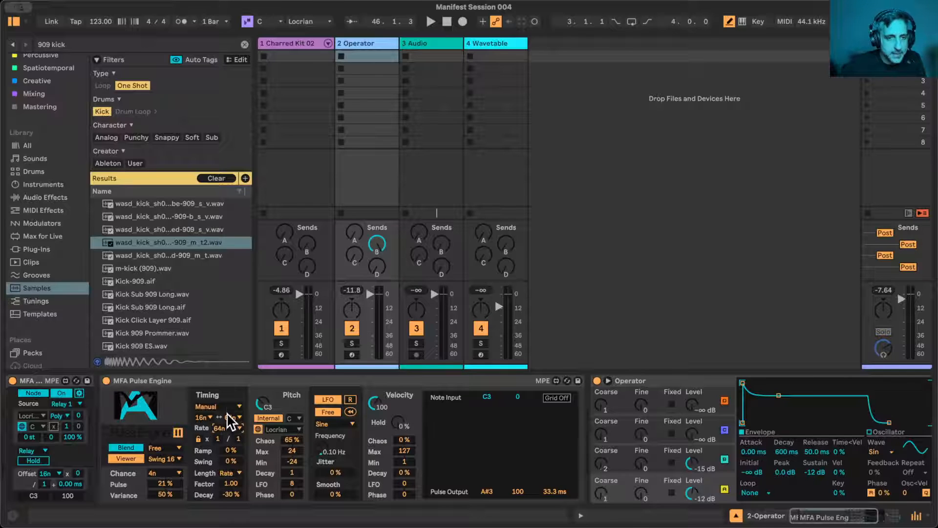
- Switch the MFA Pulse Engine's timing range mode to All Triplets and check its available rates
left_click(226, 406)
left_click(222, 459)
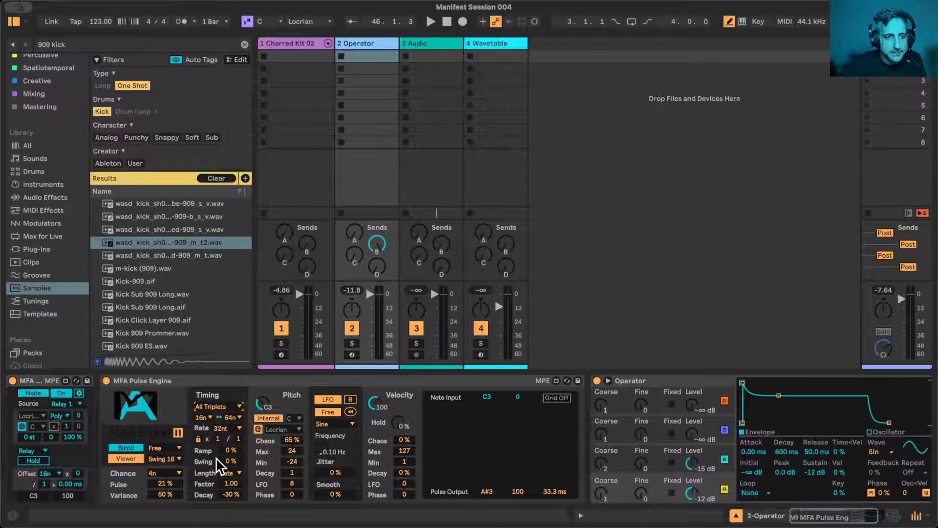
left_click(226, 428)
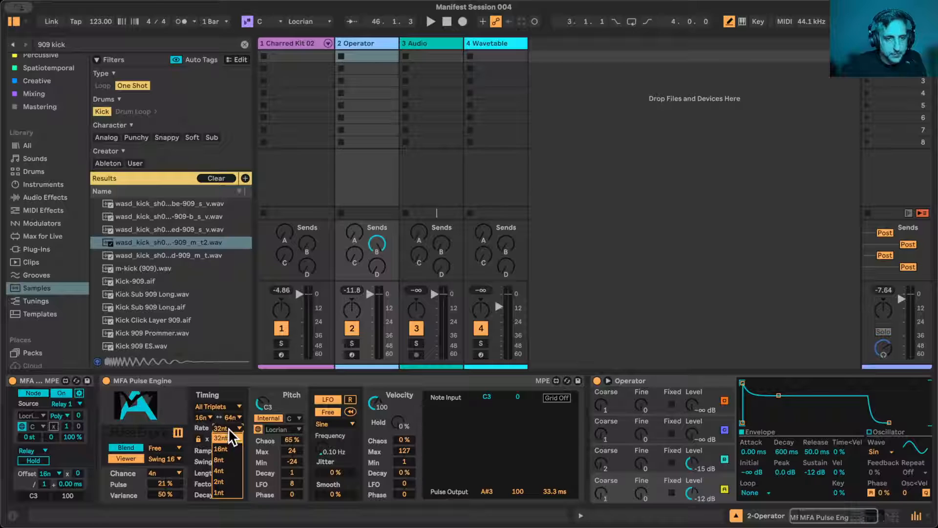
left_click(228, 427)
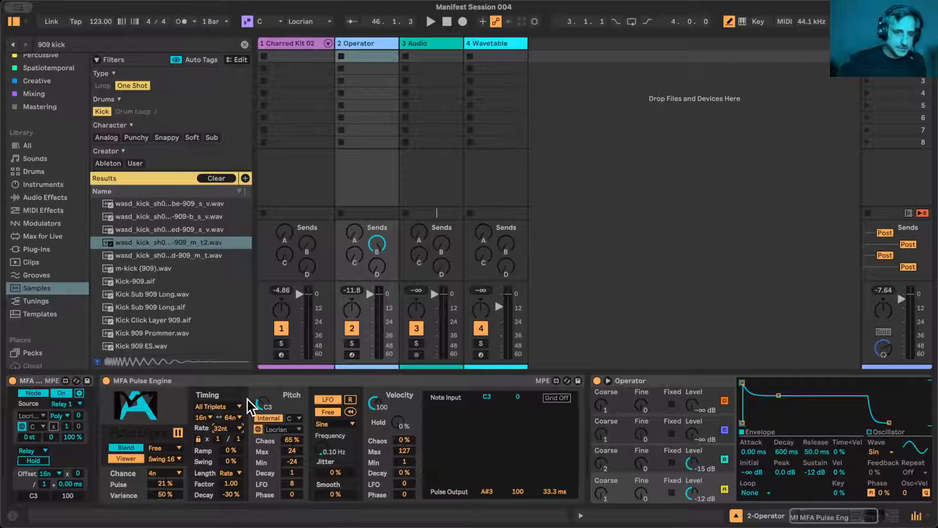
- Return the MFA Pulse Engine's timing range mode to Manual and select the device
left_click(213, 407)
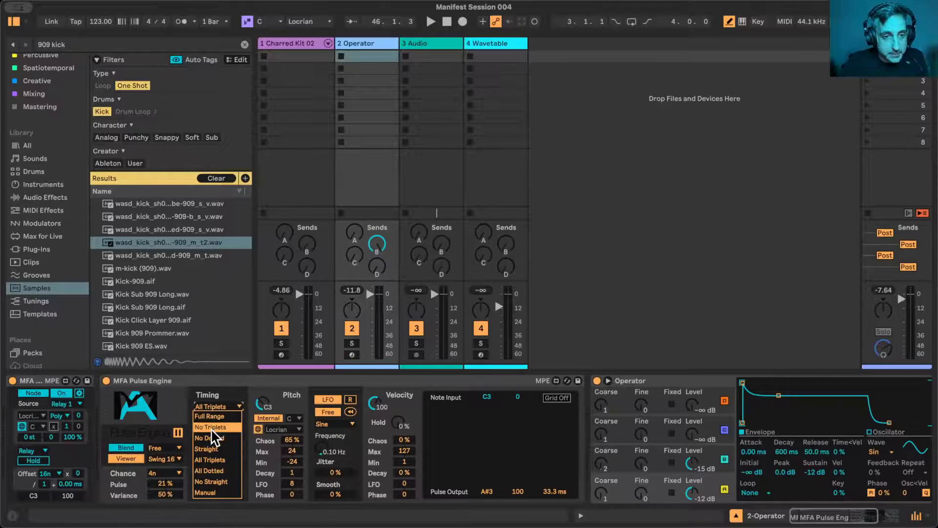
left_click(209, 491)
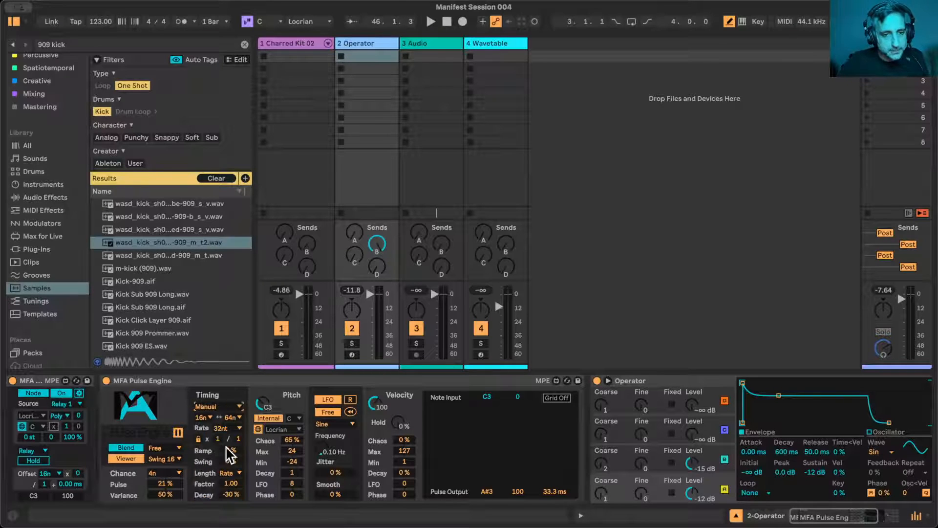
left_click(239, 378)
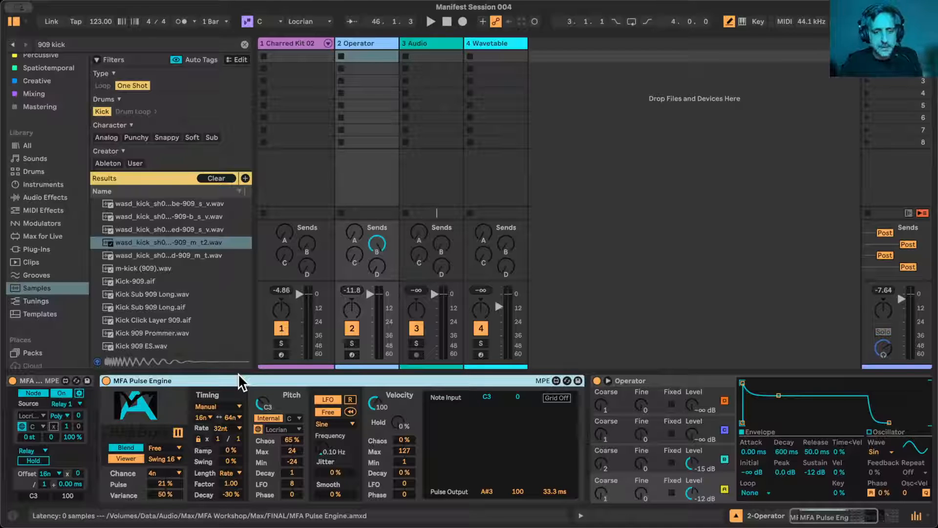
- Group the MFA Pulse Engine into a MIDI Effect Rack and map its timing Rate to Macro 1
key("super+g")
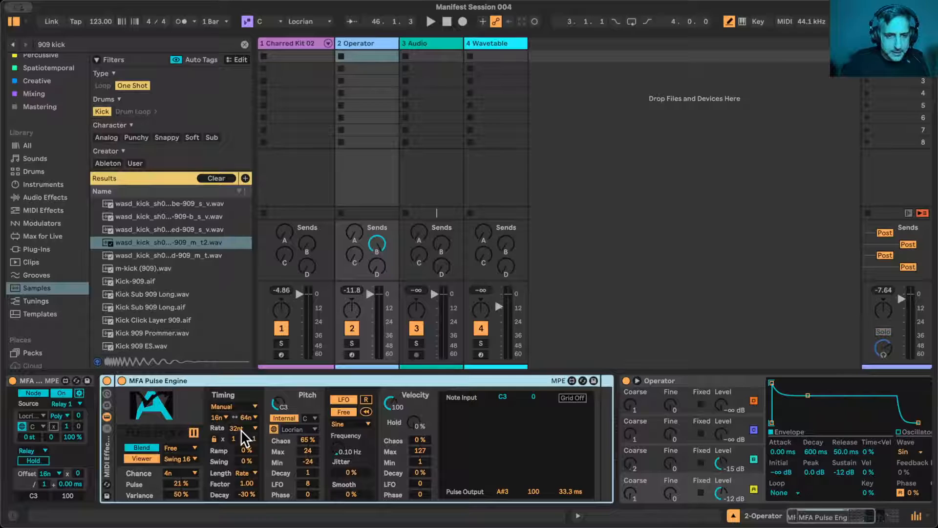
right_click(243, 429)
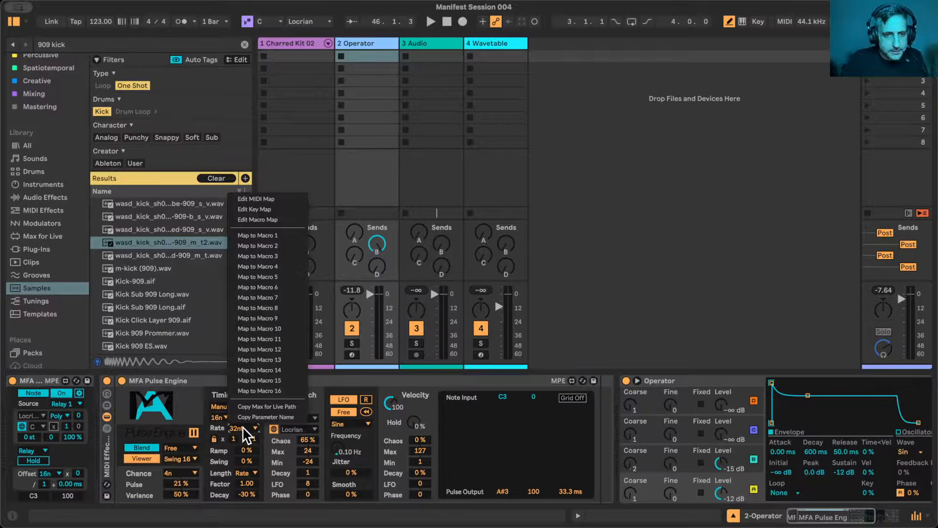
left_click(274, 235)
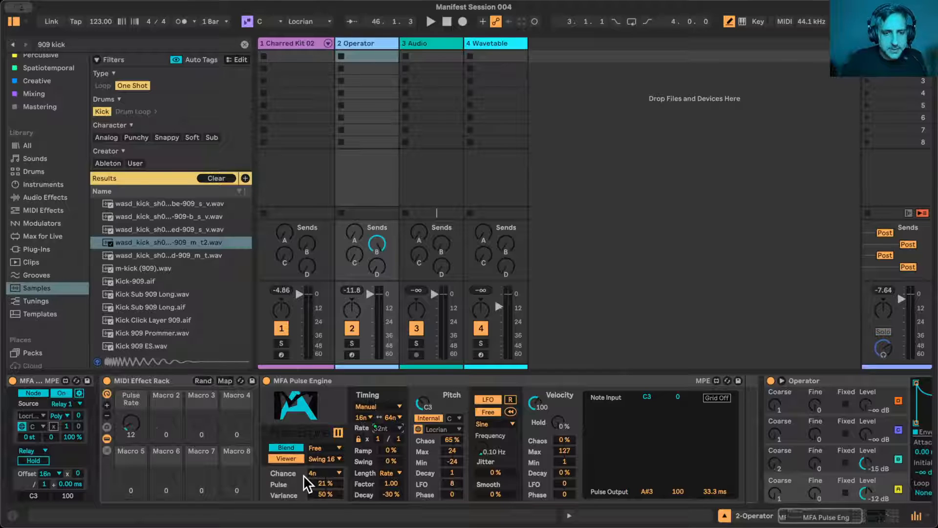
- Start playback, raise the MFA Pulse Engine's Pulse to 100 % and lower the rack's Pulse Rate macro to 0
key("space")
left_click_drag(331, 484, 331, 443)
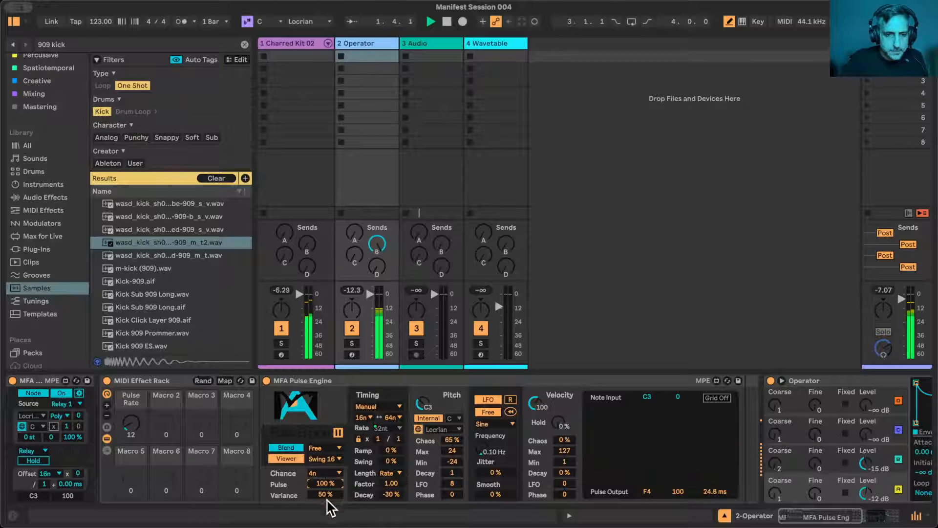
mouse_move(131, 423)
left_mouse_down()
mouse_move(131, 374)
mouse_move(131, 442)
left_mouse_up()
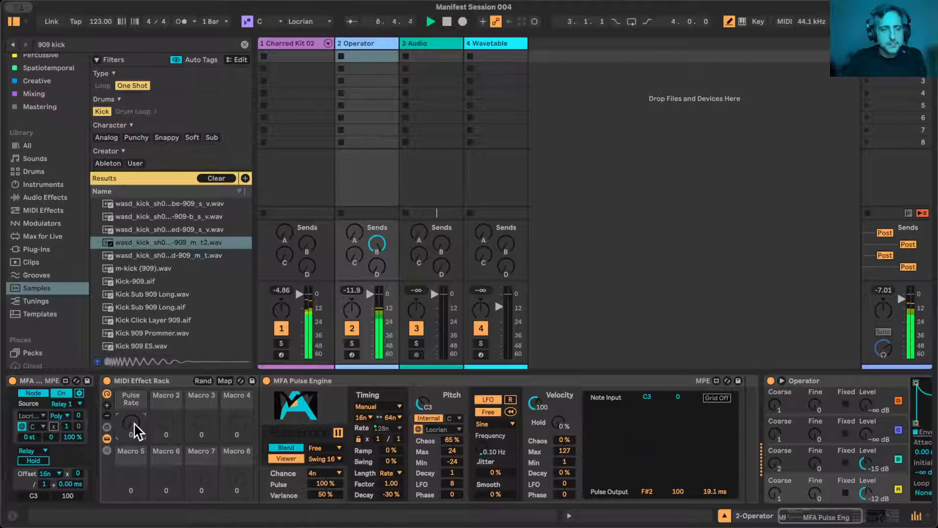
- Hide the browser and map the MFA Pulse Engine's base pitch to Macro 1 alongside the Rate
left_click(14, 21)
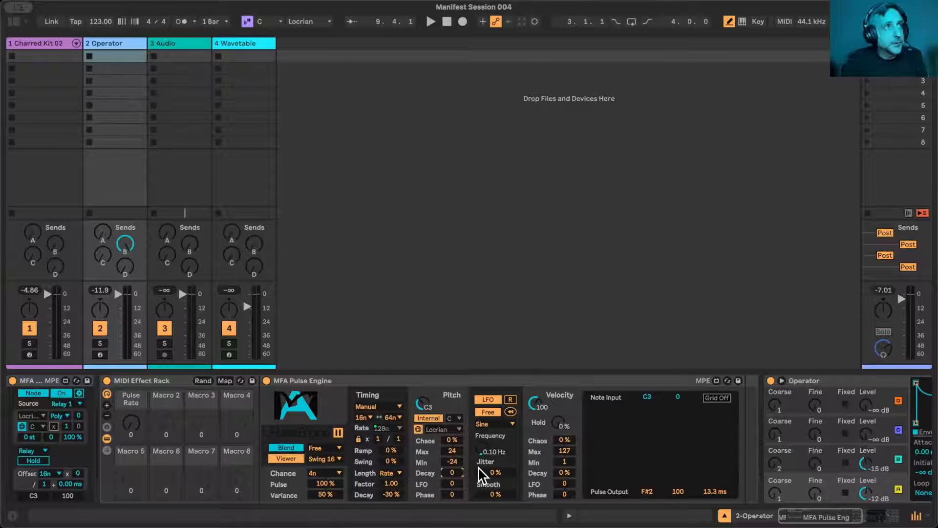
right_click(423, 405)
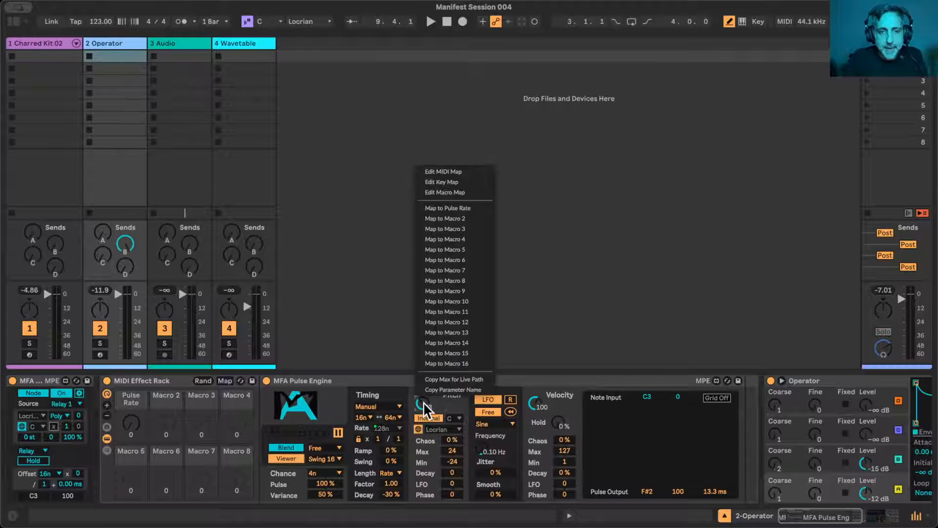
left_click(464, 207)
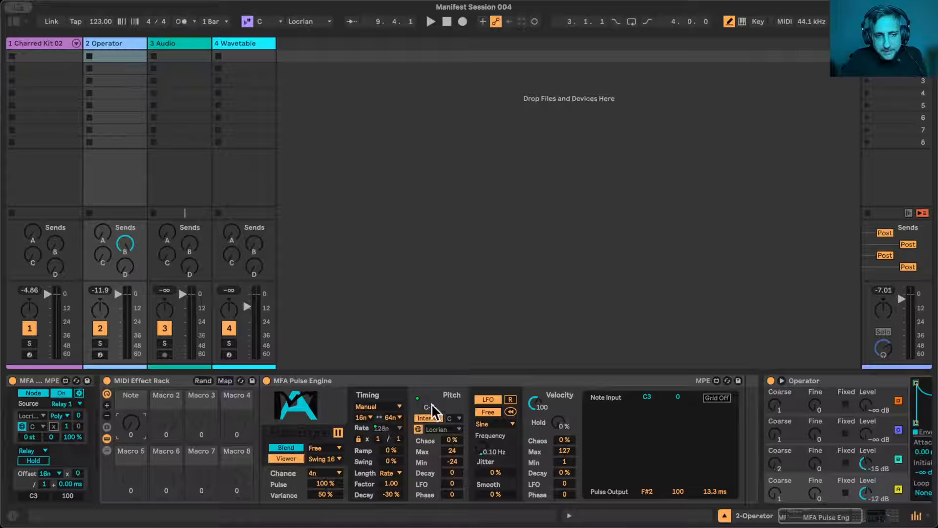
- Show the rack's macro mappings and invert the range of the Base Pitch mapping
left_click(225, 379)
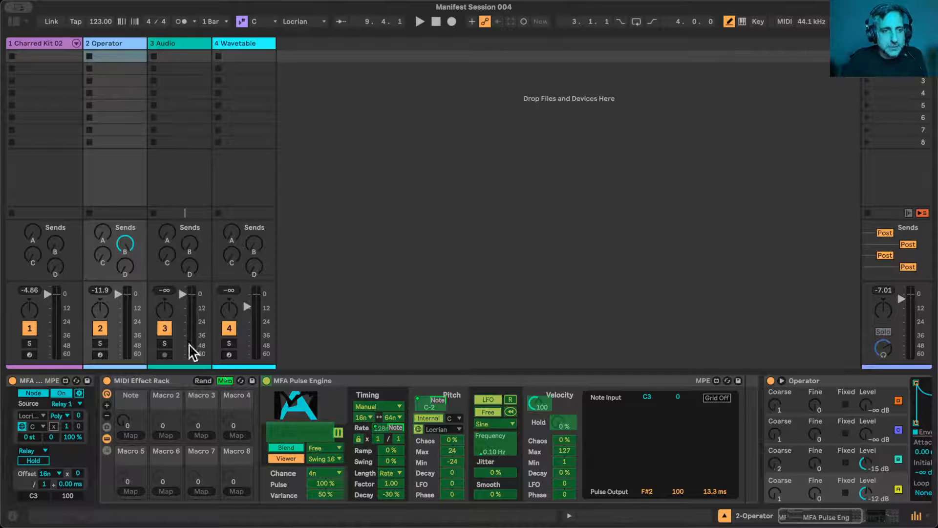
left_click(12, 21)
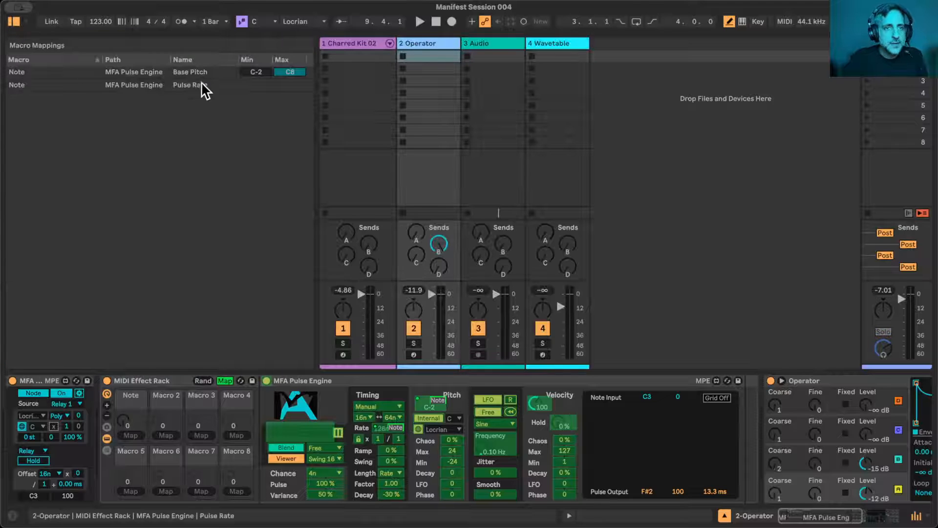
left_click(257, 74)
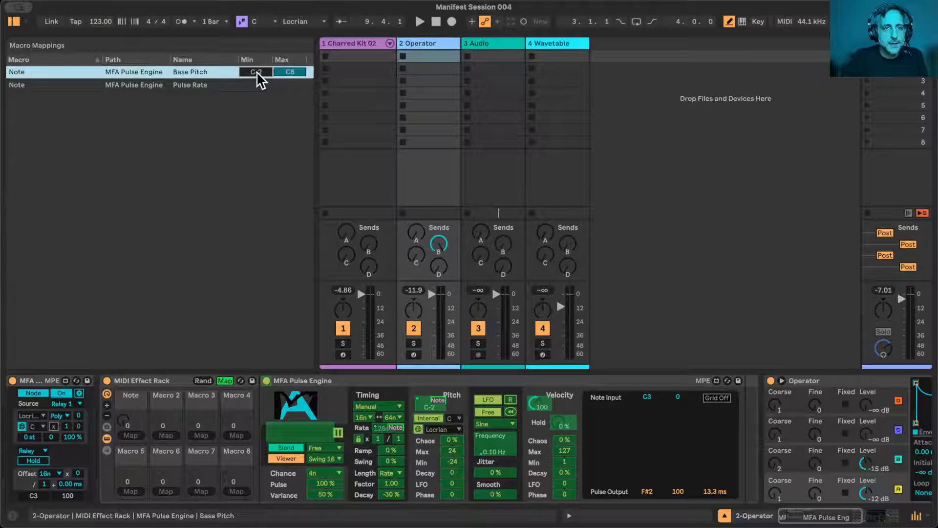
right_click(189, 74)
left_click(194, 78)
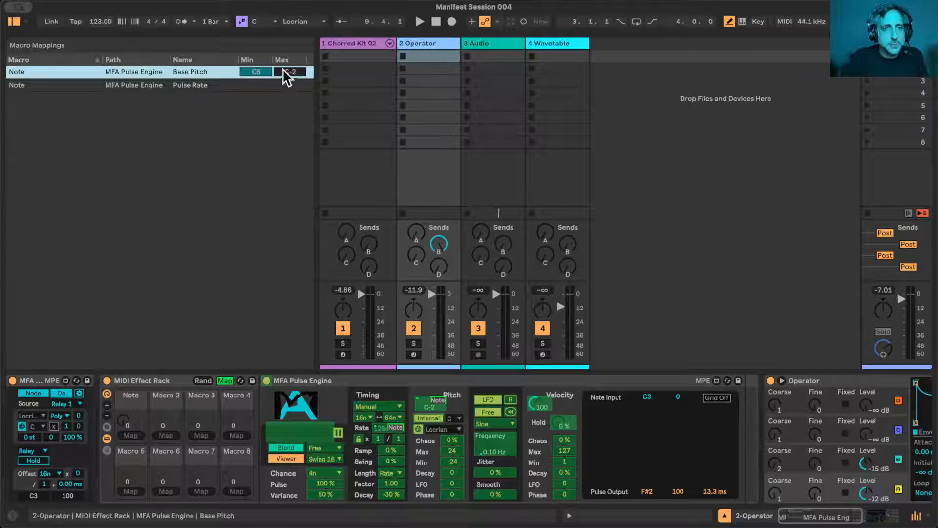
- Lower the Base Pitch mapping's minimum to C6
left_click(256, 73)
key("Down")
key("Down")
key("Down")
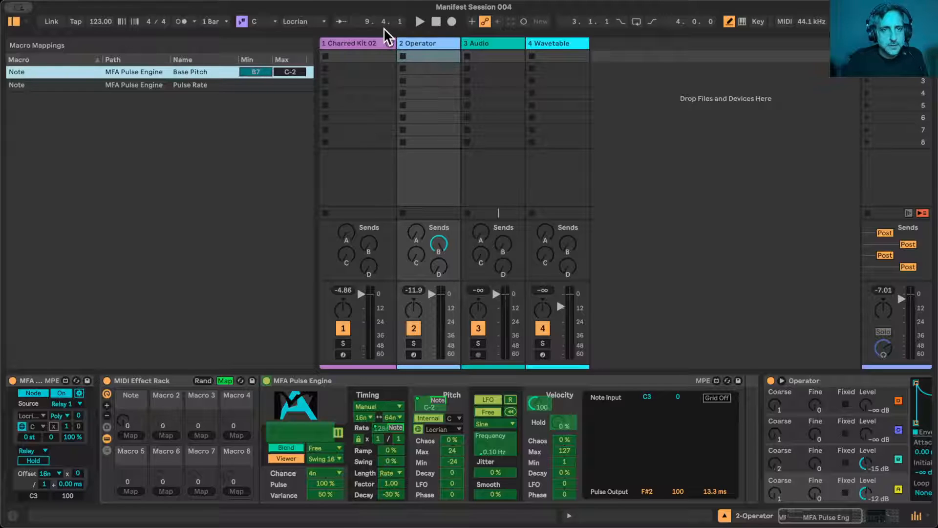
key("Down")
key("Down")
key("Down")
key("Down")
key("Down")
key("Down")
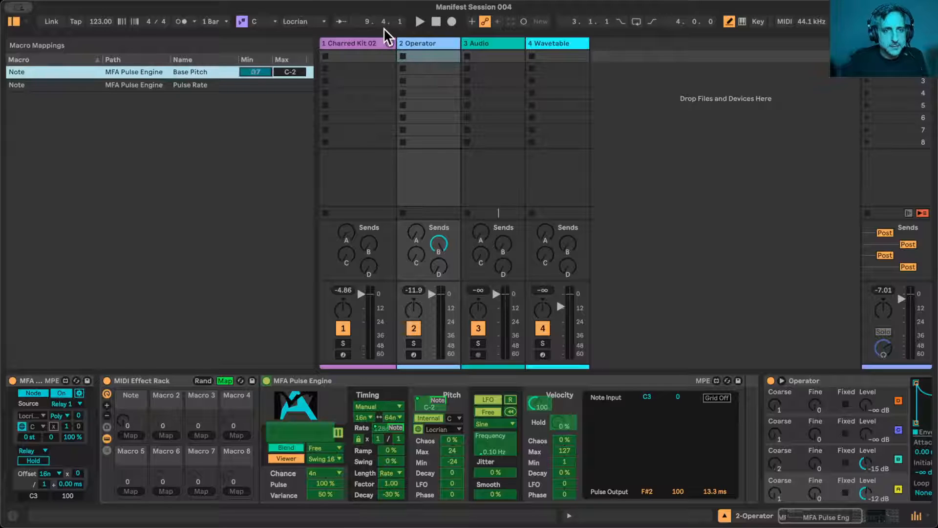
key("Down")
key("Down")
key("Down")
key("Down")
key("Down")
key("Down")
key("Down")
key("Down")
key("Down")
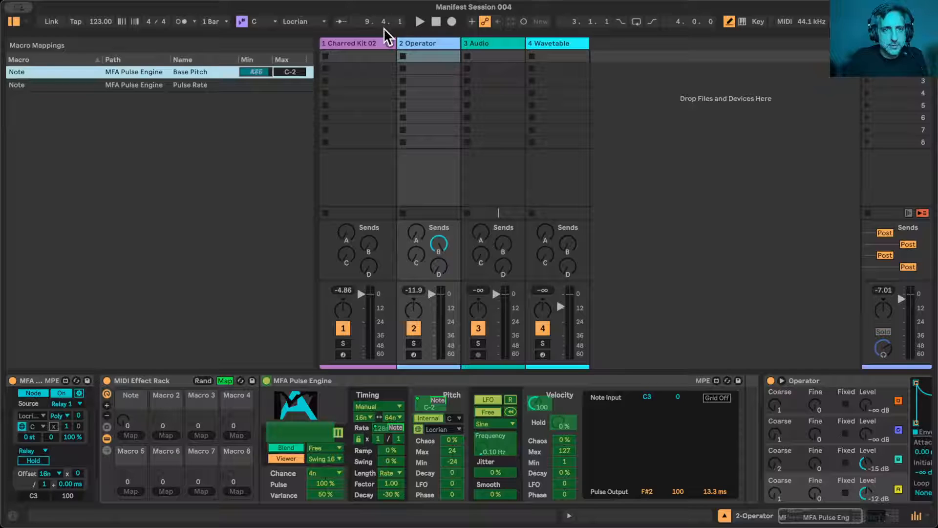
key("Down")
key("Down")
key("Down")
key("Down")
key("Down")
key("Down")
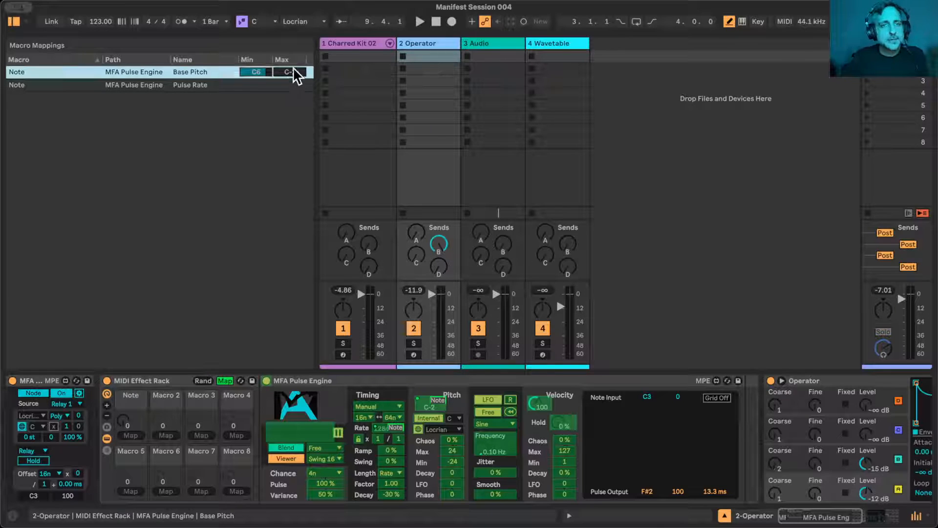
- Raise the Base Pitch mapping's maximum to C1 and leave macro mapping mode
key("Up")
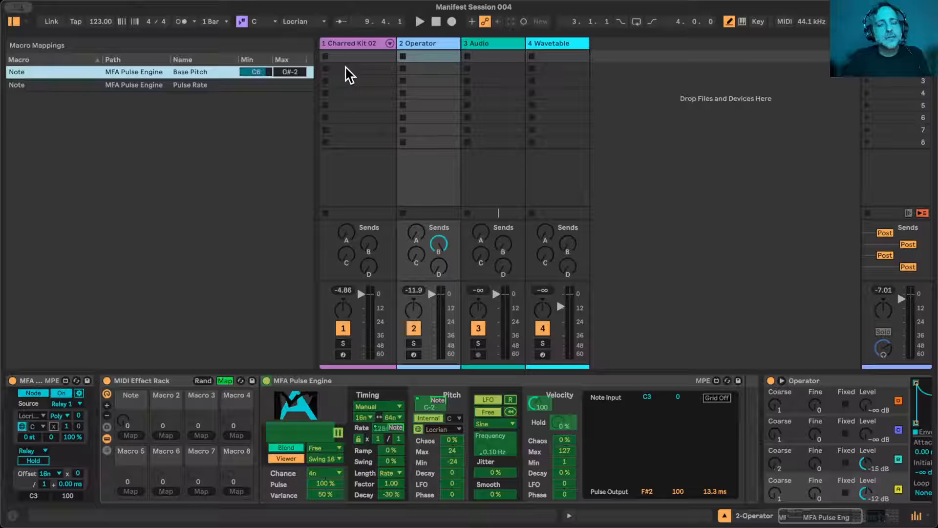
key("Up")
key("Up")
key("Up")
key("Up")
key("Up")
key("Up")
key("Up")
key("Up")
key("Up")
key("Up")
key("Up")
key("Up")
key("Up")
key("Up")
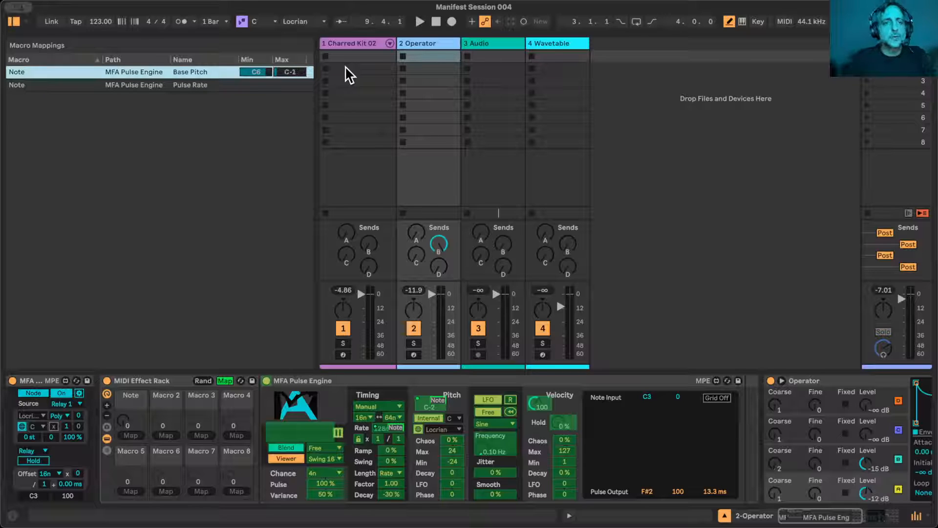
key("Up")
key("Up")
key("Up")
key("Up")
key("Up")
key("Up")
key("Up")
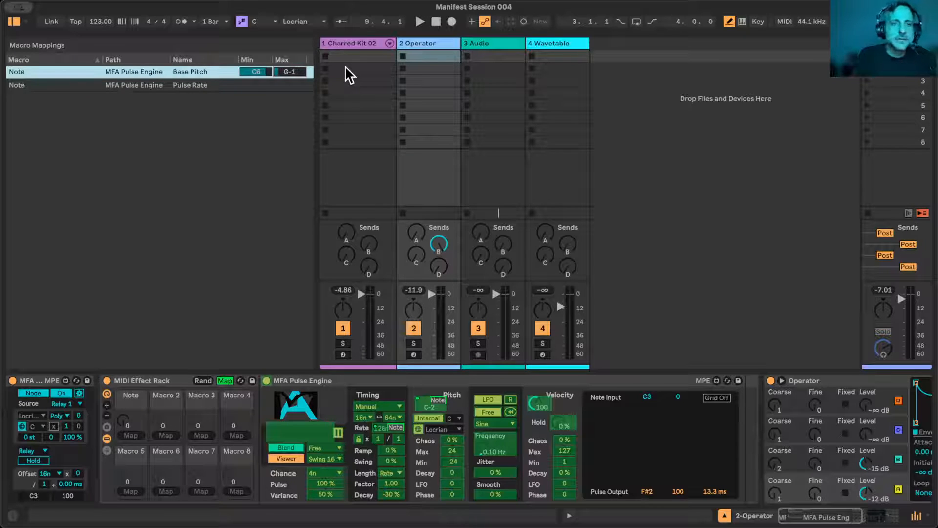
key("Up")
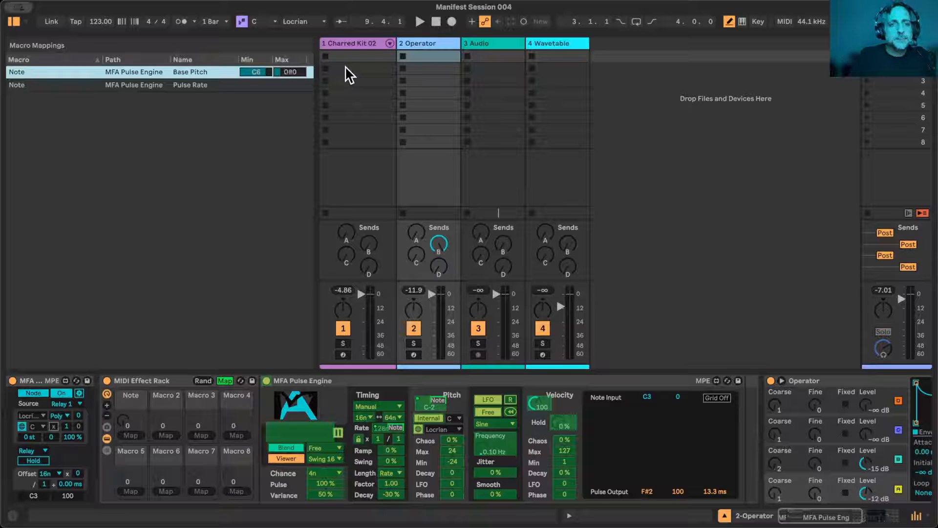
key("Up")
key("Up")
key("Up")
key("Up")
key("Up")
key("Up")
key("Up")
key("Up")
key("Up")
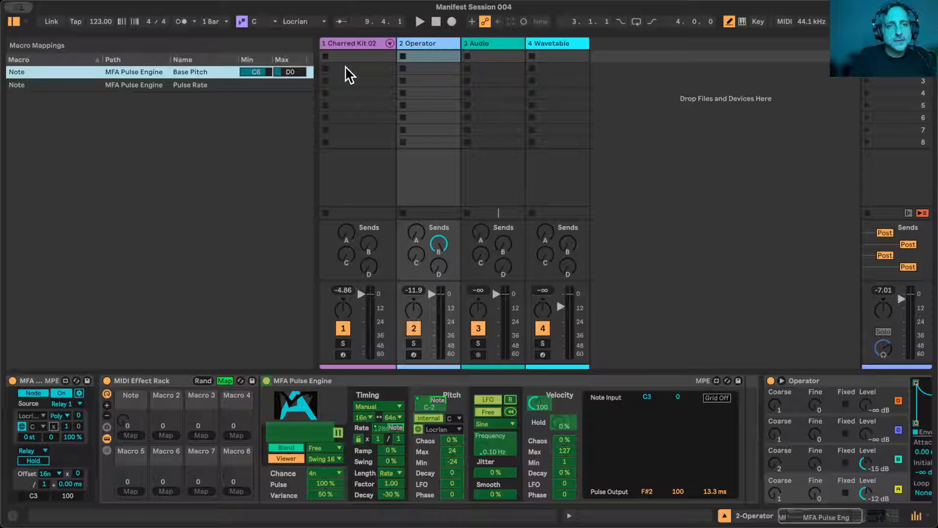
key("Up")
key("Up")
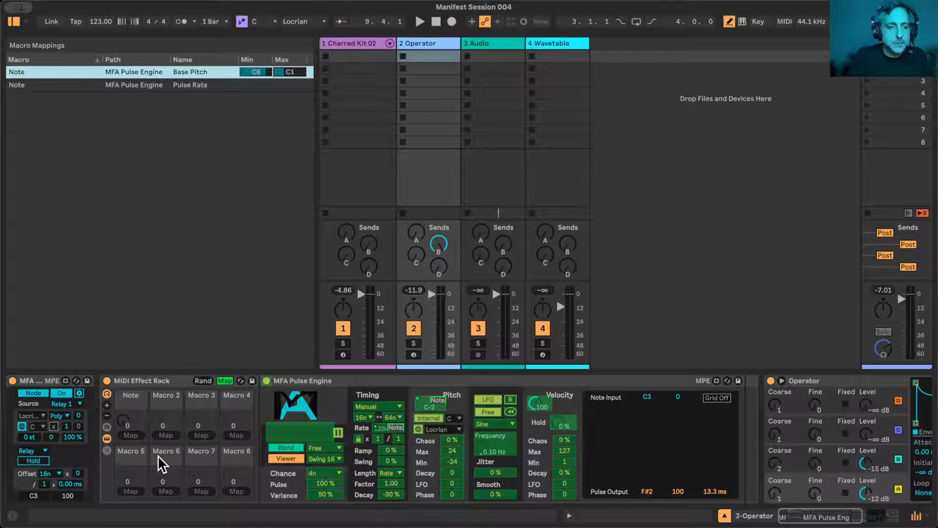
left_click(226, 381)
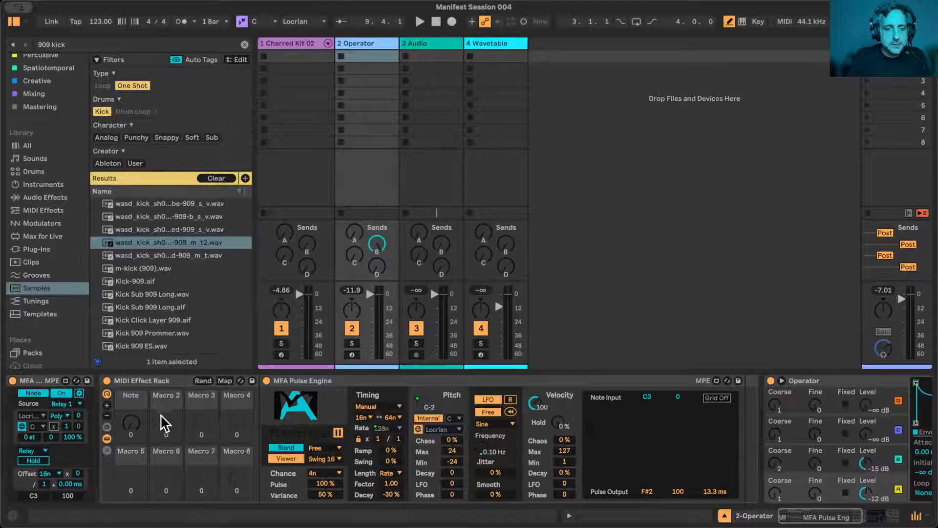
- Audition the session while sweeping the rack's Note macro up to 88, then stop playback
key("space")
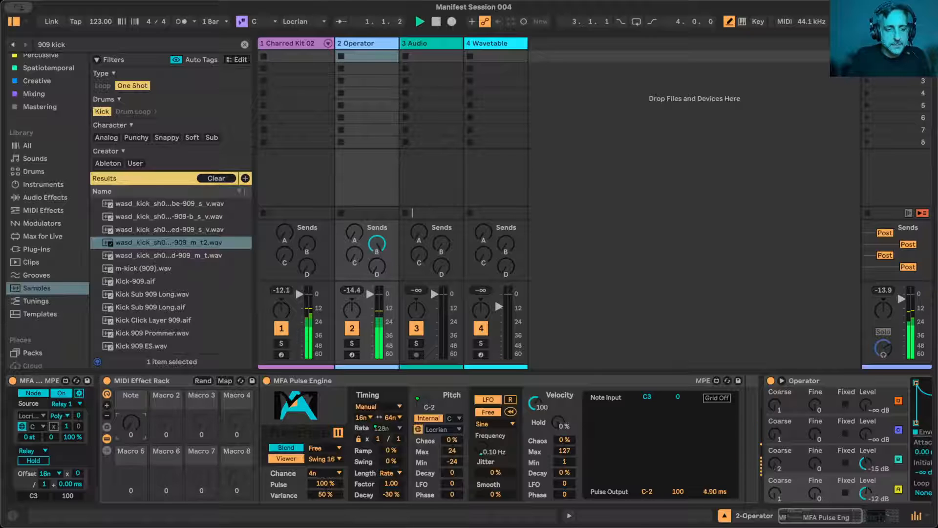
left_click_drag(134, 424, 134, 392)
key("space")
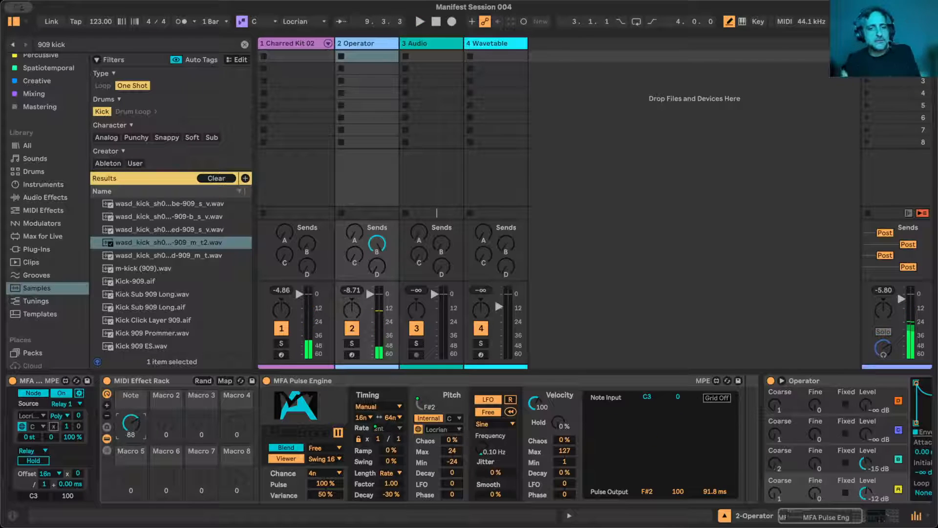
- Hide the browser, select the MFA Octopulse on the Charred Kit 02 track and briefly audition the session
left_click(14, 21)
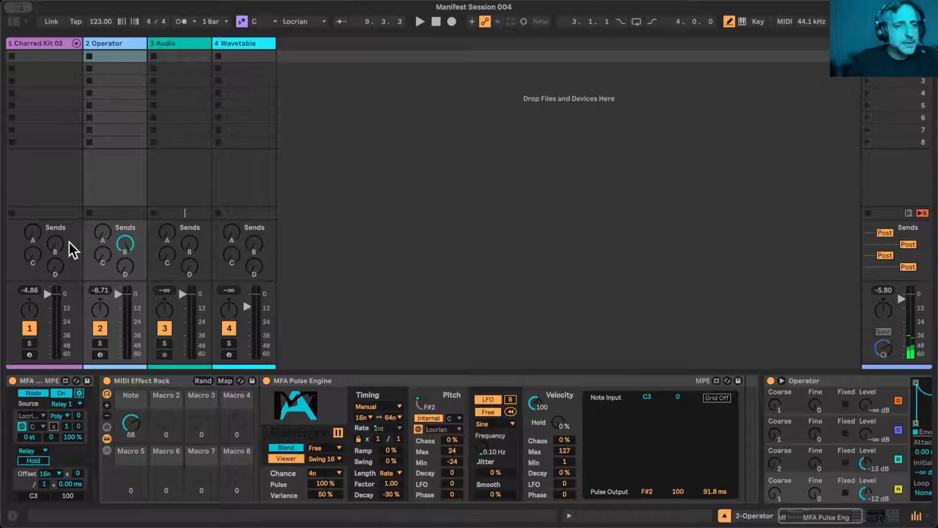
left_click(41, 44)
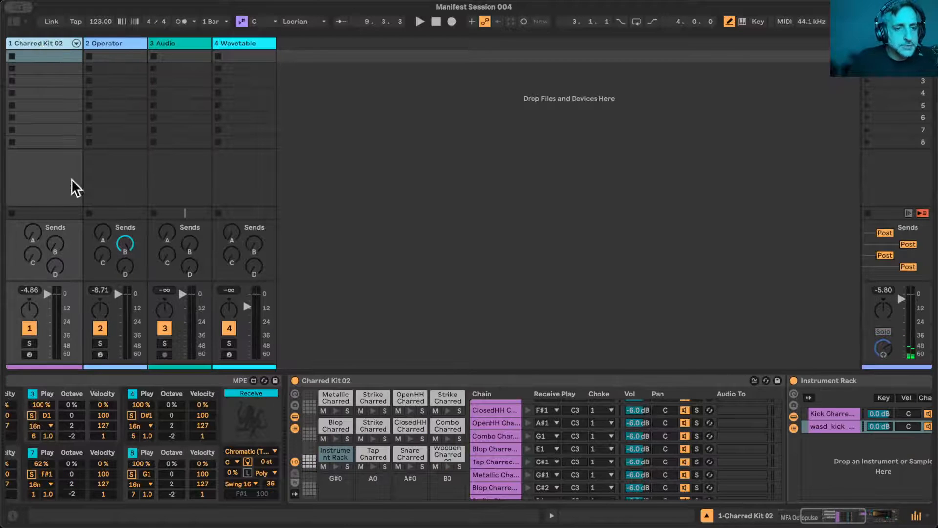
left_click(191, 477)
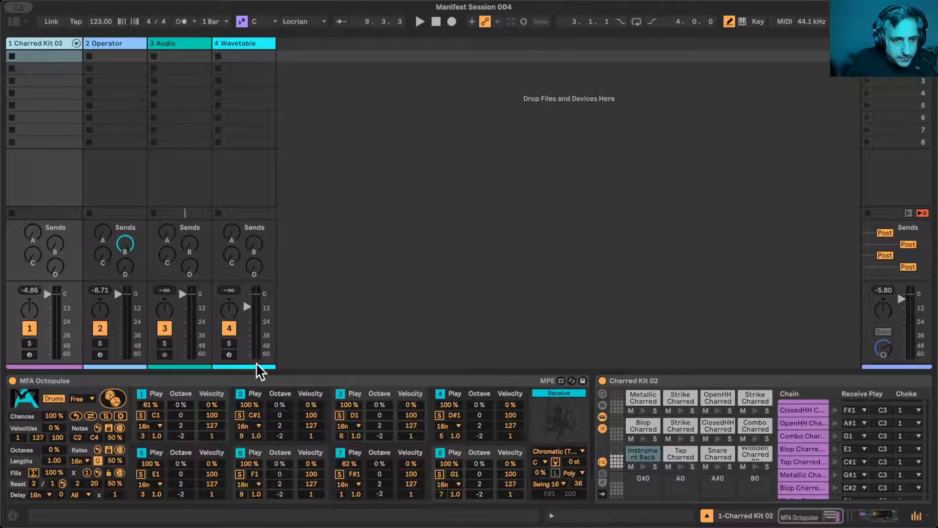
left_click(374, 382)
key("space")
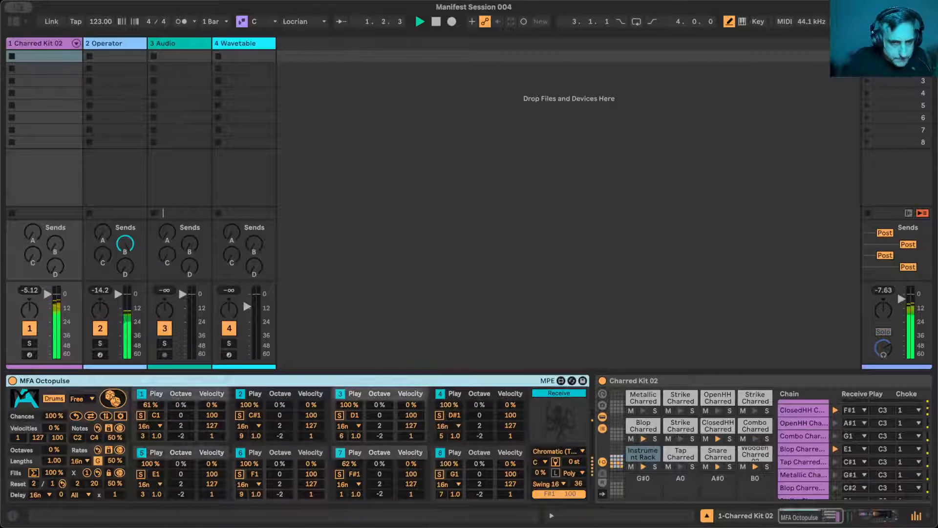
key("space")
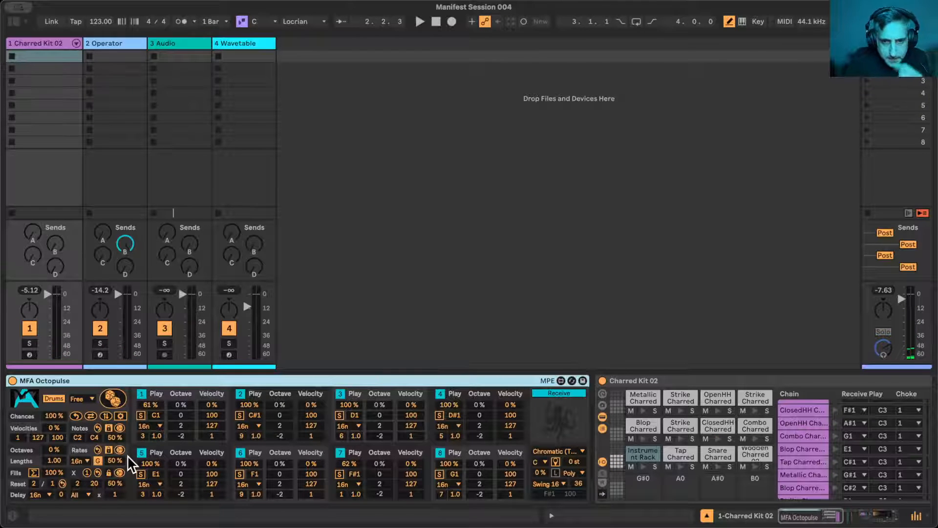
- Turn off the MFA Octopulse, play the Operator track on its own and lower its Note macro to 34
left_click(13, 381)
key("space")
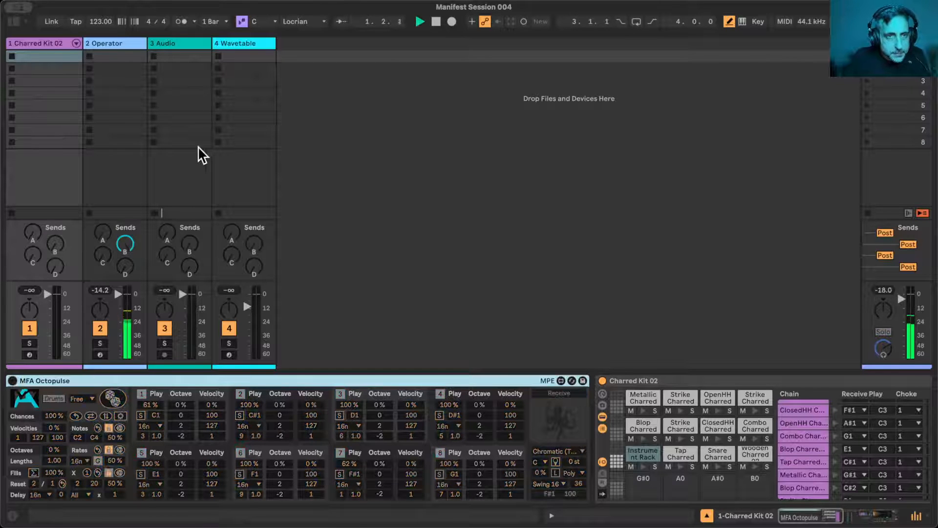
left_click(107, 42)
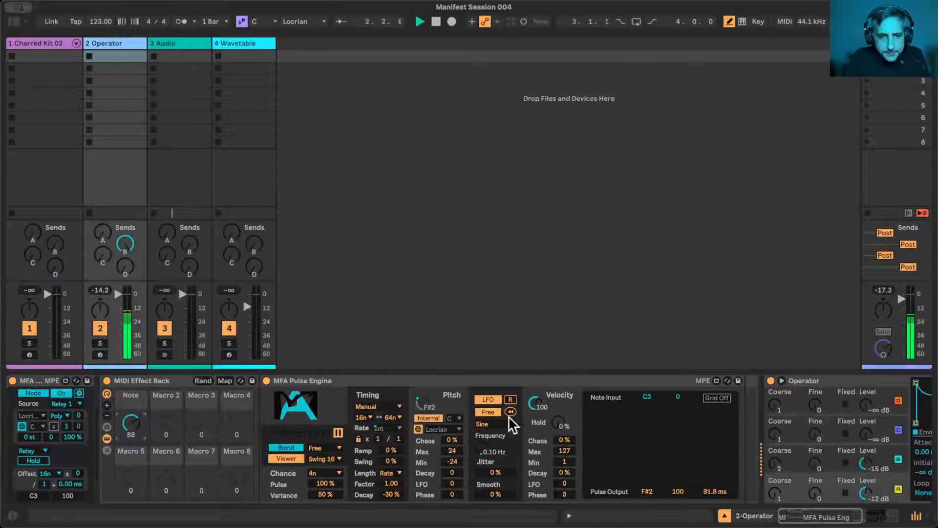
left_click_drag(124, 428, 124, 470)
- Change the session's scale to Minor Pentatonic and start playback to hear it
left_click(313, 22)
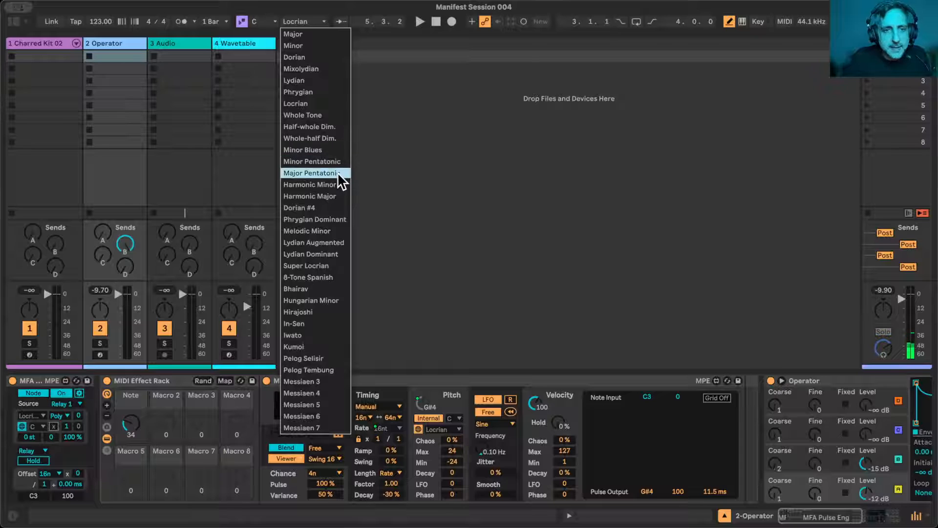
left_click(336, 160)
key("space")
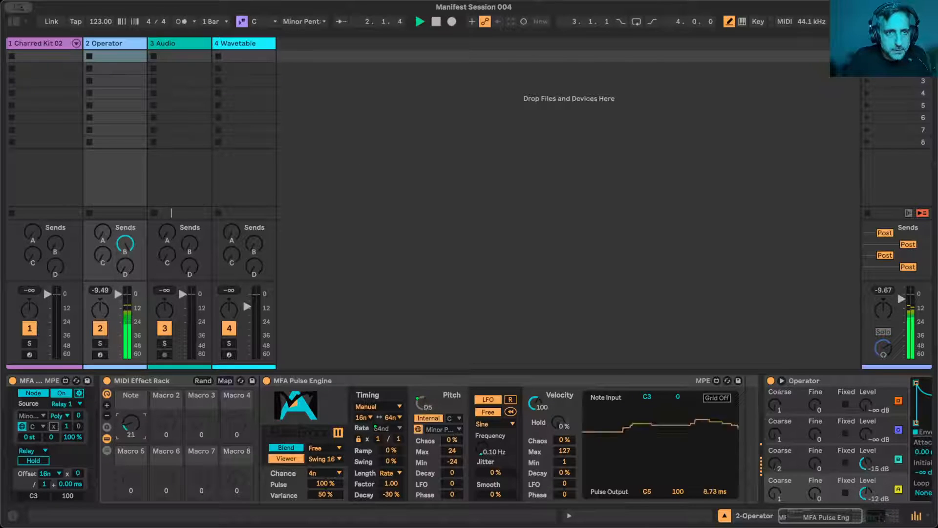
- Change the session's scale to In-Sen and audition it while raising the Note macro to 67
left_click(304, 21)
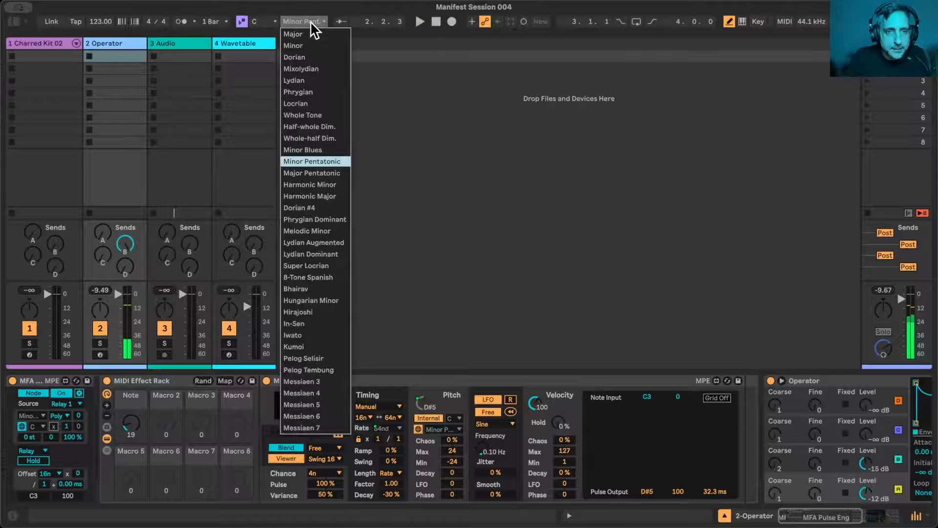
left_click(318, 324)
key("space")
mouse_move(130, 424)
left_mouse_down()
mouse_move(131, 442)
mouse_move(131, 412)
left_mouse_up()
key("space")
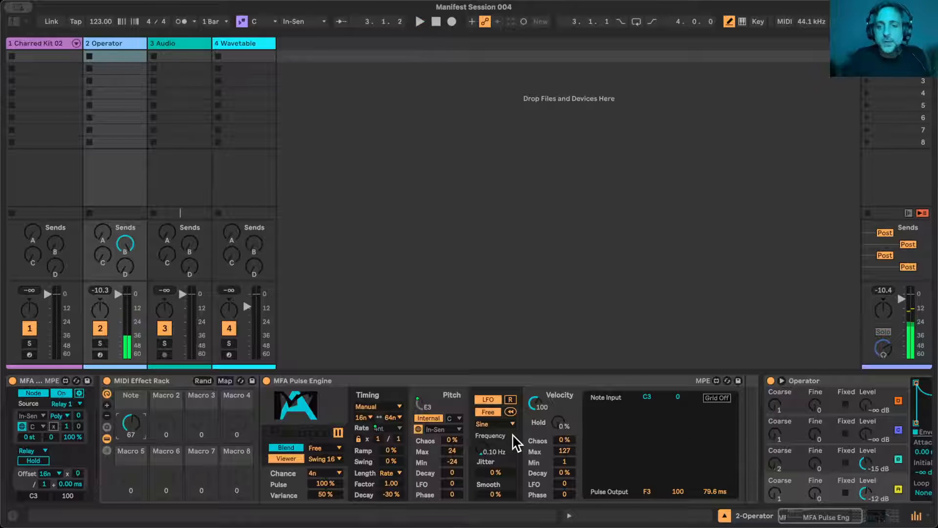
- Set Operator's number of voices to 1 in its global settings
scroll(513, 434, "right", 6)
scroll(514, 435, "right", 3)
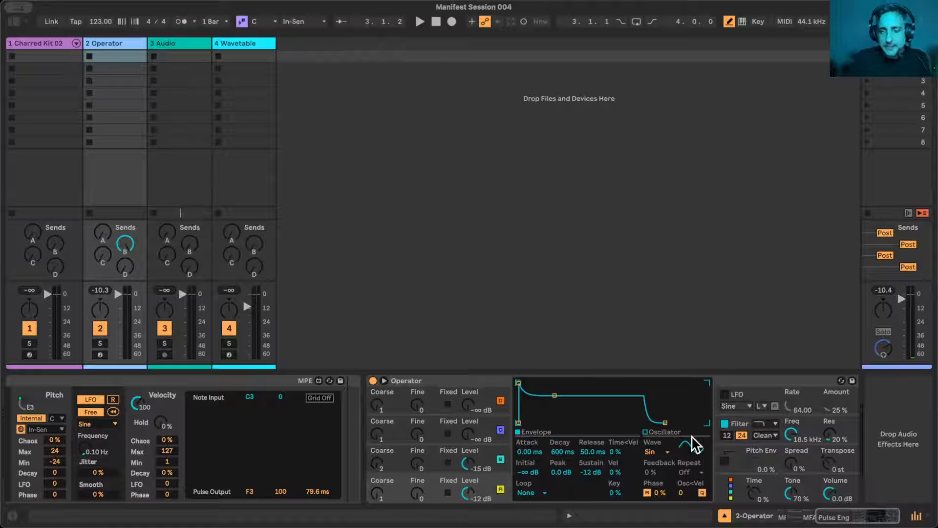
left_click(778, 460)
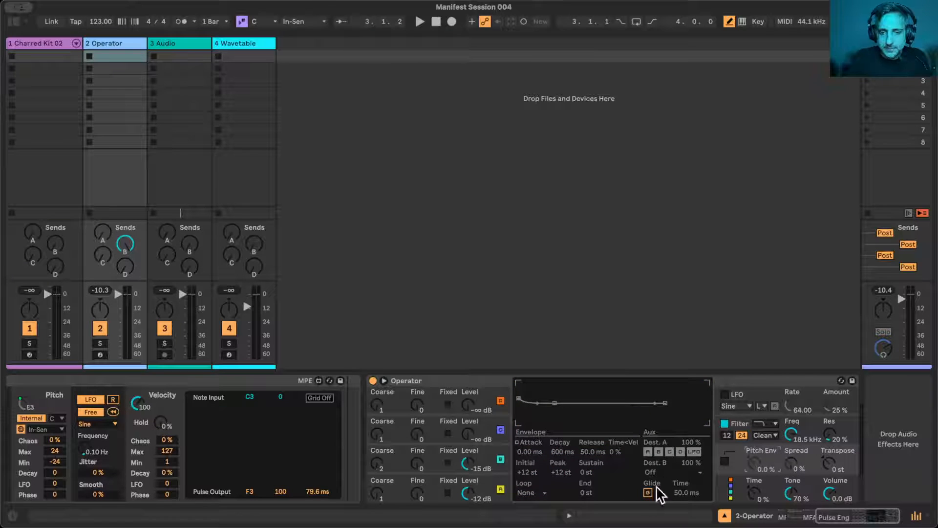
left_click(772, 492)
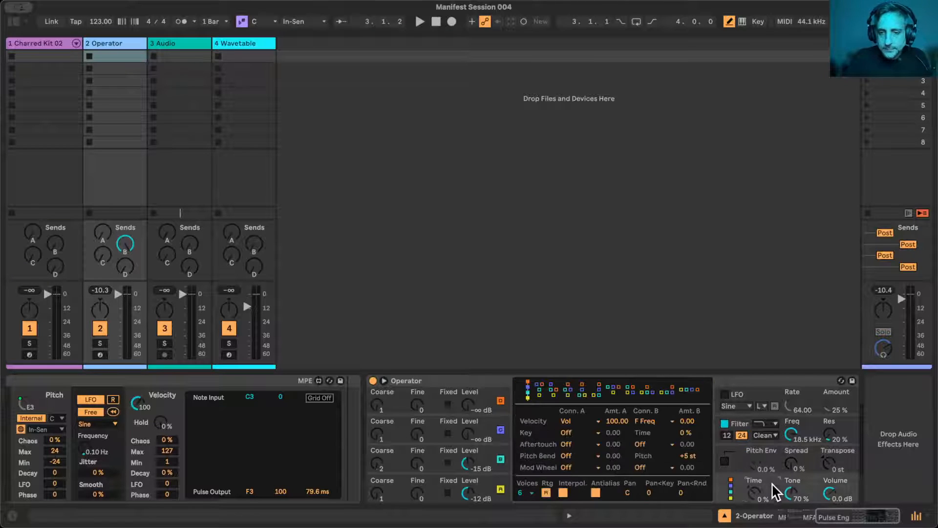
left_click(517, 492)
left_click(523, 358)
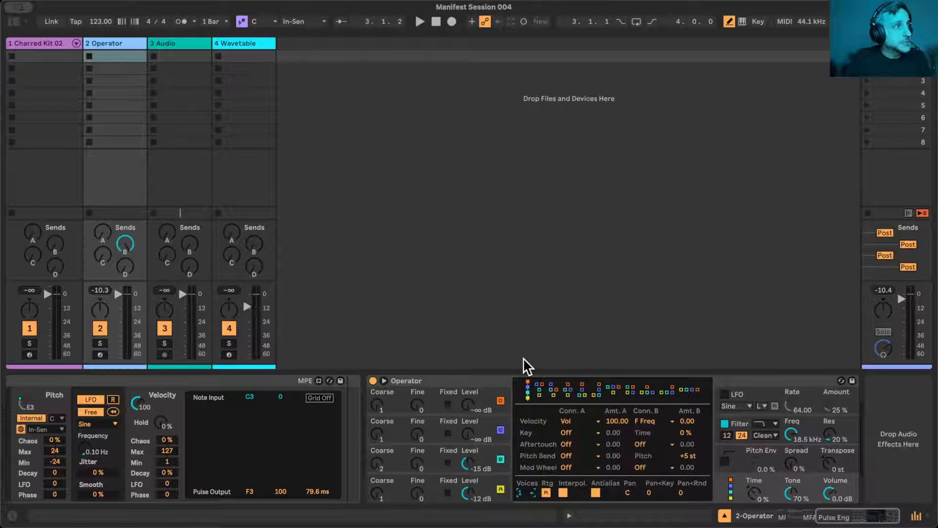
- Enable Operator's Glide with a time of 67.6 ms and audition it while lowering the Note macro to 55
left_click(738, 456)
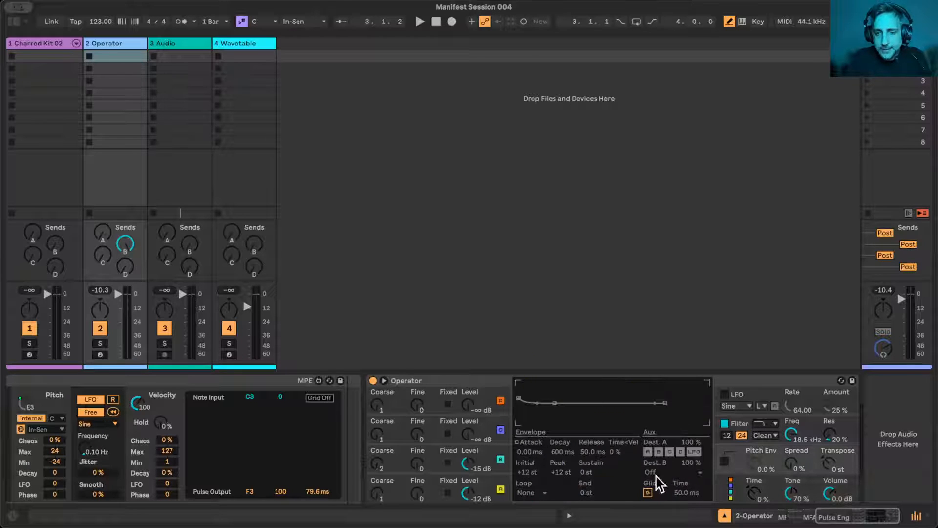
left_click(647, 492)
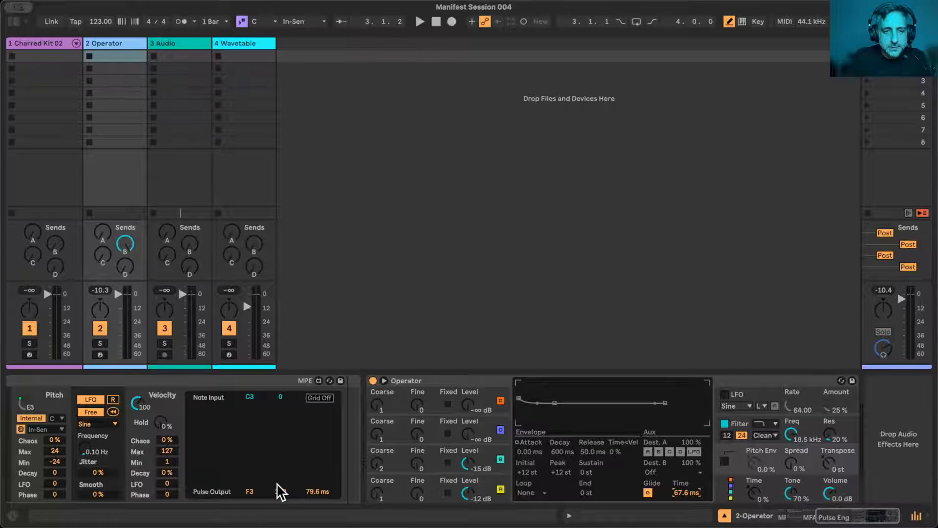
scroll(276, 482, "left", 5)
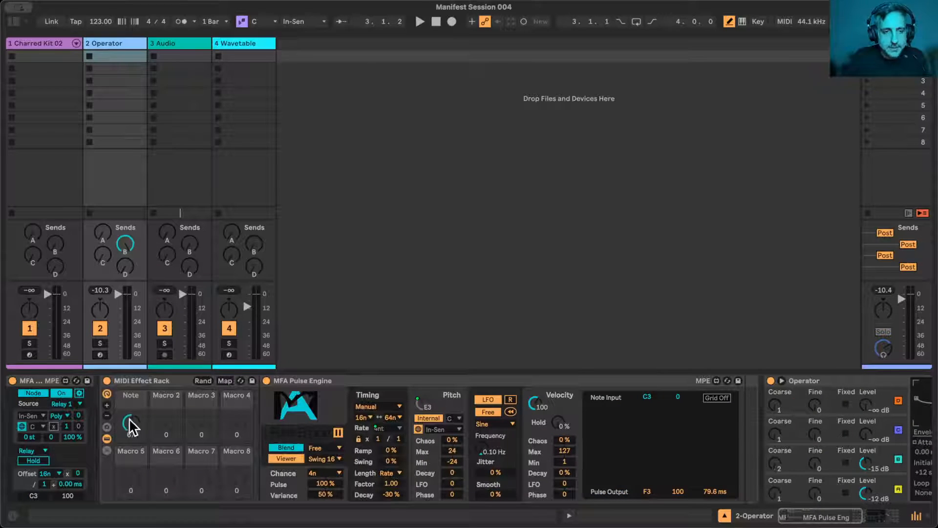
key("space")
left_click_drag(131, 426, 131, 431)
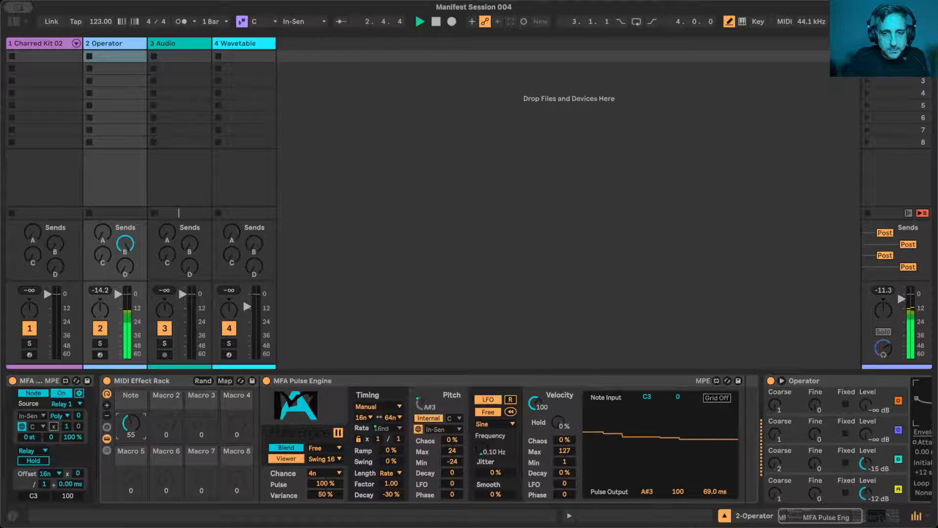
key("space")
- Set the MFA Pulse Engine's timing Decay to 0% and Length Factor to 1.63, auditioning while lowering the Note macro to 32
mouse_move(391, 486)
left_mouse_down()
mouse_move(391, 470)
mouse_move(393, 486)
left_mouse_up()
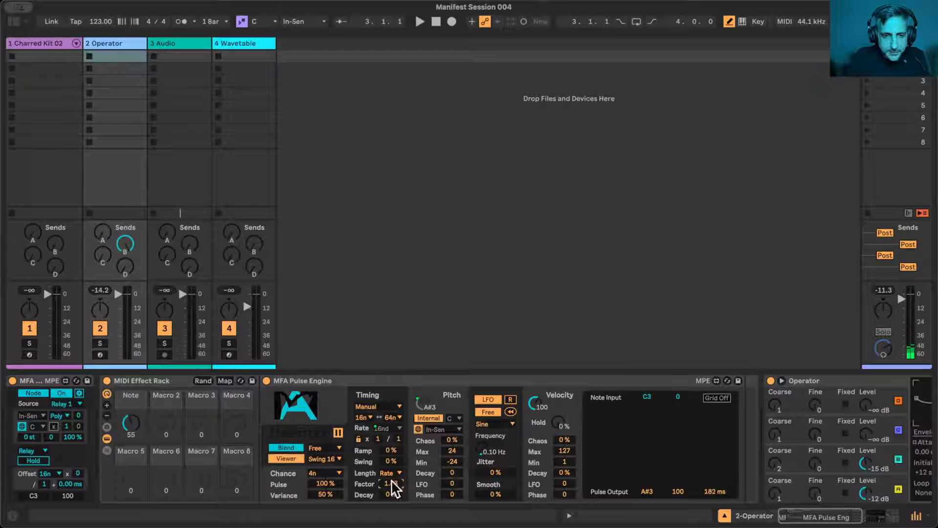
key("space")
mouse_move(129, 425)
left_mouse_down()
mouse_move(129, 409)
mouse_move(129, 430)
left_mouse_up()
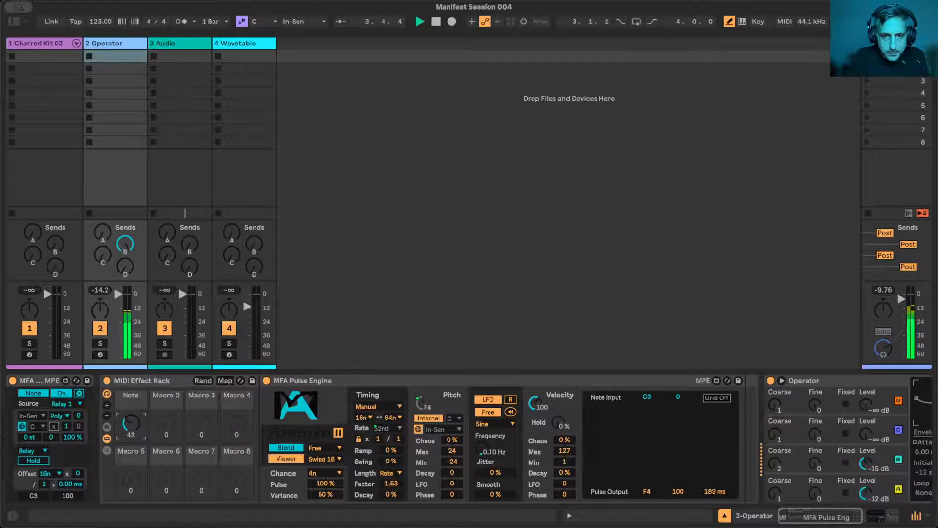
mouse_move(129, 430)
left_mouse_down()
mouse_move(129, 419)
mouse_move(129, 430)
left_mouse_up()
- Set the attack of Operator's oscillator A to 9.10 ms and audition it while sweeping the Note macro to 38
scroll(634, 455, "right", 10)
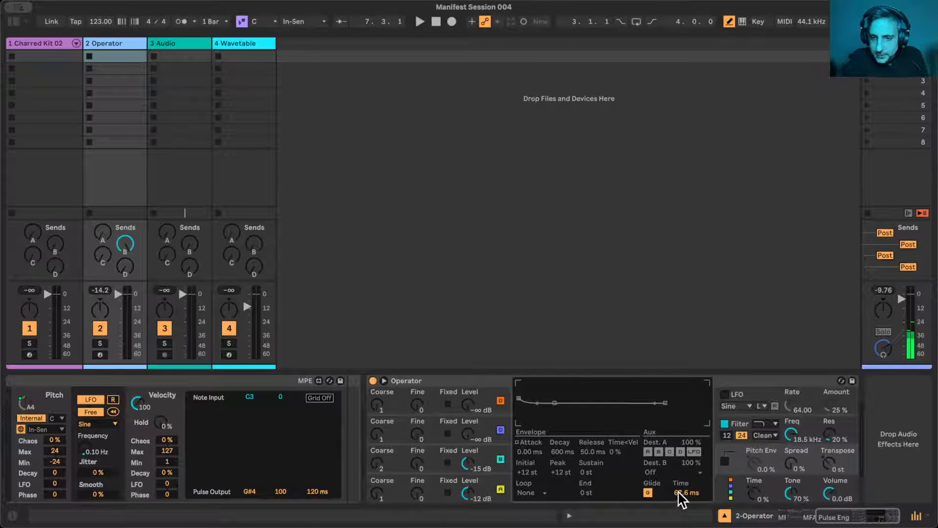
left_click(494, 489)
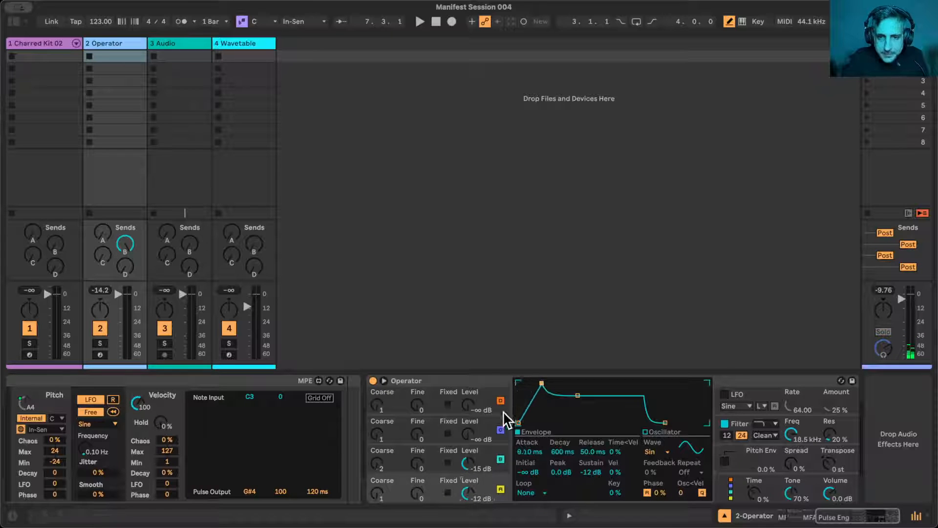
scroll(427, 475, "left", 10)
key("space")
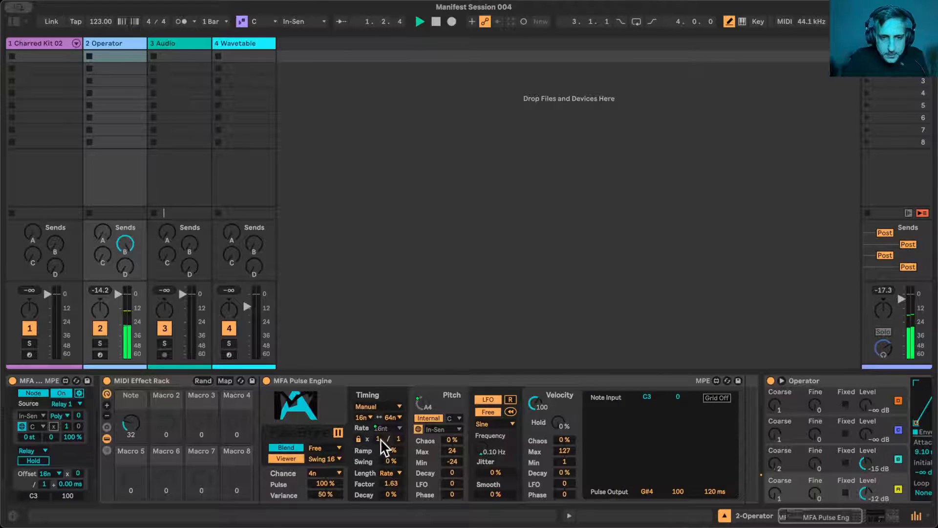
mouse_move(131, 423)
left_mouse_down()
mouse_move(130, 389)
mouse_move(131, 421)
left_mouse_up()
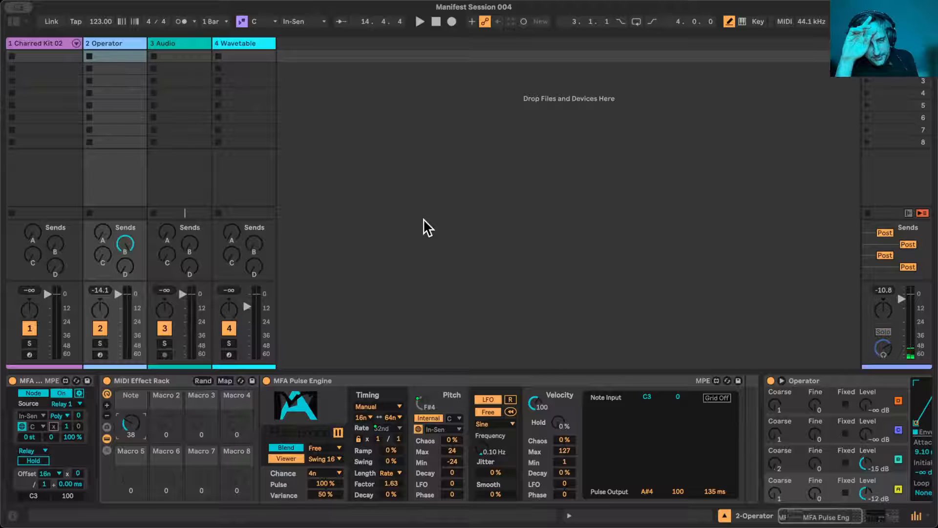
- Reduce the MIDI Effect Rack's visible macros to only the Note macro
left_click(106, 415)
left_click(107, 415)
left_click(106, 416)
left_click(106, 416)
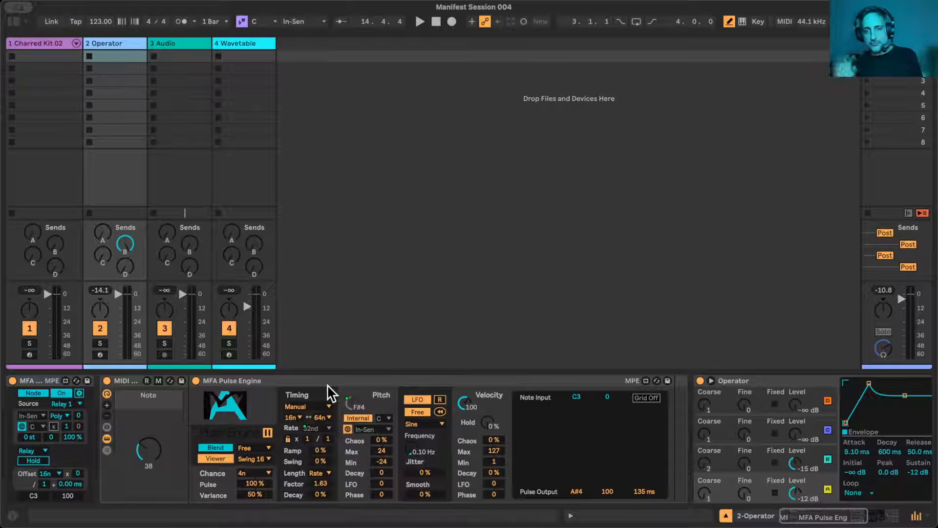
scroll(611, 427, "right", 10)
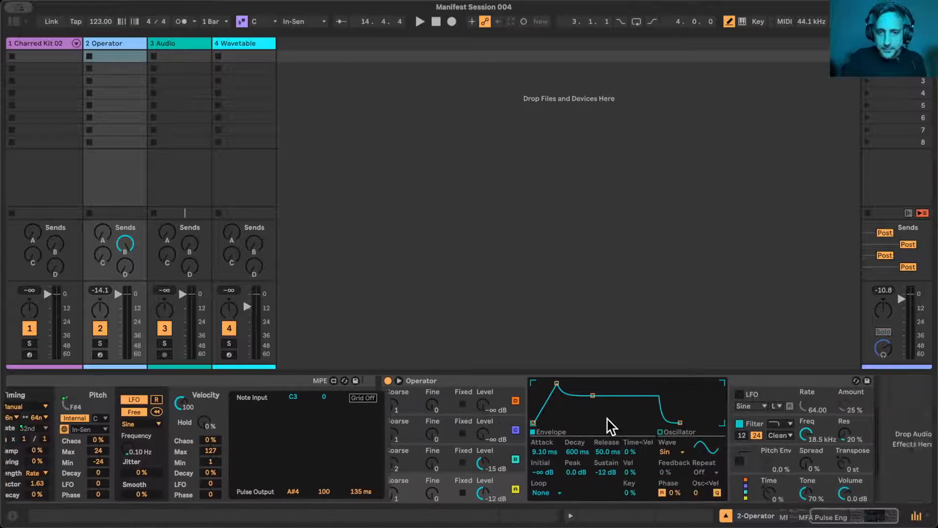
scroll(611, 426, "left", 10)
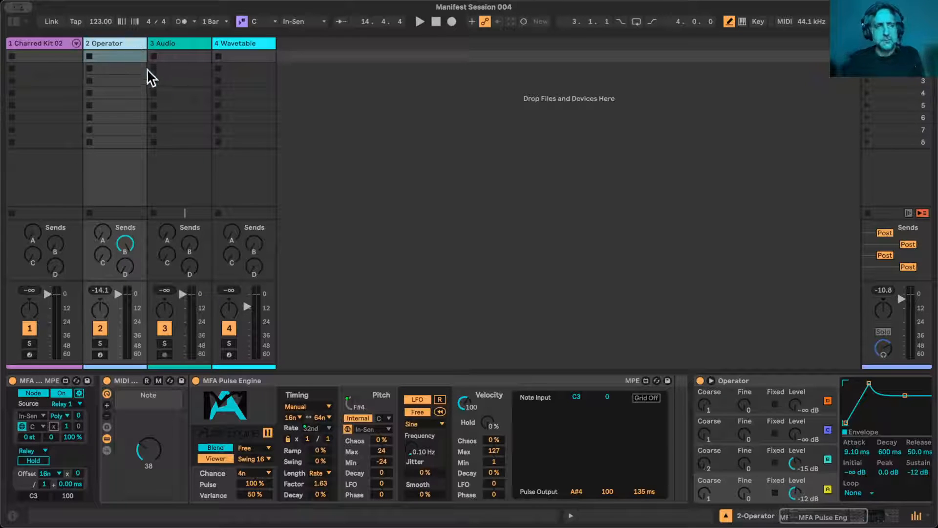
- Insert a MIDI track after the Operator track and delete its default MFA and Drift devices
key("super+shift+t")
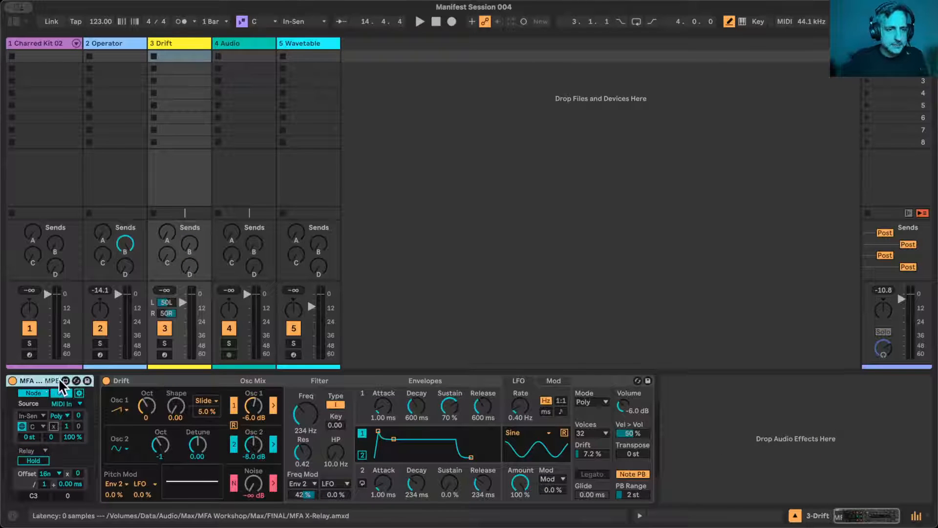
left_click(163, 382, "shift")
key("Delete")
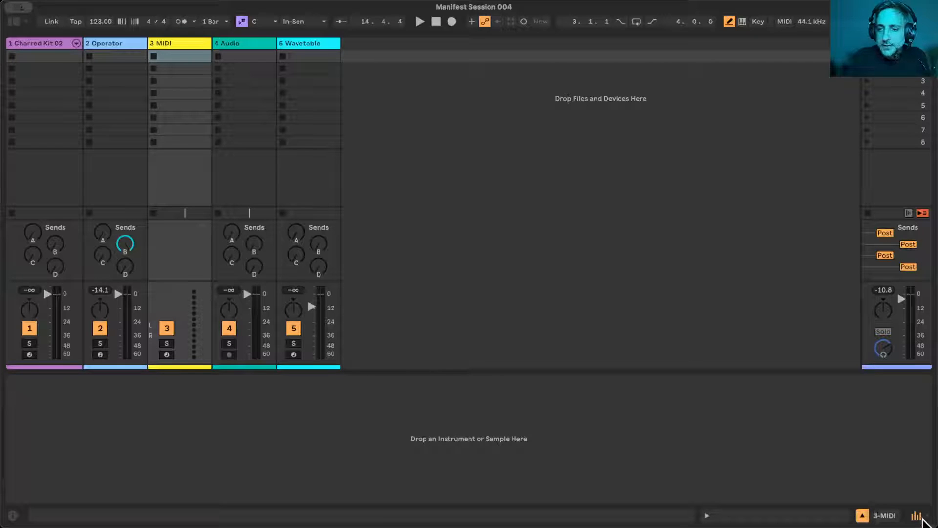
- Show the mixer's In/Out section and set the new MIDI track's input to 2-Operator, Post FX
left_click(922, 519)
left_click(922, 517)
right_click(926, 518)
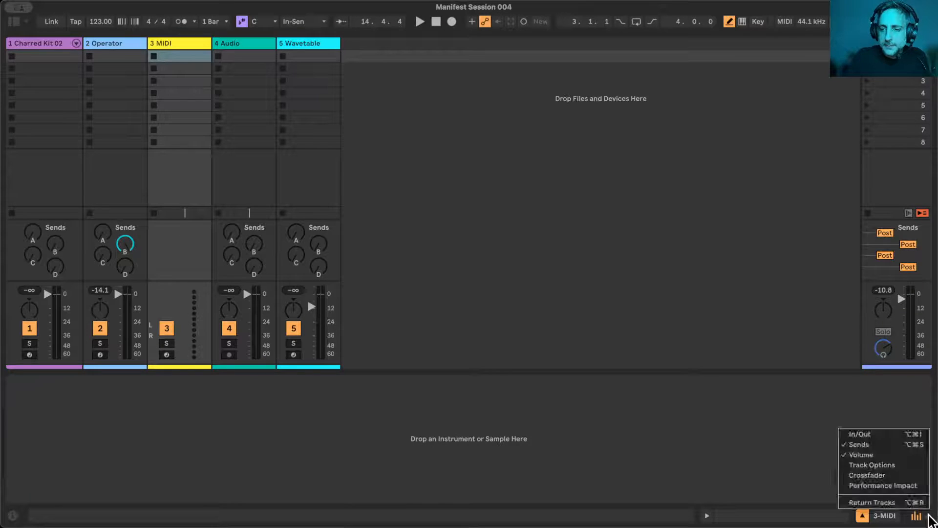
left_click(894, 434)
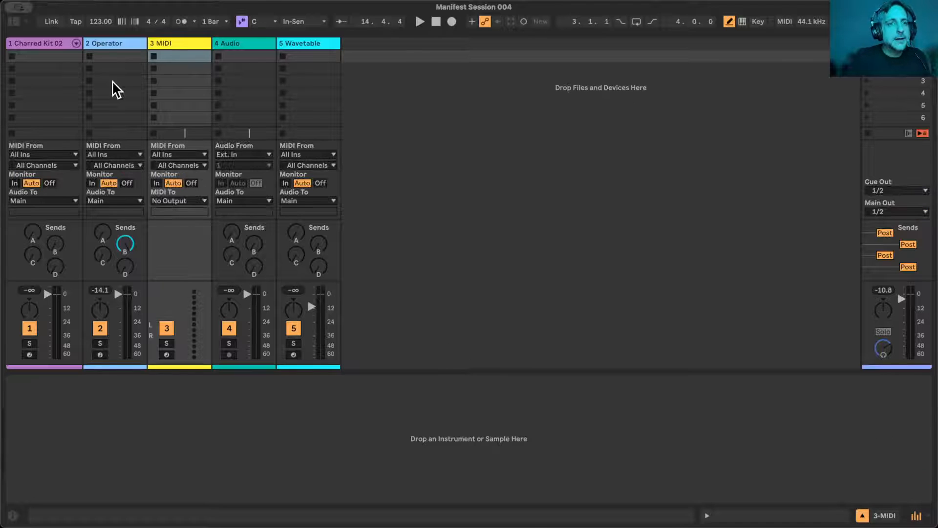
left_click(194, 154)
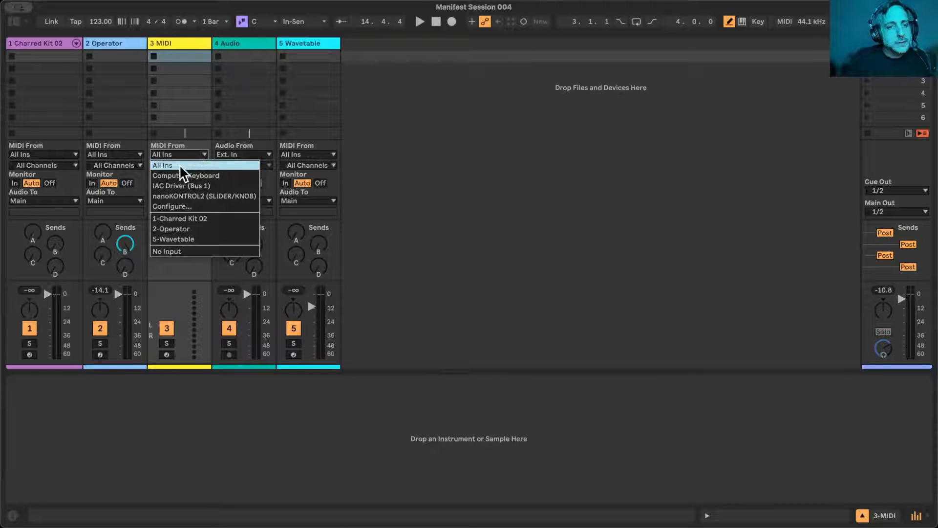
left_click(190, 228)
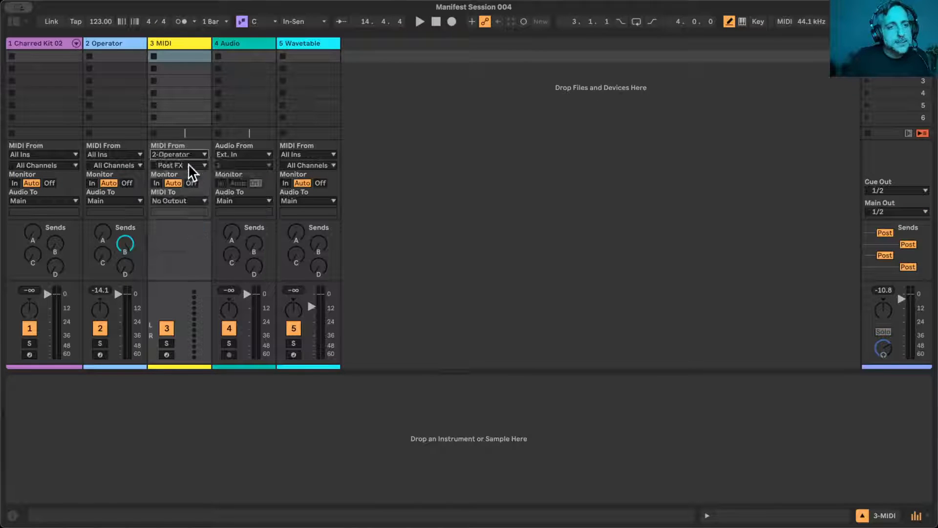
left_click(186, 164)
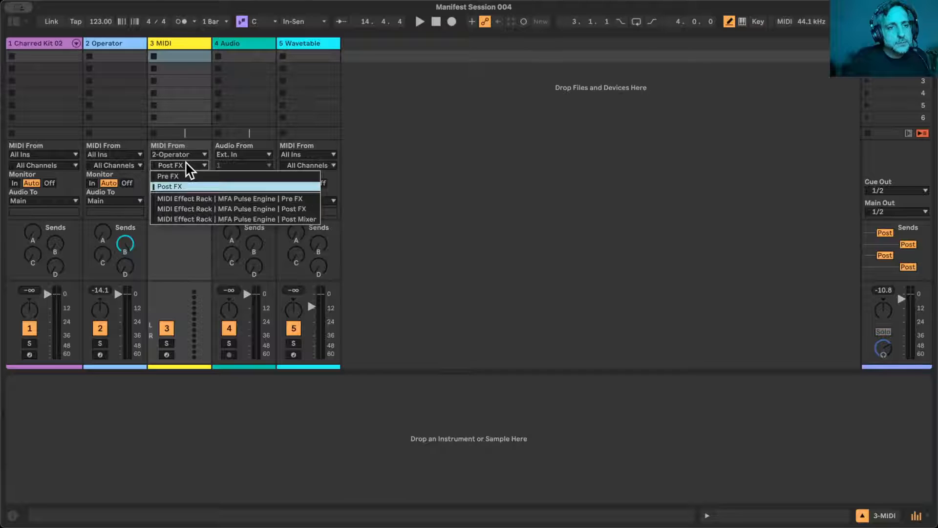
left_click(185, 187)
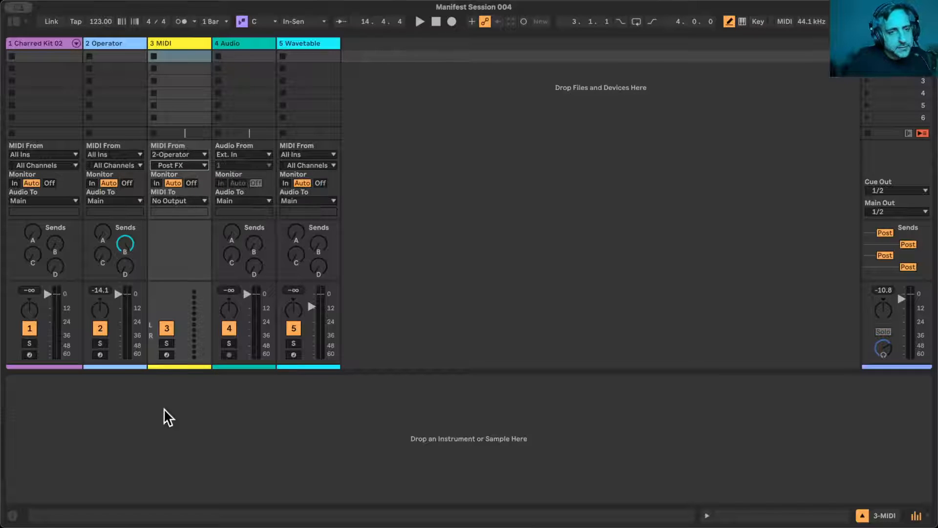
- Arm the new MIDI track, start playback and record Operator's notes into its first clip slot
left_click(166, 354)
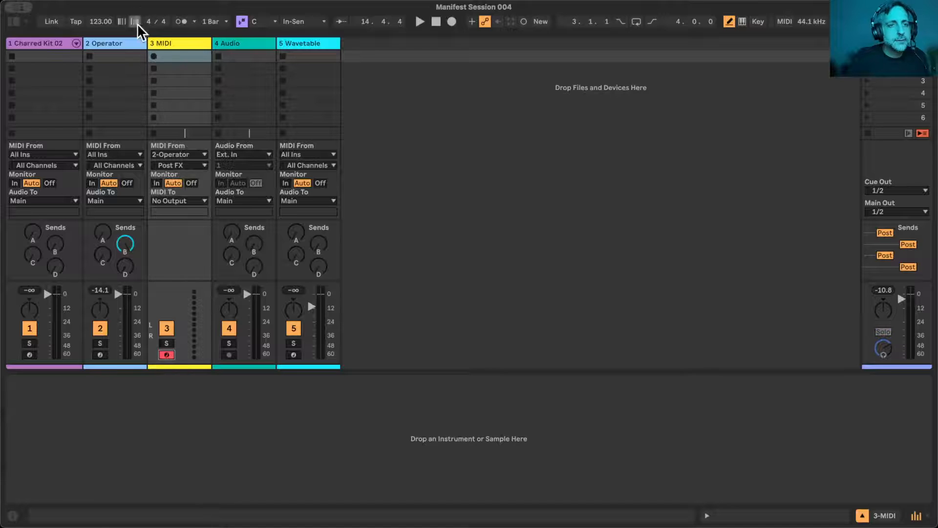
left_click(119, 45)
key("space")
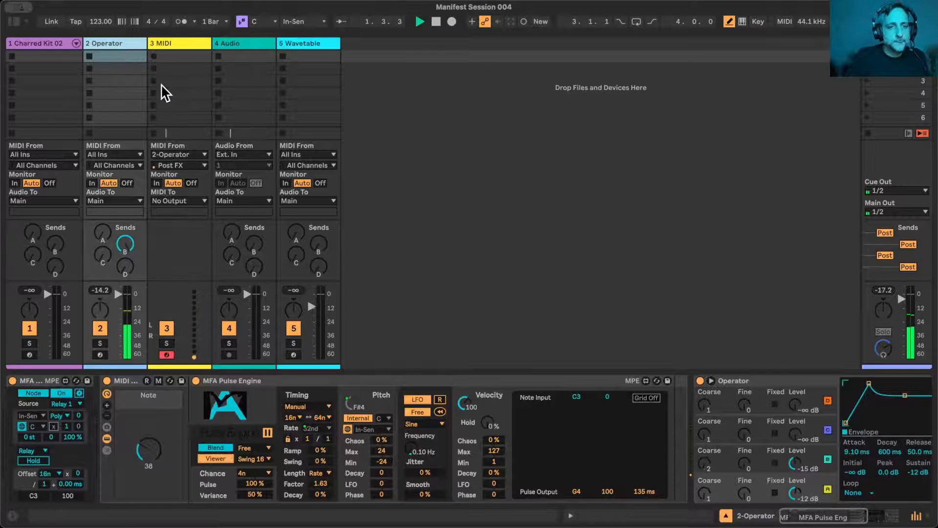
left_click(154, 57)
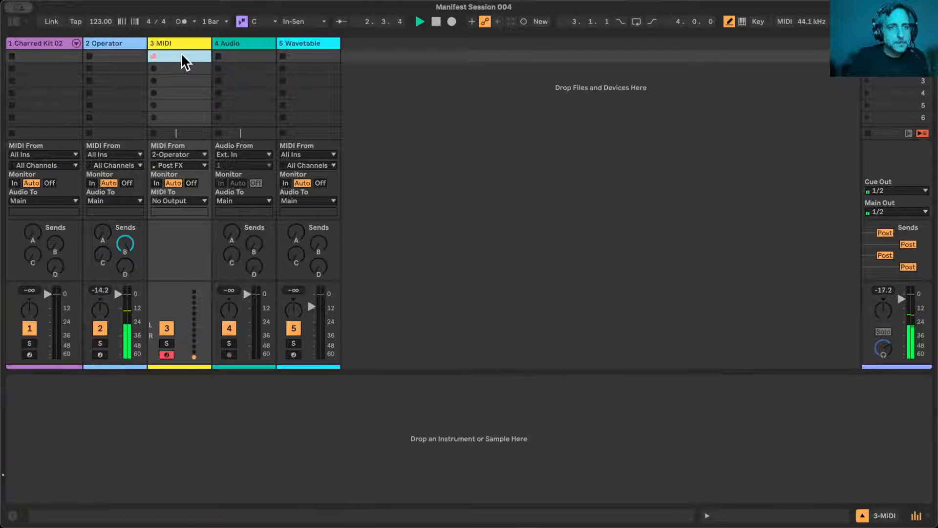
double_click(176, 55)
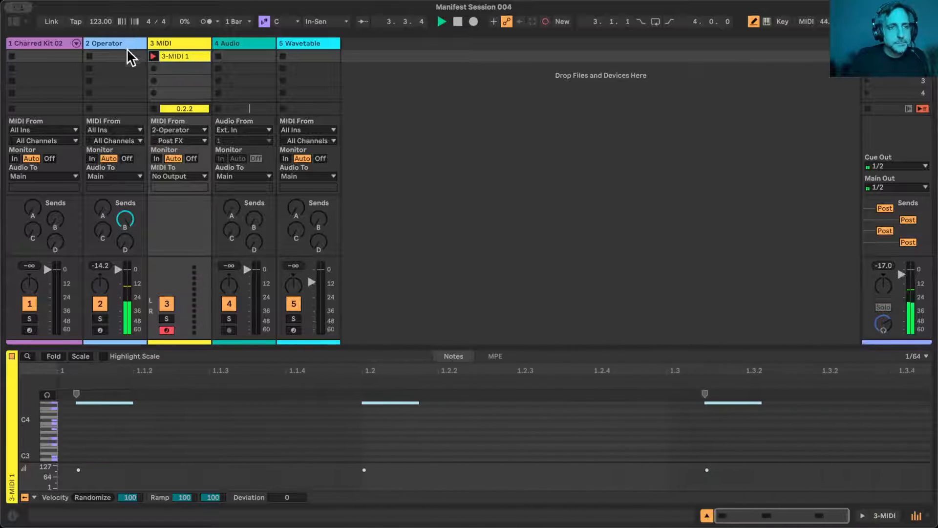
- Sweep the Operator rack's Note macro up to 127 during the recording, then stop the MIDI track's clip
left_click(129, 56)
left_click_drag(147, 452, 147, 428)
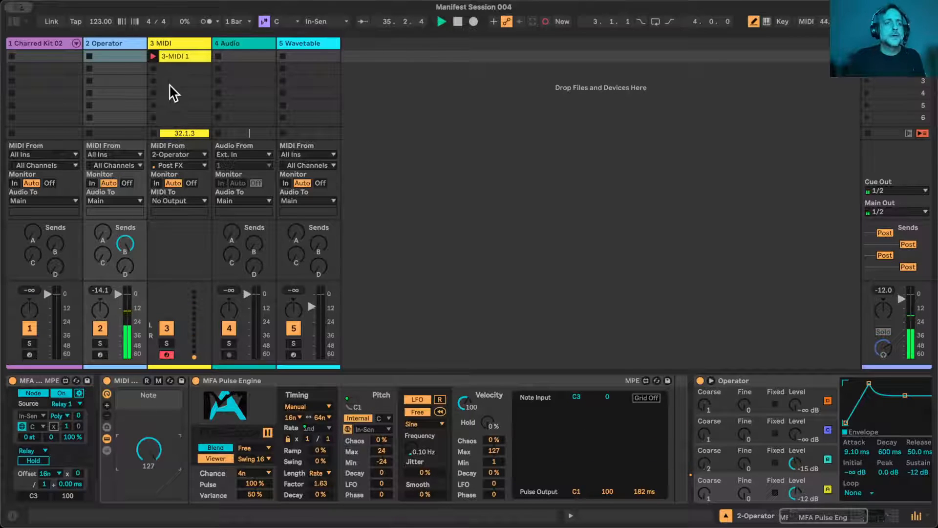
left_click(153, 133)
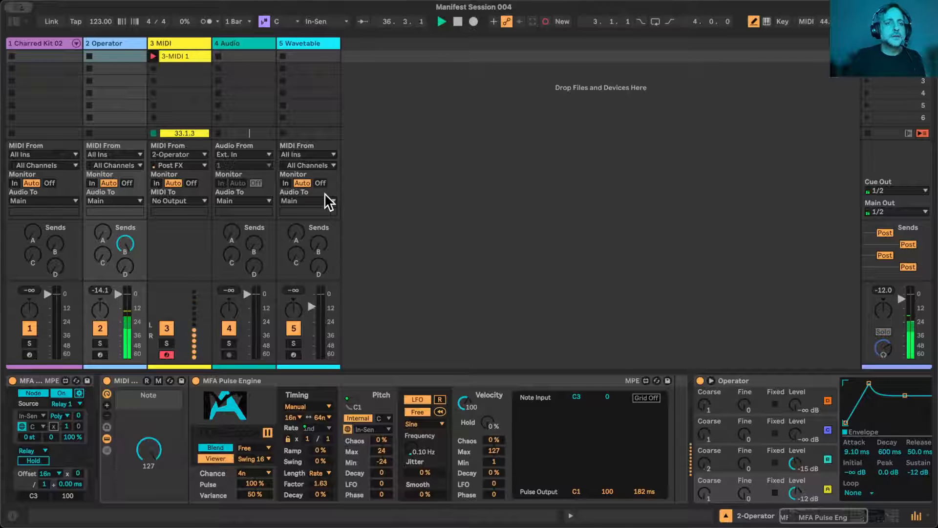
- Open the recorded clip 3-MIDI 1 and enlarge its note editor to examine the captured notes
left_click(189, 57)
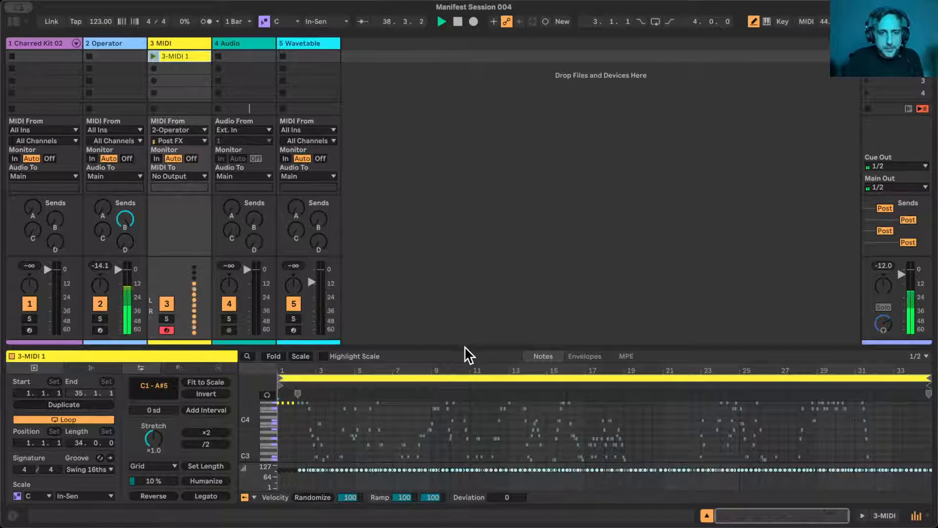
left_click_drag(464, 346, 440, 120)
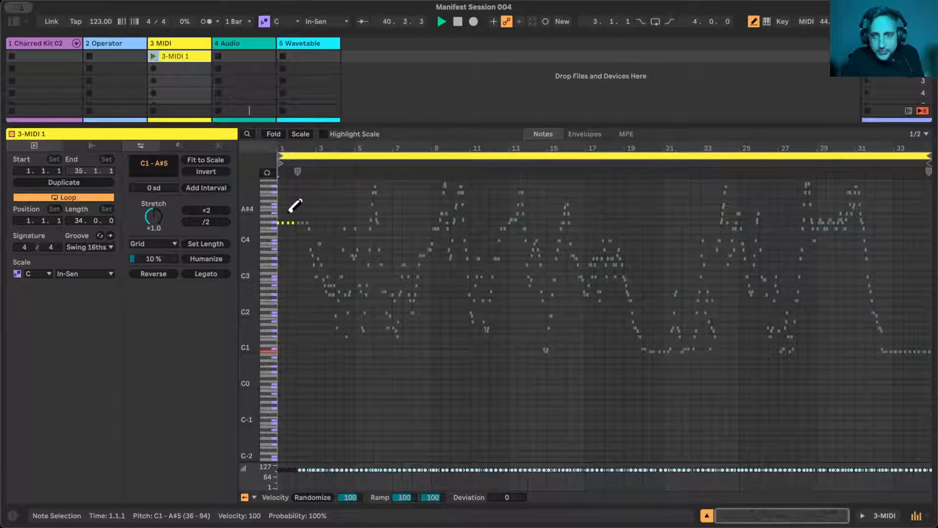
- Make all notes in the 3-MIDI 1 clip legato and shrink the note editor to reveal the mixer
key("b")
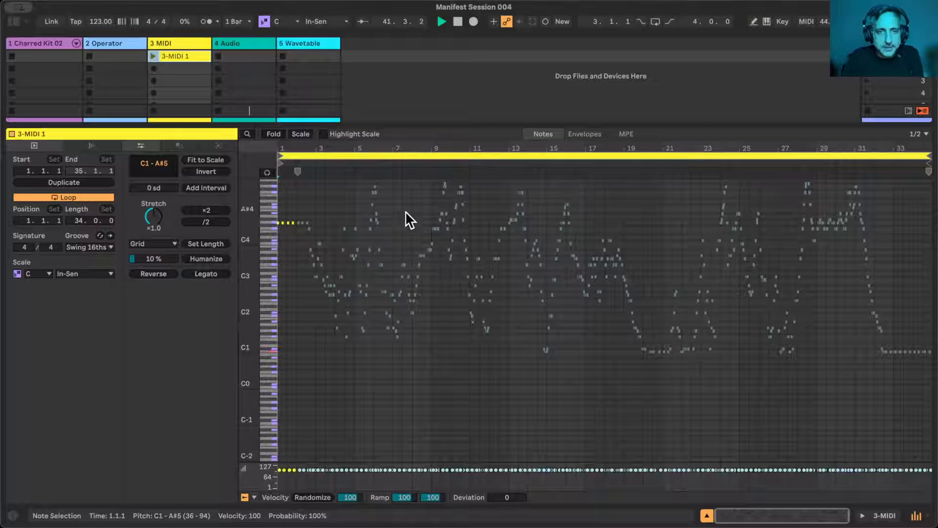
key("ctrl+a")
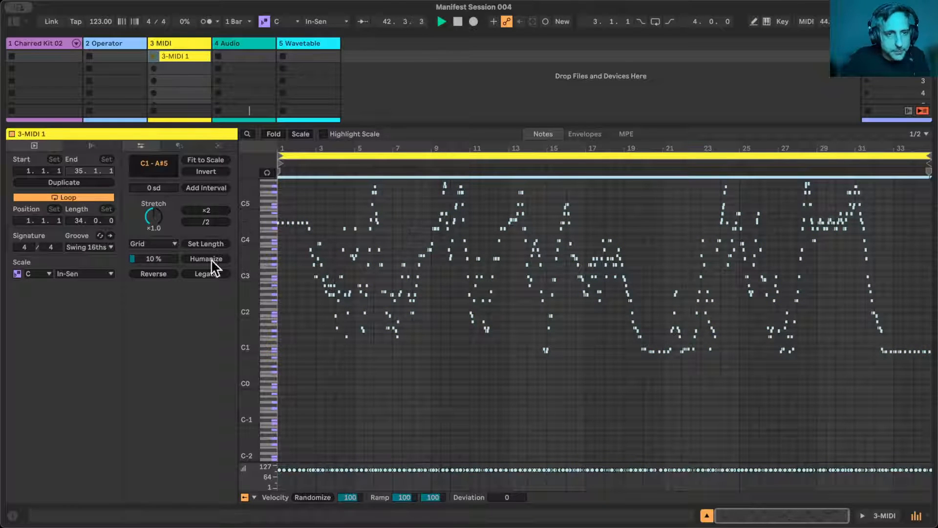
left_click(205, 273)
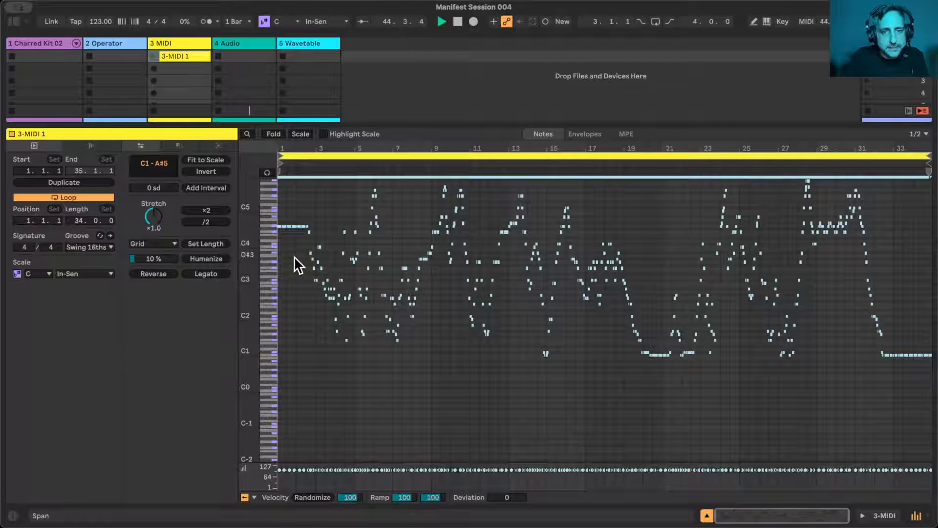
mouse_move(379, 144)
left_mouse_down()
mouse_move(379, 176)
mouse_move(379, 144)
left_mouse_up()
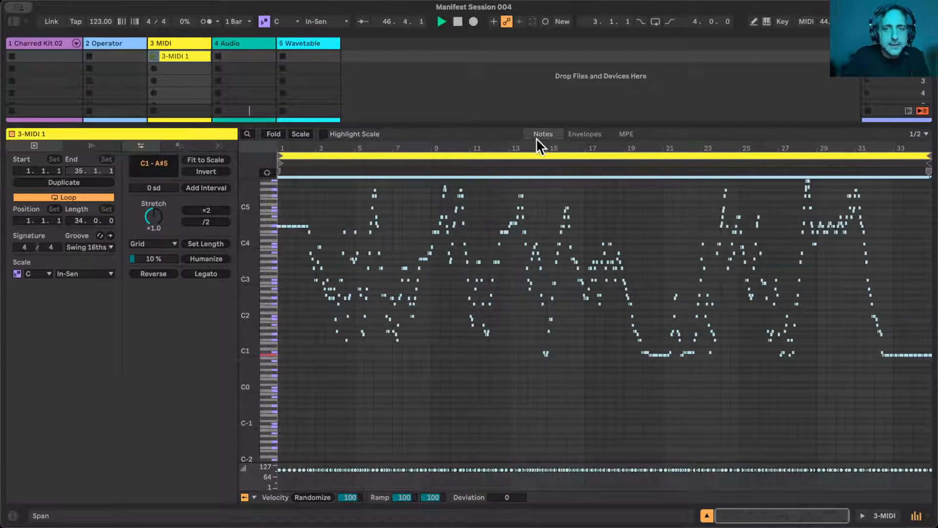
left_click_drag(514, 129, 499, 352)
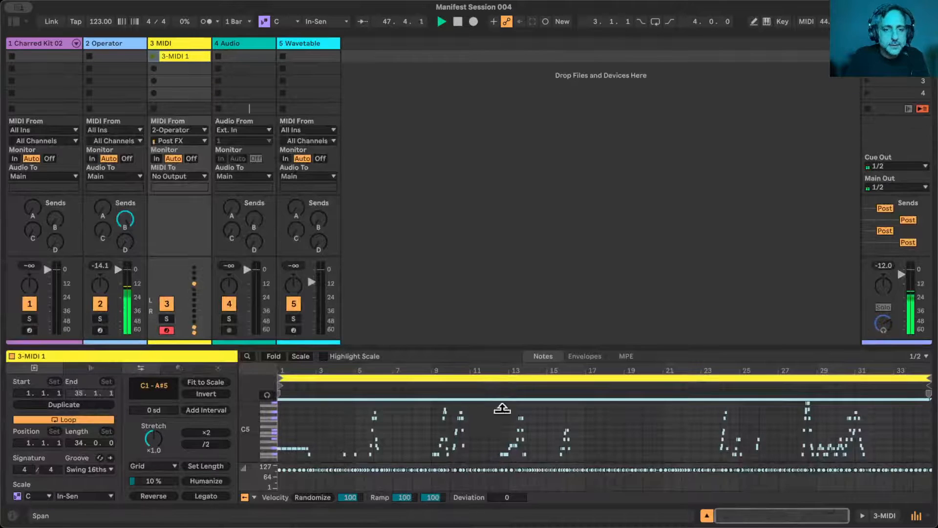
- Rename the recorded MIDI clip as Pulse Incantation and widen its track to show the full name
left_click(185, 52)
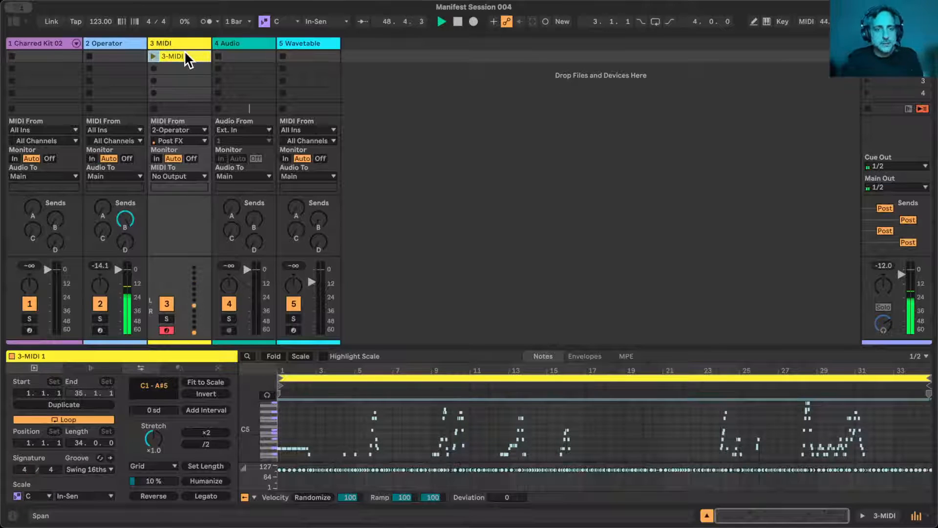
key("super+r")
type("Pulse")
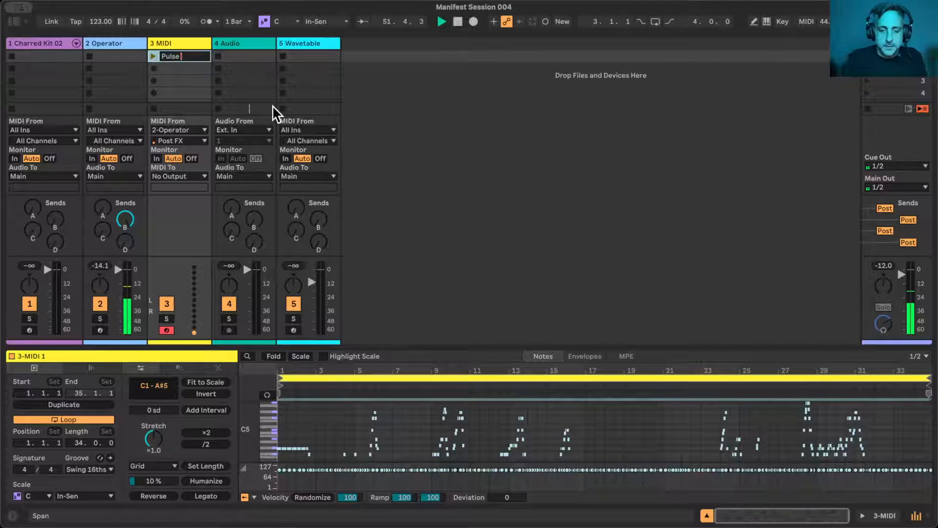
type(" Incantation")
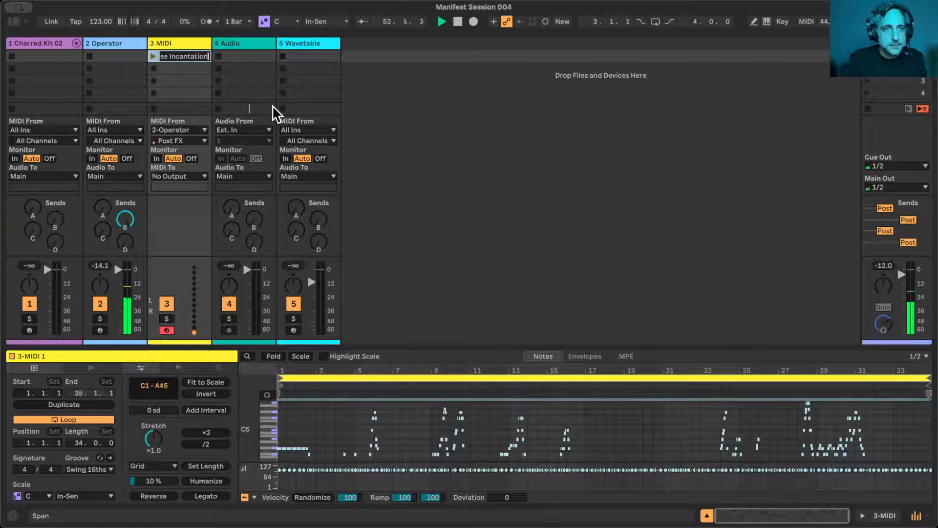
key("Return")
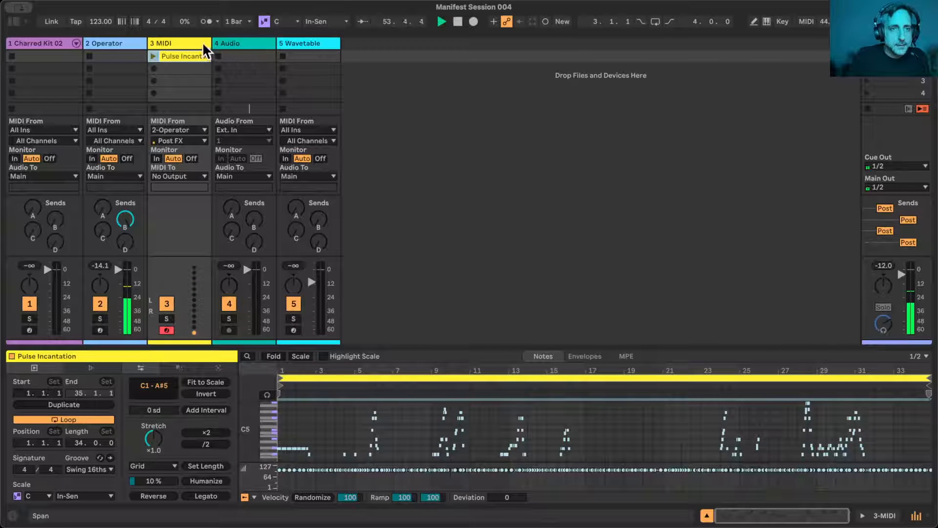
left_click_drag(208, 43, 221, 43)
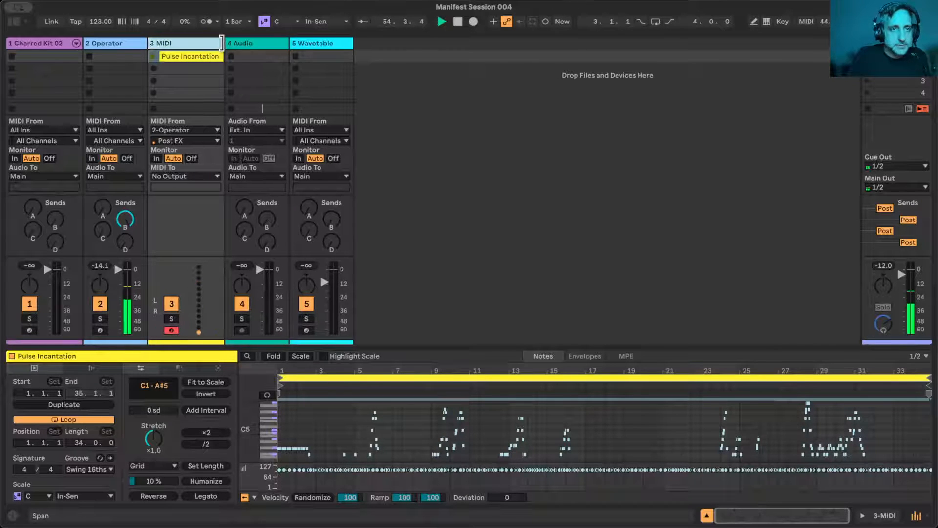
- Show the Operator track's devices, lower the Note macro to 106 and stop playback
left_click(124, 46)
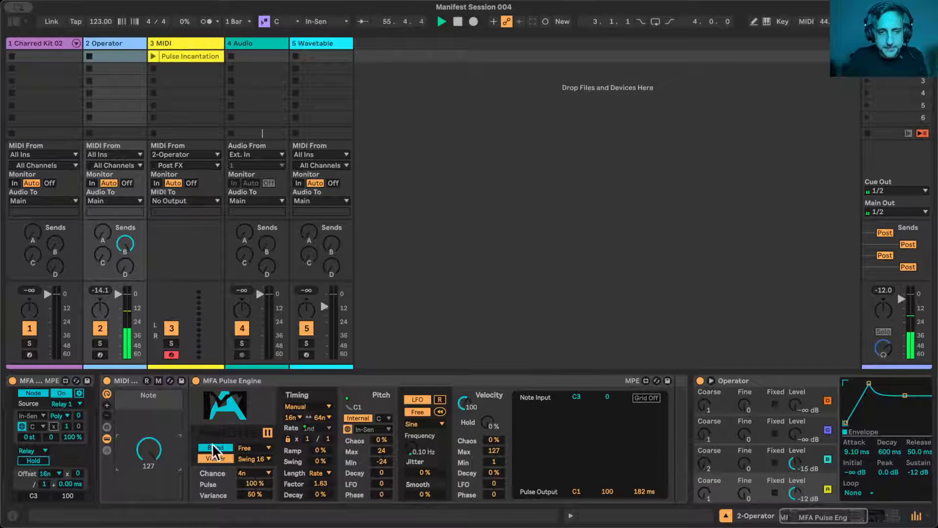
mouse_move(151, 452)
left_mouse_down()
mouse_move(151, 501)
mouse_move(151, 460)
left_mouse_up()
key("space")
scroll(687, 410, "right", 6)
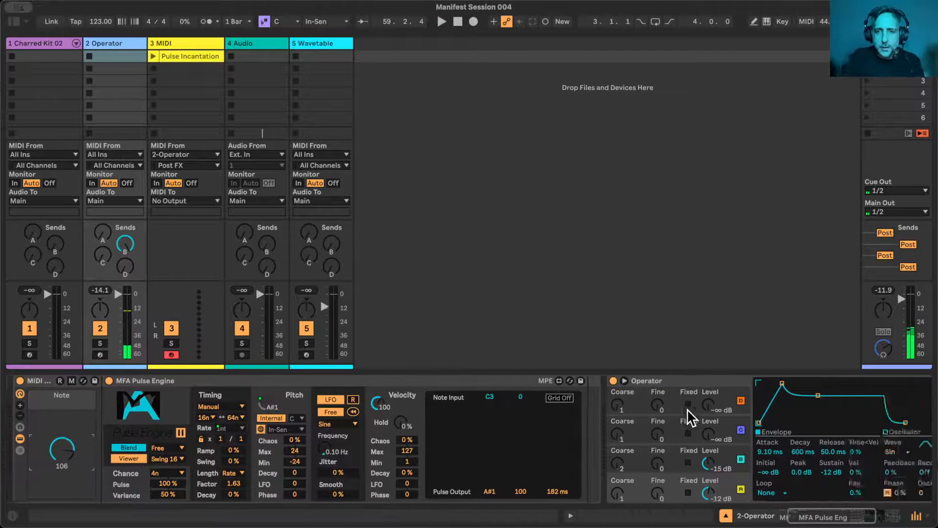
- Group Operator into an Instrument Rack and display the rack's chain list with its key zones
left_click(490, 379)
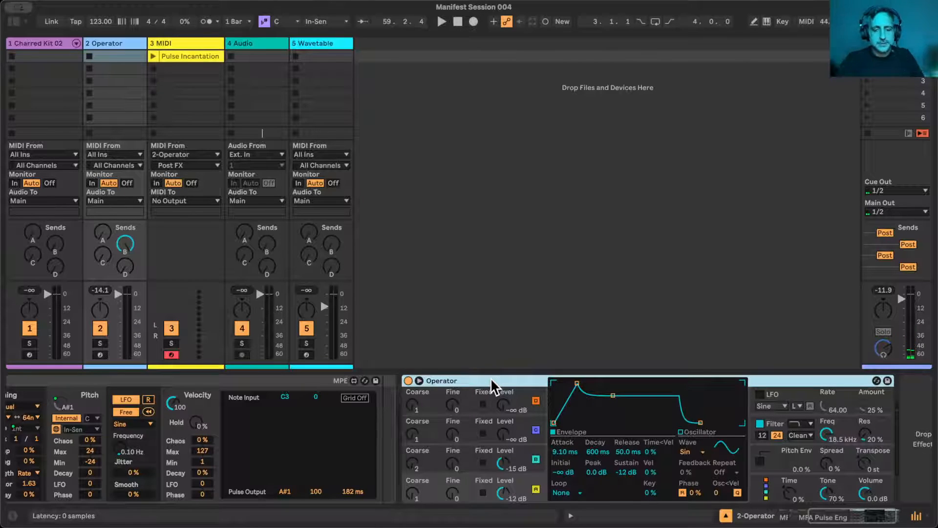
key("ctrl+g")
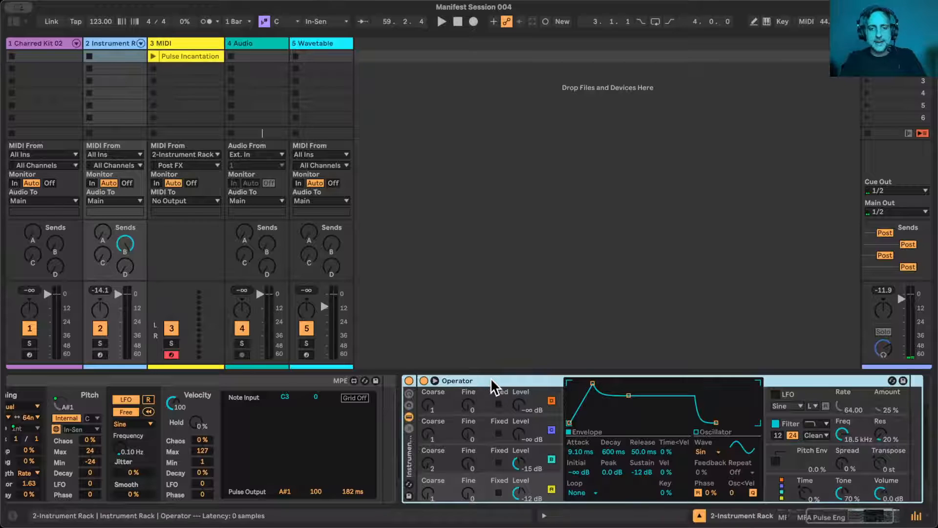
left_click(409, 428)
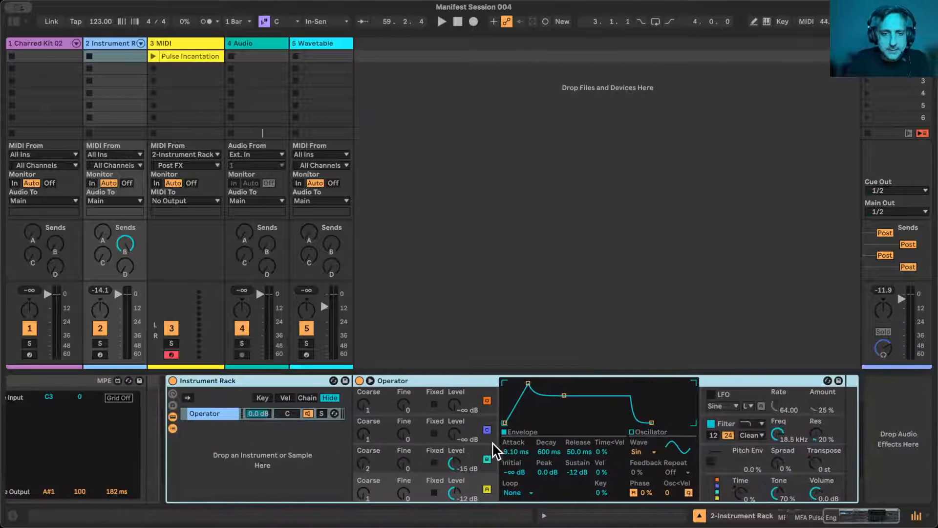
left_click(263, 398)
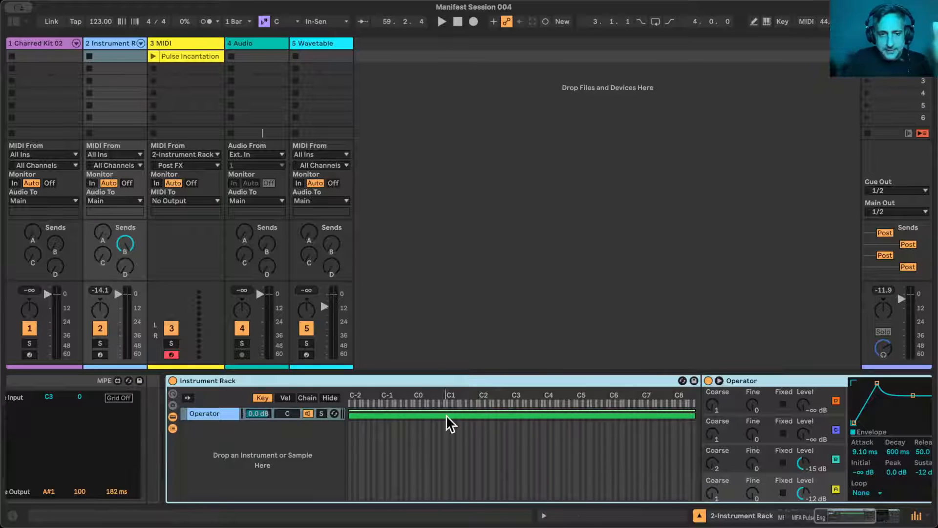
- Narrow the Operator chain's key zone to two octaves and shift it so that it starts at C3
left_click_drag(352, 413, 446, 414)
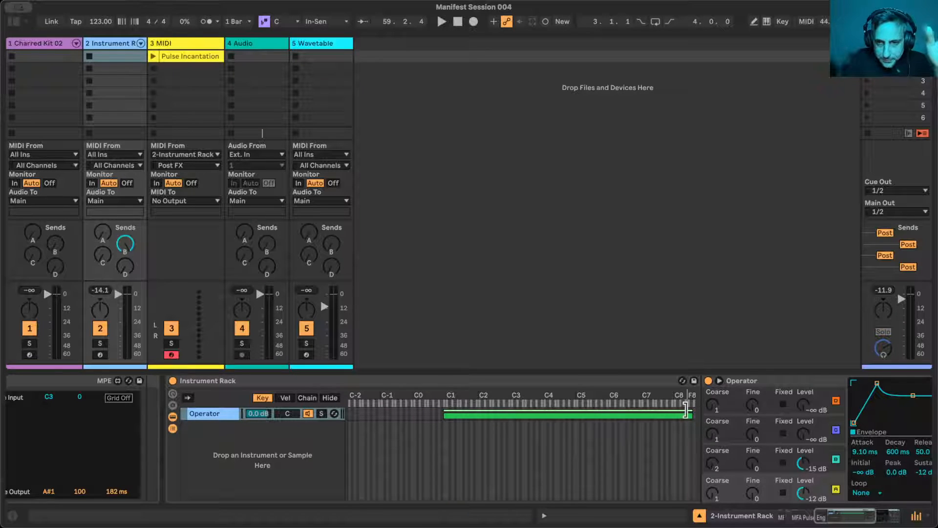
left_click_drag(688, 410, 507, 410)
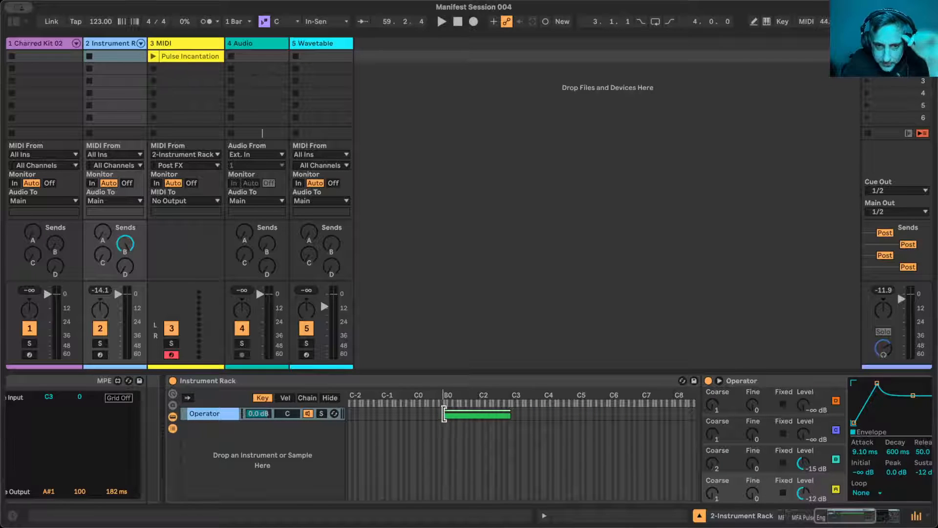
left_click_drag(443, 414, 446, 414)
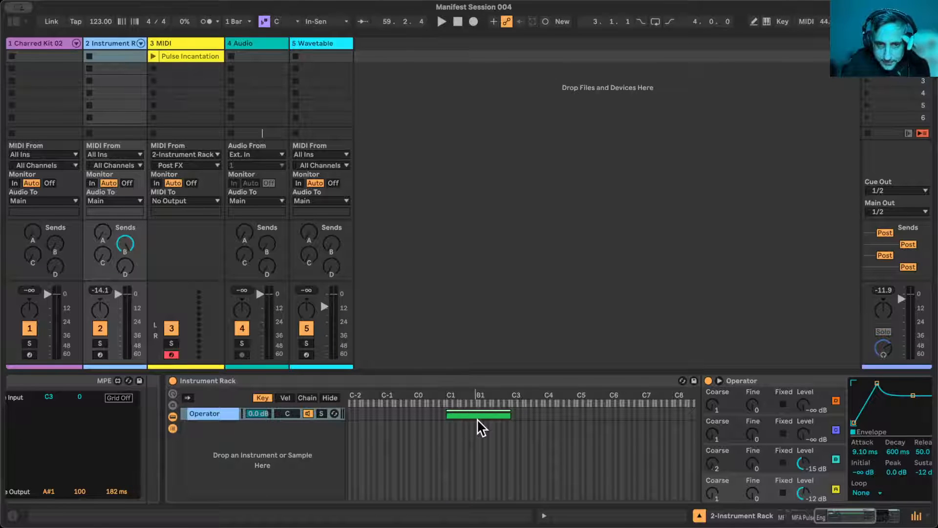
left_click_drag(474, 414, 539, 410)
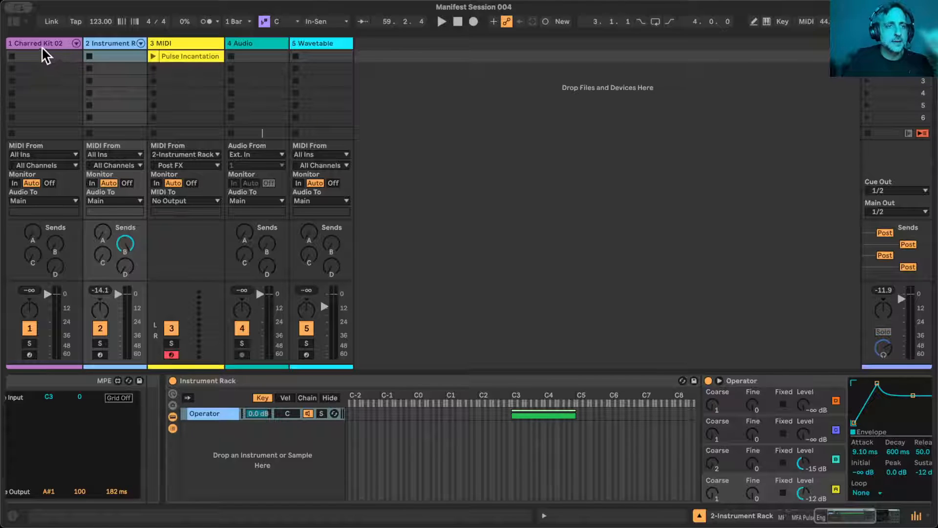
- Open the browser's Instruments category and clear the 909 kick search
left_click(14, 21)
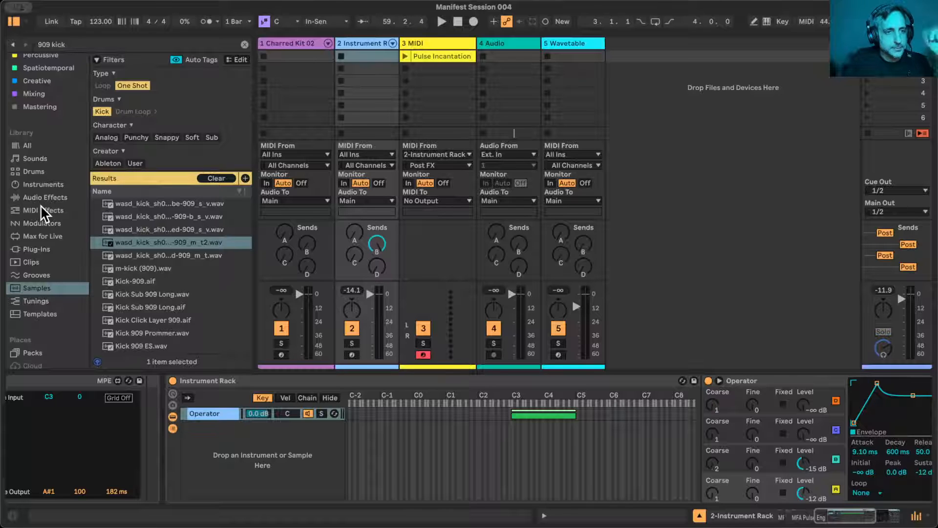
scroll(54, 181, "up", 3)
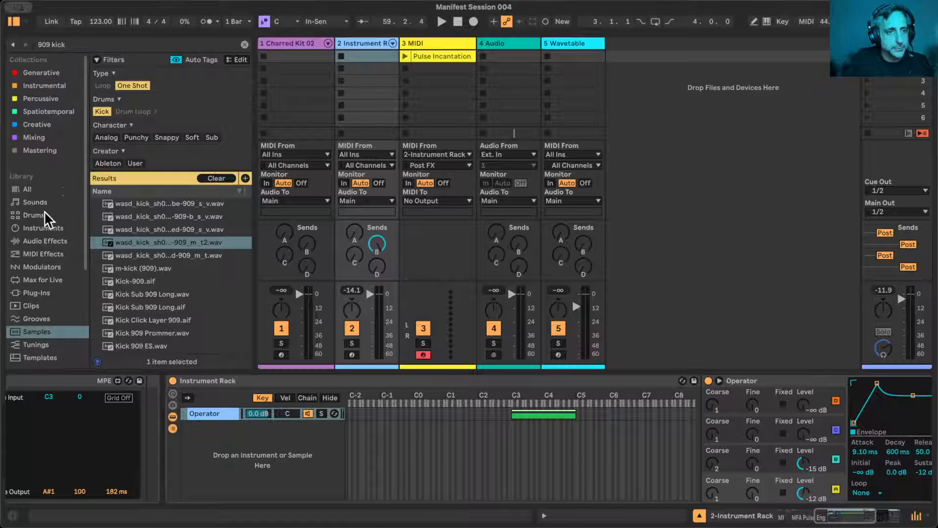
left_click(42, 229)
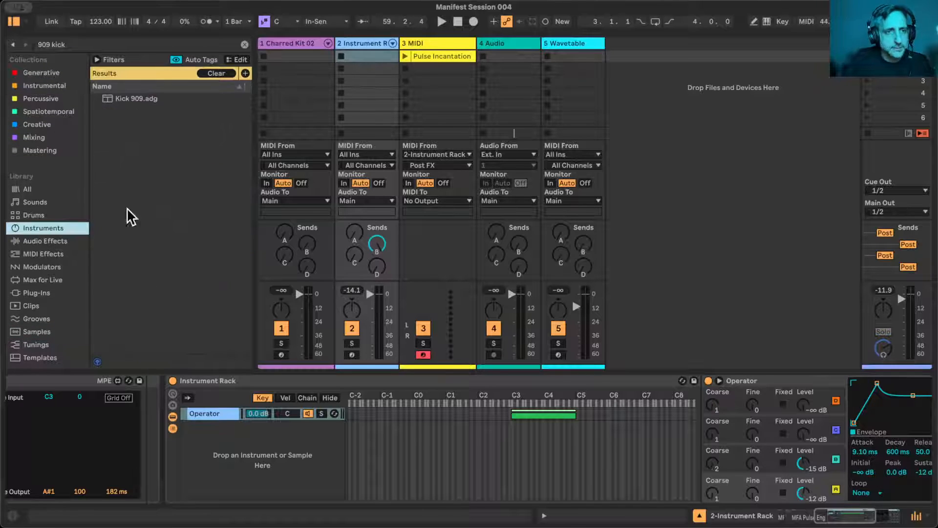
left_click(244, 45)
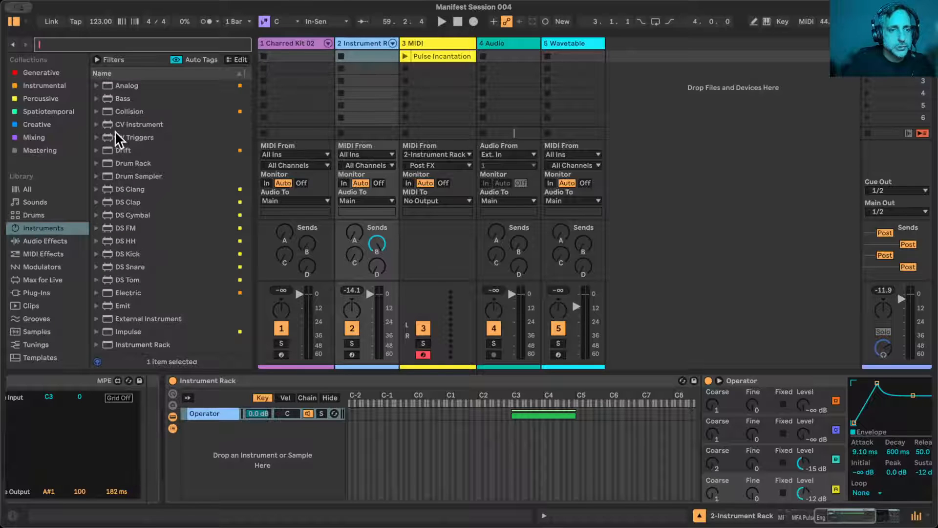
- Add Drift to the Instrument Rack as a new chain and limit its key zone to two octaves starting at C1
left_click(111, 152)
left_click_drag(110, 151, 247, 454)
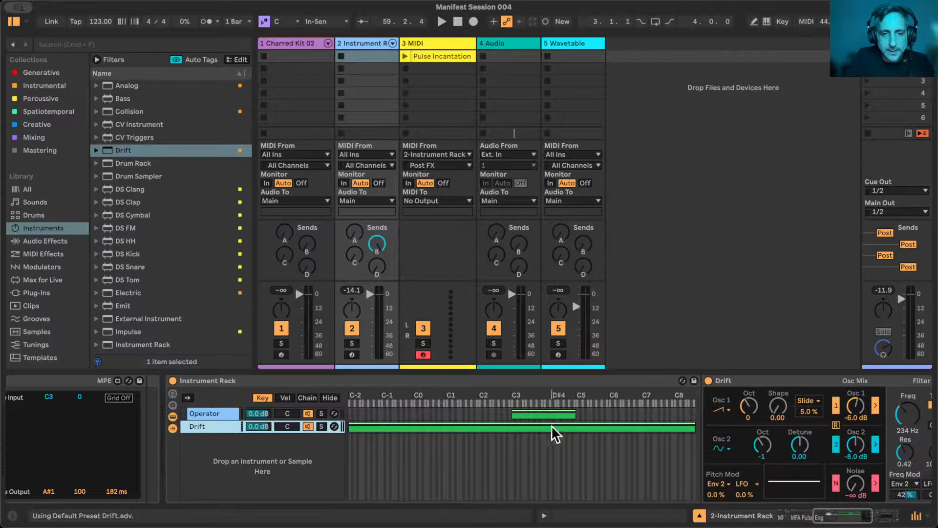
left_click_drag(349, 423, 457, 421)
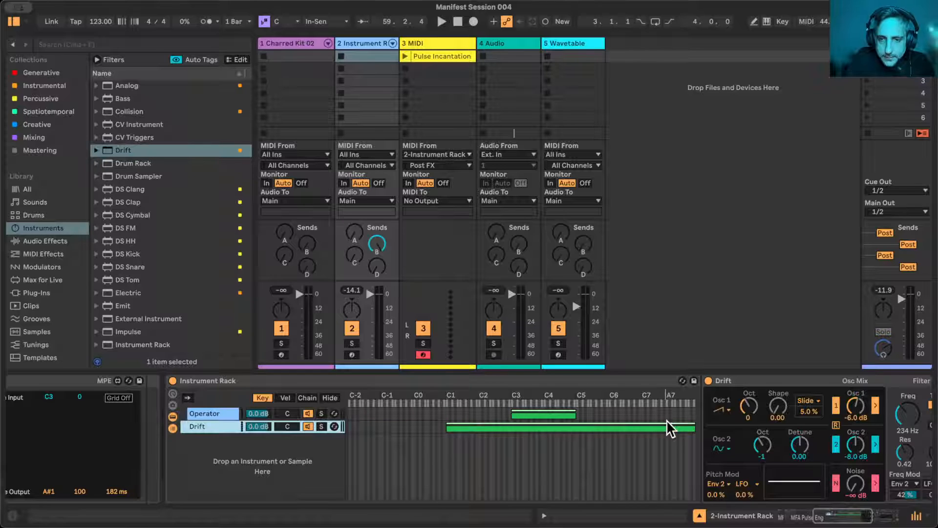
left_click_drag(694, 428, 510, 436)
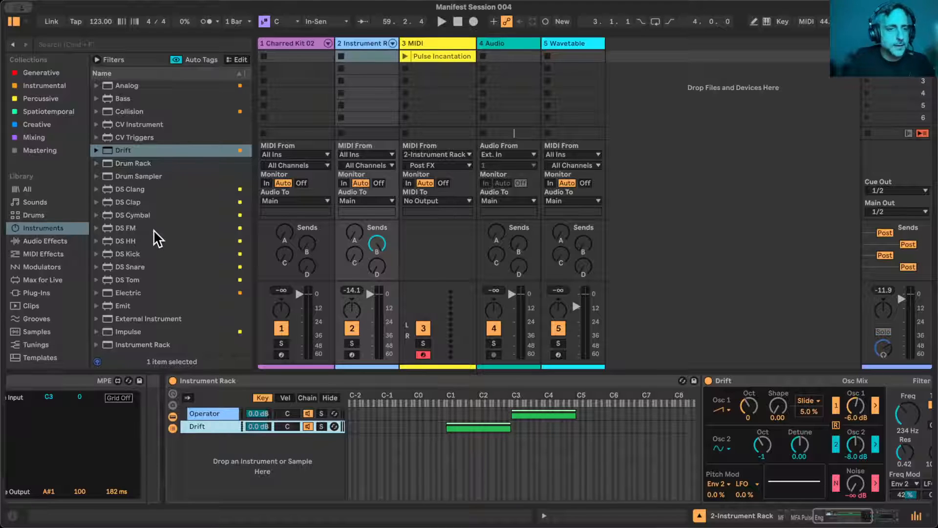
- Add Meld to the Instrument Rack as a third chain and raise the start of its key zone to about C7
scroll(161, 294, "down", 1)
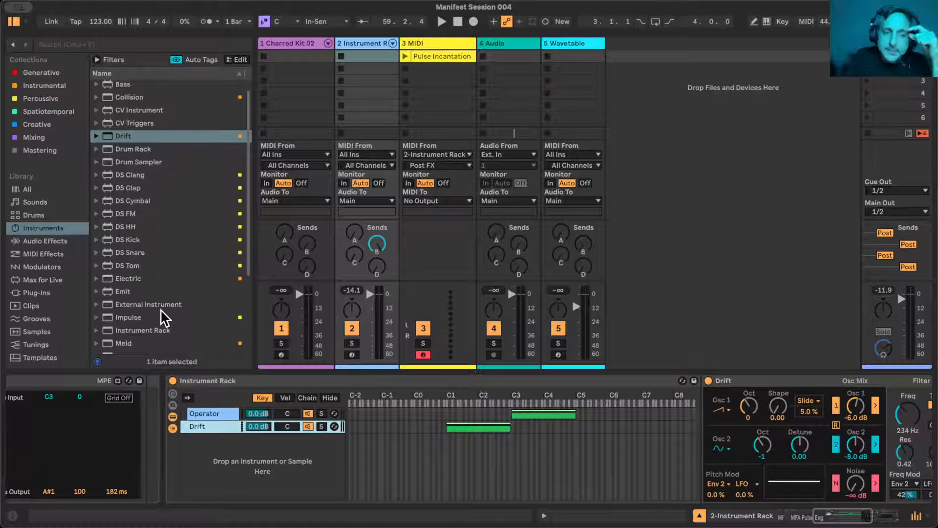
scroll(160, 309, "down", 5)
scroll(160, 318, "down", 1)
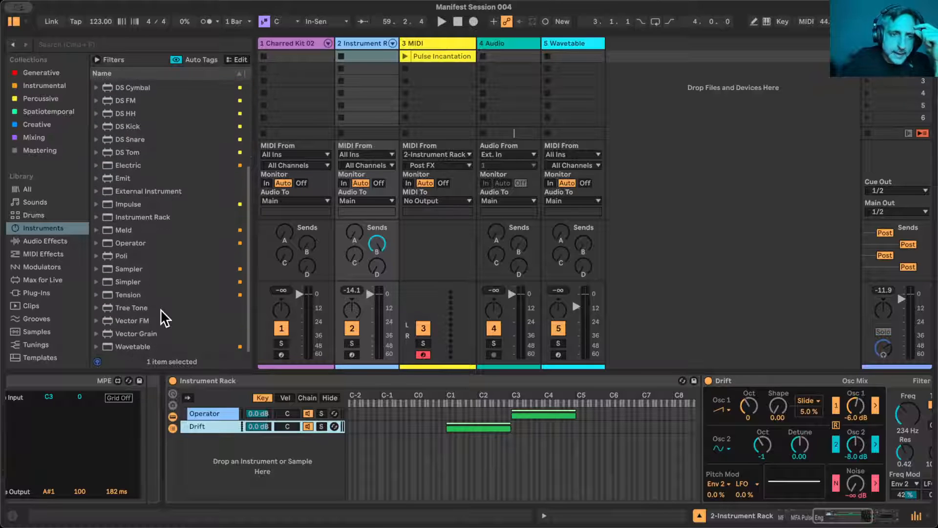
scroll(158, 317, "up", 6)
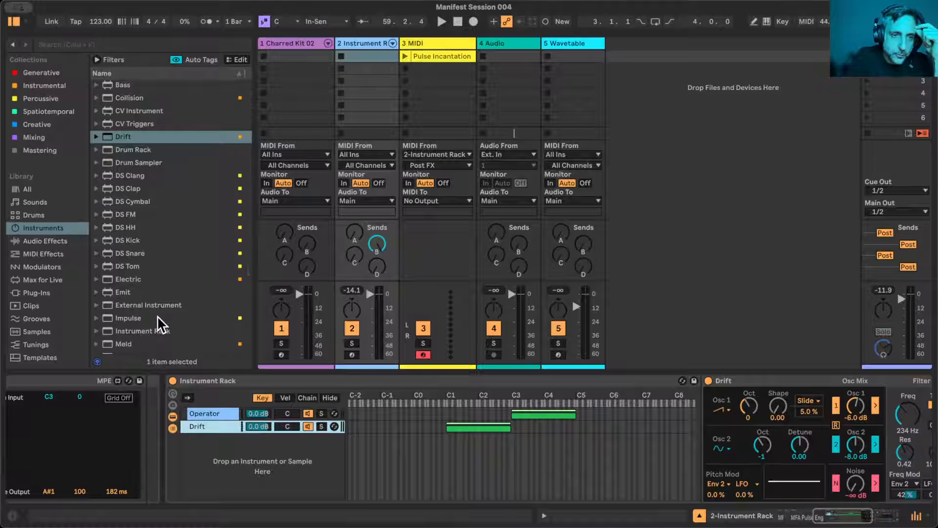
scroll(158, 319, "down", 6)
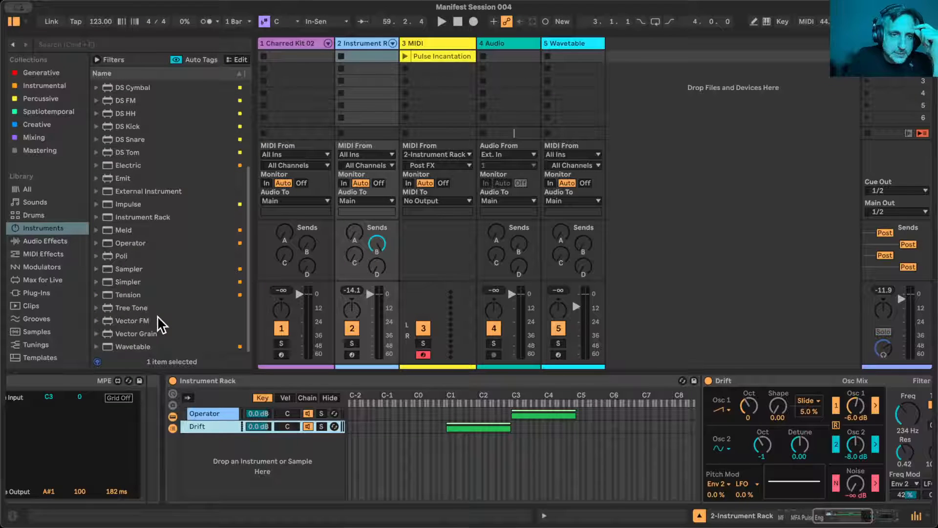
scroll(157, 315, "up", 5)
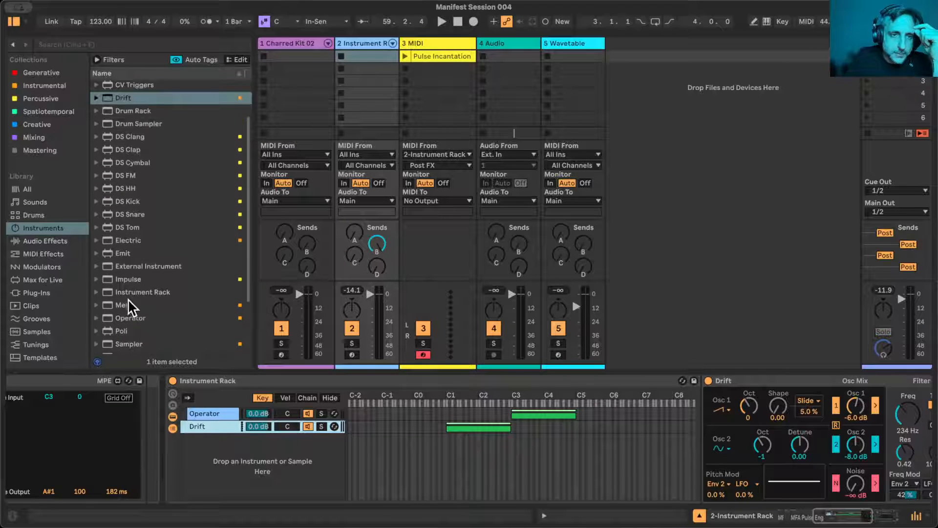
left_click_drag(112, 304, 287, 464)
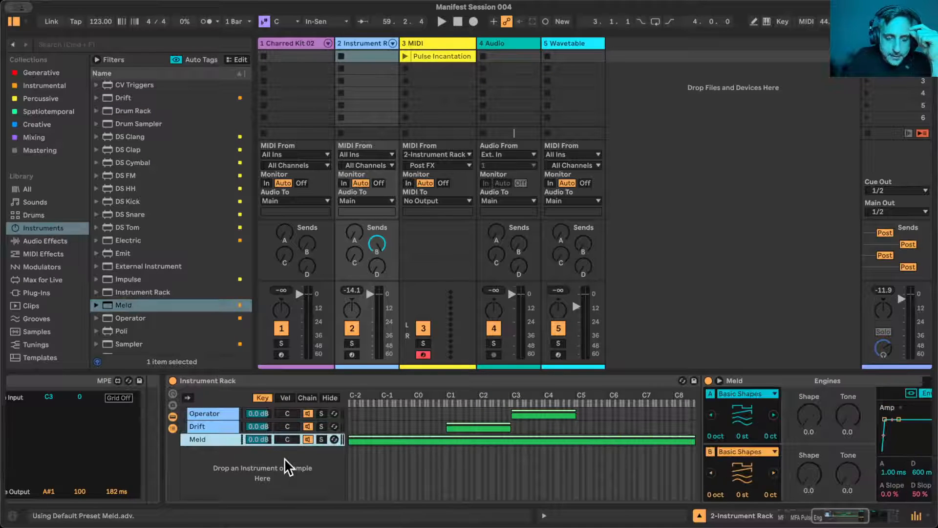
left_click_drag(349, 440, 639, 430)
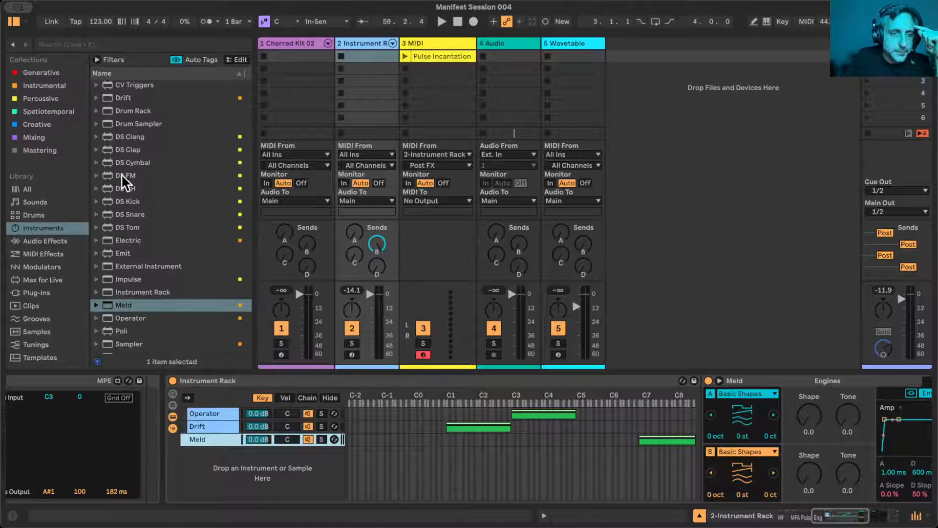
scroll(147, 247, "up", 3)
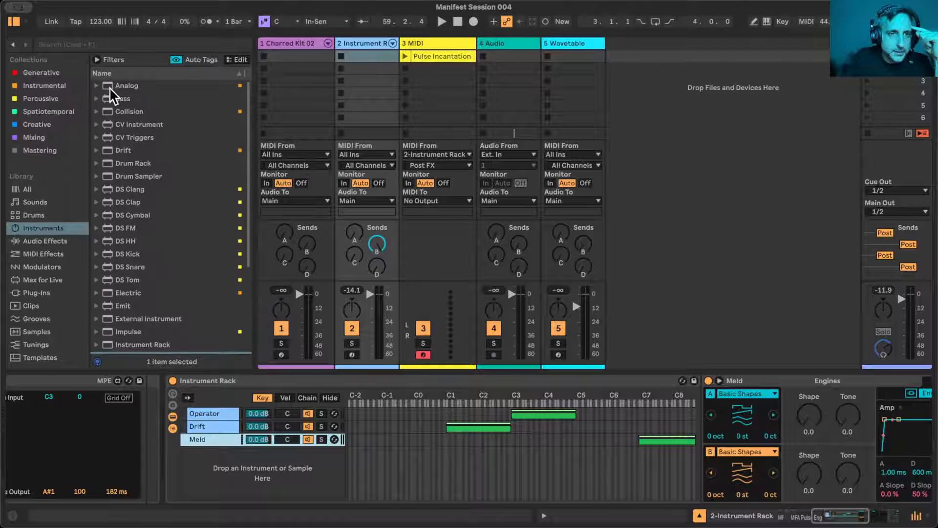
- Add Collision to the Instrument Rack as a new chain, limit its key zone to C5 through C7, and start Meld's zone just above it
left_click(106, 110)
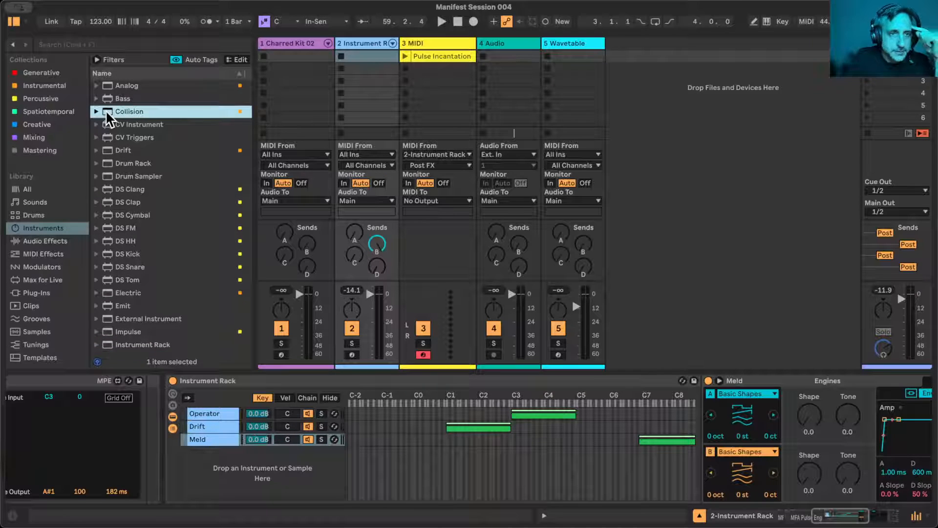
left_click_drag(110, 110, 250, 477)
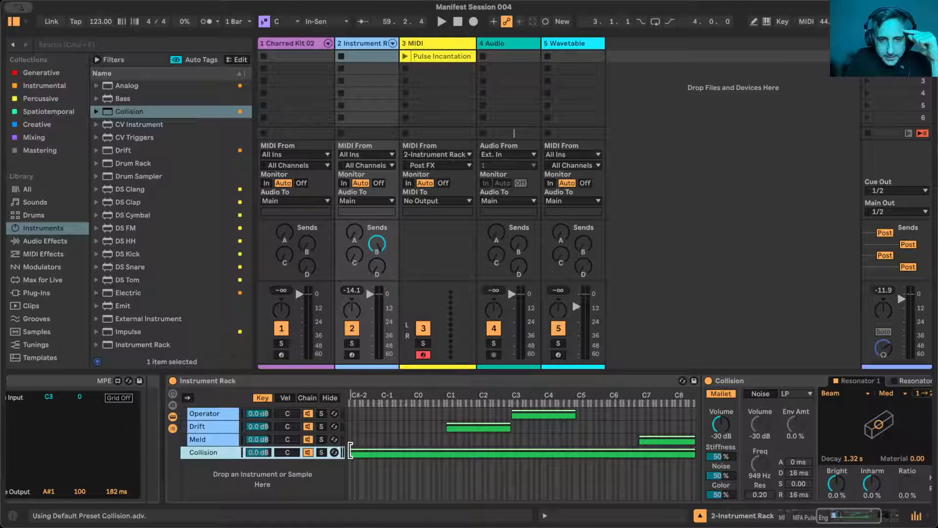
left_click_drag(350, 451, 577, 452)
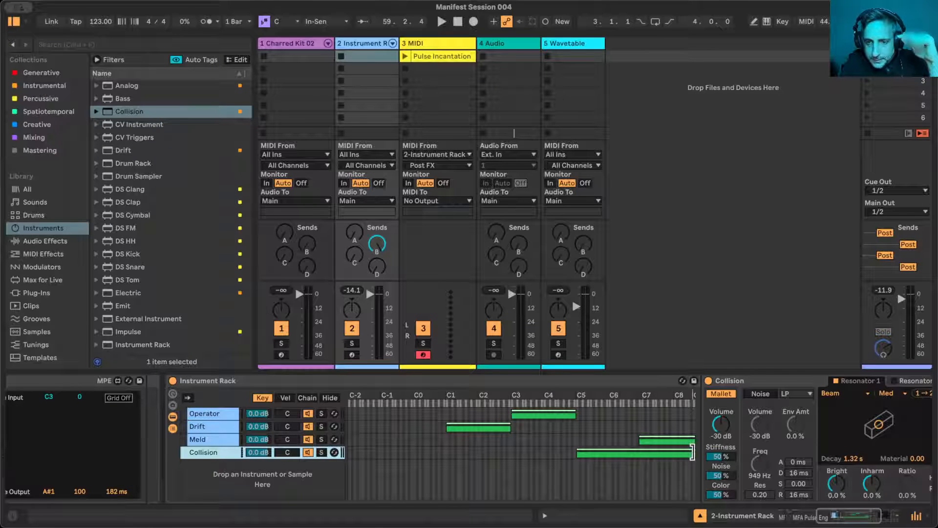
left_click_drag(692, 453, 641, 441)
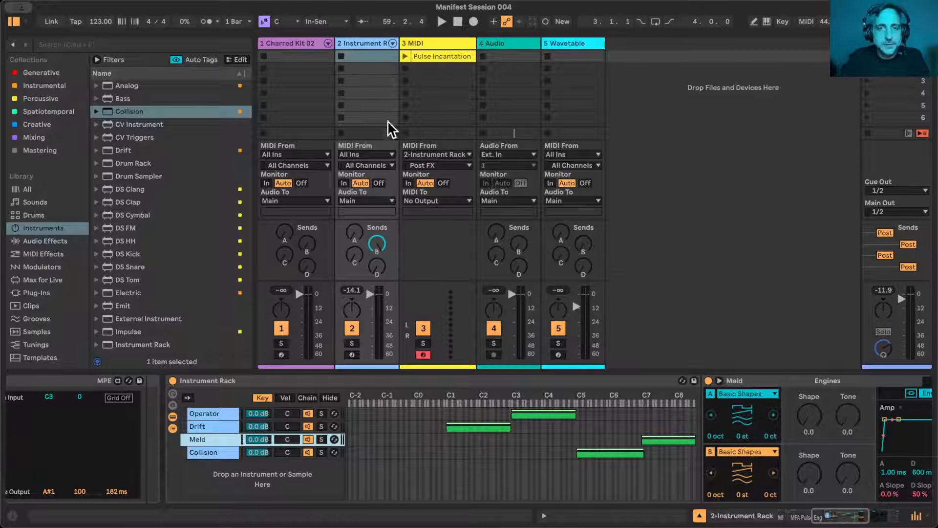
- Hide the devices inside the MIDI Effect Rack that holds Pulse Engine and set the rack's Note macro to 96
scroll(476, 463, "left", 10)
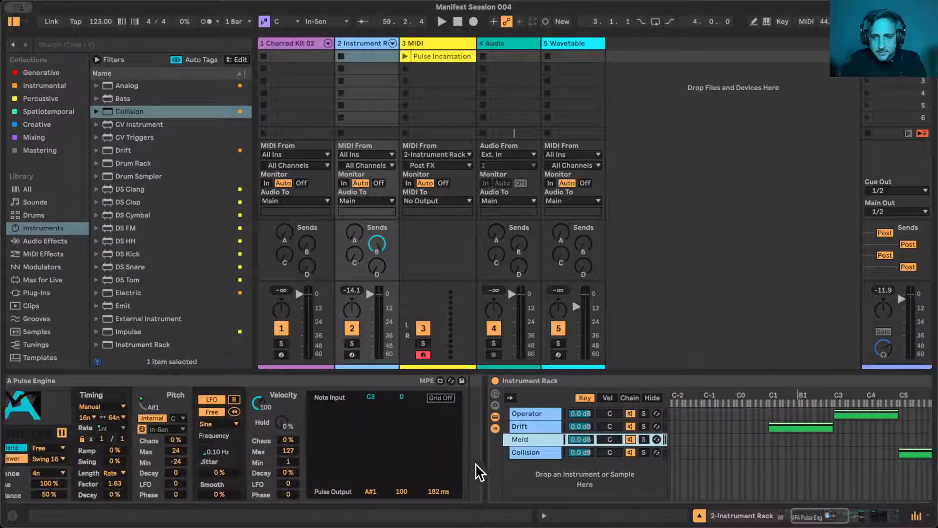
scroll(478, 471, "left", 3)
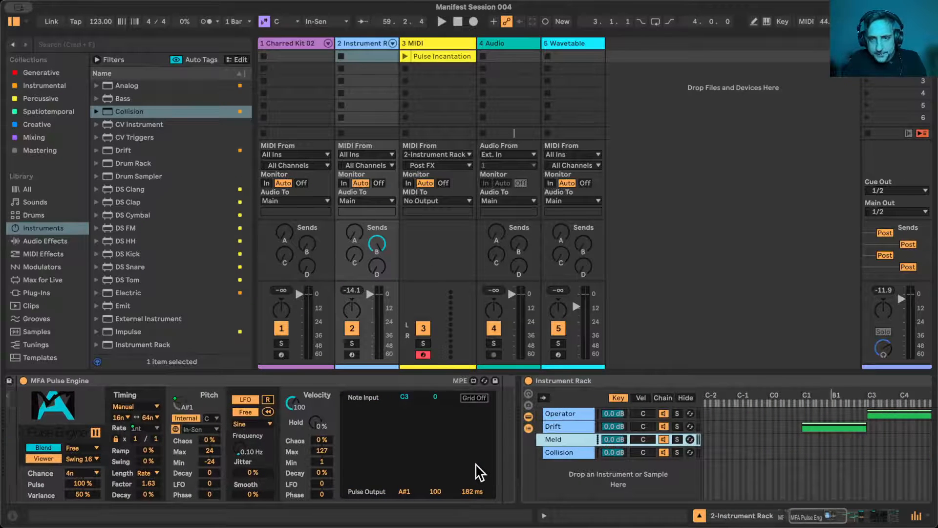
scroll(73, 441, "left", 10)
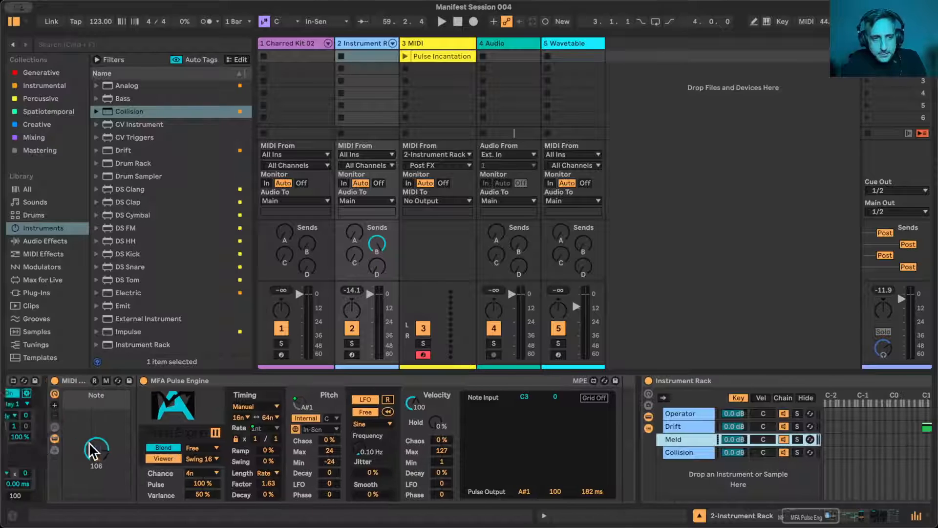
left_click(106, 439)
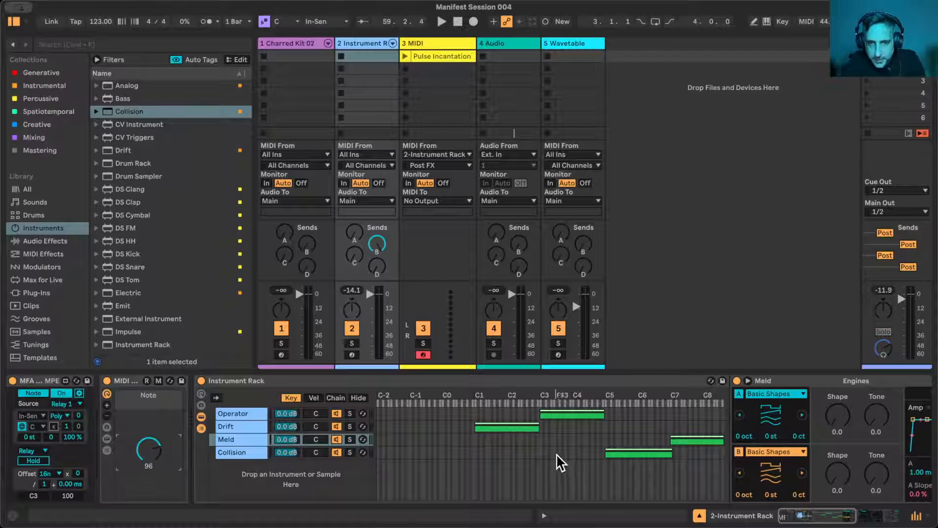
- Select the Drift chain and audition the key-zone split during playback while lowering the Note macro to 71
left_click(539, 426)
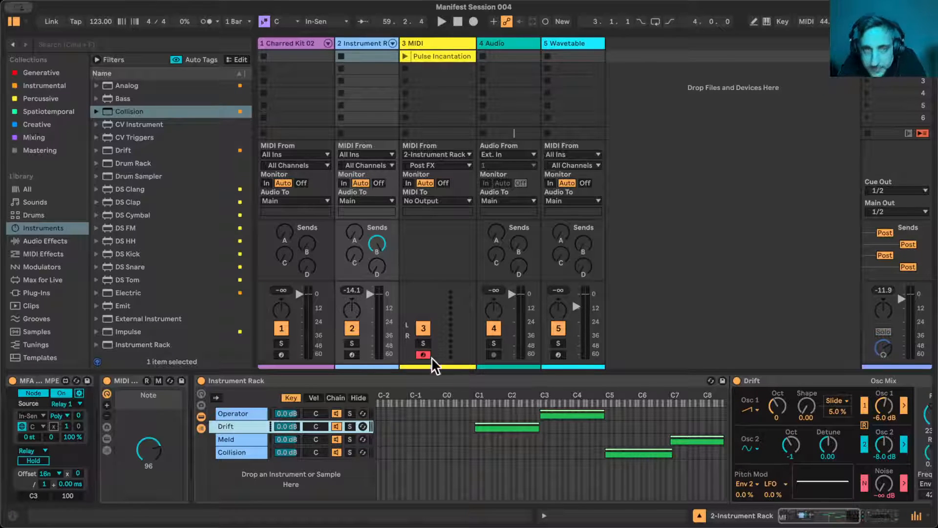
key("space")
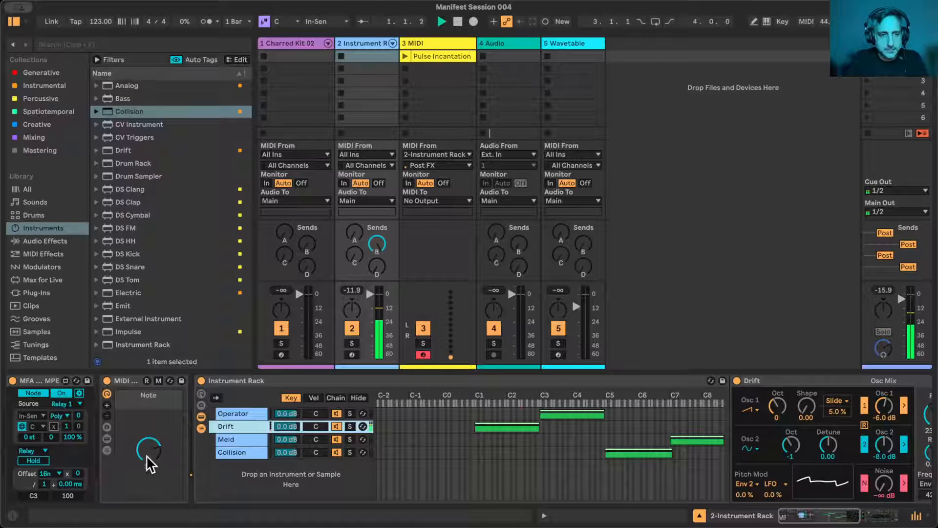
mouse_move(146, 453)
left_mouse_down()
mouse_move(147, 498)
mouse_move(146, 439)
mouse_move(147, 496)
mouse_move(146, 466)
left_mouse_up()
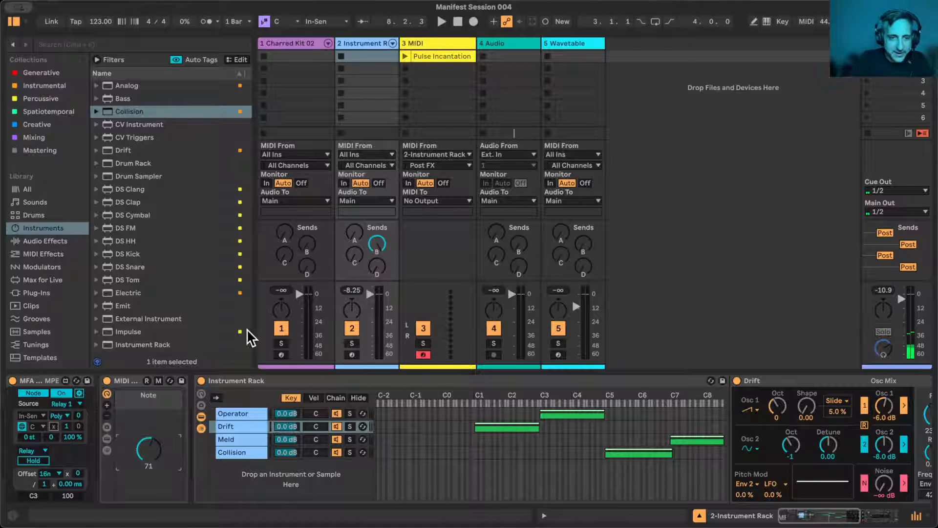
- Select the Collision chain, browse the Collision presets and preview Ceremonial Chime
left_click(248, 453)
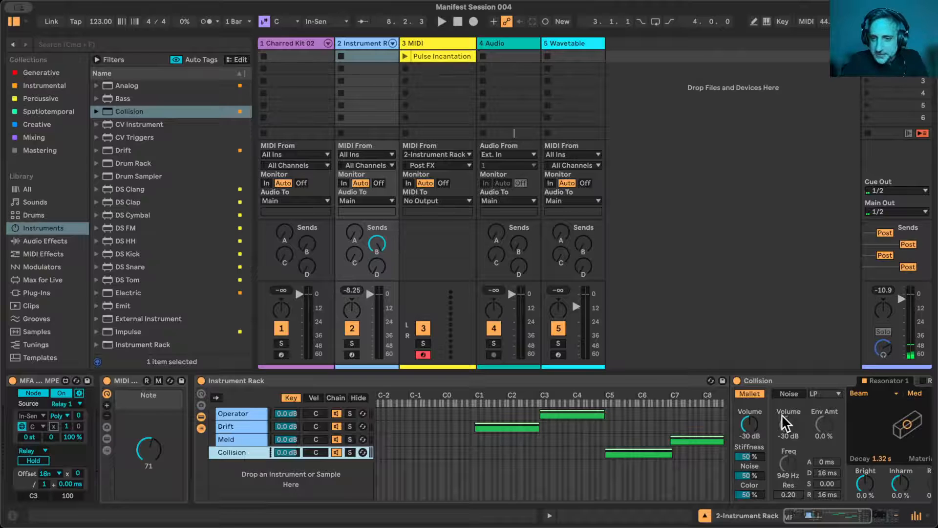
scroll(782, 414, "right", 5)
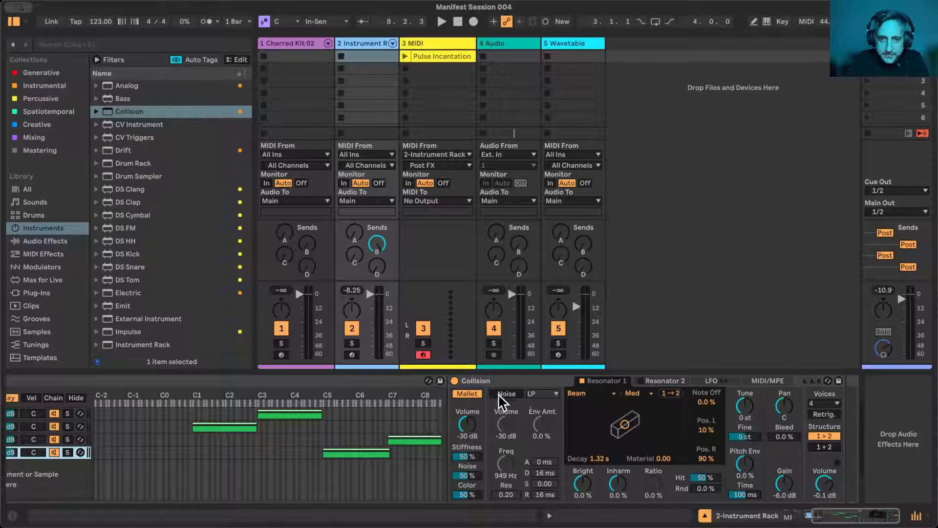
left_click(96, 112)
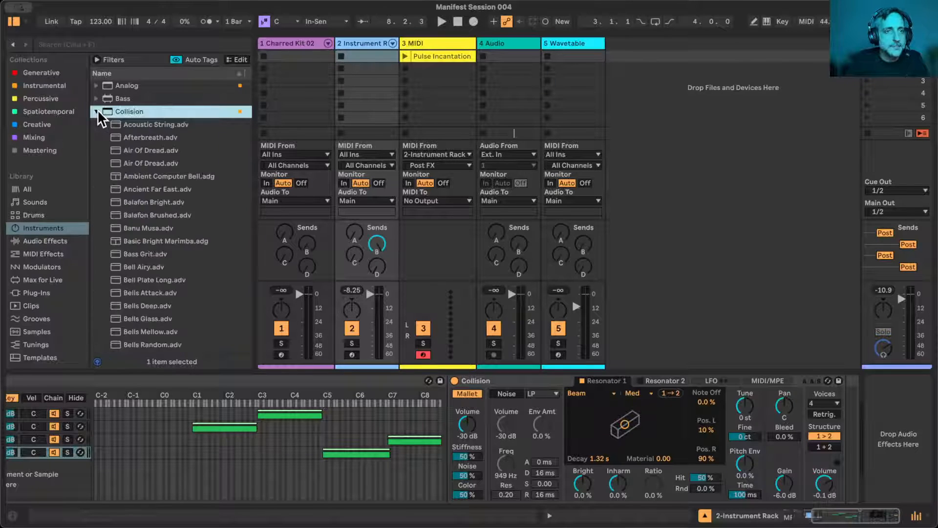
scroll(171, 281, "down", 10)
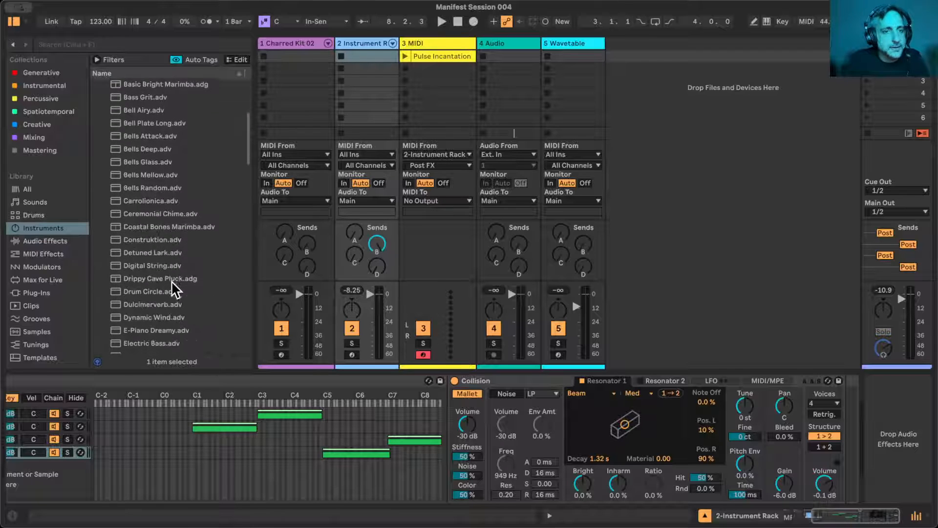
scroll(171, 281, "down", 3)
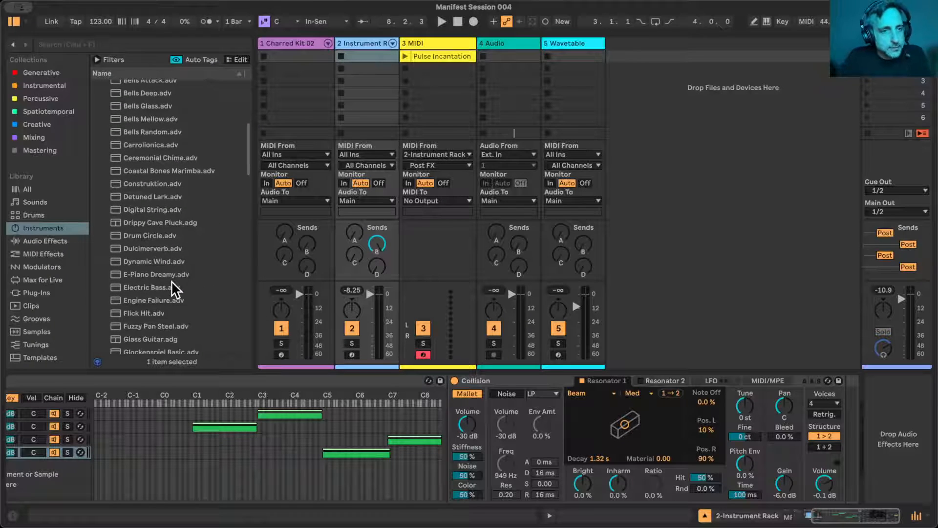
left_click(151, 152)
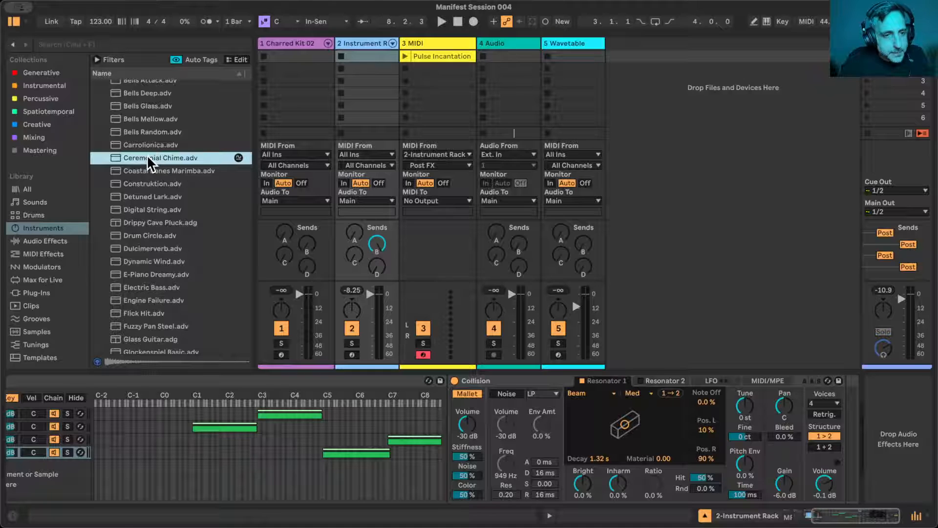
- Load the Marimba Classic preset onto the Collision chain's instrument
scroll(166, 209, "down", 15)
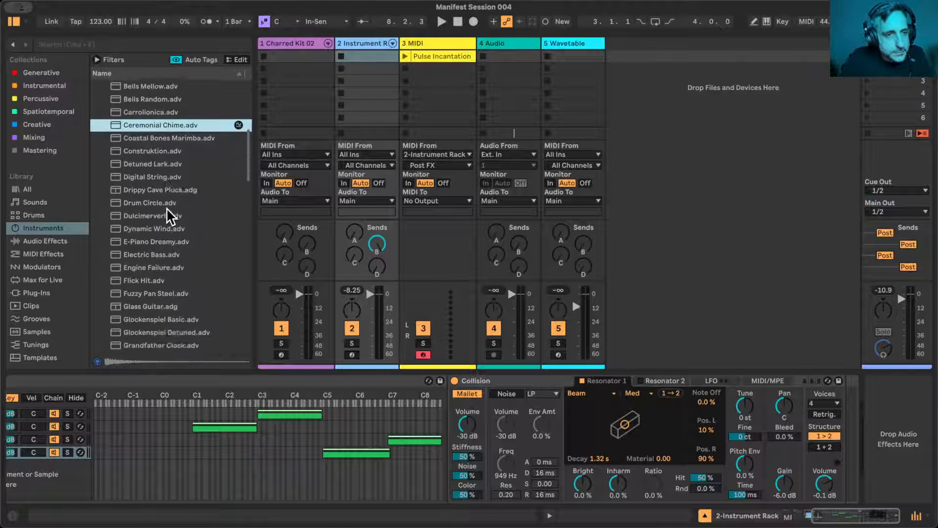
scroll(166, 210, "down", 2)
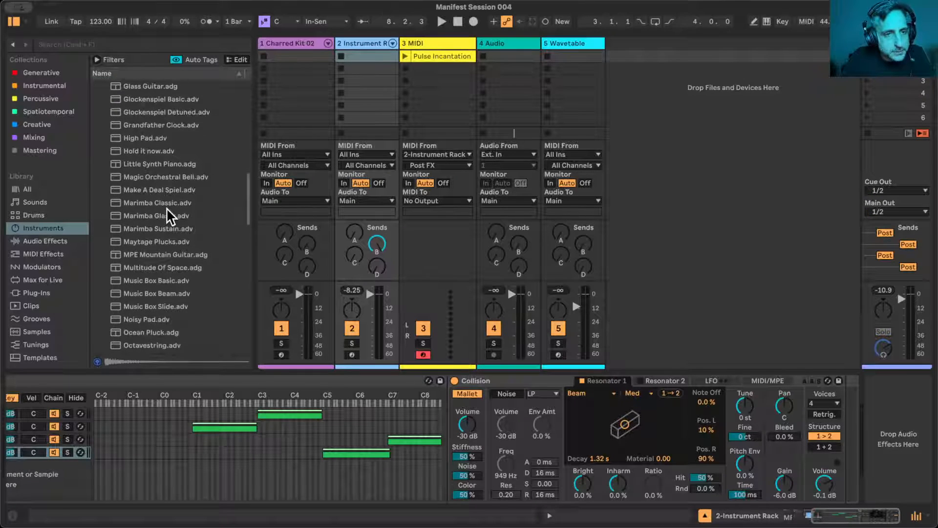
left_click(141, 215)
left_click_drag(143, 201, 576, 405)
- Audition the rack with the marimba sound while adjusting the Note macro to 74, and stop playback
key("space")
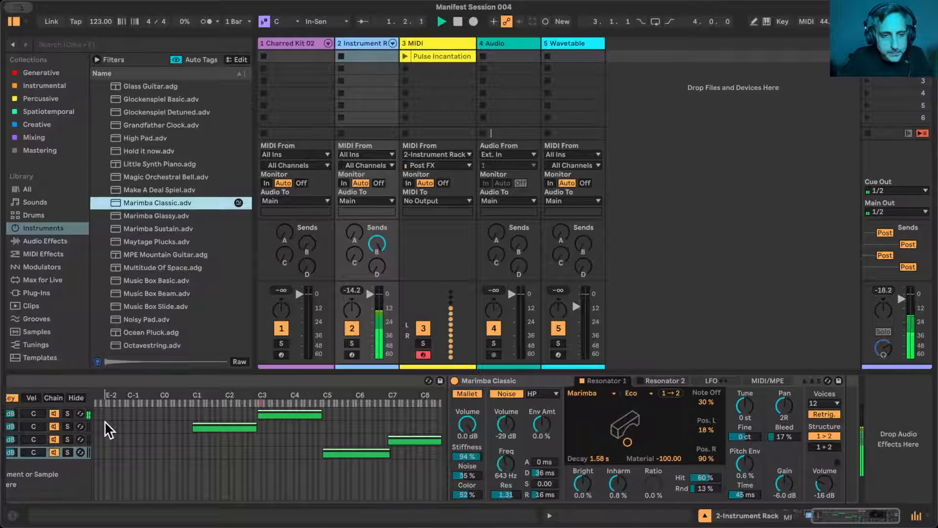
scroll(105, 423, "left", 6)
left_click_drag(142, 457, 142, 441)
key("space")
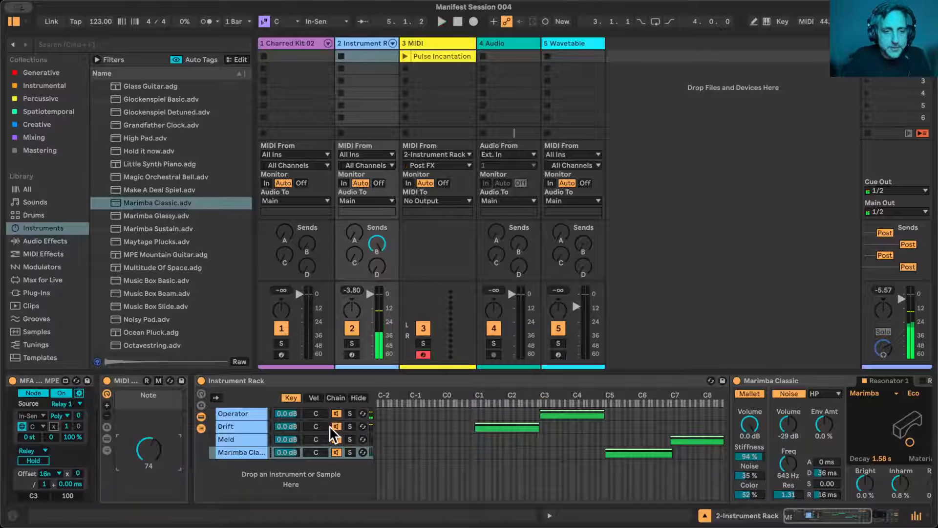
- Pan the Operator chain to 23L and the Marimba Classic chain to 22R, and start playback with the Note macro at 96
left_click(313, 414)
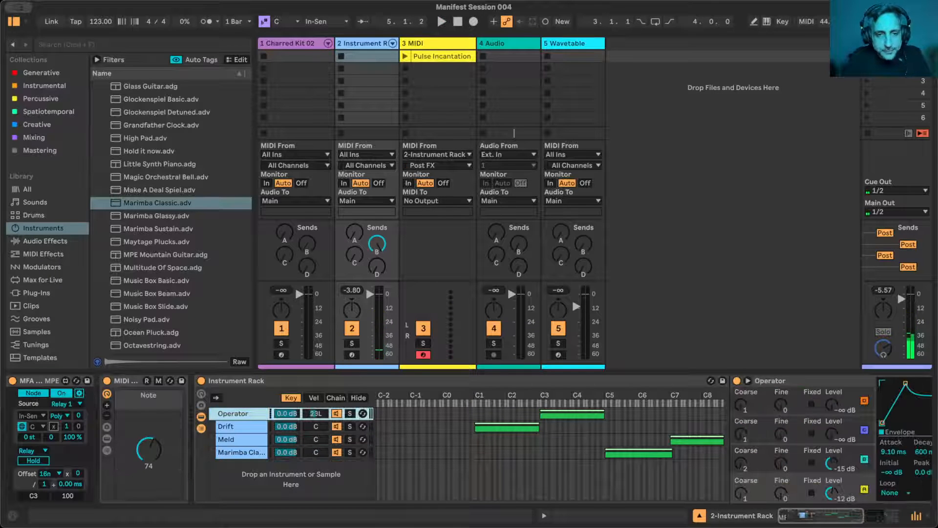
left_click(316, 452)
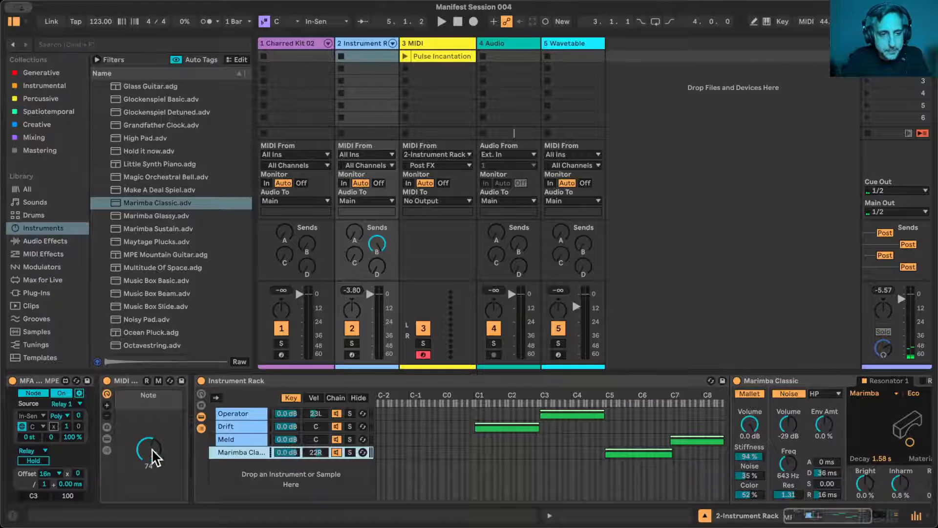
left_click_drag(151, 452, 149, 442)
key("space")
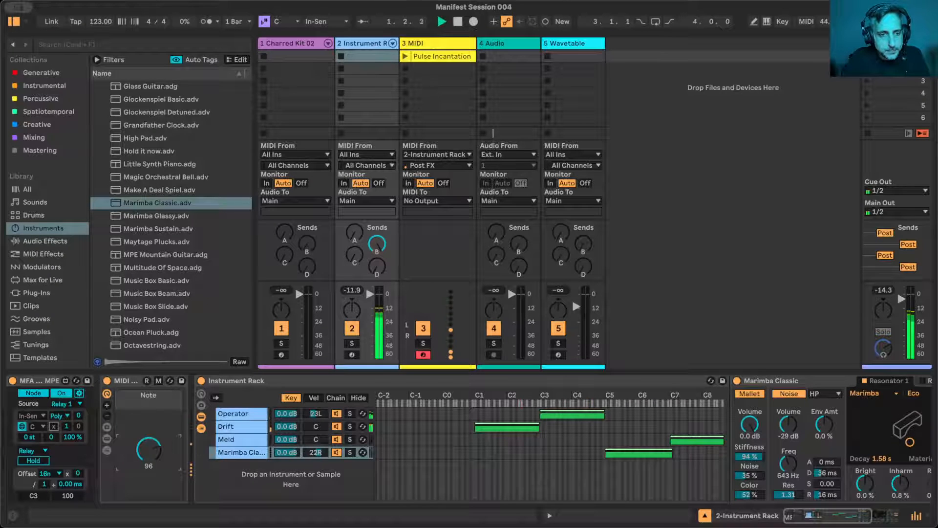
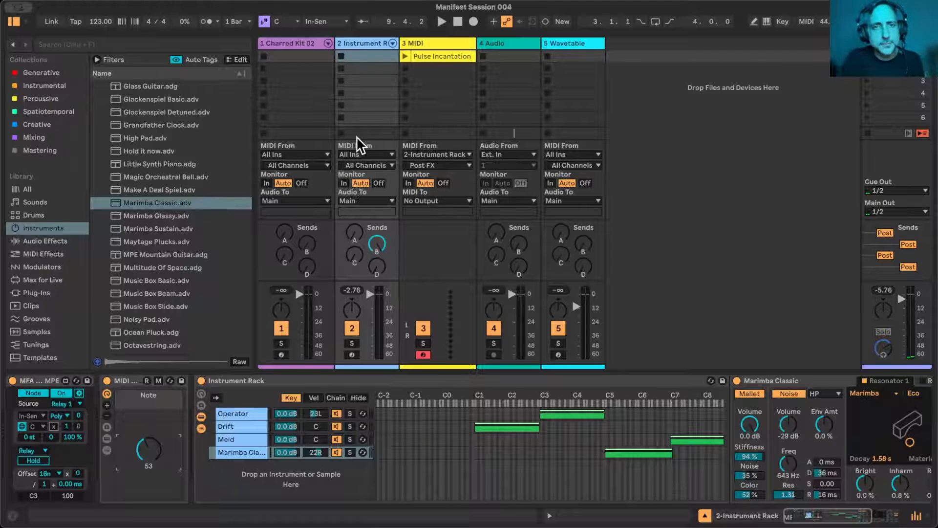
- Enable MFA Octopulse on the Charred Kit 02 track and start playback
left_click(438, 56)
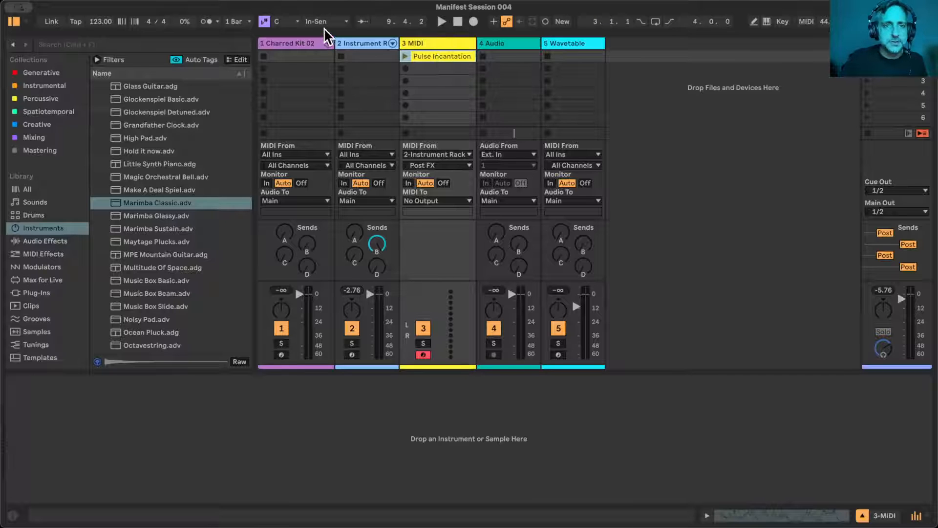
left_click(294, 42)
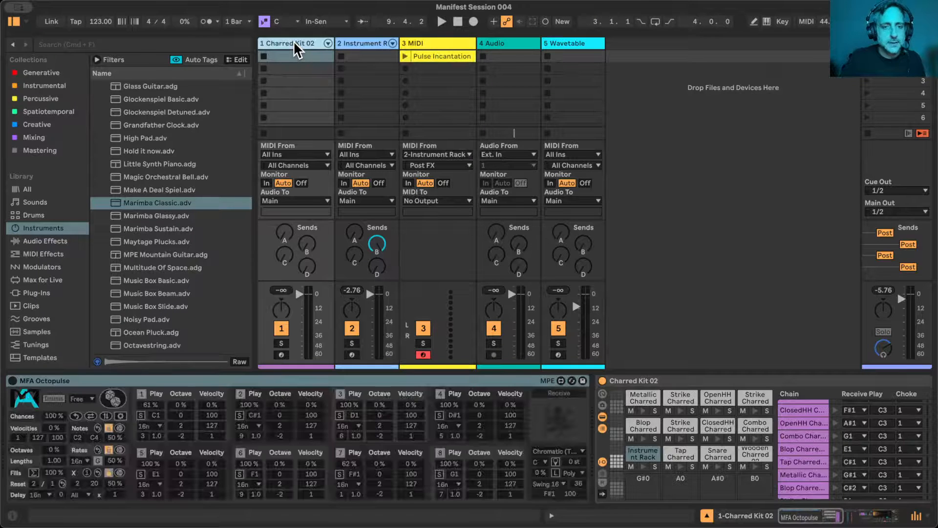
left_click(13, 381)
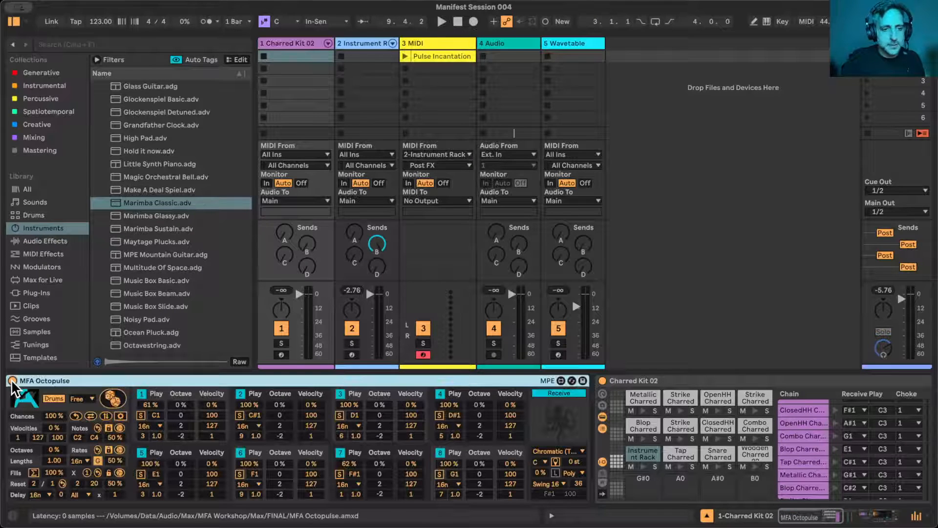
key("space")
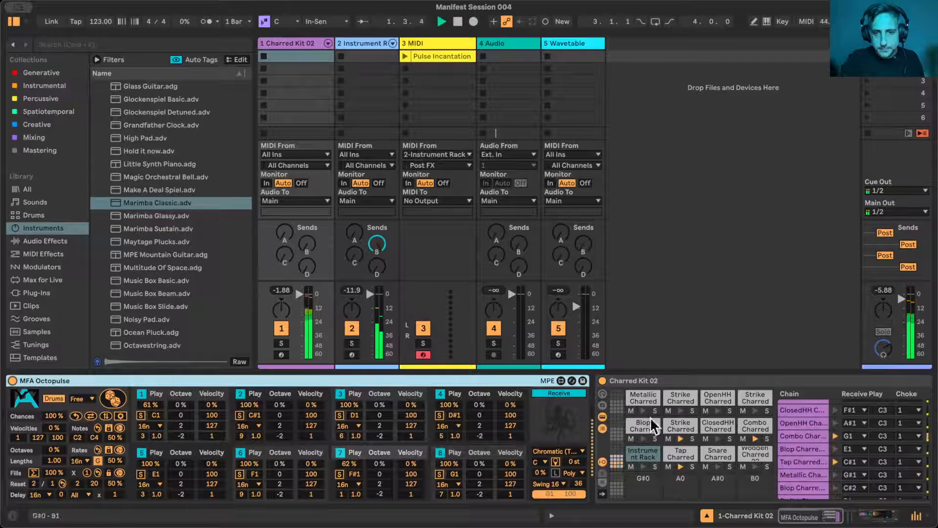
- Inspect the Charred Kit 02 drum pads and briefly solo the Combo Charred pad to audition it
scroll(720, 449, "right", 1)
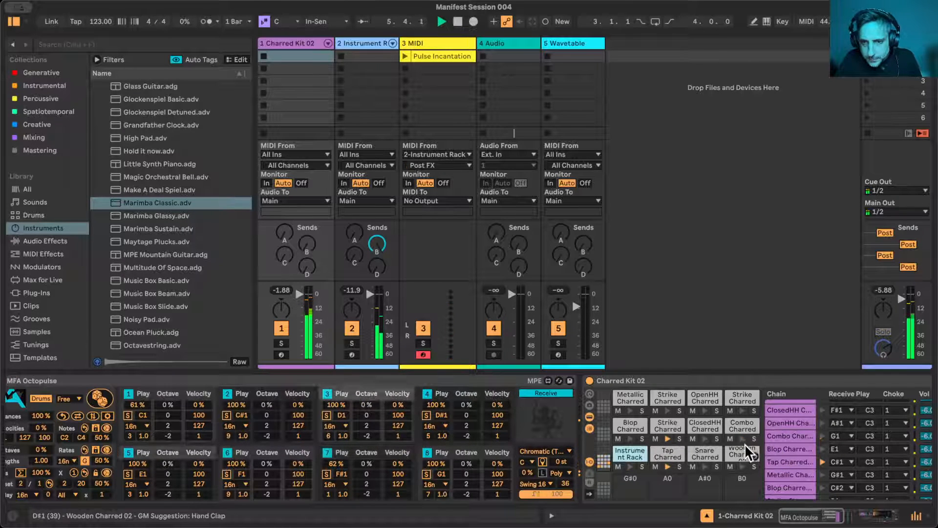
scroll(731, 462, "up", 1)
scroll(731, 462, "right", 1)
scroll(731, 461, "right", 1)
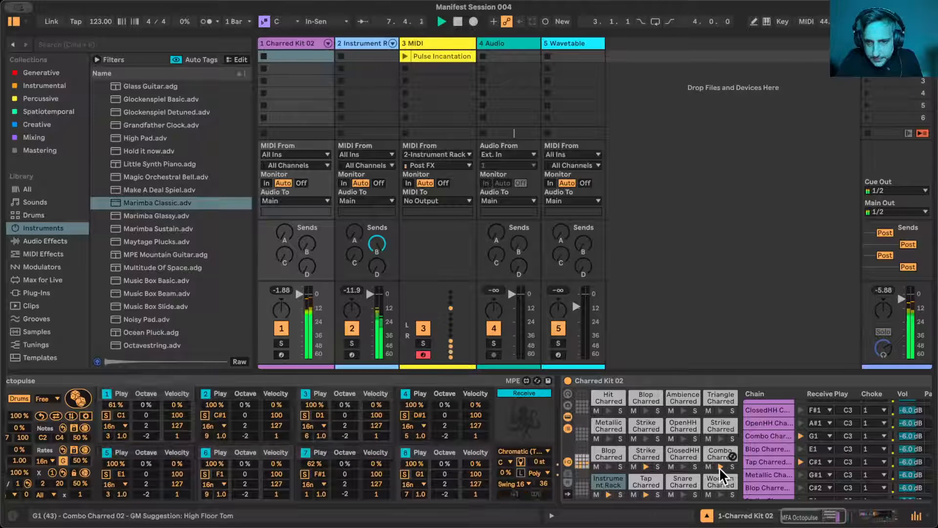
left_click(732, 467)
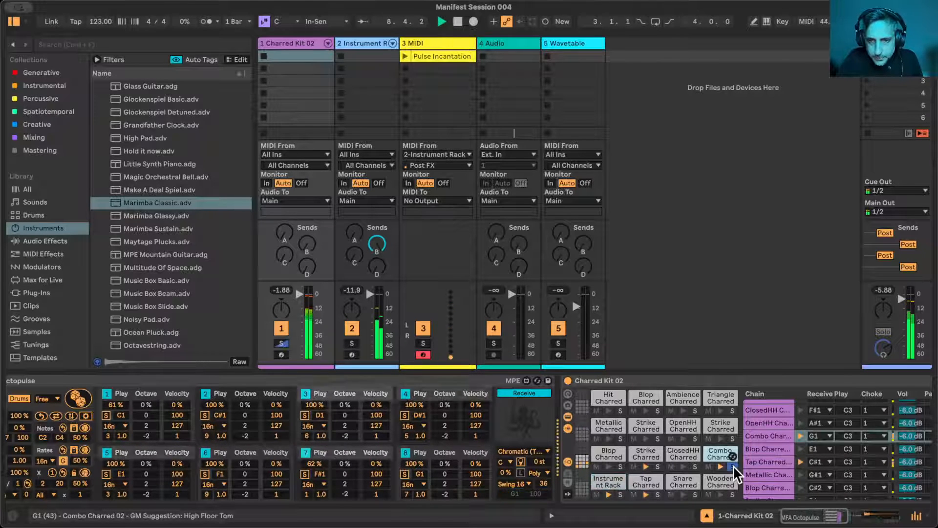
left_click(733, 467)
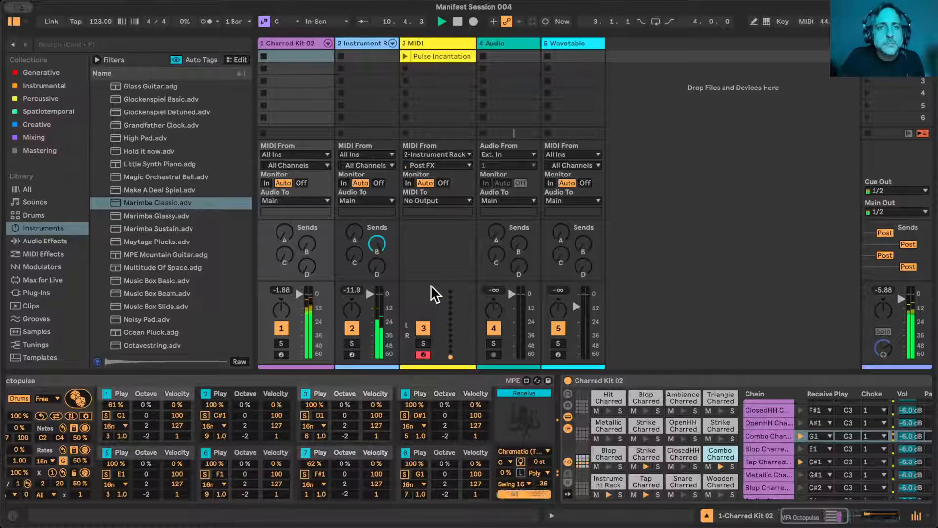
- Turn off the MIDI rack holding the Note macro on the Instrument Rack track
left_click(350, 56)
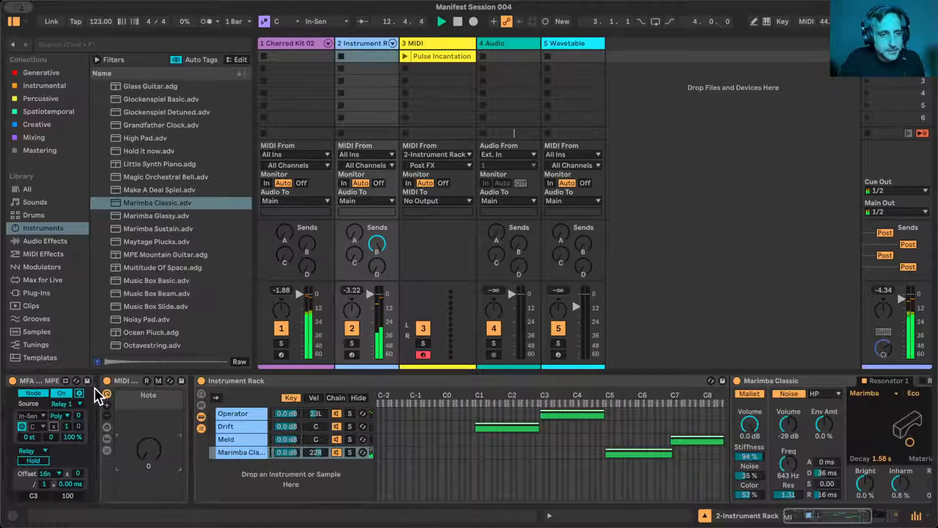
left_click(106, 380)
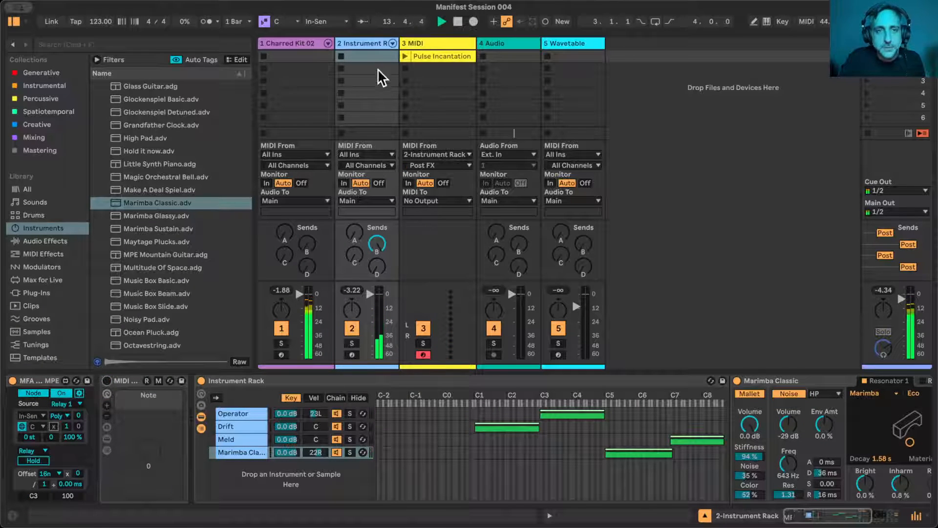
- Review the receive notes of the Charred Kit 02 drum chains, and stop playback
left_click(295, 43)
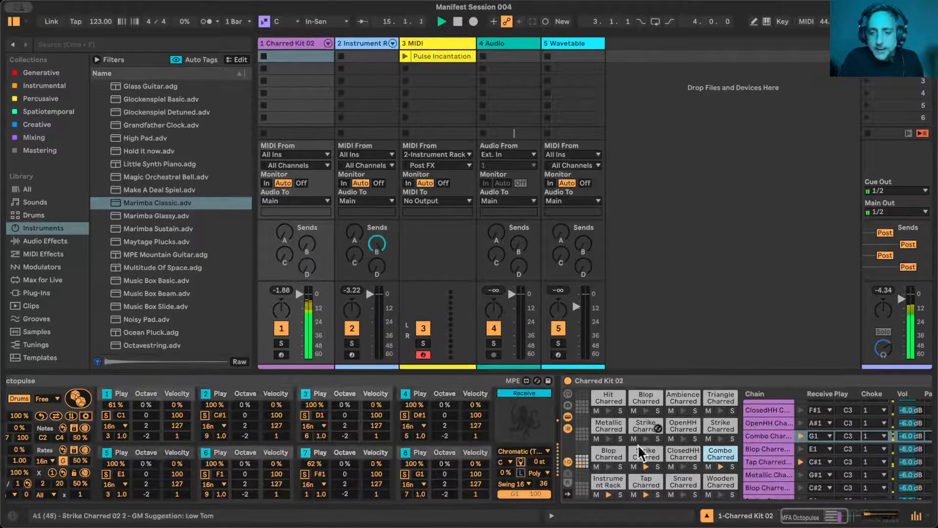
left_click(653, 454)
scroll(653, 453, "right", 5)
scroll(653, 452, "down", 2)
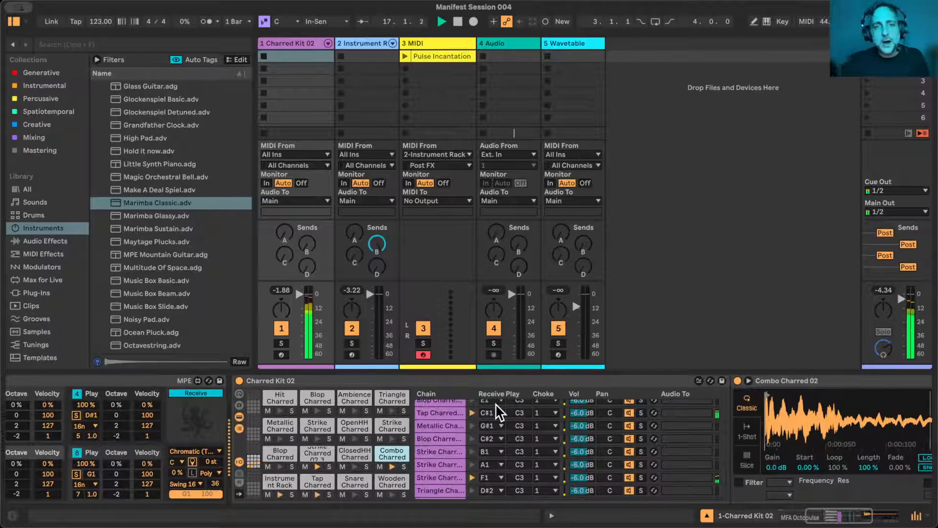
key("space")
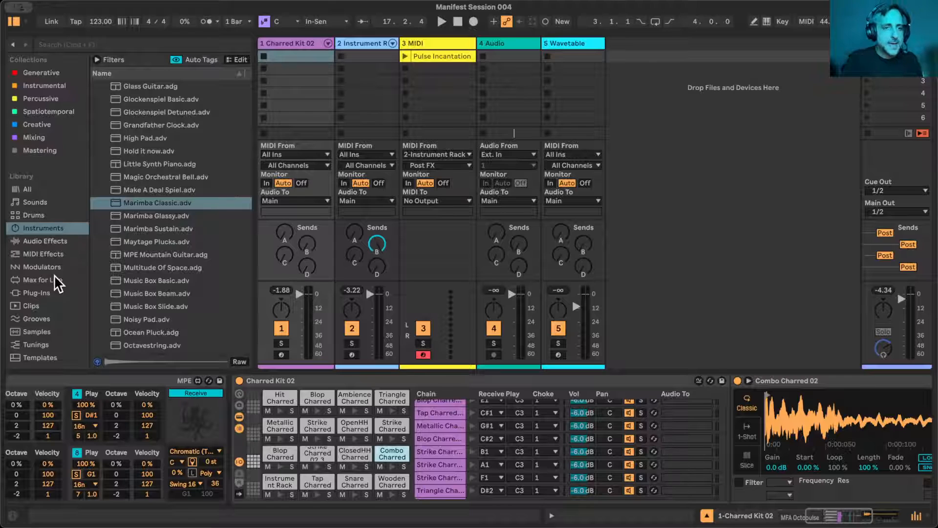
- Add Operator from the Instrumental collection on a new track and set oscillator B's level to -15 dB
scroll(165, 198, "up", 6)
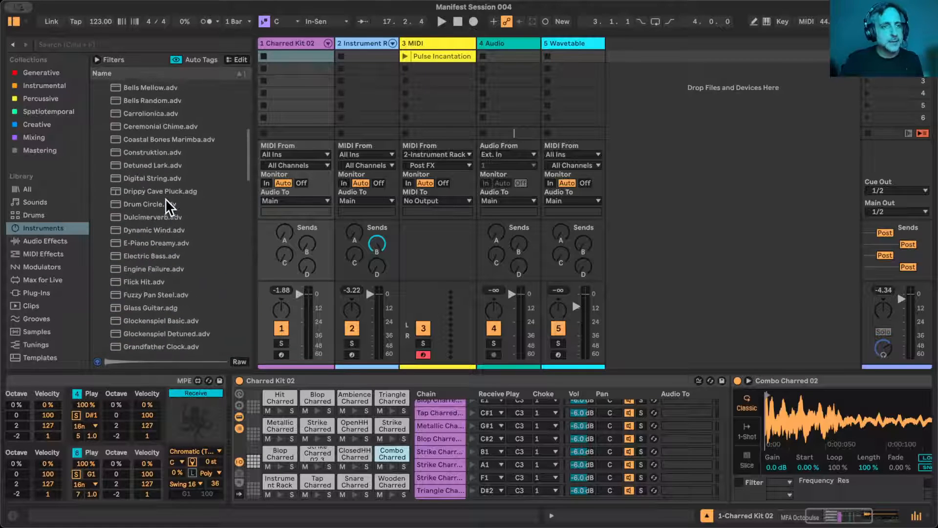
left_click(44, 86)
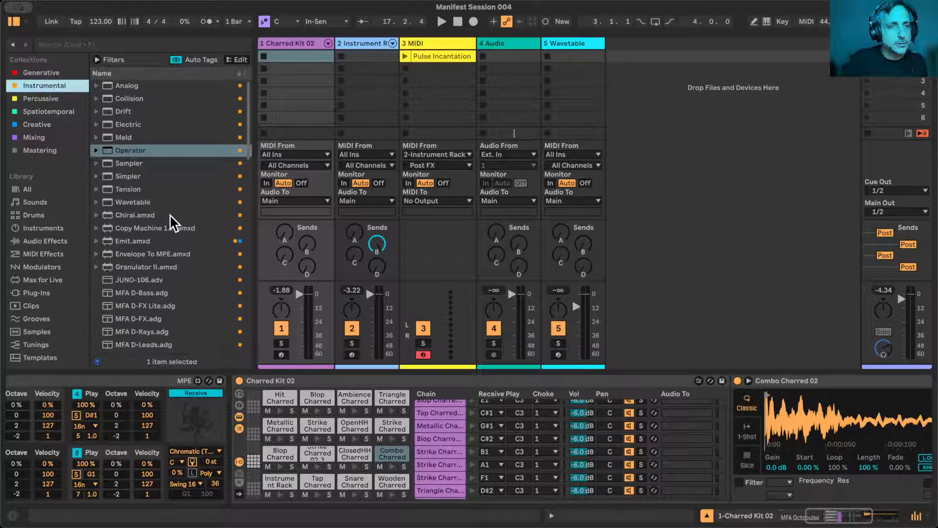
left_click_drag(98, 150, 635, 90)
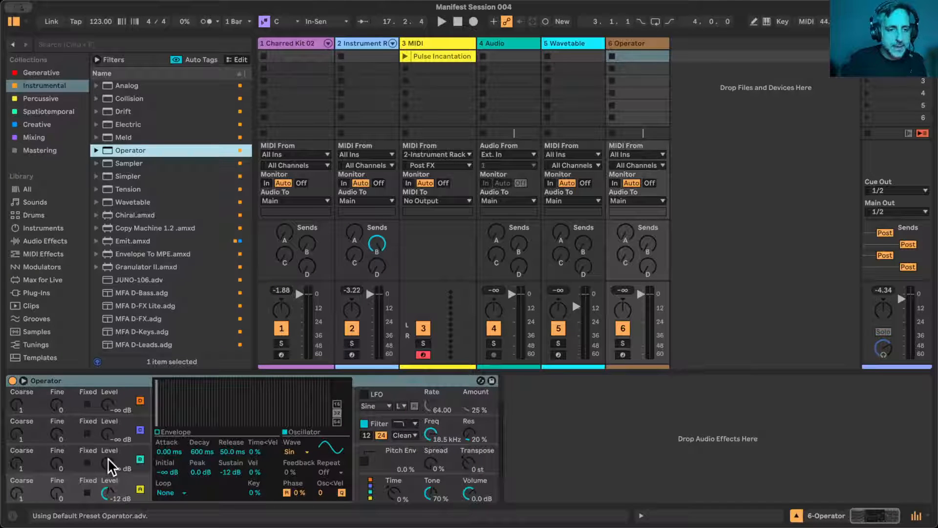
left_click_drag(111, 467, 112, 459)
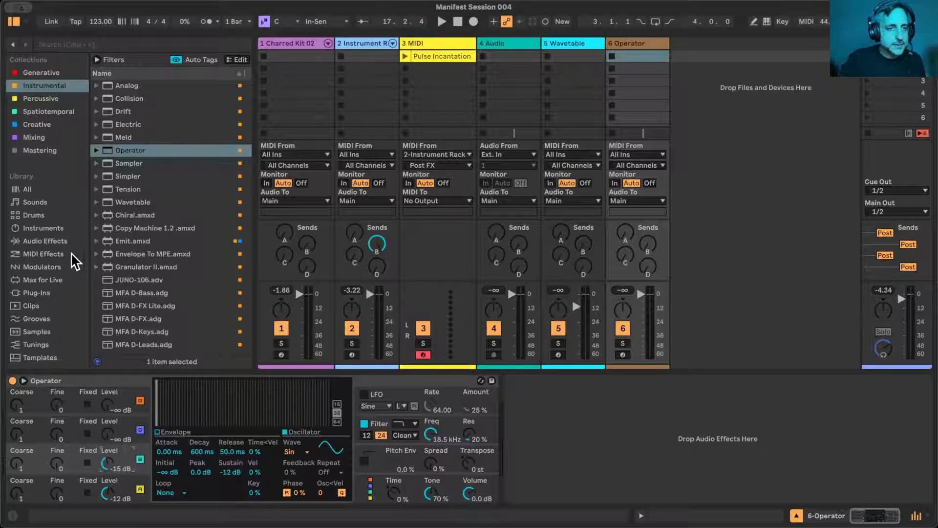
- Place MFA Octopulse from the Generative collection before Operator, arm the Operator track and disarm the MIDI track
left_click(48, 72)
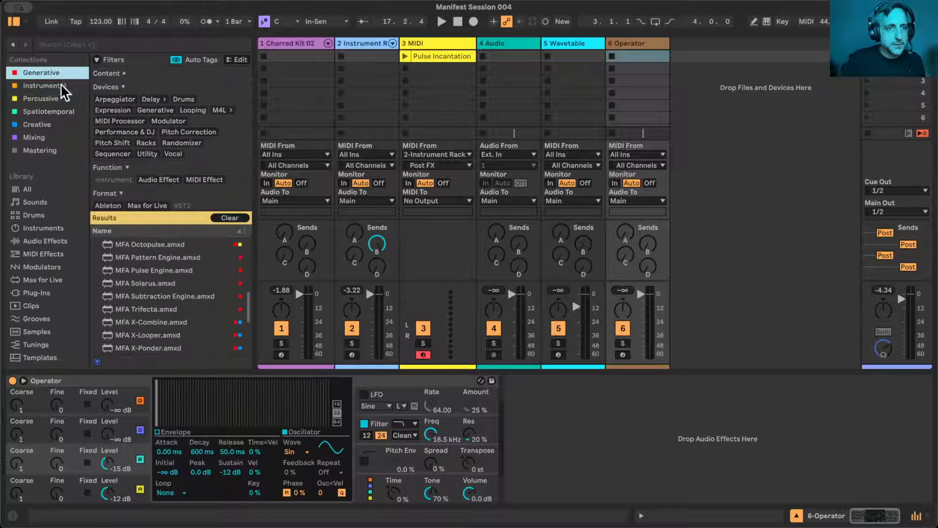
left_click_drag(139, 243, 4, 435)
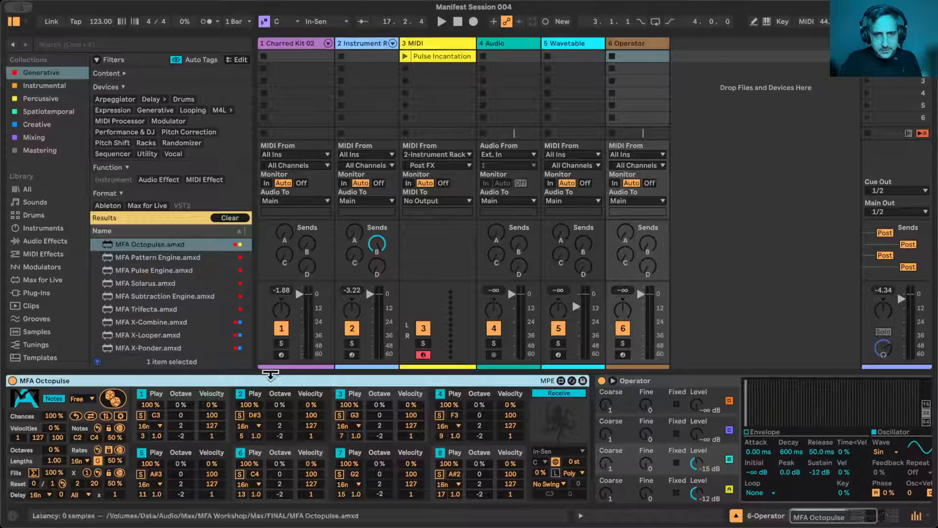
left_click(623, 354)
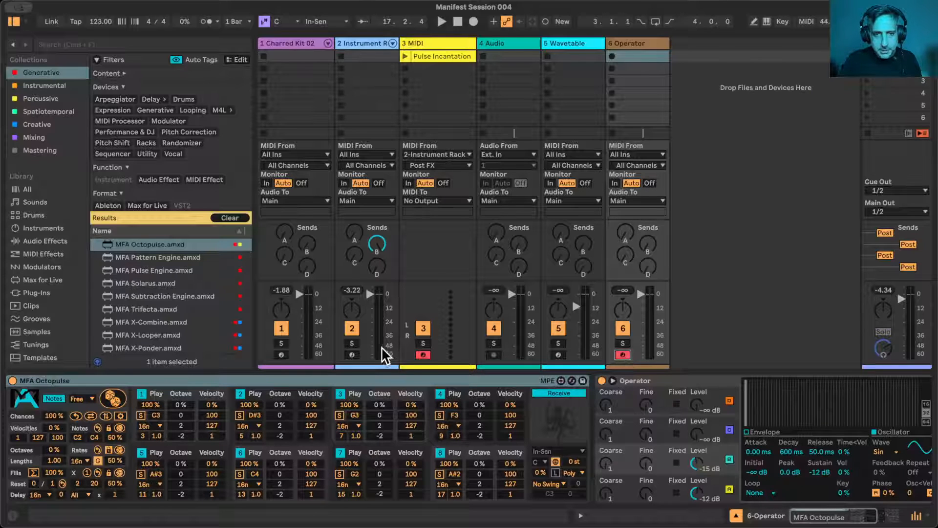
left_click(422, 352)
- Randomize Octopulse's pattern on the Operator track and audition it with playback
scroll(503, 406, "right", 5)
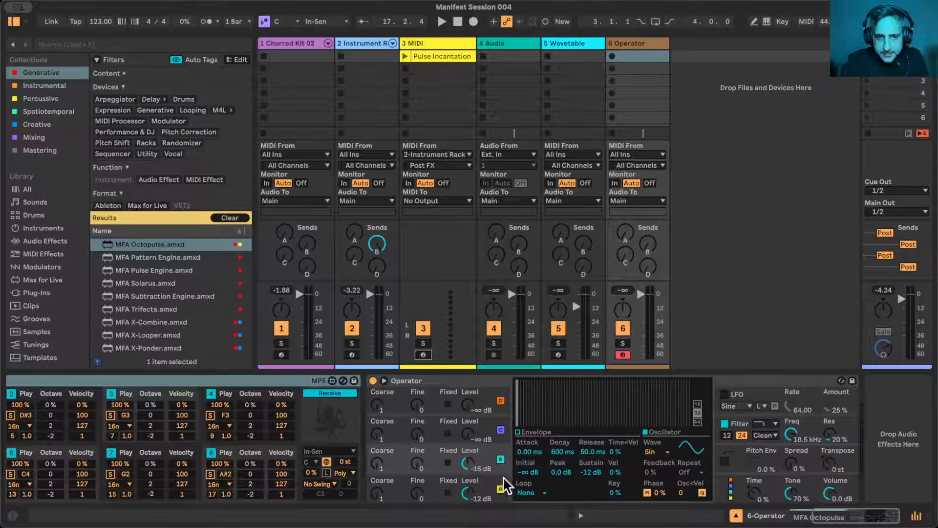
scroll(639, 445, "left", 5)
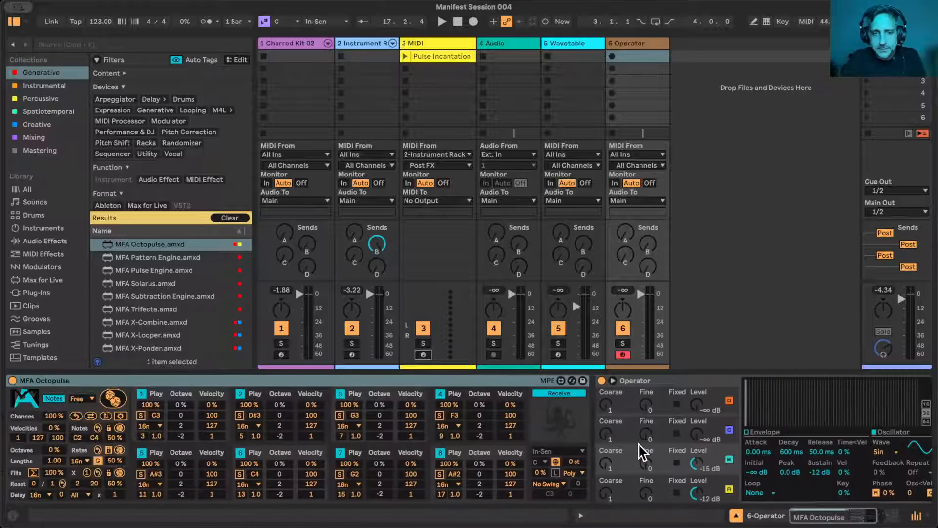
left_click(112, 399)
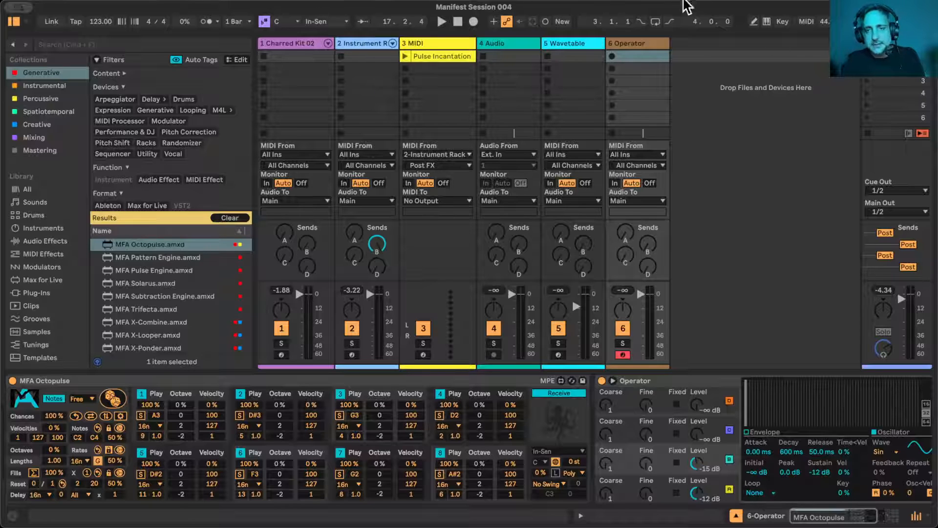
key("space")
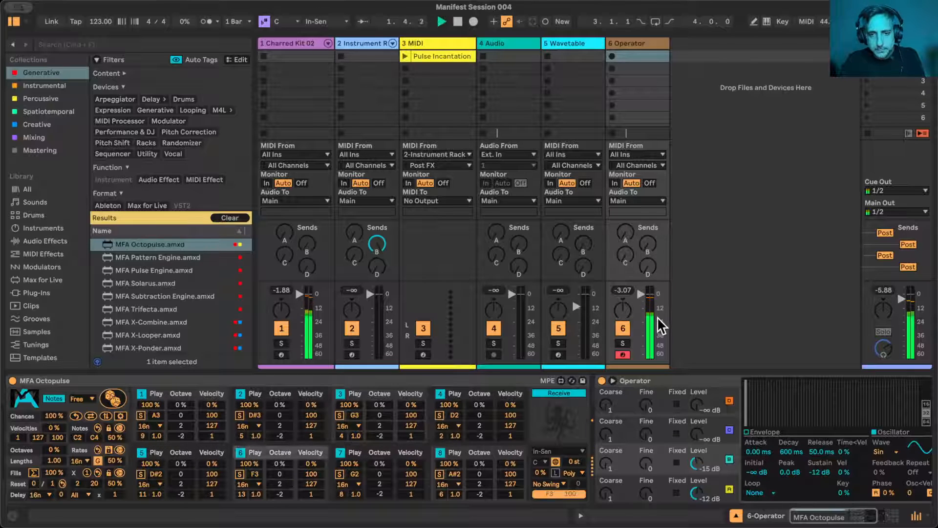
scroll(661, 490, "right", 5)
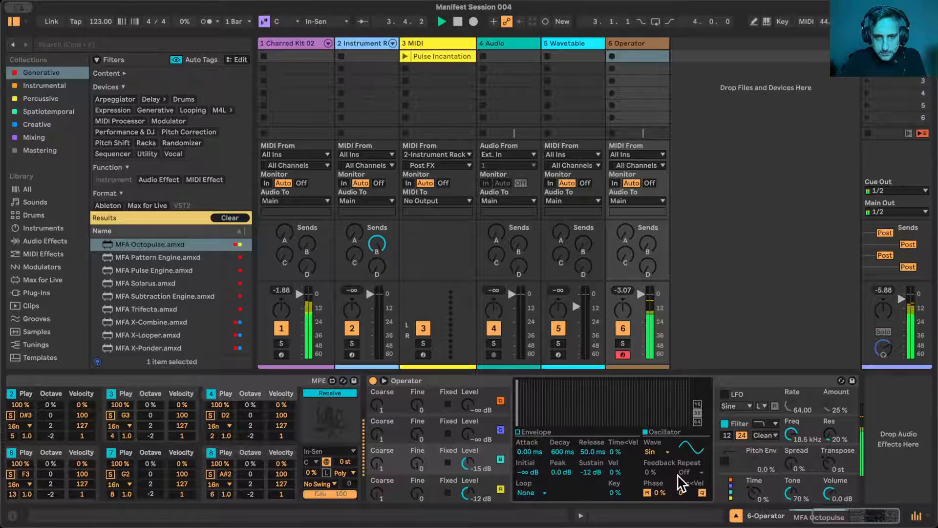
scroll(426, 462, "left", 5)
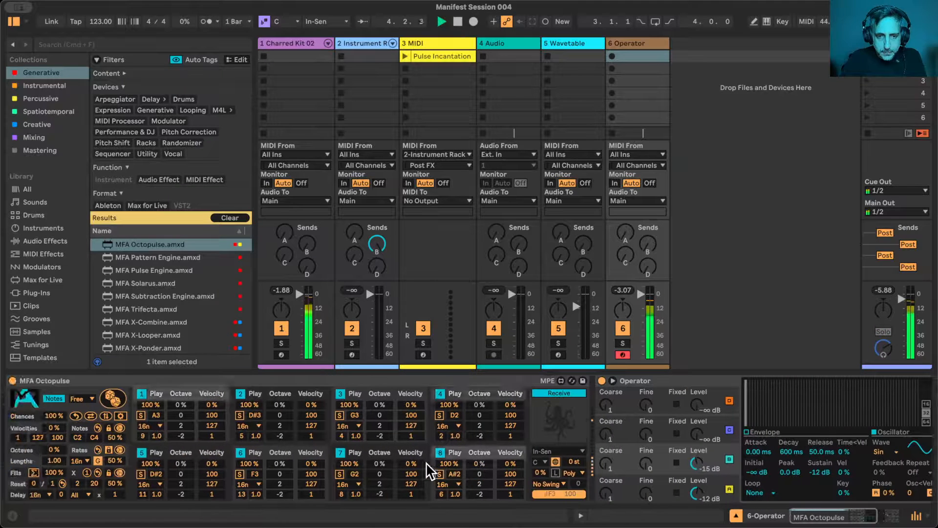
- Set Octopulse's voice mode to Last, restart playback and transpose its notes by -12 st
left_click(573, 473)
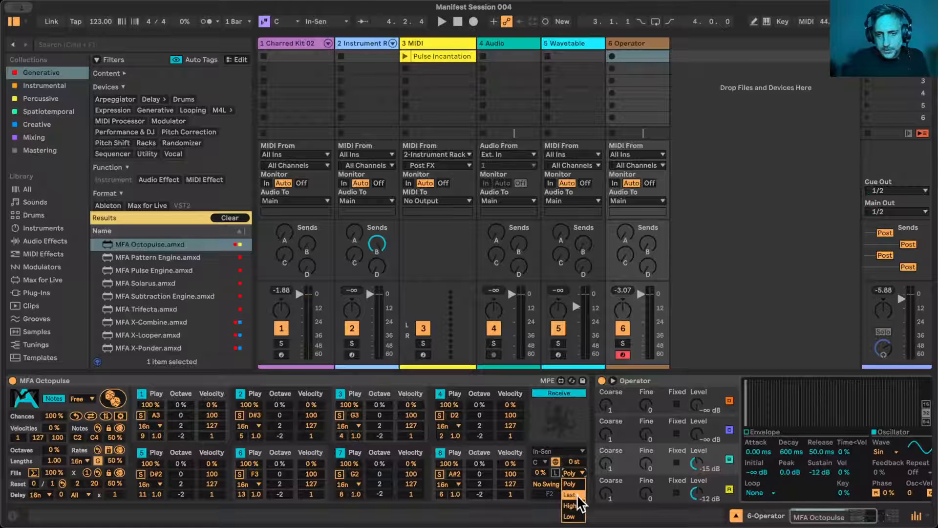
left_click(578, 495)
scroll(582, 485, "right", 2)
key("space")
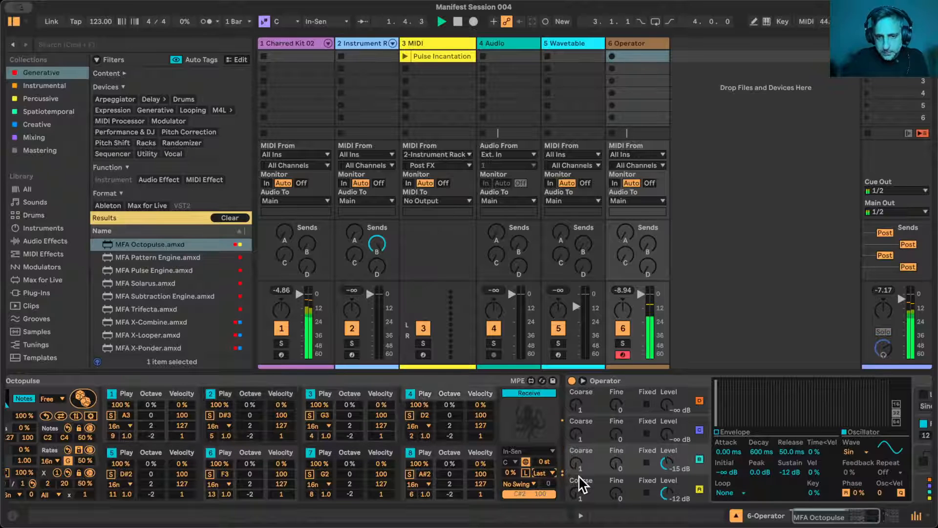
left_click(547, 461)
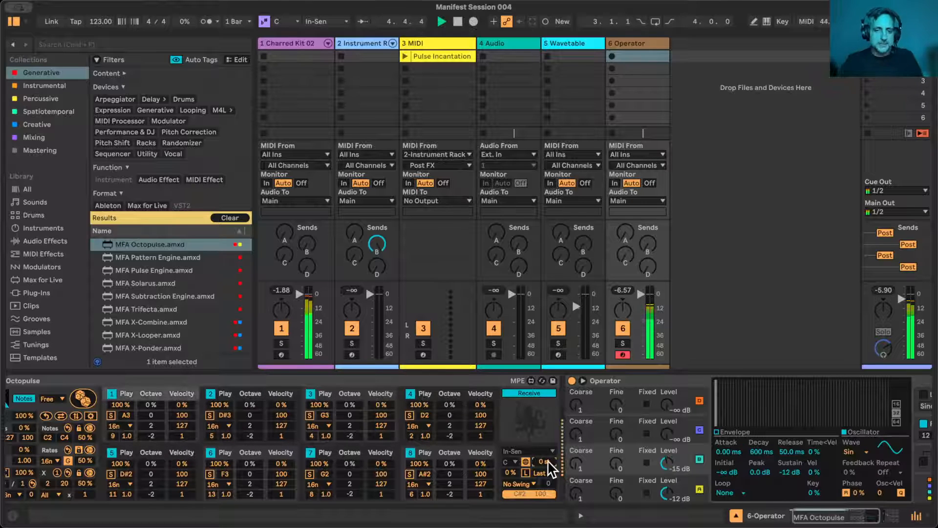
type("-12")
key("Return")
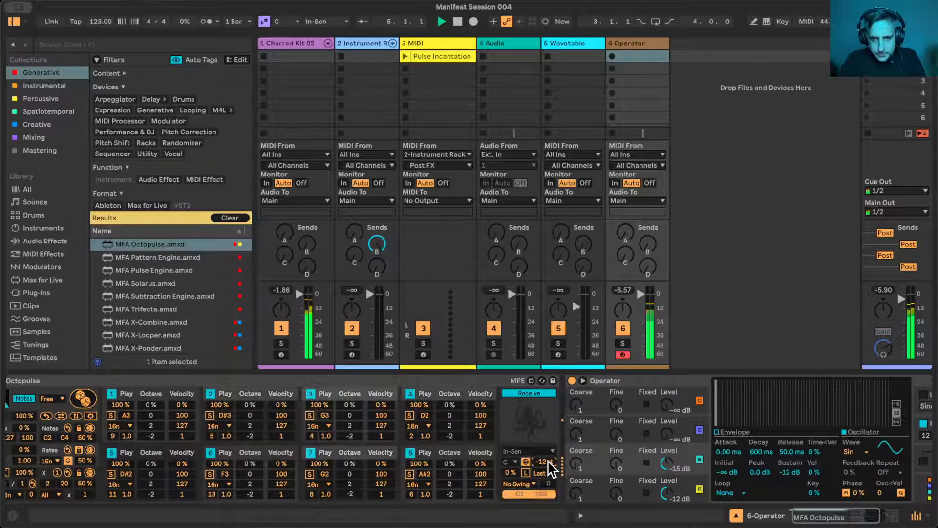
- Set Operator's oscillator B level to -14 dB and oscillator A level to -8.3 dB
scroll(647, 453, "right", 2)
scroll(648, 460, "right", 6)
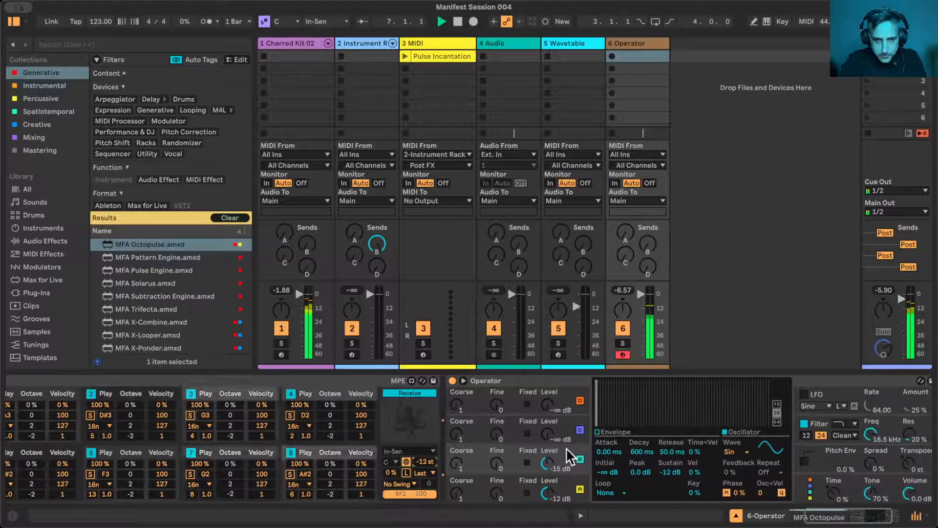
left_click_drag(468, 463, 468, 453)
left_click(467, 487)
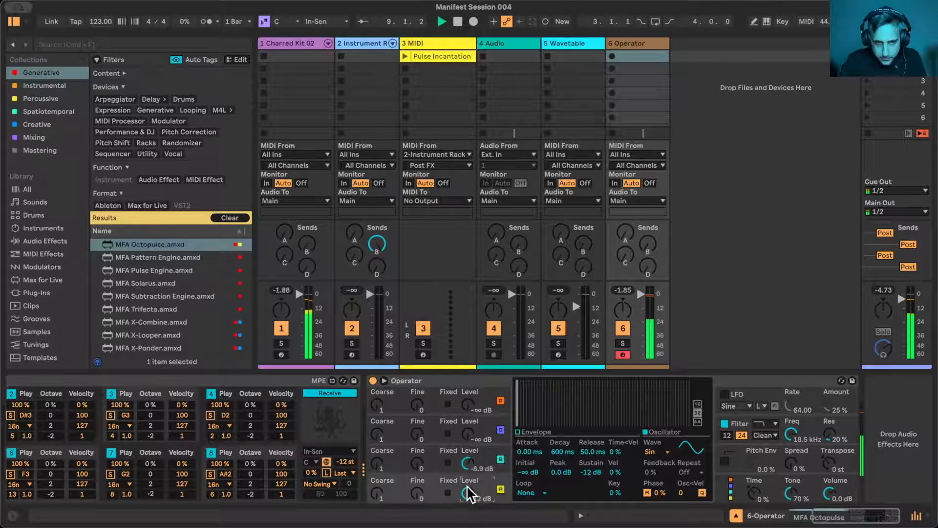
left_click_drag(467, 493, 468, 469)
scroll(470, 474, "left", 5)
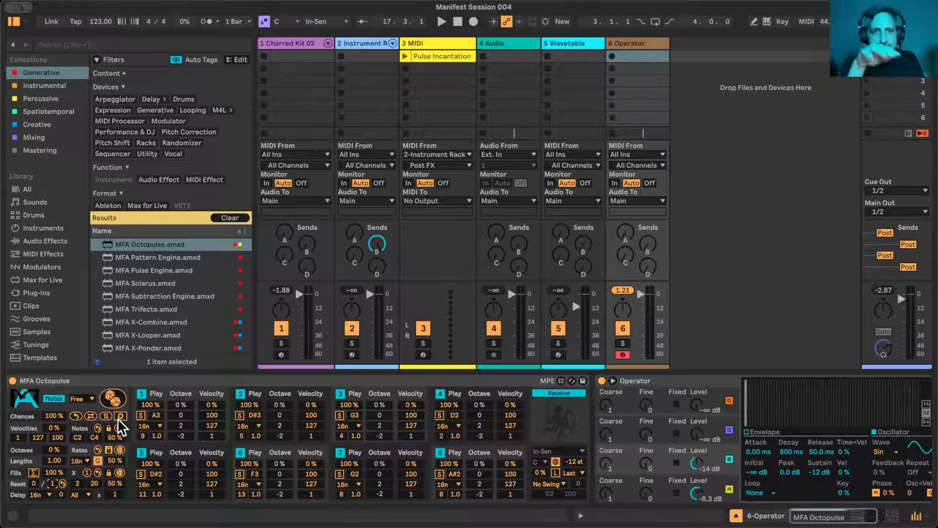
- Move the Operator track between the Instrument Rack track and the MIDI track
left_click(441, 38)
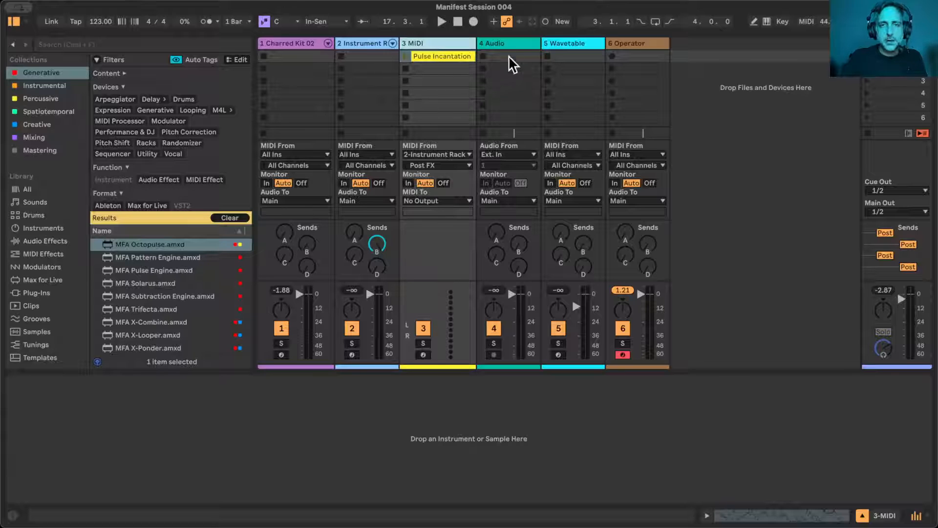
left_click_drag(635, 44, 410, 45)
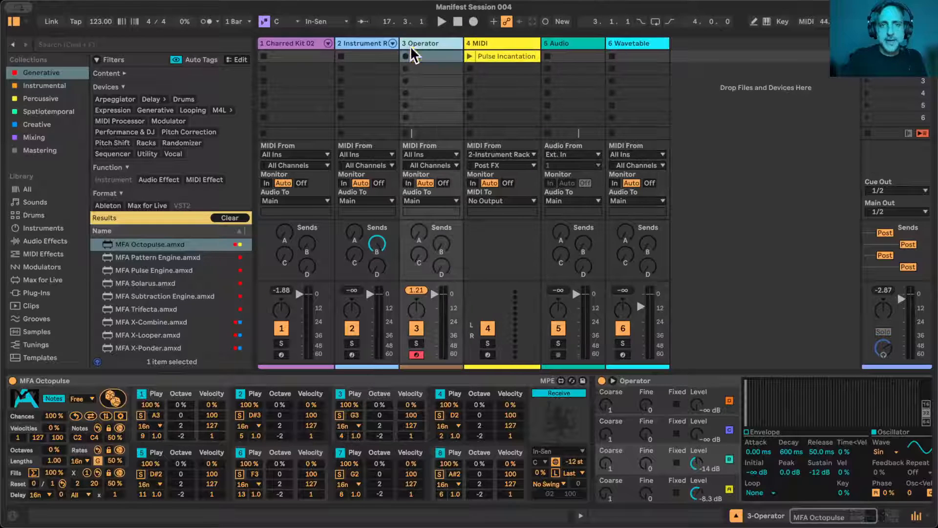
- Arm only the MIDI track, set its MIDI input to 3-Operator and start playback to check the incoming notes
left_click(488, 355)
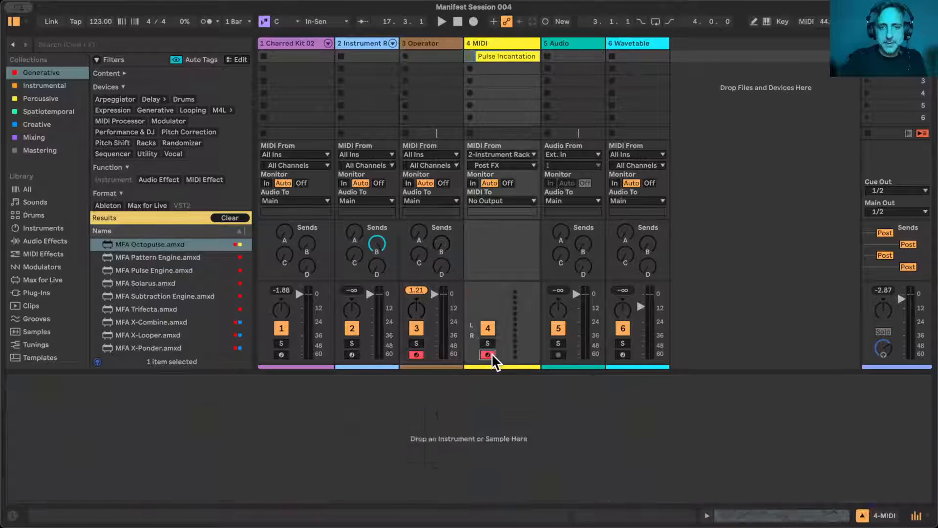
left_click(415, 355)
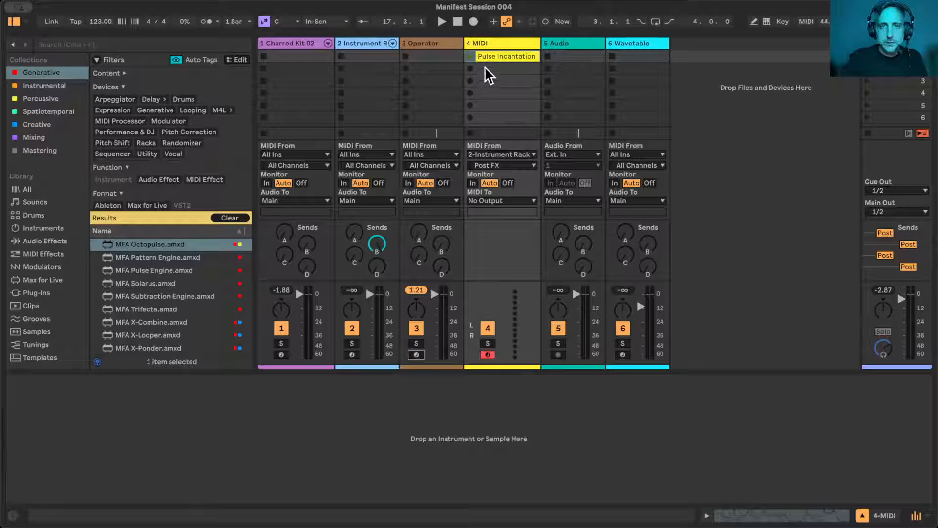
left_click(487, 153)
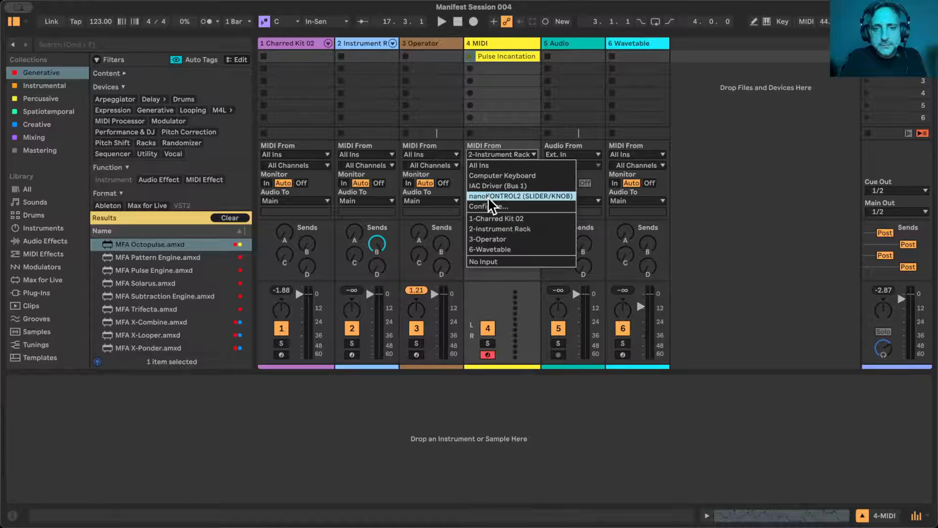
left_click(486, 239)
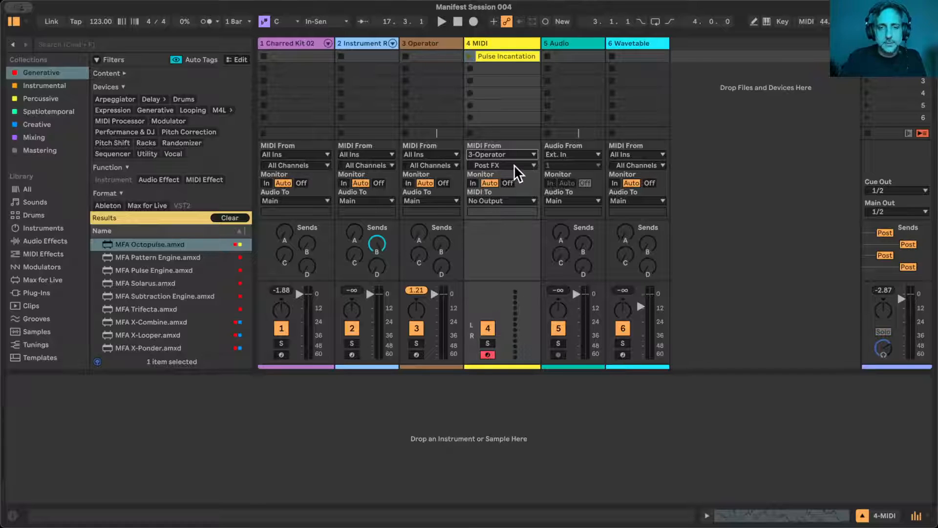
key("space")
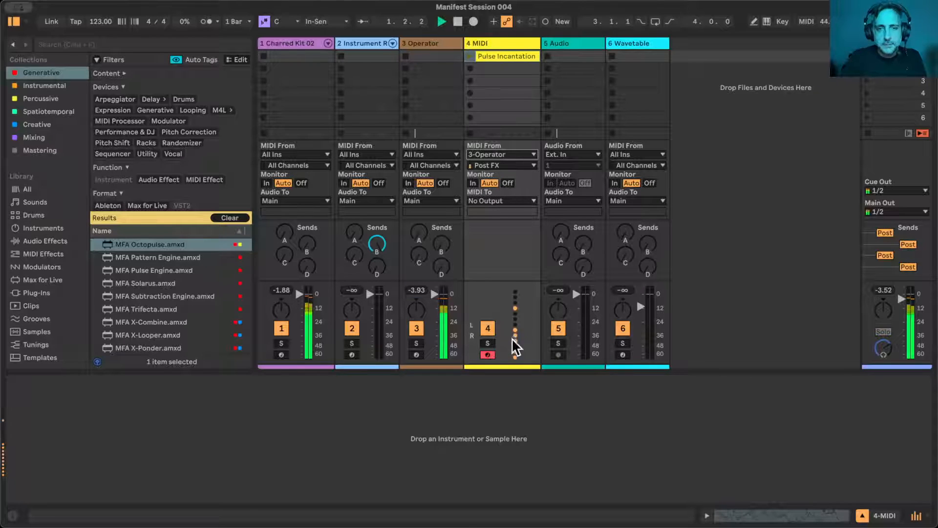
- Record the Operator track's Octopulse notes into the MIDI track's second clip slot and look at the clip's notes
left_click(429, 40)
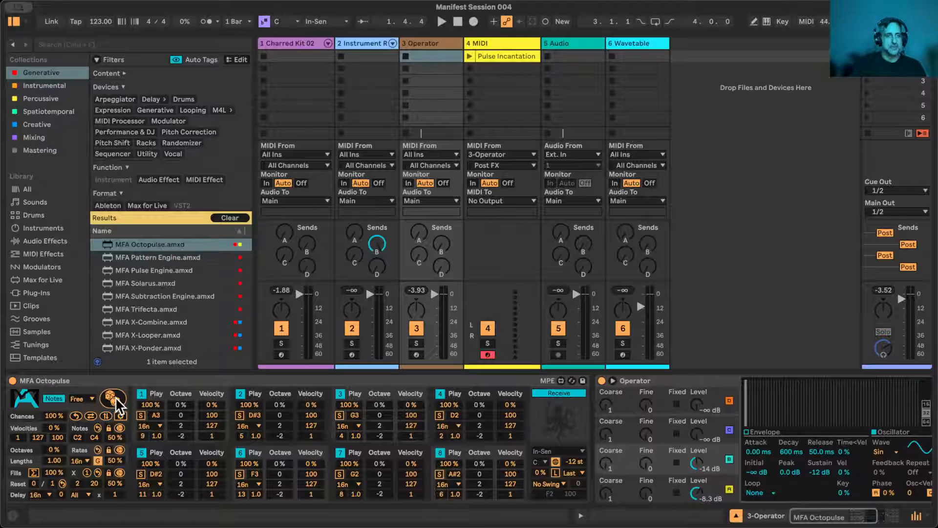
left_click(485, 69)
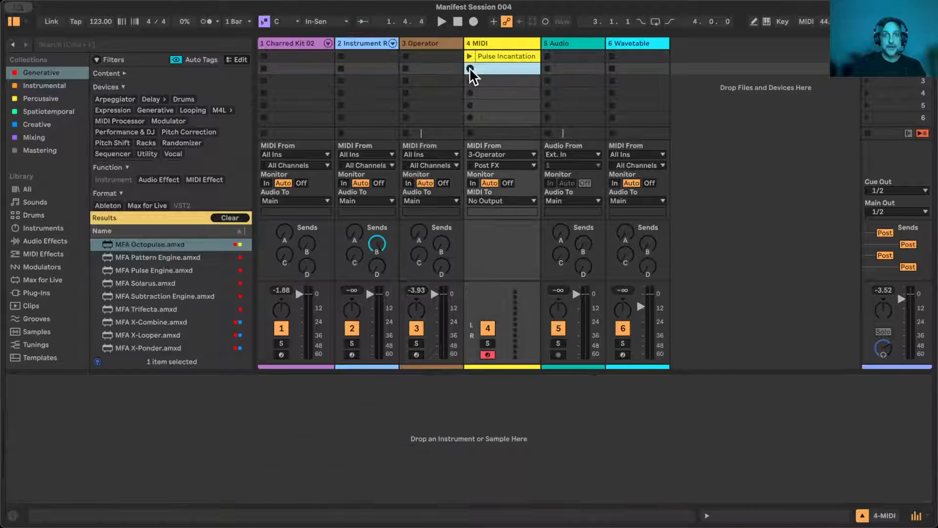
left_click(470, 68)
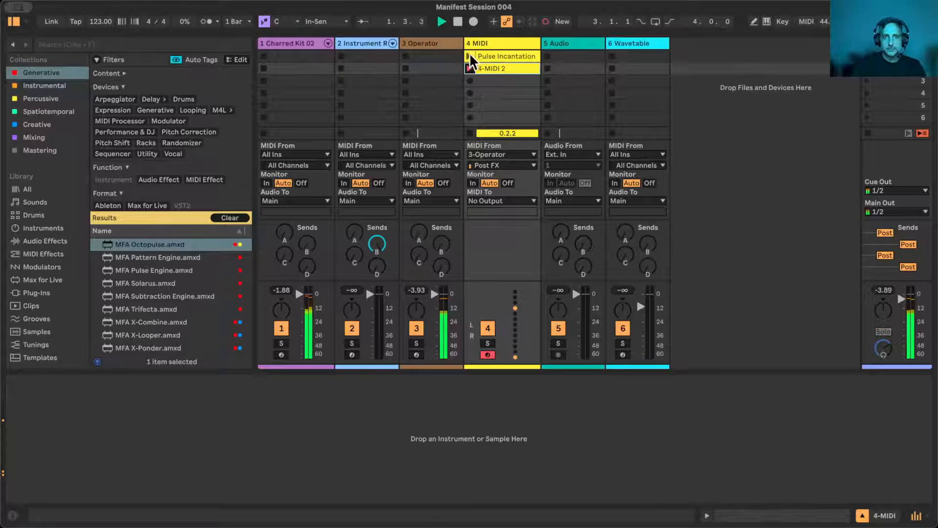
left_click(497, 67)
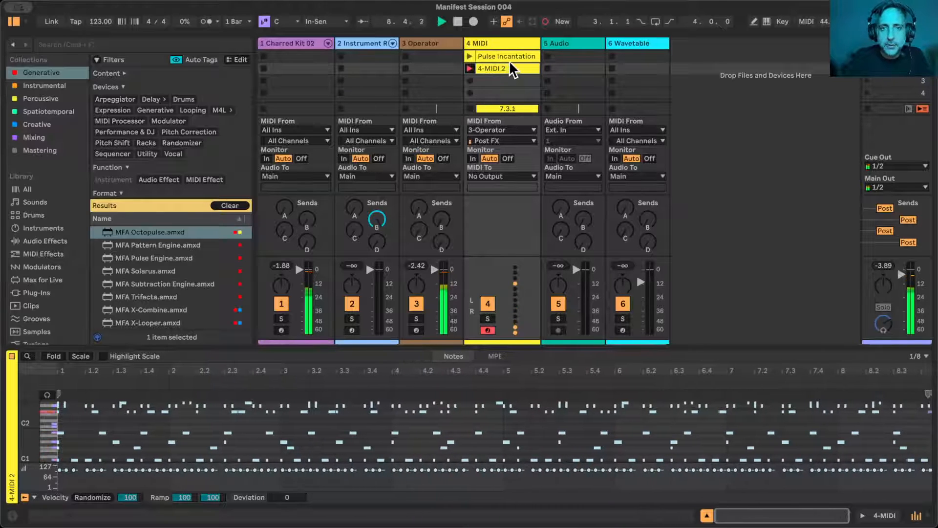
left_click(492, 38)
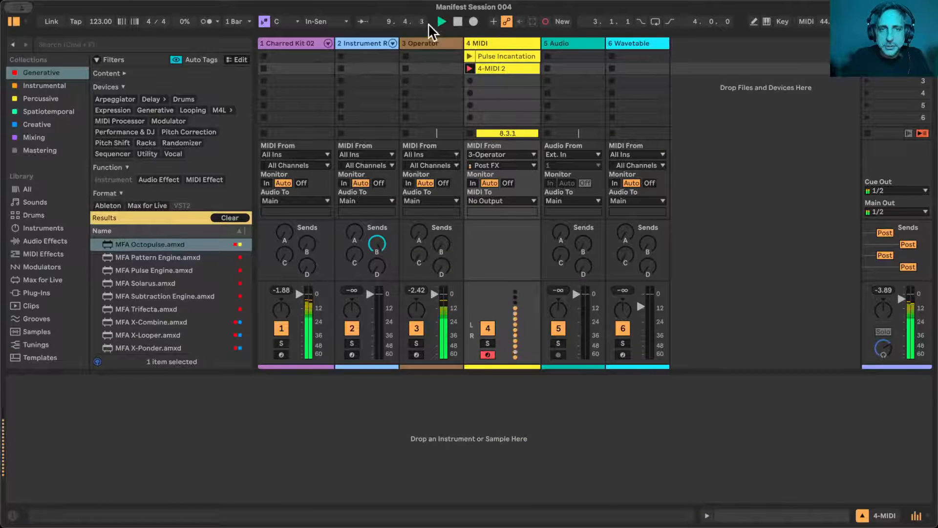
- Limit Operator to 1 voice in its global settings
left_click(419, 43)
scroll(773, 475, "right", 5)
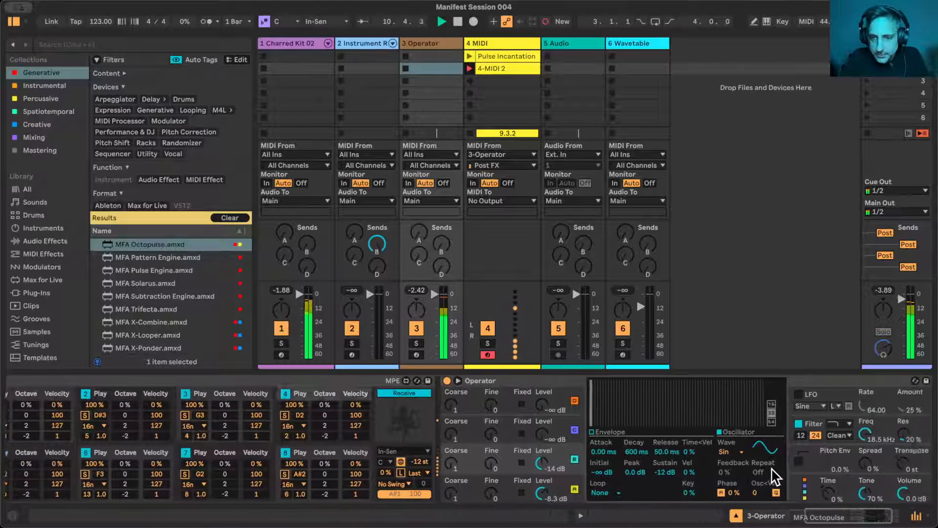
left_click(777, 481)
left_click(523, 492)
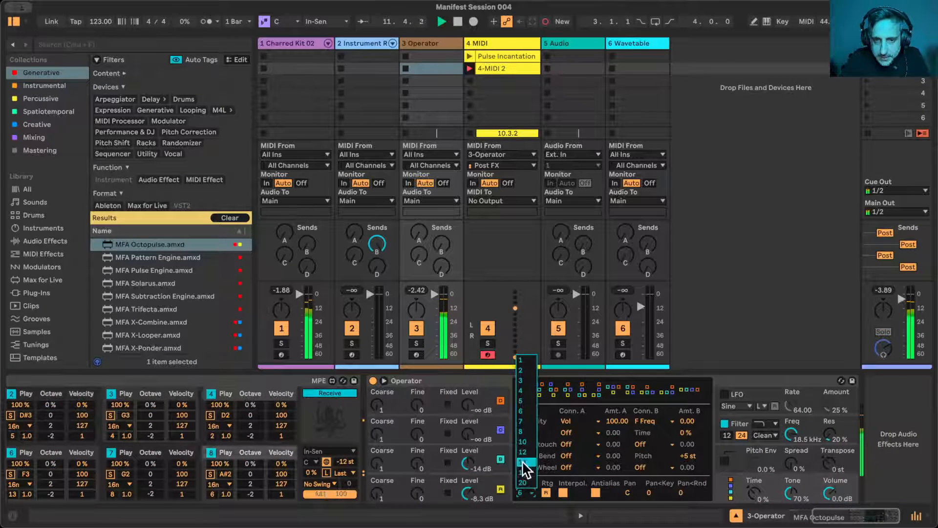
left_click(520, 361)
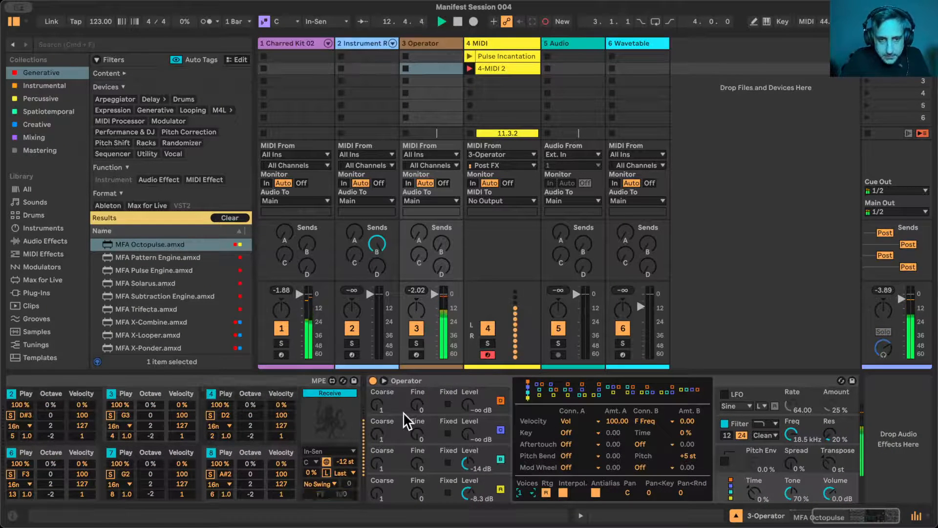
- Randomize the Operator track's Octopulse pattern, set all rates to 16n and randomize it two more times
scroll(403, 412, "left", 5)
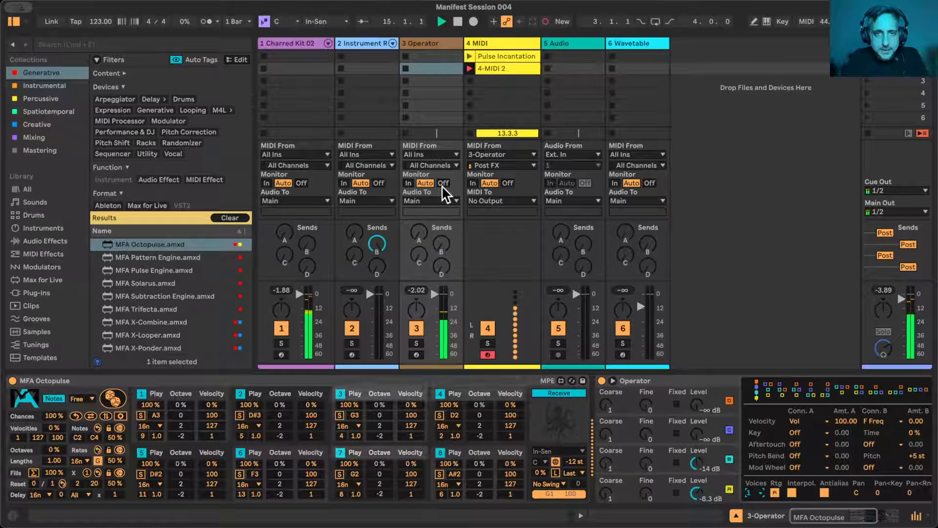
left_click(112, 400)
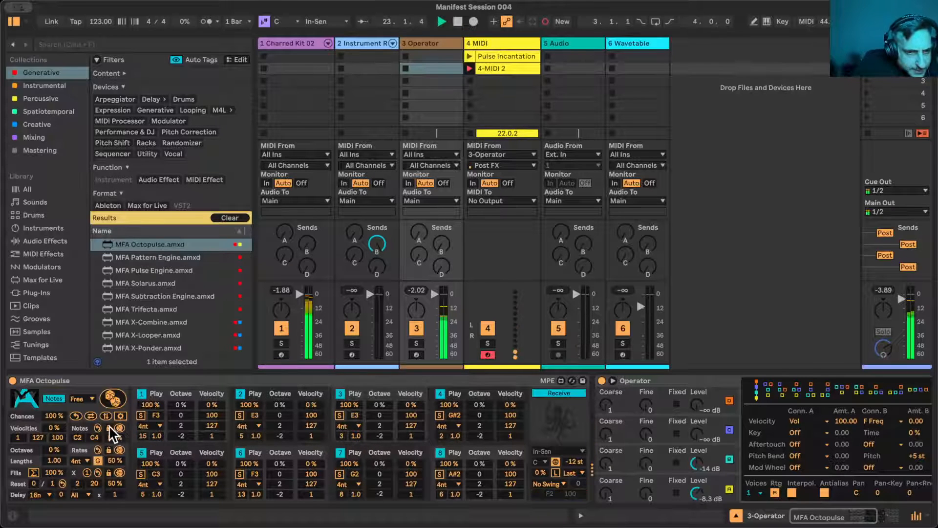
left_click(84, 460)
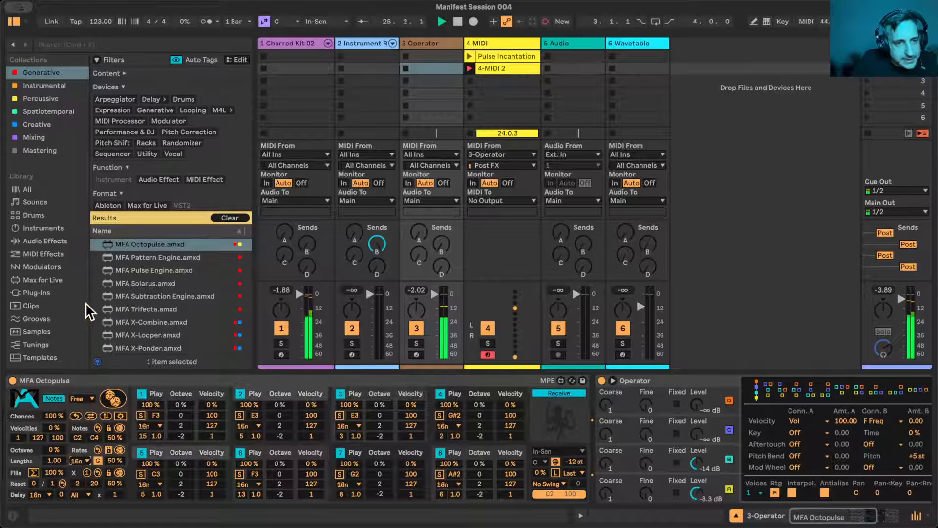
left_click(86, 306)
left_click(112, 395)
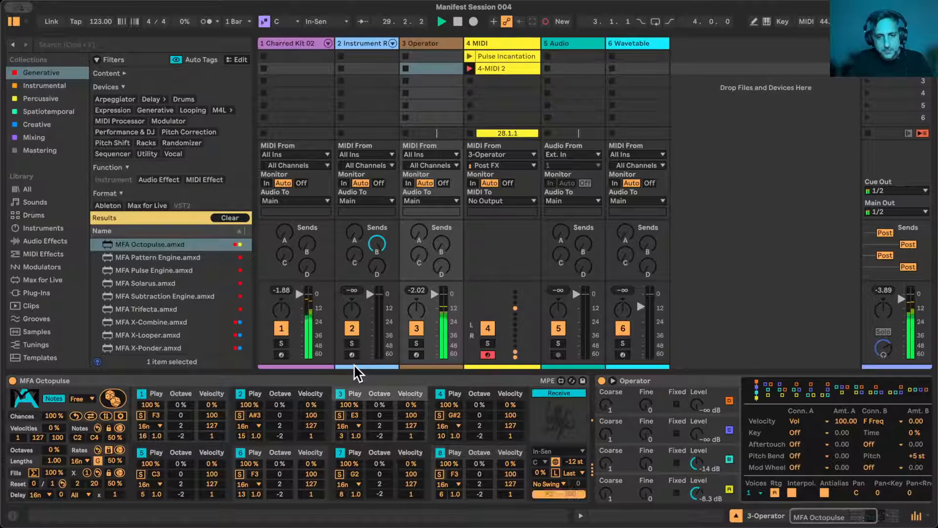
left_click(113, 394)
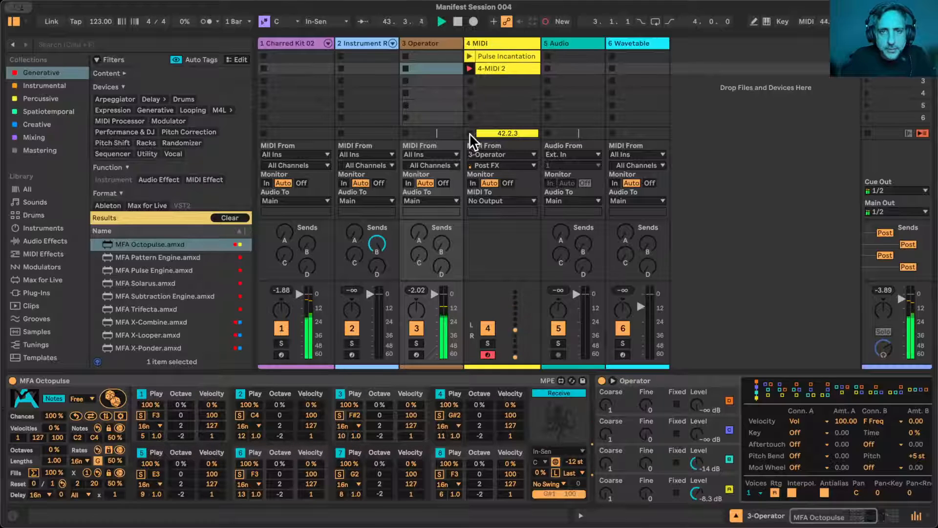
- Enable fills for all of Octopulse's voices, set voice 1's fill to 5 of 16 and the global Fills to 77%
left_click(120, 415)
left_click(33, 471)
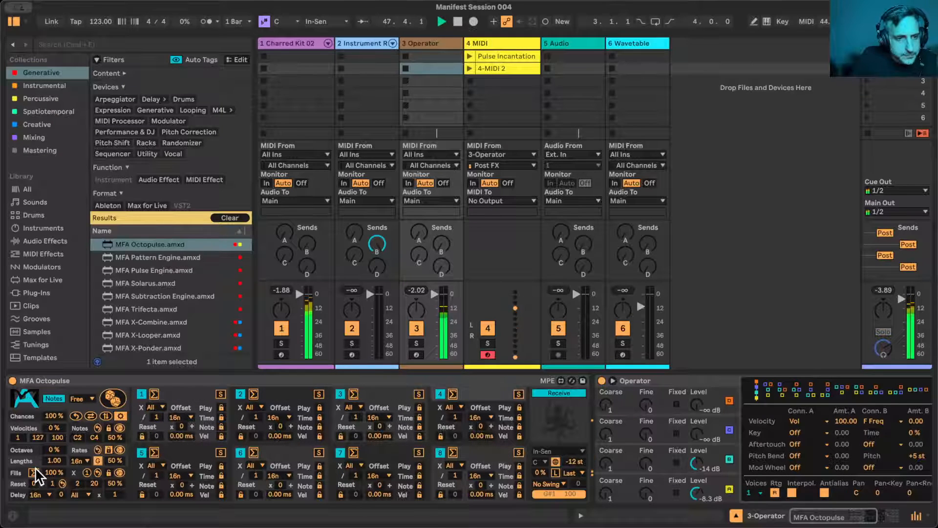
left_click_drag(167, 394, 167, 427)
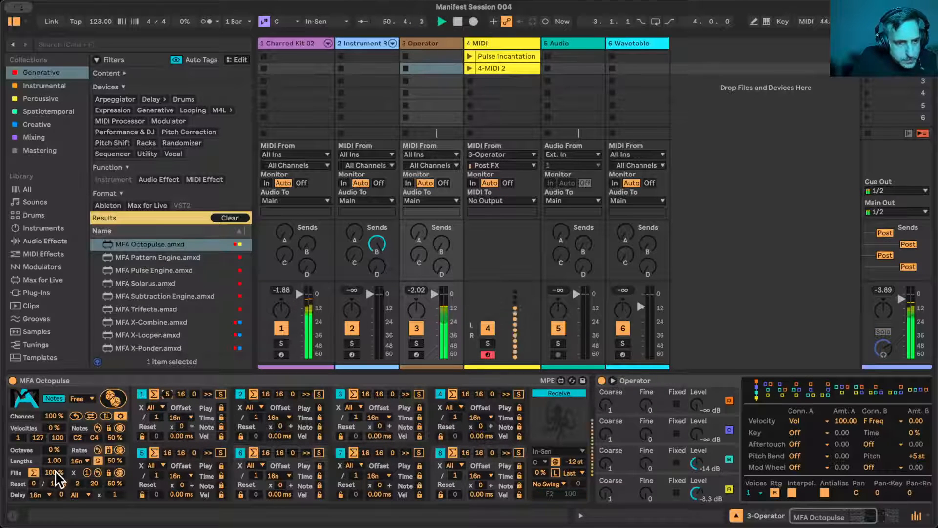
left_click_drag(54, 470, 54, 481)
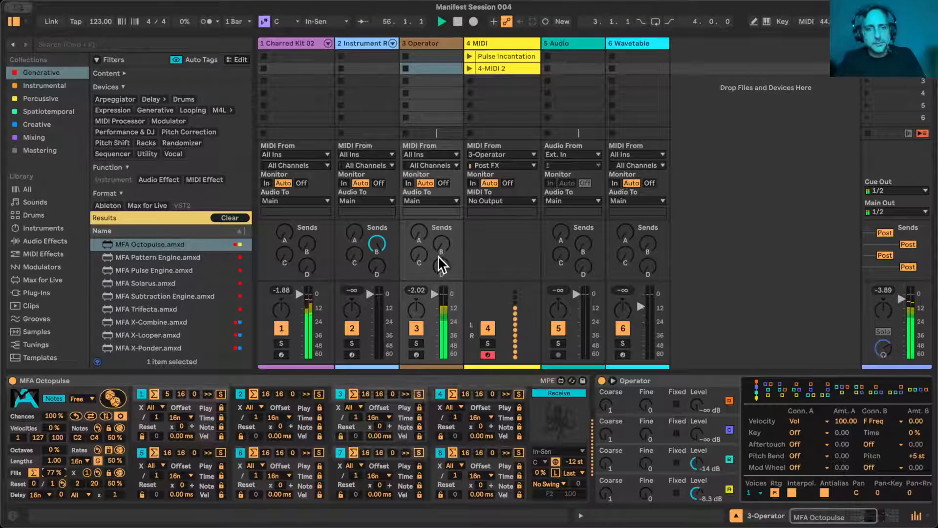
- Arm the Operator and MIDI tracks together and enable the computer MIDI keyboard for the Operator track
left_click(416, 355)
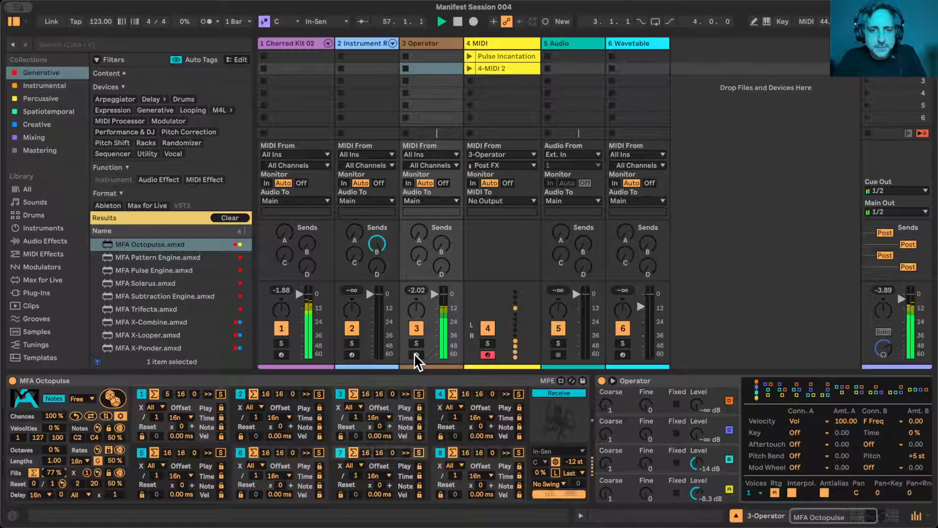
left_click(486, 354)
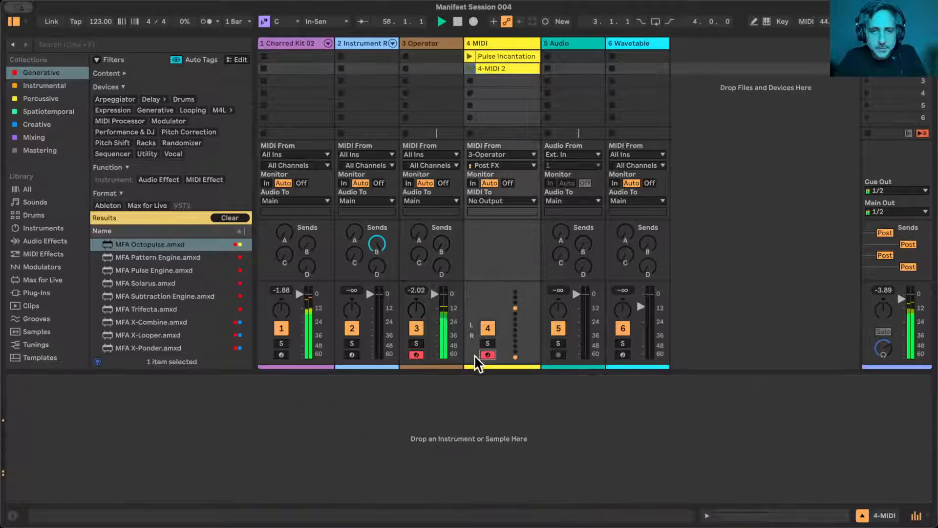
left_click(419, 43)
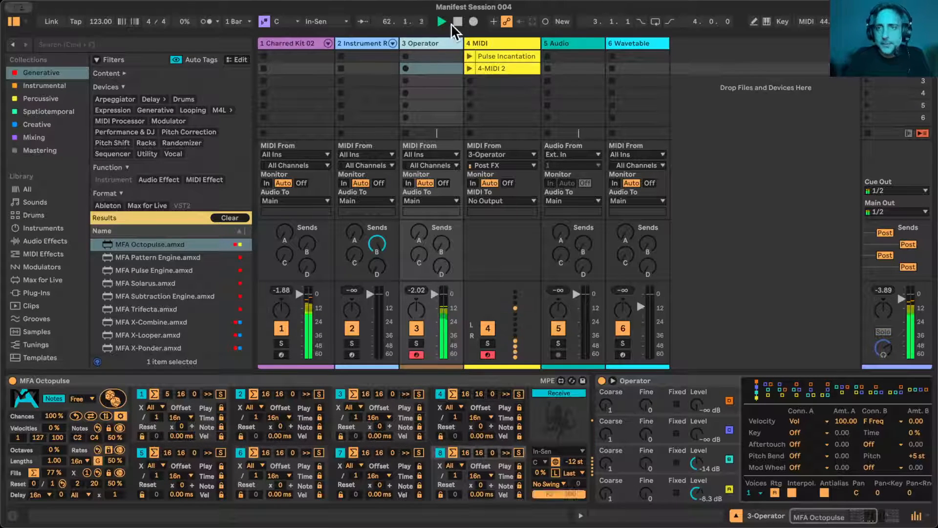
left_click(767, 22)
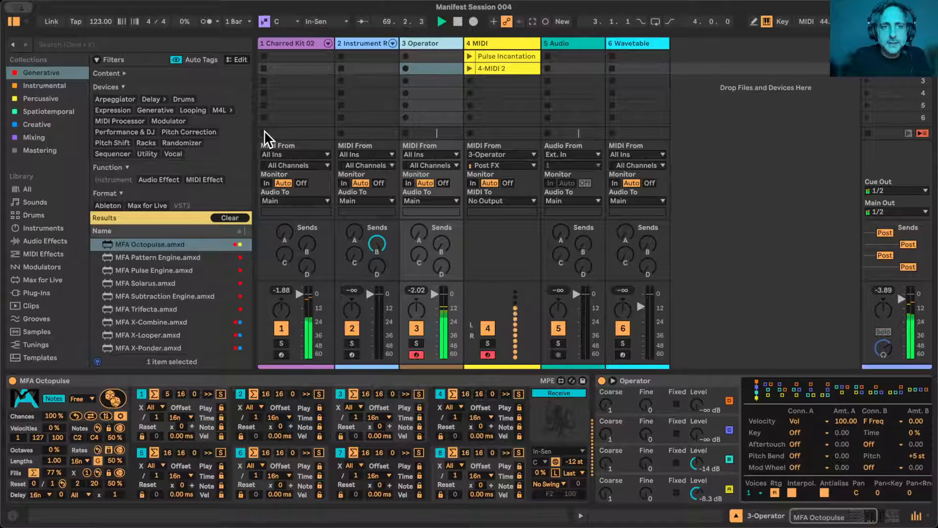
- Reduce the Chances of the Charred Kit track's Octopulse to 24%
left_click(306, 43)
scroll(115, 444, "left", 5)
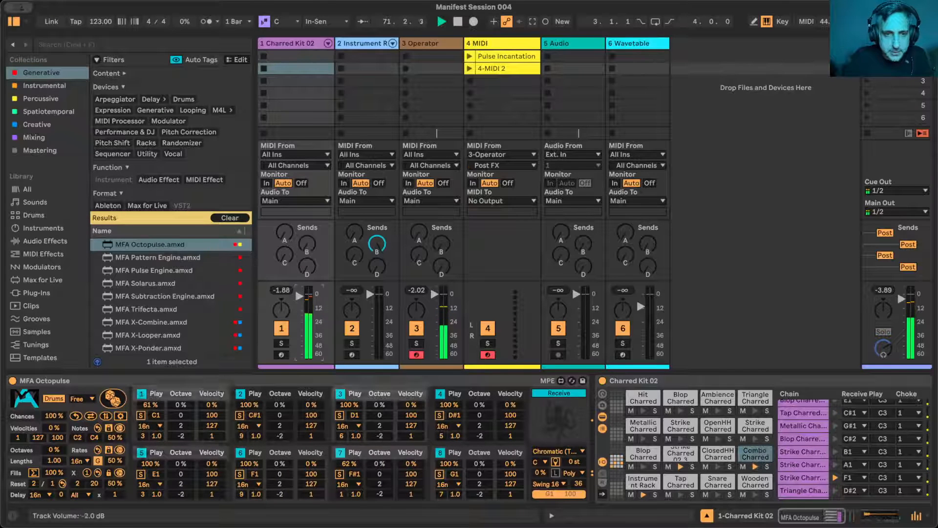
left_click_drag(56, 417, 56, 453)
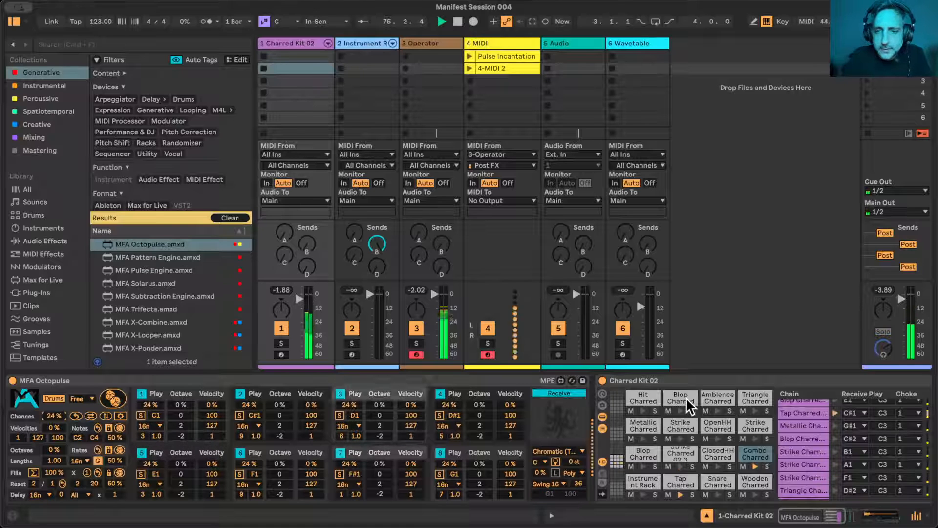
- Set the coarse tuning of Operator's oscillator B to 4
left_click(420, 42)
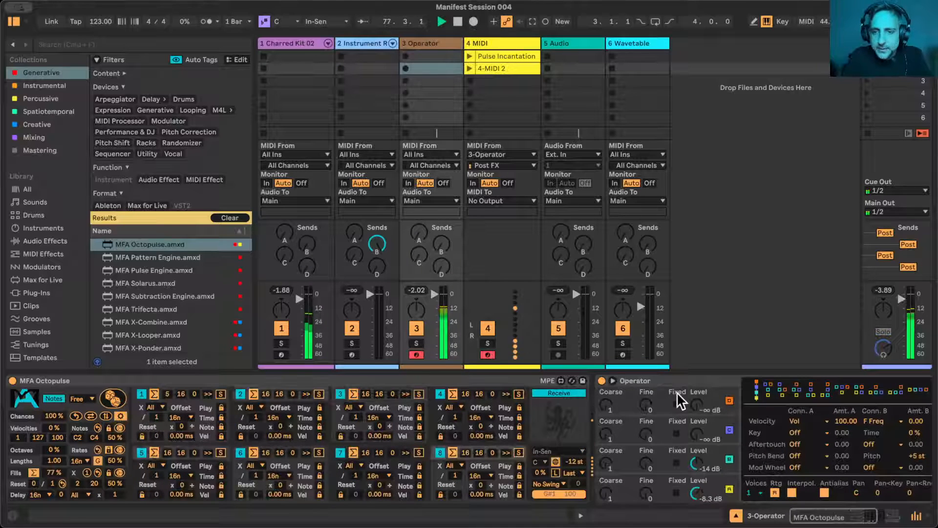
scroll(676, 397, "right", 5)
left_click(376, 454)
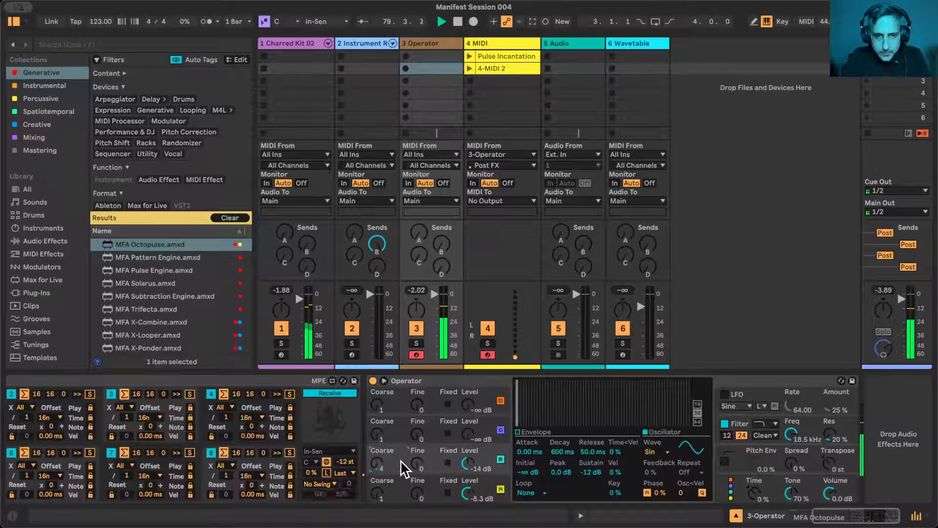
scroll(401, 459, "left", 5)
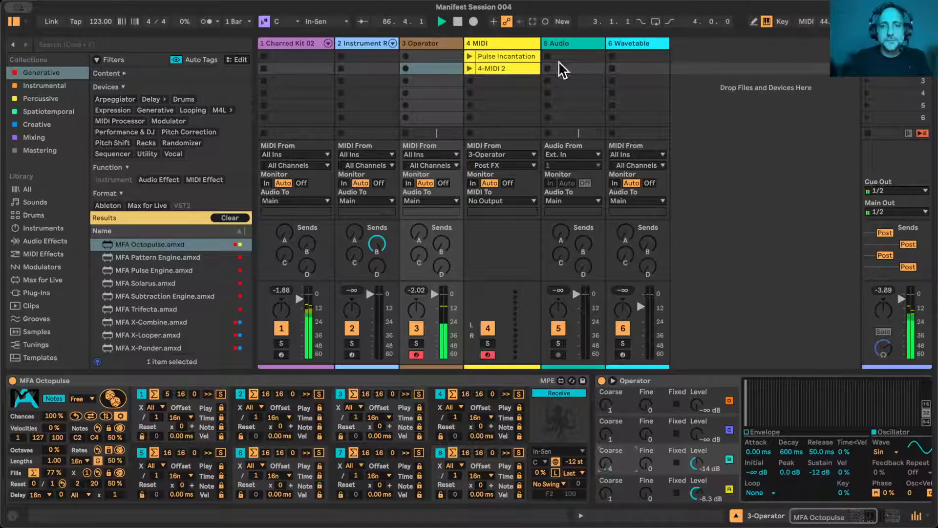
- Start recording into the MIDI track's third slot, set Octopulse's Fills to 88% and shift the computer keyboard's octave up and back down
left_click(470, 80)
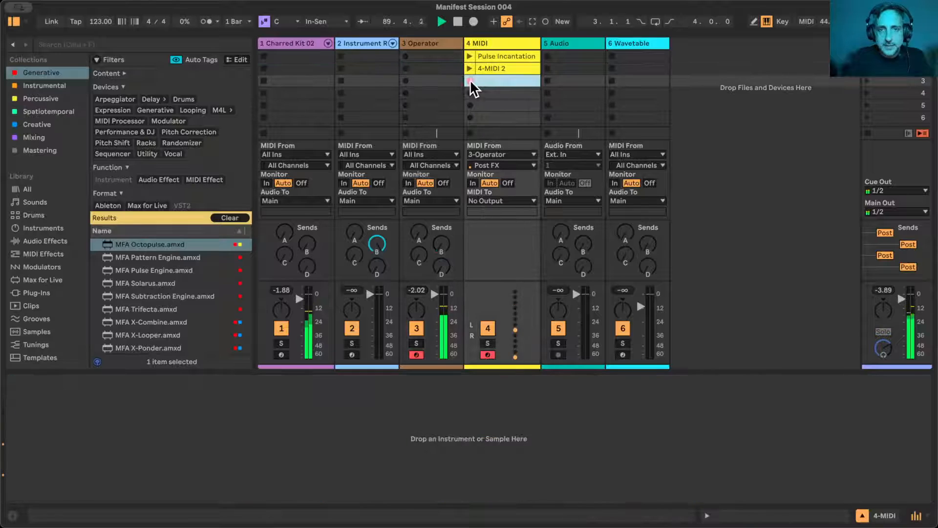
left_click(432, 42)
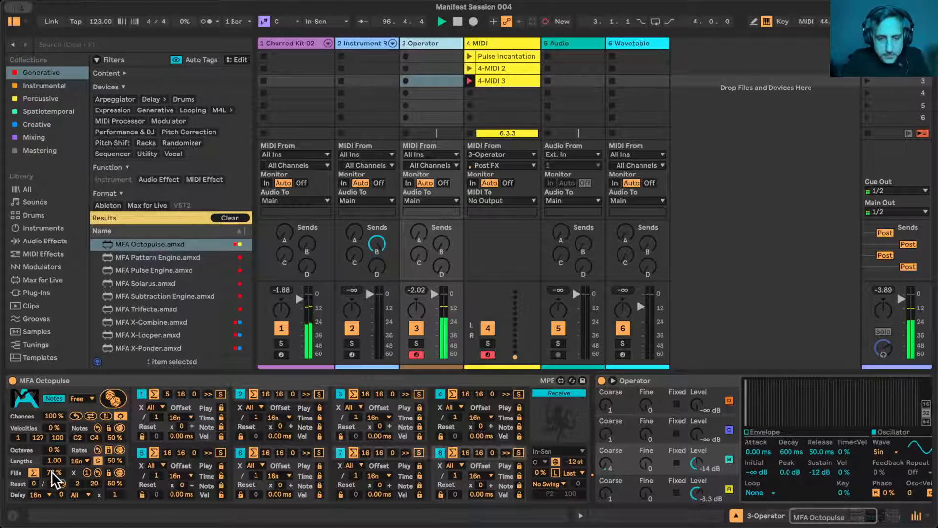
left_click_drag(53, 471, 53, 462)
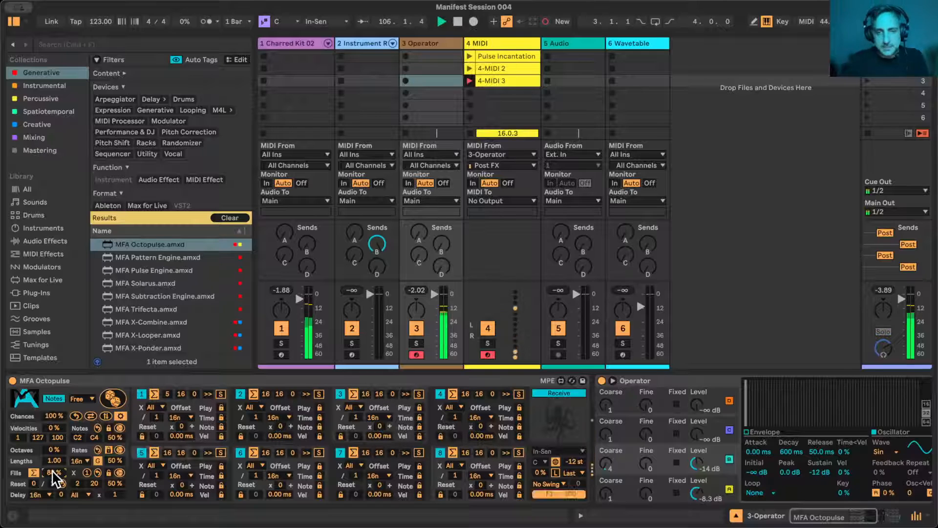
key("x")
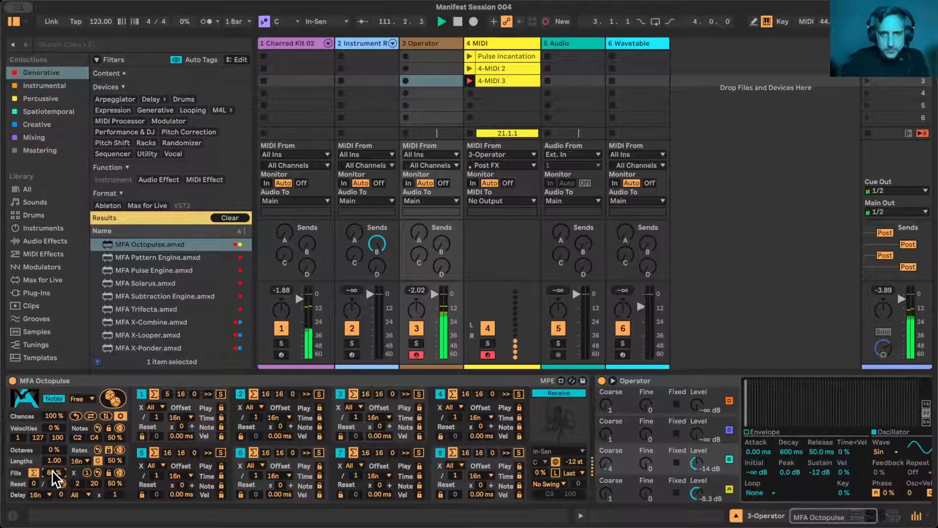
key("z")
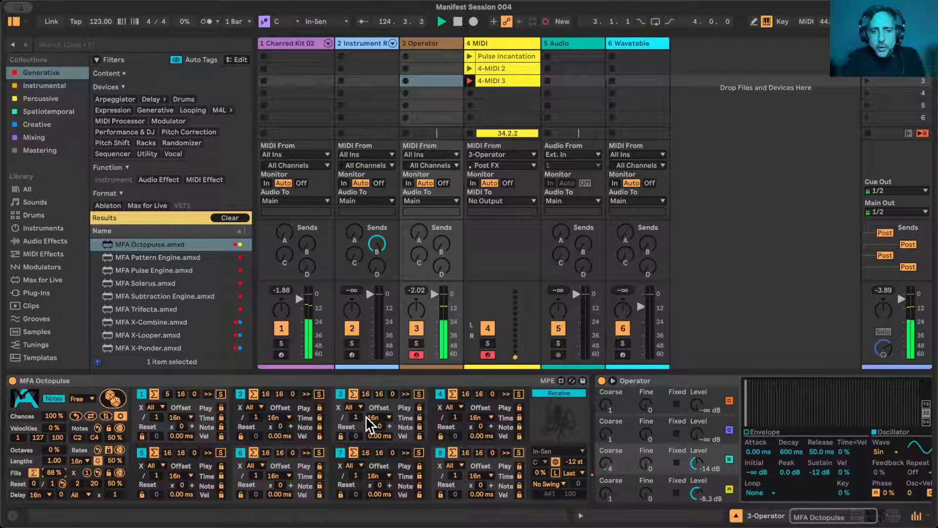
- Select Last as the note priority of the Operator track's Octopulse and shift the computer keyboard down two octaves
left_click(577, 473)
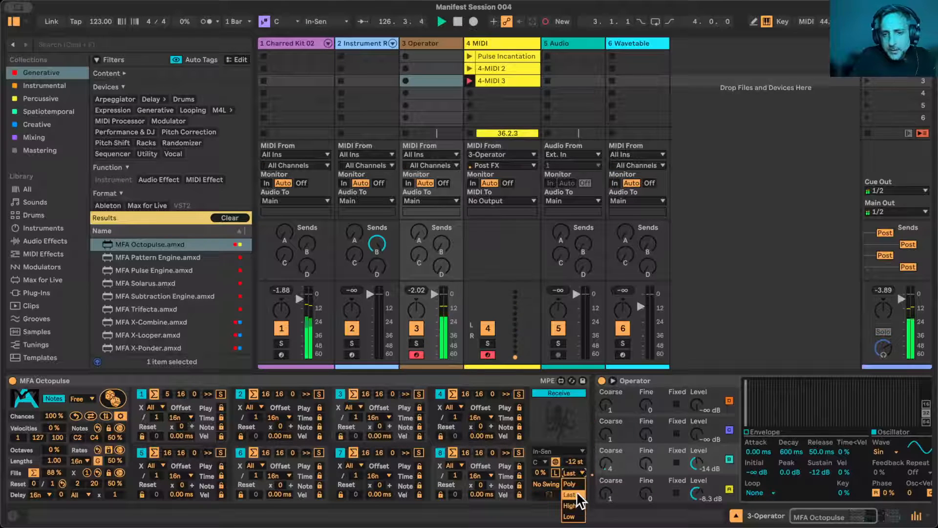
left_click(577, 491)
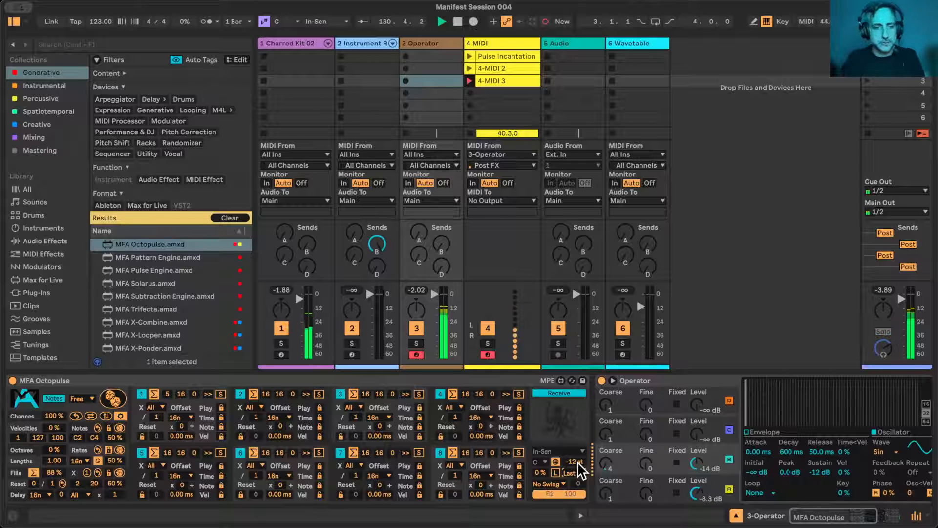
key("z")
key("z")
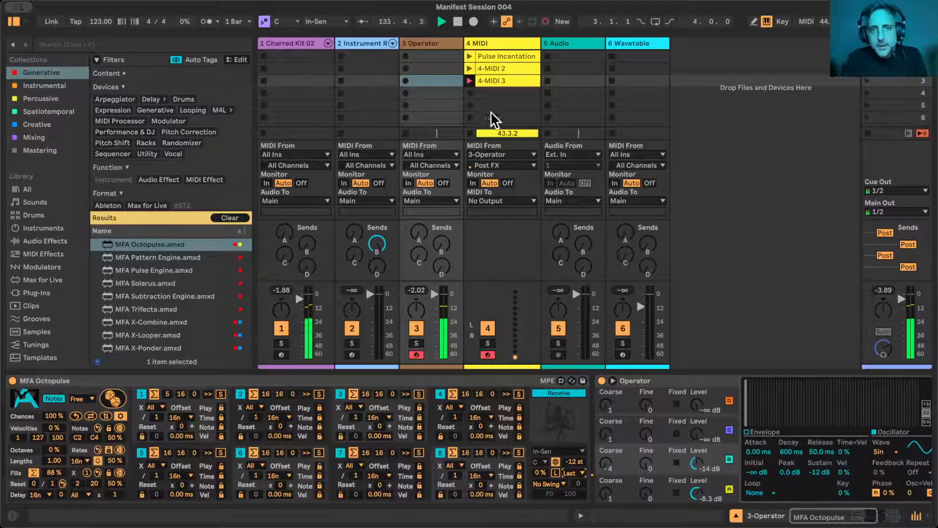
- End the recording into the MIDI track's third clip with its notes on view, and stop playback
left_click(497, 79)
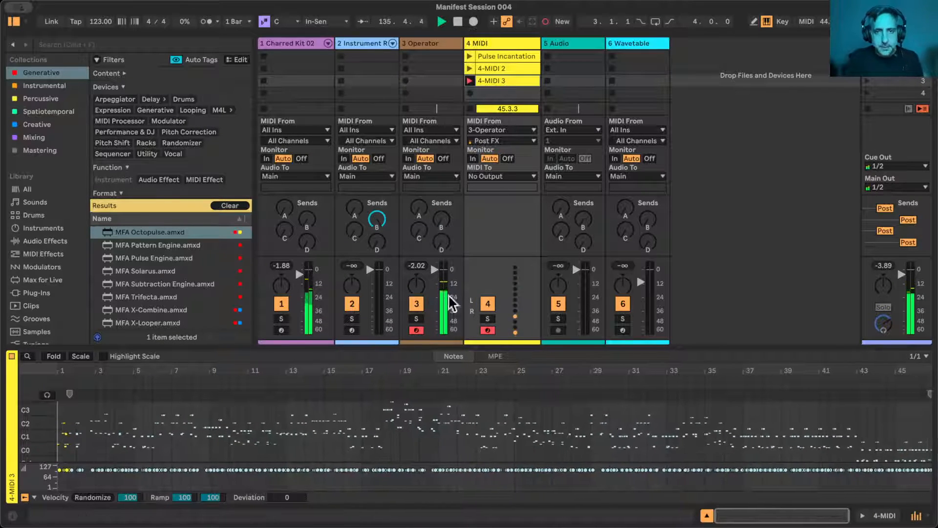
left_click(471, 109)
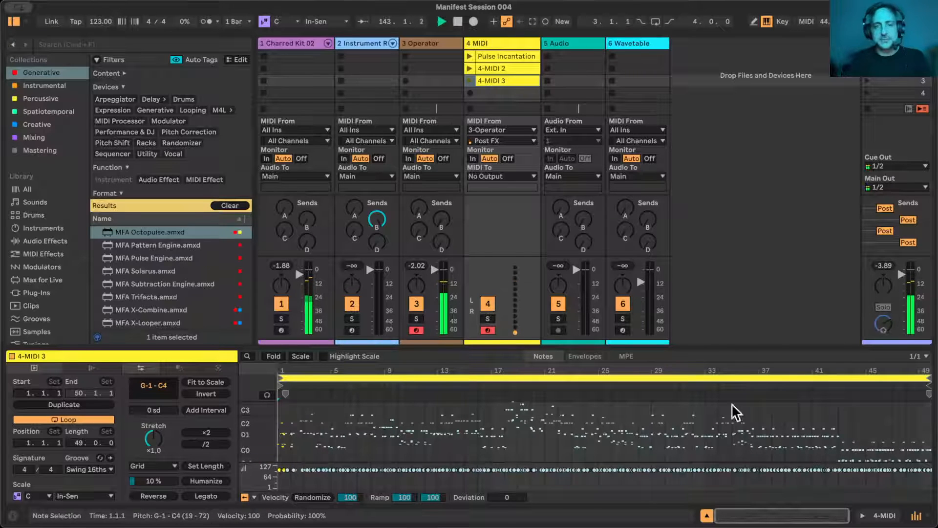
left_click(430, 45)
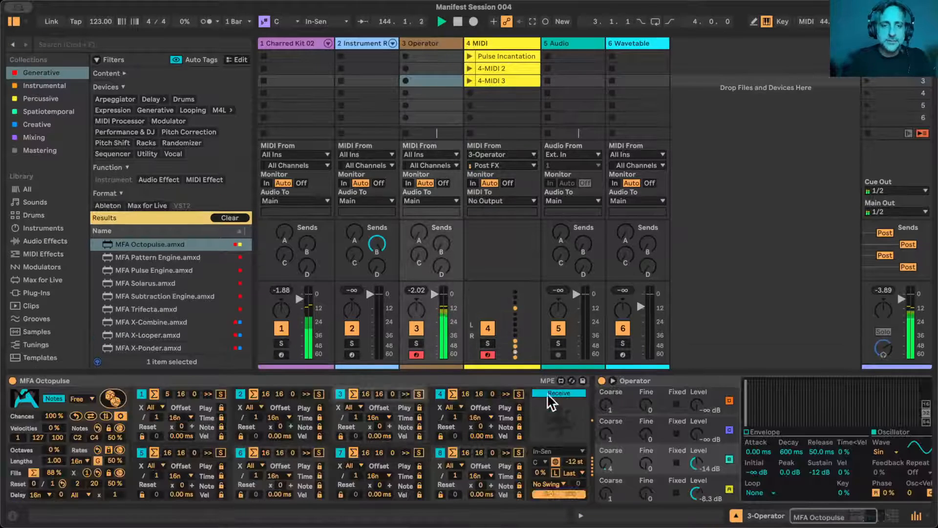
left_click(748, 219)
key("space")
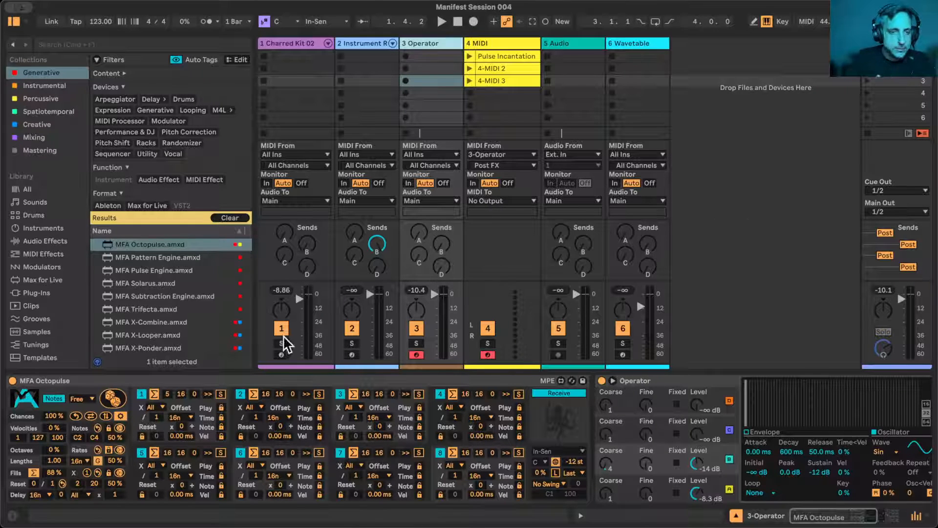
- Move the recorded 4-MIDI 3 clip into the Operator track's third slot and rename it Euclidean Transpose
double_click(266, 383)
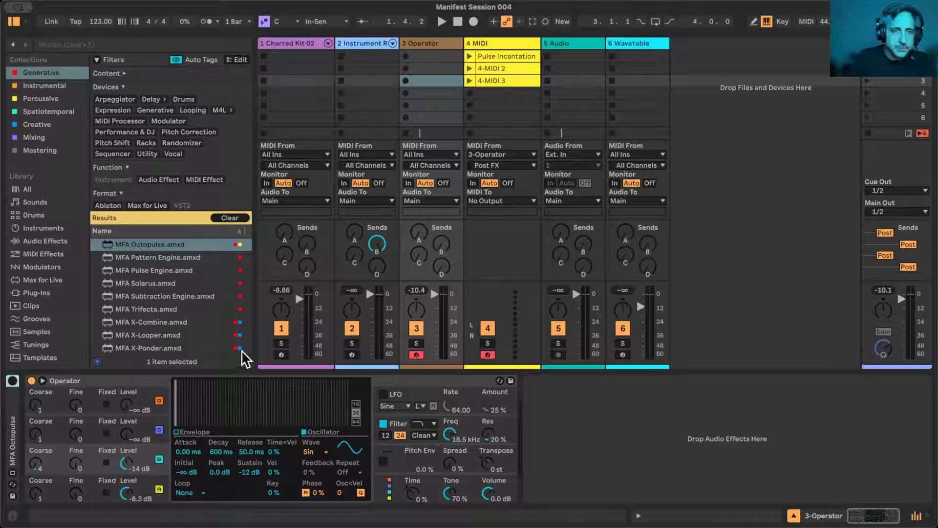
left_click_drag(511, 80, 441, 87)
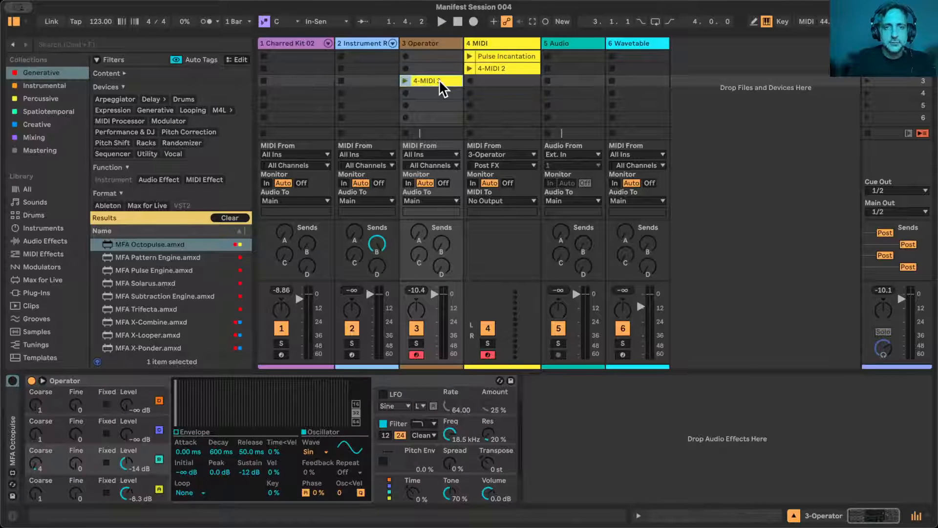
key("super+r")
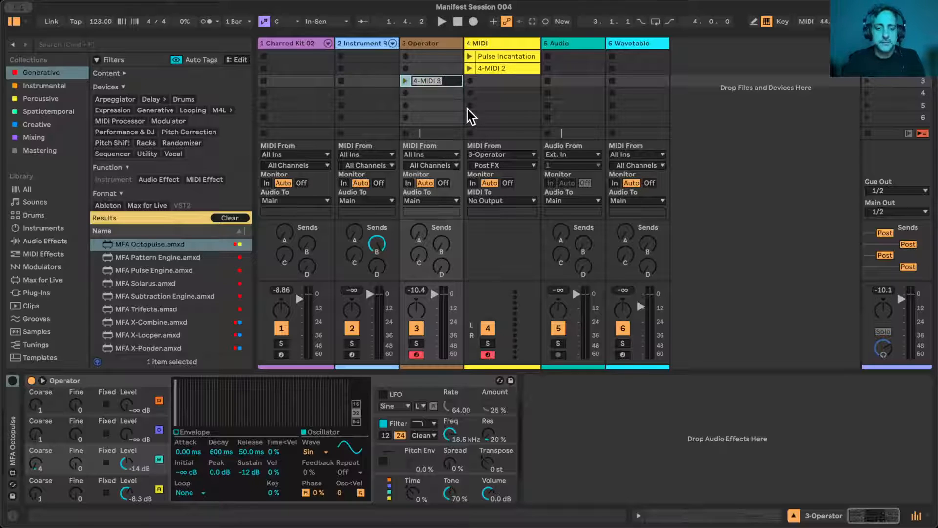
type("Euclidean Tra")
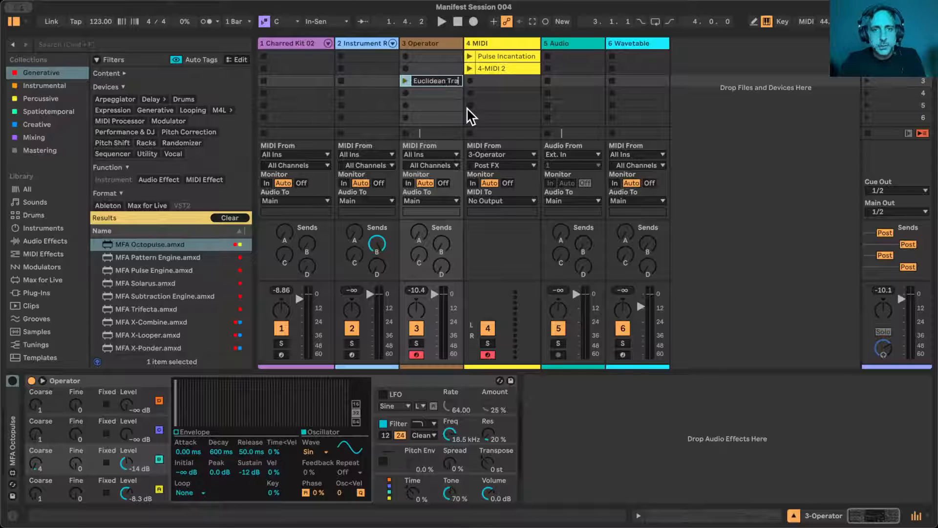
type("n")
key("Return")
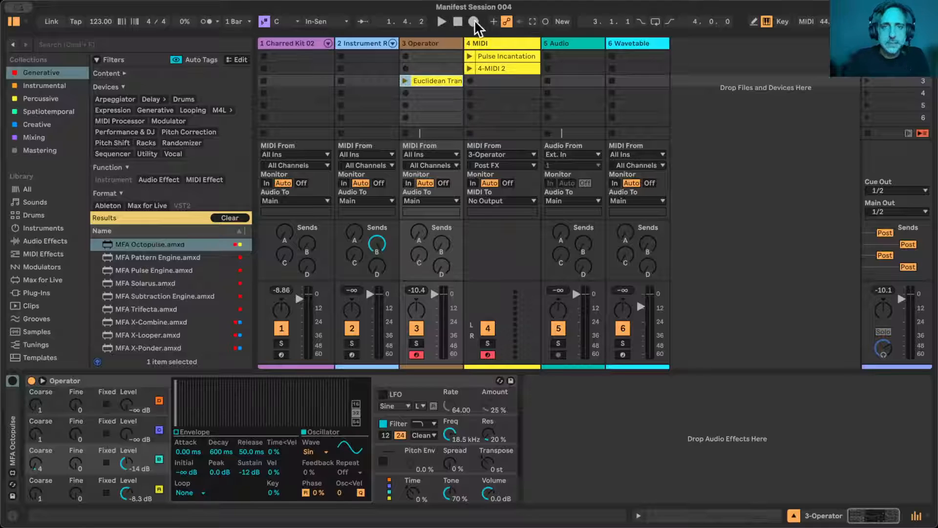
- Widen the Operator track and assign its track color to its clips
left_click_drag(463, 43, 485, 40)
right_click(458, 45)
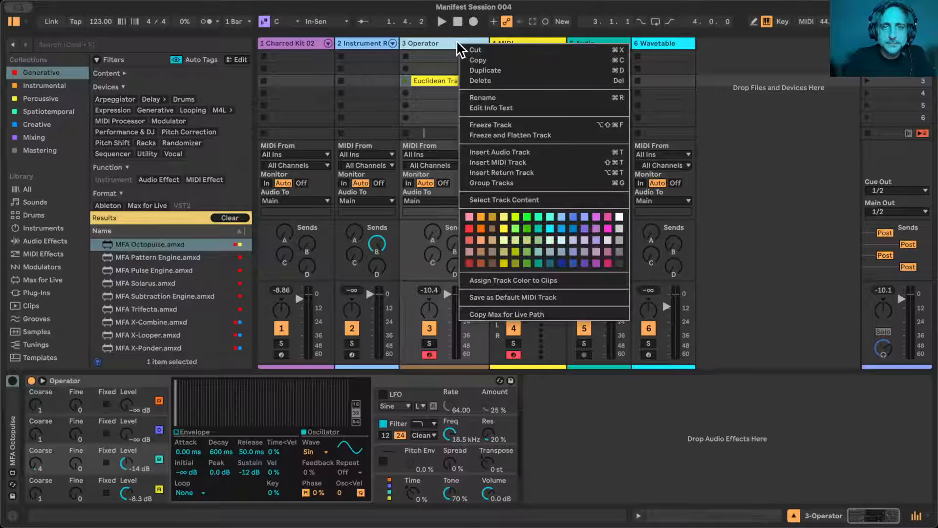
left_click(494, 281)
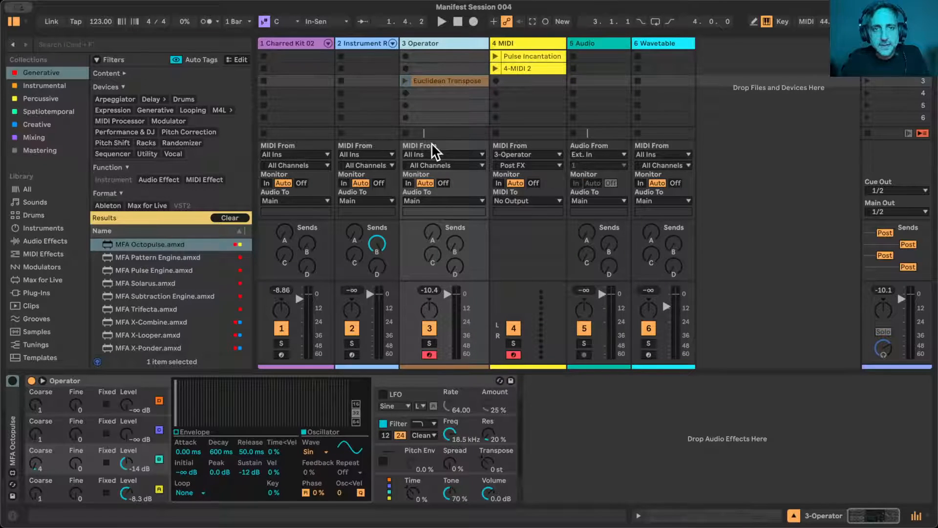
- Launch the Euclidean Transpose clip on the Operator track and open its notes
left_click(405, 81)
left_click(429, 79)
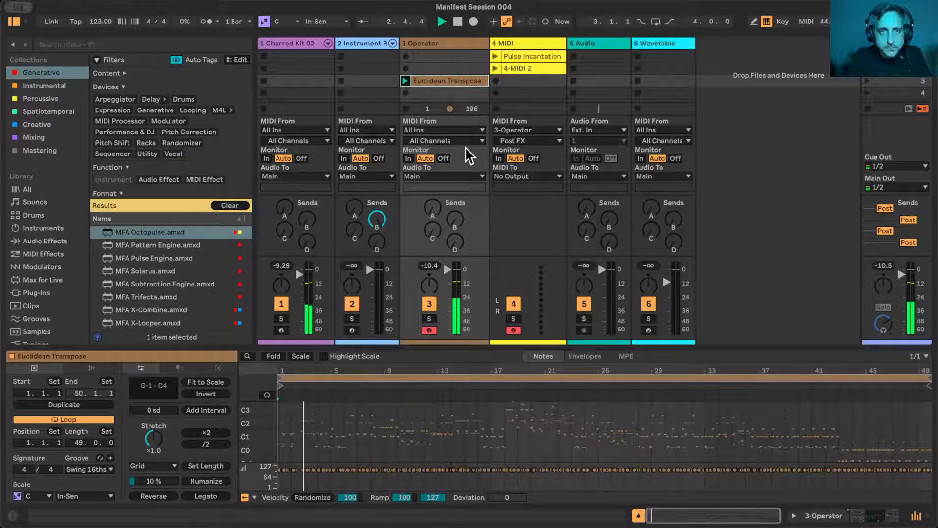
- Set the Chances of the Charred Kit track's Octopulse to 36%, trying 21% and 100% along the way
left_click(292, 44)
double_click(292, 44)
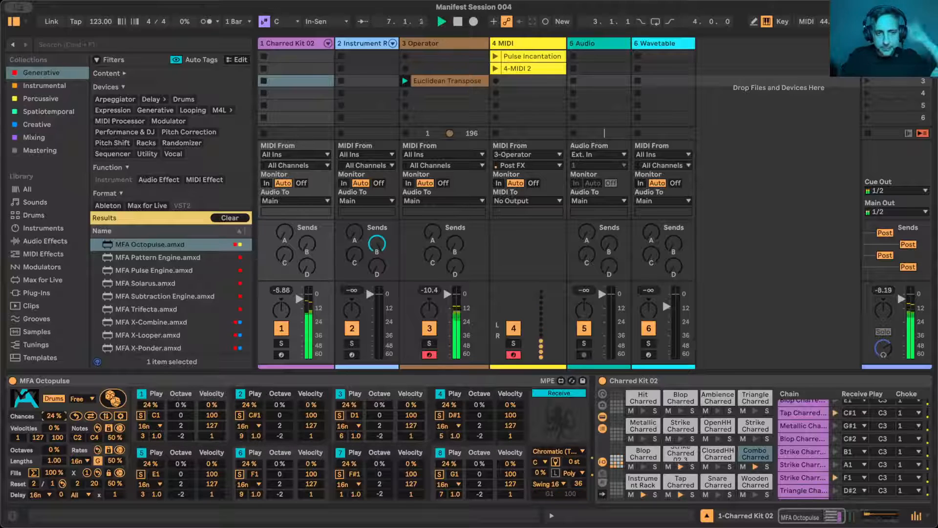
left_click_drag(53, 416, 54, 417)
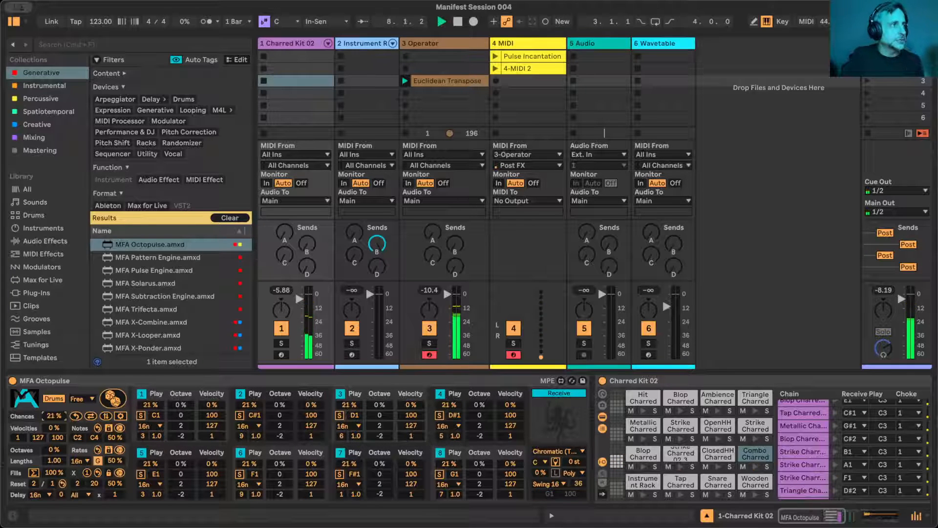
double_click(57, 416)
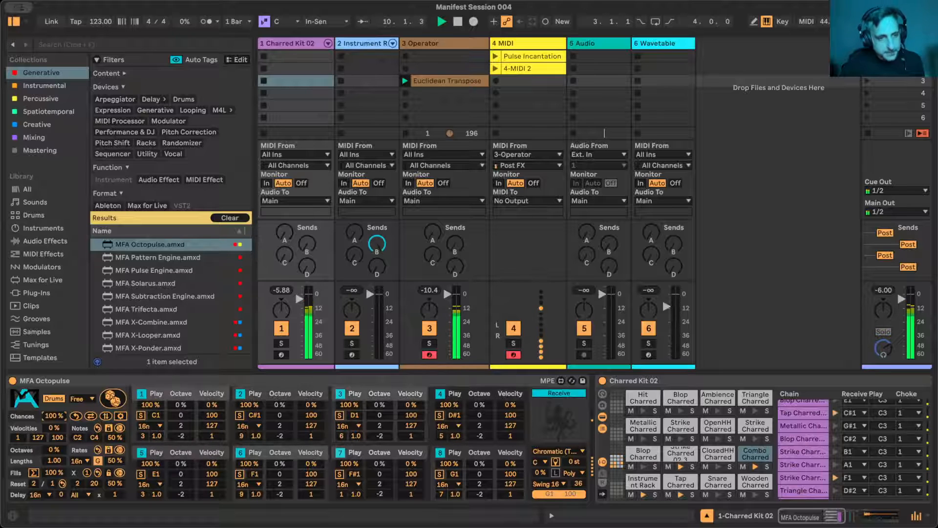
left_click_drag(54, 416, 54, 447)
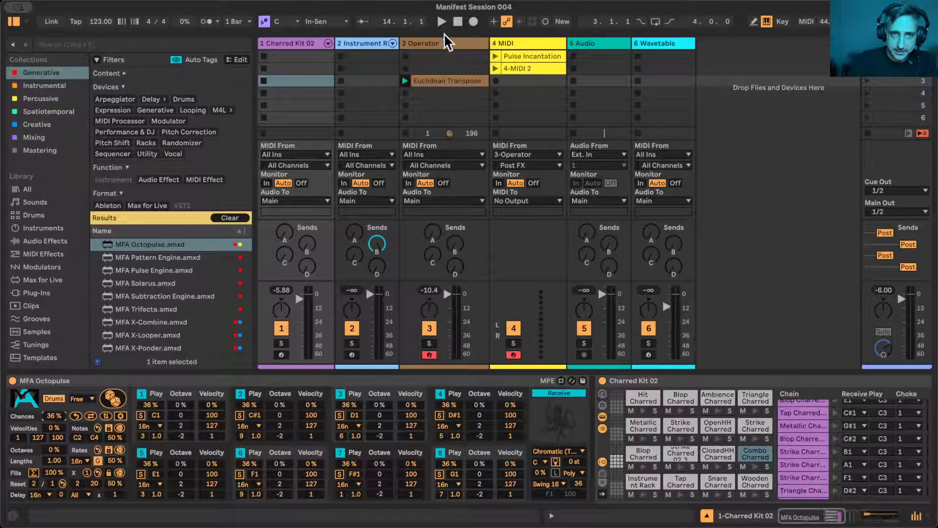
- Widen the Instrument Rack track and play the Charred Kit drums with the Operator track's clip stopped
left_click_drag(398, 43, 412, 42)
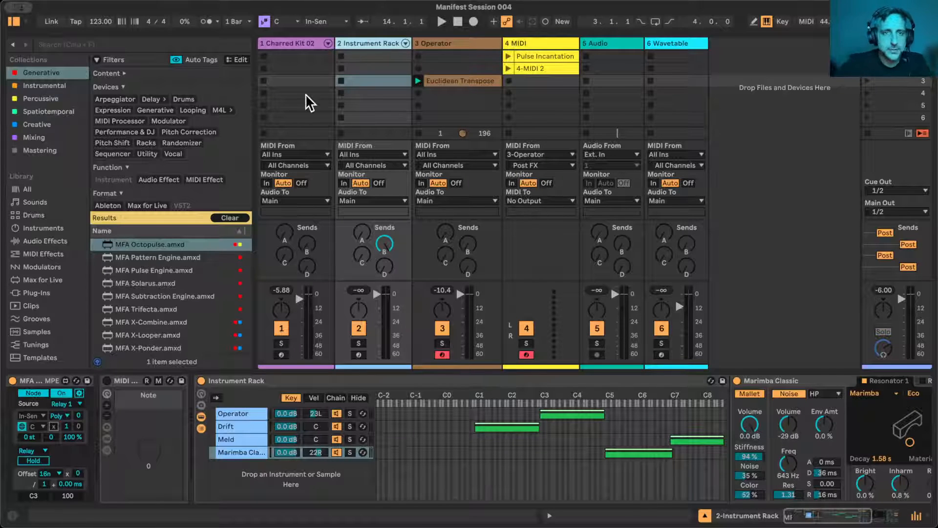
left_click(297, 41)
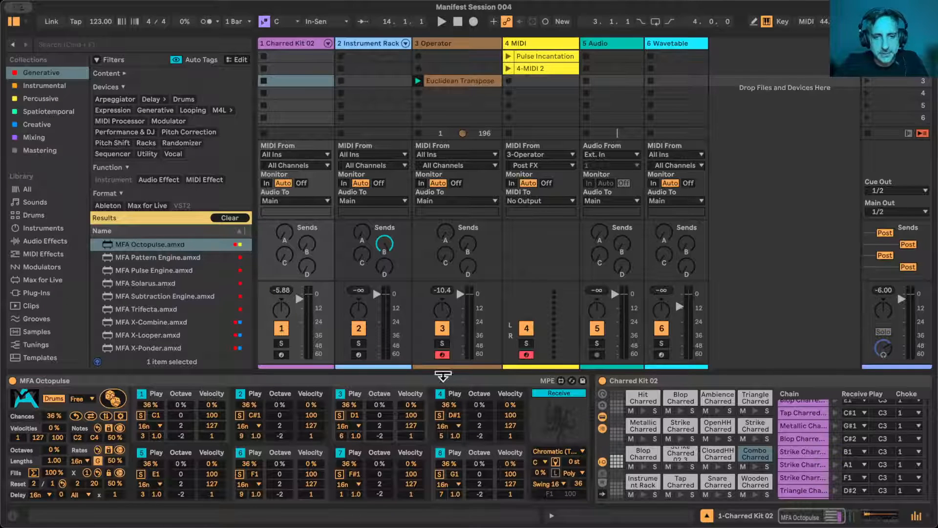
left_click(418, 133)
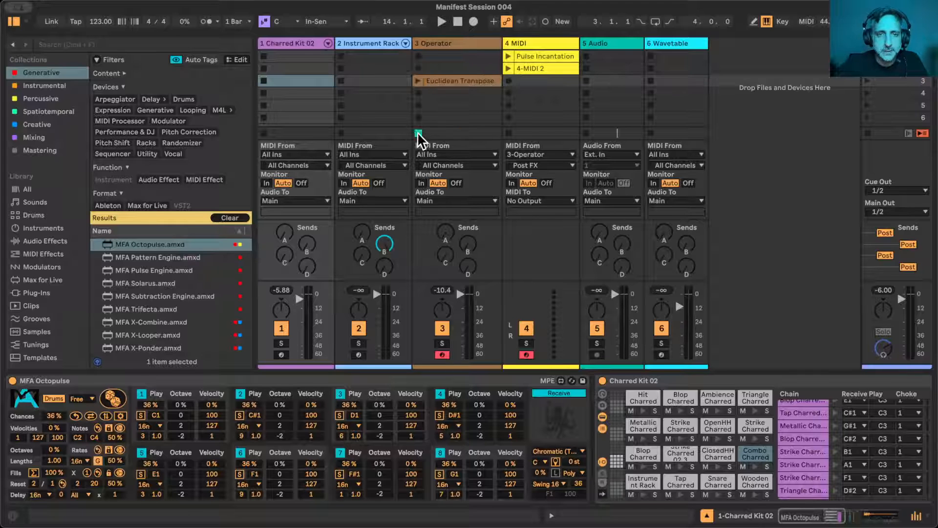
key("space")
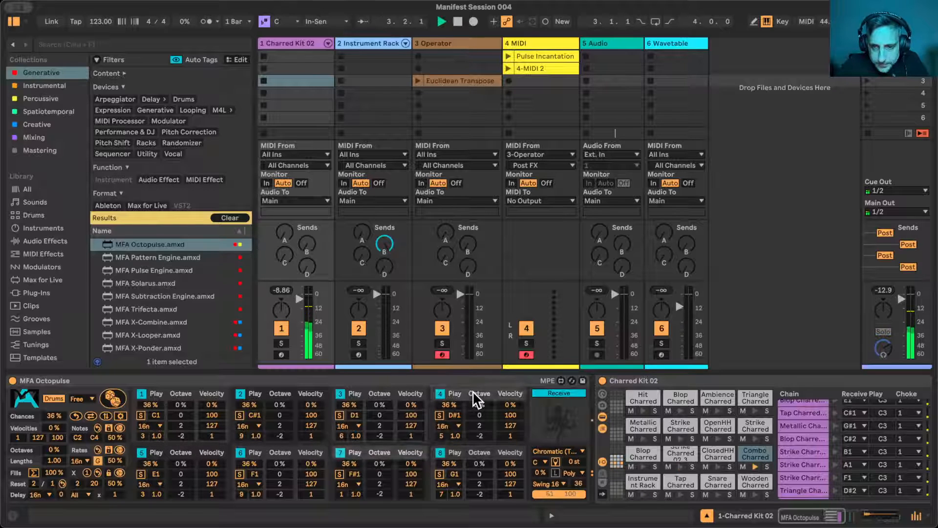
- Find and audition the Strike Charred pad on F1 in the Charred Kit drum rack, and restart playback
left_click(681, 459)
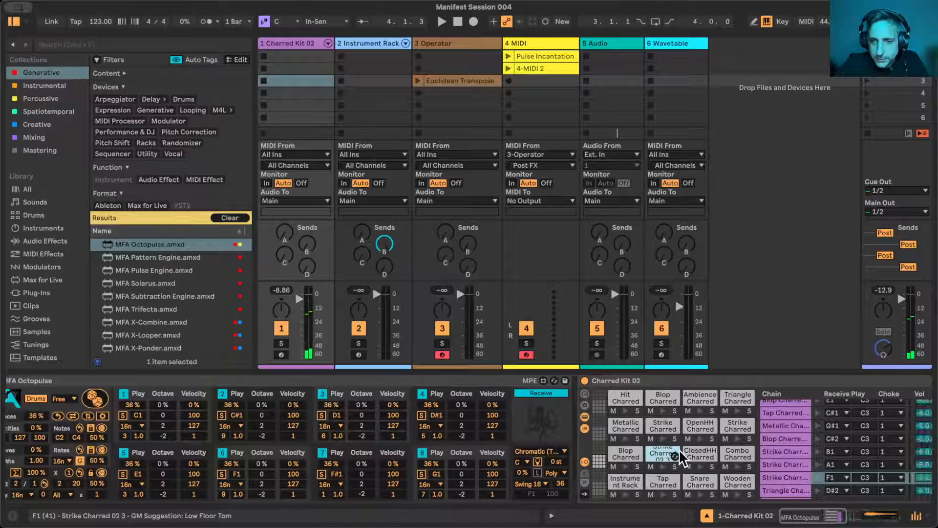
scroll(421, 459, "left", 5)
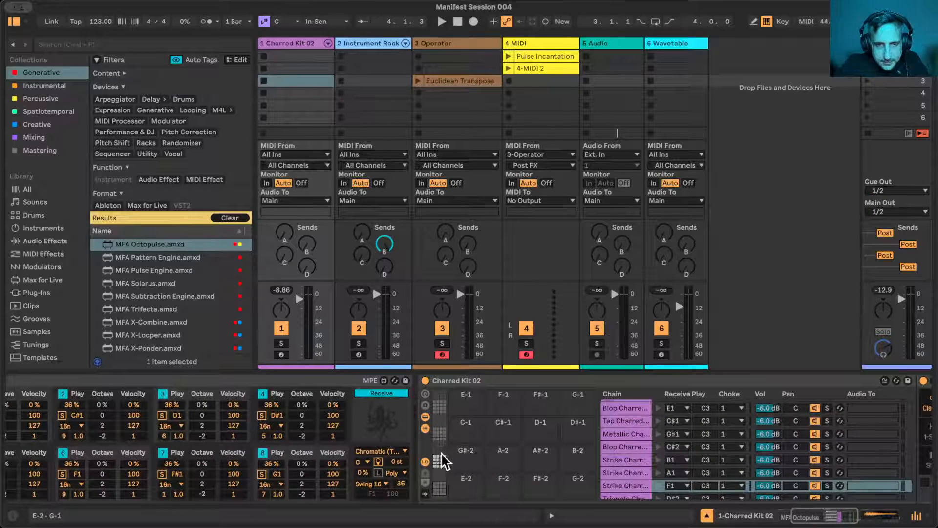
left_click(440, 458)
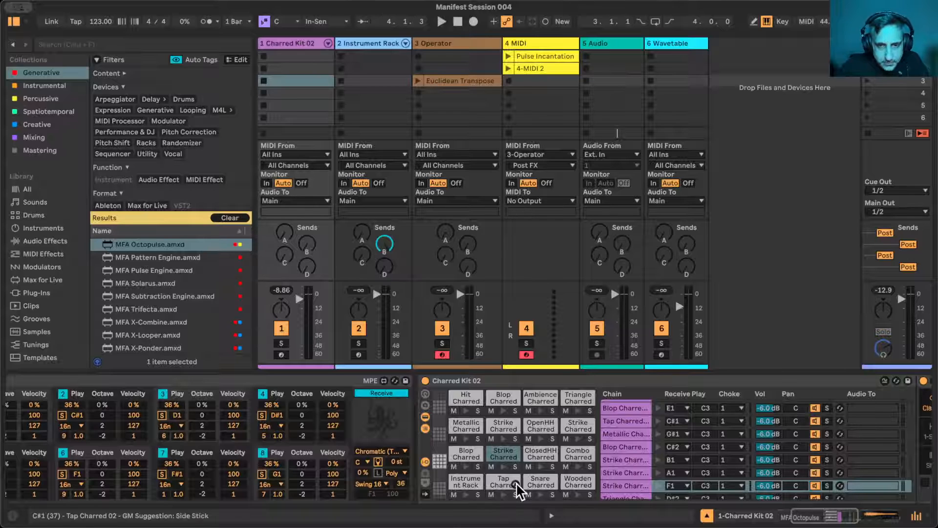
left_click(503, 465)
key("space")
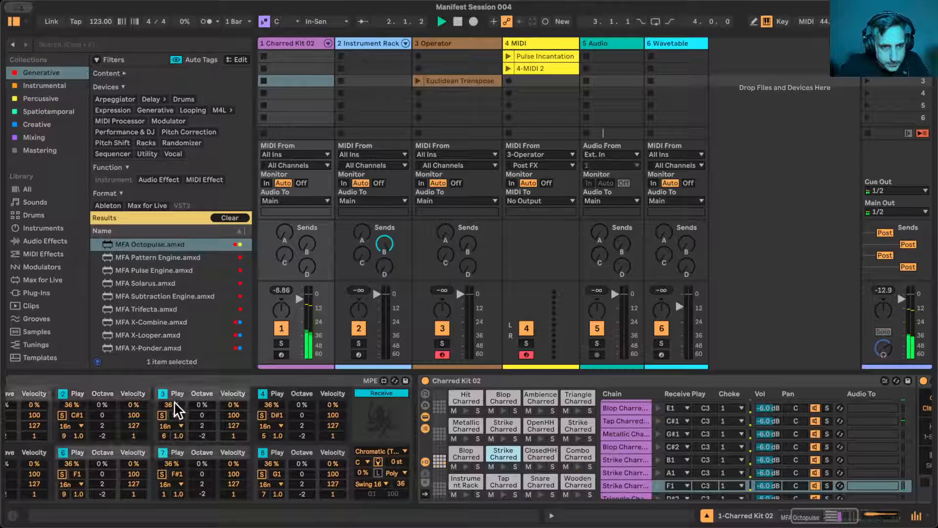
- Lower the play chance in the Charred Kit's Octopulse to 28% for lane 3 and 17% for lane 4
left_click_drag(175, 403, 175, 408)
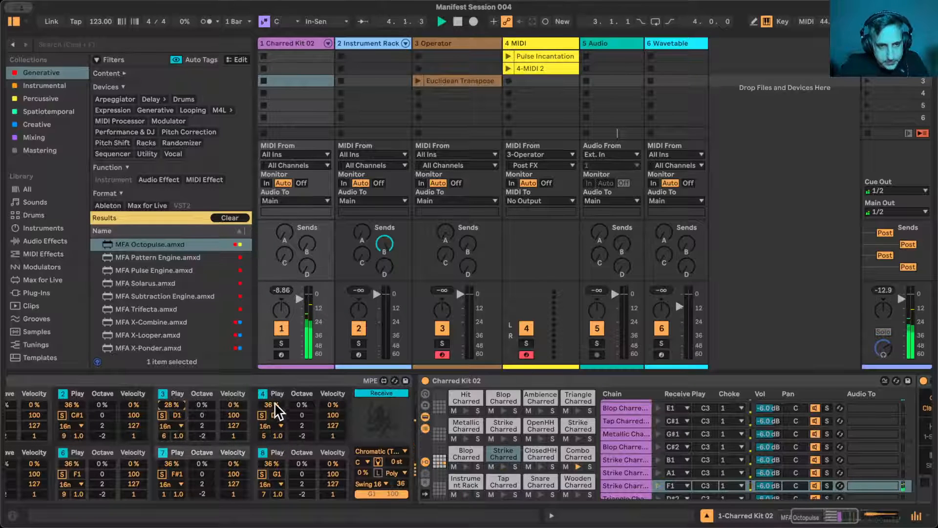
left_click_drag(273, 410, 272, 418)
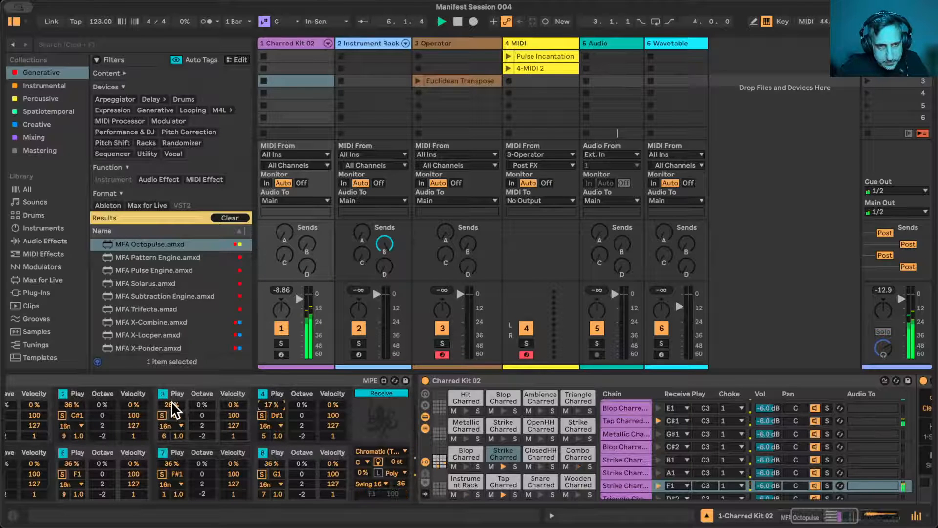
scroll(174, 409, "left", 5)
scroll(174, 406, "left", 2)
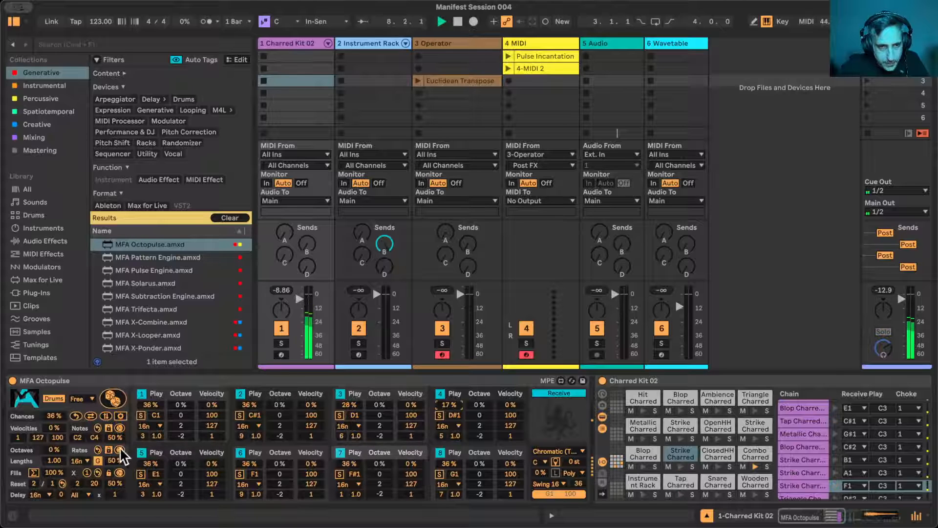
- Set the play chance in the Charred Kit's Octopulse to 32% for lane 5 and 34% for lanes 3 and 4
left_click_drag(142, 495, 153, 467)
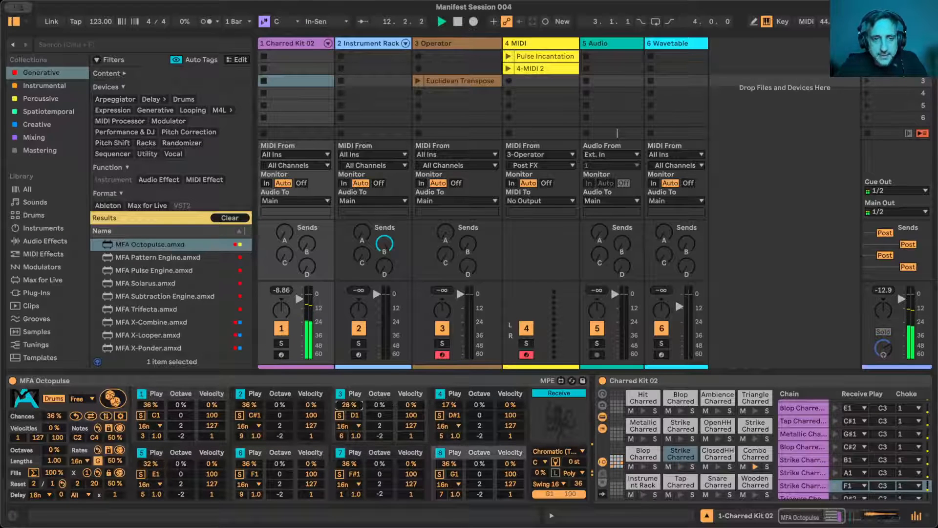
left_click_drag(348, 405, 348, 401)
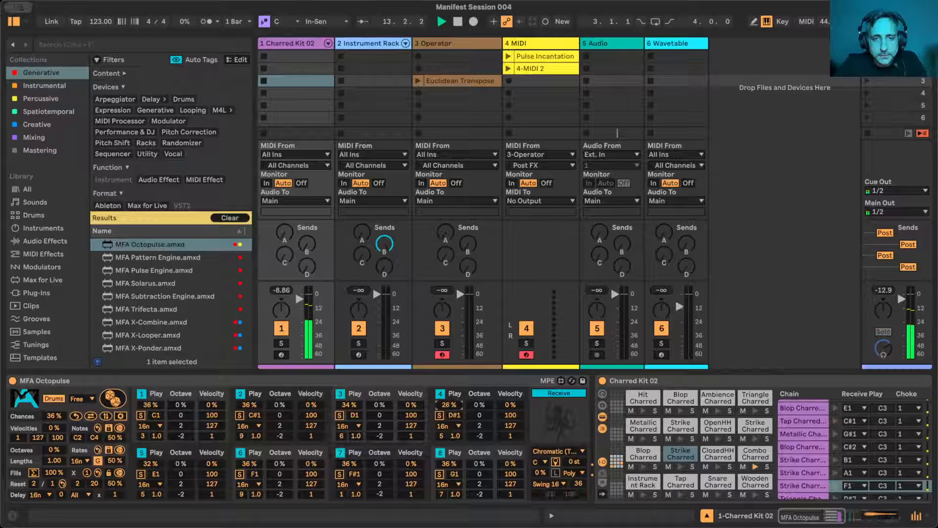
left_click_drag(447, 405, 447, 401)
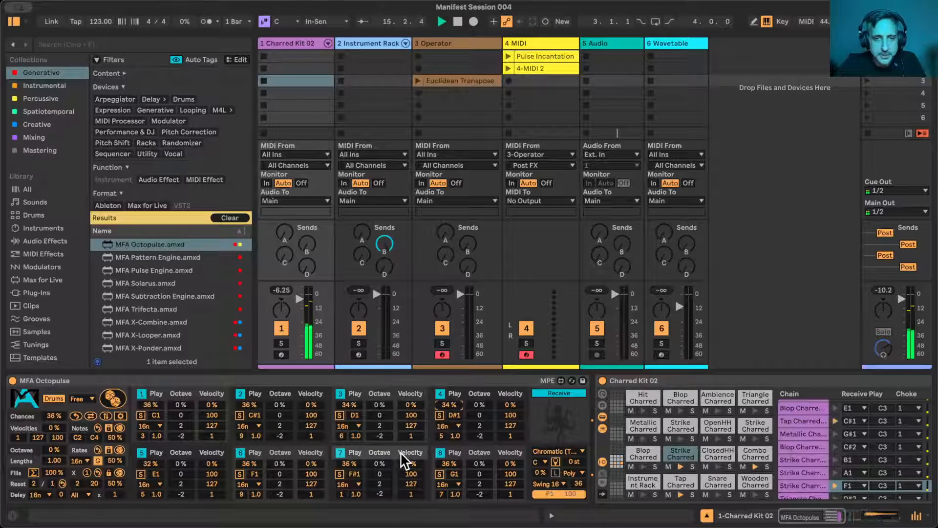
- Enable the sampler filter on the F1 Strike Charred pad, set frequency to 1.98 kHz and resonance to 24%, and stop playback
scroll(497, 432, "right", 5)
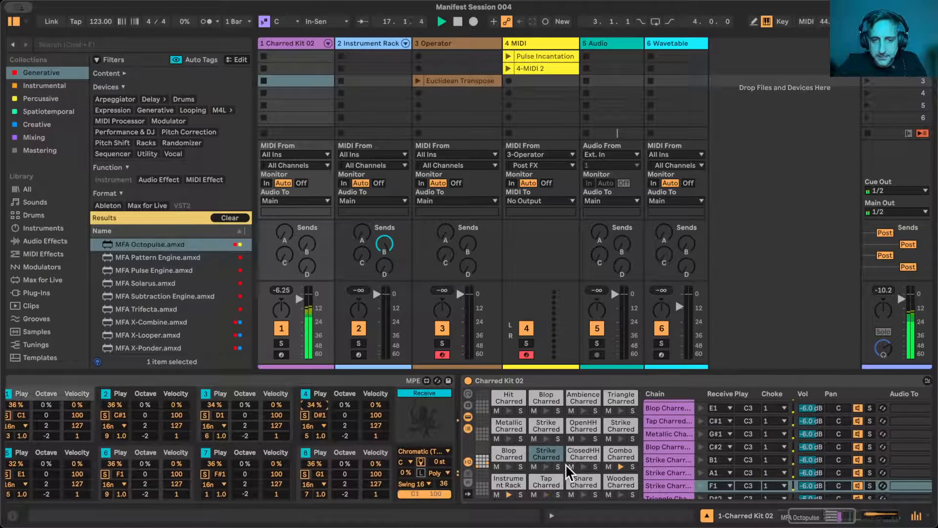
left_click(544, 450)
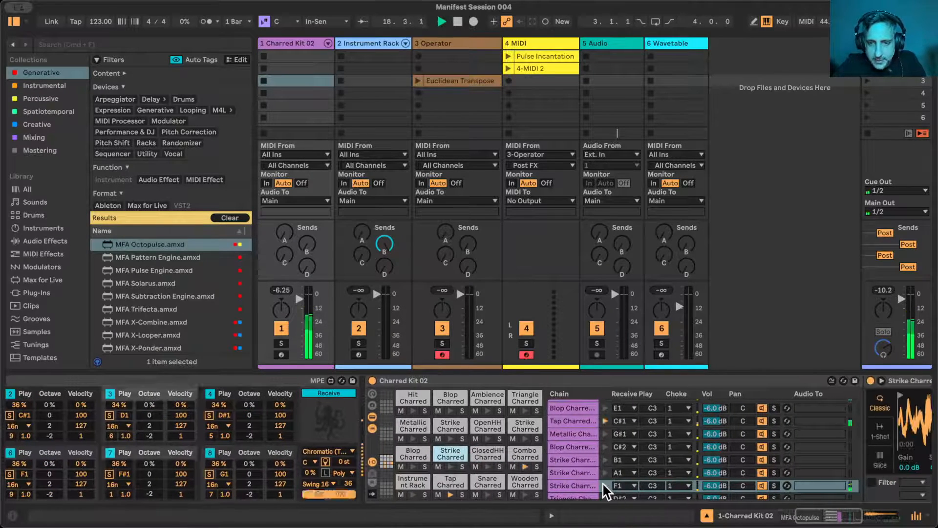
left_click(580, 484)
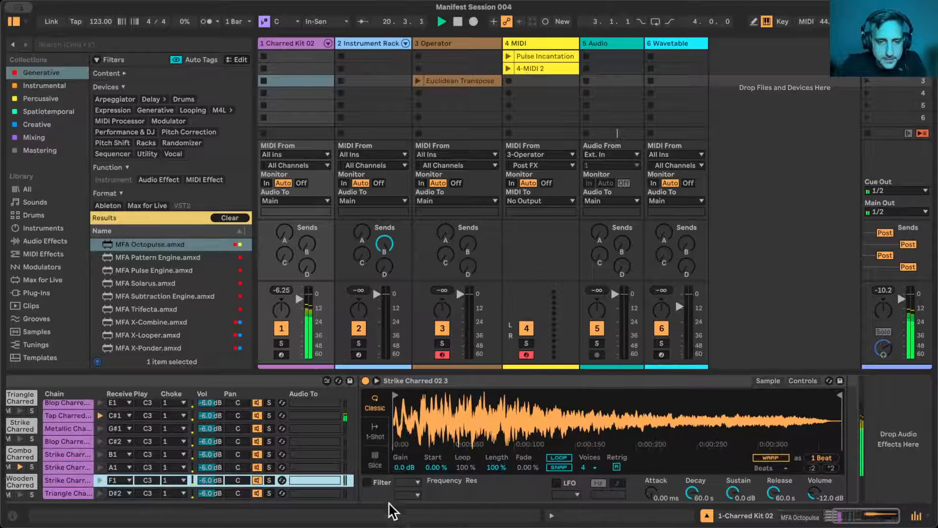
left_click(366, 482)
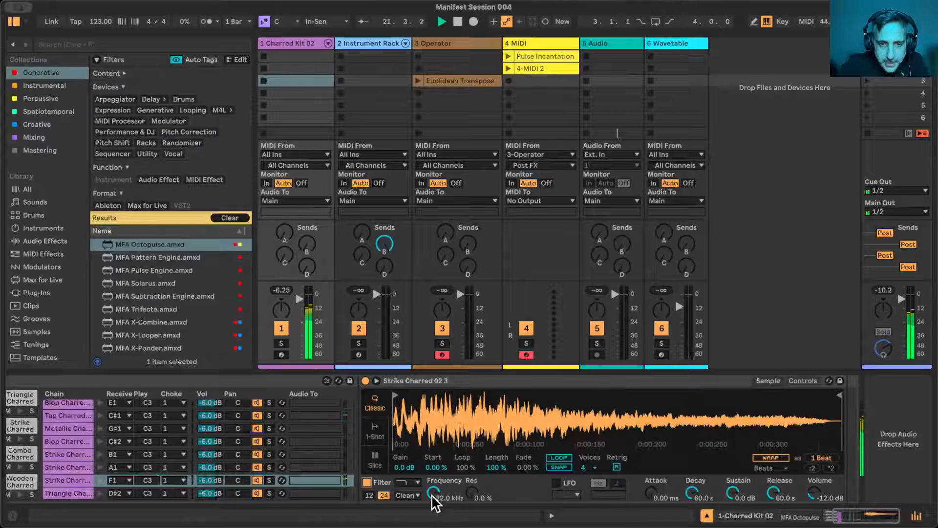
left_click_drag(433, 494, 433, 509)
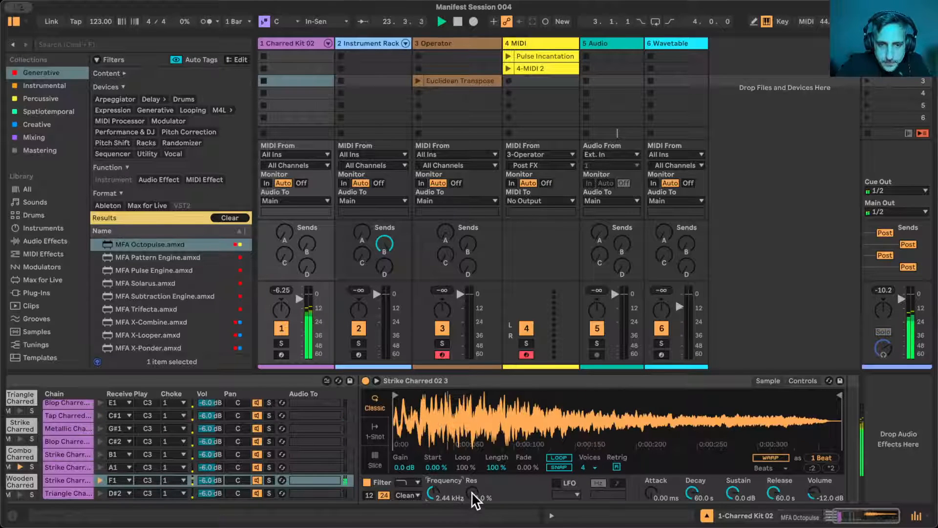
left_click_drag(472, 492, 472, 479)
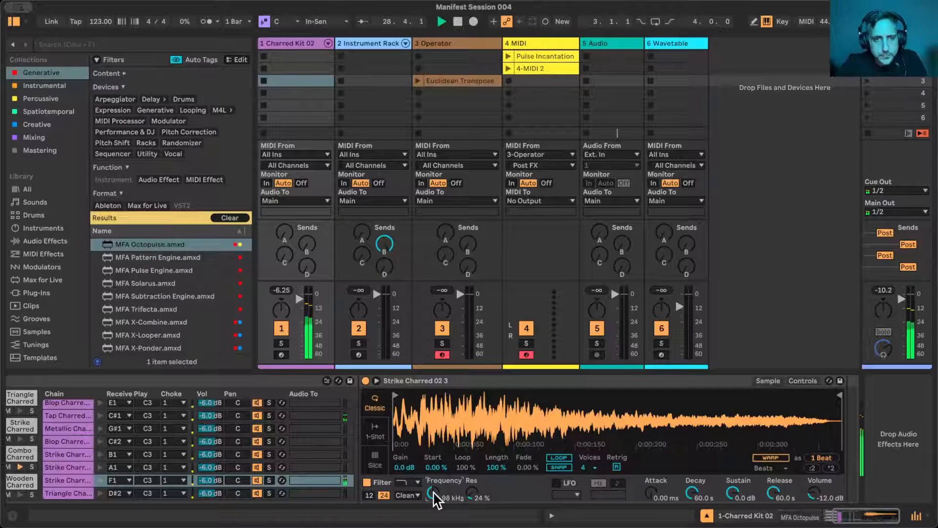
key("space")
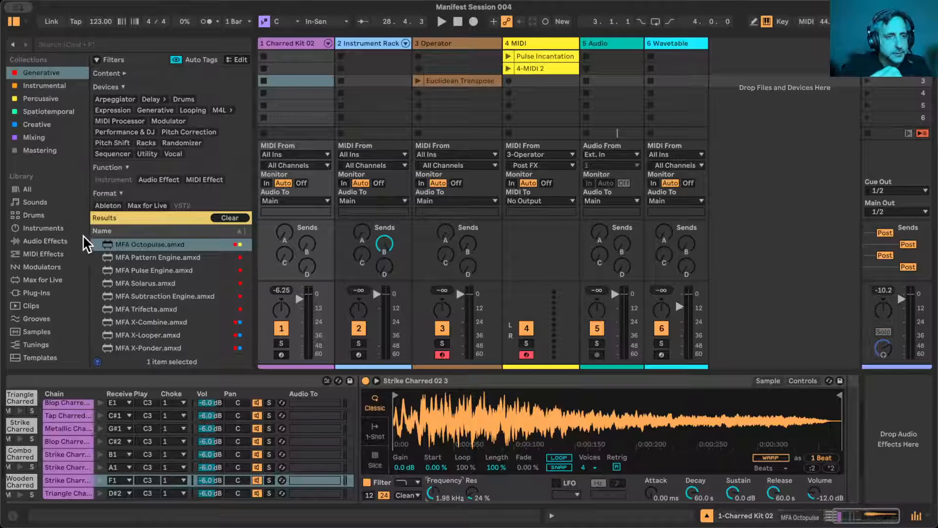
- Modulate the F1 Strike Charred pad's filter frequency by 24% with a new MFA MIDI S&H Pro device during playback
scroll(165, 327, "up", 5)
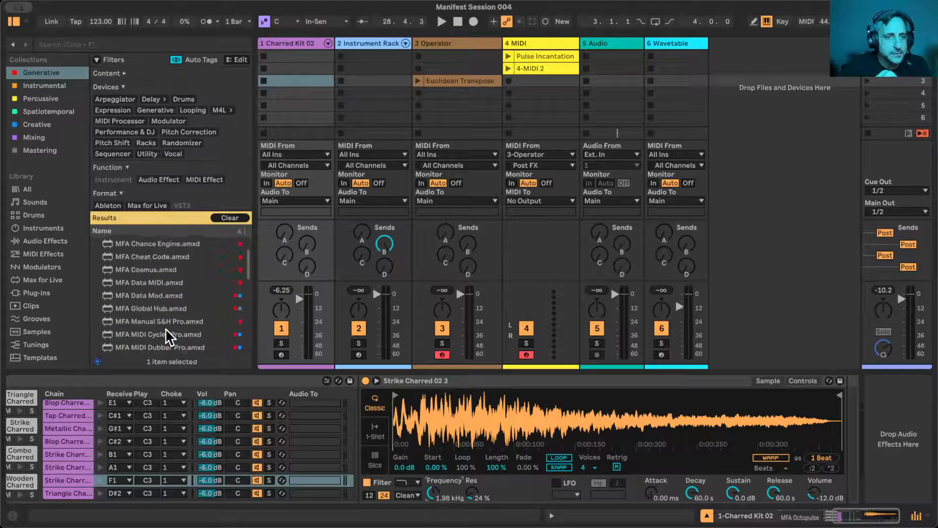
scroll(165, 328, "down", 6)
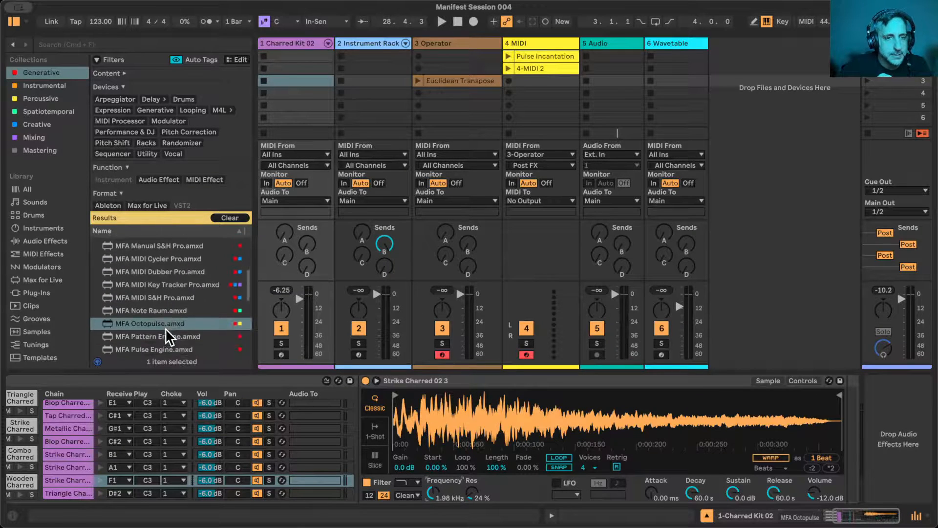
left_click_drag(151, 292, 103, 488)
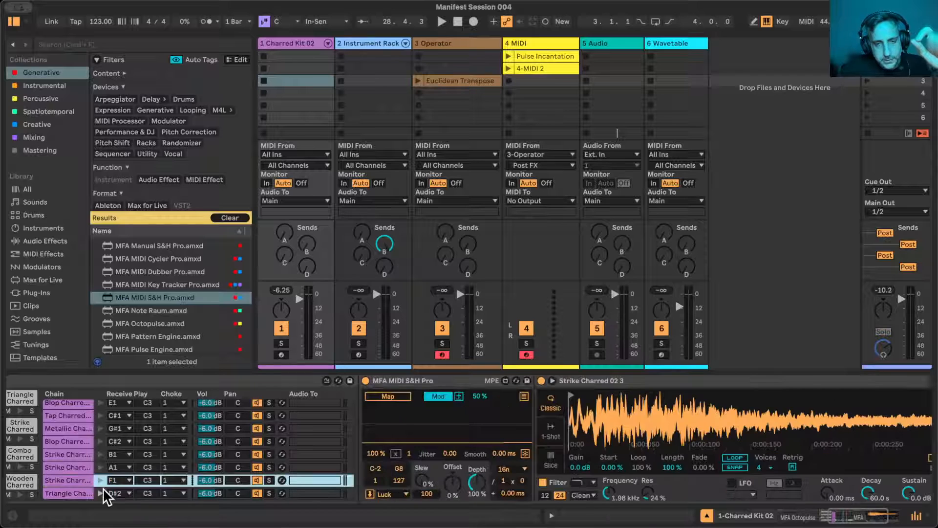
left_click(394, 394)
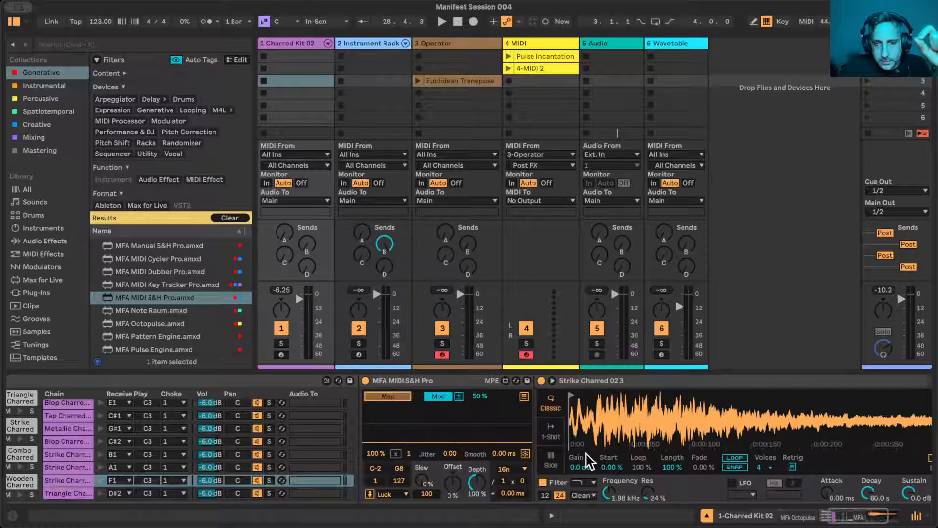
left_click(610, 492)
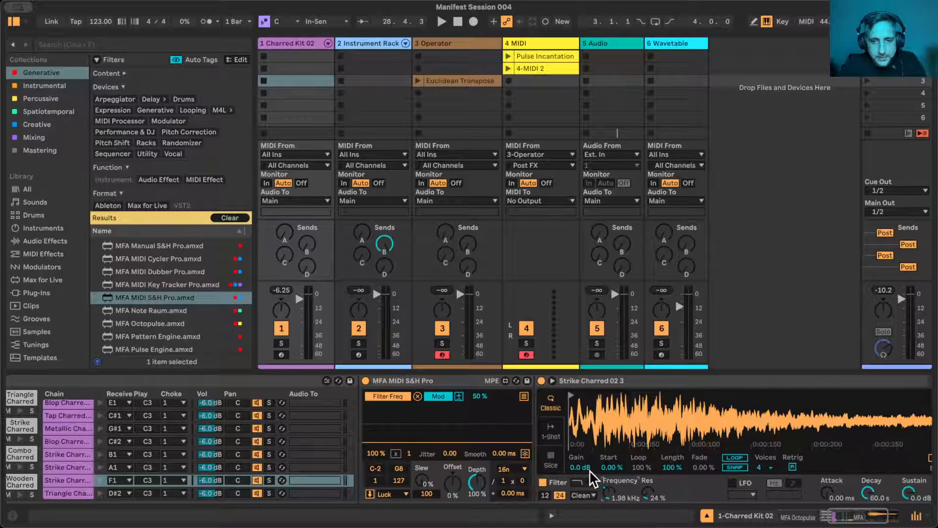
key("space")
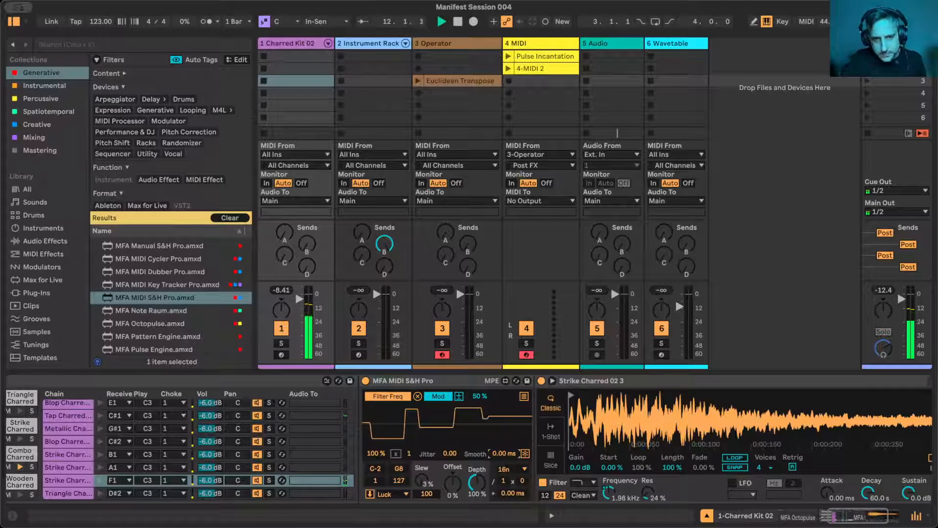
left_click_drag(481, 398, 482, 410)
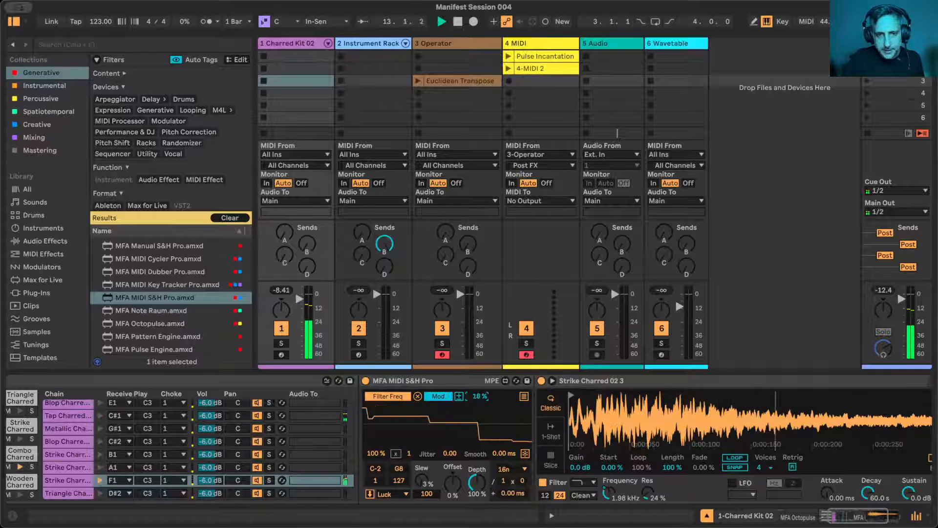
- Enable a high-pass filter on the G1 Combo Charred pad's sampler with frequency 507 Hz and resonance 24%
scroll(438, 418, "left", 10)
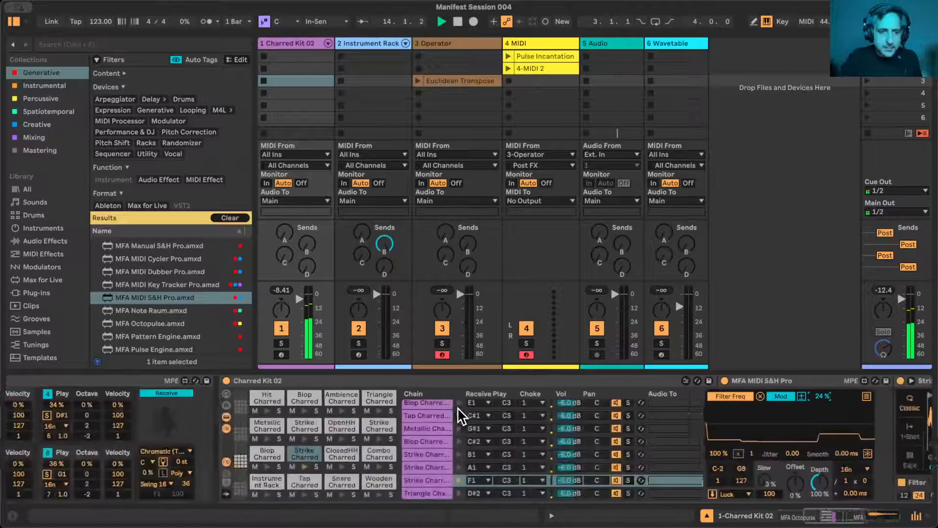
scroll(438, 419, "left", 10)
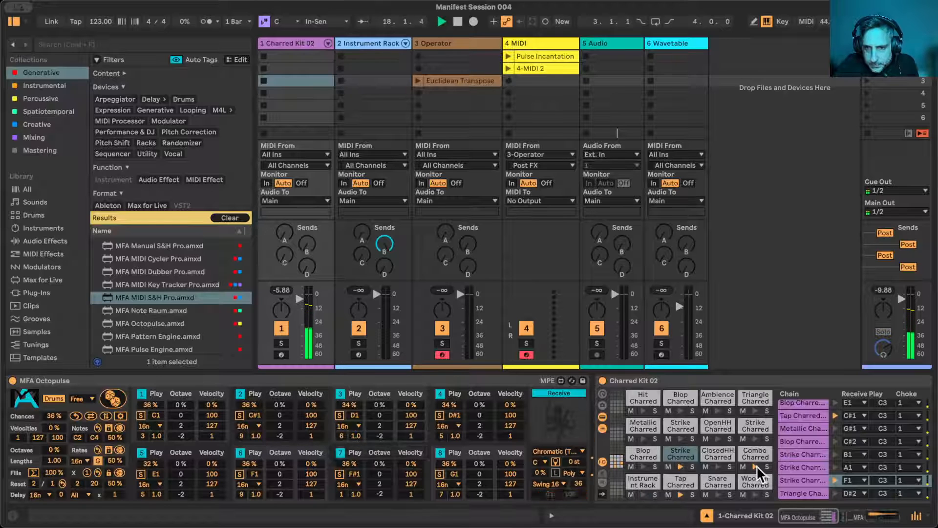
left_click(749, 447)
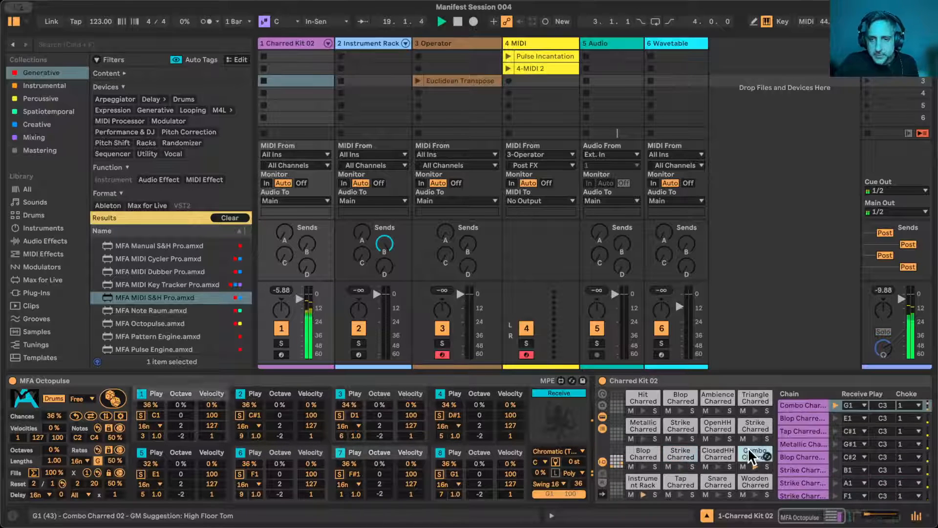
scroll(801, 464, "right", 5)
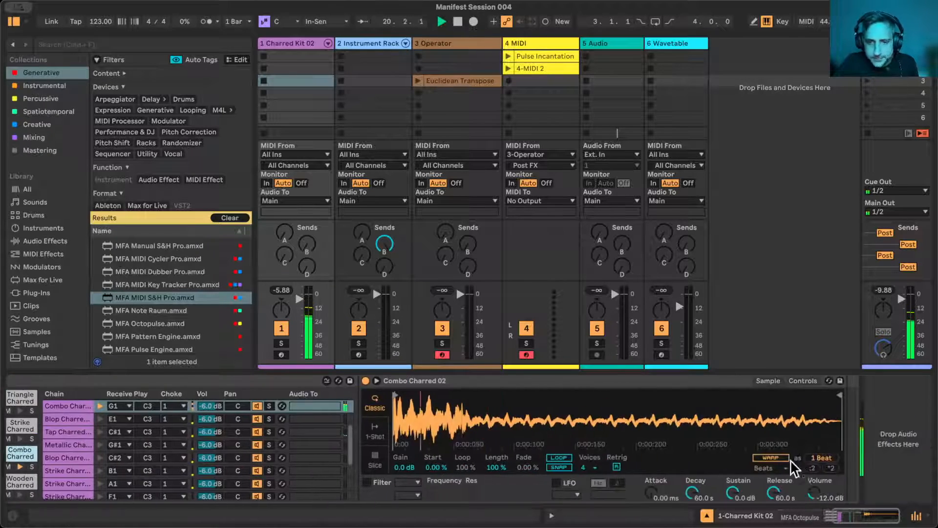
left_click(366, 482)
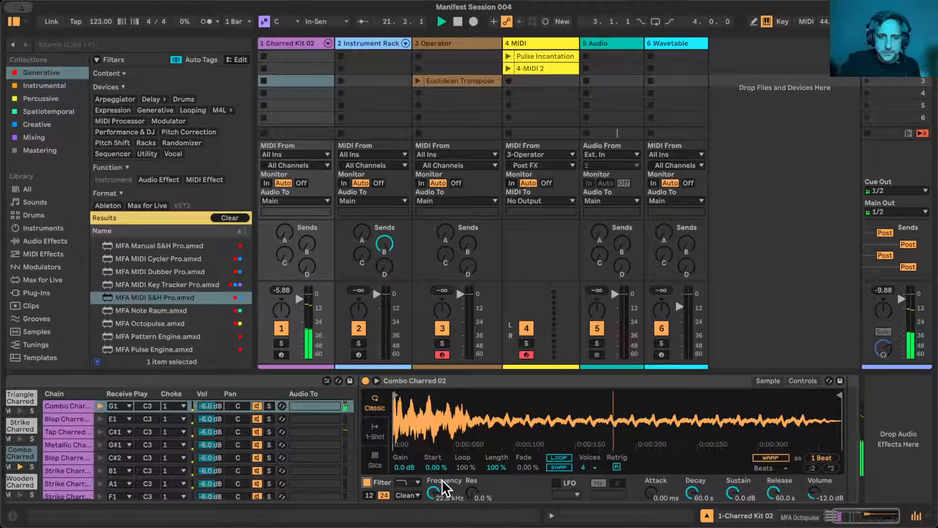
left_click(411, 482)
left_click(410, 503)
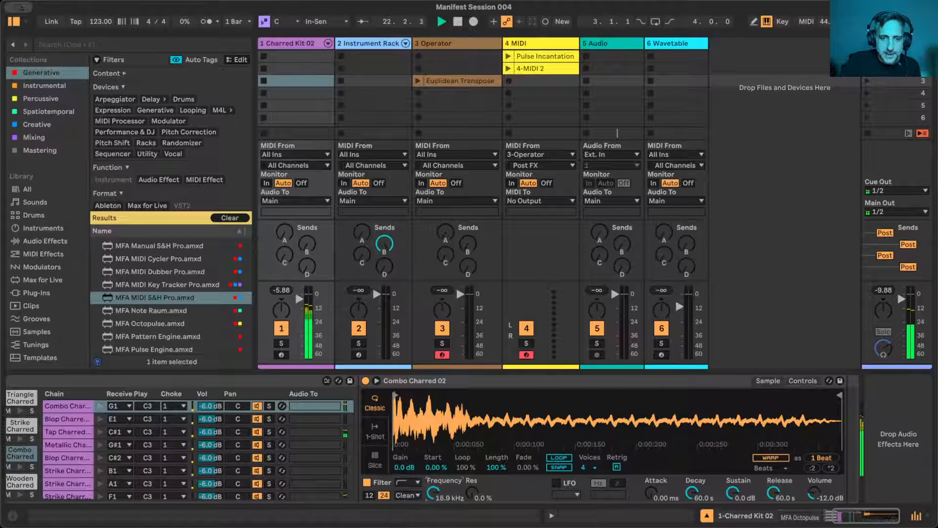
left_click_drag(432, 494, 432, 513)
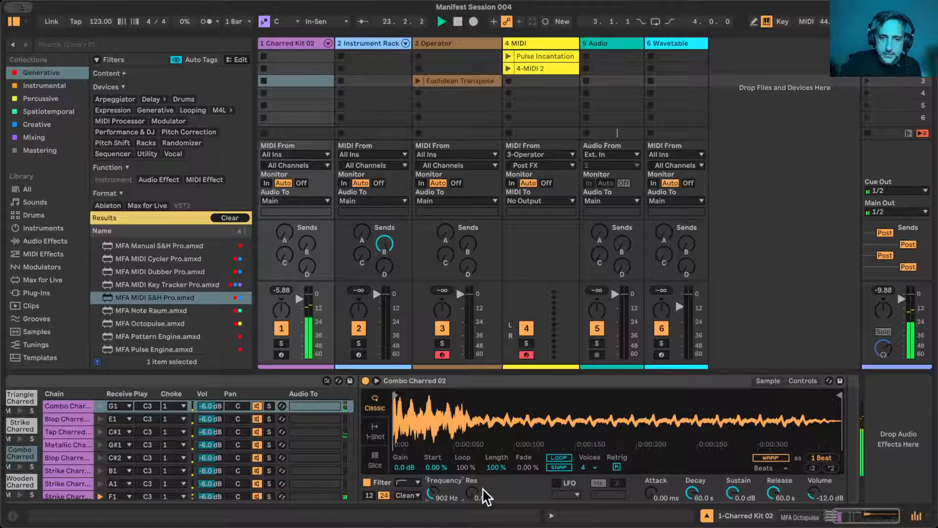
left_click_drag(477, 491, 477, 482)
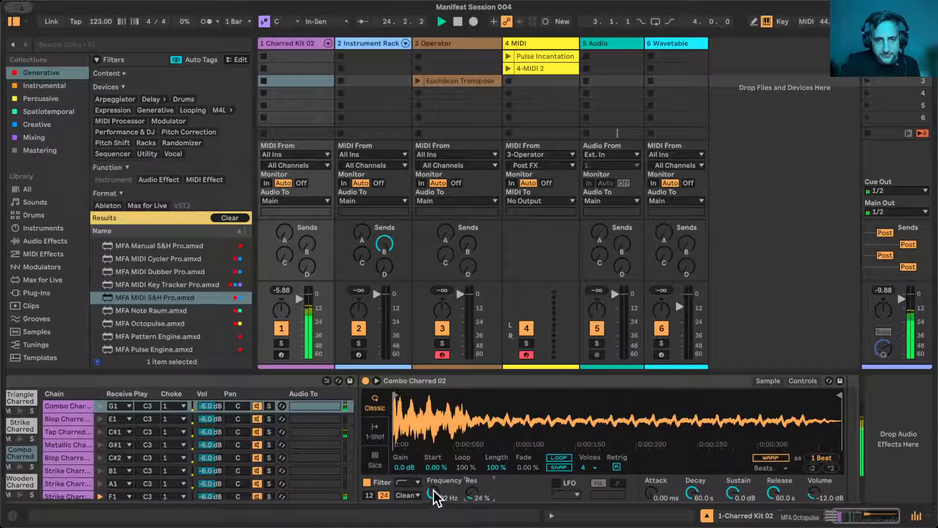
left_click_drag(432, 495, 434, 491)
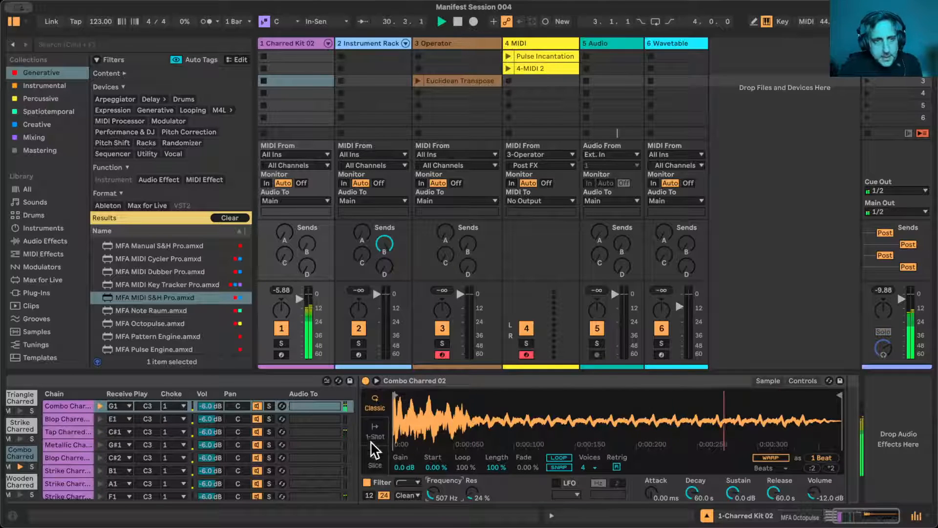
- Modulate the Combo Charred filter frequency by 20% with a new MFA MIDI S&H Pro device smoothed at 27.3 ms
left_click_drag(126, 296, 376, 413)
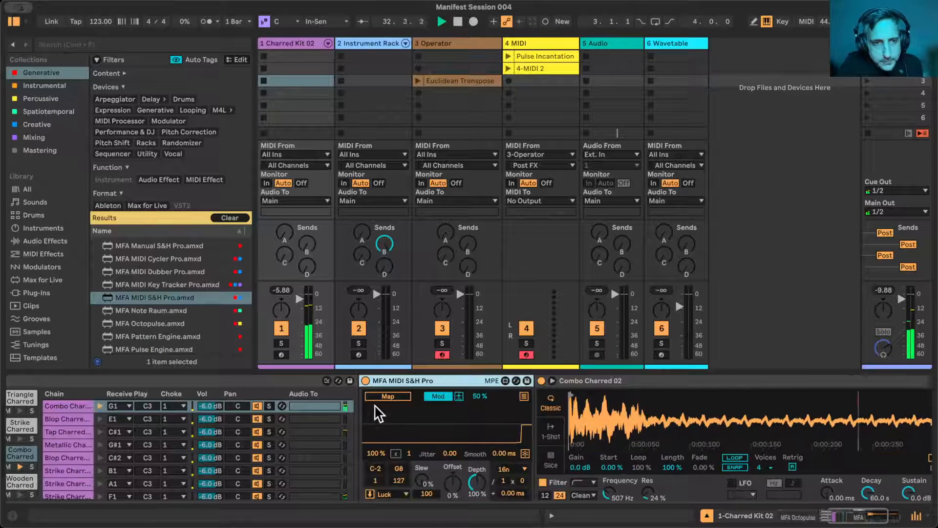
left_click(391, 396)
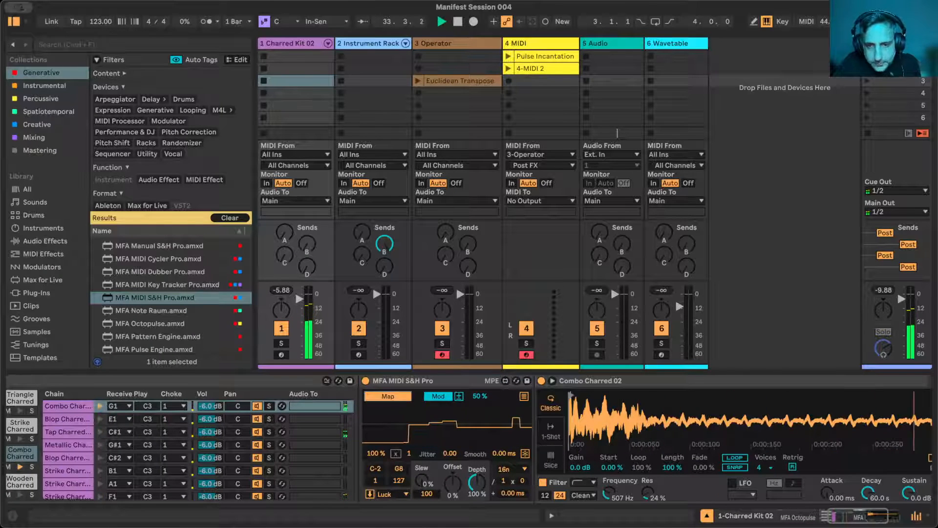
left_click(608, 493)
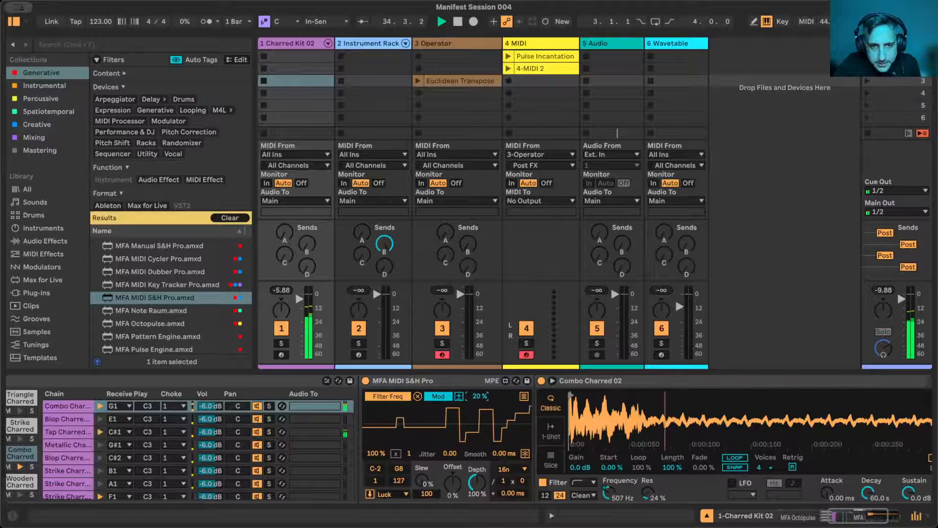
mouse_move(494, 453)
left_mouse_down()
mouse_move(494, 430)
mouse_move(494, 444)
left_mouse_up()
left_click_drag(480, 397, 479, 390)
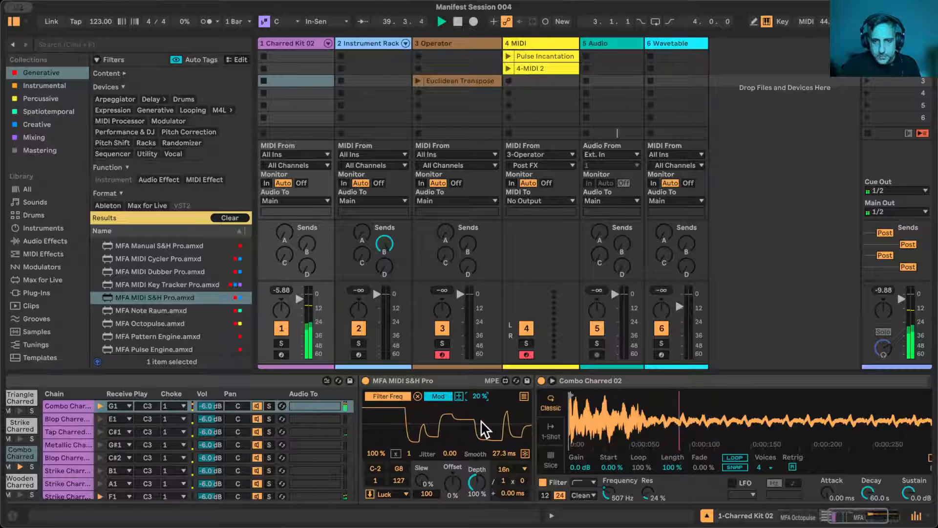
- Review the Charred Kit's chains and devices, and solo the Combo Charred pad on G1
scroll(613, 429, "left", 1)
scroll(615, 435, "left", 12)
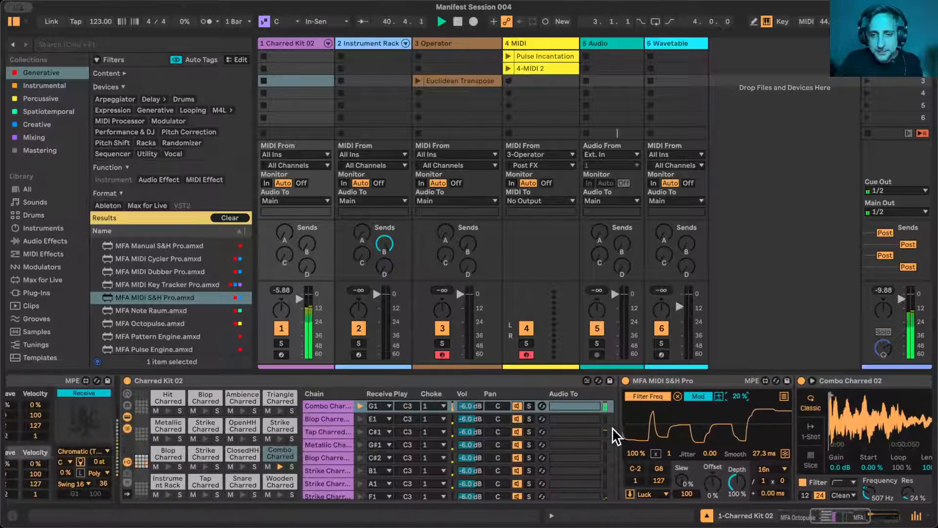
scroll(612, 427, "right", 20)
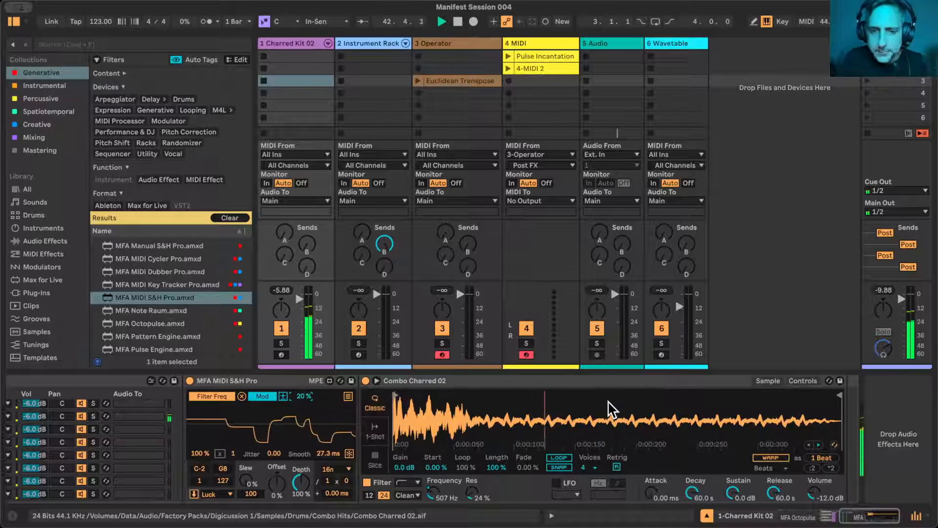
scroll(375, 432, "left", 12)
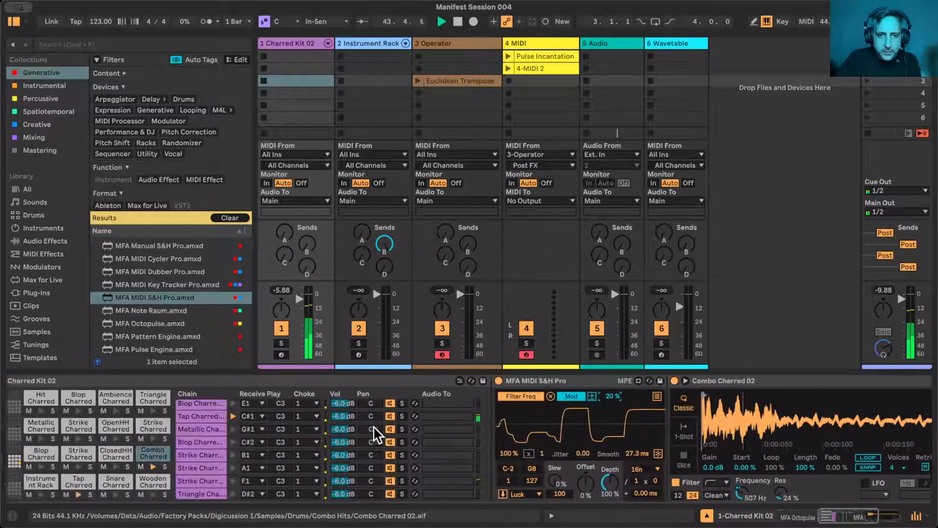
scroll(375, 432, "right", 5)
scroll(373, 426, "down", 4)
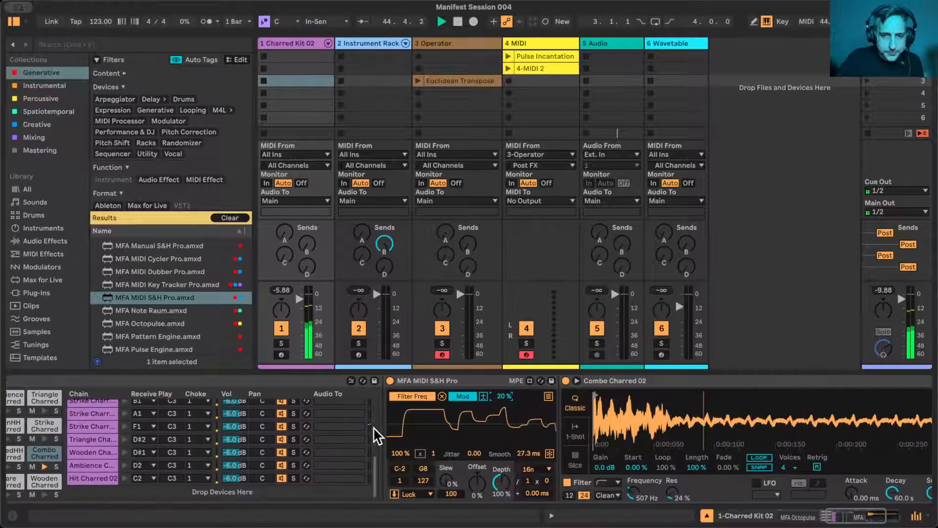
scroll(489, 435, "right", 8)
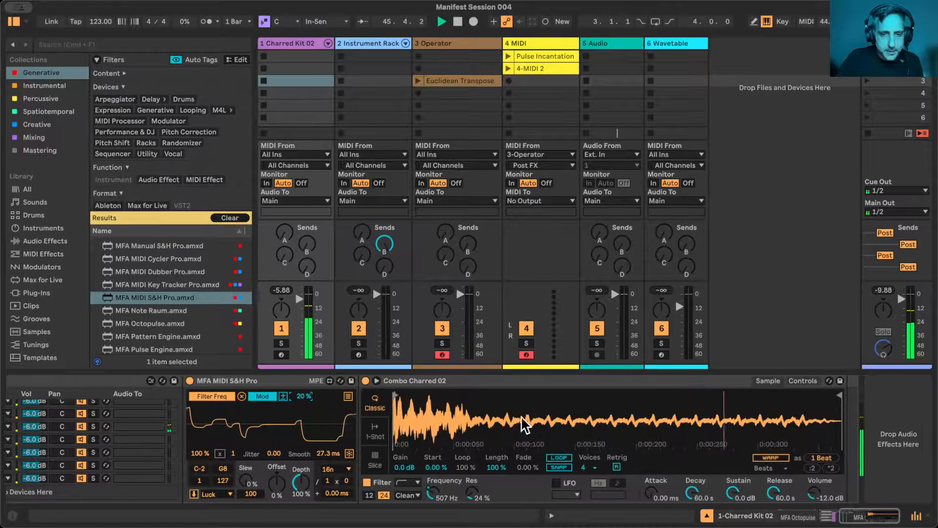
scroll(378, 439, "left", 12)
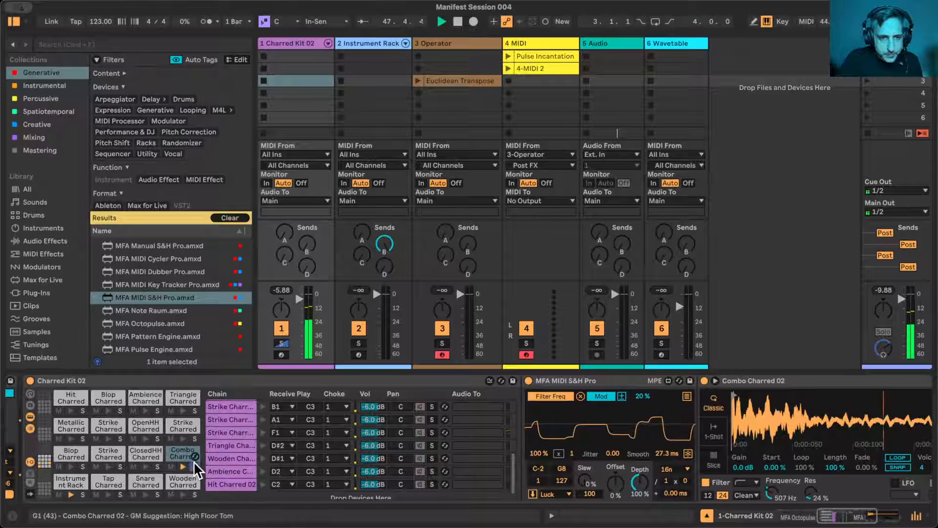
left_click(194, 466)
- Set lane 7's play chance to 22% in the Charred Kit's Octopulse
scroll(232, 441, "left", 20)
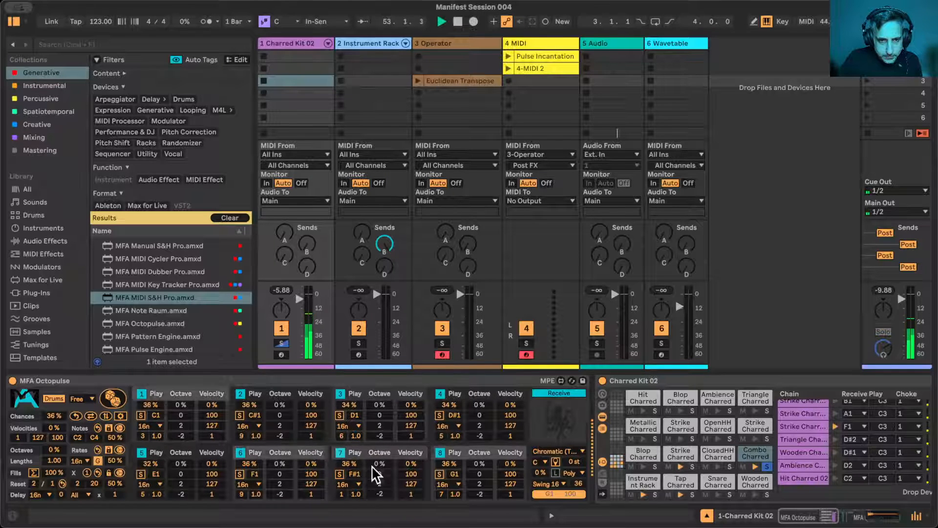
left_click(349, 464)
left_click_drag(349, 463, 349, 472)
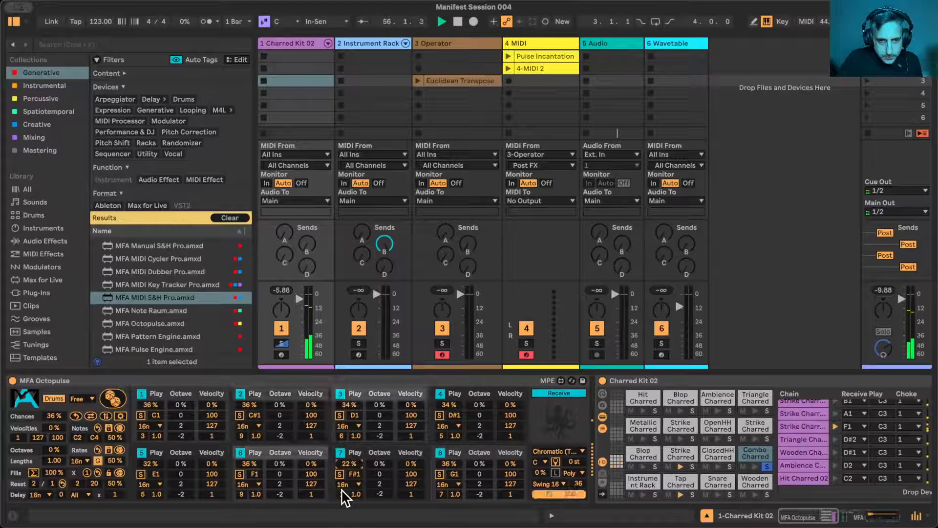
- Set lane 7's play chance to 18% in the Charred Kit's Octopulse
left_click_drag(342, 494, 341, 494)
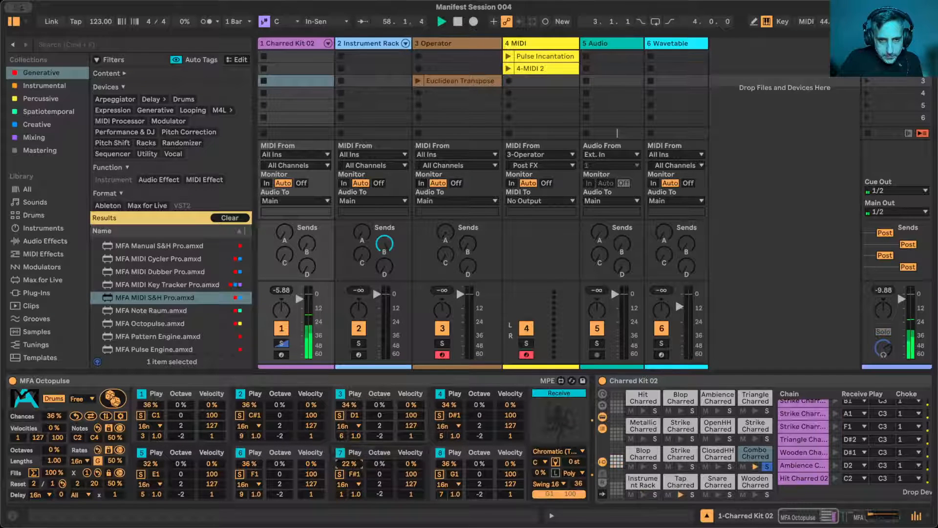
left_click_drag(355, 461, 356, 466)
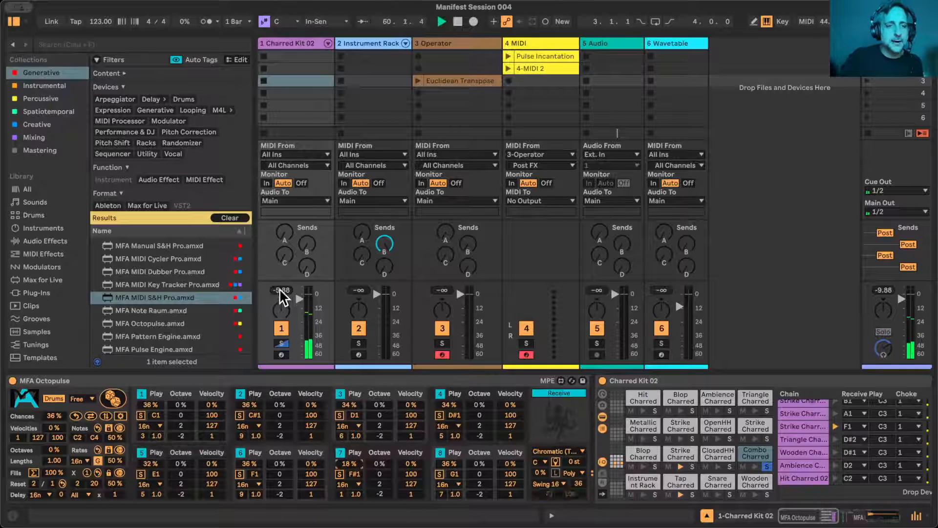
- Add MFA Pulse Engine to the Combo Charred pad between its MFA MIDI S&H Pro device and its sampler
scroll(464, 406, "right", 5)
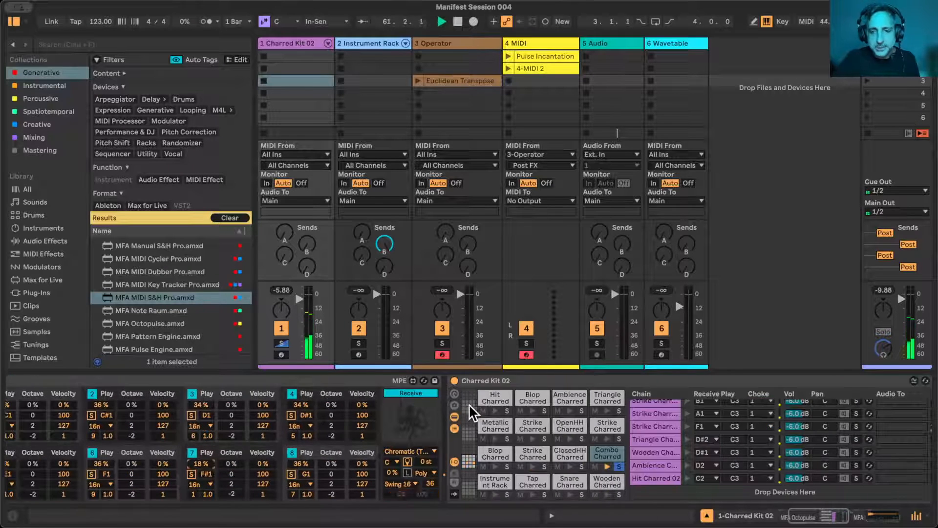
scroll(723, 430, "right", 8)
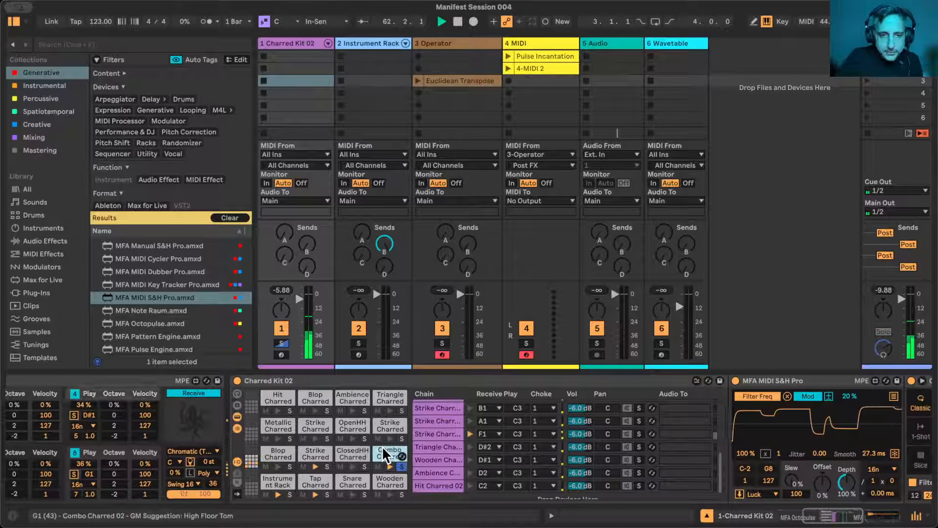
scroll(153, 328, "down", 2)
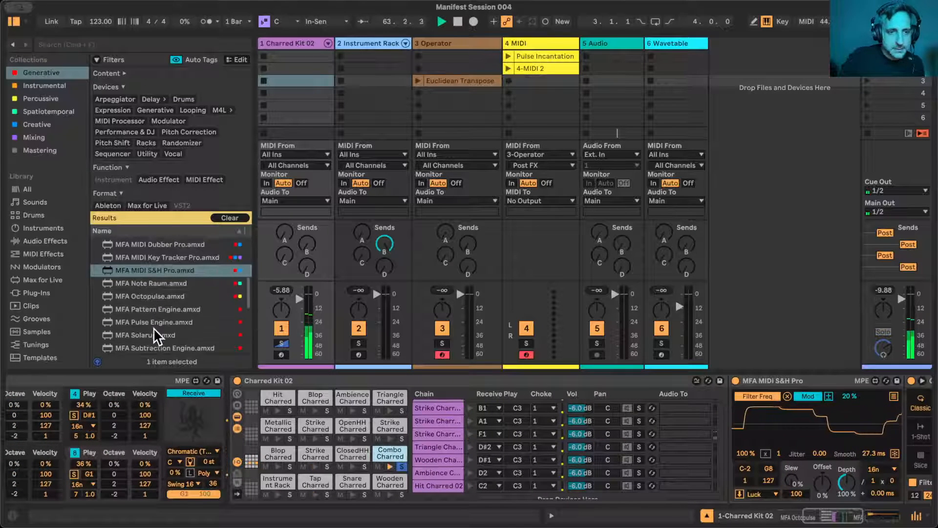
left_click_drag(148, 323, 893, 392)
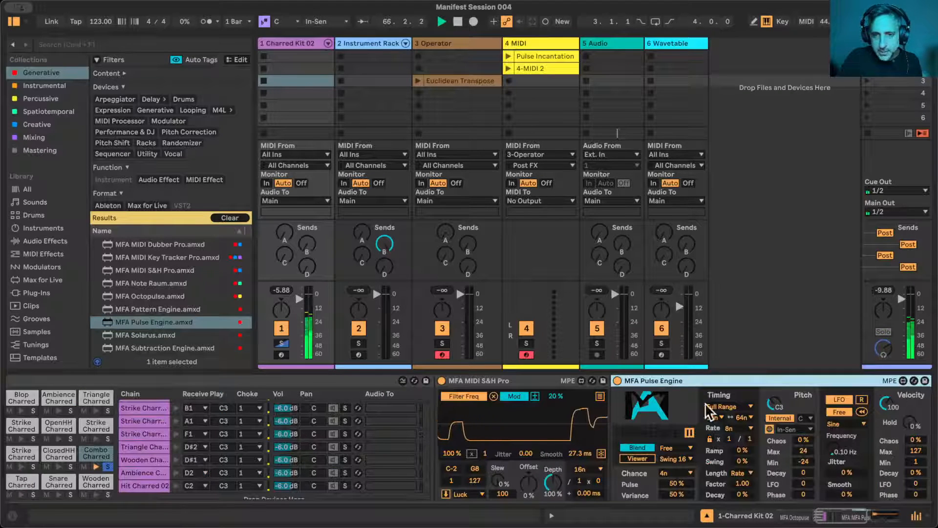
- Set the Pulse Engine's trigger mode to Fill and its pitch source to Receive
scroll(551, 435, "right", 5)
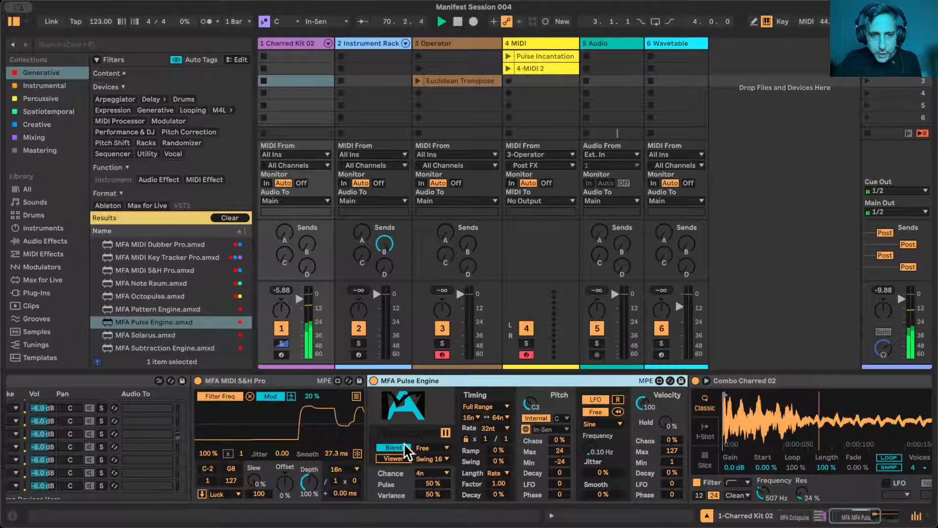
left_click(430, 446)
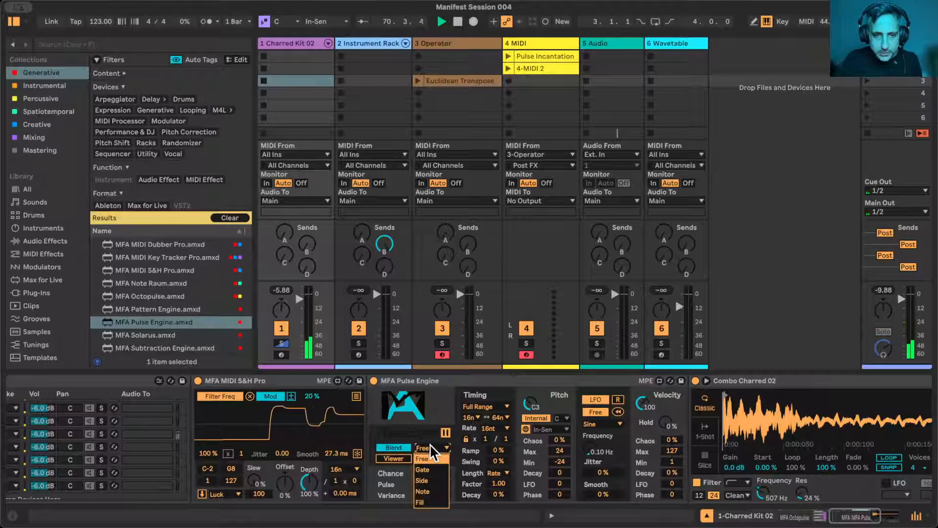
left_click(431, 500)
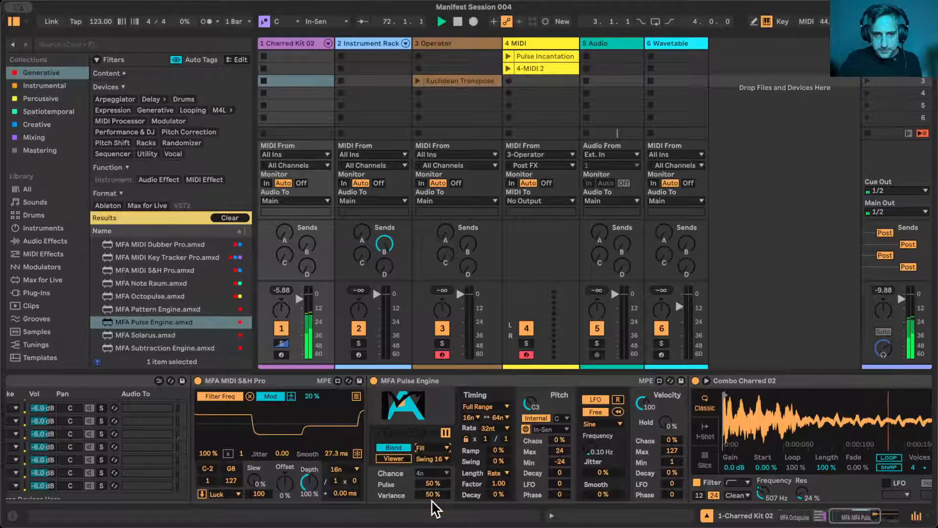
left_click(536, 418)
left_click(542, 380)
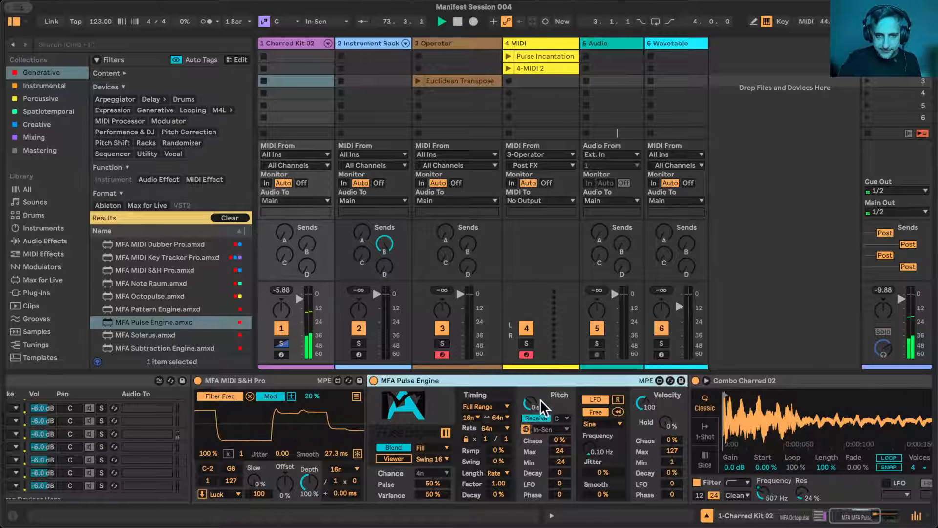
- Set the Pulse Engine's pitch to +12 st, pitch decay to 2, timing decay to -39% and velocity decay to -13%
left_click_drag(563, 471, 563, 473)
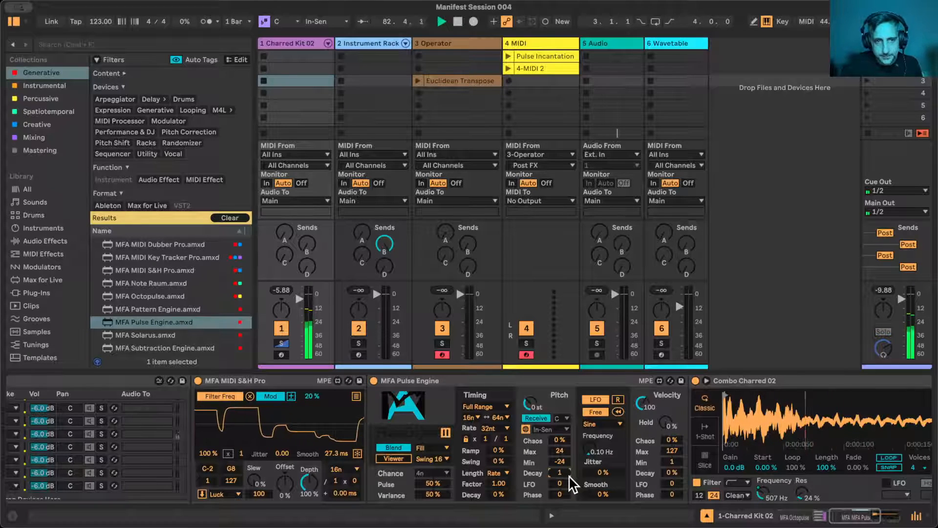
left_click(497, 495)
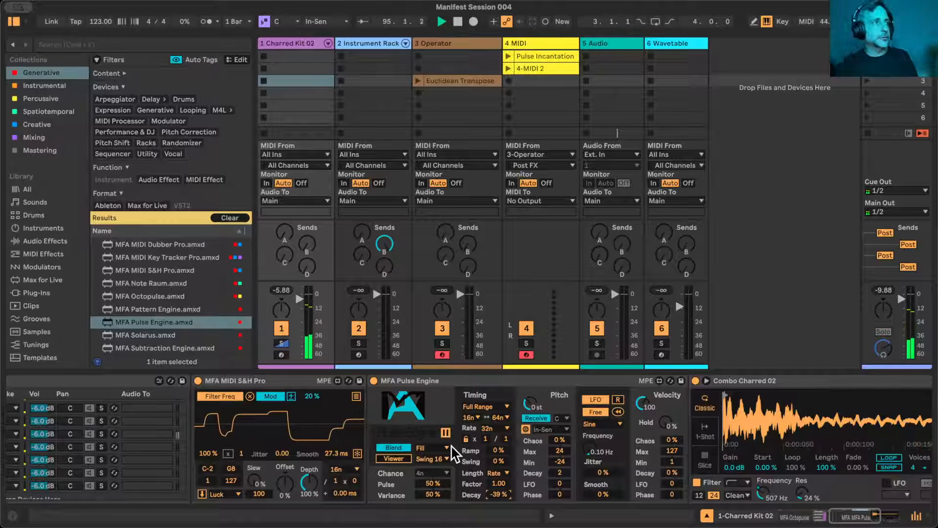
left_click(434, 495)
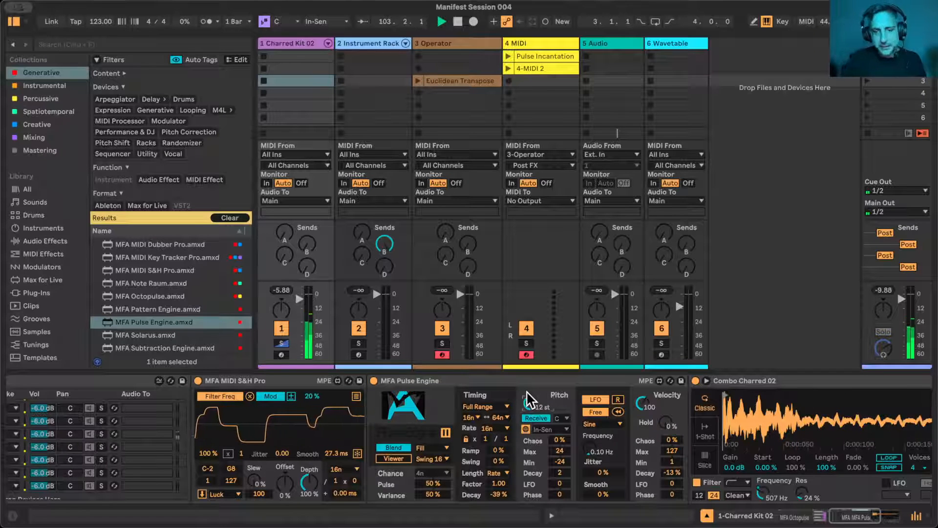
- Try placing the MFA MIDI S&H Pro device after the Pulse Engine, and return it ahead of the Pulse Engine
scroll(591, 467, "right", 6)
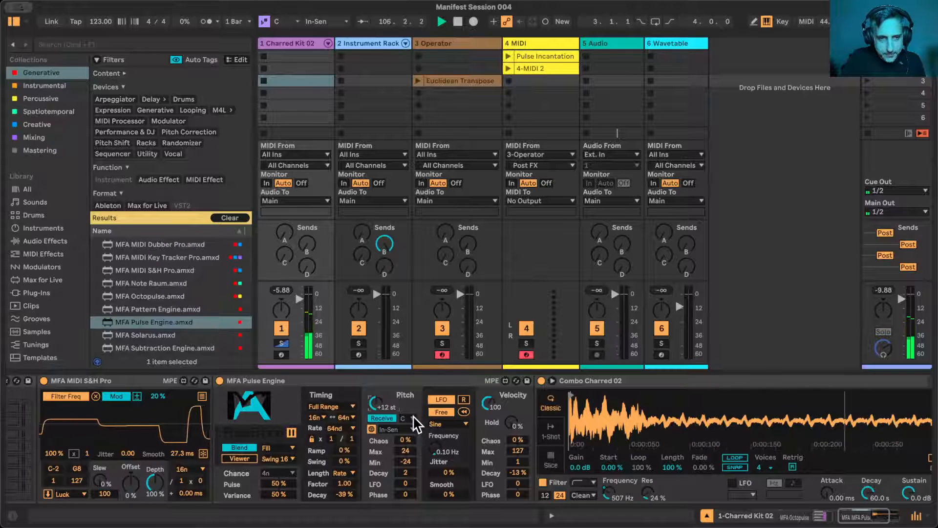
left_click(134, 378)
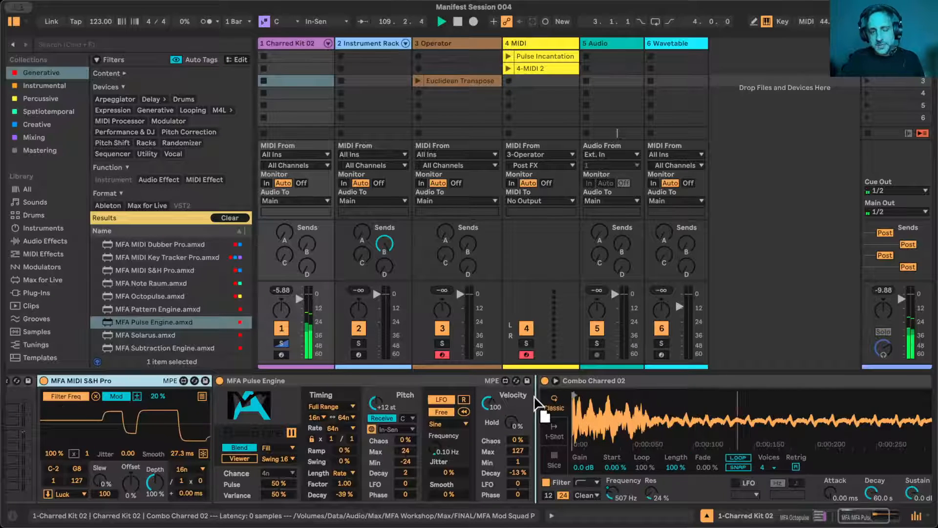
left_click_drag(537, 403, 536, 406)
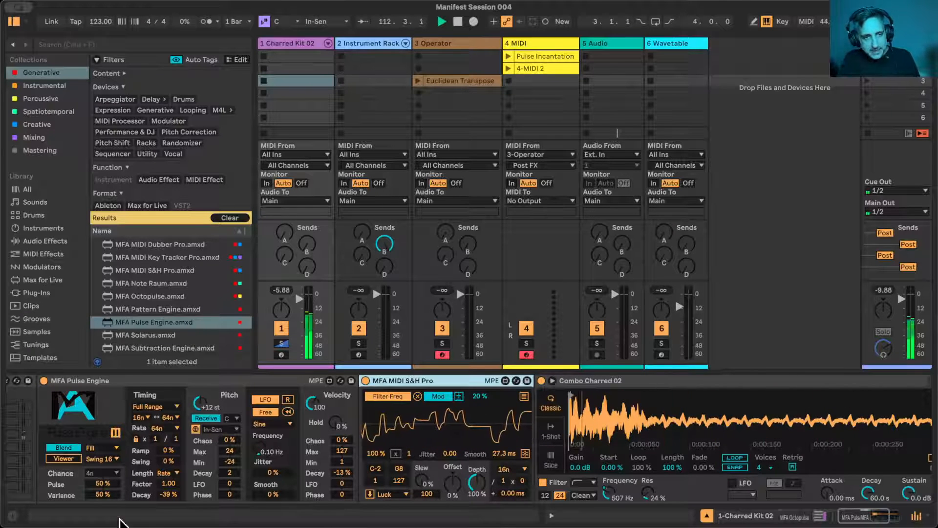
scroll(179, 427, "left", 7)
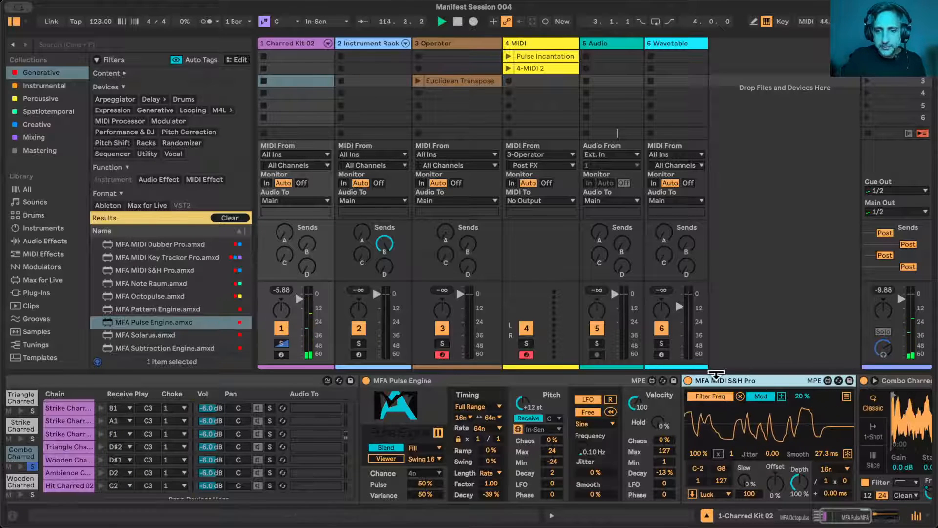
left_click_drag(721, 385, 363, 389)
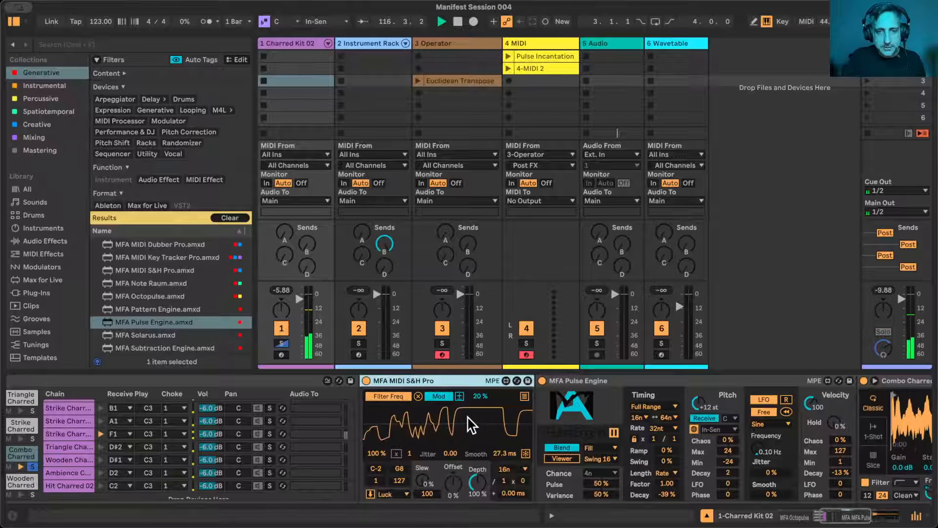
- Bring the Charred Kit's pad view back to the Charred pads starting at C1 and unsolo the Combo Charred pad
scroll(410, 412, "right", 10)
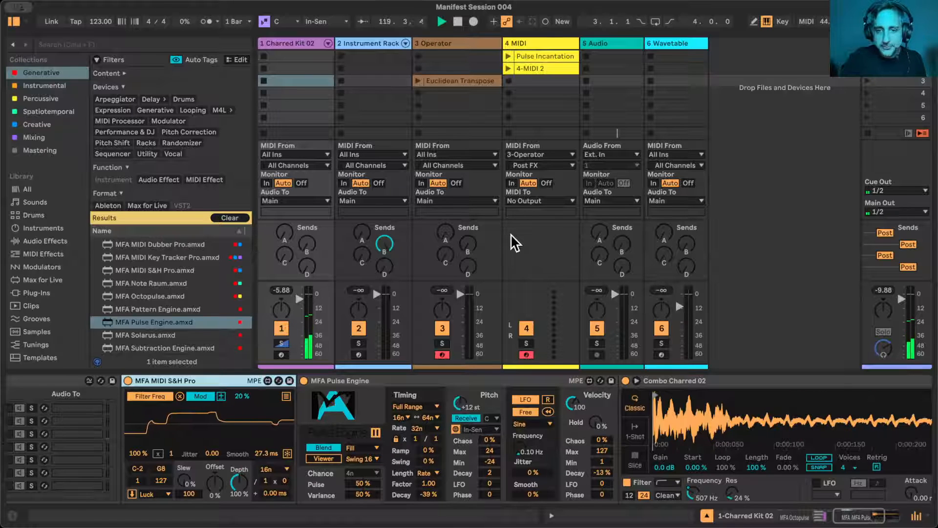
scroll(406, 412, "left", 20)
scroll(406, 411, "left", 10)
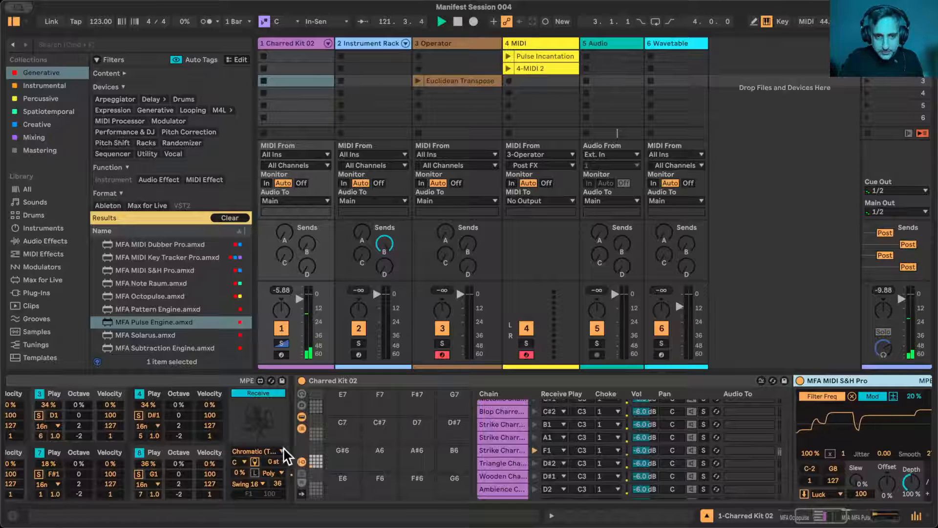
left_click(317, 454)
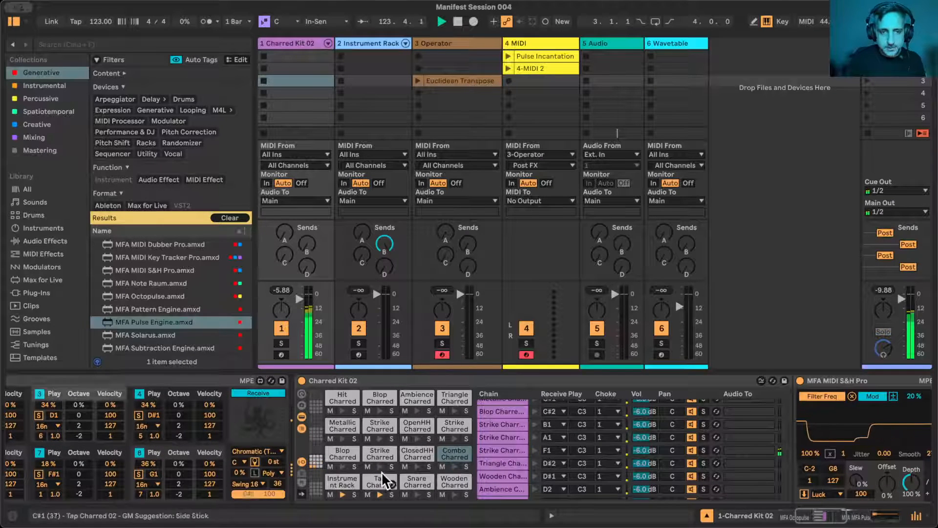
- Review the Octopulse lanes and the Charred Kit's chains, and select the Strike Charred chain on F1
scroll(466, 441, "right", 7)
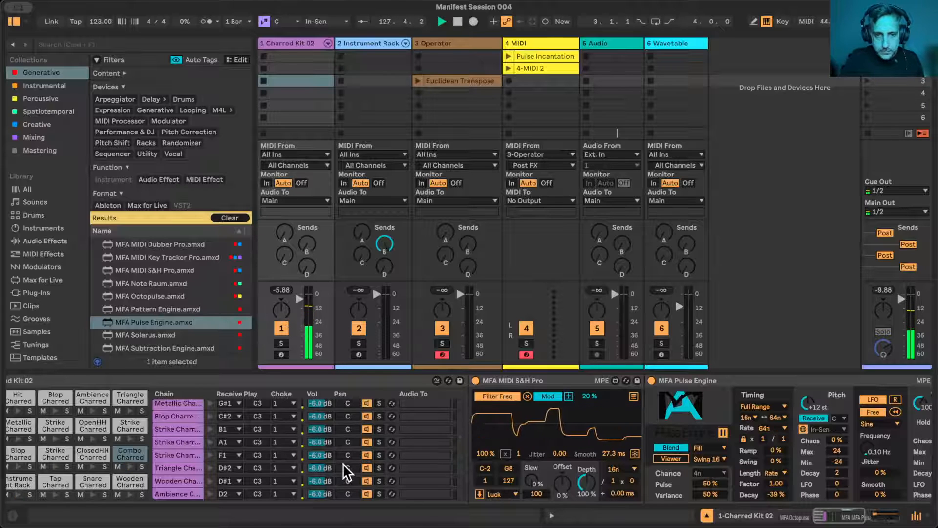
scroll(343, 464, "left", 8)
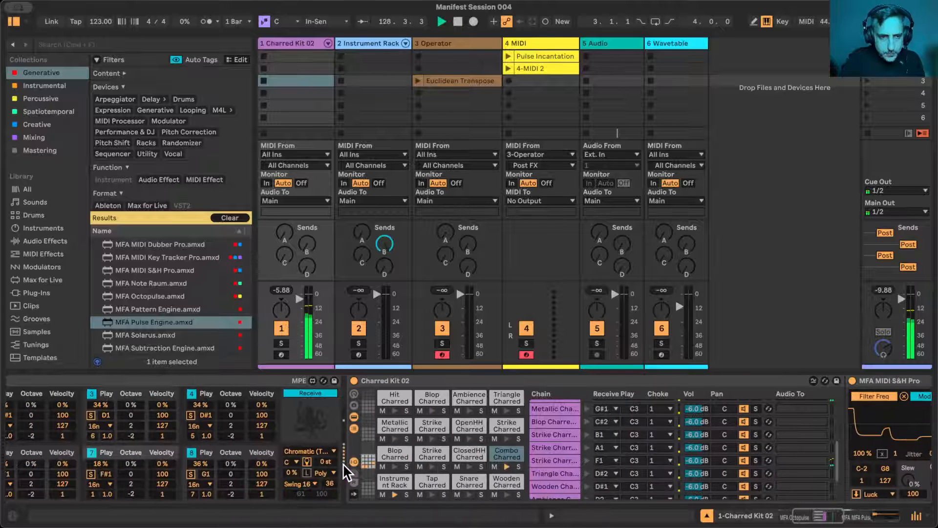
scroll(342, 464, "left", 5)
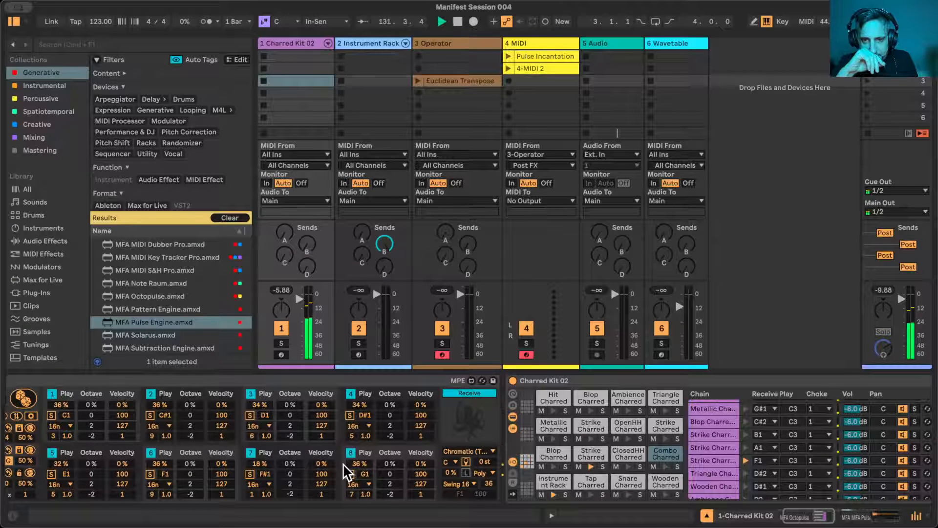
scroll(700, 446, "right", 10)
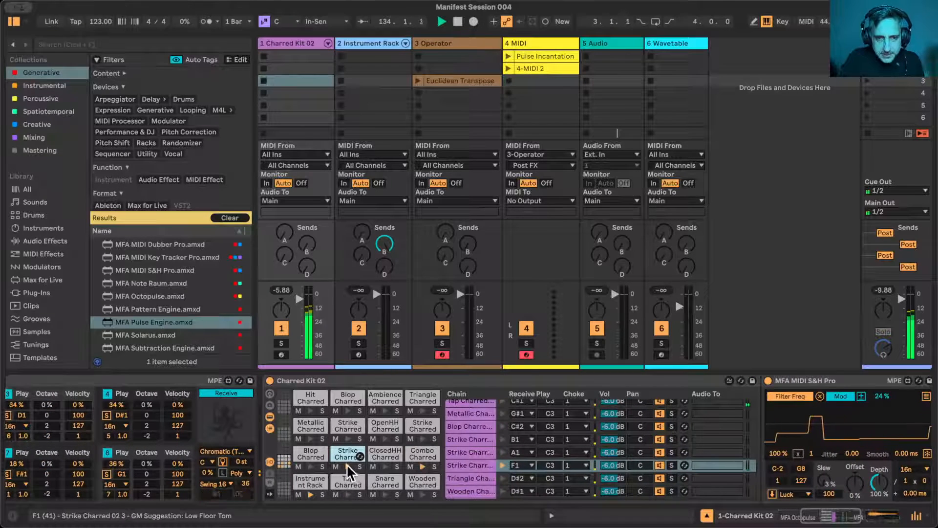
left_click(476, 465)
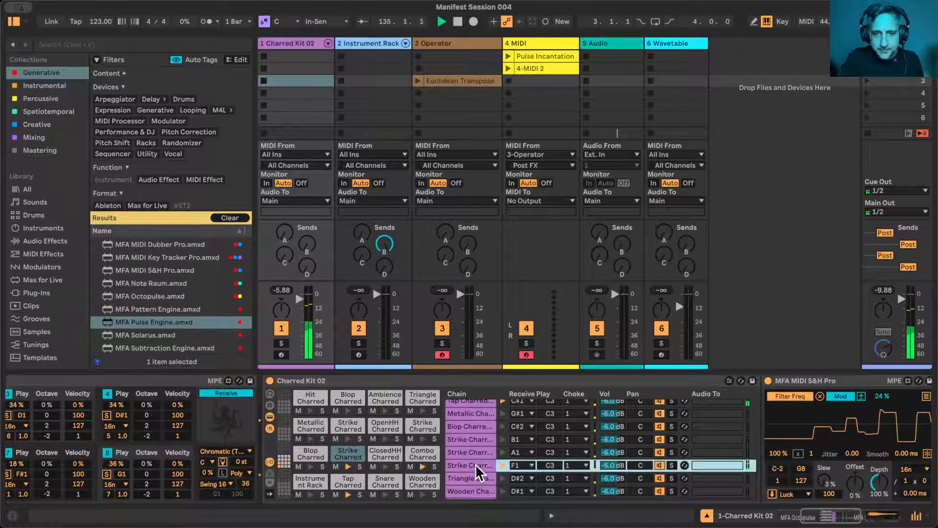
- Show the Charred Kit's return chains and add Hybrid Reverb as a new return chain
left_click(268, 482)
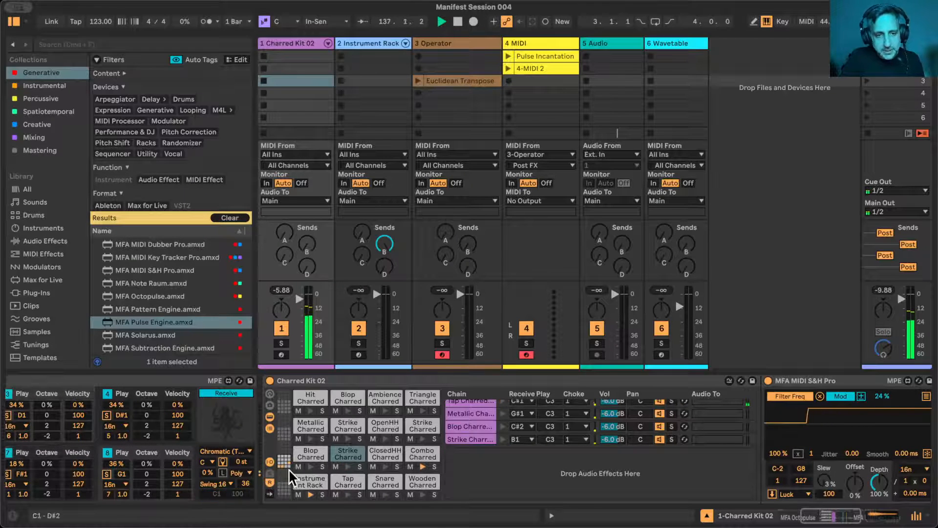
left_click(45, 240)
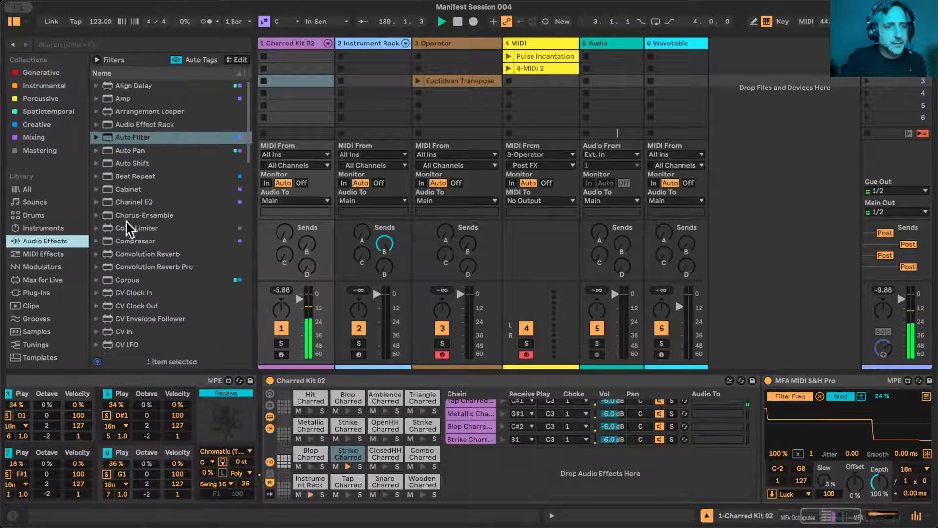
scroll(127, 221, "down", 10)
scroll(127, 222, "down", 1)
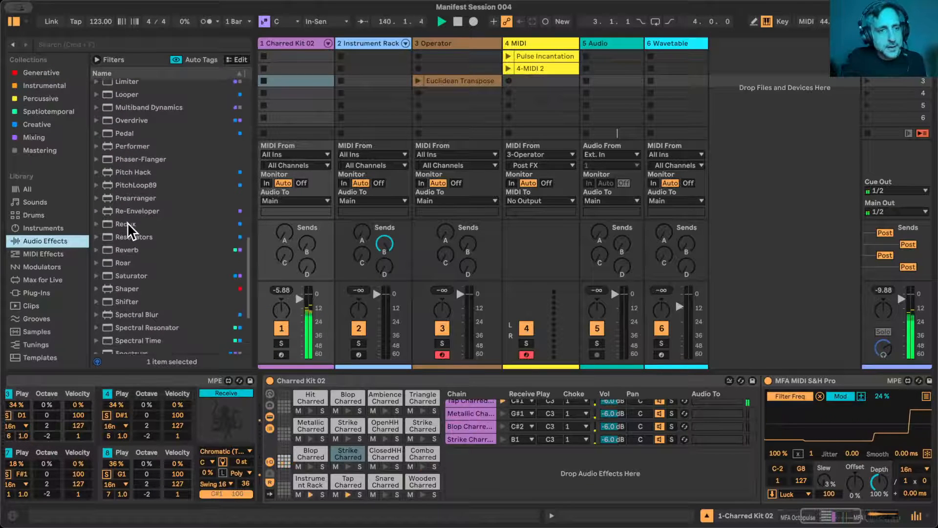
scroll(127, 222, "up", 10)
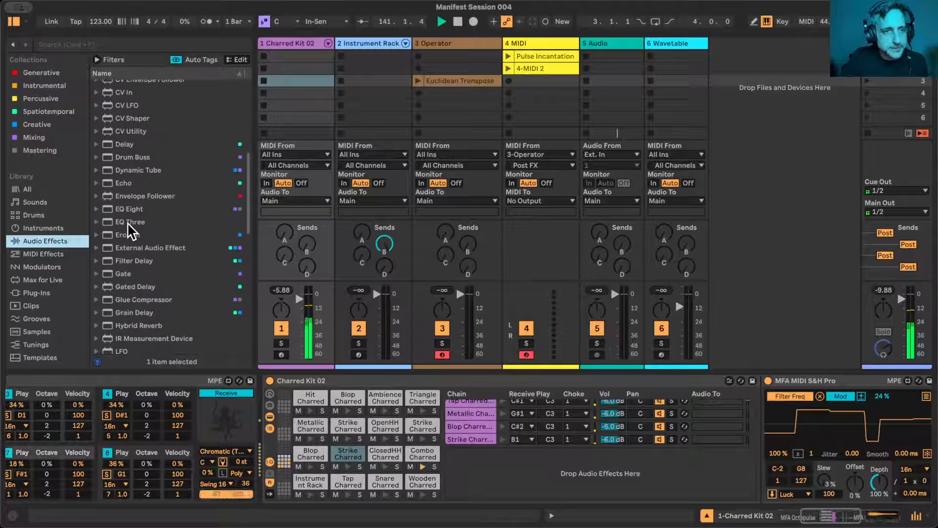
left_click_drag(133, 184, 538, 473)
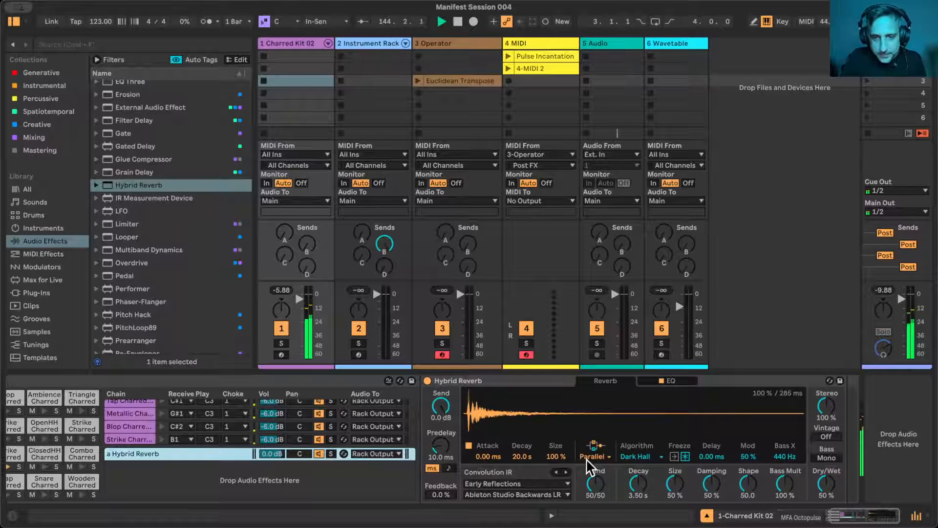
- Set Hybrid Reverb to algorithm-only routing with the Shimmer algorithm, a decay of 8.54 s and a size of 64%
left_click(593, 456)
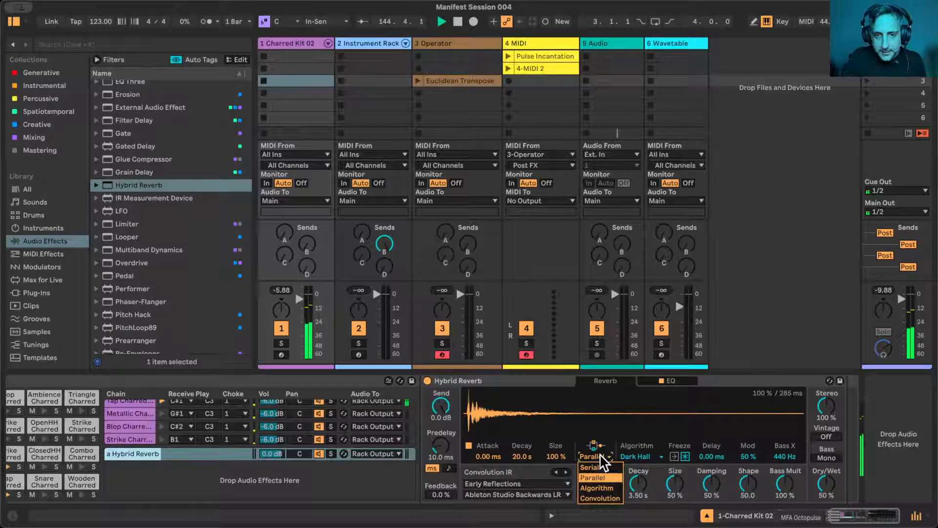
left_click(600, 487)
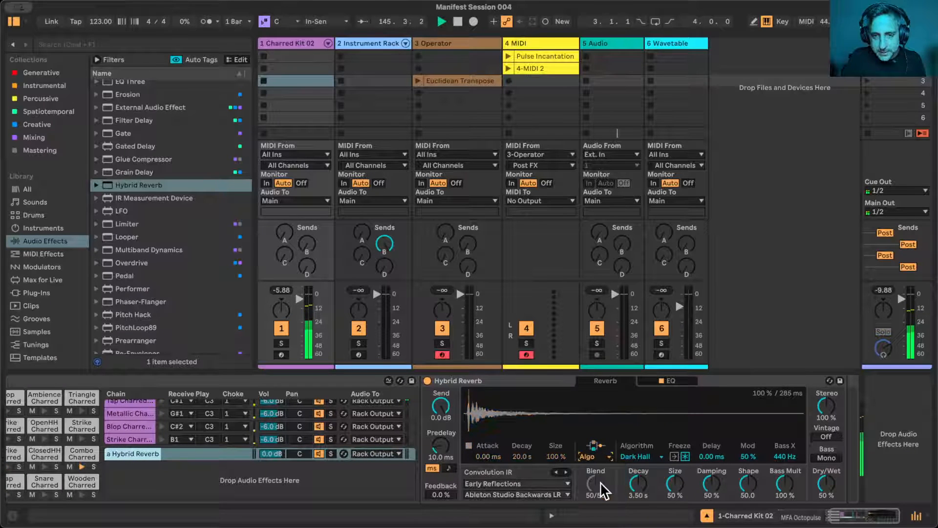
left_click(640, 458)
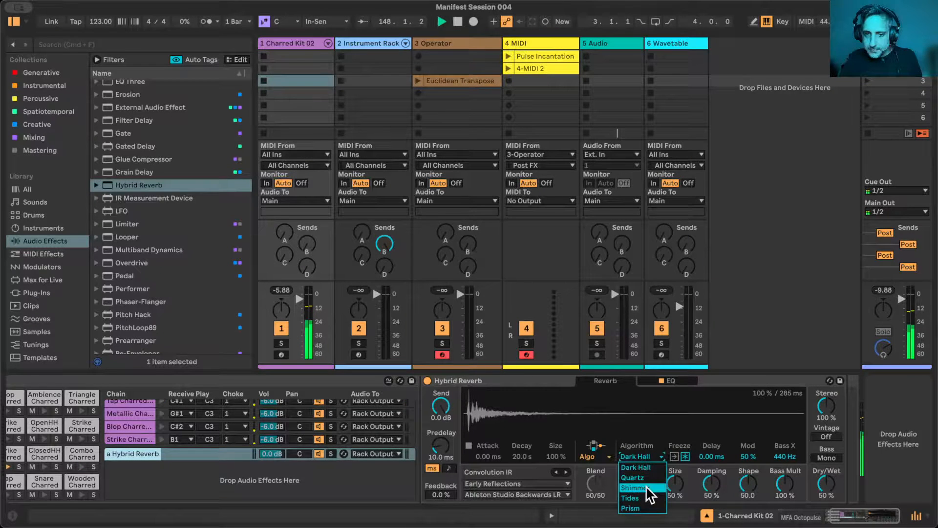
left_click(646, 486)
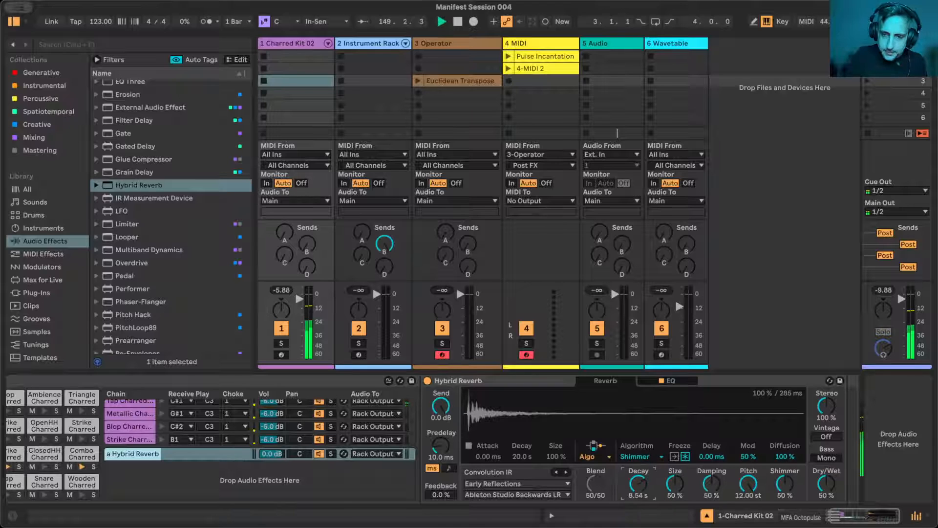
- Shape Hybrid Reverb's EQ with a low cut at 315 Hz
left_click(668, 381)
left_click_drag(533, 473, 600, 462)
scroll(278, 459, "left", 2)
scroll(289, 466, "left", 10)
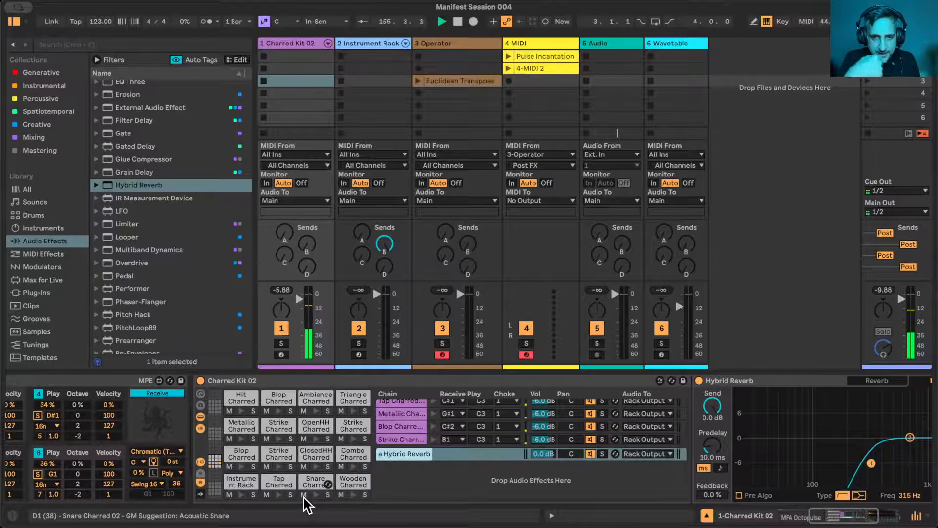
- Select the Strike Charred pad, display the Charred Kit's chain sends and select the chain on F1
left_click(275, 448)
scroll(576, 484, "right", 5)
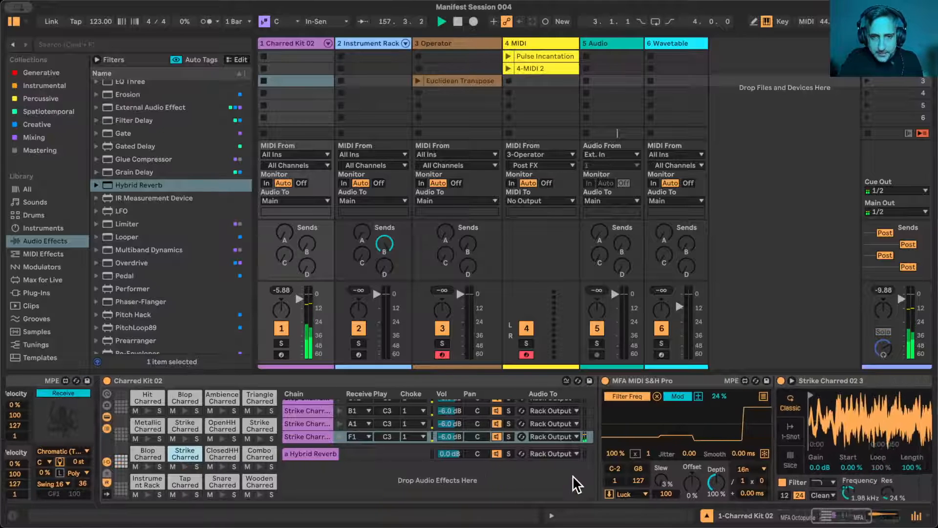
left_click(93, 472)
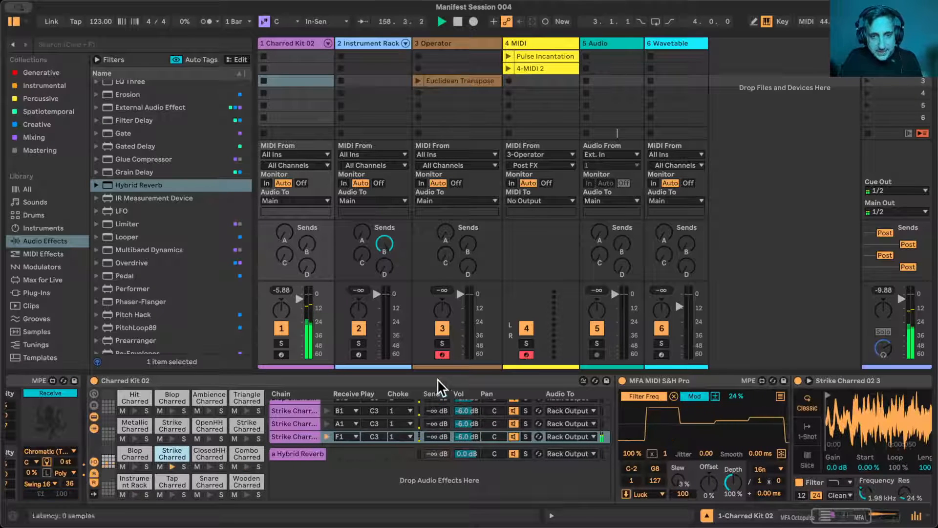
left_click(437, 435)
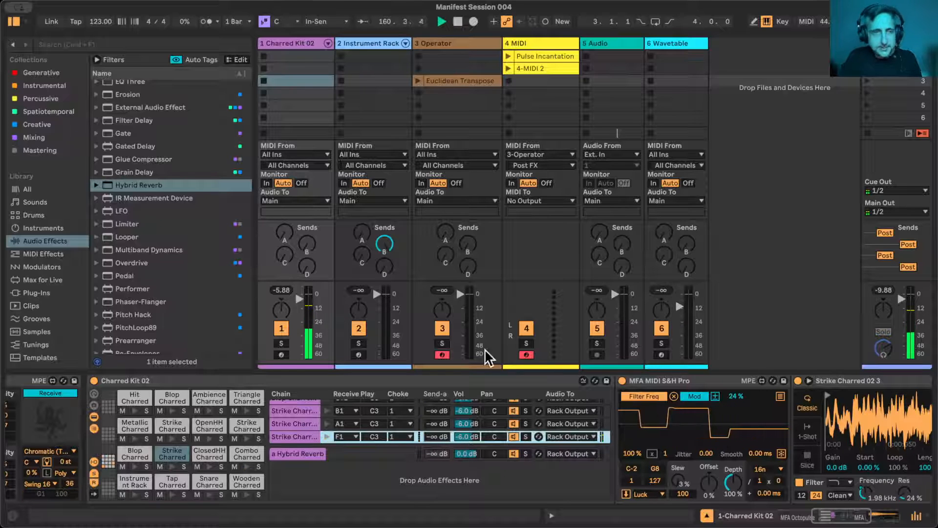
- Add MFA MIDI Dubber Pro from the Generative collection to the Strike Charred chain, between MFA MIDI S&H Pro and the sampler
left_click(40, 73)
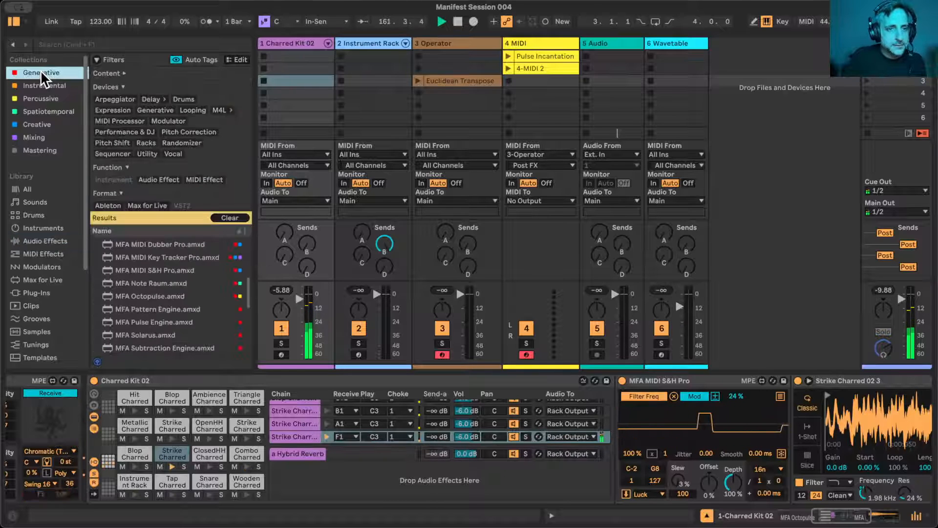
scroll(166, 259, "up", 2)
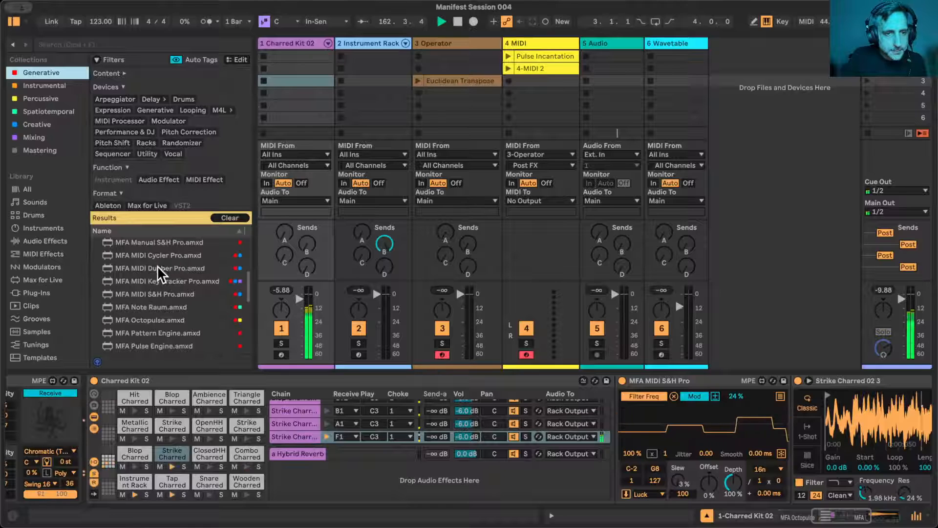
left_click_drag(157, 268, 795, 404)
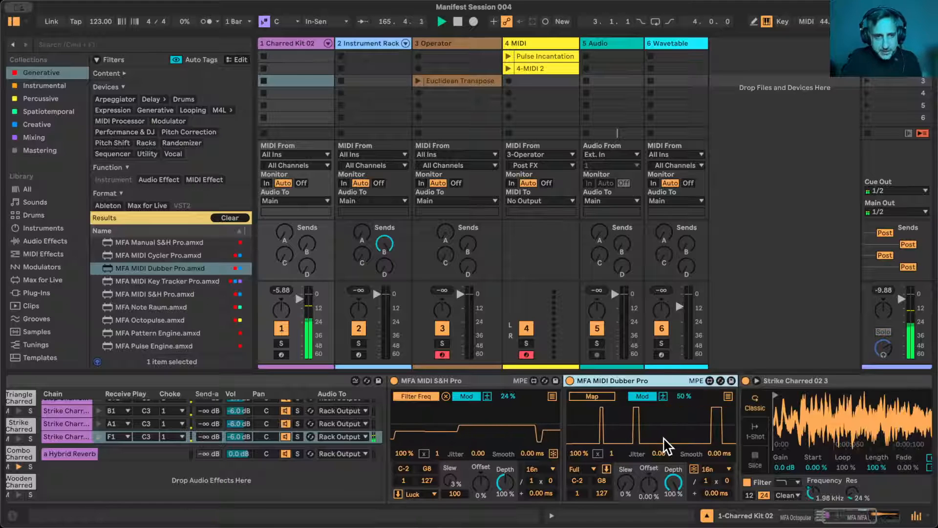
- Map MIDI Dubber Pro to the F1 Strike Charred chain's reverb send with a 100% modulation amount, and set its probability to 50%
scroll(664, 438, "left", 3)
scroll(727, 453, "left", 2)
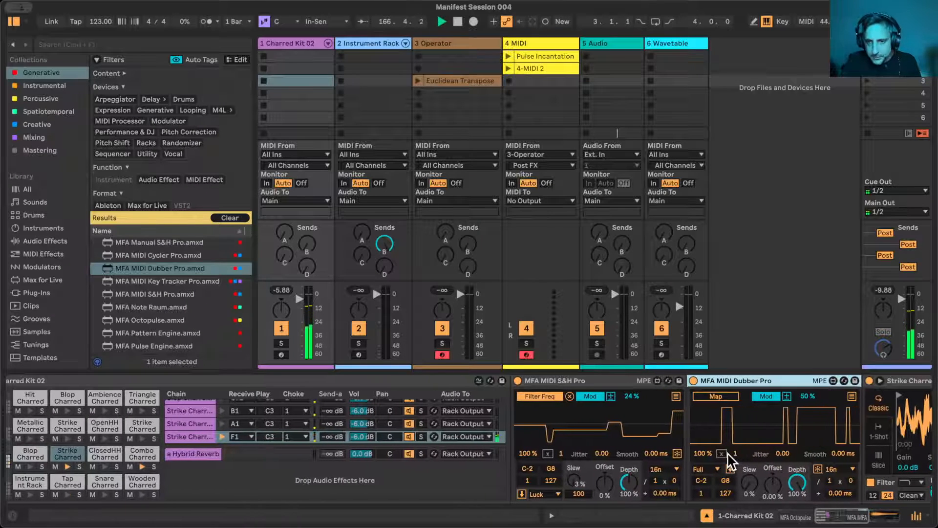
left_click_drag(702, 453, 702, 491)
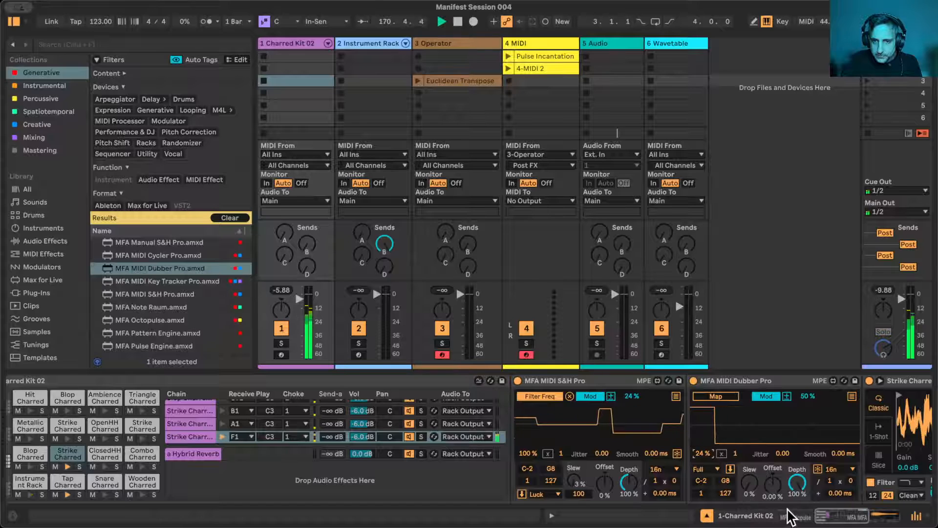
left_click(330, 434)
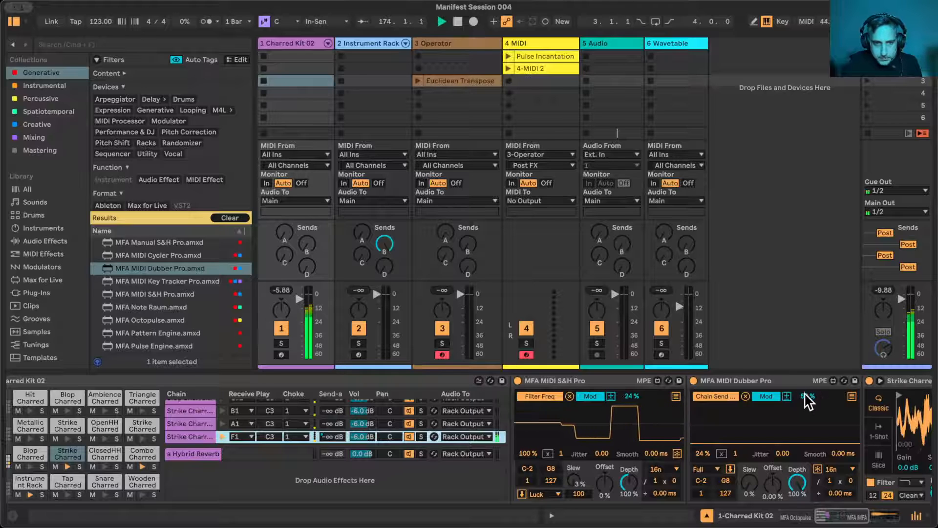
left_click_drag(807, 400, 807, 396)
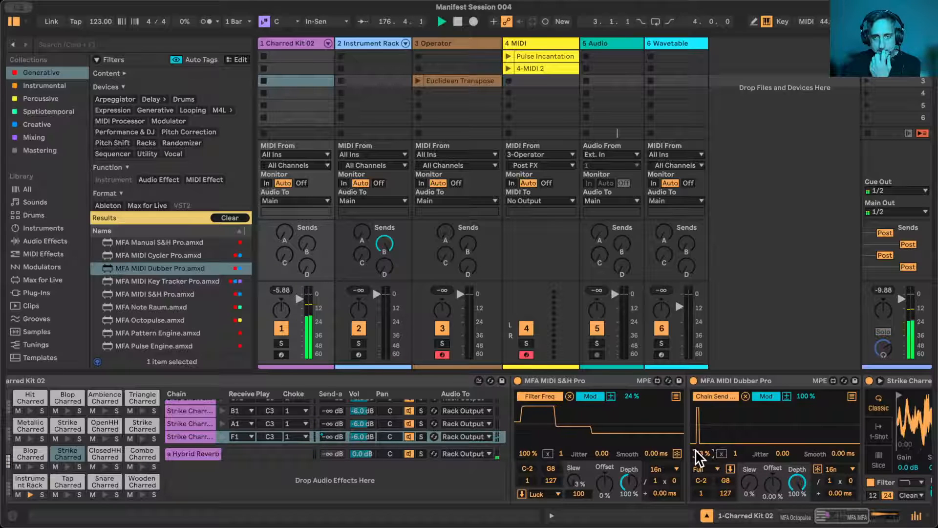
left_click_drag(697, 451, 697, 443)
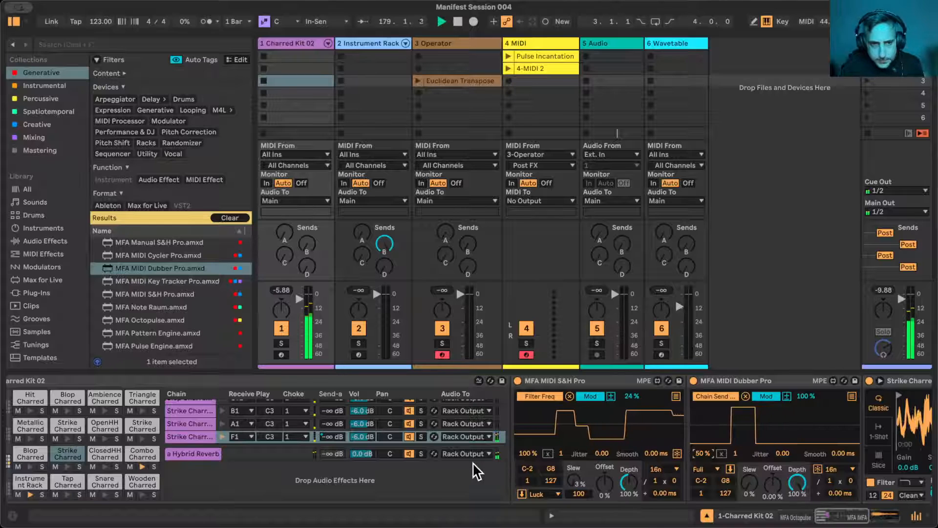
- Raise the filter frequency of the Strike Charred 02 3 sampler
scroll(473, 462, "right", 5)
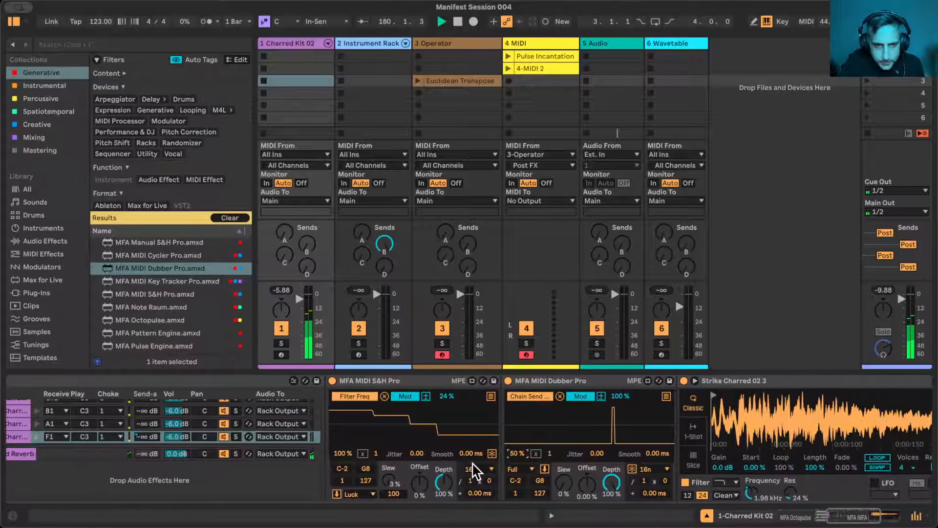
scroll(97, 459, "left", 2)
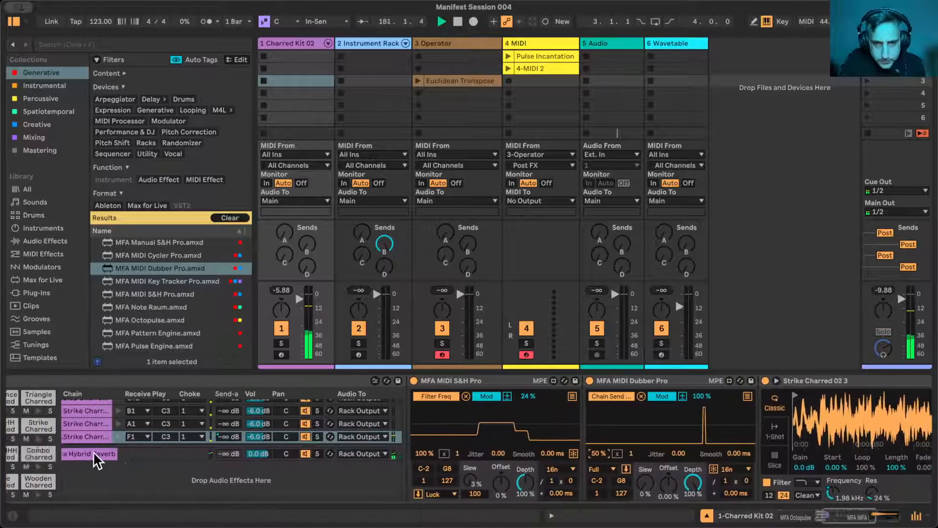
scroll(98, 454, "left", 4)
scroll(507, 481, "right", 10)
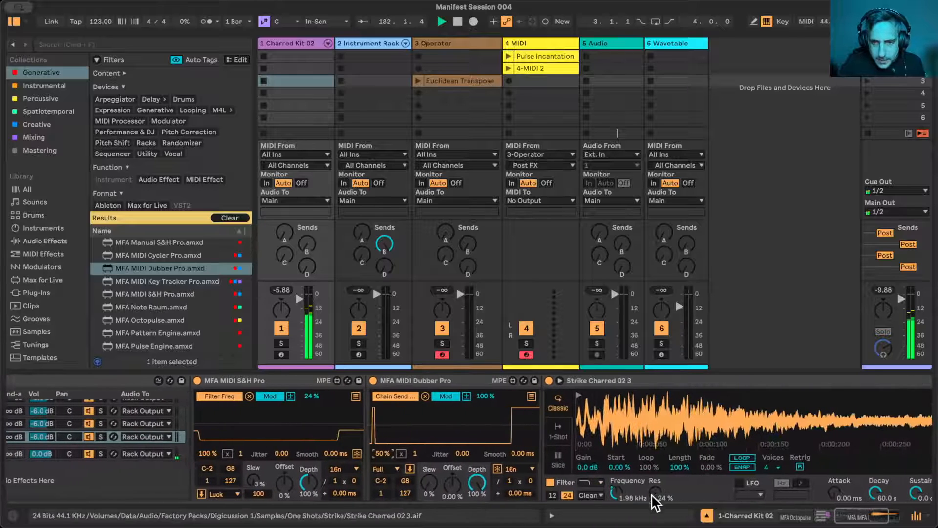
left_click_drag(614, 493, 615, 482)
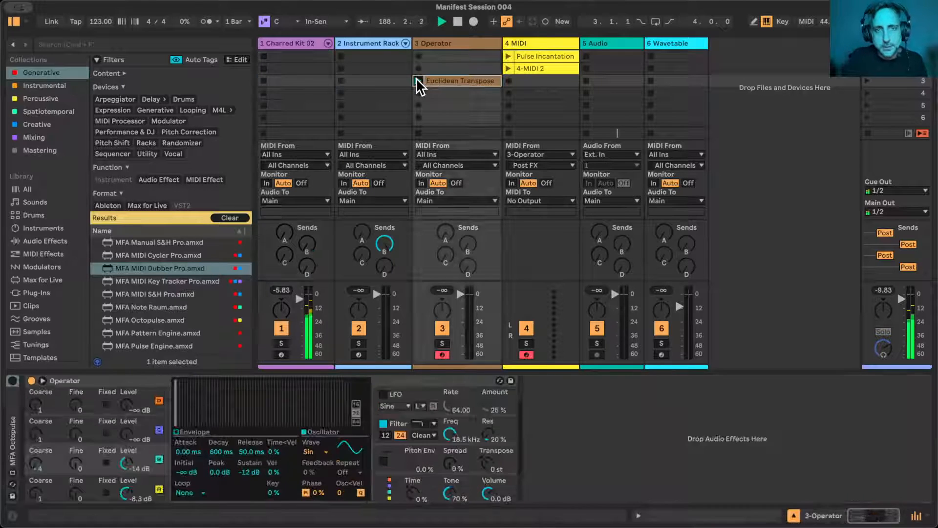
- Launch the Euclidean Transpose clip on the Operator track and raise the track's send A
left_click(417, 80)
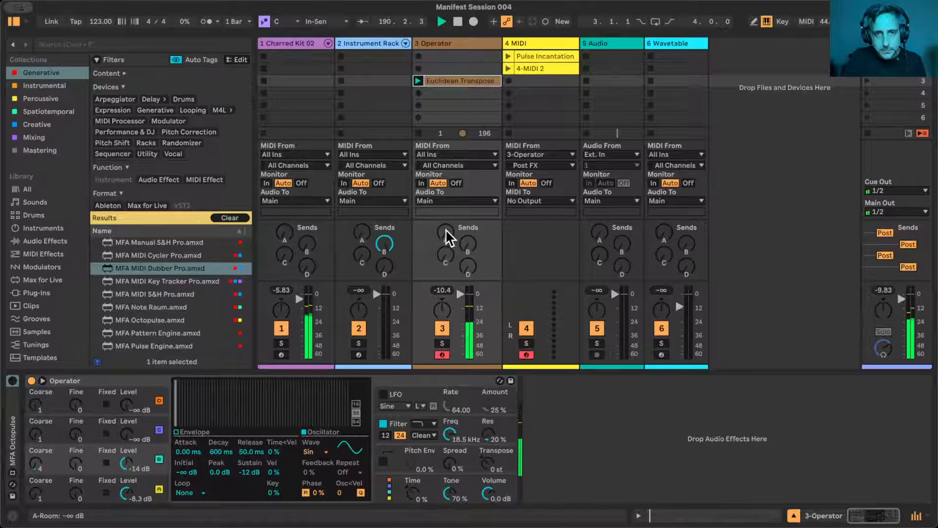
left_click_drag(446, 237, 446, 230)
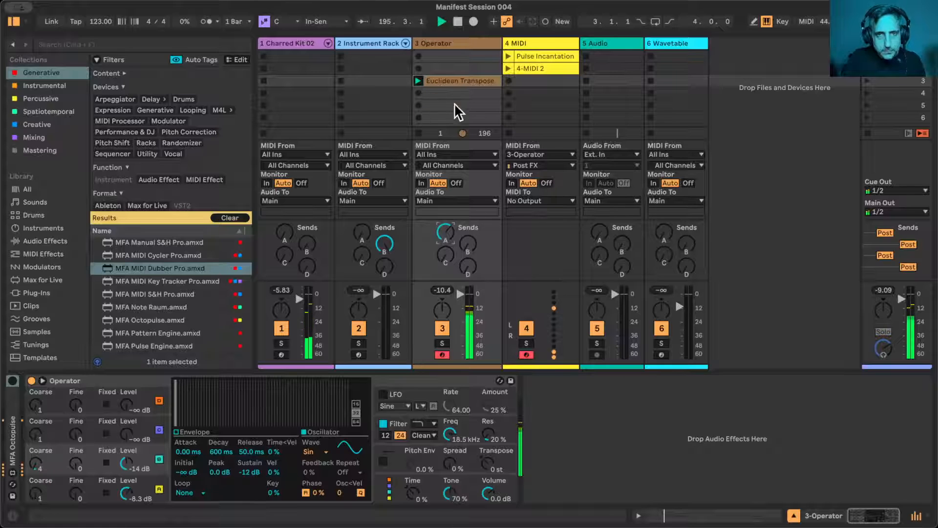
- Examine the note pattern of the Euclidean Transpose clip, and show Operator's pitch envelope and glide settings
left_click(451, 79)
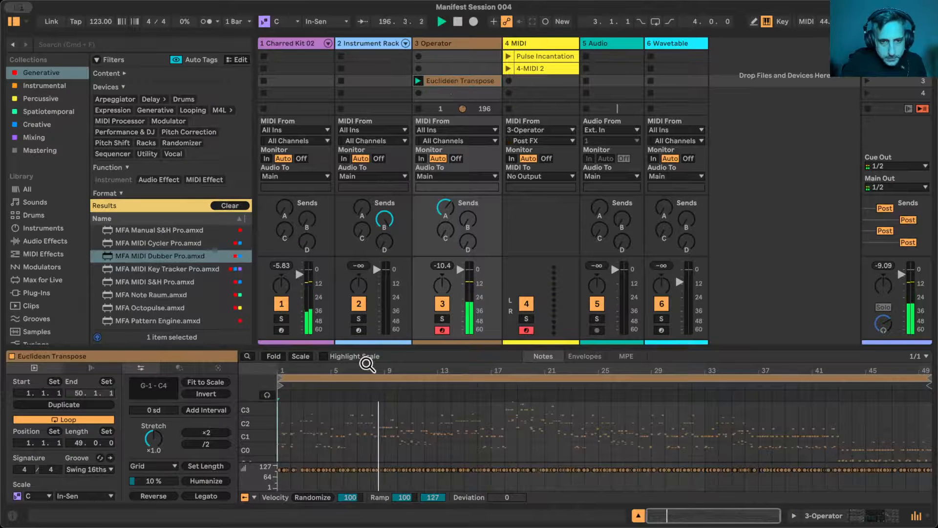
mouse_move(368, 364)
left_mouse_down()
mouse_move(367, 406)
mouse_move(368, 364)
left_mouse_up()
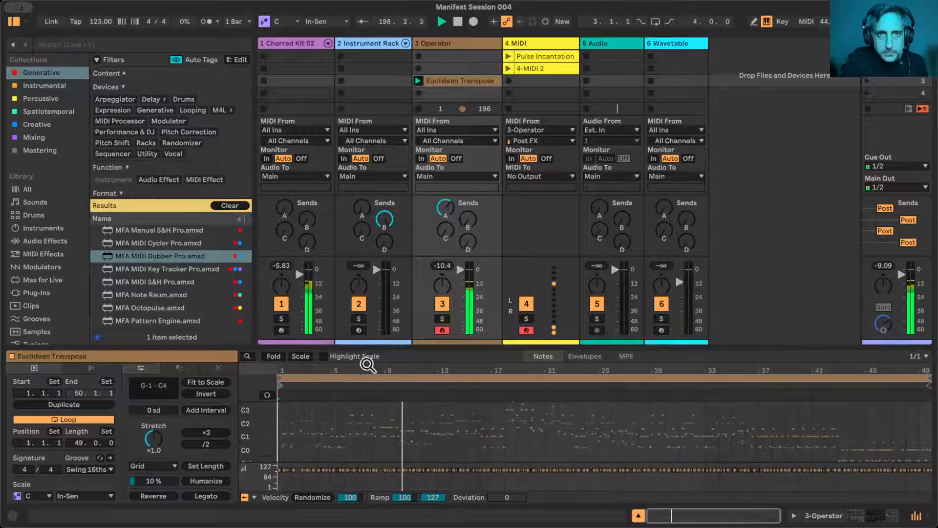
left_click(459, 41)
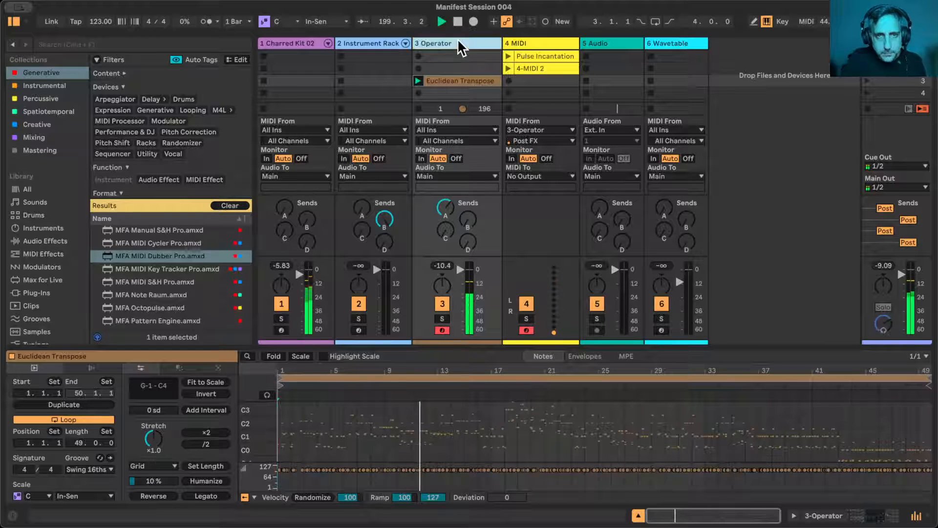
left_click(453, 83)
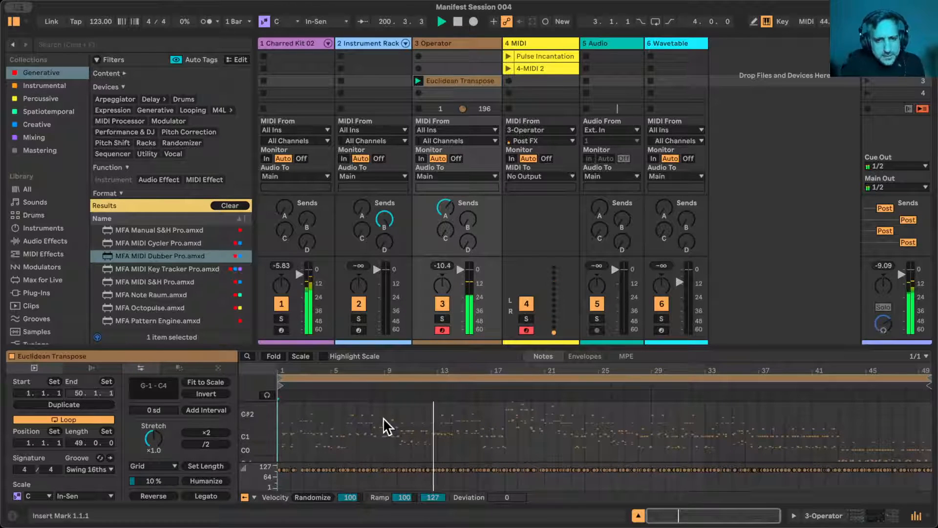
mouse_move(340, 371)
left_mouse_down()
mouse_move(341, 421)
mouse_move(342, 371)
left_mouse_up()
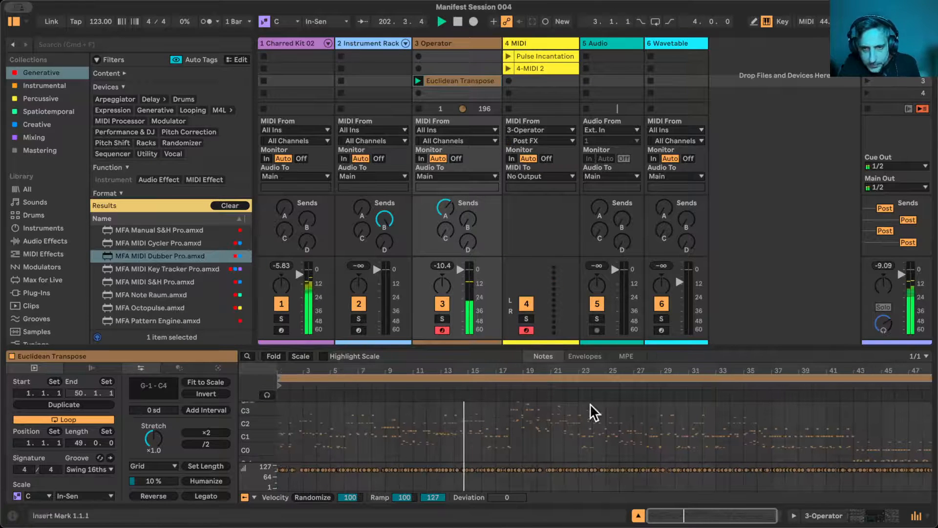
mouse_move(455, 377)
left_mouse_down()
mouse_move(455, 415)
mouse_move(454, 378)
left_mouse_up()
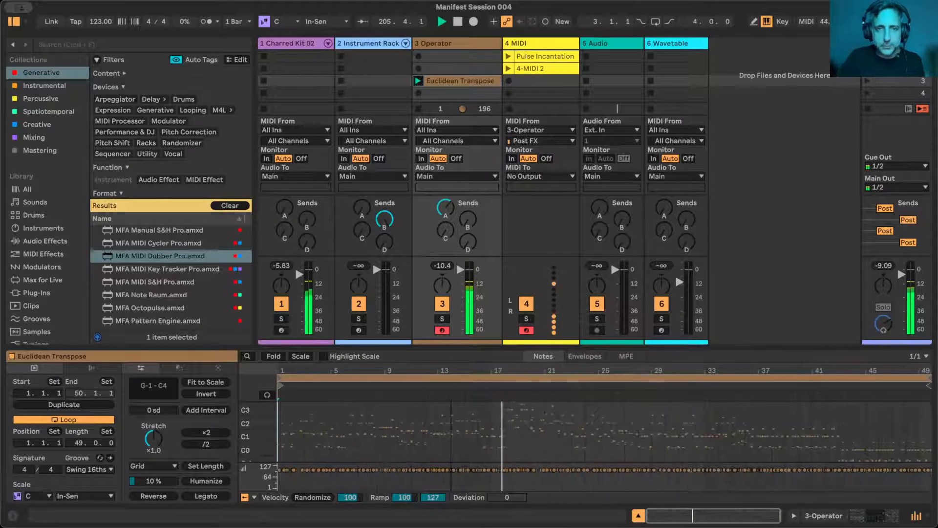
double_click(433, 41)
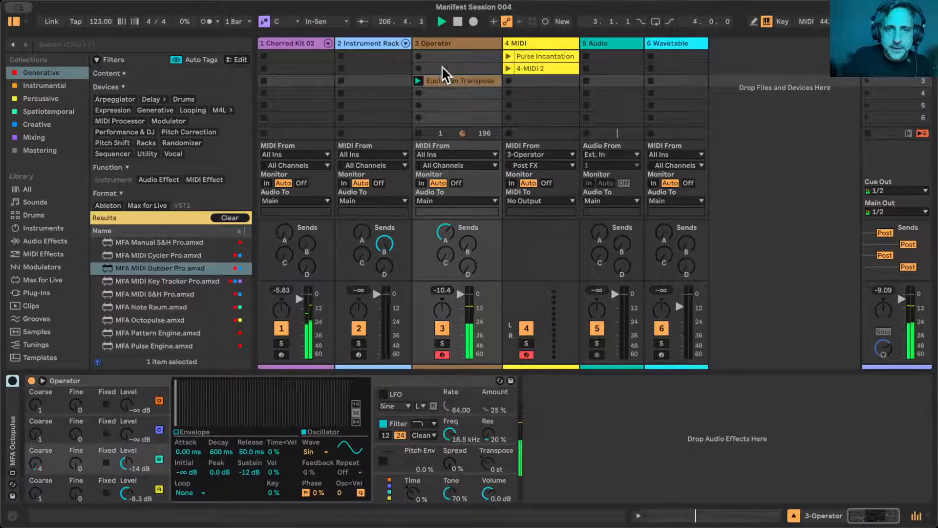
left_click(453, 465)
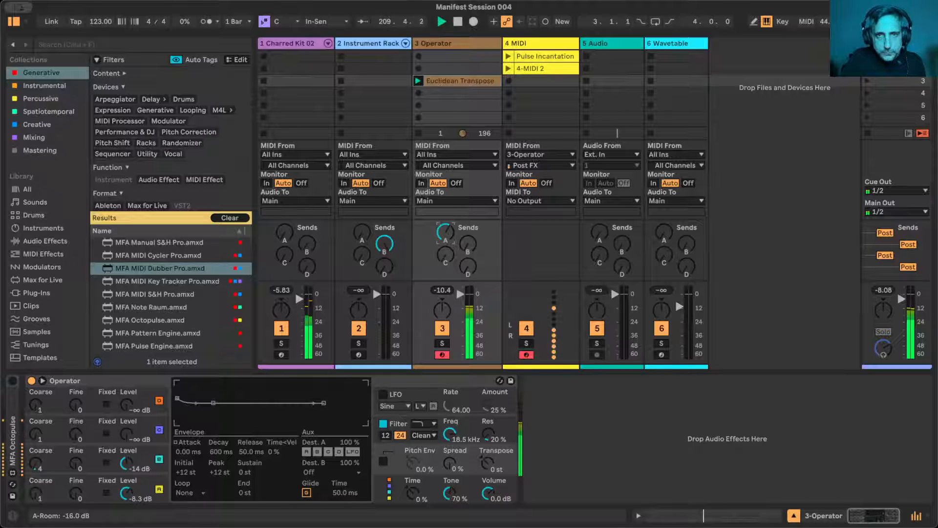
- Launch the Pulse Incantation clip on the 4 MIDI track and open its notes
left_click(549, 53)
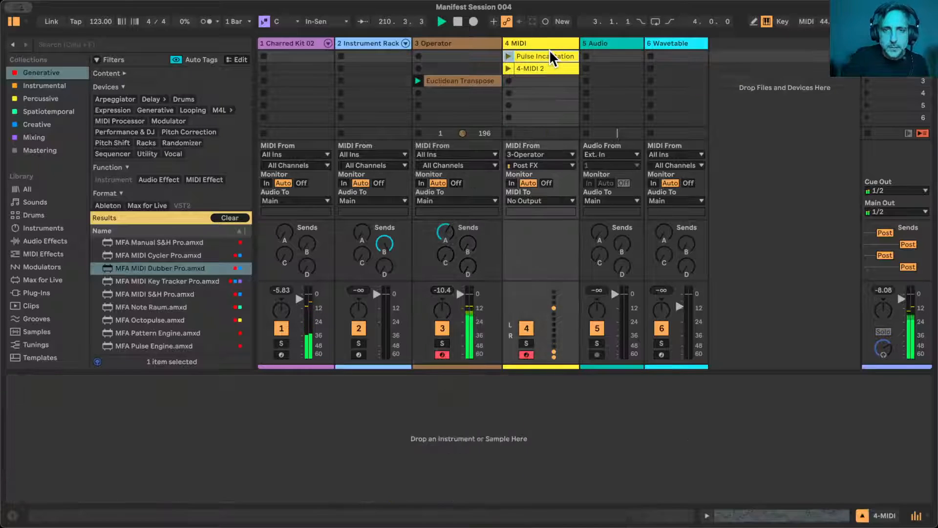
left_click(509, 55)
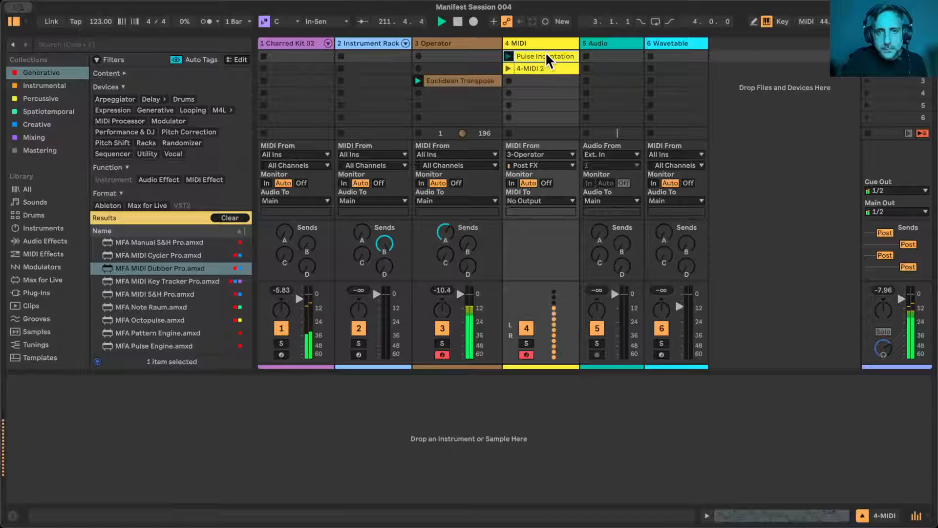
double_click(546, 54)
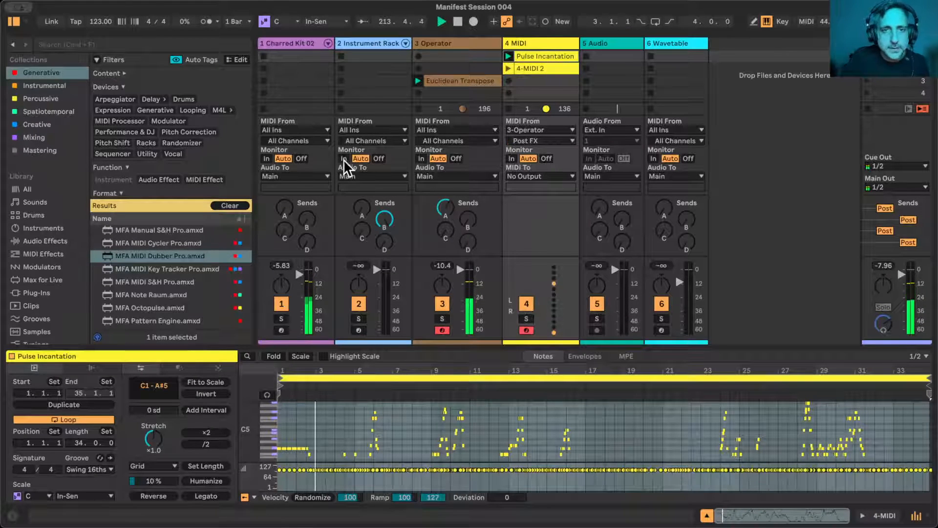
- Move the Pulse Incantation clip to the first slot of the Instrument Rack track and assign the track's color to it
left_click_drag(538, 58, 378, 61)
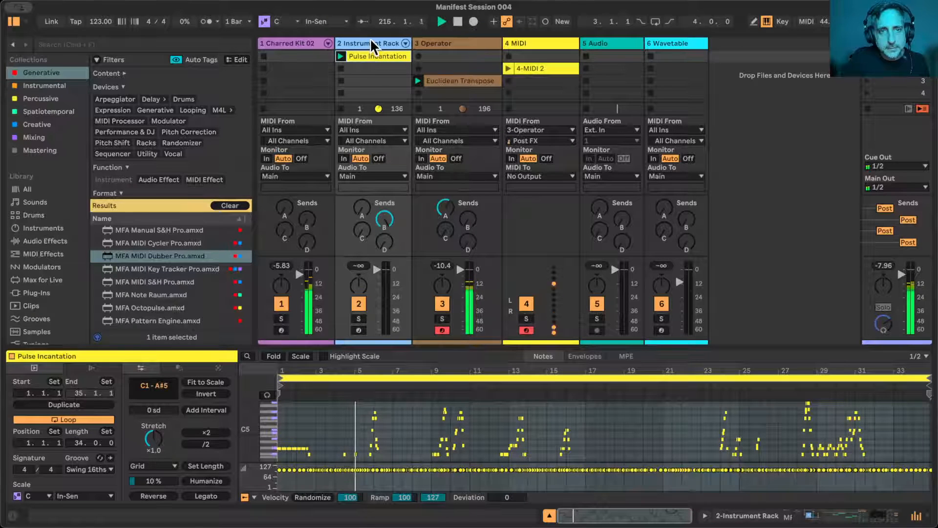
right_click(372, 44)
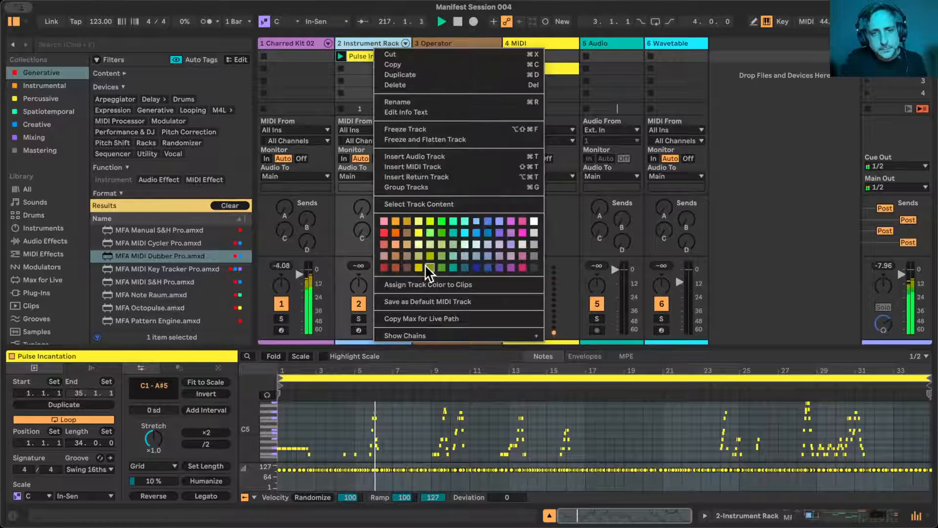
left_click(428, 284)
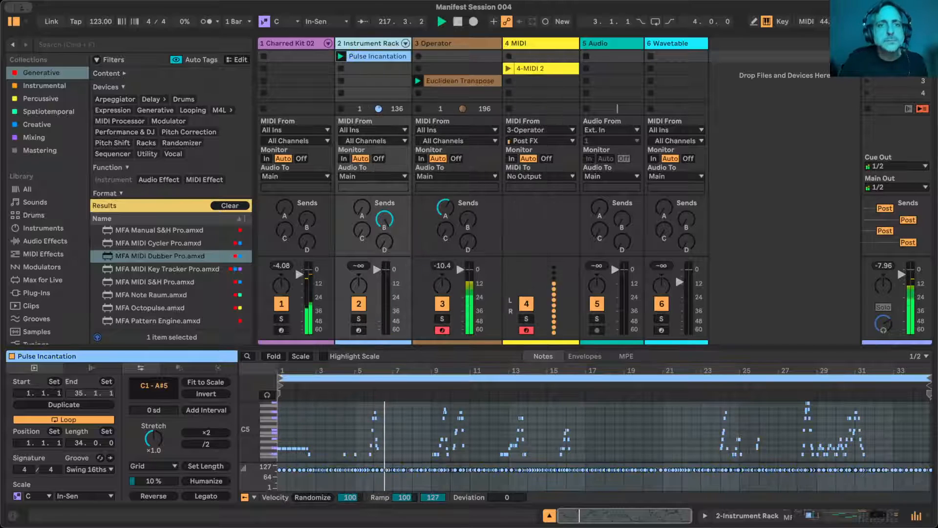
- Turn off the MFA relay device at the start of the Instrument Rack track's device chain and stop the track's playing clip
left_click(375, 43)
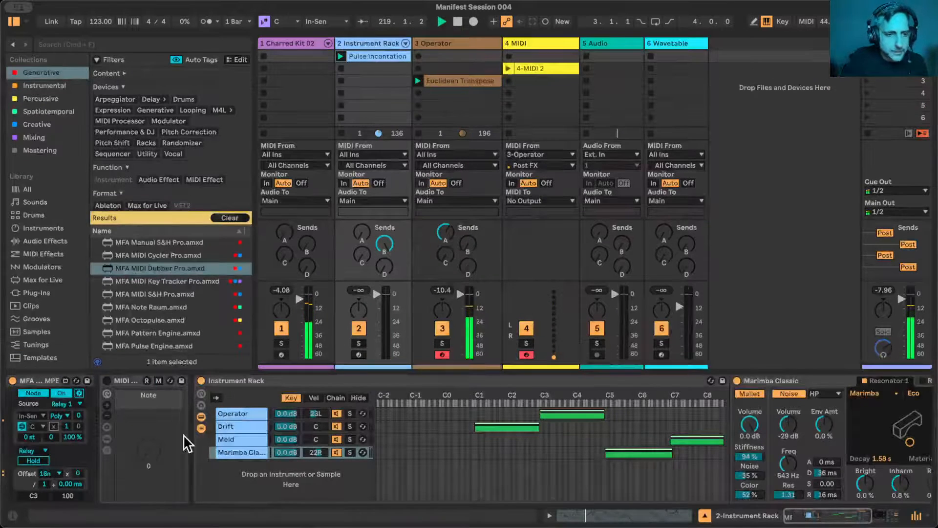
left_click(12, 381)
left_click(12, 380)
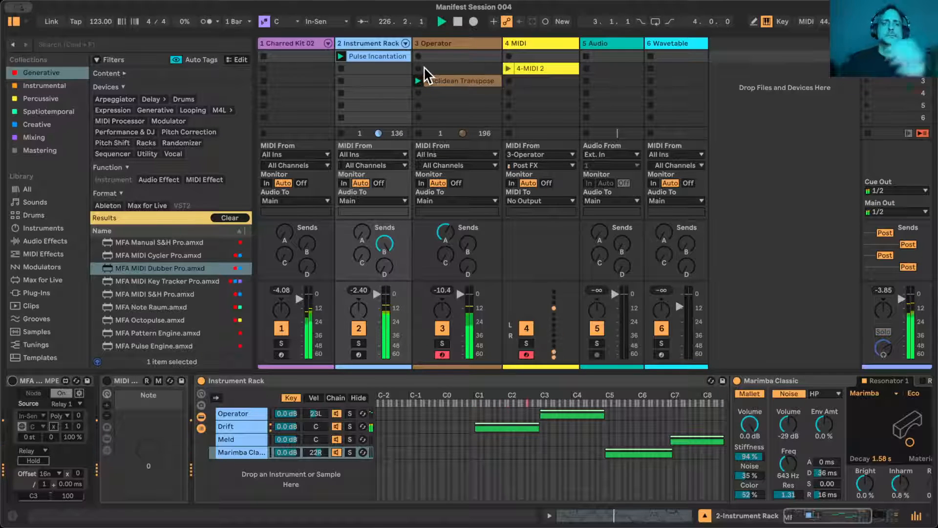
left_click(340, 131)
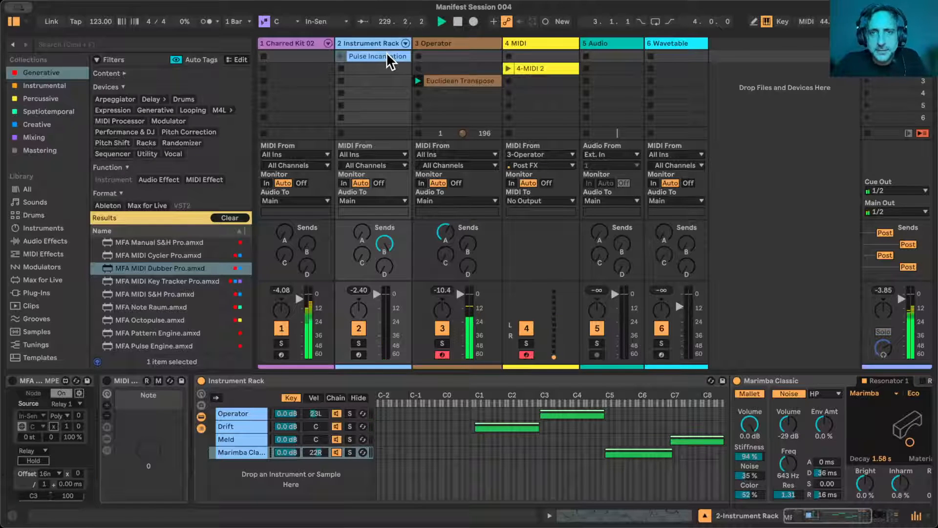
- Move the Pulse Incantation clip to the first slot of the 4 MIDI track and show the Operator track's devices
left_click_drag(389, 57, 523, 52)
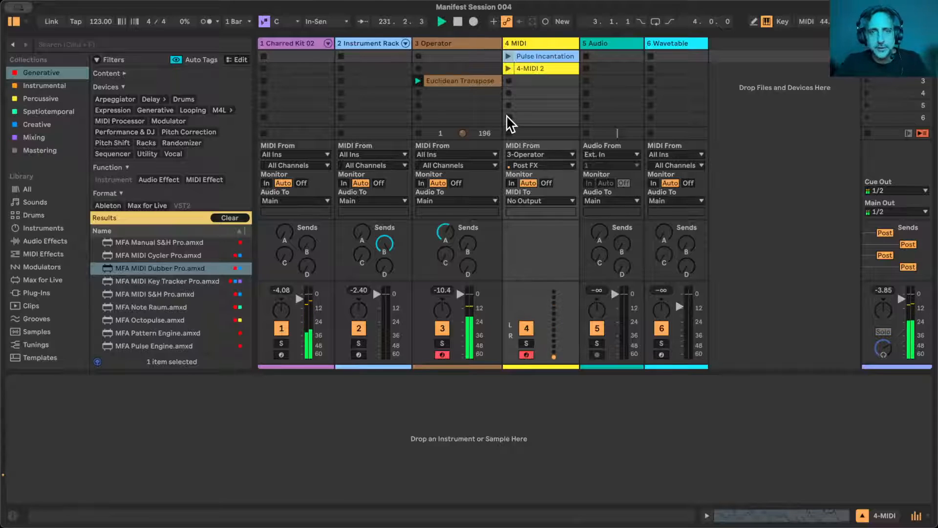
left_click(479, 79)
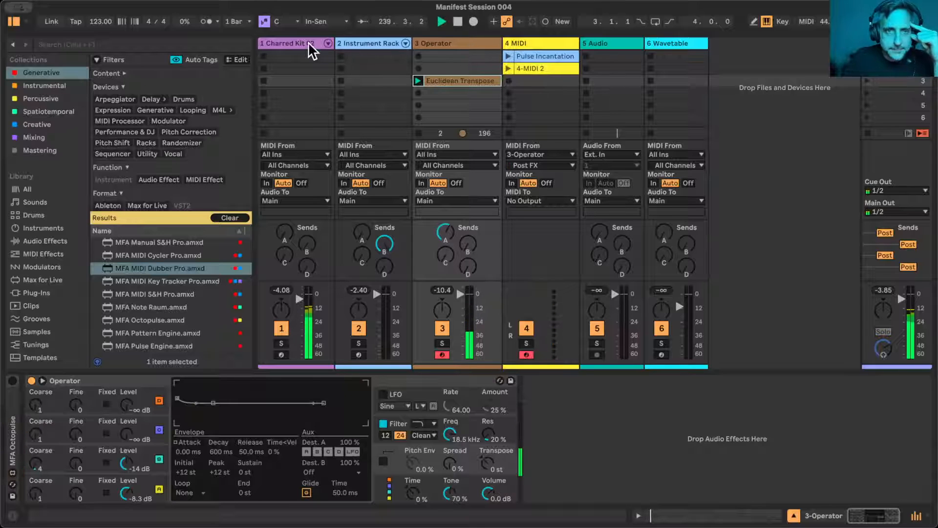
- In the Instrument Rack's key zones, extend Drift from C1 up to about C4 and make Operator span C4 to C7
left_click(384, 44)
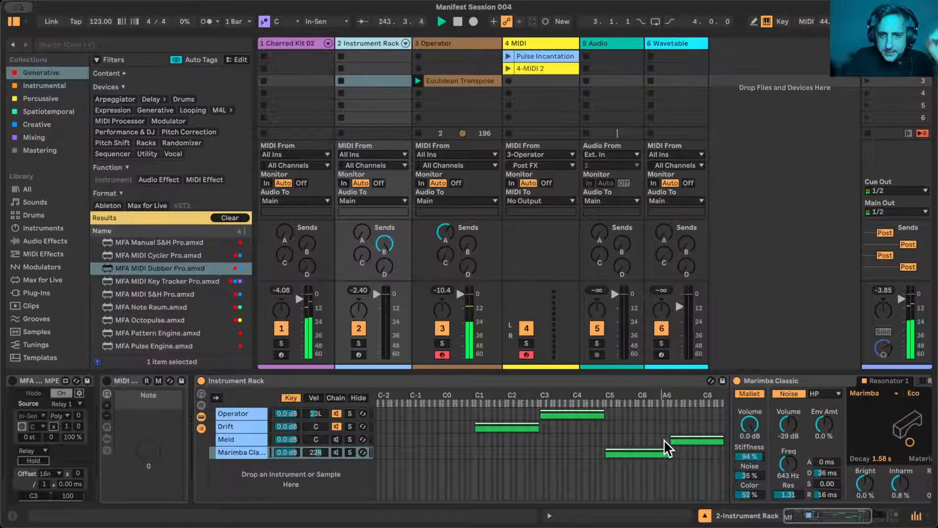
left_click(707, 439)
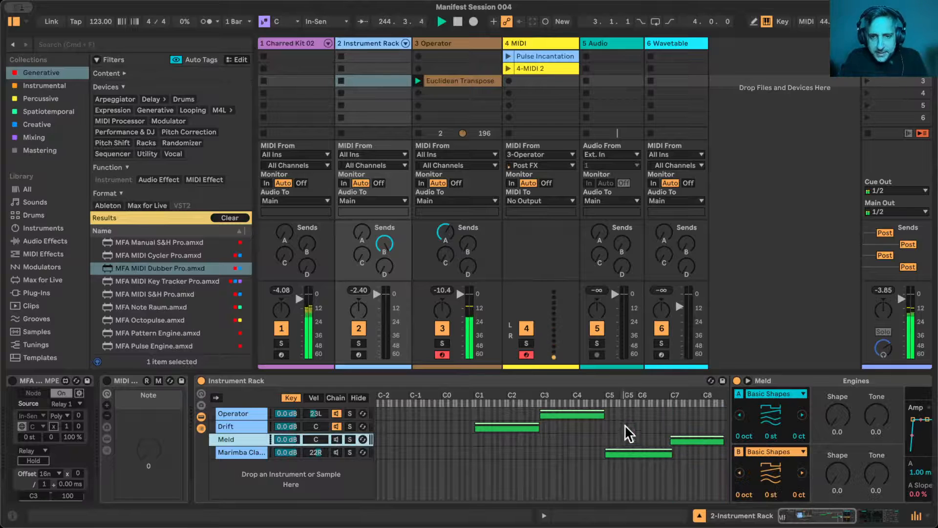
left_click_drag(571, 412, 638, 408)
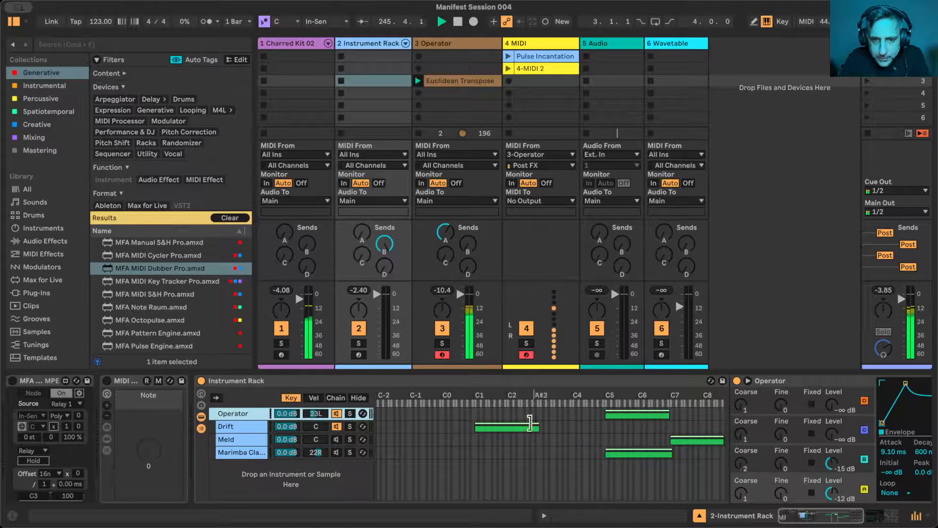
left_click_drag(540, 426, 575, 411)
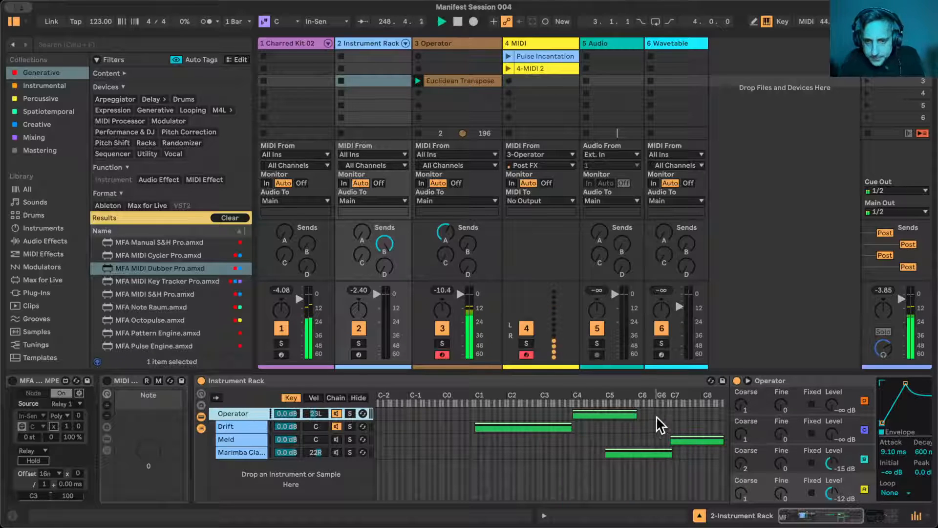
left_click_drag(632, 416, 675, 413)
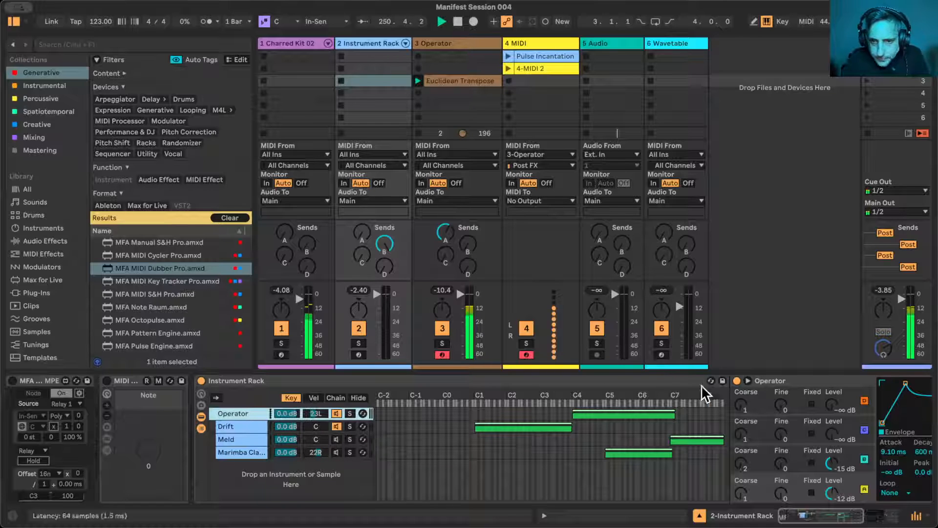
left_click_drag(572, 427, 568, 426)
- Move the Pulse Incantation clip to the Instrument Rack track's first slot and delete the rack's Meld and Marimba Classic chains
left_click_drag(556, 55, 392, 55)
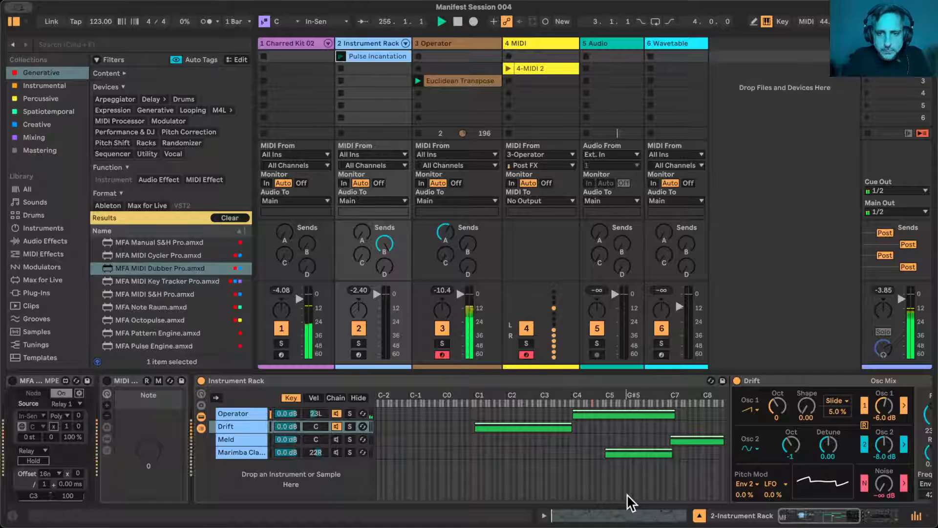
left_click(222, 439)
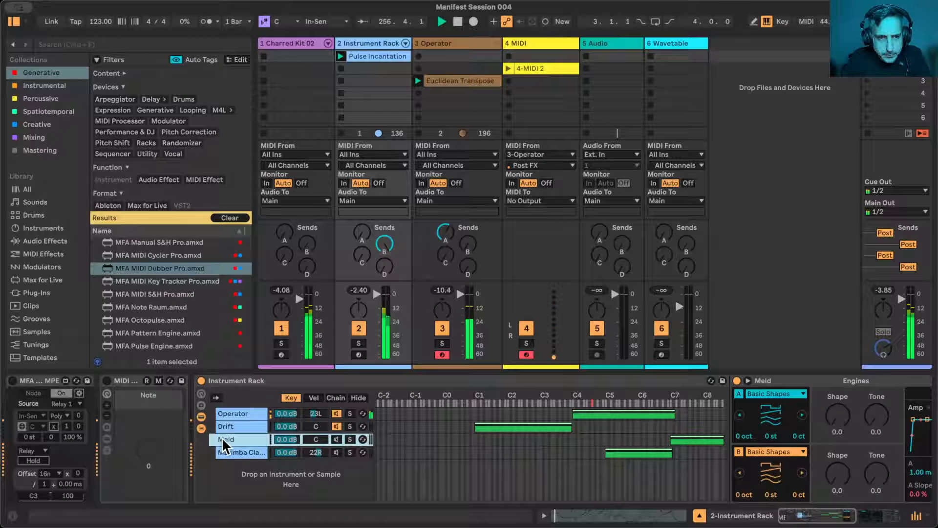
left_click(243, 452, "shift")
key("Delete")
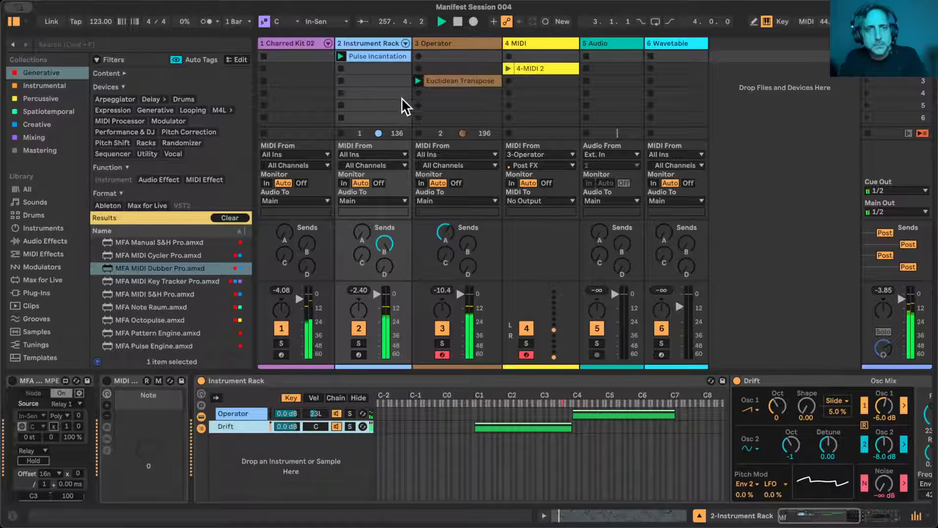
- Examine the Pulse Incantation clip's notes in an enlarged editor, stop playback, and view the Euclidean Transpose clip's notes for comparison
double_click(375, 55)
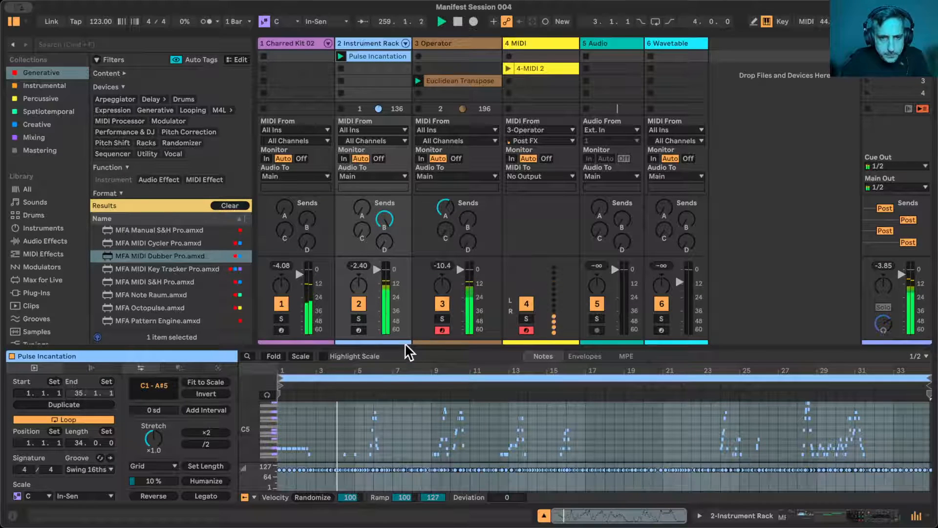
left_click_drag(405, 346, 403, 266)
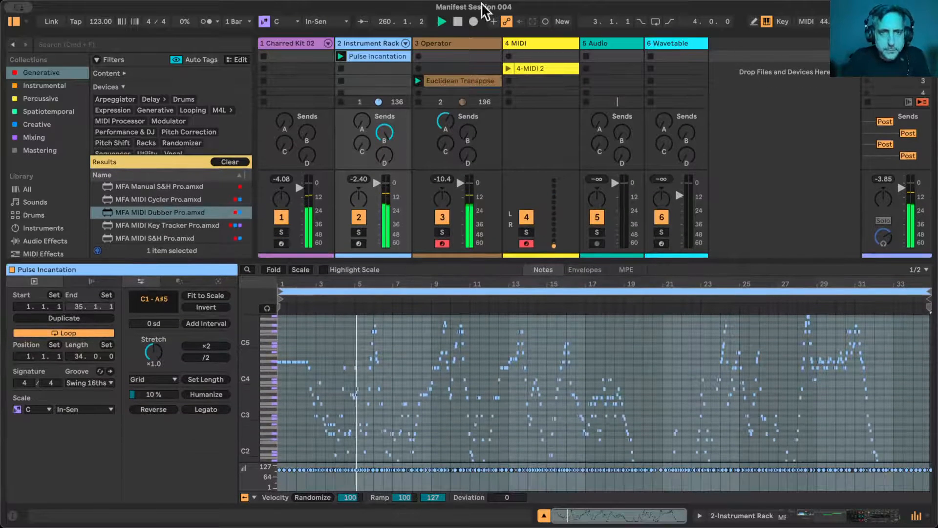
key("space")
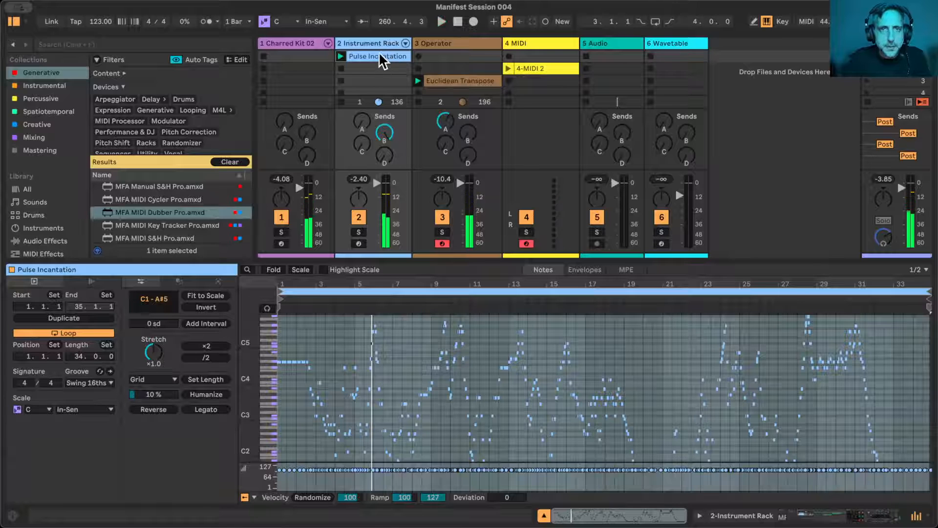
left_click(367, 41)
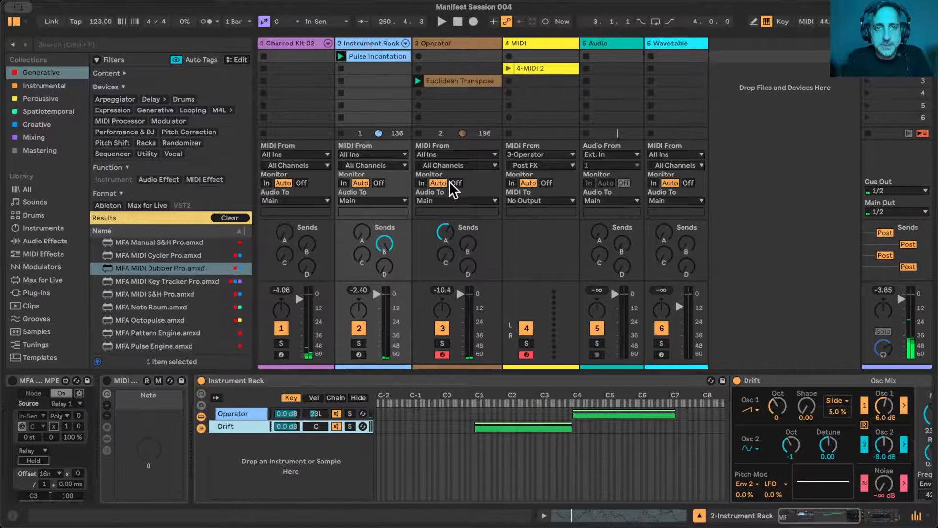
left_click(455, 79)
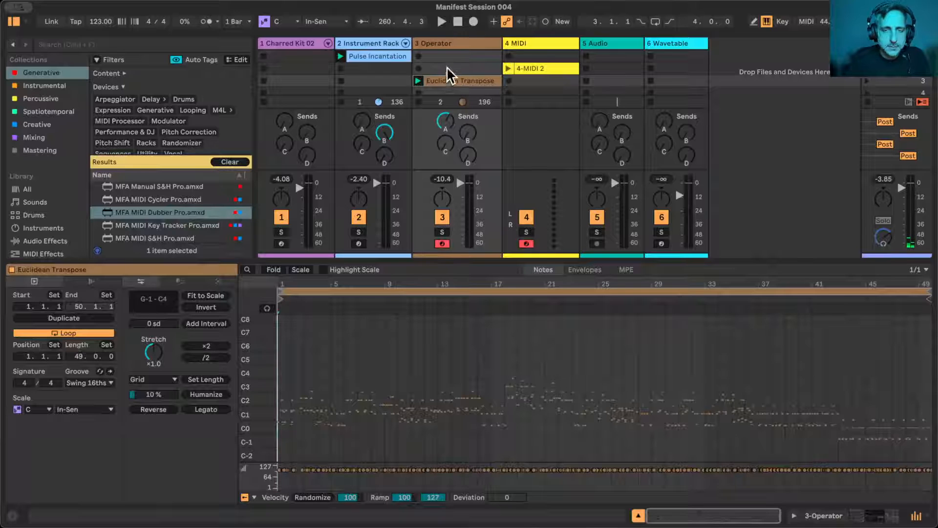
- Set Drift's Transpose to 12 st in the Instrument Rack and restart playback
left_click(369, 41)
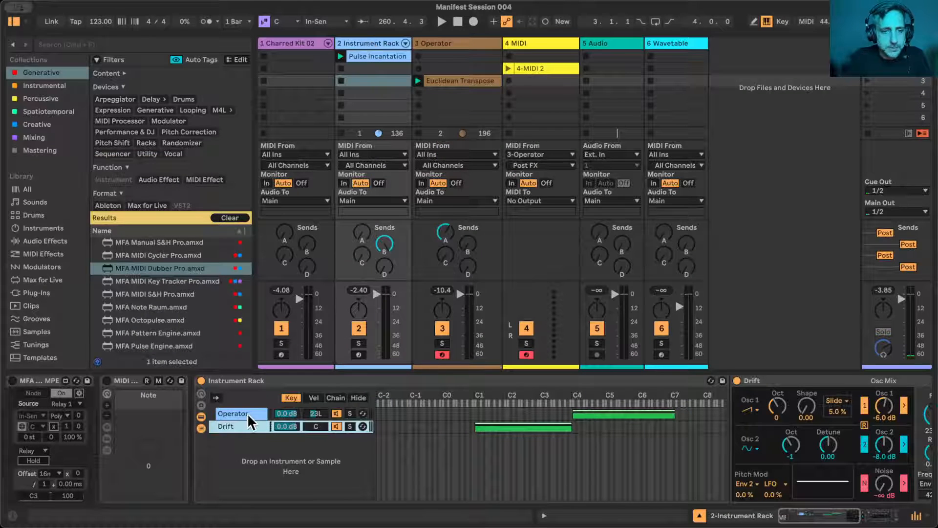
scroll(583, 436, "right", 10)
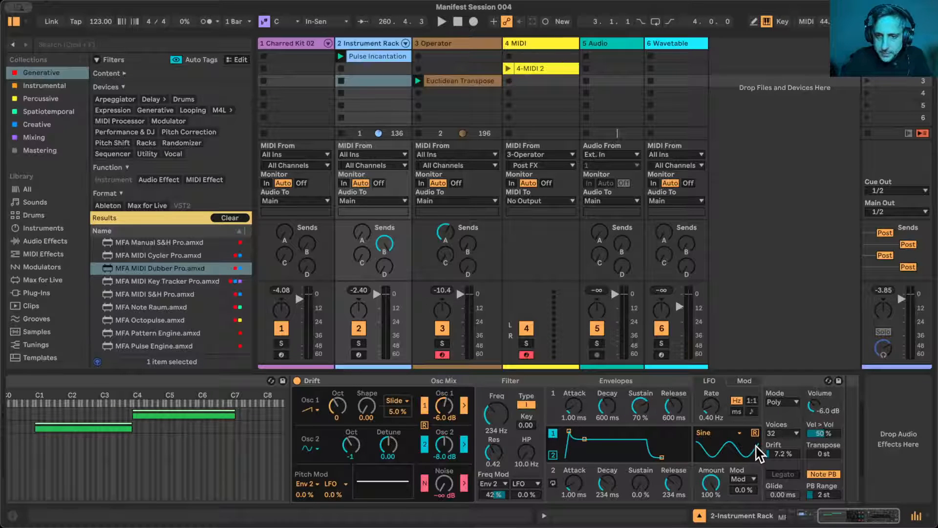
left_click(830, 454)
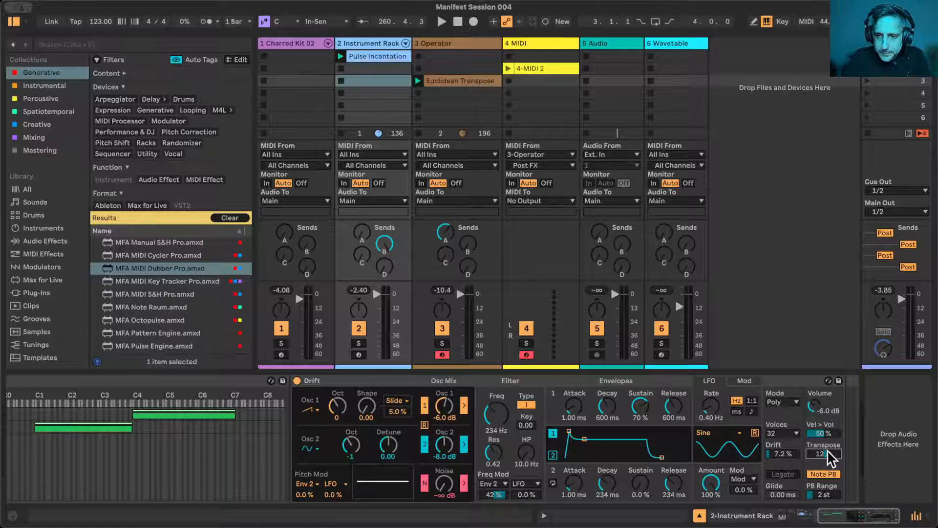
left_click(372, 53)
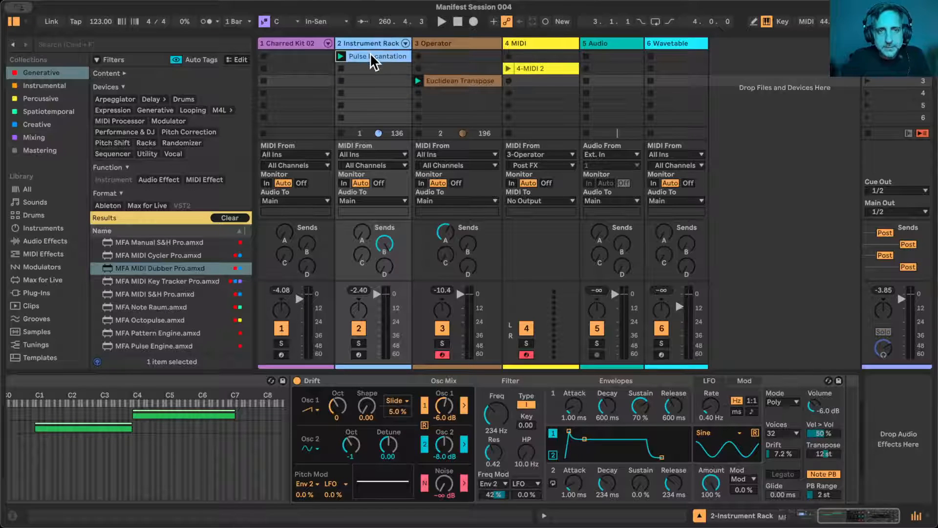
key("space")
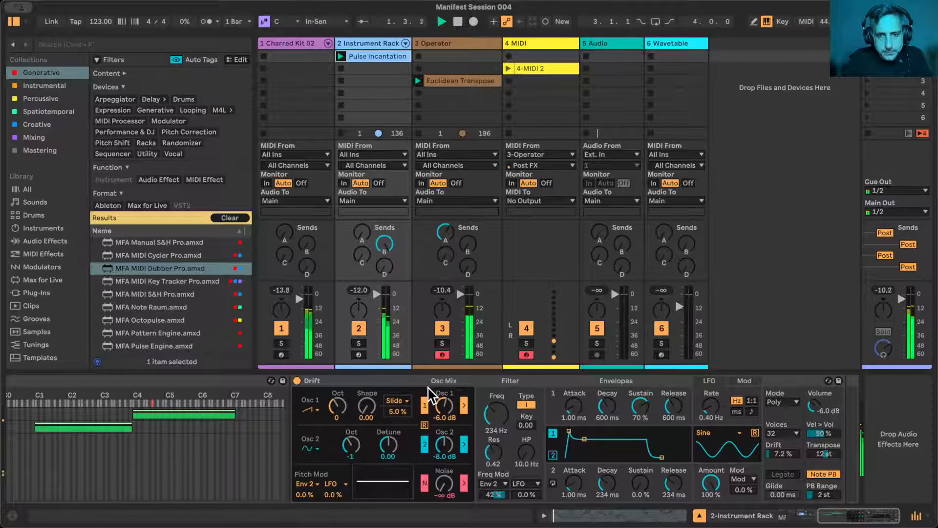
- Pan the Drift chain to 30R in the Instrument Rack's chain list and stop playback
scroll(510, 458, "left", 1)
scroll(509, 463, "left", 5)
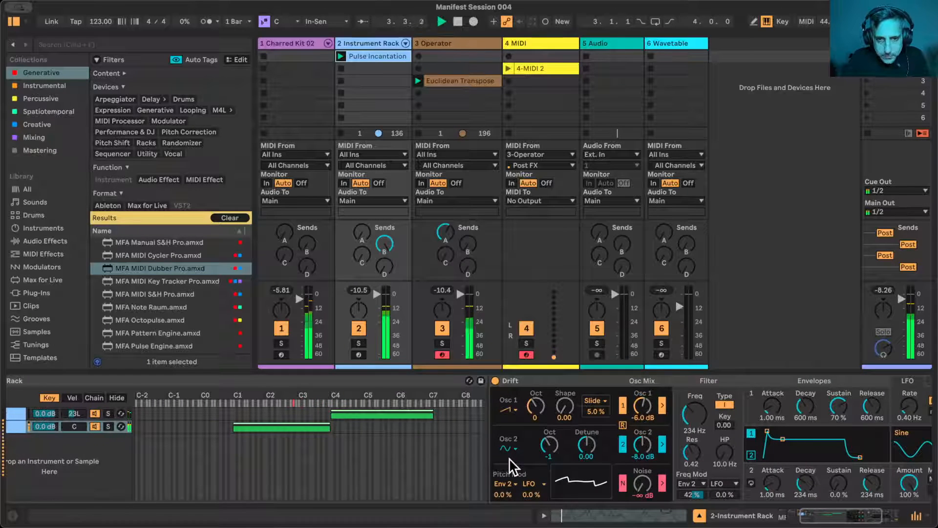
scroll(509, 459, "right", 5)
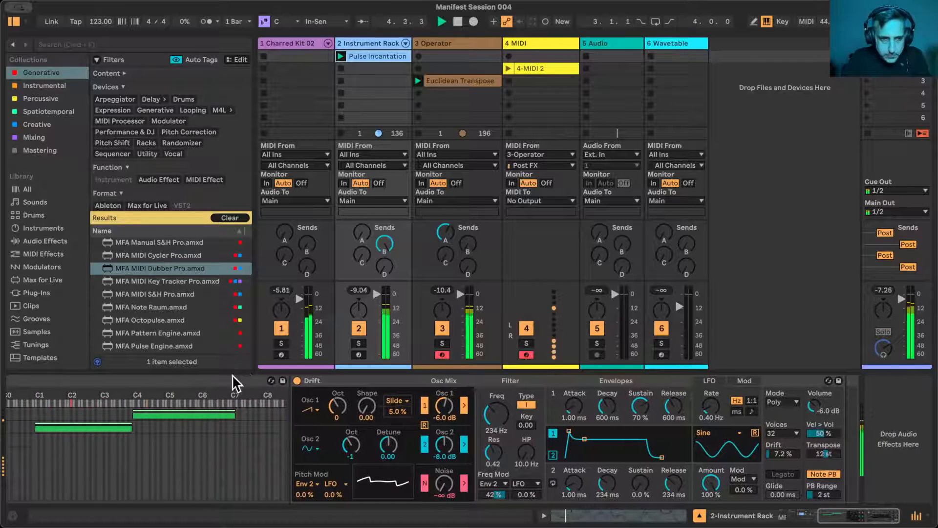
scroll(156, 503, "left", 10)
left_click_drag(316, 426, 315, 411)
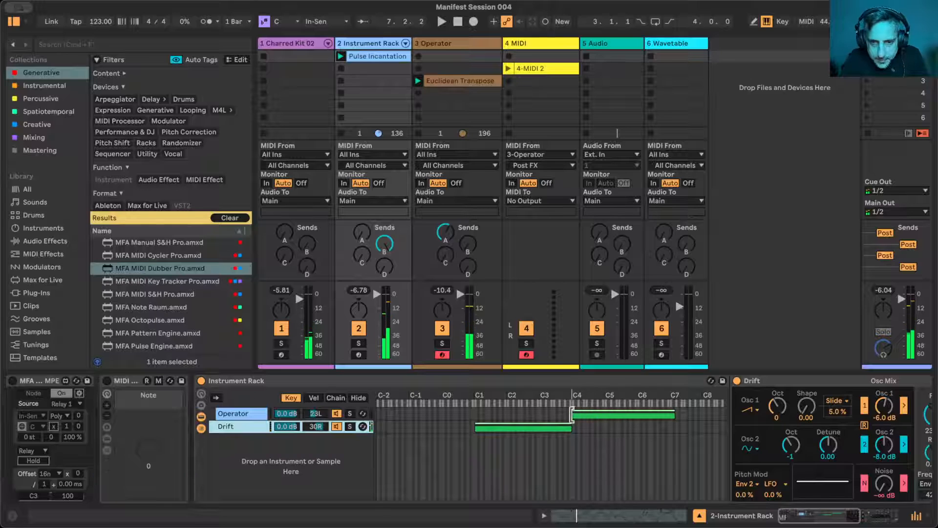
- Lower the start of the Operator chain's key zone to about G3 so that it overlaps the Drift zone
left_click_drag(572, 415, 540, 415)
right_click(541, 408)
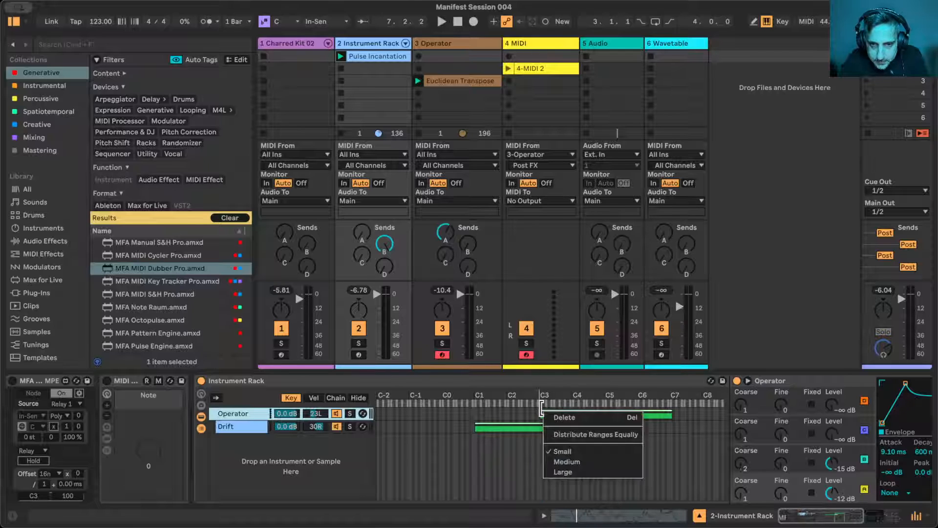
left_click(542, 408)
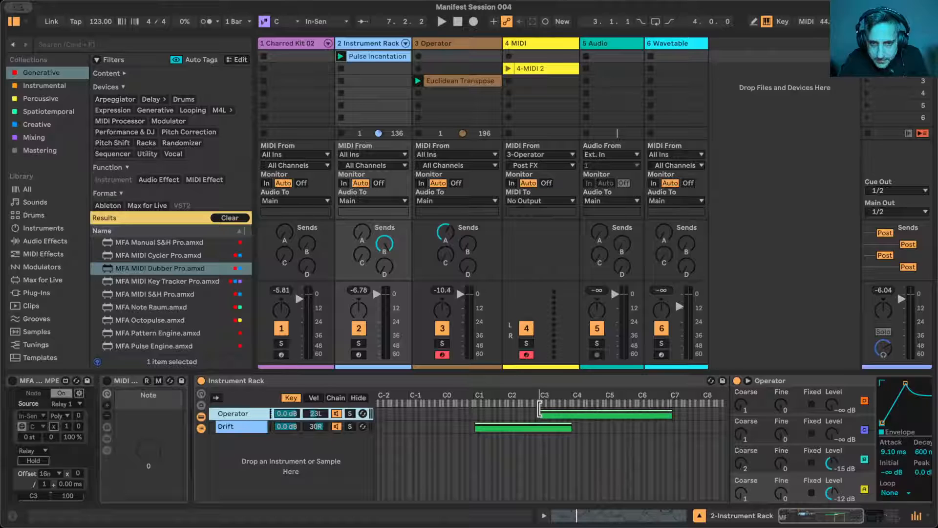
right_click(540, 408)
left_click(545, 407)
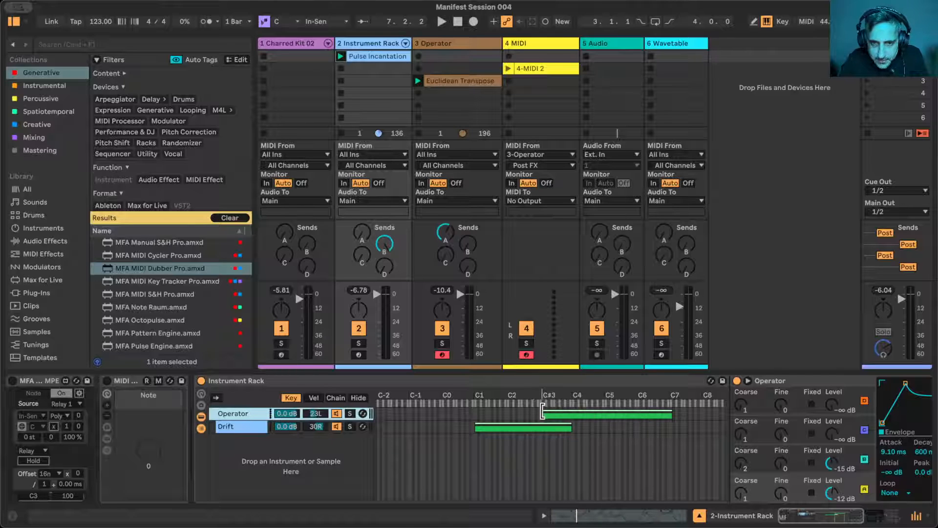
mouse_move(544, 409)
left_mouse_down()
mouse_move(562, 421)
mouse_move(542, 410)
mouse_move(559, 411)
left_mouse_up()
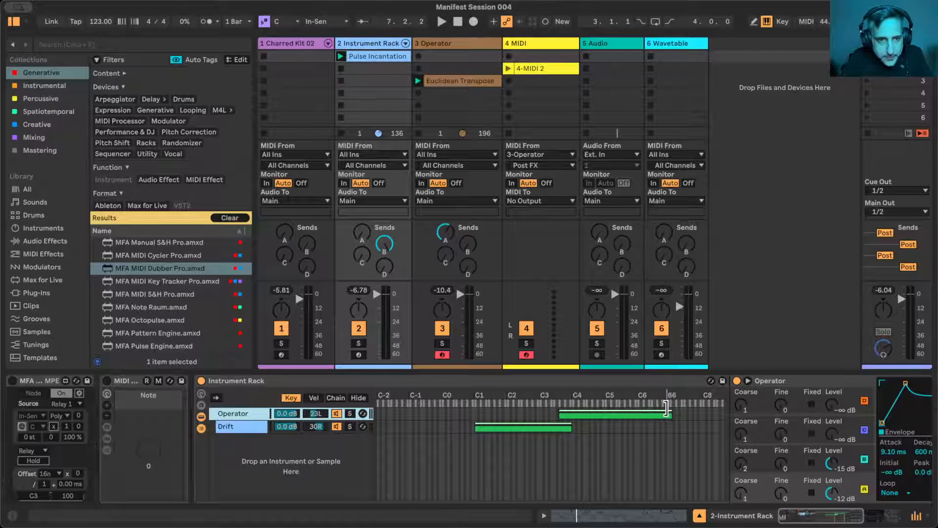
- Display the key zones at Large size, start Operator's zone at C3, and crossfade it with Drift's zone between C3 and C4
right_click(485, 473)
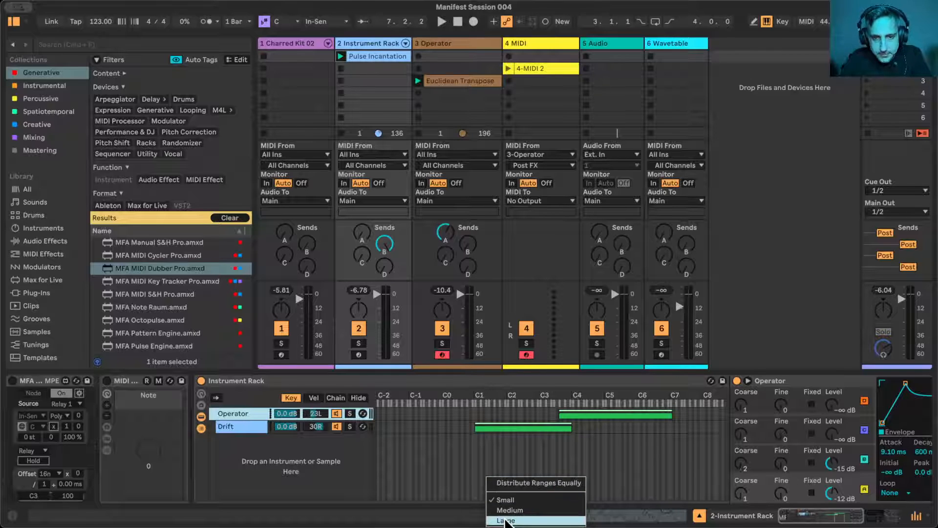
left_click(493, 522)
scroll(632, 492, "right", 10)
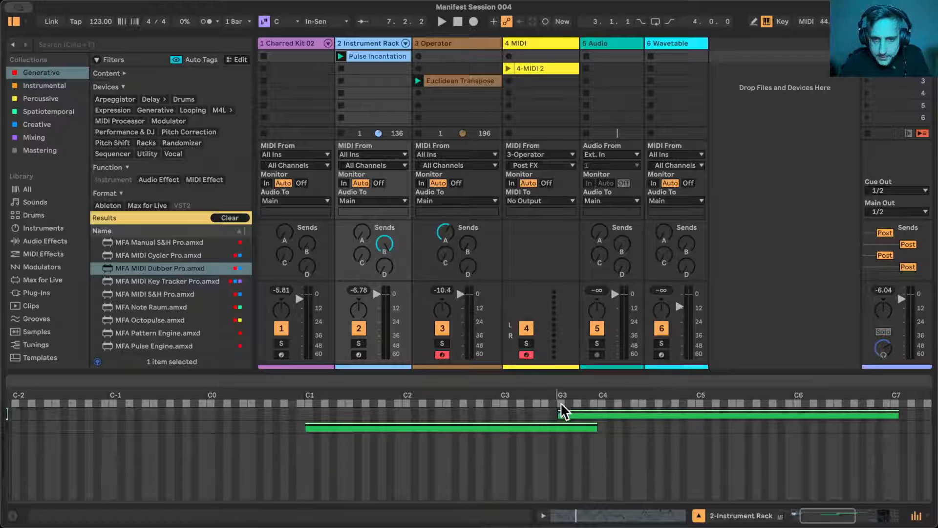
left_click(572, 410)
left_click_drag(559, 410, 502, 414)
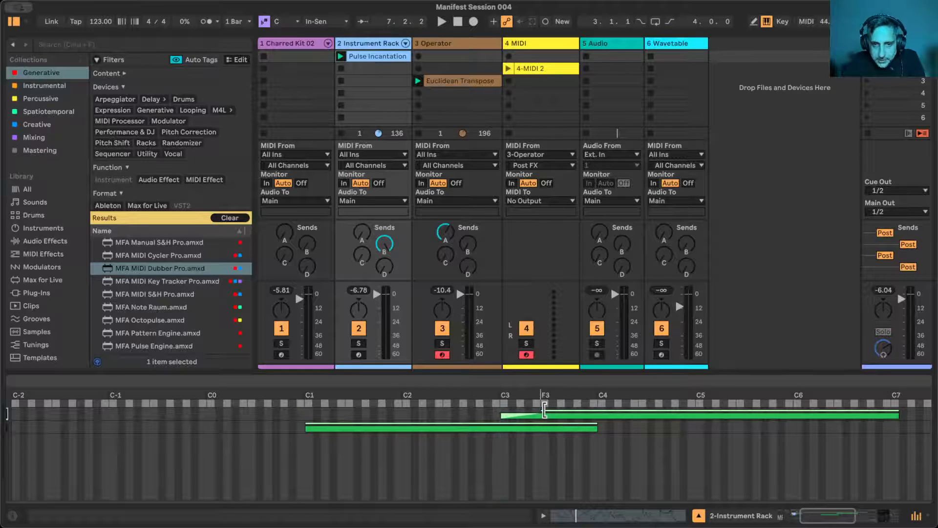
left_click_drag(544, 410, 497, 433)
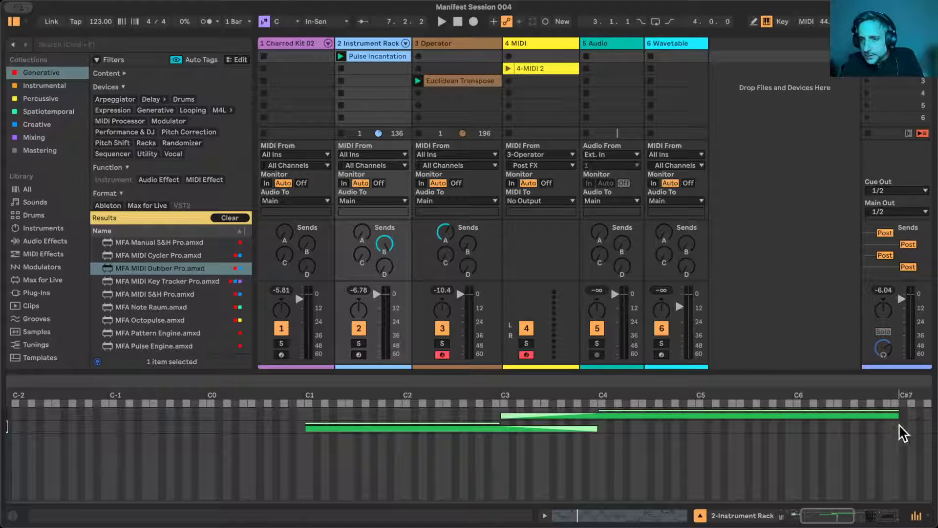
- Play the session and check the Pulse Incantation clip's notes against the Instrument Rack's crossfaded key zones
key("space")
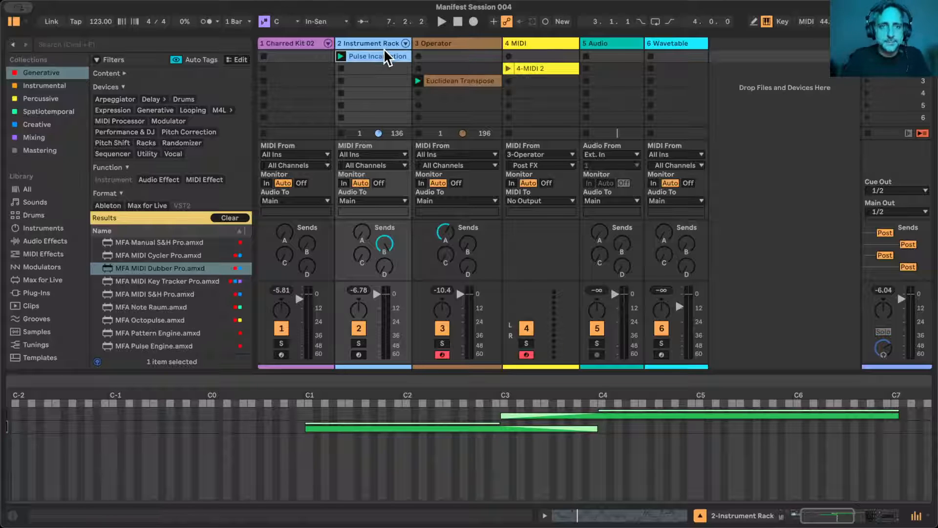
double_click(374, 58)
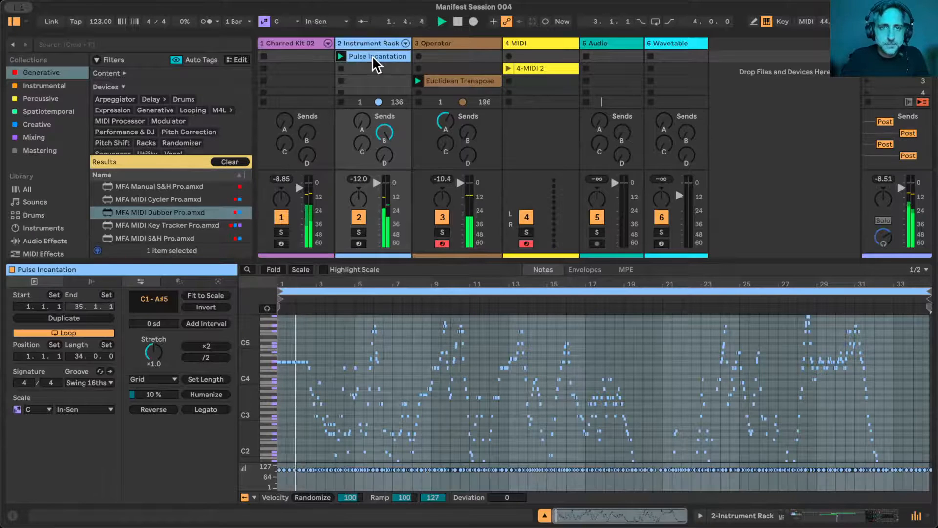
double_click(381, 43)
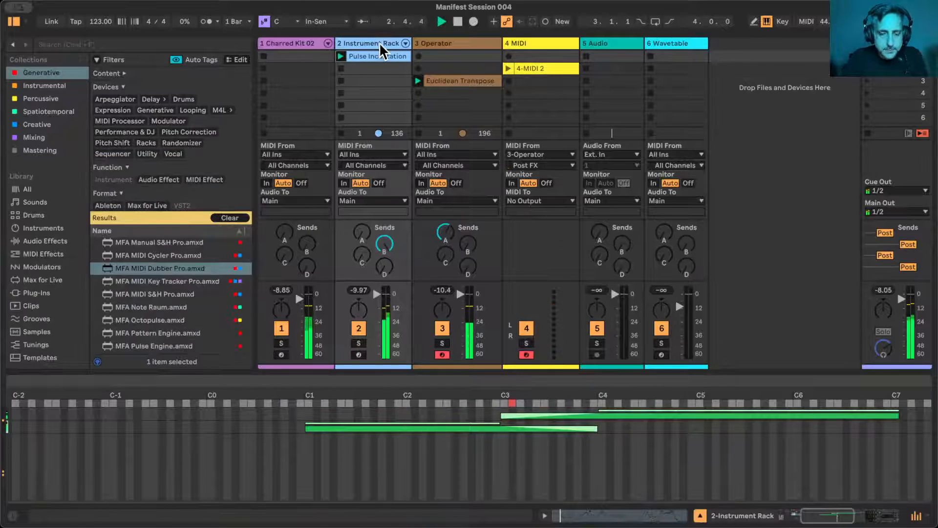
scroll(375, 435, "left", 8)
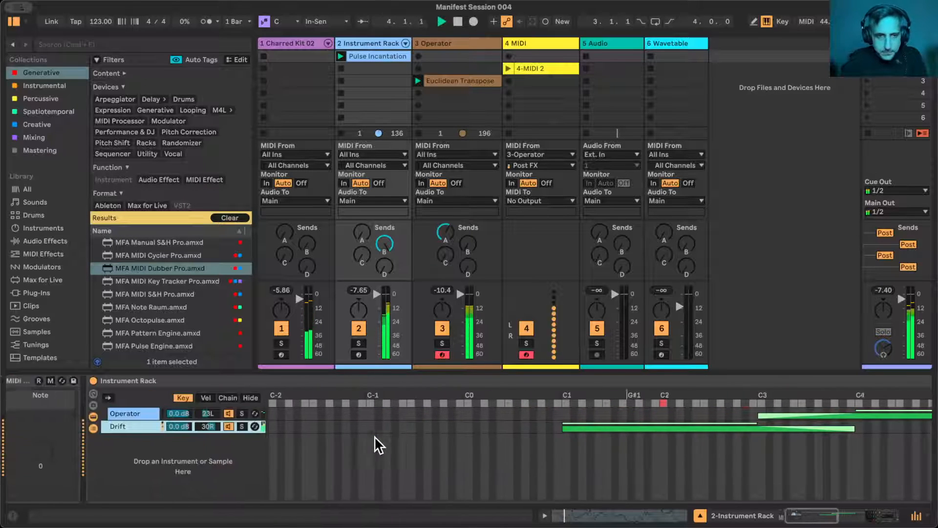
- Solo the Instrument Rack track, hide the rack's zone editor and display the Drift chain's synth settings
double_click(224, 423)
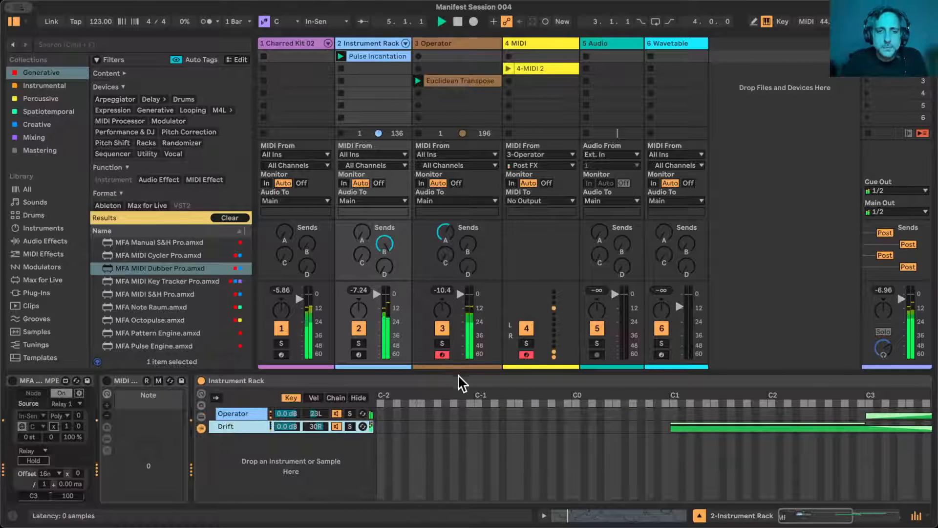
scroll(244, 457, "right", 10)
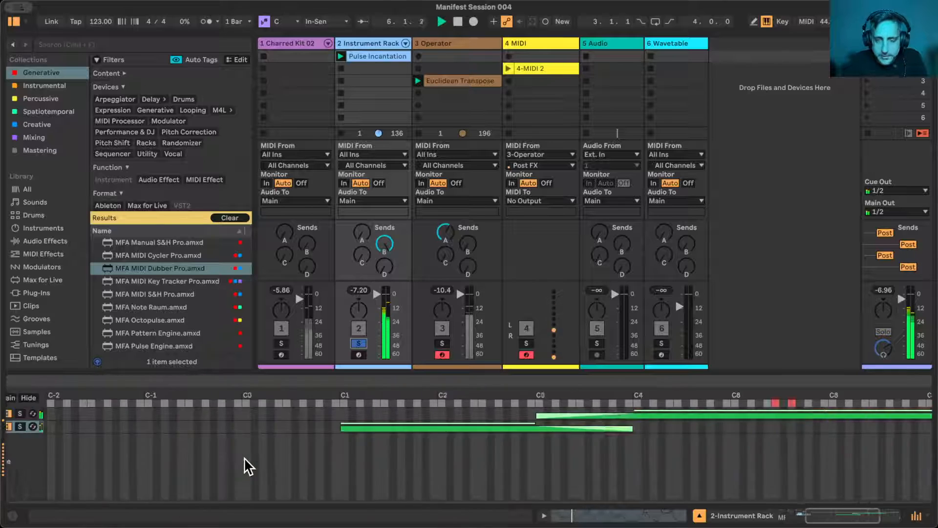
scroll(495, 404, "left", 10)
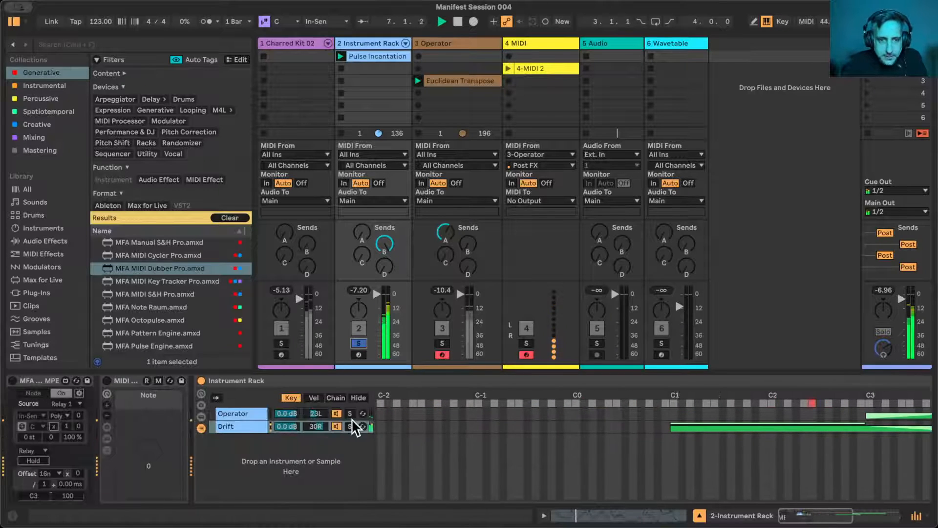
left_click(358, 397)
left_click(226, 428)
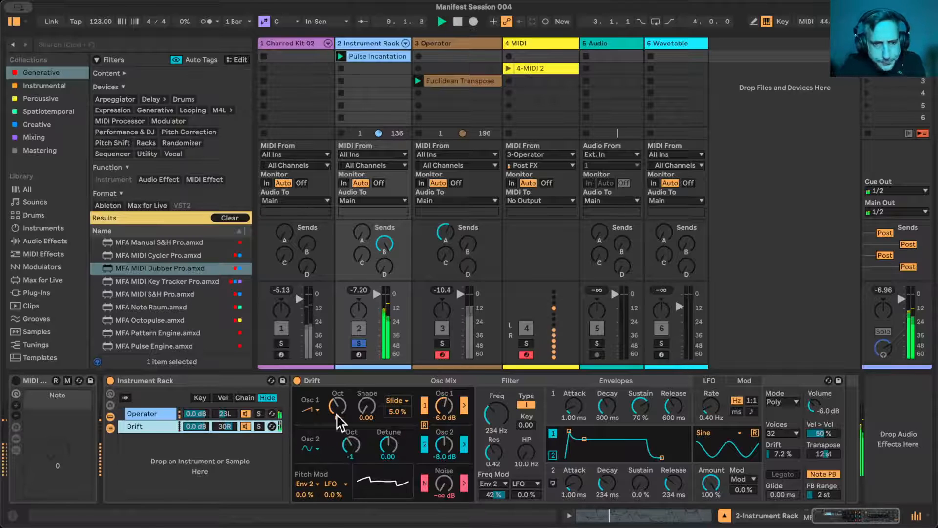
- Choose the fourth waveform for Drift's Osc 1 and set its Shape to 0.73
left_click_drag(367, 406, 367, 379)
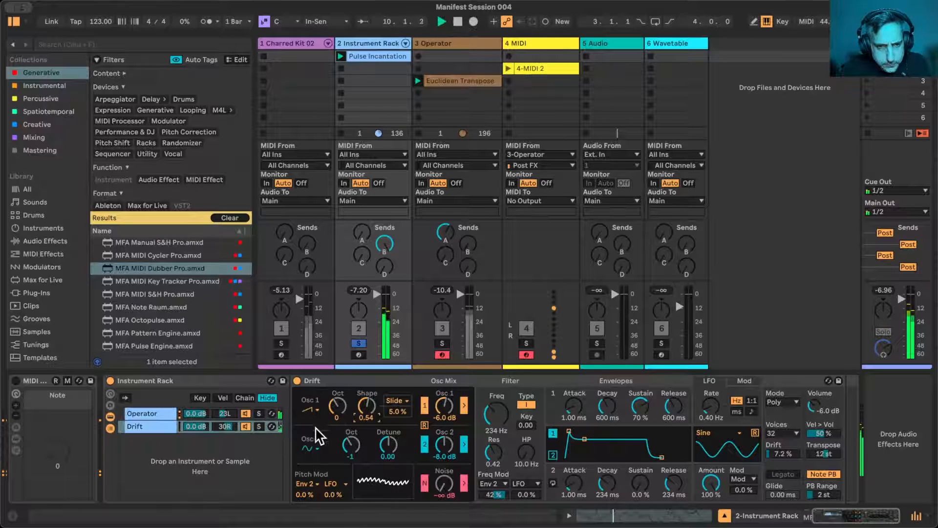
left_click(309, 410)
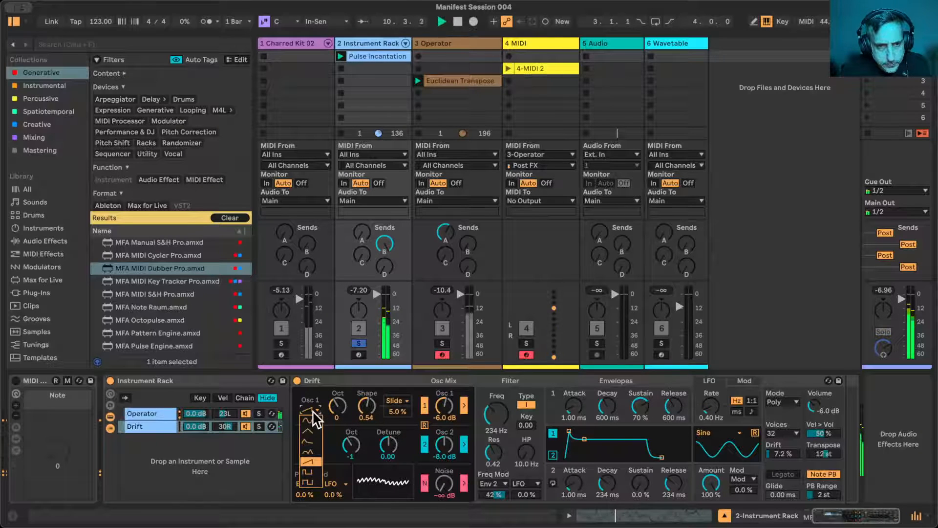
left_click(309, 453)
left_click_drag(367, 416, 367, 408)
- Set Drift's Osc 2 detune to -0.03 and raise its noise level to -7.9 dB
left_click_drag(399, 458, 400, 461)
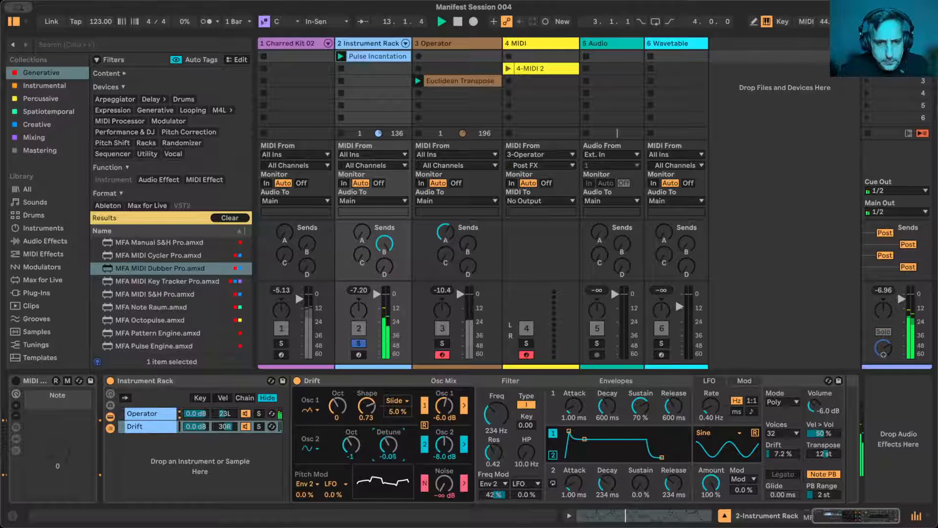
left_click_drag(444, 484, 444, 472)
- Switch Drift's LFO to a raised 1:1 ratio rate and route the LFO modulation slot to Osc 1 Gain
left_click(752, 401)
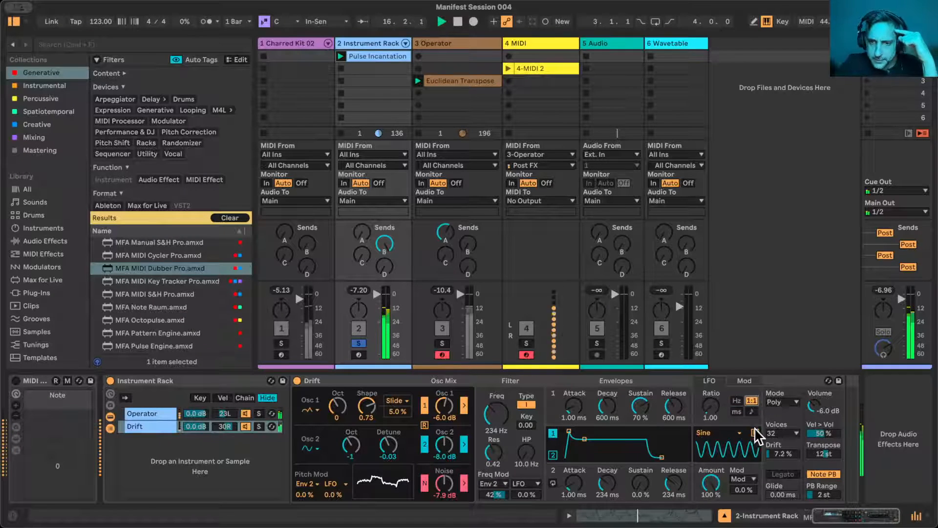
left_click_drag(710, 402, 710, 378)
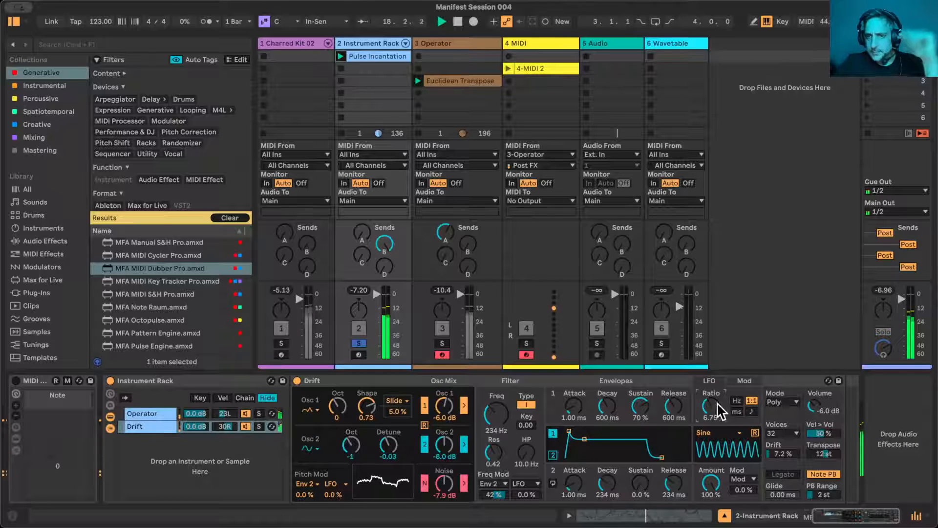
left_click(742, 381)
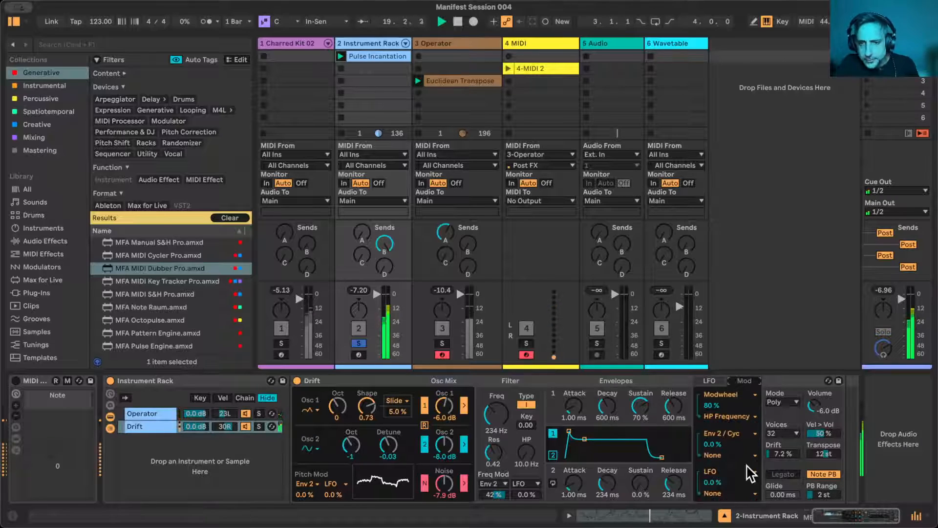
left_click(724, 495)
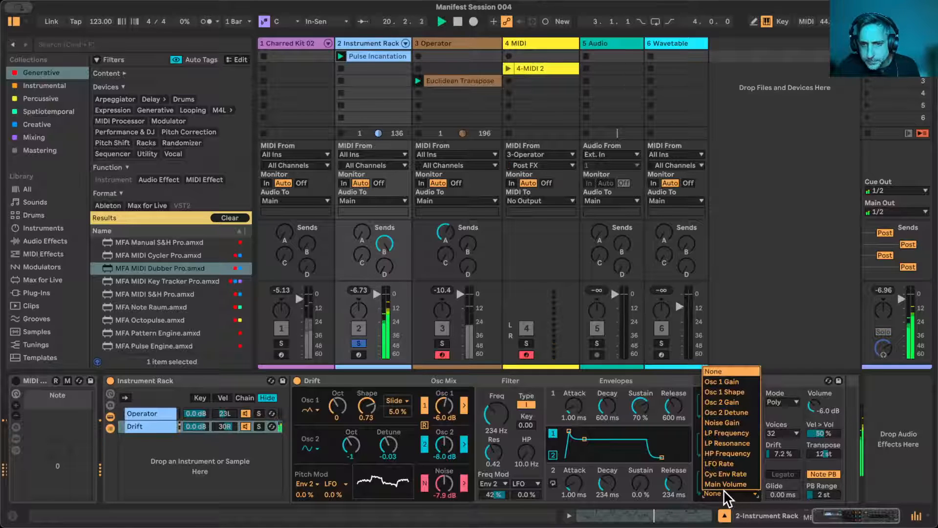
left_click(732, 381)
- Set Drift's LFO ratio to 12.62 and its shape to Wander
left_click(712, 381)
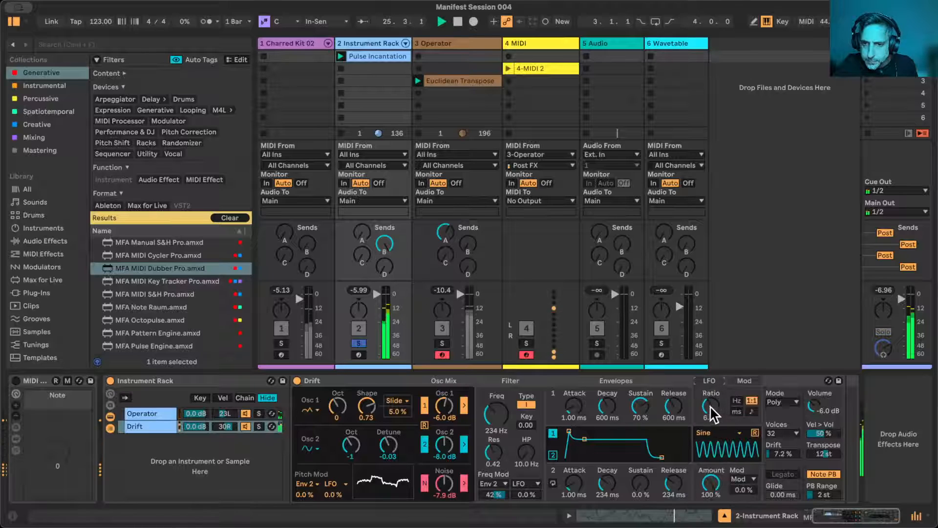
left_click_drag(712, 415, 711, 401)
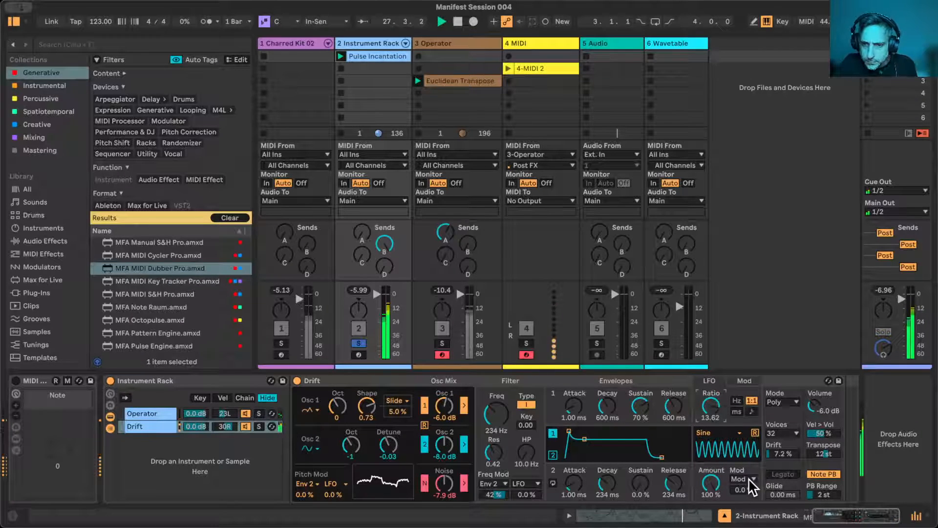
left_click_drag(712, 405, 713, 408)
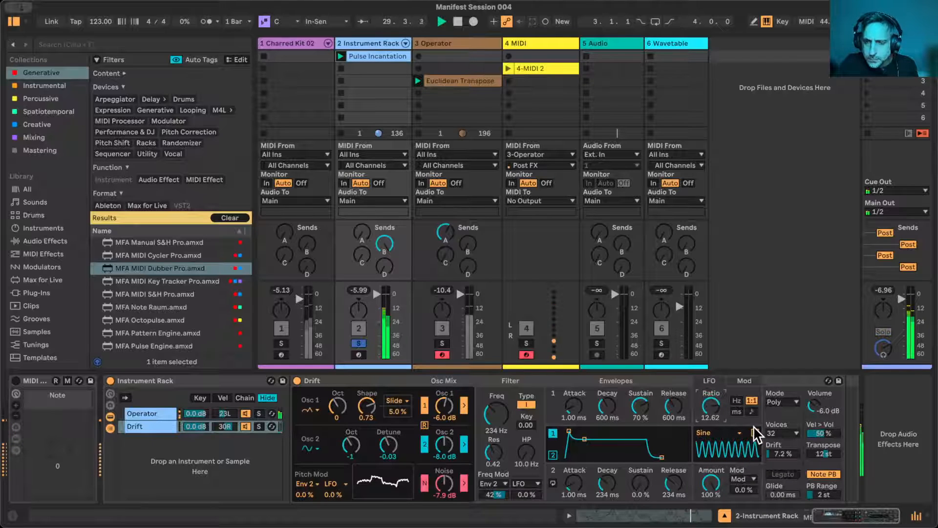
left_click(739, 435)
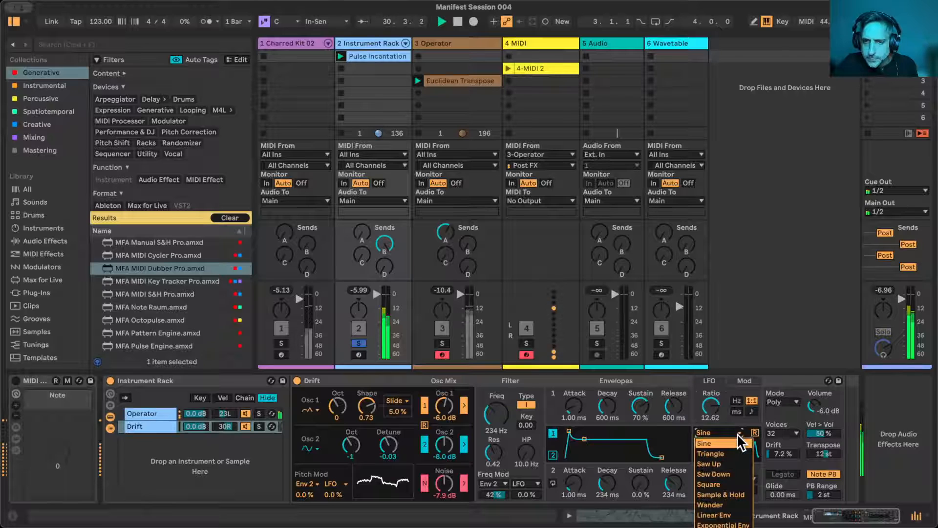
left_click(731, 505)
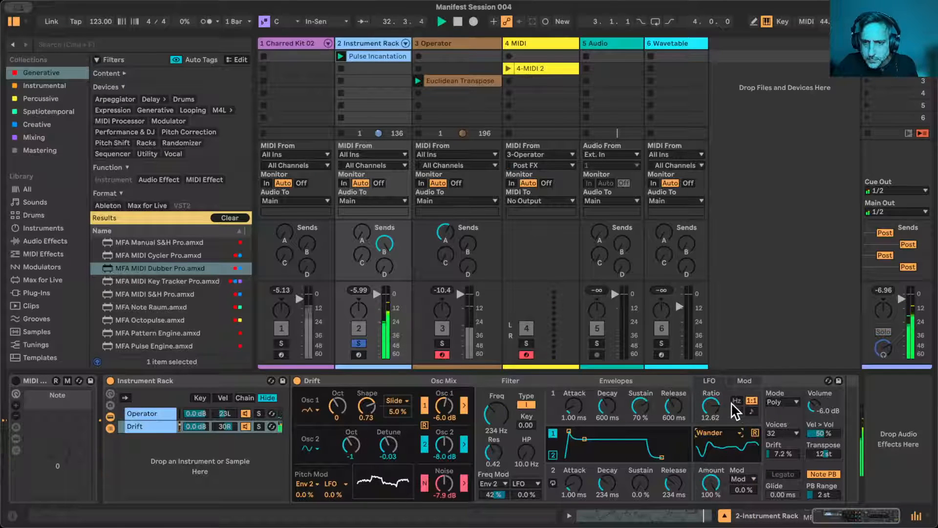
- Set the LFO's modulation amount on Osc 1 Gain to 64% in Drift's modulation matrix
left_click(744, 380)
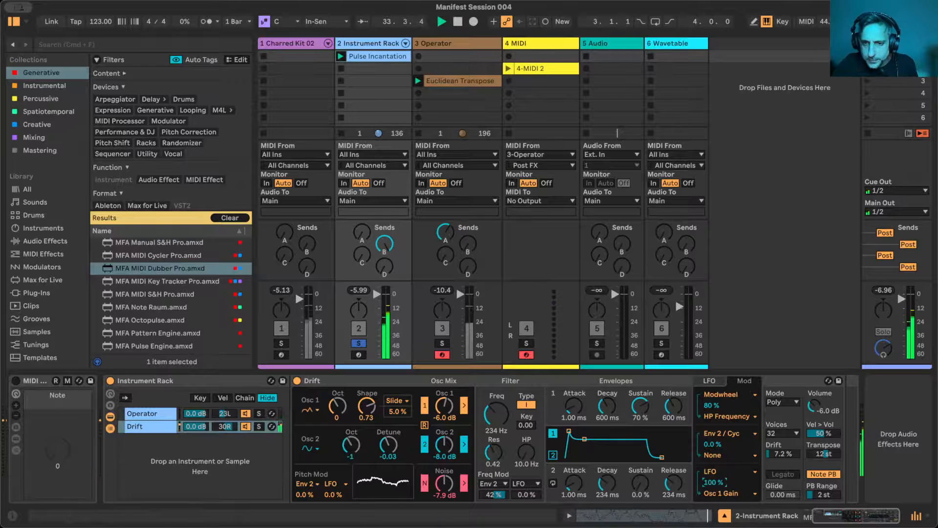
left_click_drag(715, 483, 715, 524)
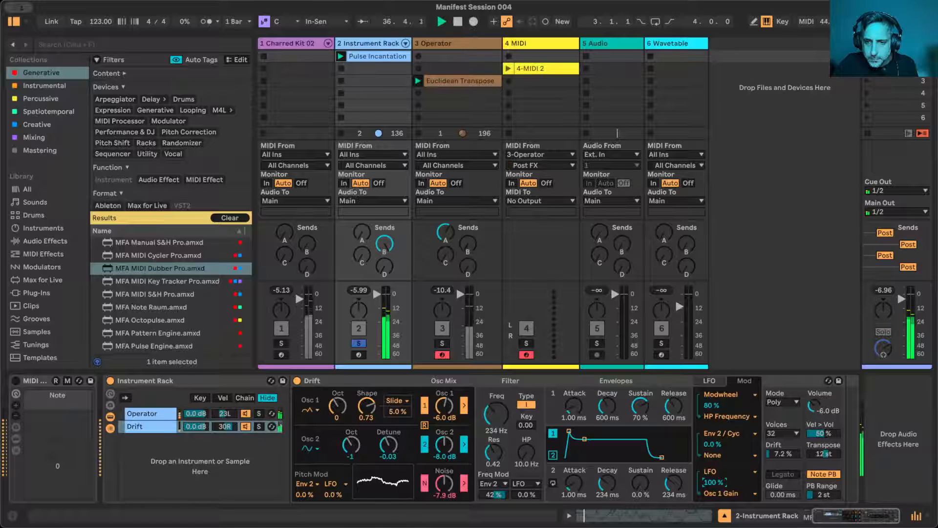
left_click_drag(714, 482, 714, 493)
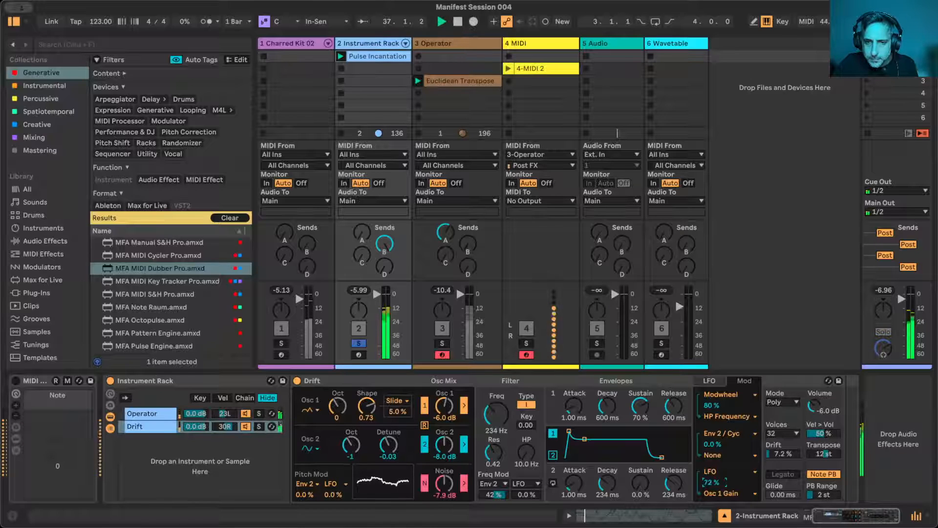
left_click(709, 489)
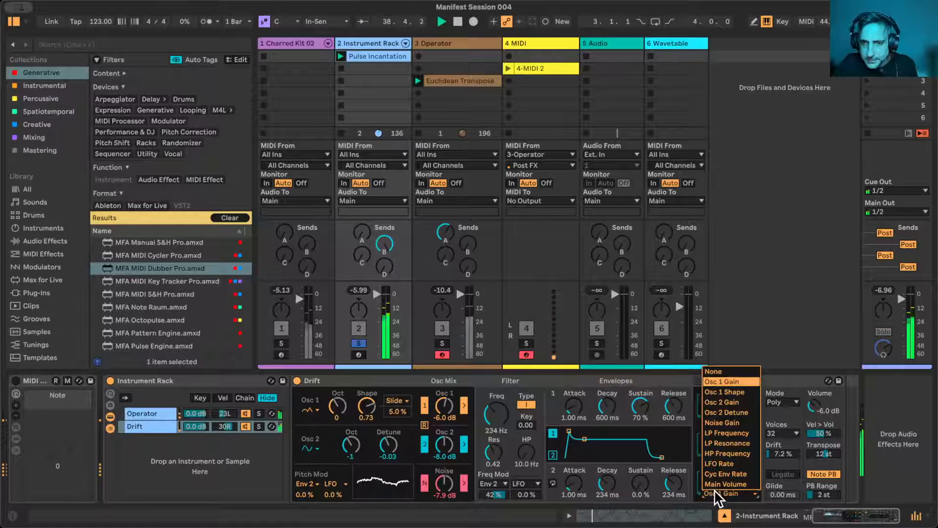
left_click(715, 489)
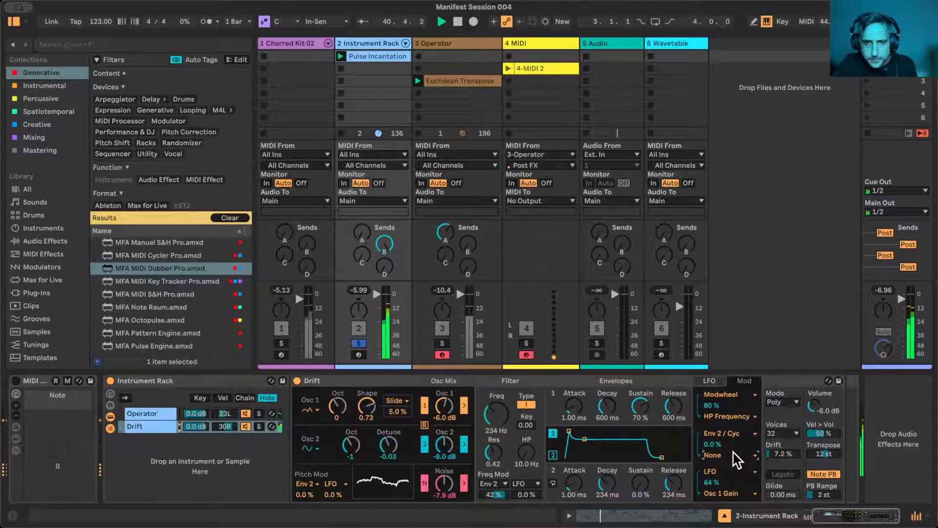
- Set Drift's filter frequency to 981 Hz and high-pass to 26.3 Hz, with 19% LFO frequency modulation
mouse_move(496, 415)
left_mouse_down()
mouse_move(496, 391)
mouse_move(496, 423)
mouse_move(496, 399)
left_mouse_up()
mouse_move(526, 494)
left_mouse_down()
mouse_move(526, 480)
mouse_move(533, 492)
left_mouse_up()
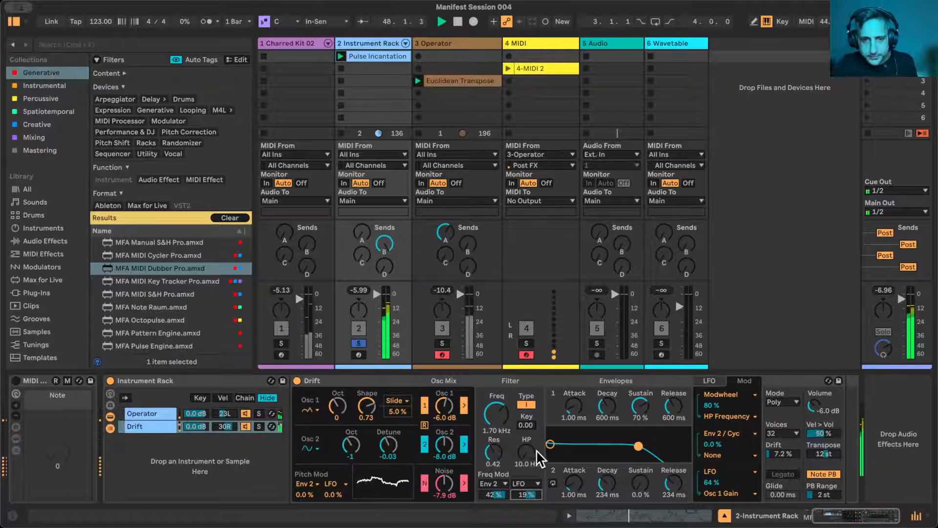
left_click_drag(536, 450, 536, 441)
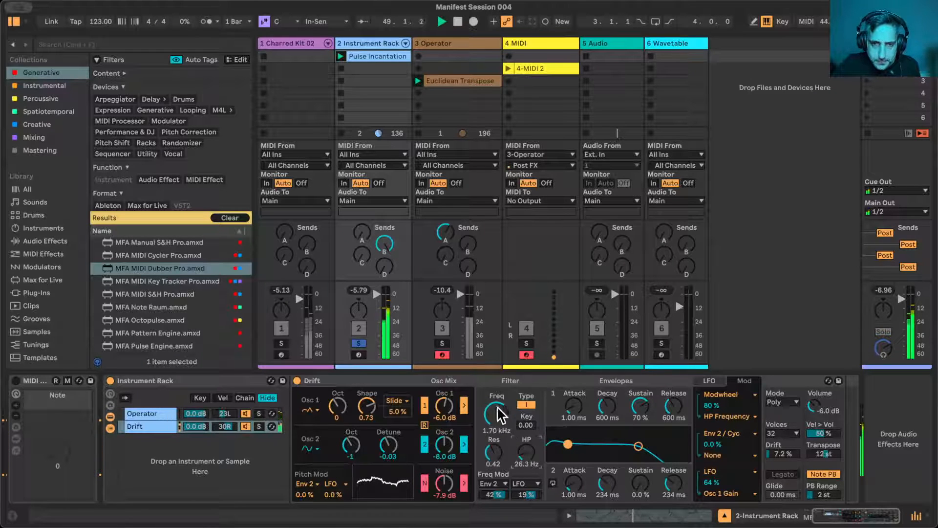
left_click_drag(500, 415, 501, 423)
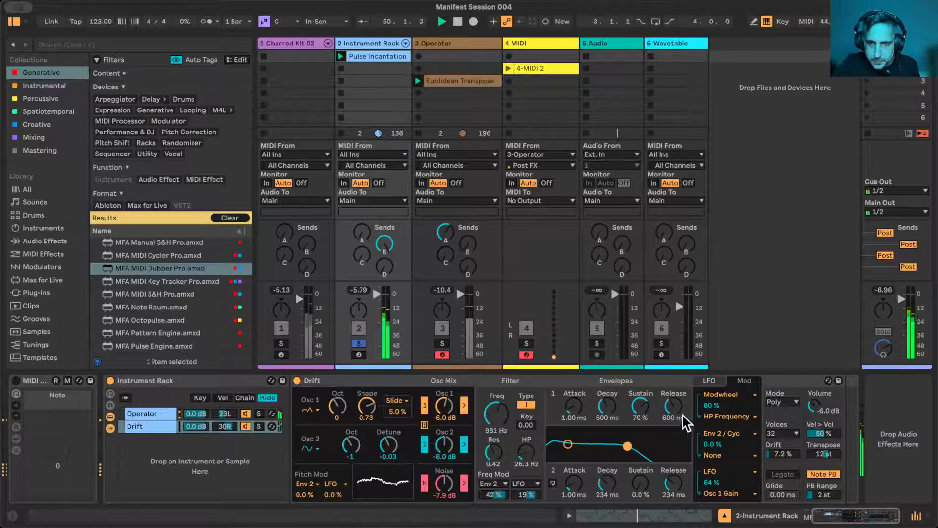
- Set Drift's Envelope 1 release to 2.20 s and switch the voice mode to Mono with Legato off and 84.3 ms glide
left_click_drag(683, 414, 683, 408)
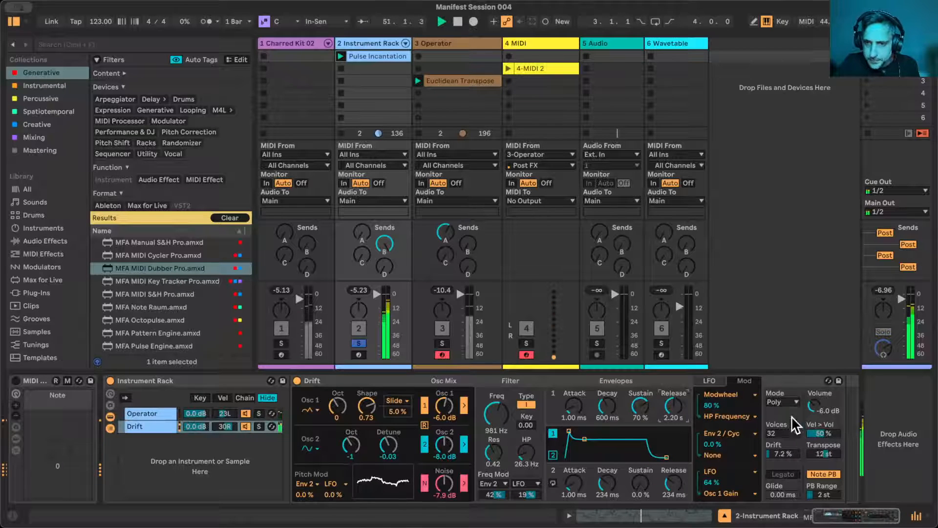
left_click(791, 402)
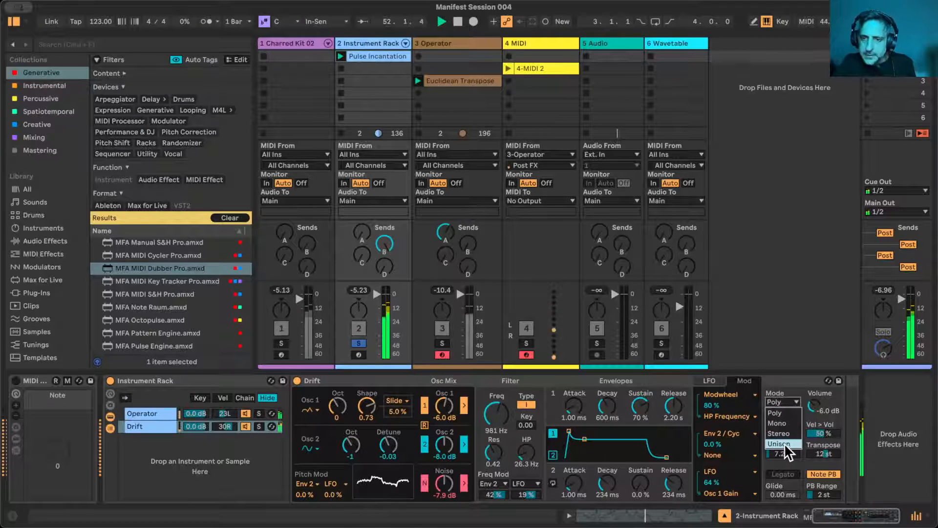
left_click(782, 424)
left_click(789, 472)
left_click(789, 473)
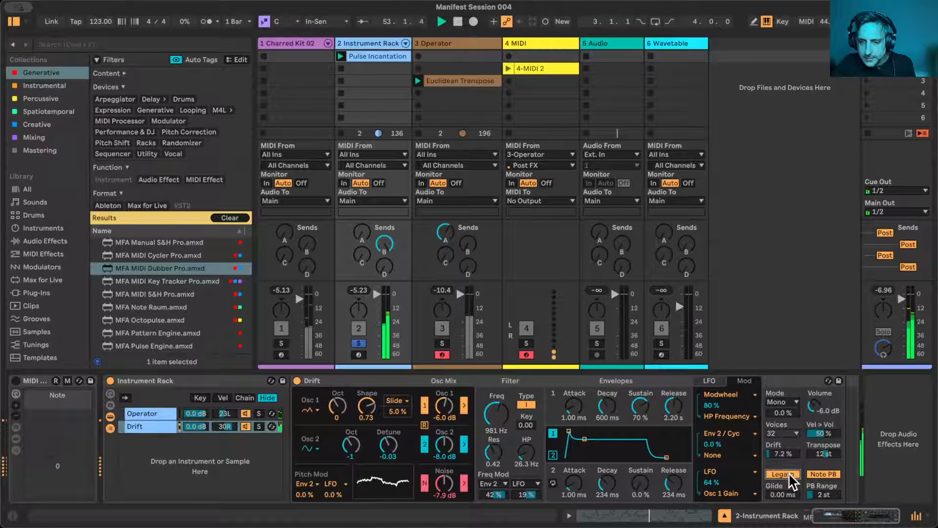
left_click_drag(779, 491, 784, 522)
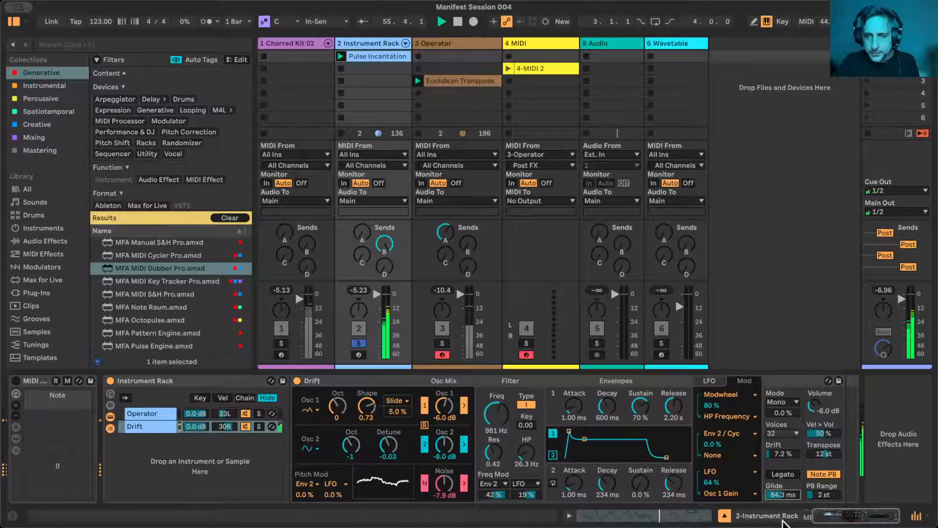
- Switch Drift's filter to type II at 1.70 kHz and set its LFO frequency modulation to 12%
left_click(709, 381)
mouse_move(500, 410)
left_mouse_down()
mouse_move(499, 427)
mouse_move(490, 393)
mouse_move(496, 406)
left_mouse_up()
left_click(527, 405)
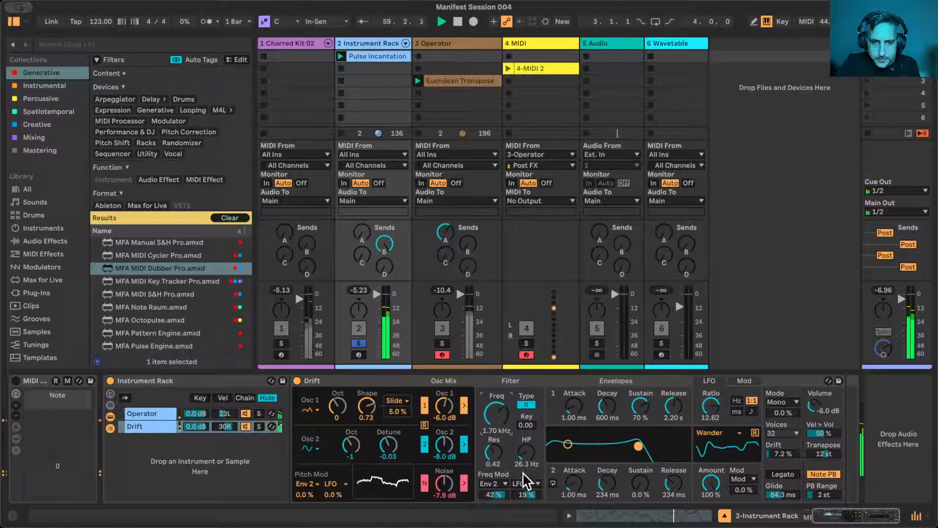
left_click_drag(531, 492, 531, 496)
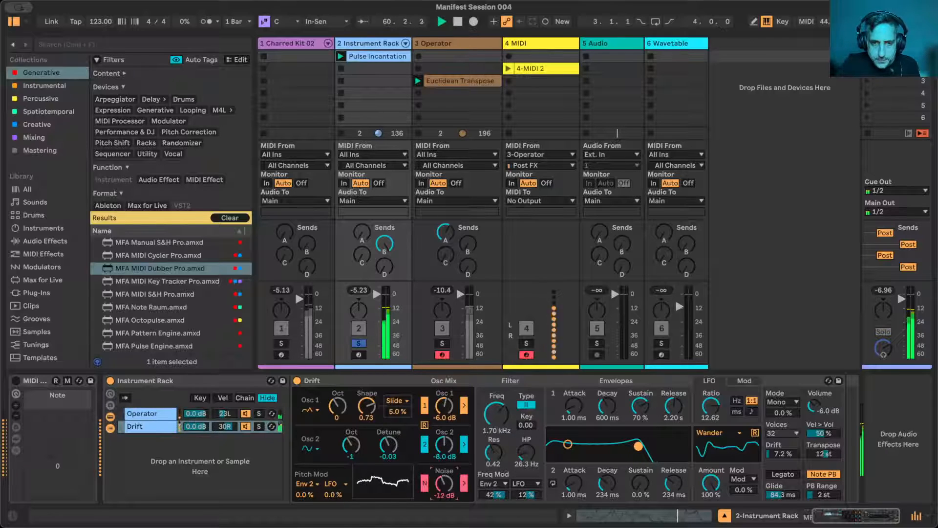
- Lower Drift's noise level to -11 dB and set the LFO's pitch modulation to 6.4% and ratio to 4.50
left_click_drag(331, 494, 332, 494)
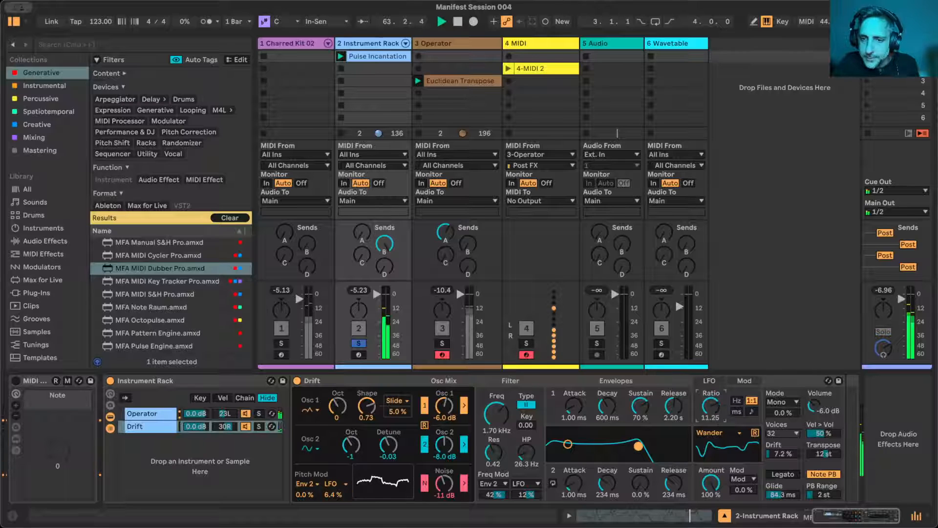
left_click(714, 405)
left_click_drag(714, 407, 715, 386)
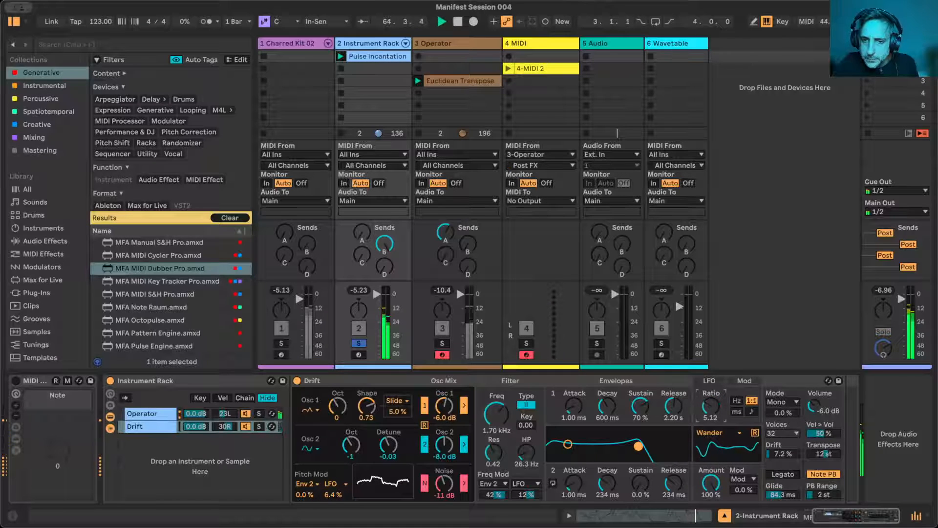
- Change Drift's LFO to Triangle with a ratio of 7.60 and set its pitch modulation to 4.2%
left_click(722, 432)
left_click(711, 453)
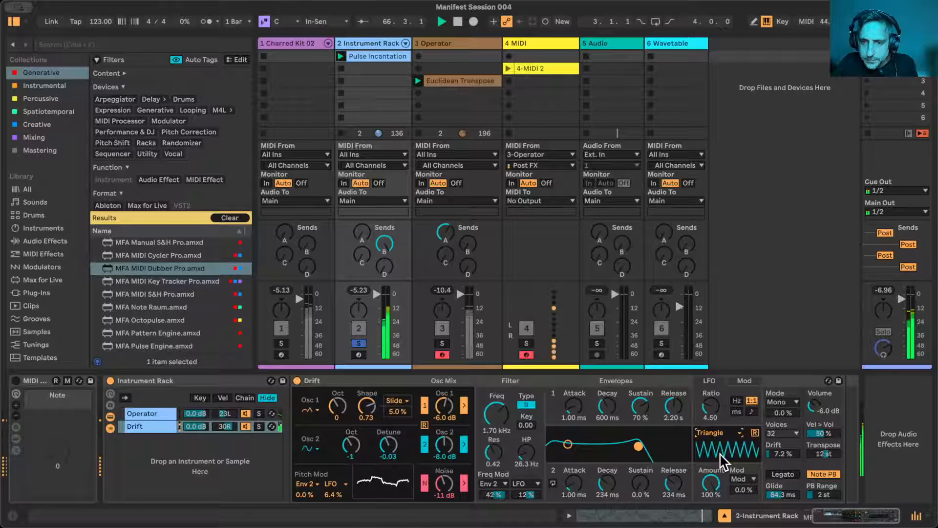
left_click_drag(711, 406, 710, 359)
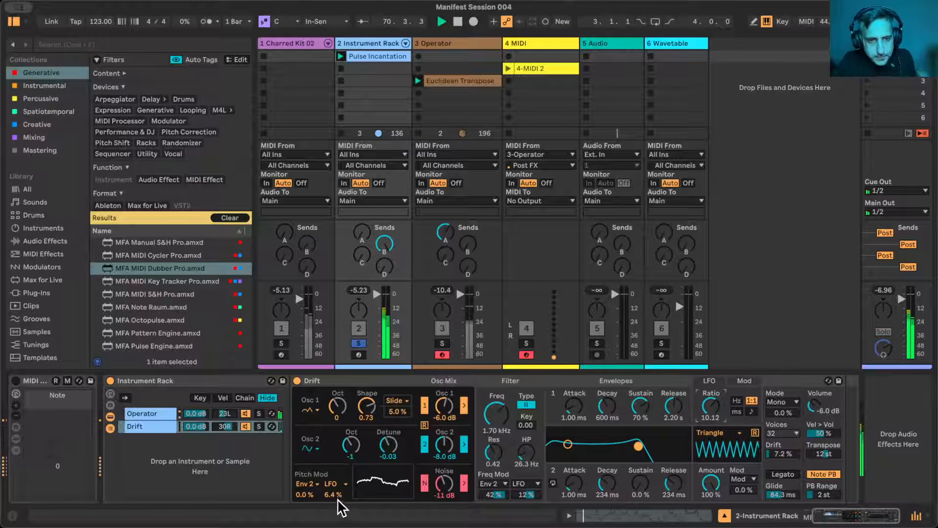
type("4.2")
key("Return")
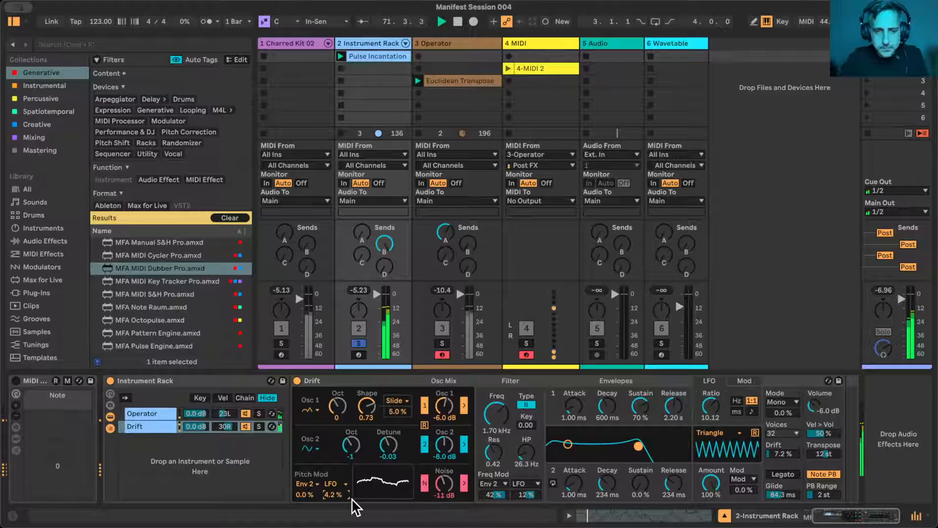
left_click_drag(713, 402, 713, 415)
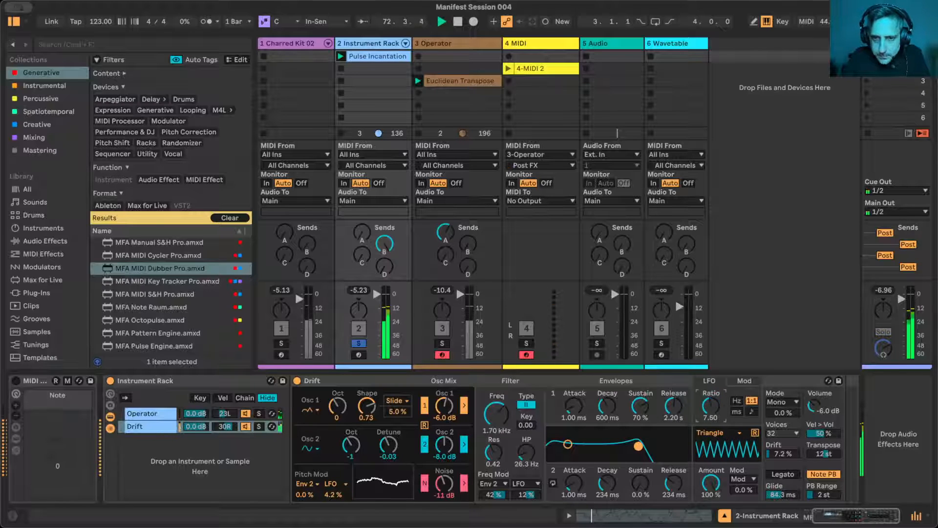
- Show the Charred Kit 02 track's devices, unsolo the Instrument Rack track and hide the browser
left_click(287, 43)
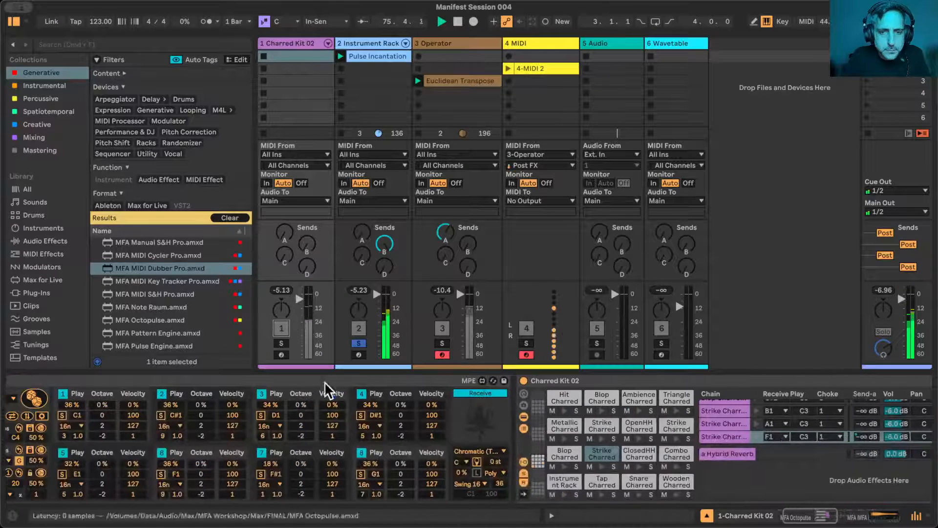
left_click(359, 344)
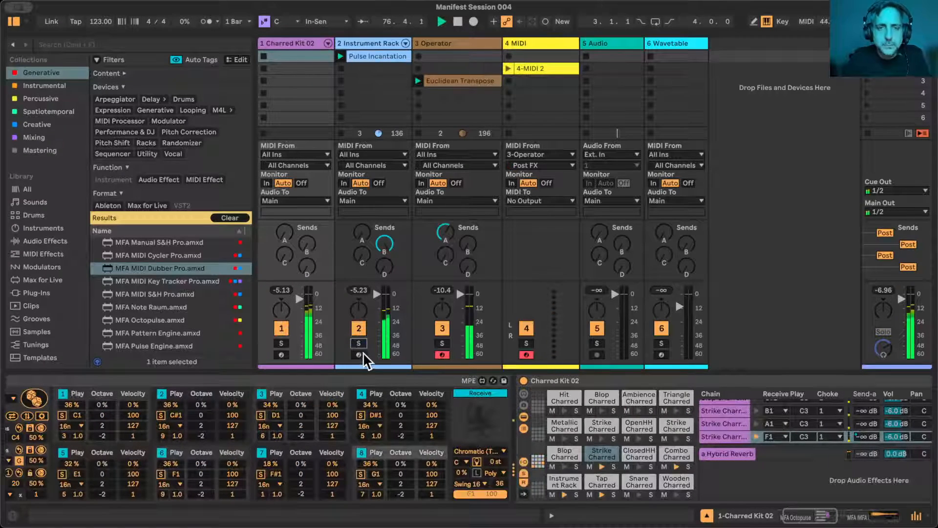
left_click(13, 21)
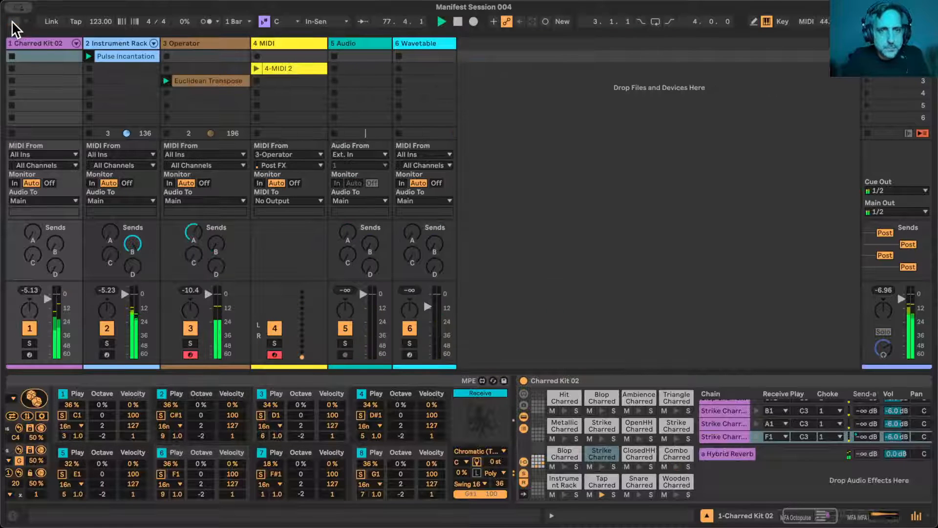
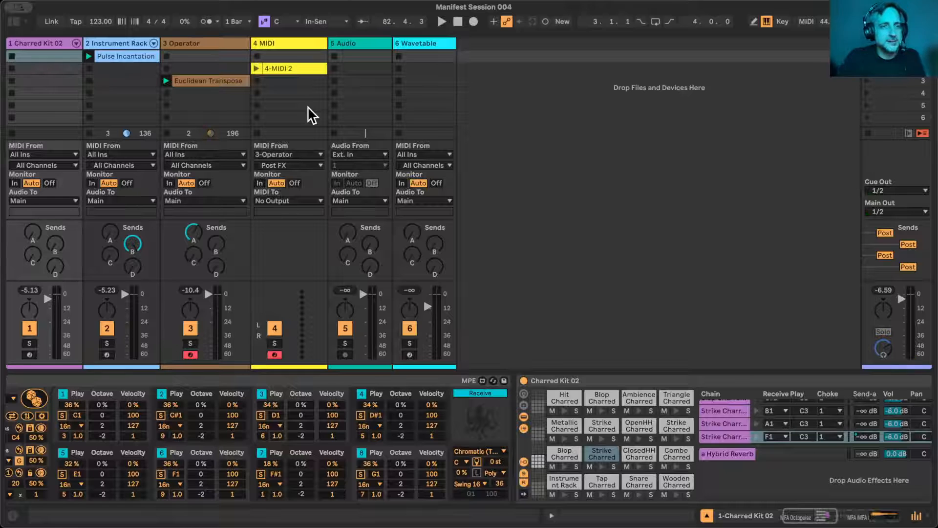
- Open the 4-MIDI 2 clip's recorded notes for inspection and resize the clip view
left_click(229, 88)
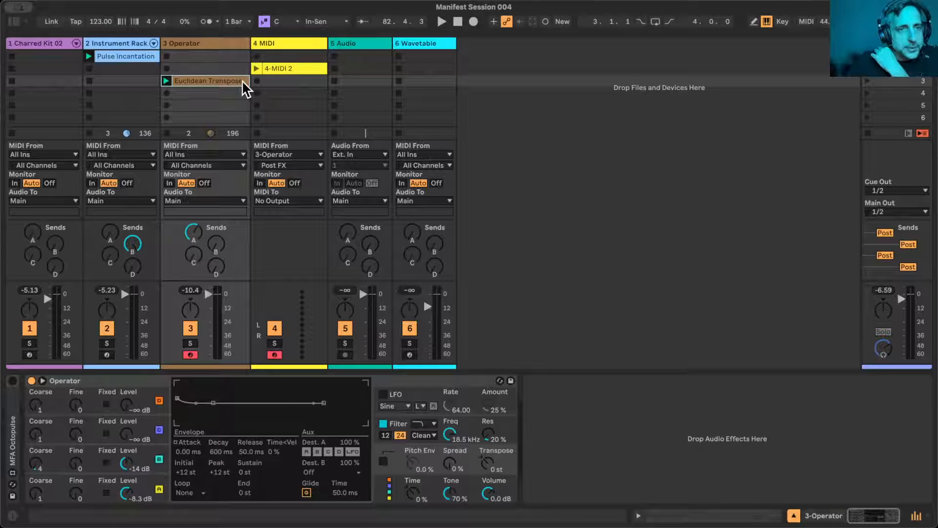
left_click(277, 73)
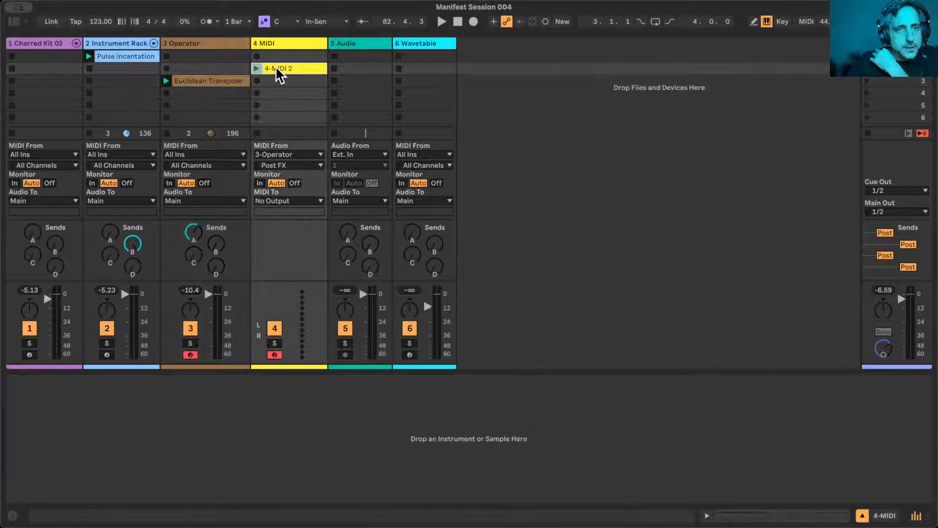
double_click(279, 74)
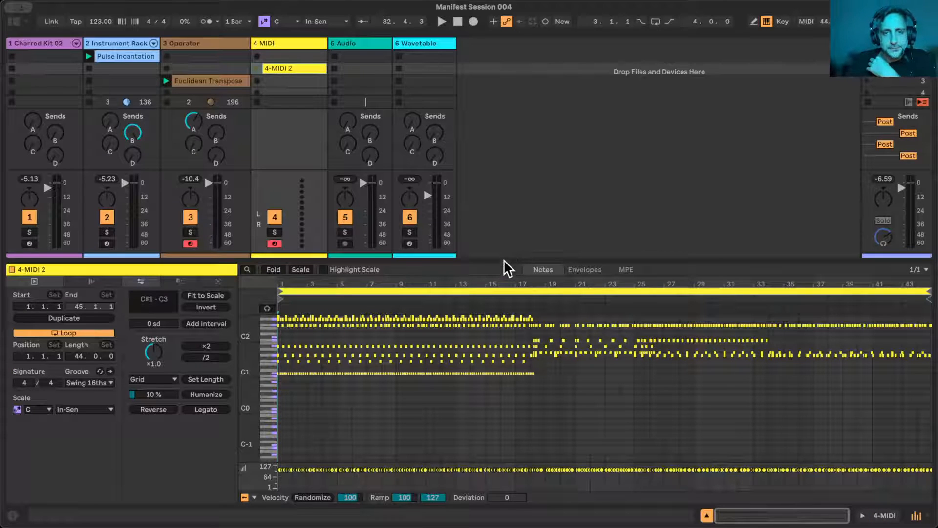
left_click_drag(503, 260, 503, 318)
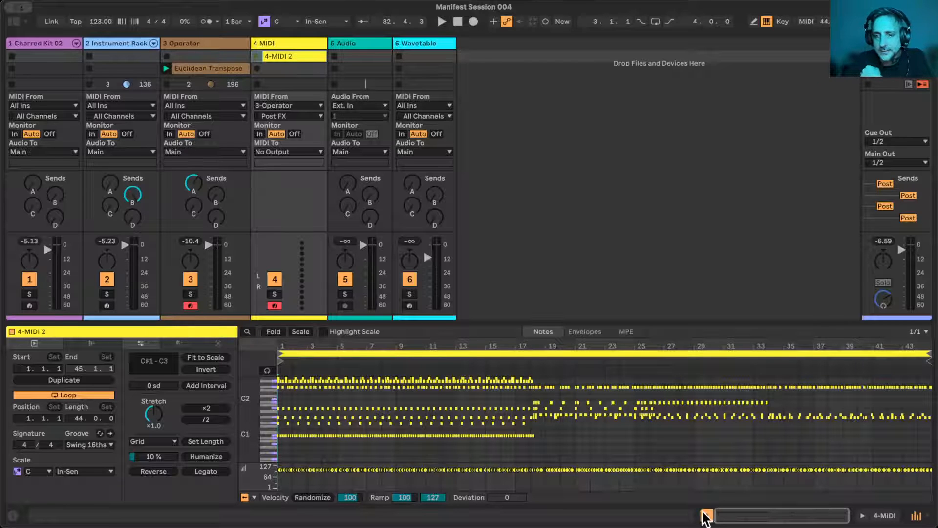
- Hide the clip view, move the 4-MIDI 2 clip into the Operator track's second slot and launch it
left_click(707, 515)
left_click_drag(288, 78, 214, 74)
left_click(167, 68)
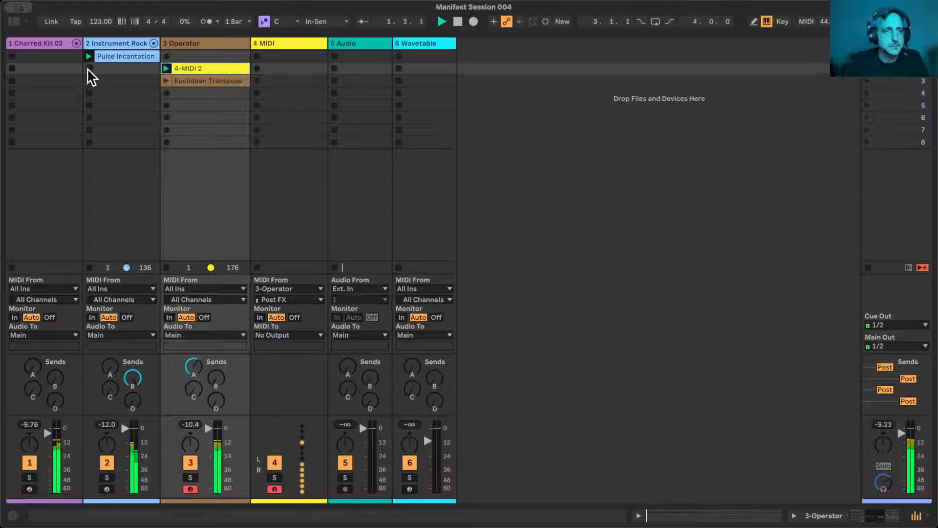
- Open the 4-MIDI 2 clip, stop playback and shorten its loop to the first 4 bars
double_click(198, 68)
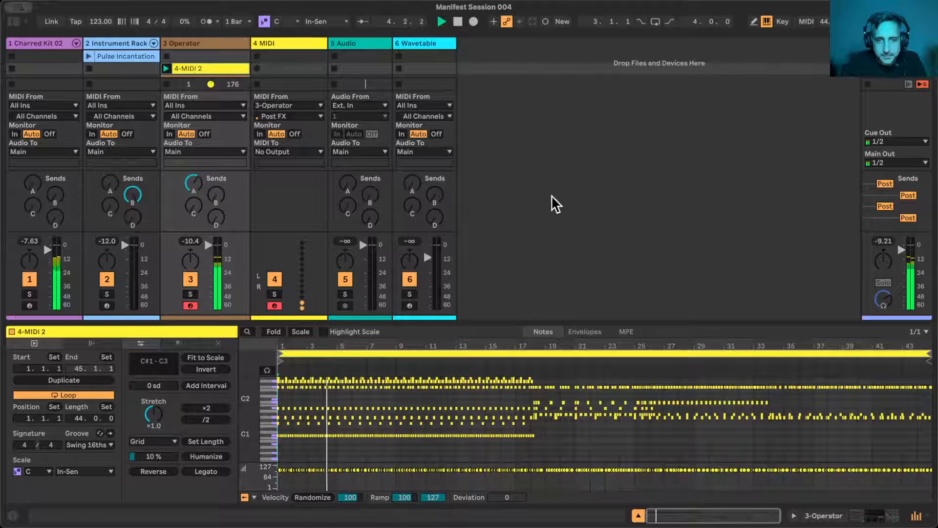
key("space")
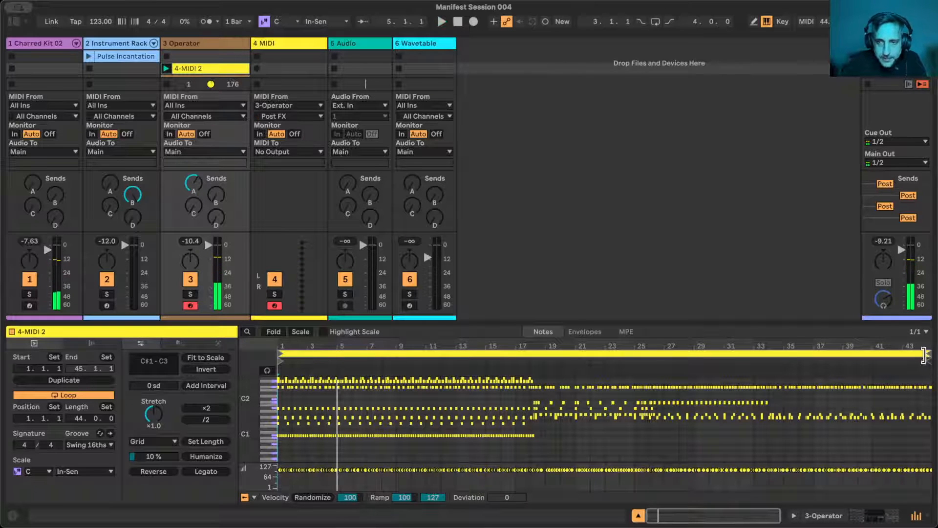
left_click_drag(929, 353, 337, 346)
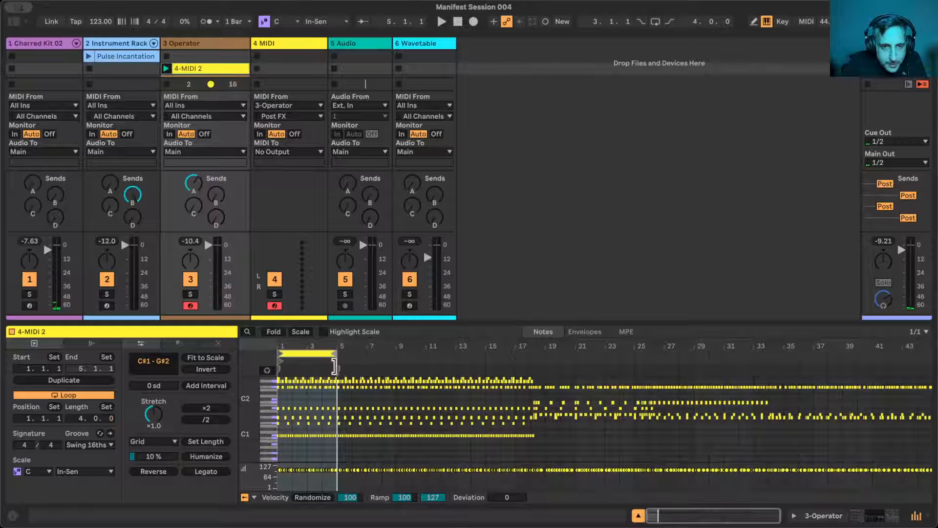
- Move the Euclidean Transpose clip down one slot, rename 4-MIDI 2 as Operator 1 and copy it to the slot above
left_click_drag(455, 317, 455, 342)
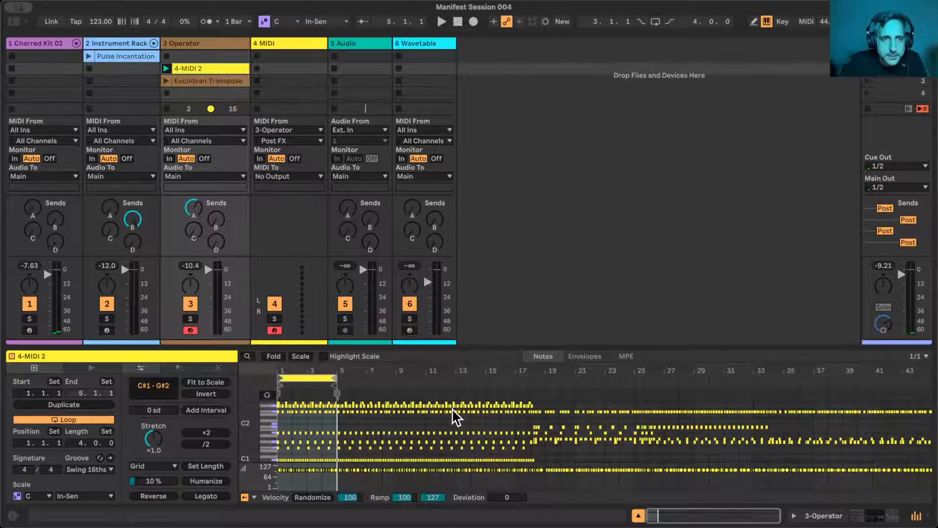
left_click_drag(208, 82, 209, 93)
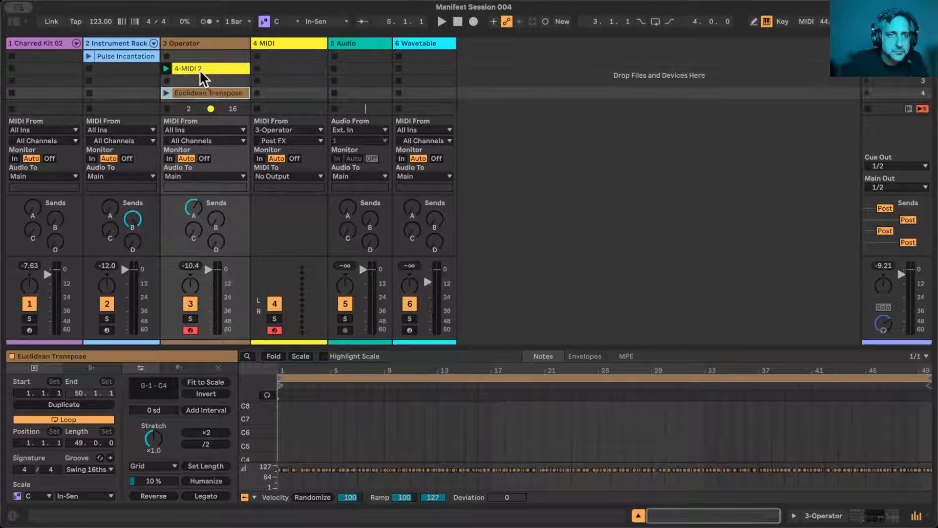
left_click(202, 73)
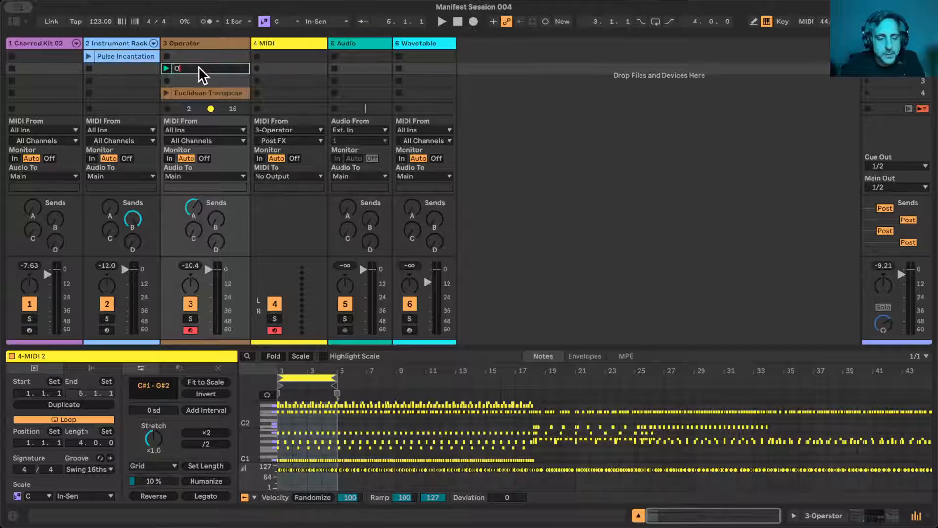
left_click_drag(199, 68, 198, 56)
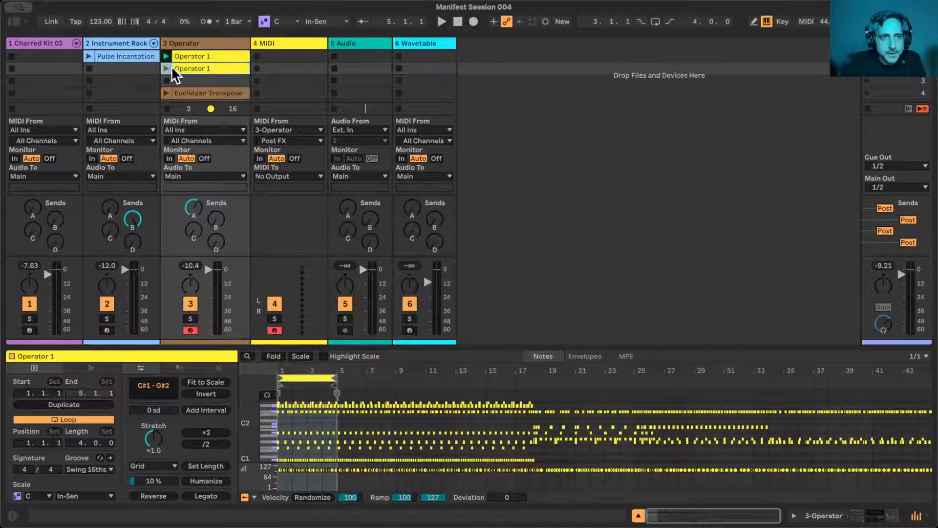
- Audition the second Operator 1 clip with its 4-bar loop at bar 29, and move the loop to bar 35
left_click(168, 68)
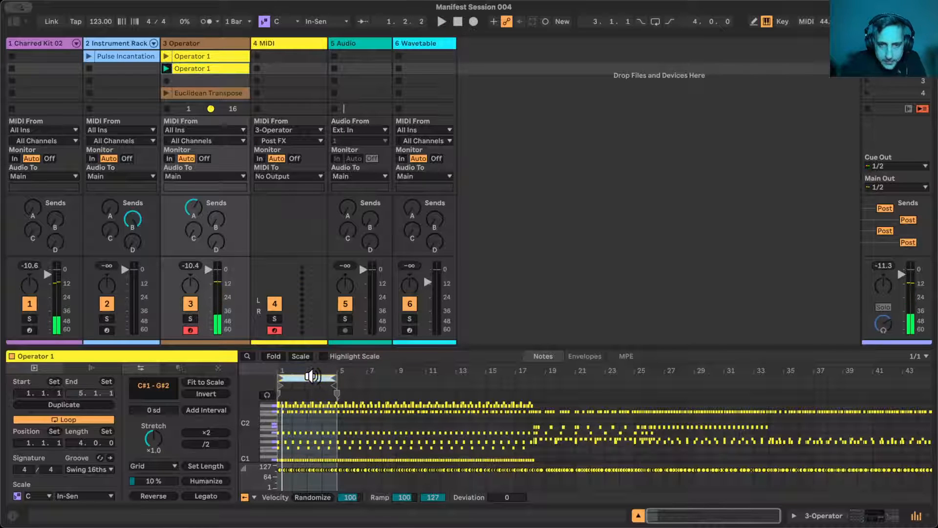
left_click_drag(313, 376, 728, 354)
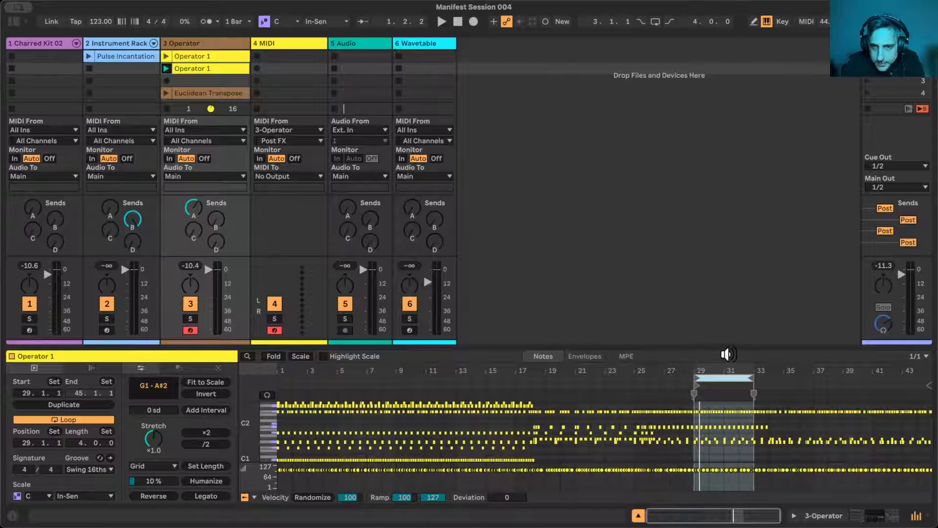
left_click(167, 69)
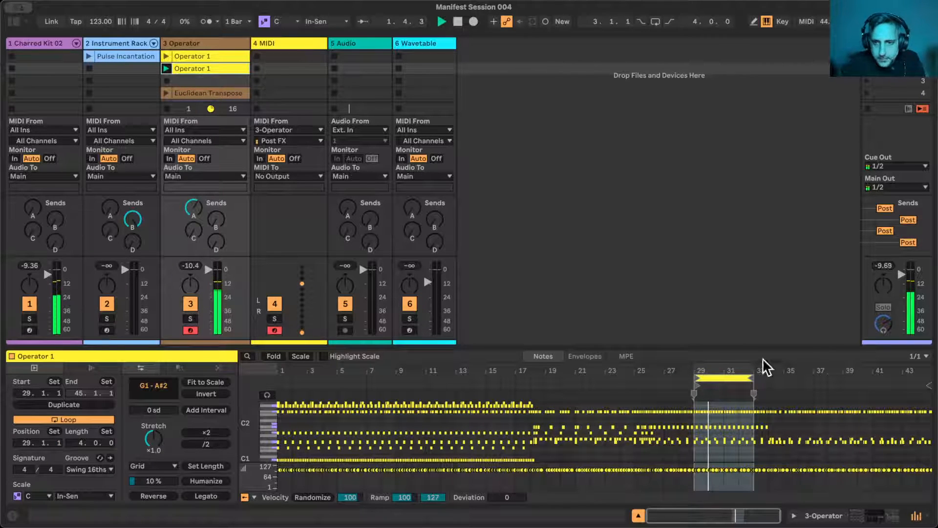
left_click_drag(727, 376, 813, 377)
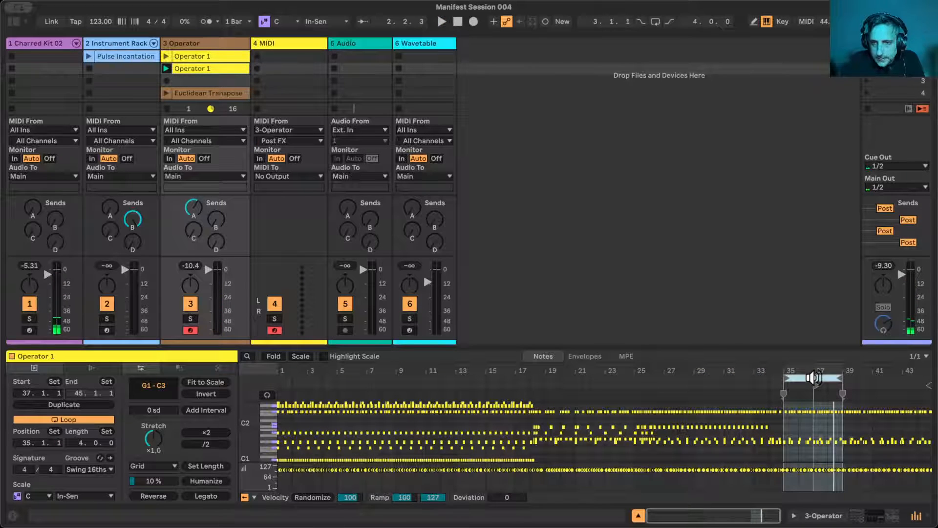
left_click(167, 68)
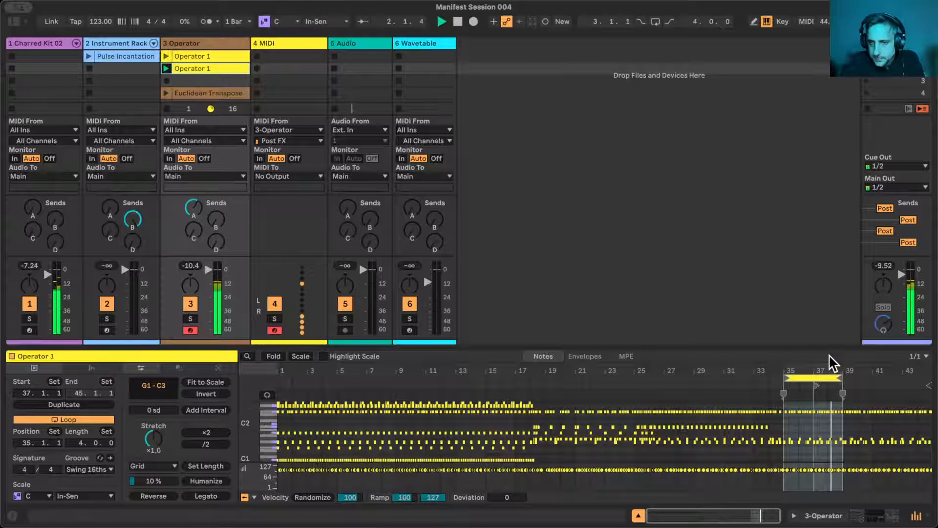
- Set the second Operator 1 clip's loop to position 36.1.1 with a length of 2 bars and start playback
left_click_drag(841, 370, 724, 416)
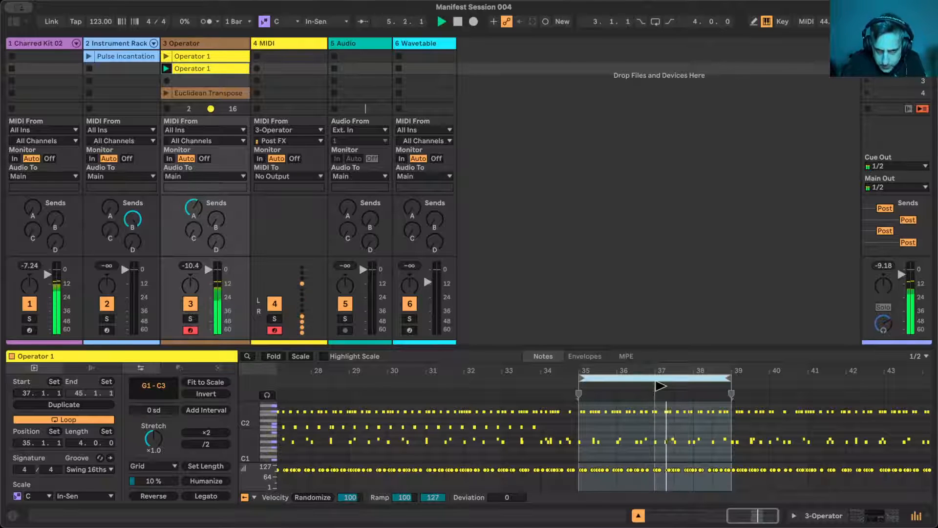
left_click(659, 379)
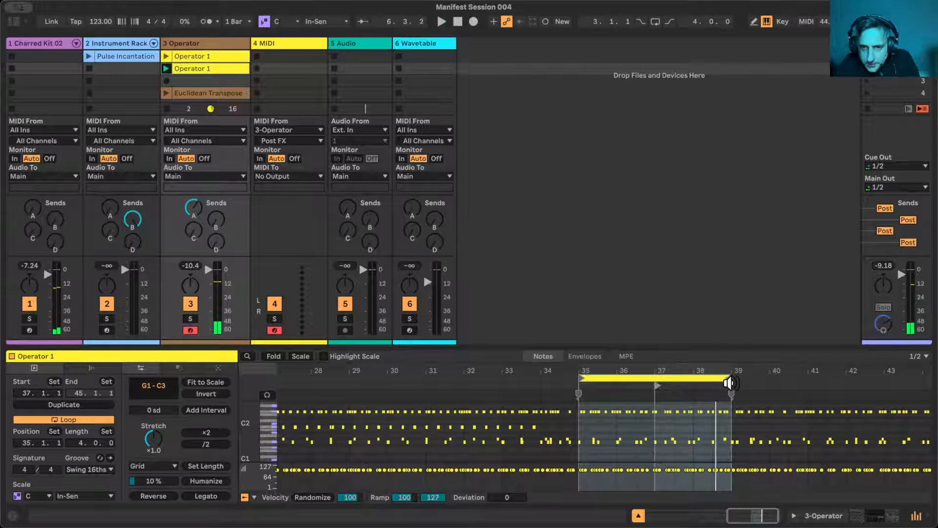
left_click_drag(729, 383, 689, 379)
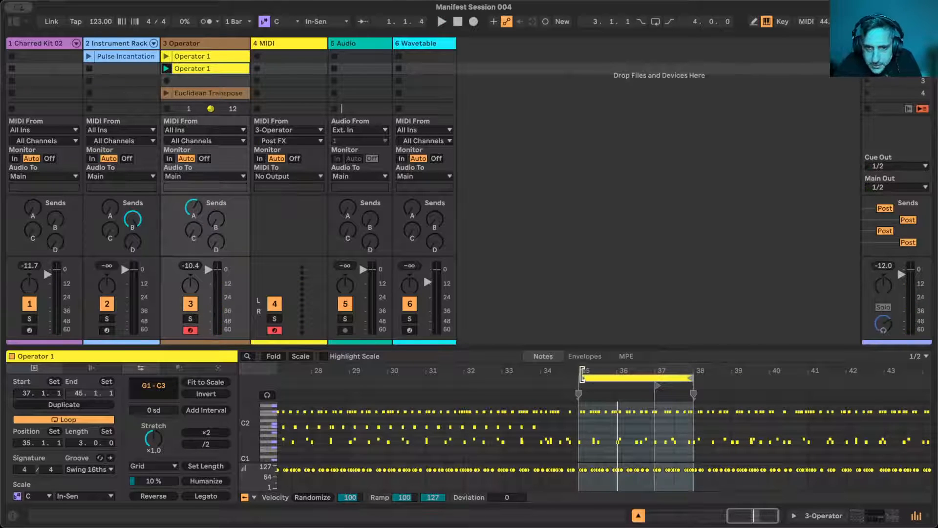
left_click_drag(582, 375, 617, 374)
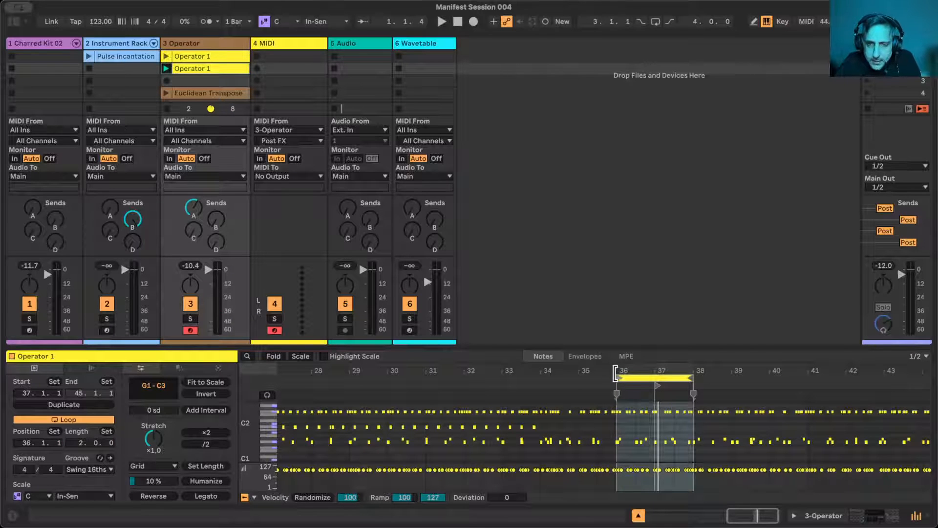
key("space")
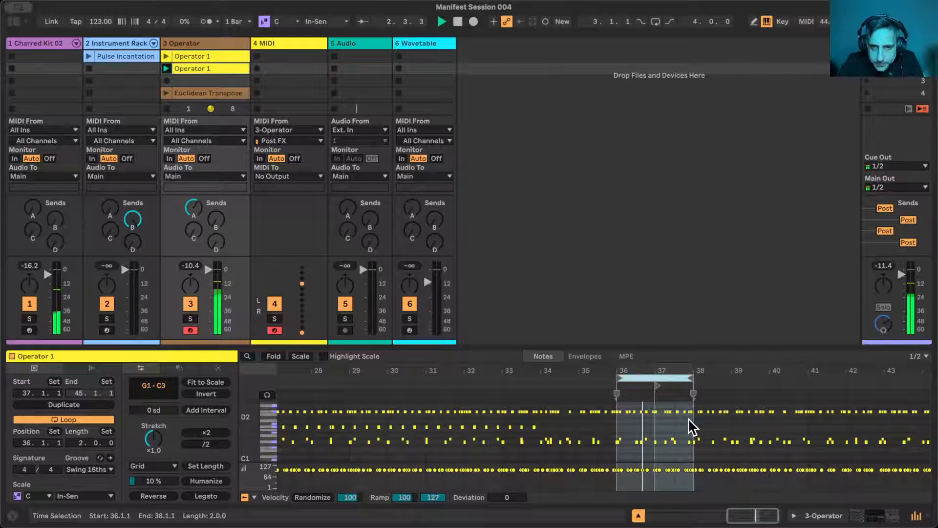
- Limit the note editor to pitches of the clip's scale and enlarge the looped bars
left_click_drag(692, 417, 615, 401)
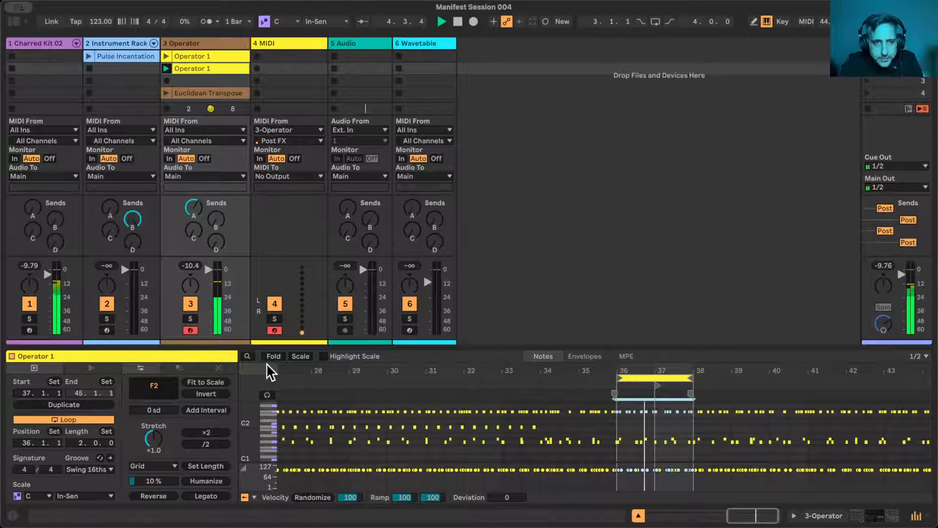
left_click(302, 357)
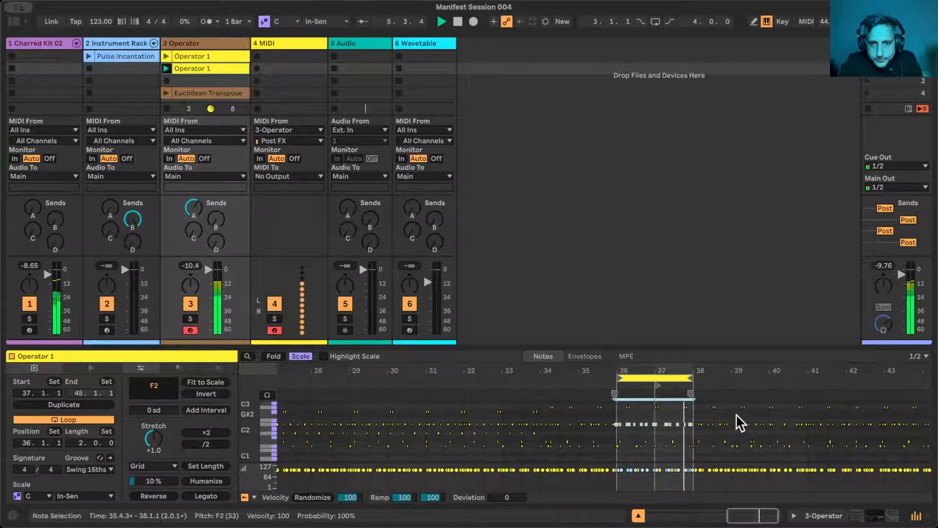
left_click_drag(635, 368, 360, 388)
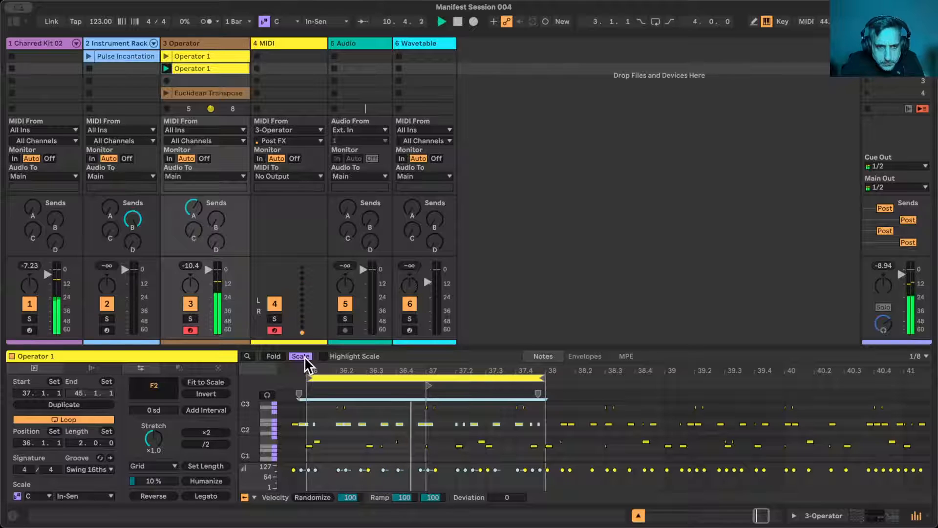
left_click(360, 472)
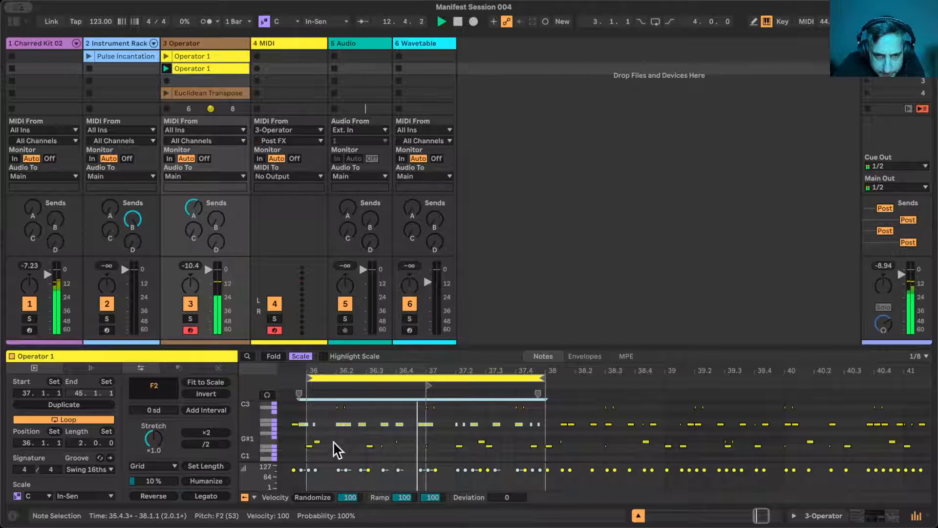
- Try transposing all of the clip's G#1 notes up to A#1 and move them back
left_click(272, 441)
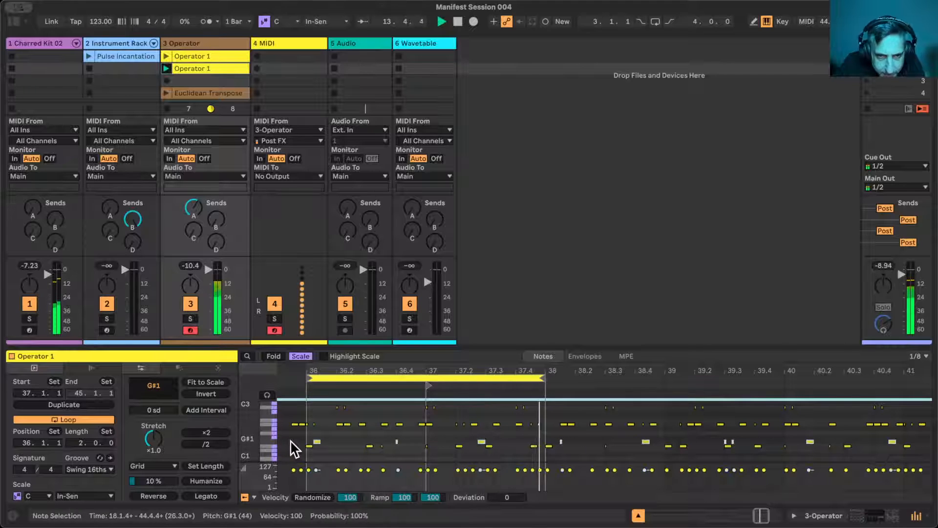
key("Up")
key("Up")
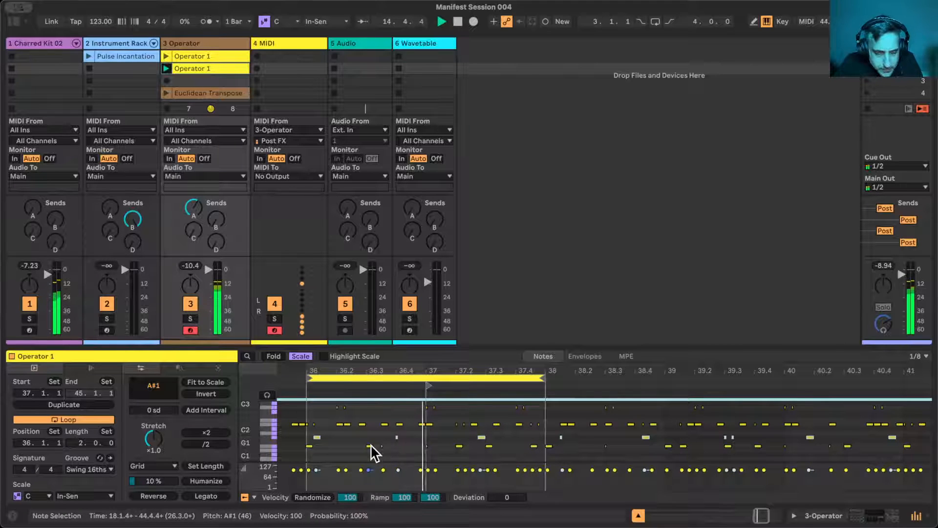
key("Down")
key("Down")
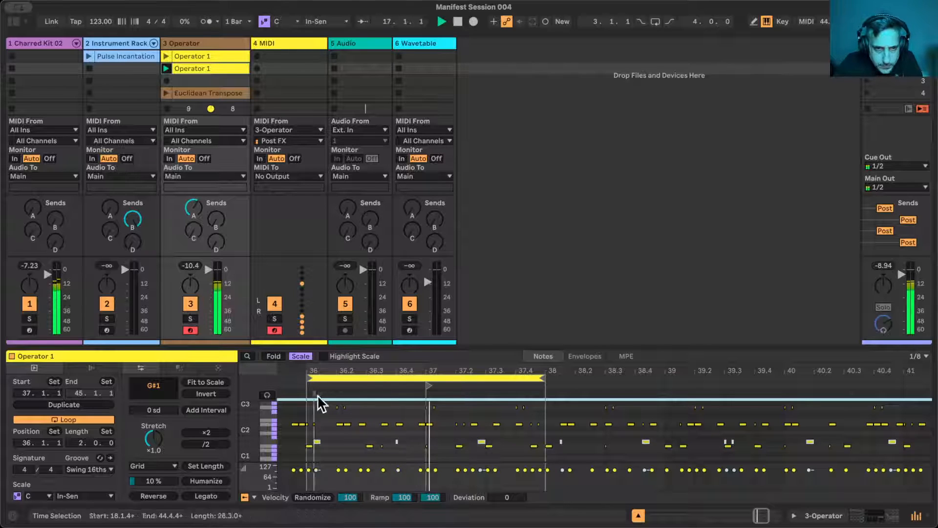
- Deactivate all of the clip's C3 notes and restart playback
left_click(272, 403)
key("minus")
key("0")
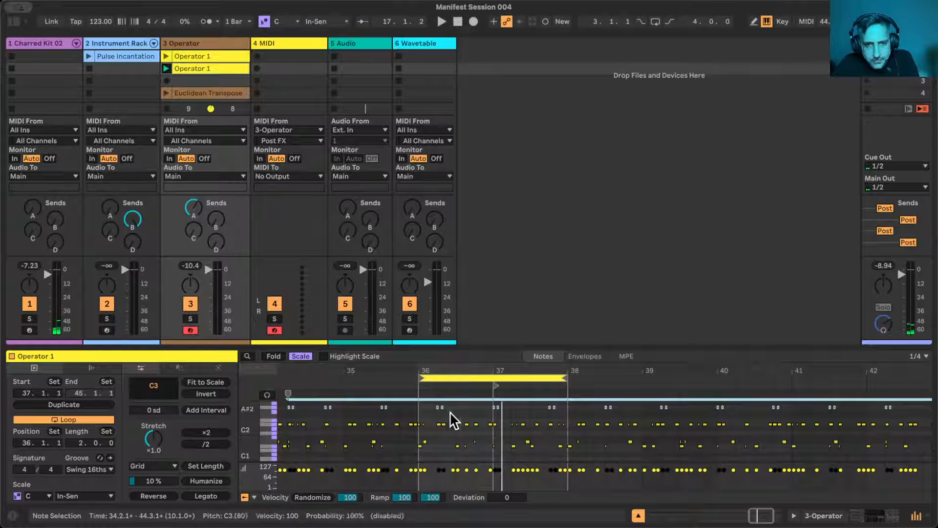
key("space")
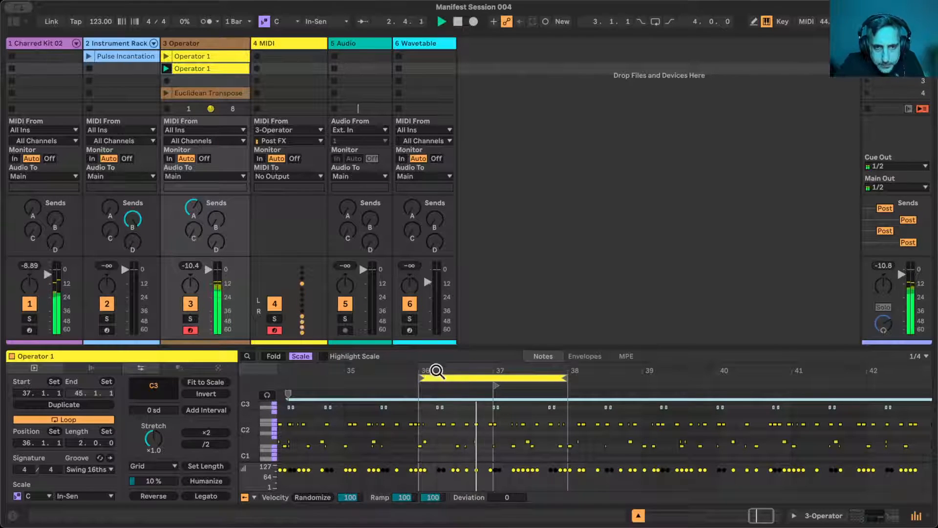
- Deactivate the F2 notes around the loop start, near 37.2 and in the second half of 37.4
left_click_drag(439, 365, 370, 434)
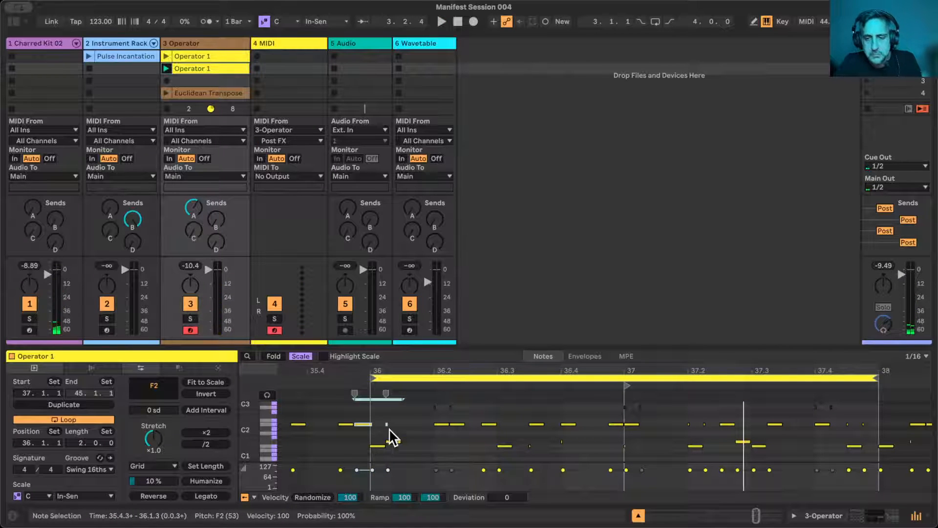
left_click_drag(674, 417, 708, 425)
key("0")
left_click_drag(870, 419, 846, 426)
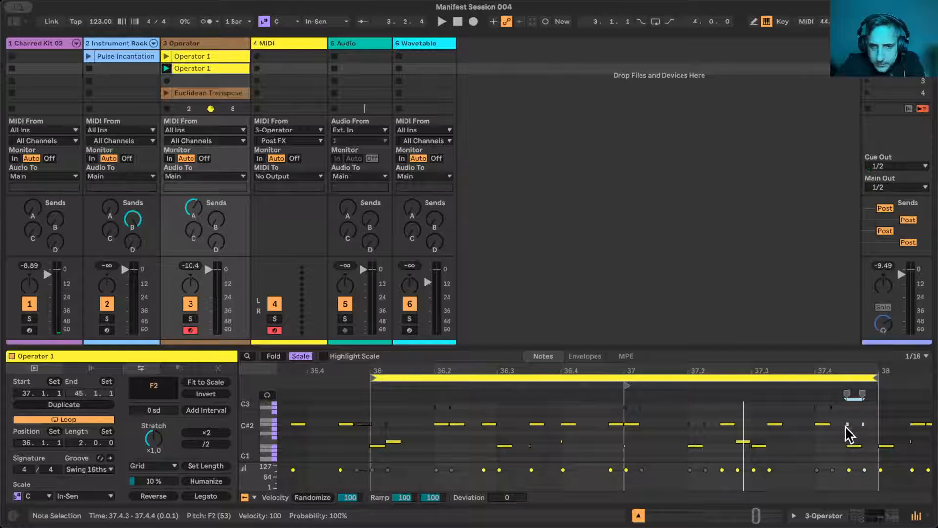
key("0")
- Deactivate the short G1 and G#1 notes between 36.3.3 and bar 37, and play the loop
left_click_drag(526, 439, 636, 456)
key("0")
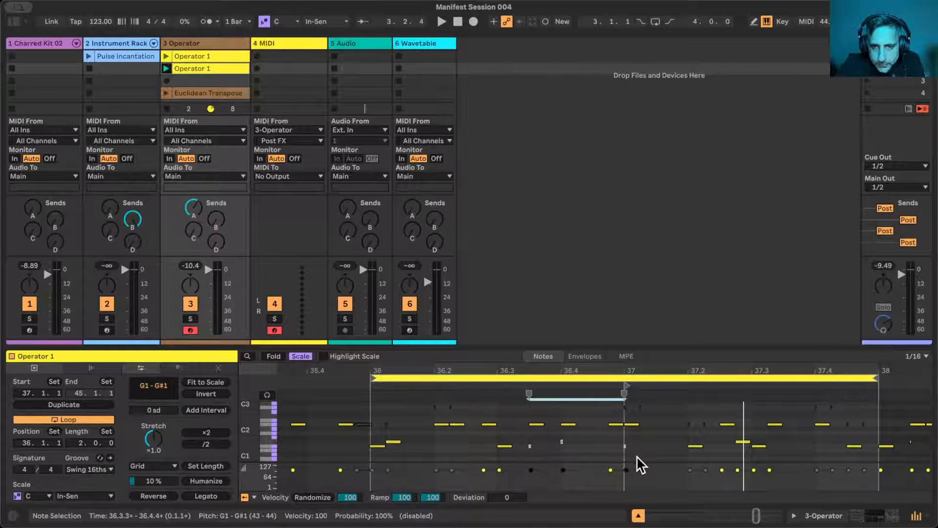
key("space")
left_click(641, 462)
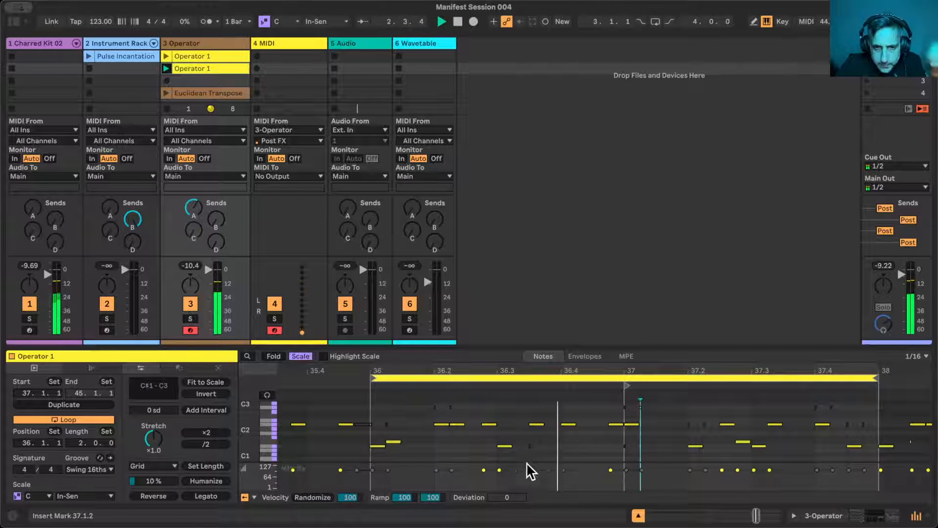
- Select all of the clip's F2 notes, show the Chance lane and lower their probability to 58%
left_click(274, 424)
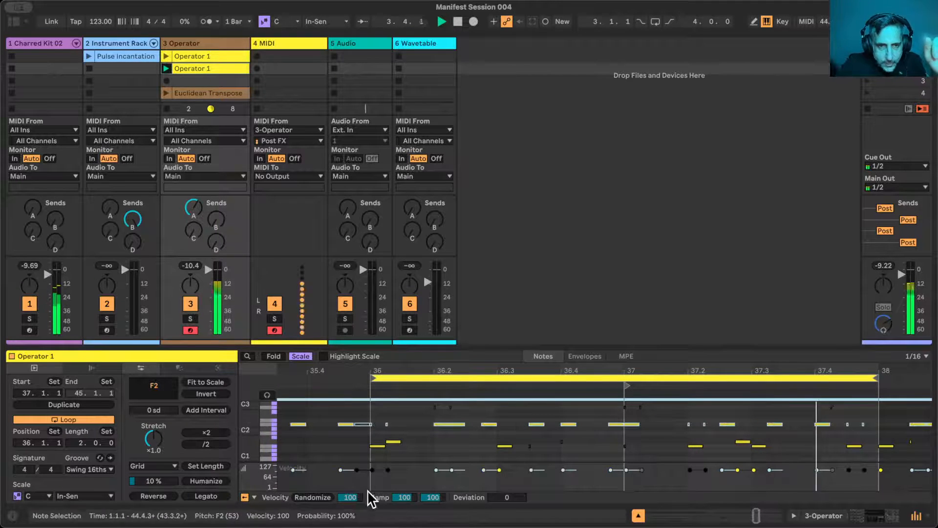
left_click(254, 497)
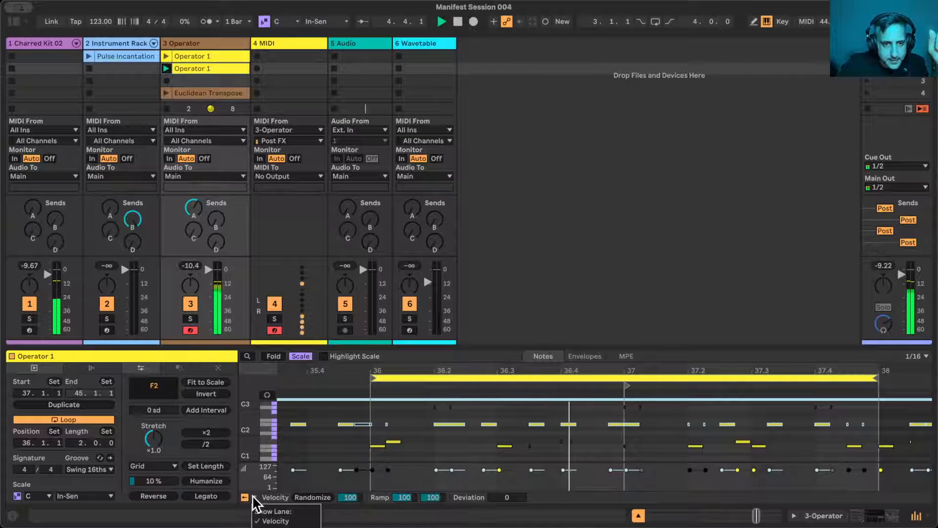
left_click(276, 527)
left_click_drag(291, 477, 290, 481)
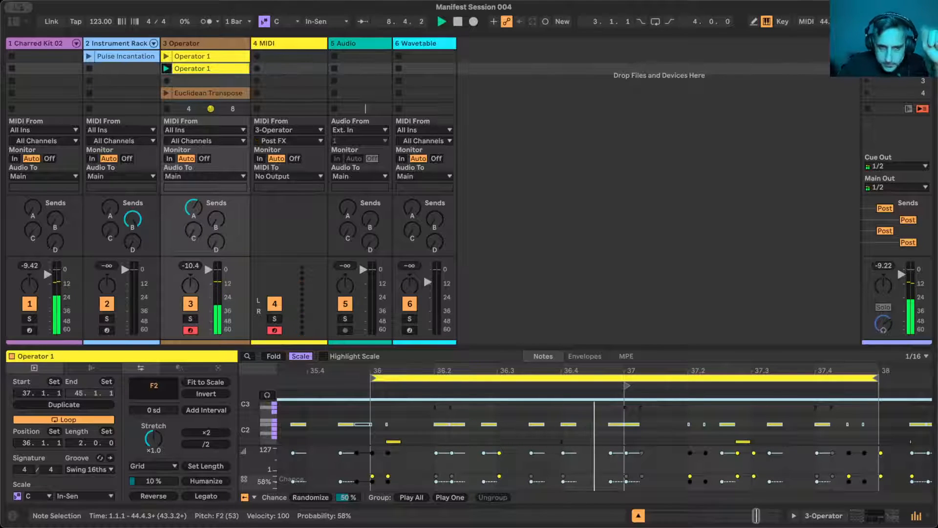
- Rename the second Operator clip as "Operator 2"
left_click(218, 67)
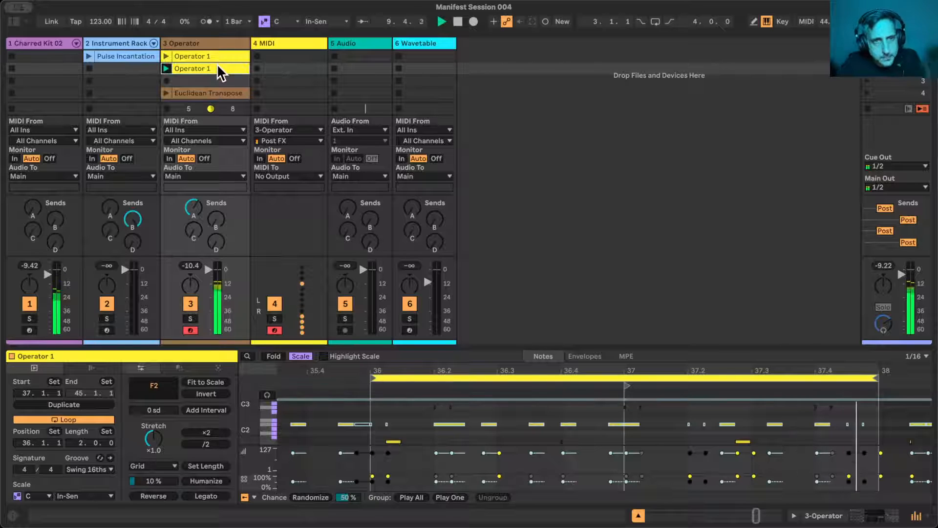
key("super+r")
type("Operator 2")
key("Return")
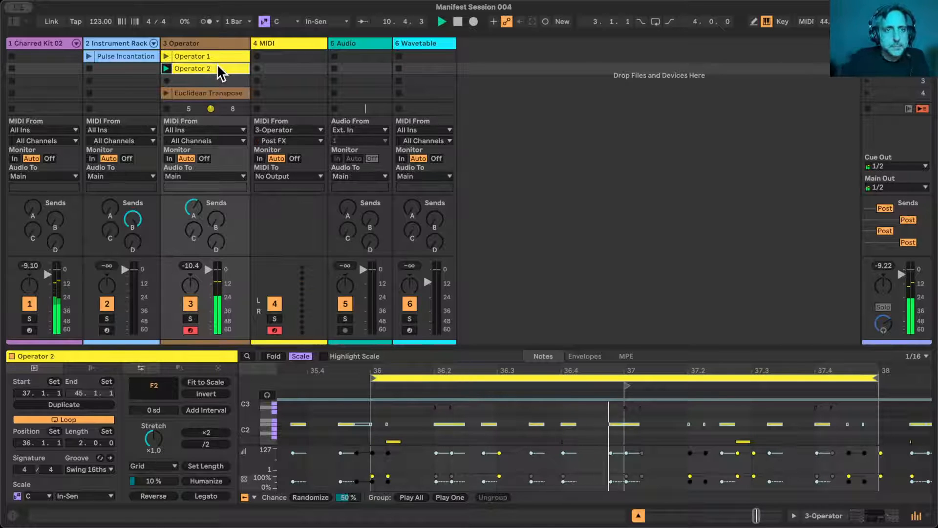
- Play the Operator 1 clip, deactivate all of its G2 notes, and stop playback
left_click(205, 58)
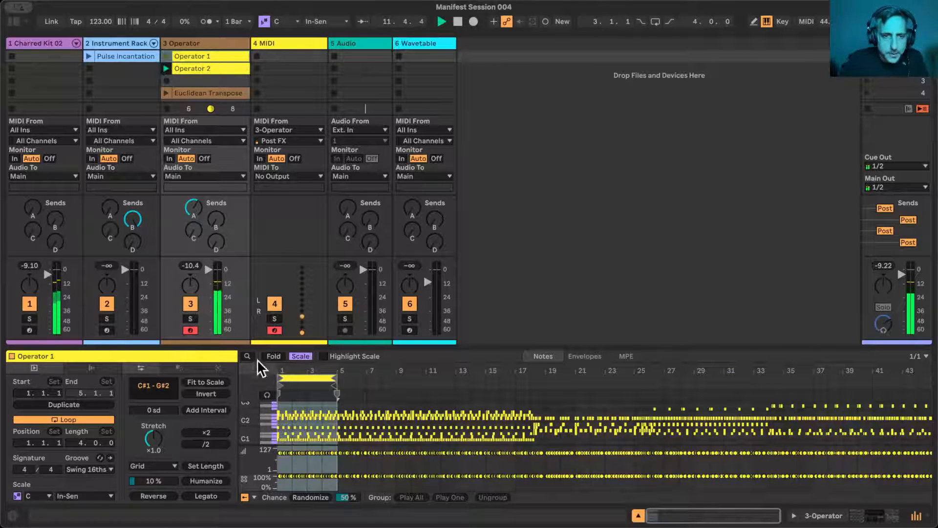
left_click_drag(295, 367, 303, 391)
left_click_drag(360, 368, 356, 368)
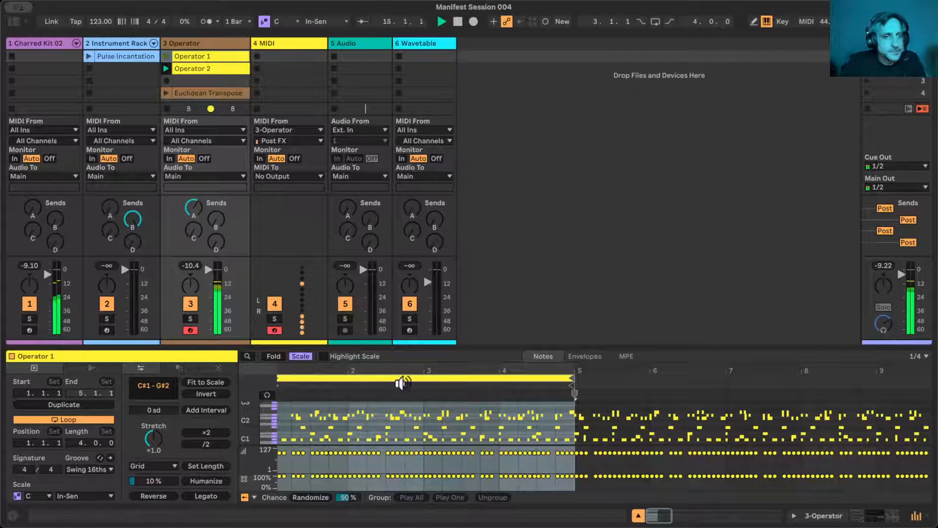
left_click_drag(293, 371, 297, 388)
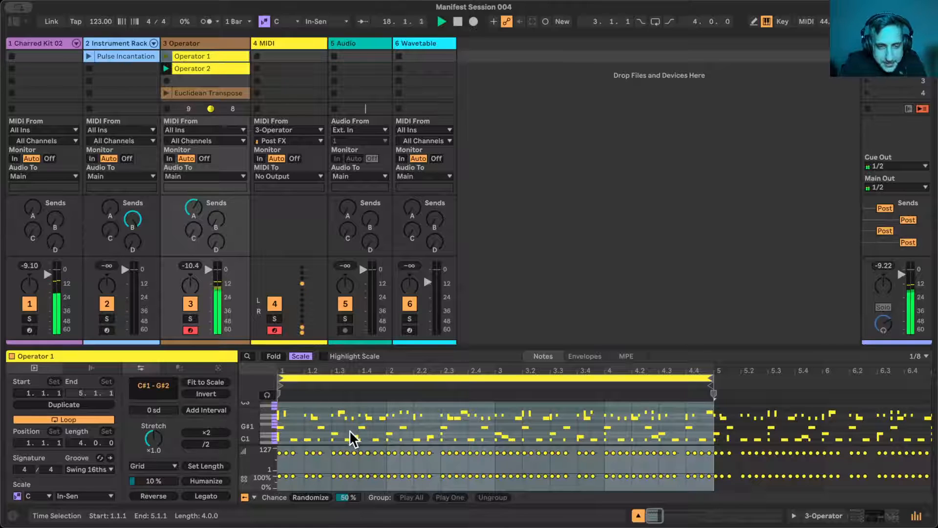
left_click(166, 56)
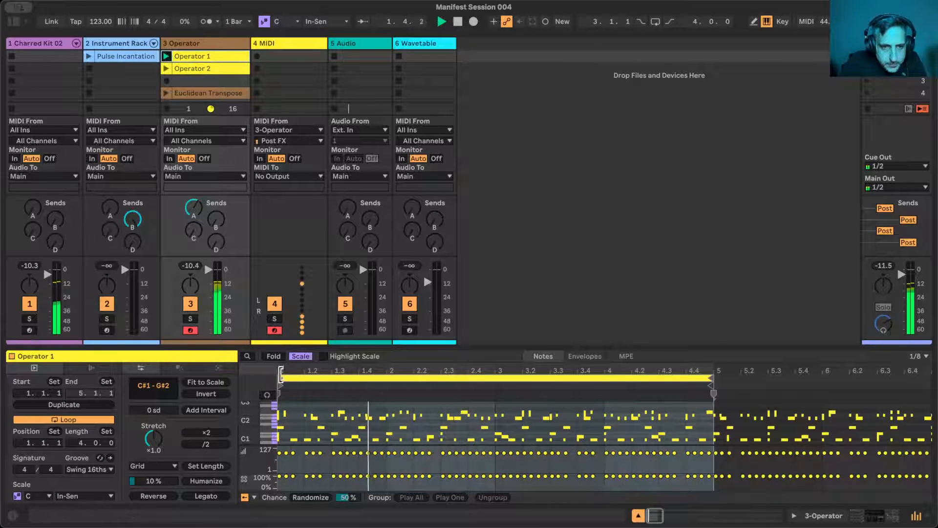
mouse_move(282, 371)
left_mouse_down()
mouse_move(282, 411)
mouse_move(278, 373)
left_mouse_up()
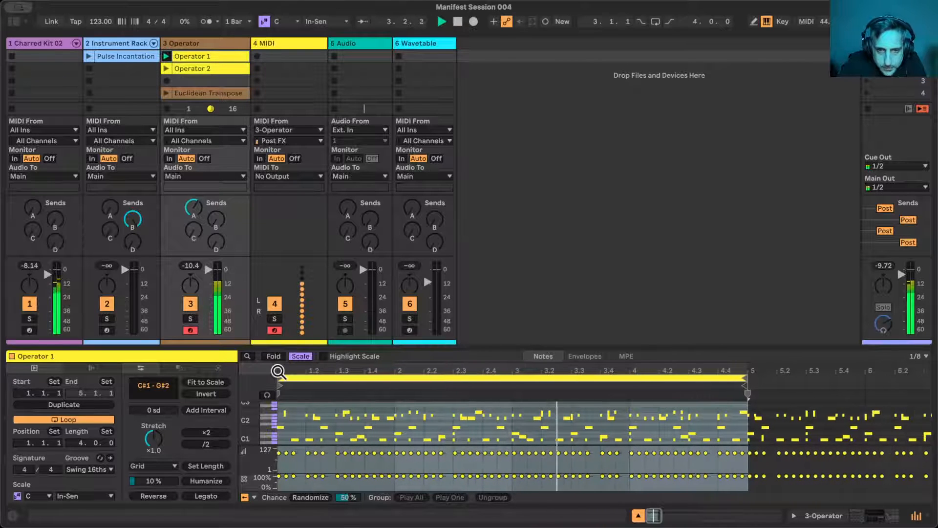
left_click(272, 414)
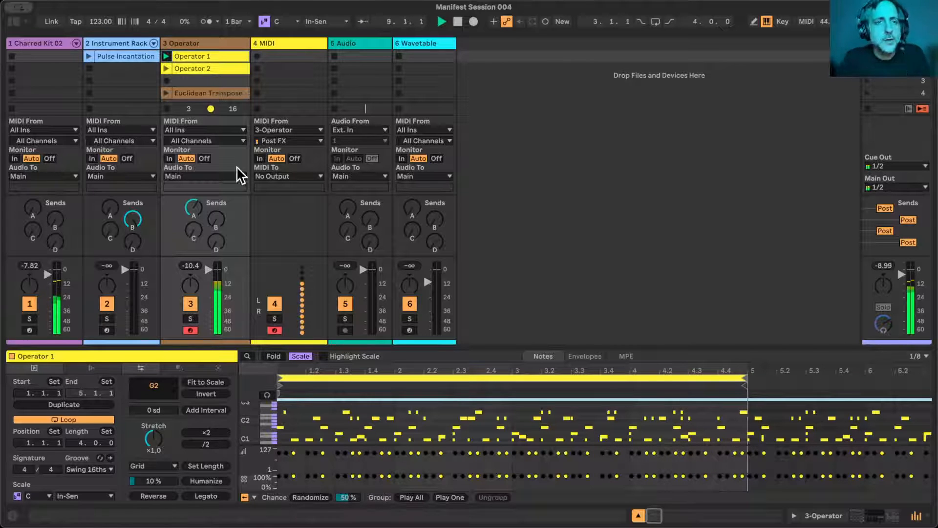
key("space")
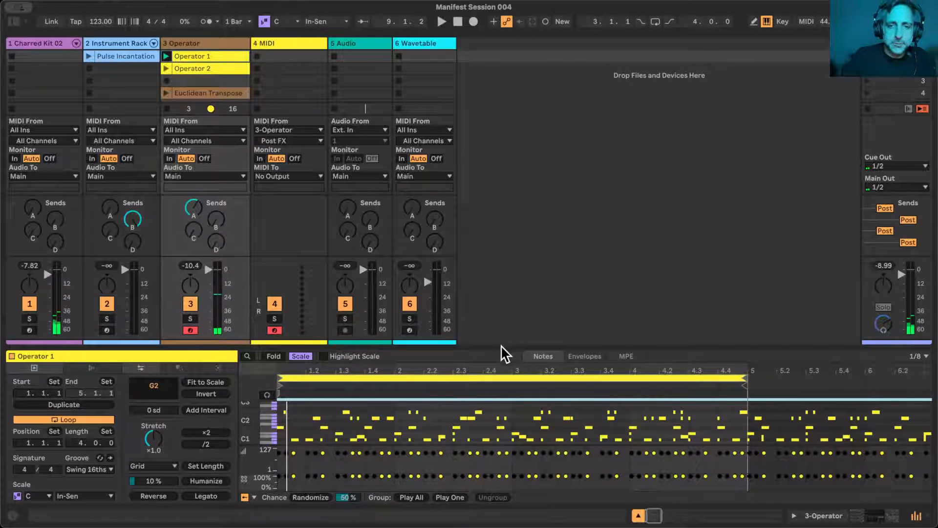
- Replace the Wavetable instrument on track 6 with Meld from the Instruments library
left_click(213, 93)
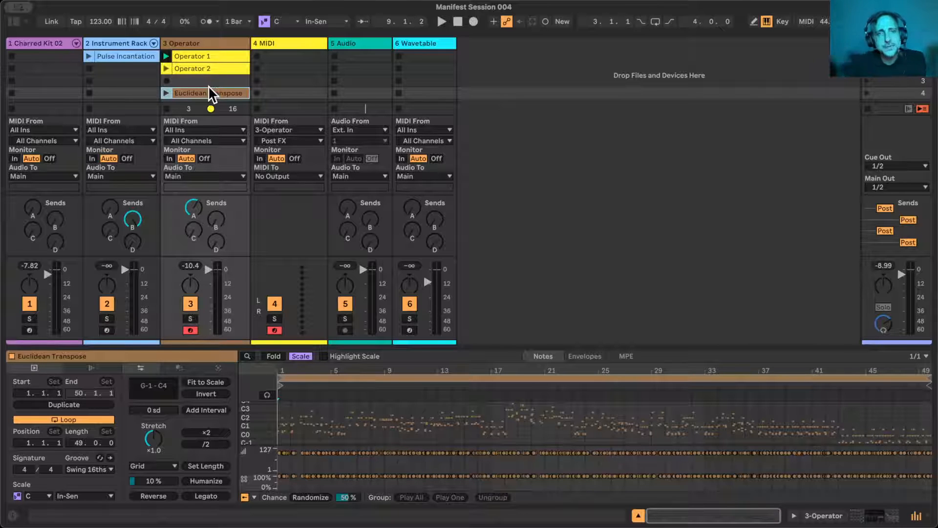
left_click(426, 42)
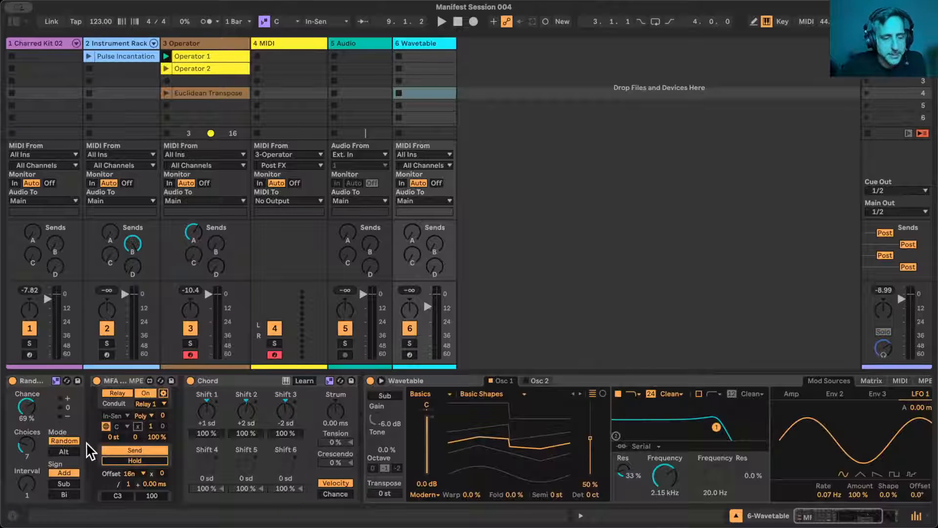
left_click(455, 385)
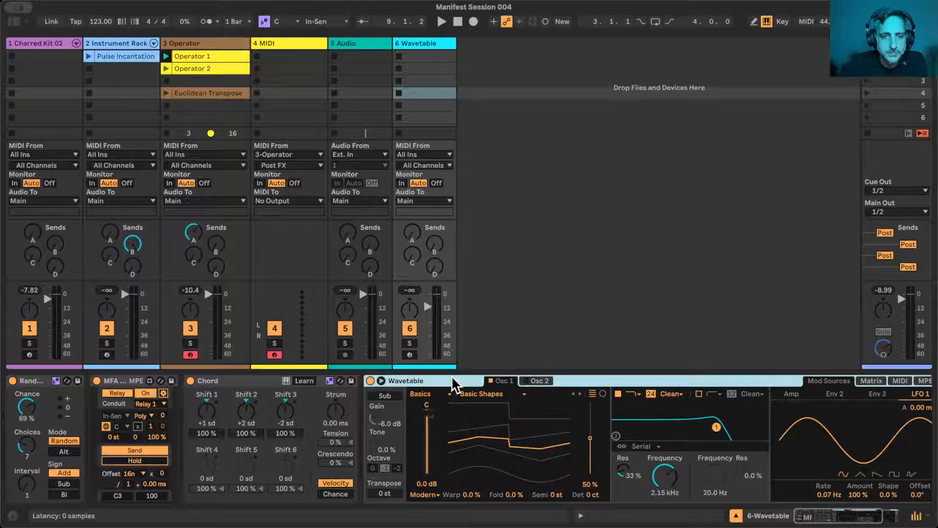
left_click(14, 22)
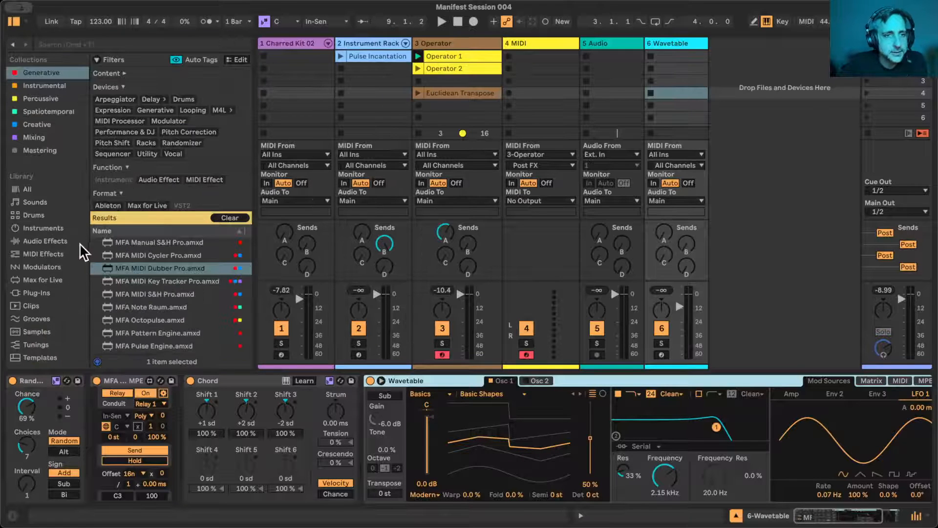
scroll(38, 258, "down", 2)
left_click(37, 187)
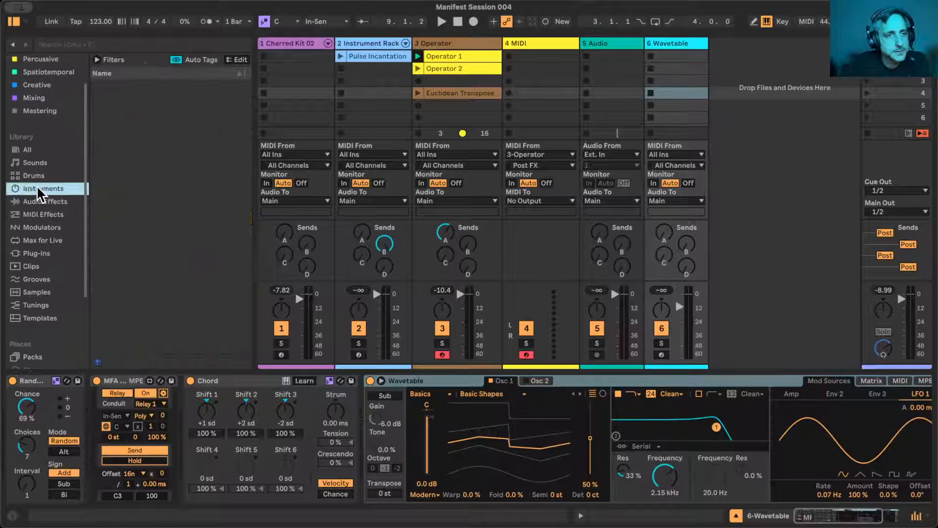
scroll(199, 260, "up", 10)
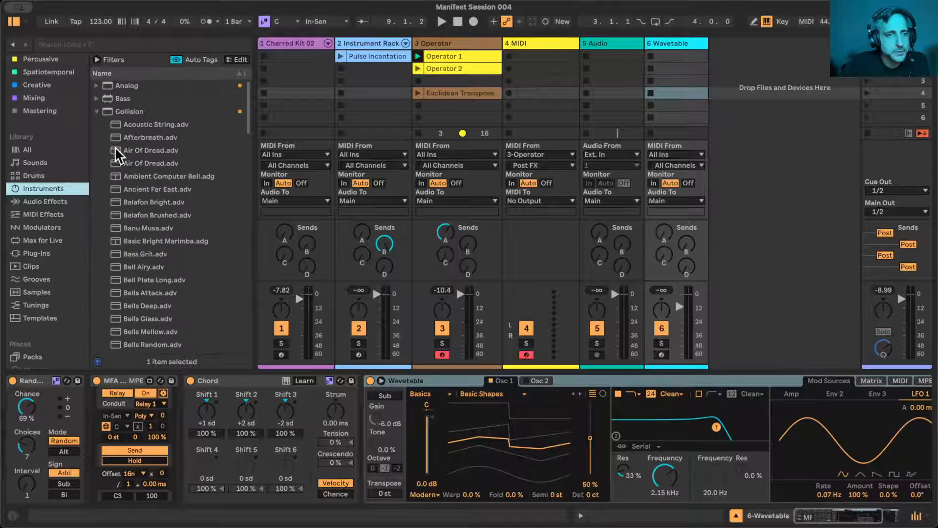
left_click(96, 111)
scroll(145, 312, "down", 3)
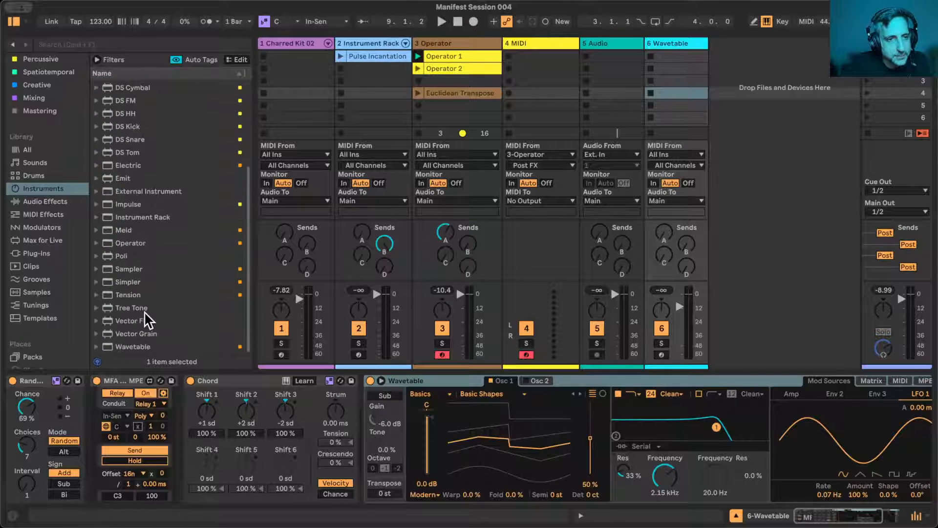
left_click_drag(110, 231, 412, 378)
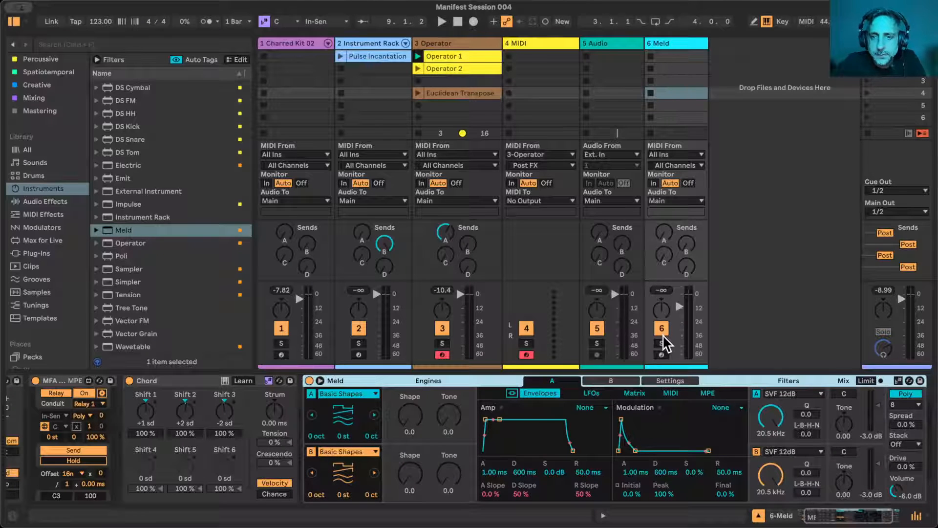
- Create a MIDI clip in the Meld track's first slot and draw a C3 note filling the whole bar
key("space")
double_click(667, 55)
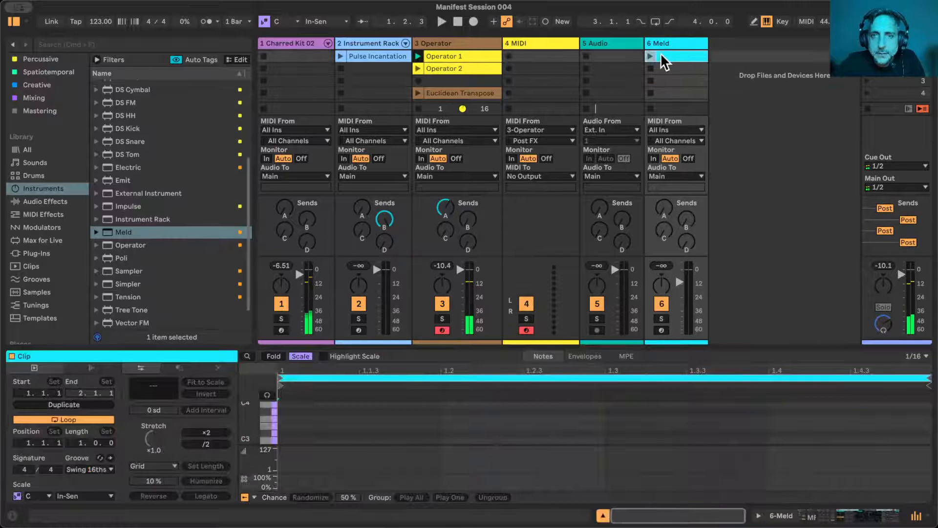
key("b")
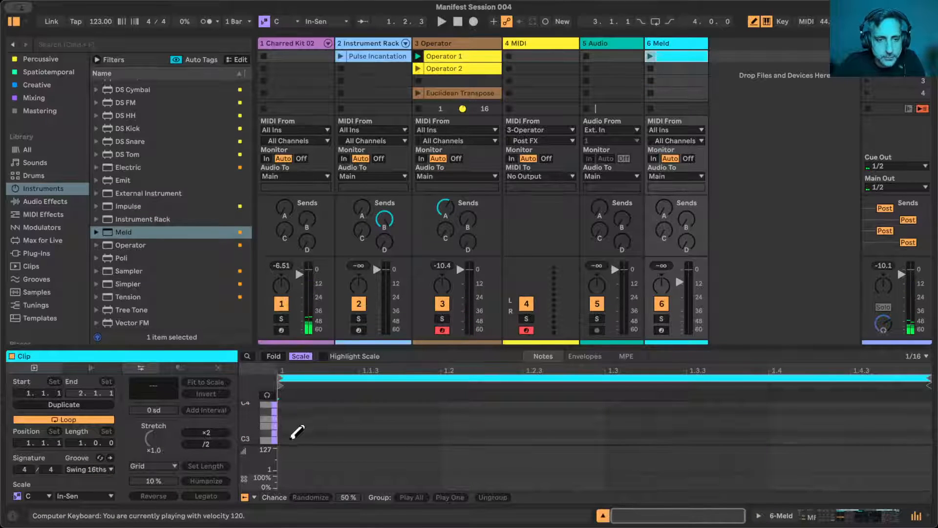
left_click(293, 438)
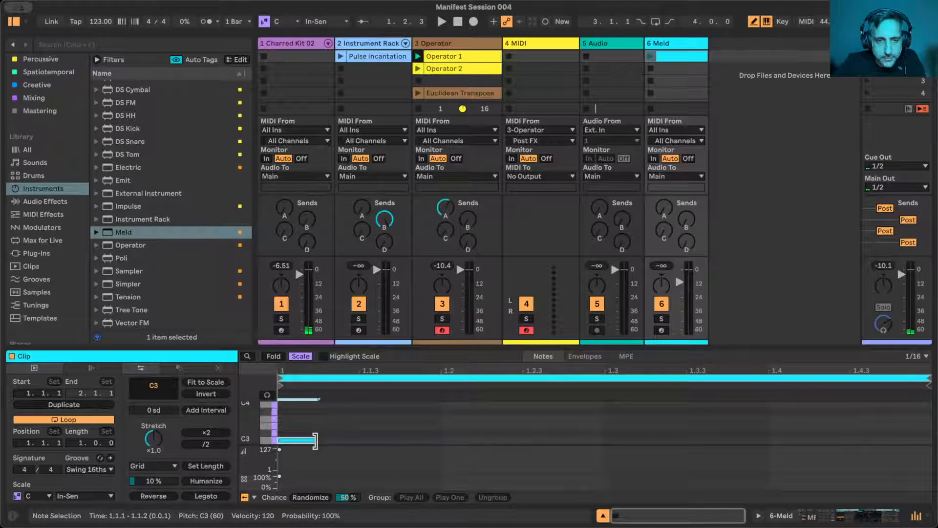
left_click_drag(319, 437, 925, 445)
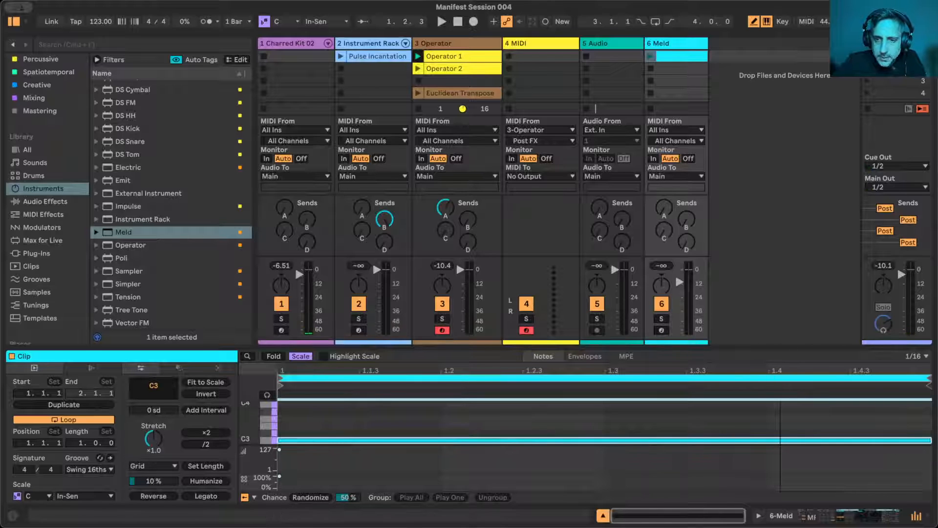
- Duplicate the loop and its C3 note repeatedly until the Meld clip's loop is eight bars long
scroll(782, 372, "right", 10)
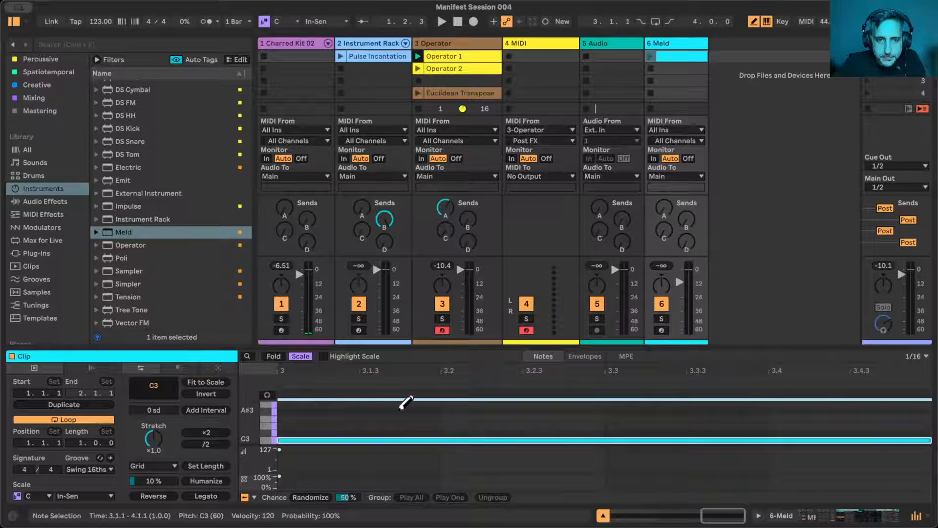
left_click_drag(414, 373, 762, 370)
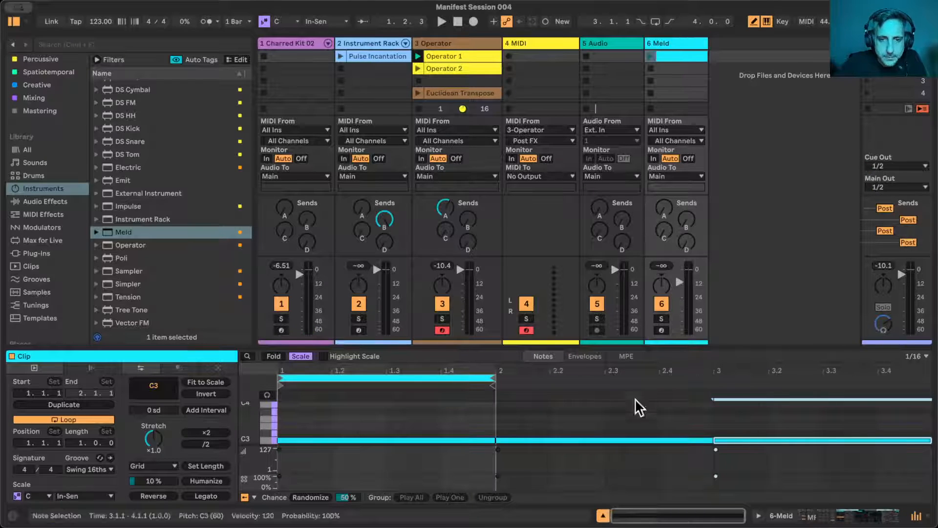
left_click(466, 379)
key("super+d")
key("super+d")
key("super+d")
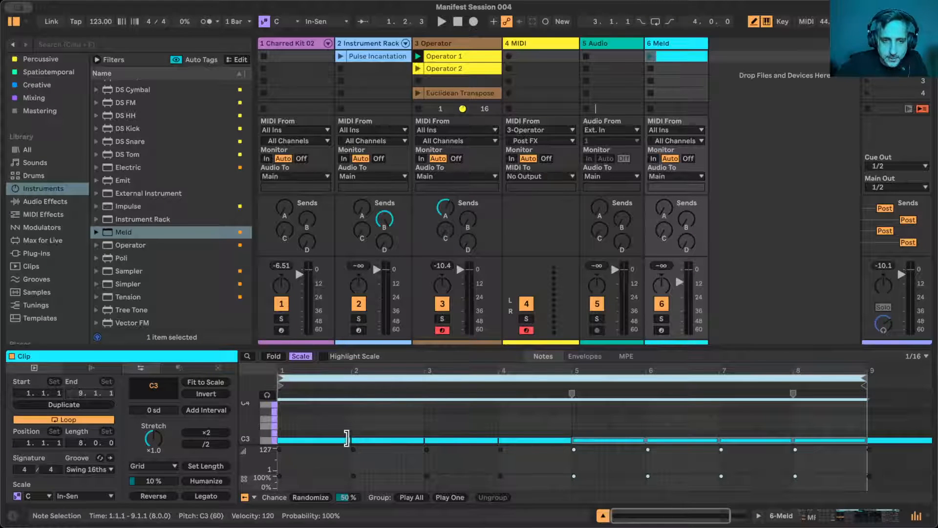
- Stretch the first C3 note to 8.4.4, shorten the Meld clip's loop to four bars, and launch the clip
left_click_drag(346, 435, 849, 459)
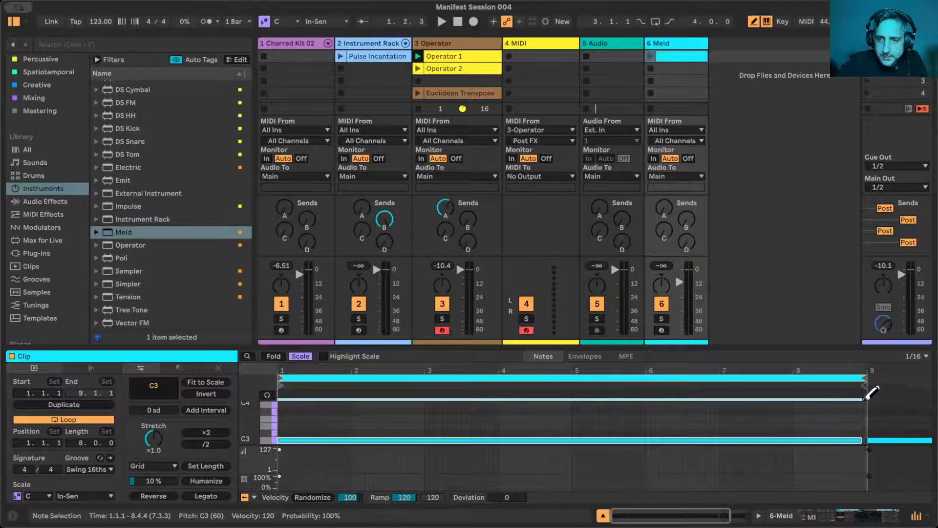
left_click_drag(864, 378, 572, 378)
left_click(650, 56)
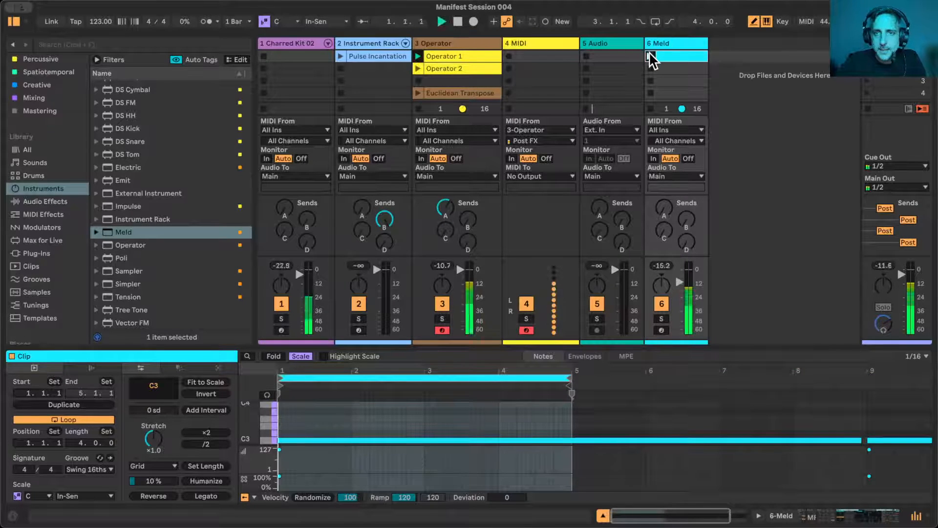
- Set Meld engine A's Shape to 40.5 and Tone to 7.9, and its LFO 1 FX1 Attenuverter to 70.6
left_click(655, 43)
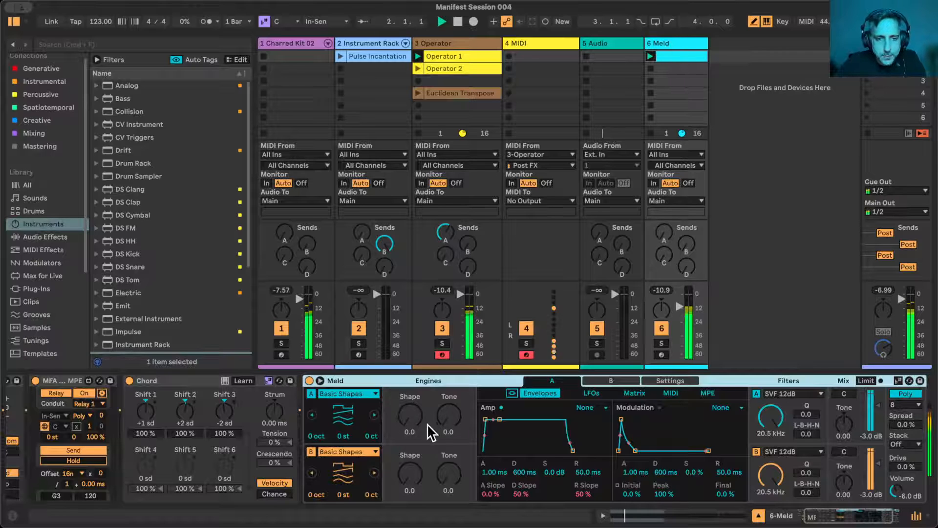
left_click_drag(412, 418, 412, 369)
mouse_move(447, 419)
left_mouse_down()
mouse_move(448, 364)
mouse_move(447, 421)
left_mouse_up()
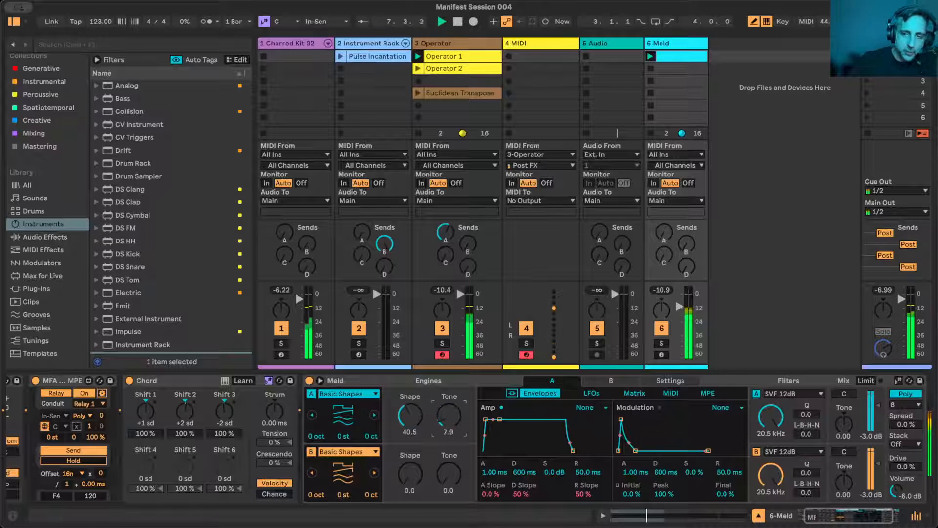
left_click(587, 393)
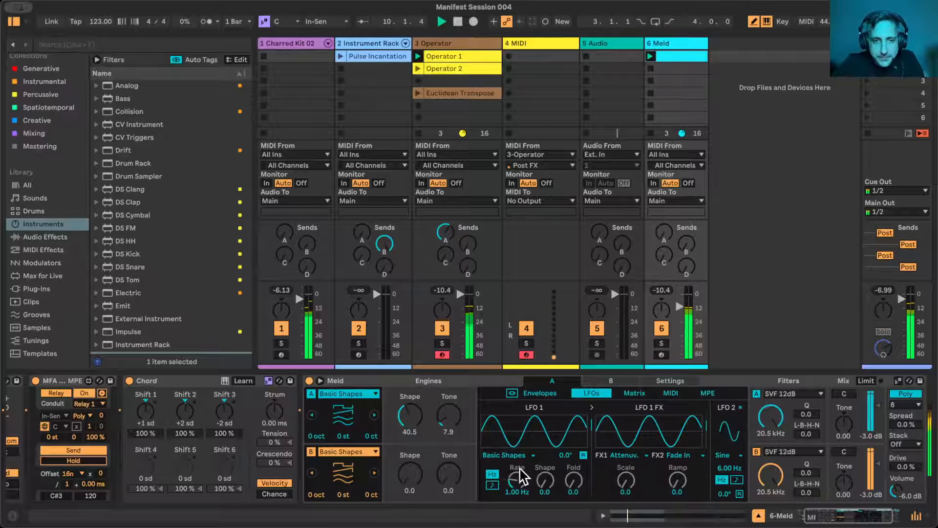
left_click_drag(633, 474, 633, 425)
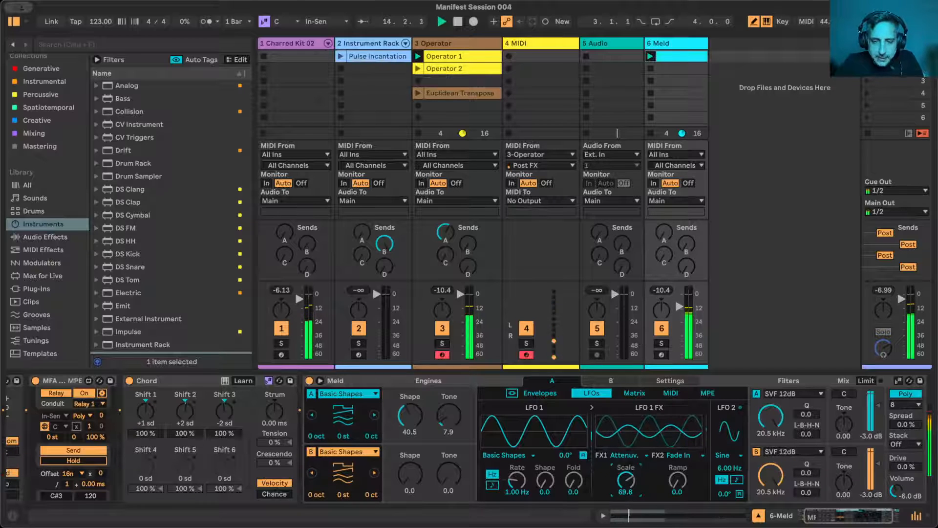
- Expand Meld's modulation matrix, set engine A's Shape to 38.9 and route LFO 1 FX to Osc Macro 1 at 45
left_click(309, 380)
left_click(309, 380)
left_click(320, 380)
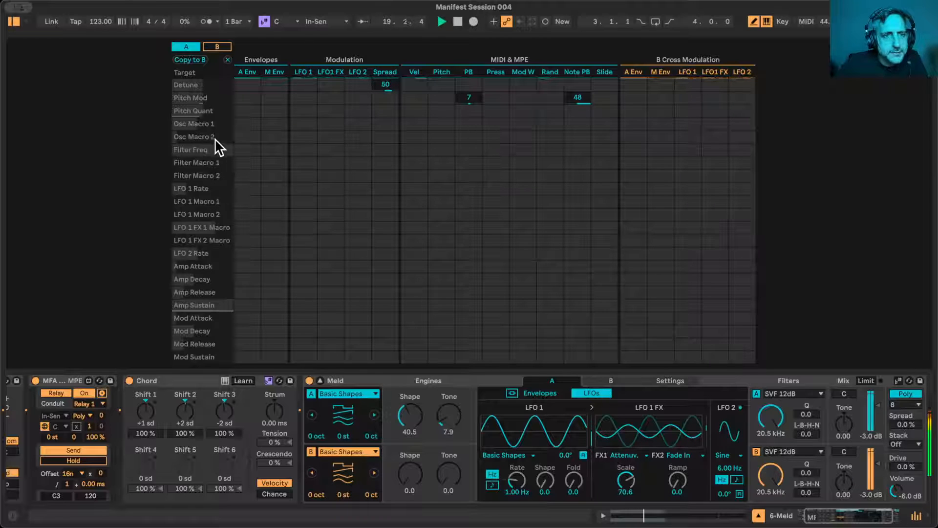
scroll(116, 468, "left", 3)
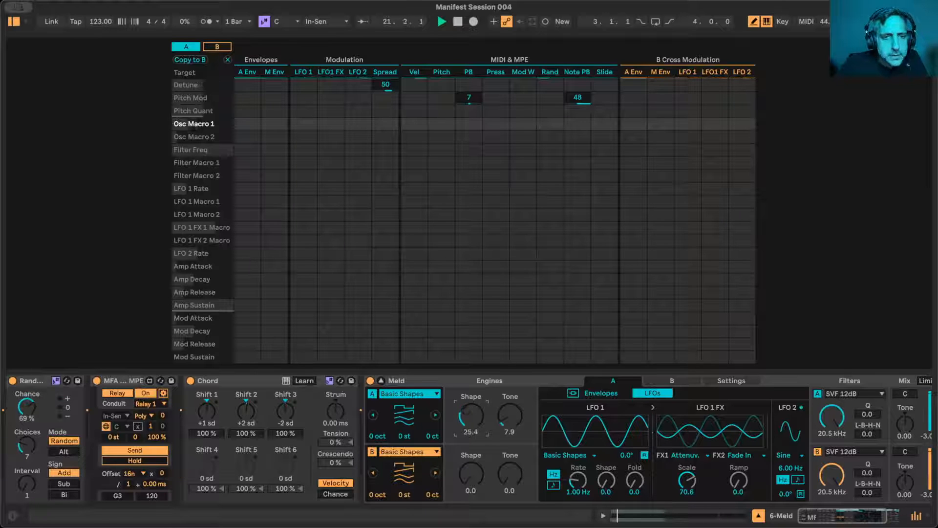
left_click_drag(465, 415, 465, 419)
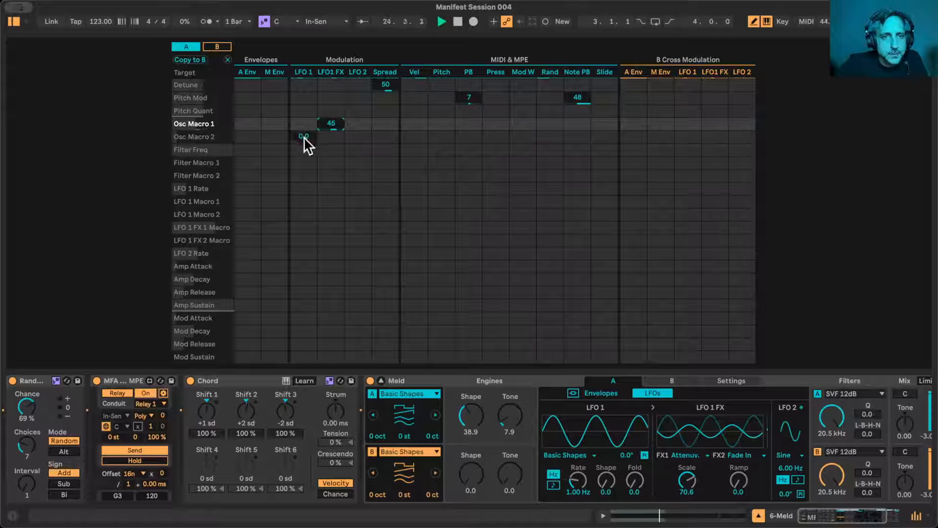
- Set engine A's LFO 1 FX1 Scale to 62.7 and FX2 Ramp to 11.1, keeping Attenuverter as the FX1 type
left_click_drag(687, 478, 738, 474)
left_click(693, 455)
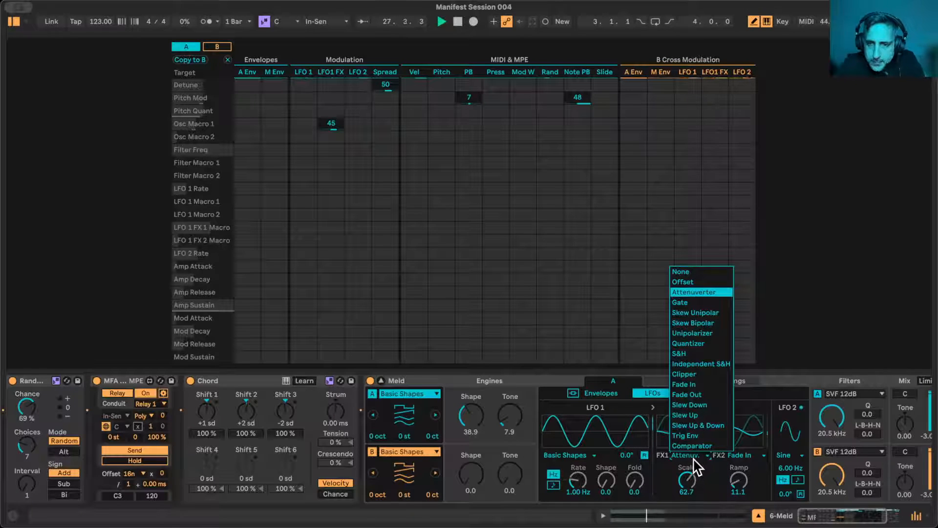
left_click(694, 458)
- Try Euclid, then use Wander for engine A's LFO 1 with Rate 4.16 Hz, Morph 16.7 and FX1 Scale 100
left_click(567, 454)
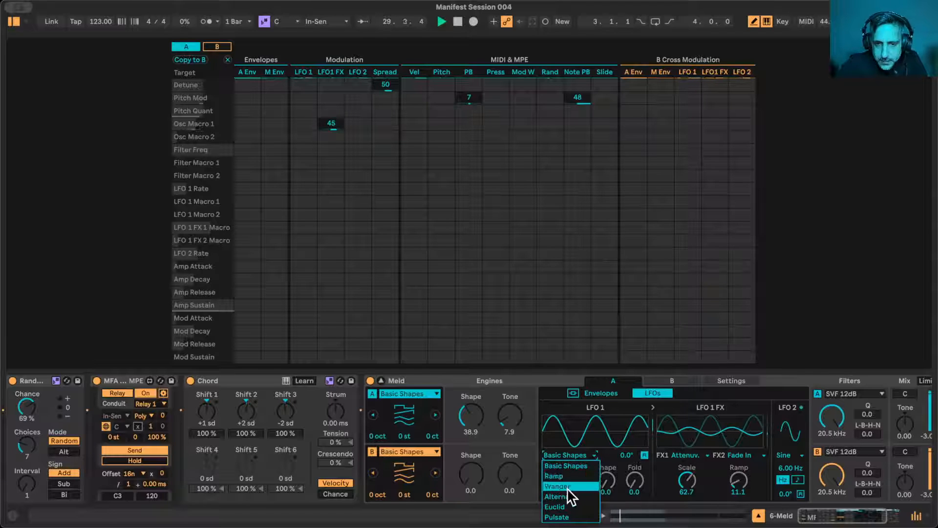
left_click(578, 507)
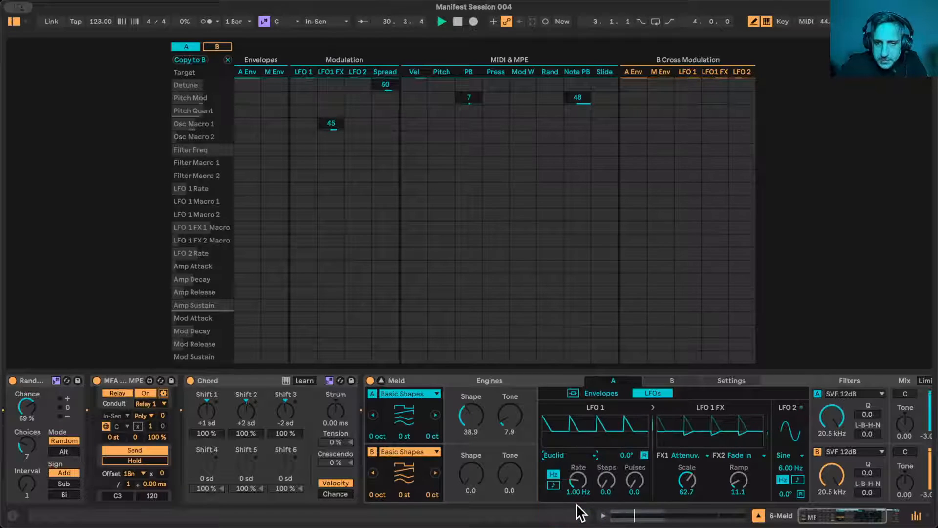
left_click(559, 454)
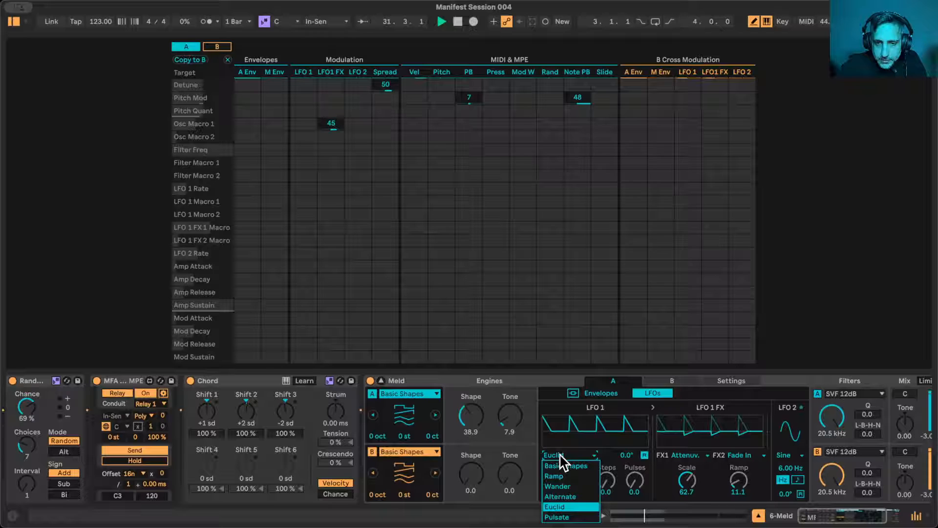
left_click(562, 491)
left_click_drag(577, 482, 614, 484)
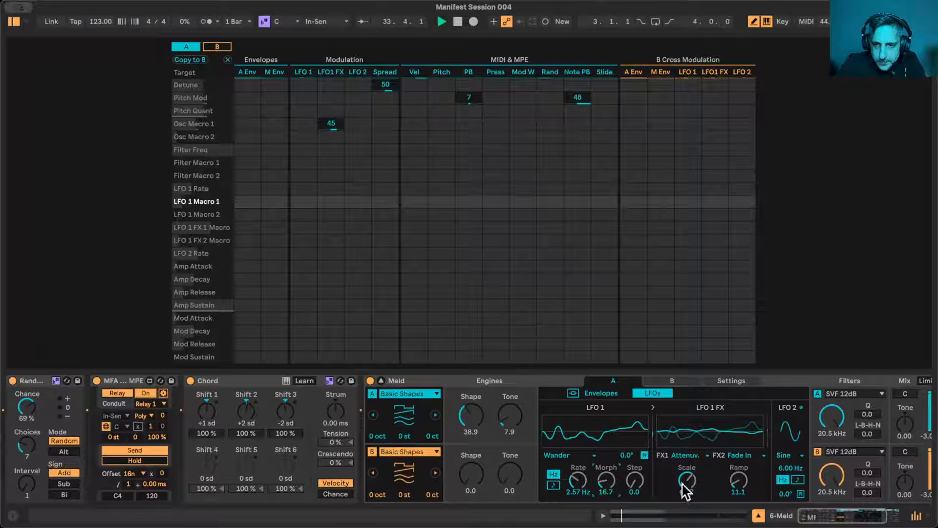
left_click_drag(689, 486, 689, 464)
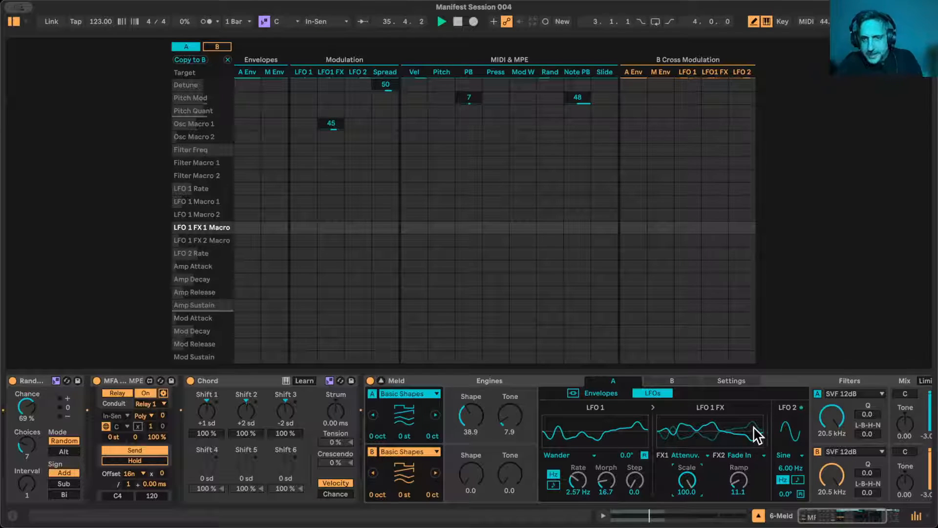
left_click_drag(588, 492, 587, 481)
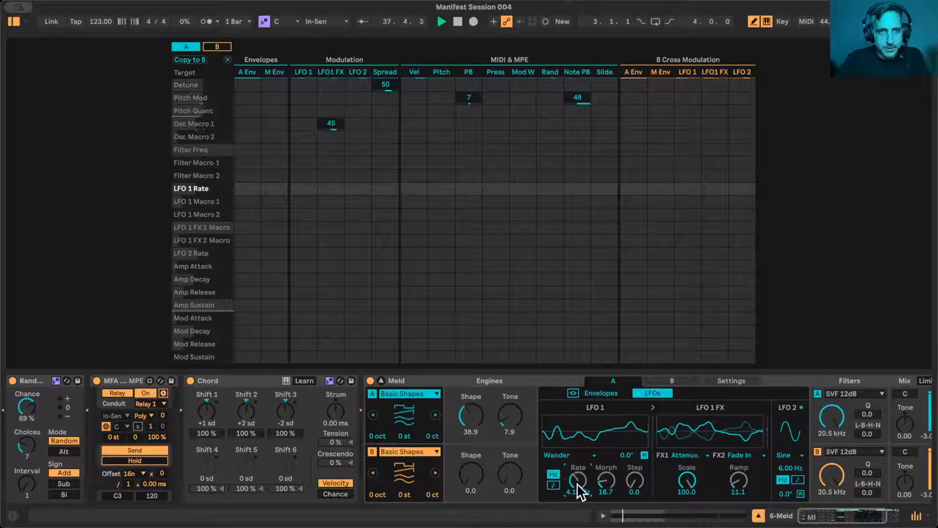
- Turn off Meld's engine B and switch engine A's oscillator type to Chip
left_click(418, 394)
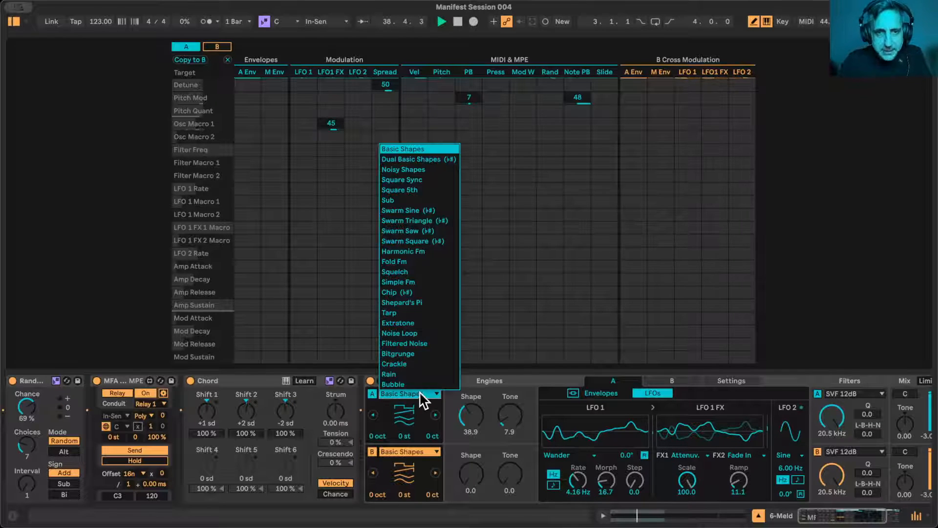
left_click(419, 391)
left_click(373, 451)
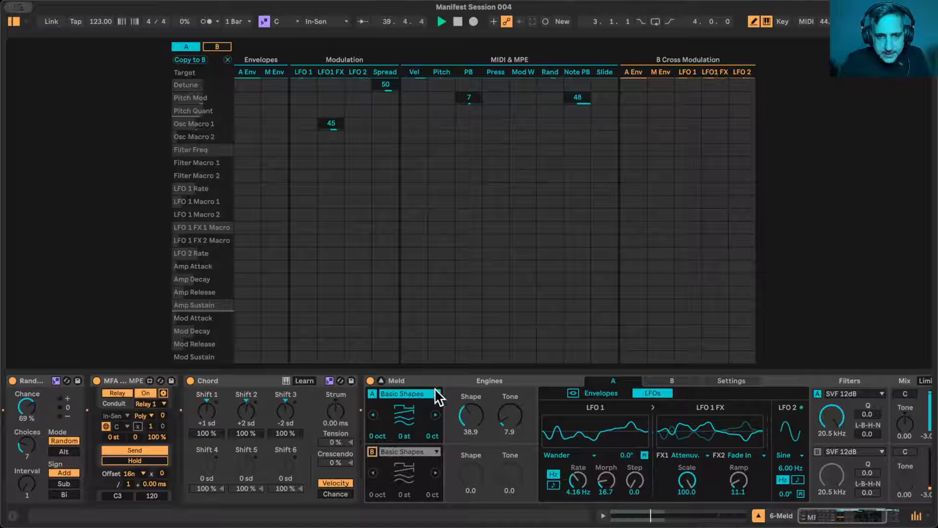
left_click(436, 394)
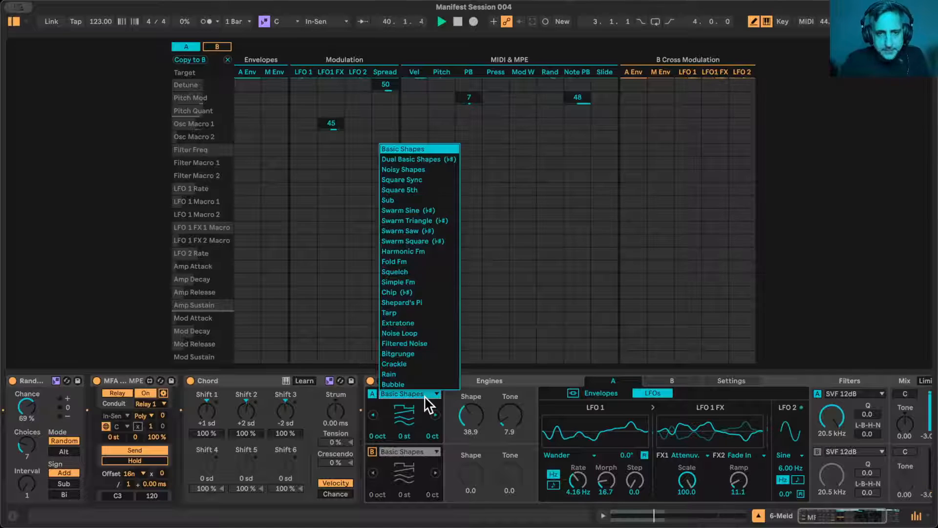
left_click(420, 292)
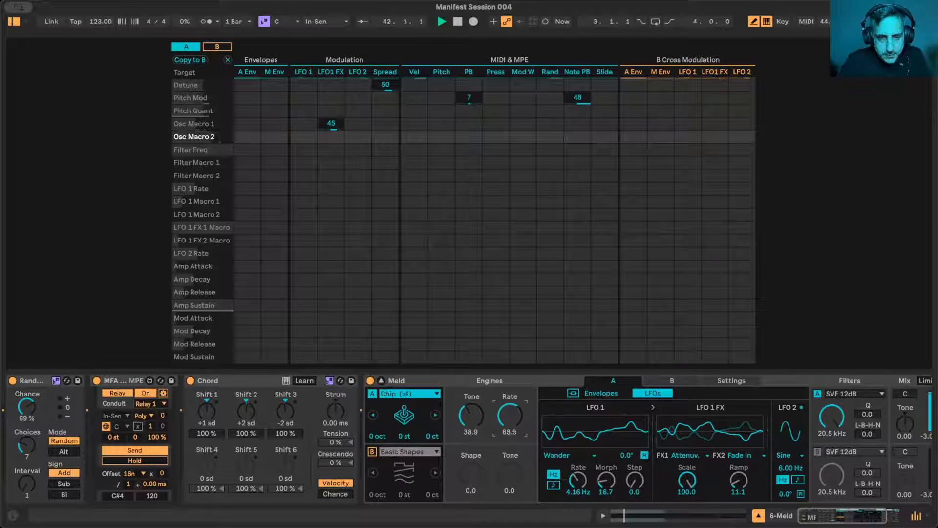
- Try different settings for the Chip oscillator, ending with Tone at 23.8 and Rate at 11.1, and stop playback
left_click_drag(510, 416, 467, 469)
scroll(482, 415, "right", 1)
left_click(480, 382)
left_click(467, 415)
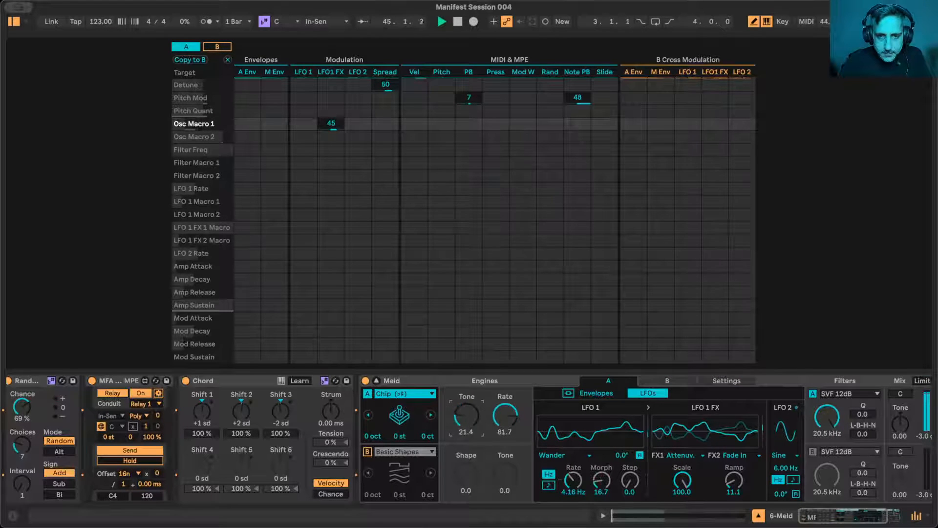
left_click_drag(506, 415, 506, 442)
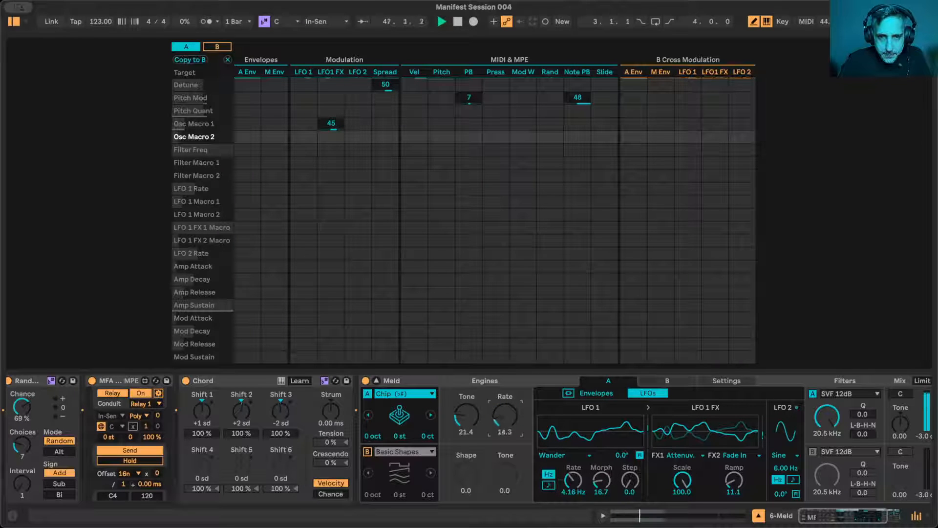
left_click_drag(456, 426, 456, 404)
left_click_drag(505, 424, 467, 423)
left_click(467, 415)
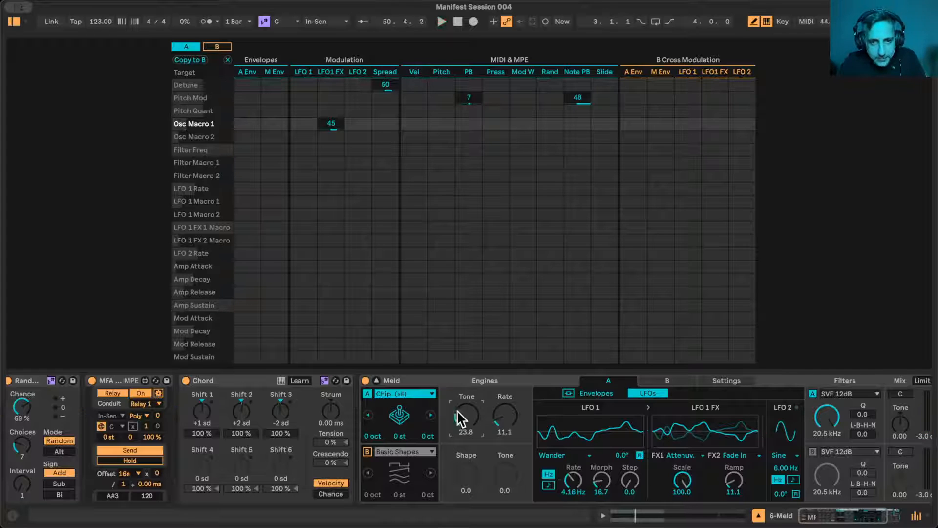
- Switch engine A's oscillator type to Extratone and restart playback
left_click(406, 393)
left_click(405, 393)
left_click(406, 393)
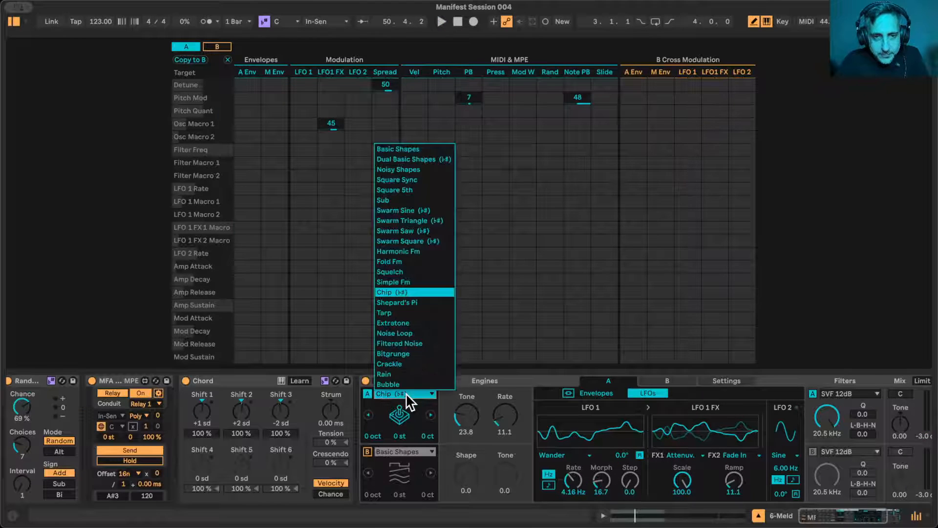
left_click(406, 323)
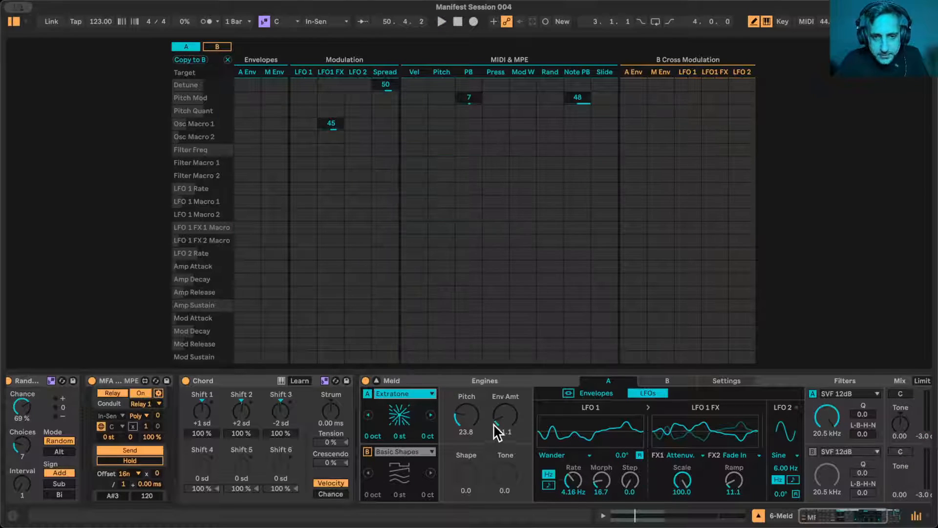
key("space")
- Set Extratone's Env Amt to 3.2 and Pitch to 12.7, and reduce LFO 1 FX's modulation of Osc Macro 1 to 3.1
left_click_drag(503, 418, 463, 428)
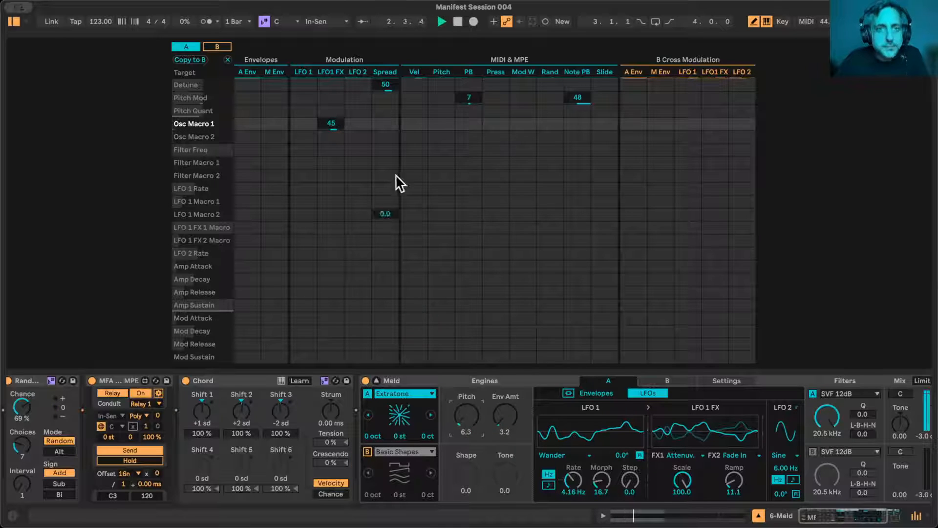
left_click_drag(332, 124, 331, 130)
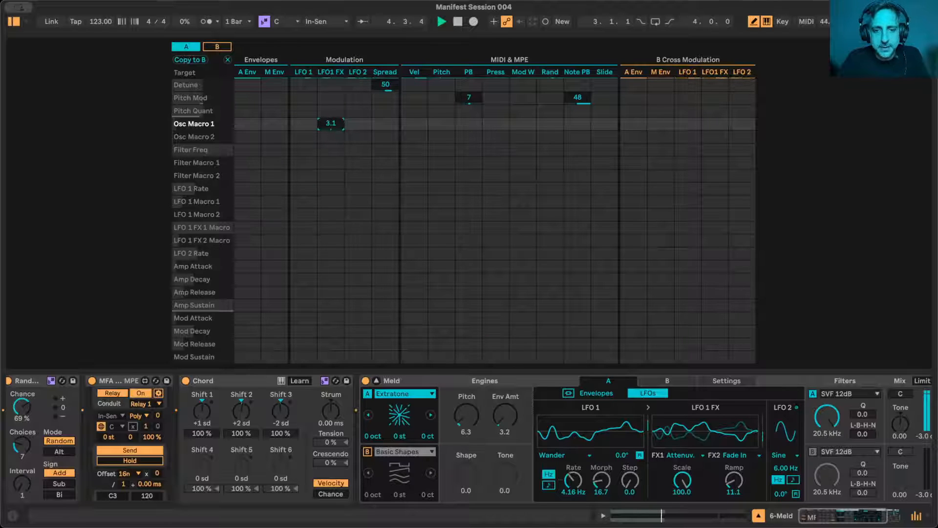
left_click_drag(466, 416, 466, 403)
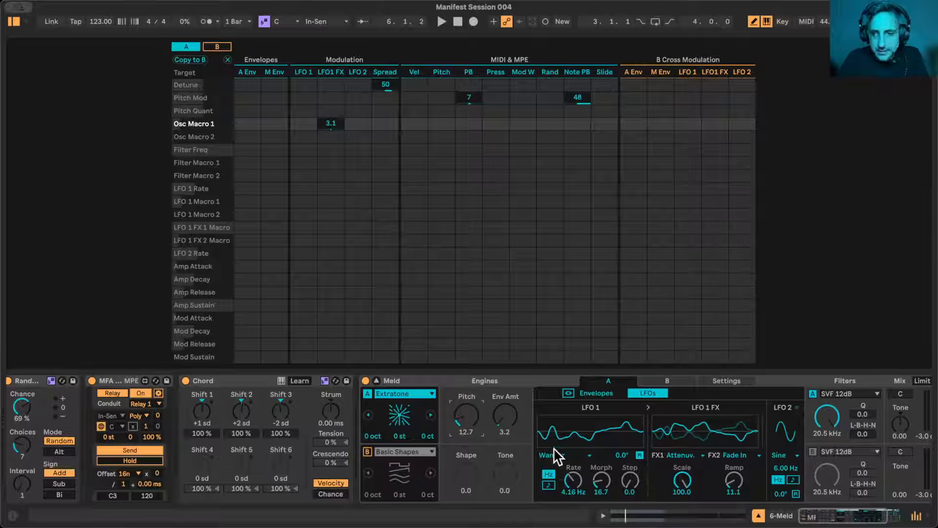
- Set engine A's filter frequency to 2.15 kHz, pan to 30L, Tone to -0.35 and volume to -8.6 dB with playback running
scroll(835, 420, "right", 5)
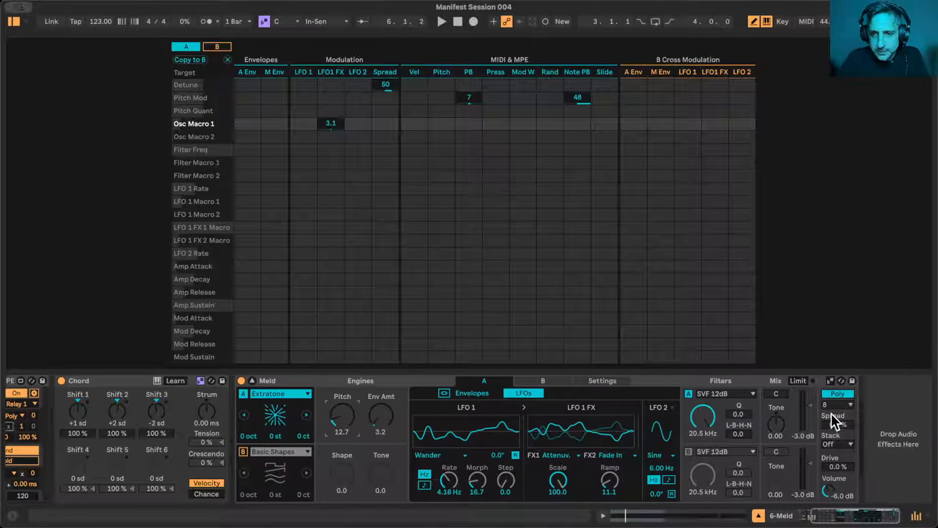
left_click(707, 418)
left_click_drag(704, 418, 704, 428)
left_click(776, 394)
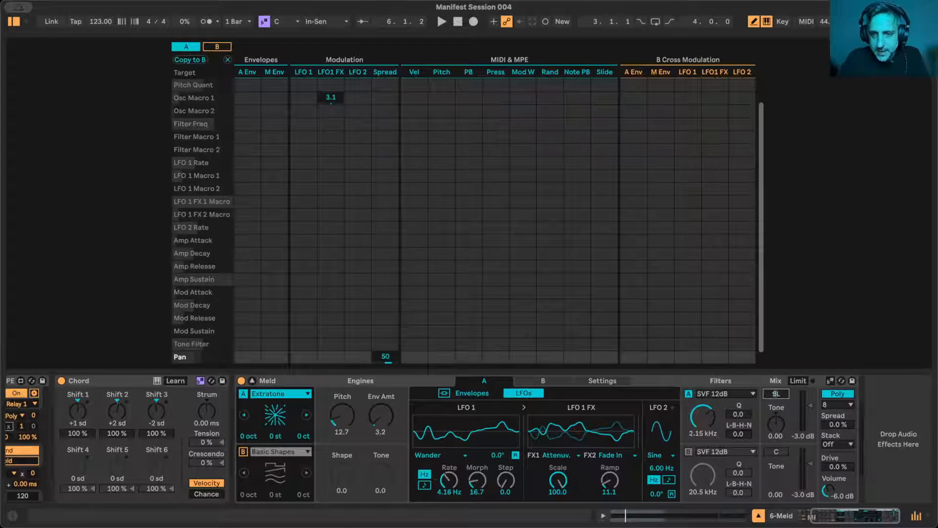
key("space")
left_click_drag(776, 420, 775, 435)
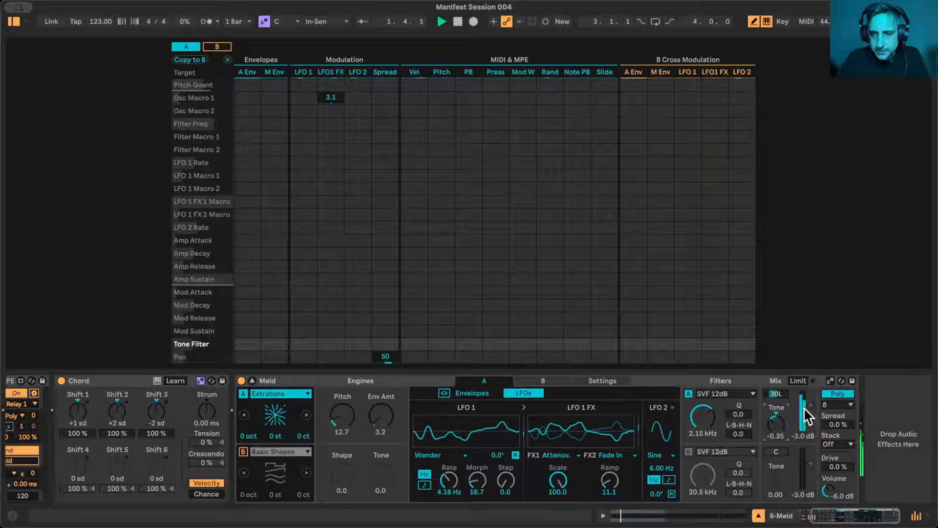
left_click_drag(810, 406, 810, 411)
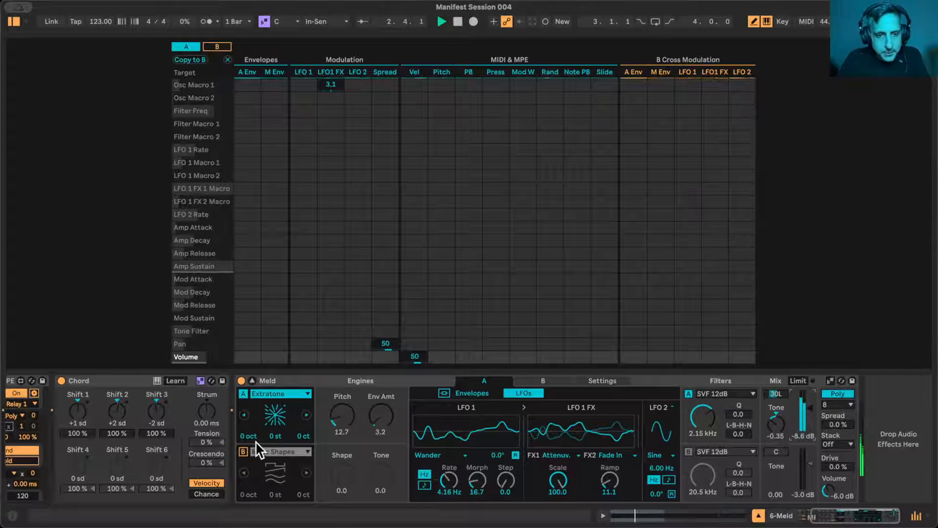
- Turn Meld's engine B on and pan it to 18R
left_click(243, 452)
left_click_drag(776, 452, 776, 447)
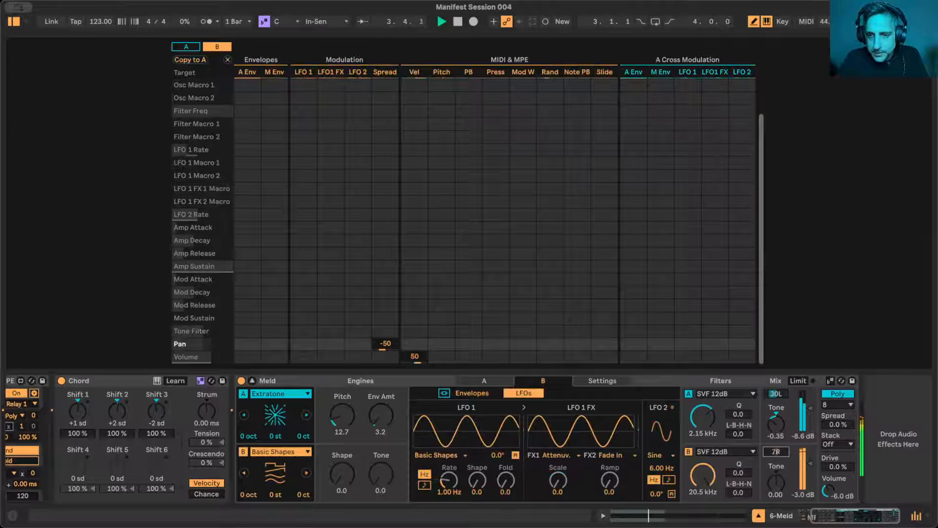
- Try Harmonic Fm on engine B with Amount 43.7 and Ratio 33.3, then reset both values
left_click(272, 450)
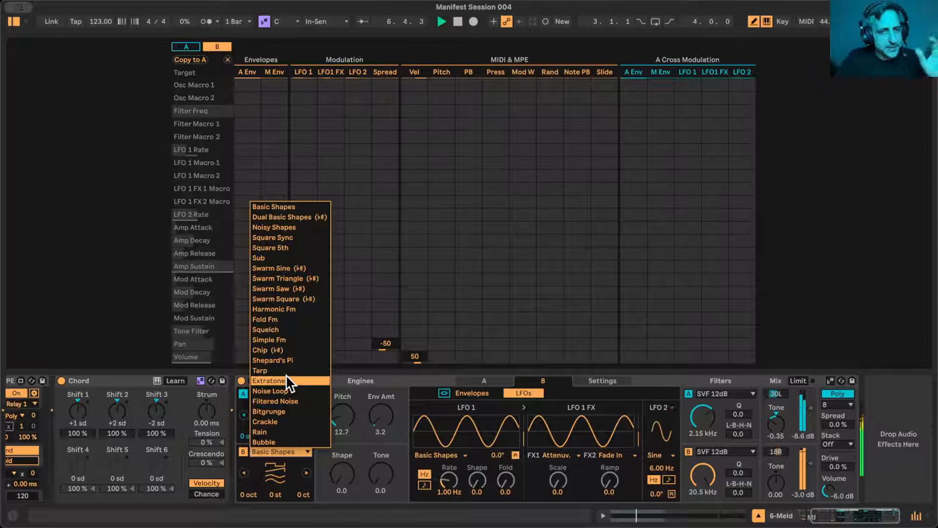
left_click(275, 309)
mouse_move(337, 475)
left_mouse_down()
mouse_move(337, 454)
mouse_move(342, 470)
left_mouse_up()
left_click_drag(397, 494, 397, 479)
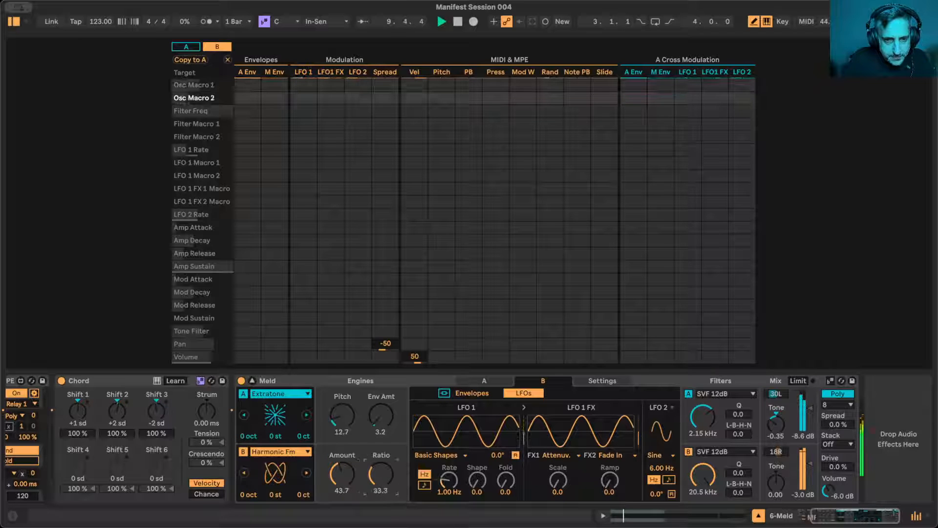
double_click(375, 477)
double_click(342, 465)
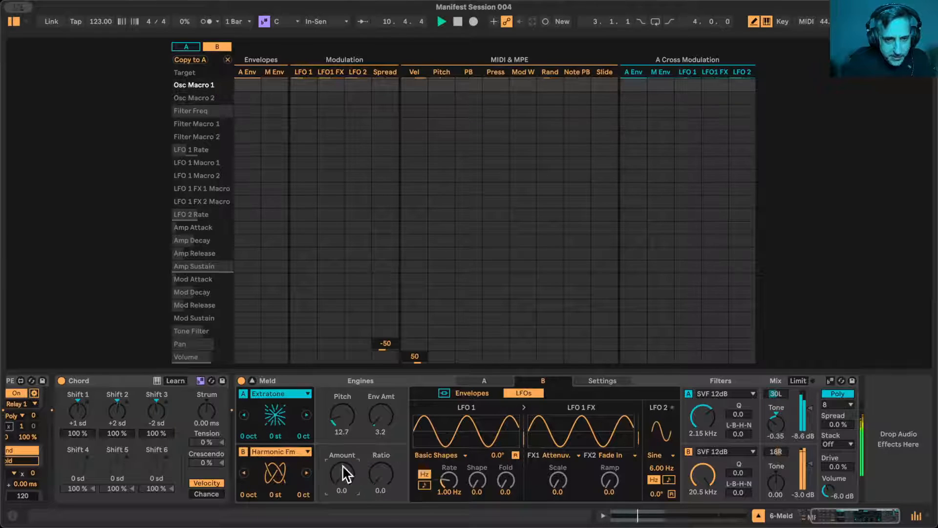
- Switch engine B's oscillator type to Swarm Triangle and set its Motion to 54.0 and Spacing to 57.1
left_click(302, 450)
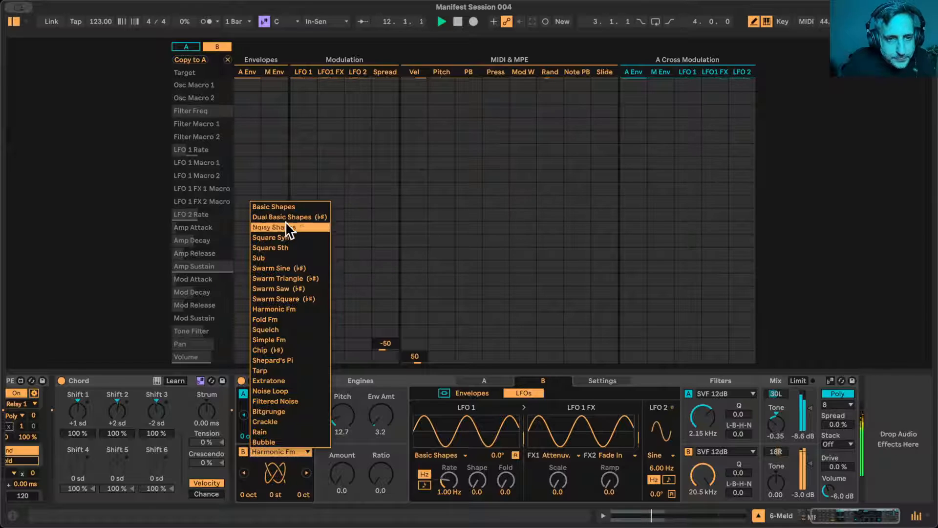
left_click(313, 277)
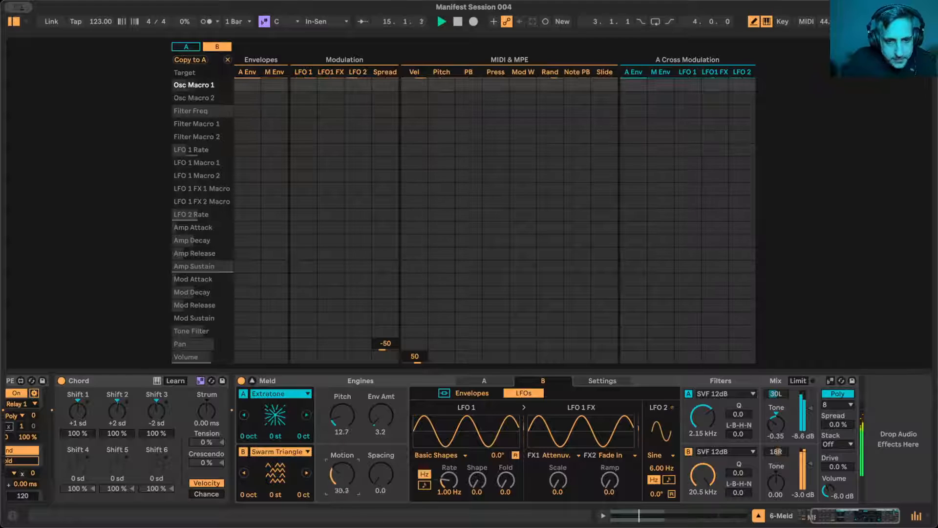
left_click_drag(380, 474, 381, 435)
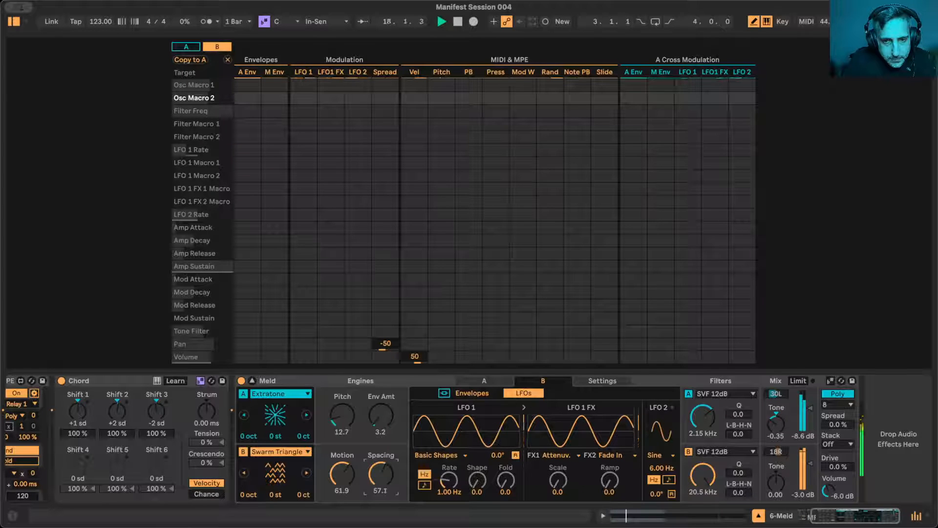
left_click_drag(342, 474, 342, 457)
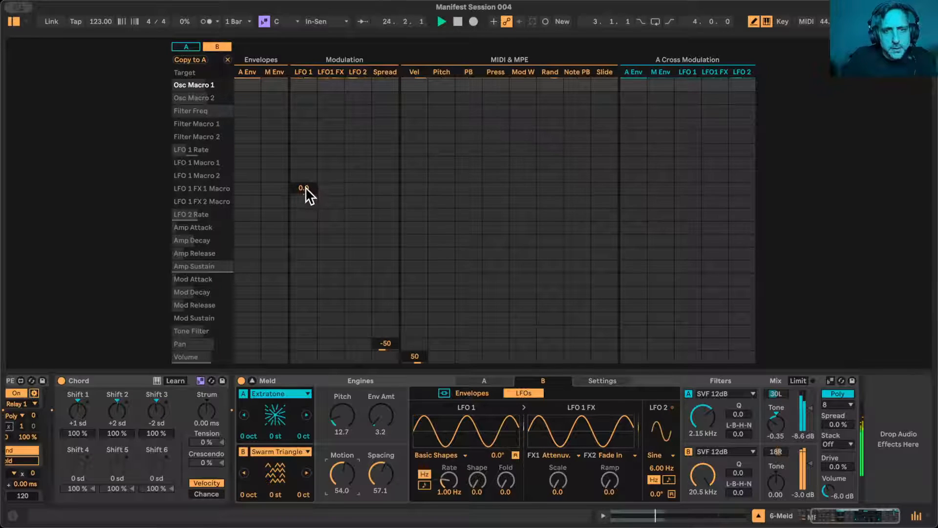
left_click_drag(307, 193, 307, 182)
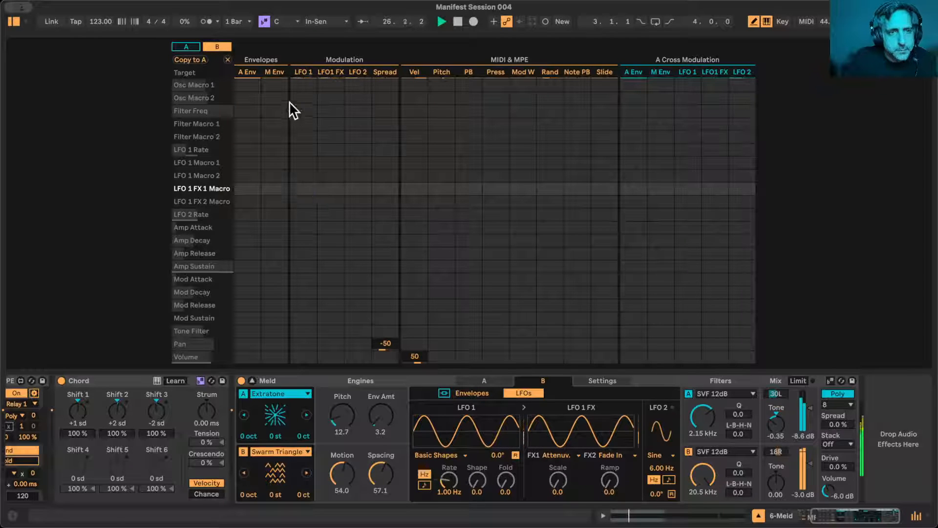
- Modulate engine B's Osc Macro 1 from LFO 1 by 23, and set LFO 1 to Wander with Morph 20.3 and Step 34.1
left_click_drag(303, 87, 303, 81)
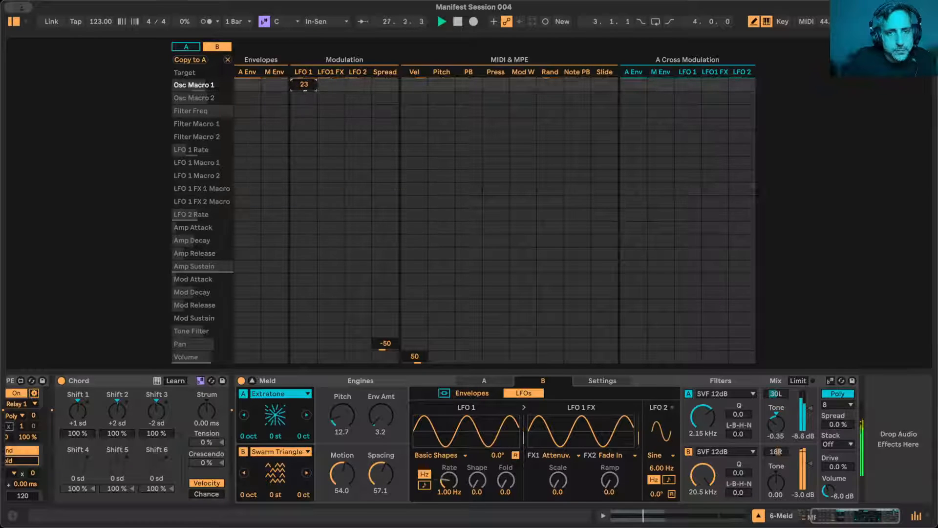
left_click(447, 455)
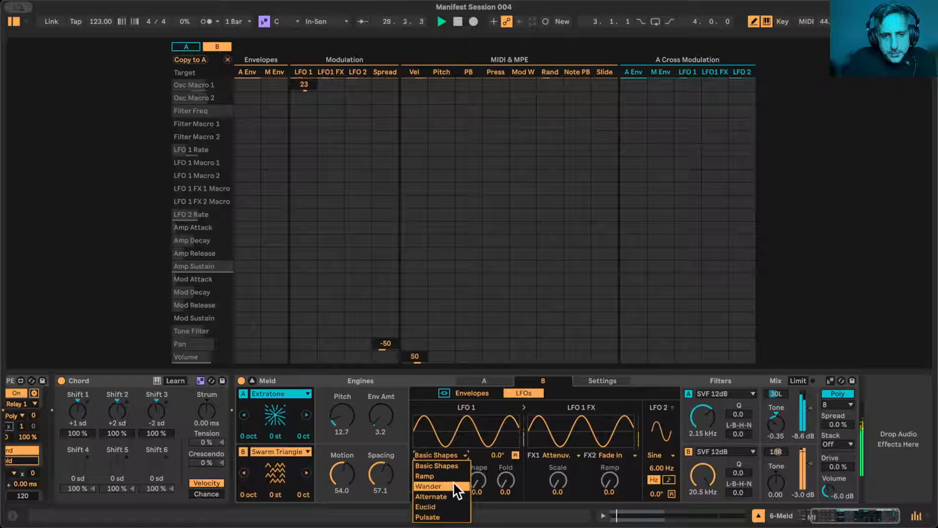
left_click(446, 495)
left_click(447, 455)
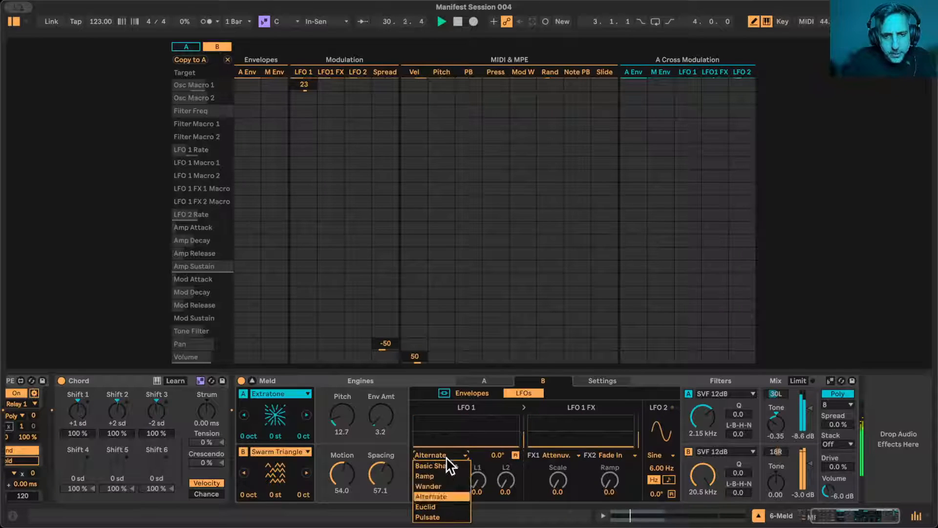
left_click(435, 486)
left_click_drag(473, 494, 506, 469)
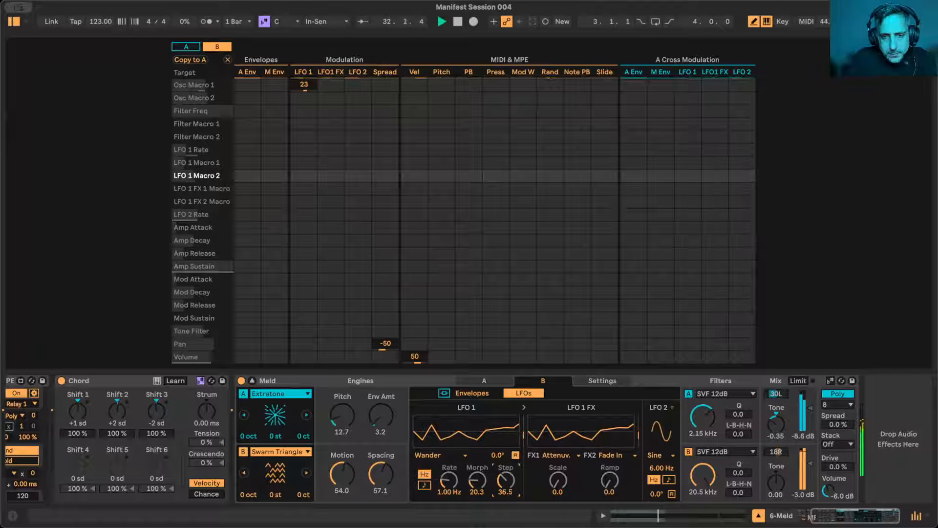
- Set engine B's LFO 1 FX1 to Independent S&H with Rate 78.6, and its Fade In Ramp to 16.7
left_click(557, 455)
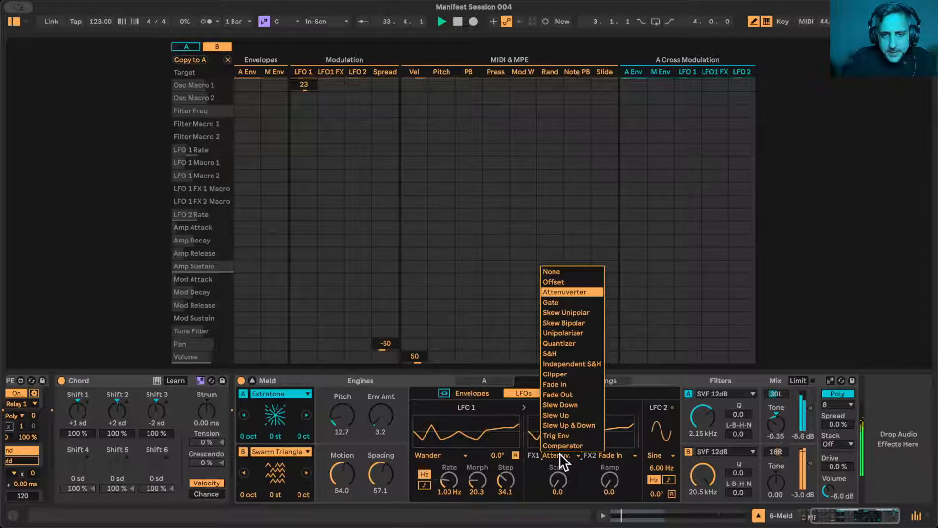
left_click(579, 363)
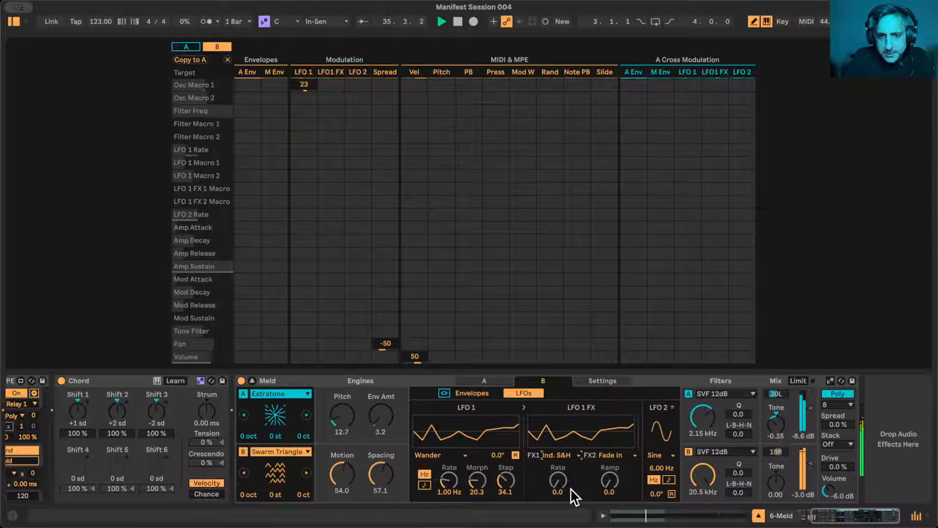
left_click_drag(613, 491, 563, 468)
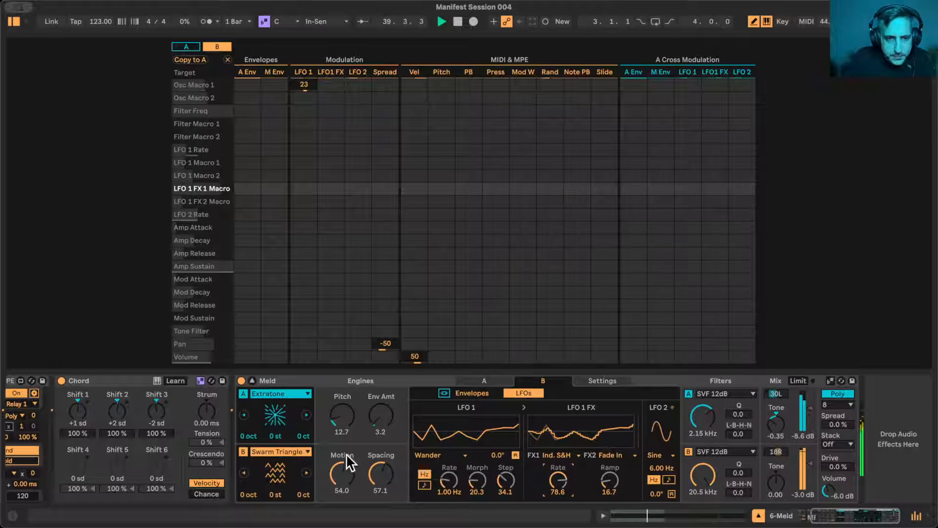
- Set engine B's Motion to 56.3 and LFO 1 Rate to 0.21 Hz, with LFO 1 to Osc Macro 1 at 22 and LFO1 FX to Osc Macro 2 at 27
left_click_drag(342, 473, 343, 468)
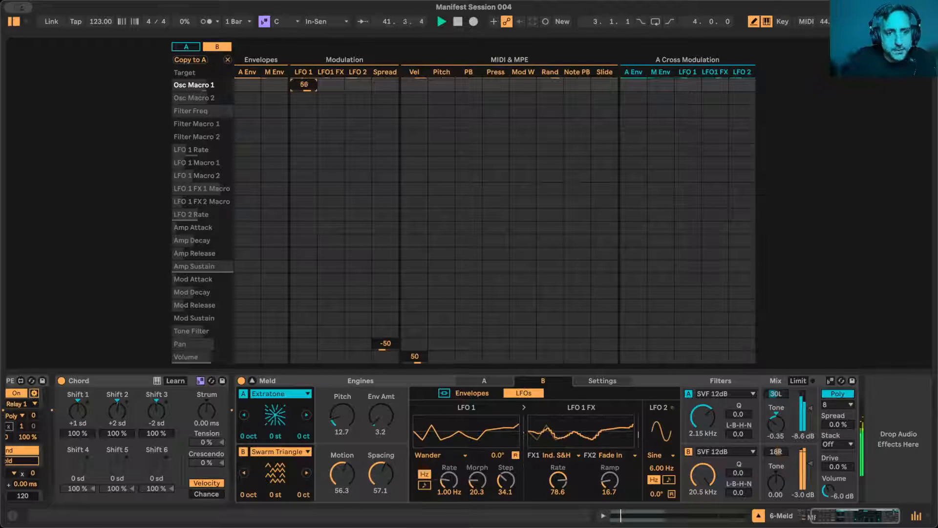
left_click_drag(450, 481, 450, 499)
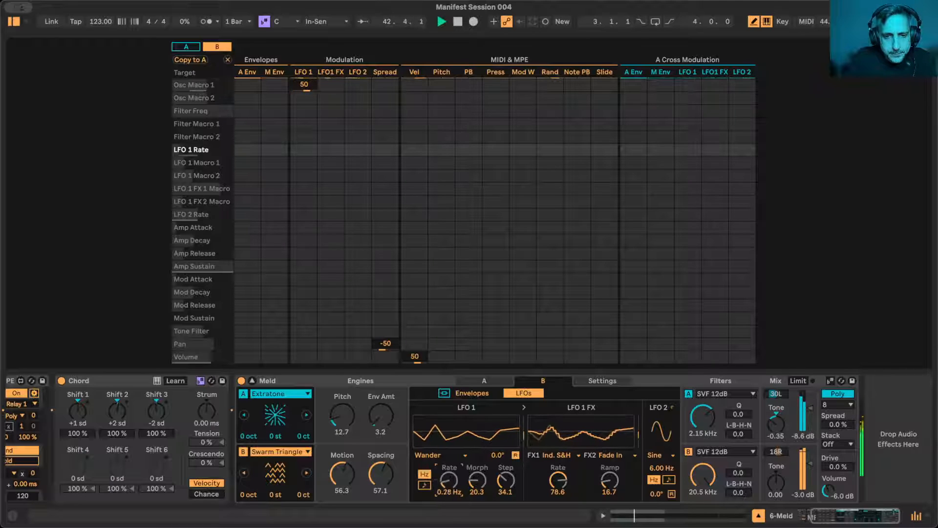
left_click_drag(304, 86, 304, 100)
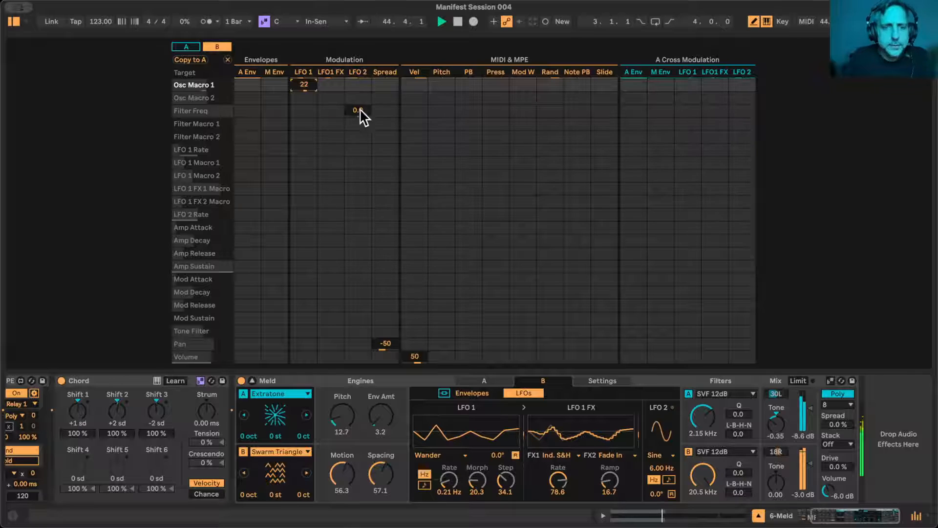
left_click(322, 97)
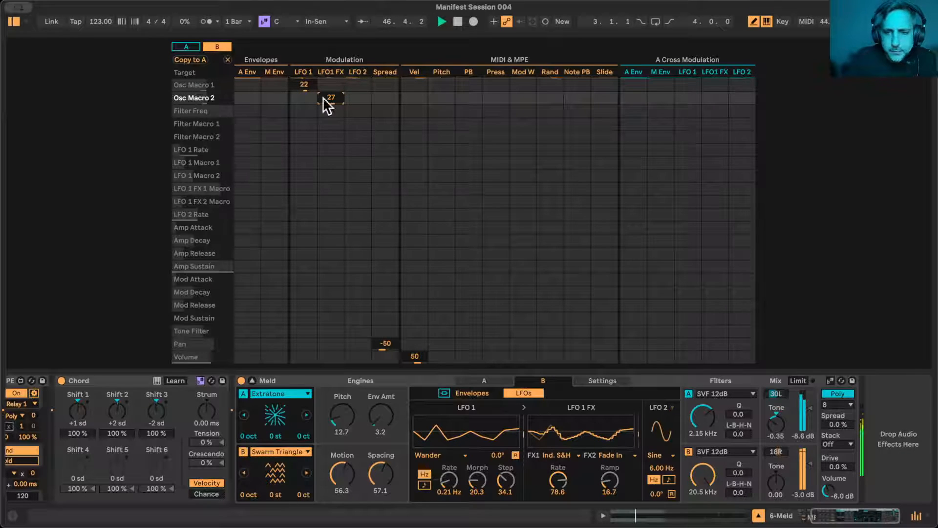
- Set engine B's filter to HP 12dB MS2 at 171 Hz with Q 22.7 and Drive 19.5, and engine A's filter frequency to 1.92 kHz
left_click_drag(702, 416, 702, 418)
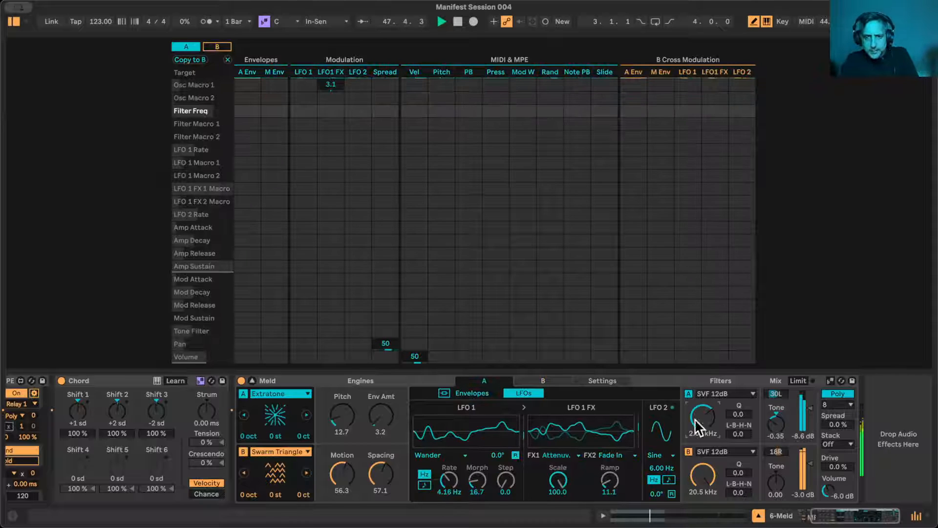
left_click(726, 448)
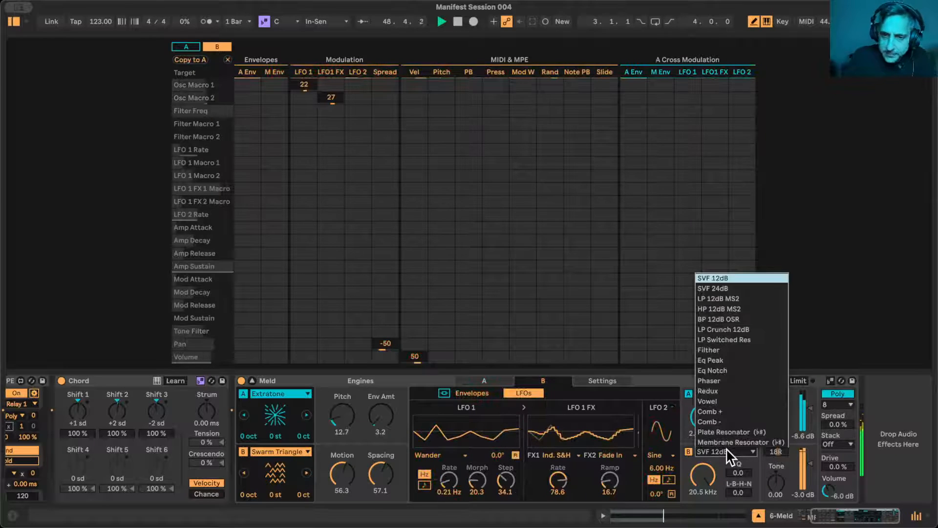
left_click(726, 310)
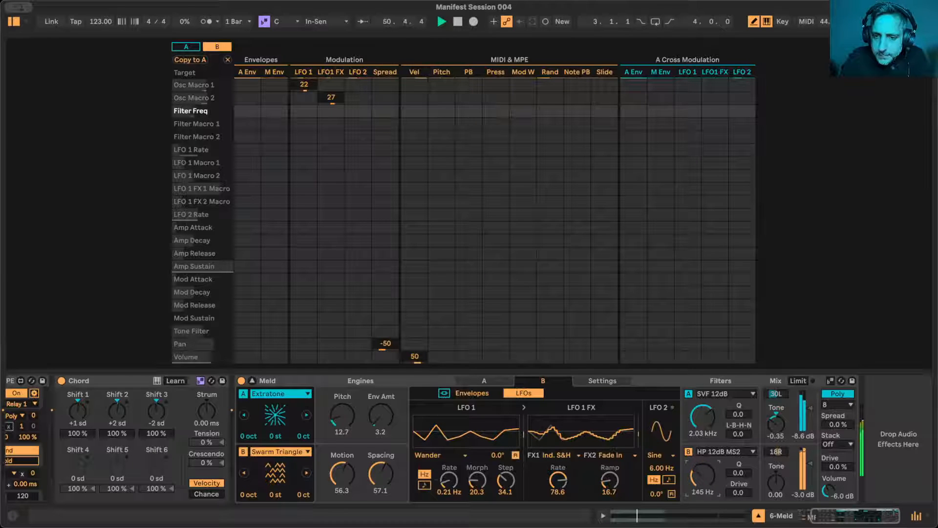
left_click_drag(737, 472, 702, 469)
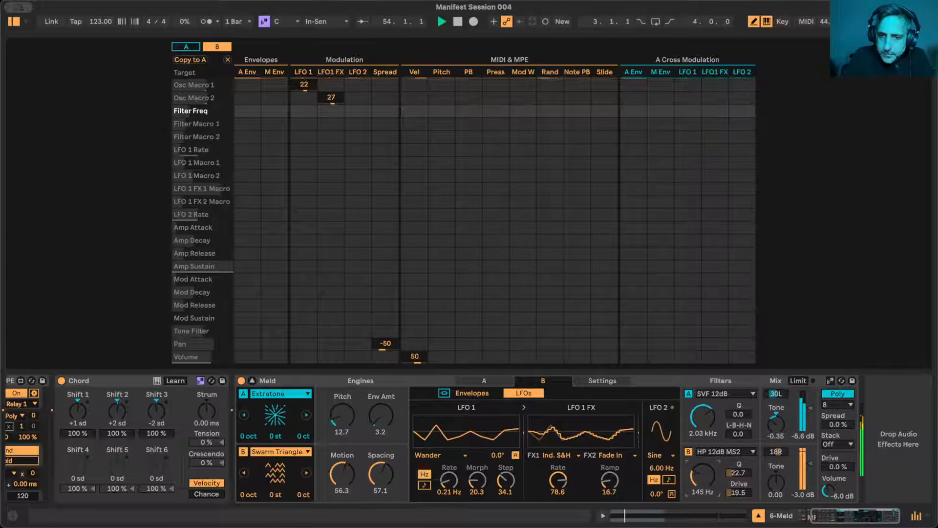
left_click(703, 419)
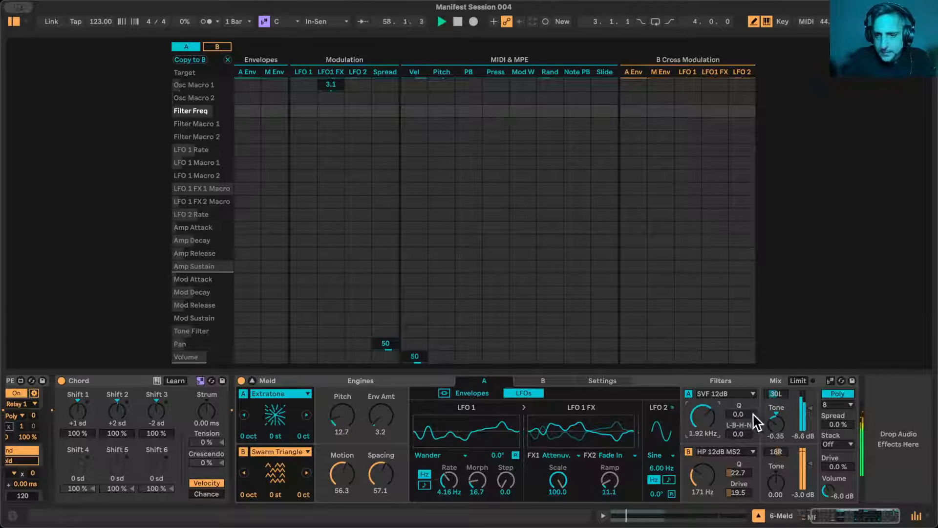
left_click(778, 481)
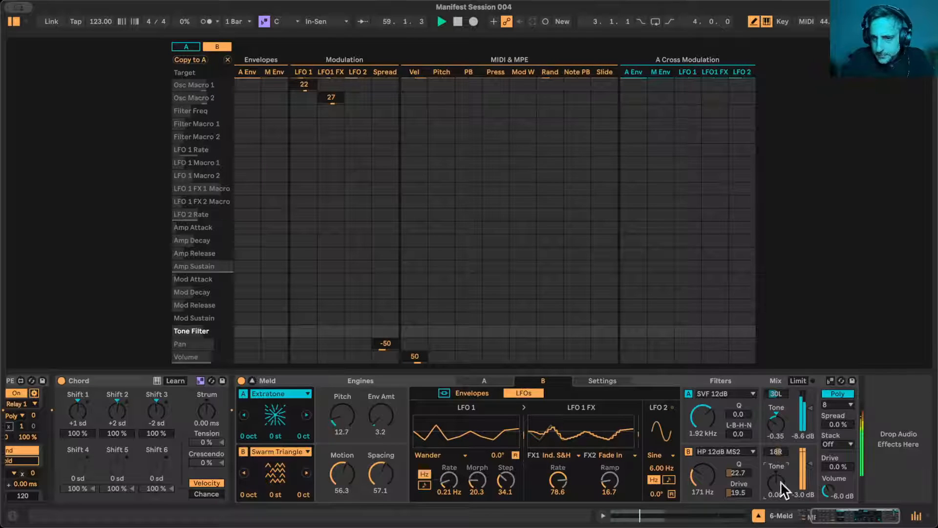
- Set Meld's global Drive to 8.6%, Spread to 55% and polyphony to 4 voices, leaving Stack off
left_click(838, 466)
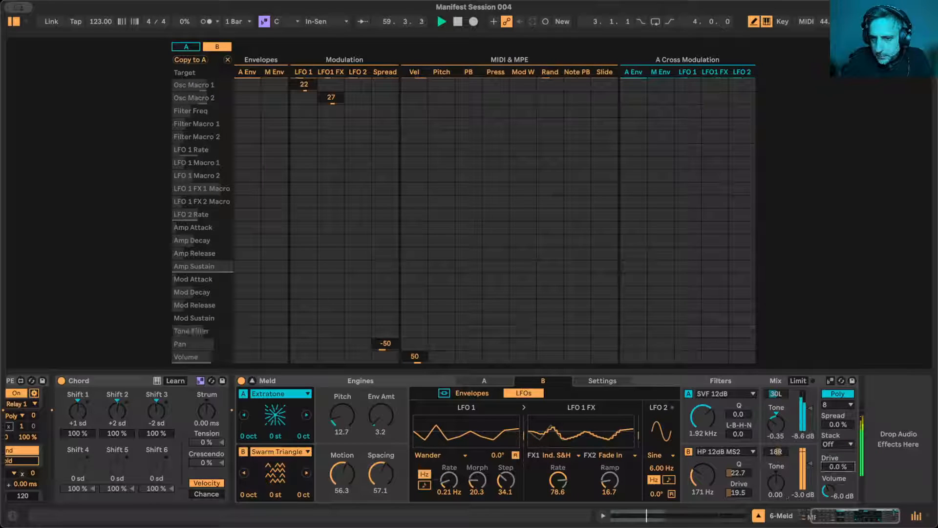
left_click(841, 444)
left_click(840, 444)
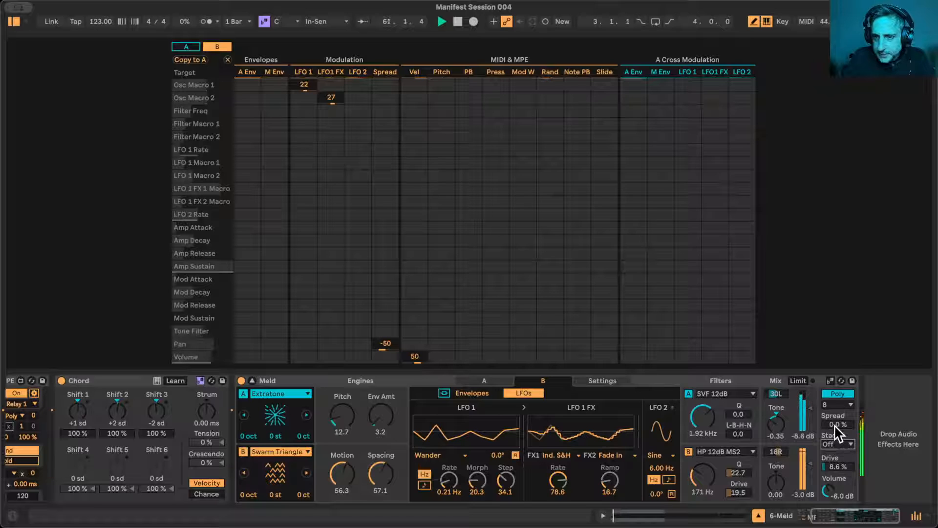
left_click_drag(836, 424, 837, 415)
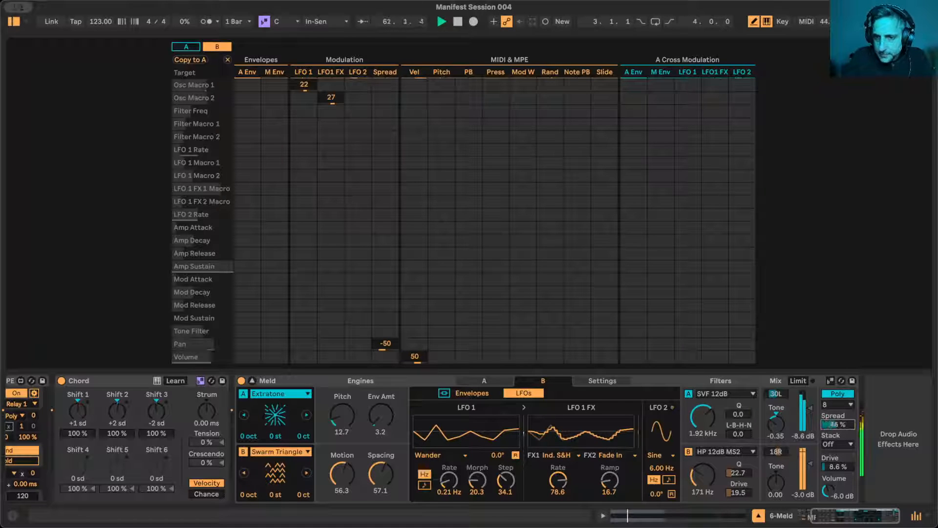
left_click(837, 403)
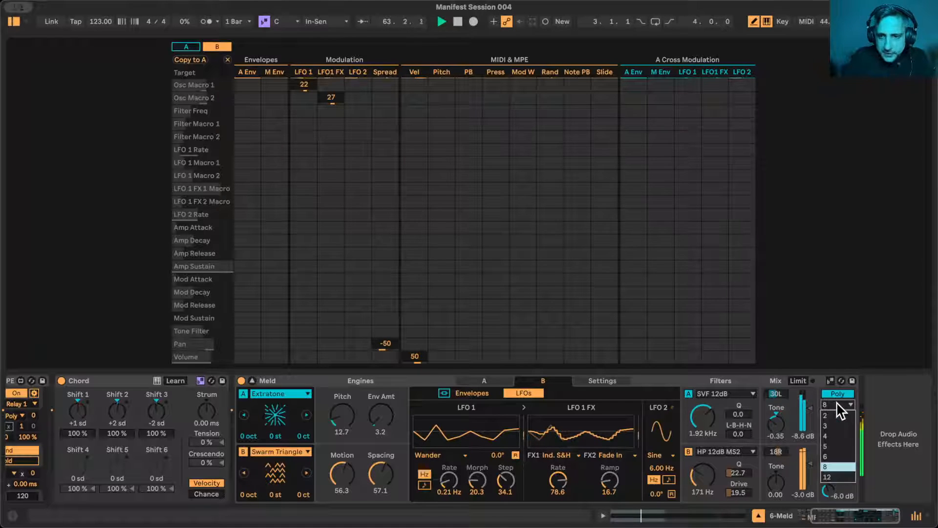
left_click(840, 435)
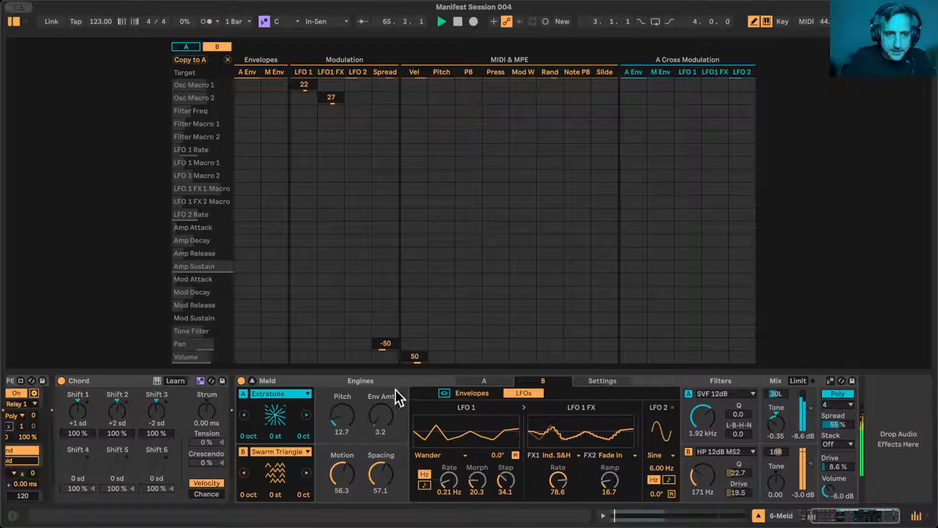
- Collapse Meld's expanded modulation matrix and stop playback
left_click(252, 379)
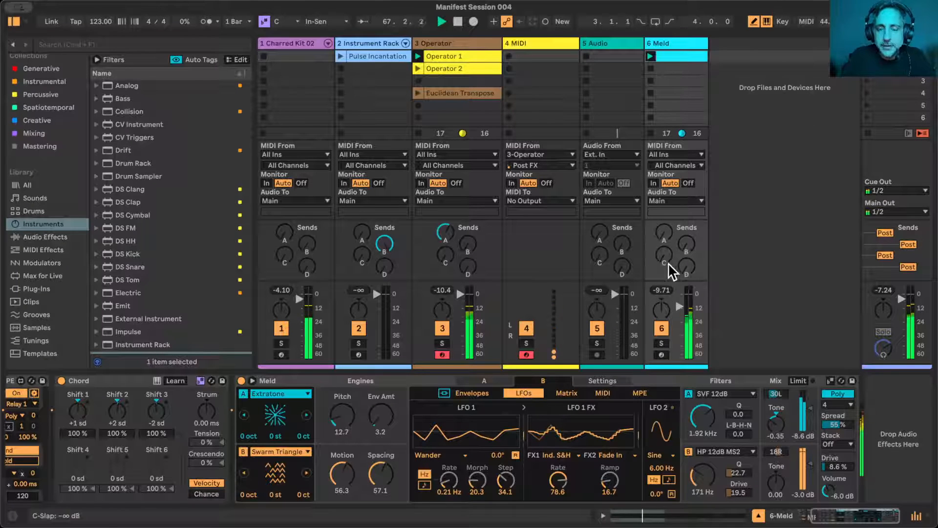
key("space")
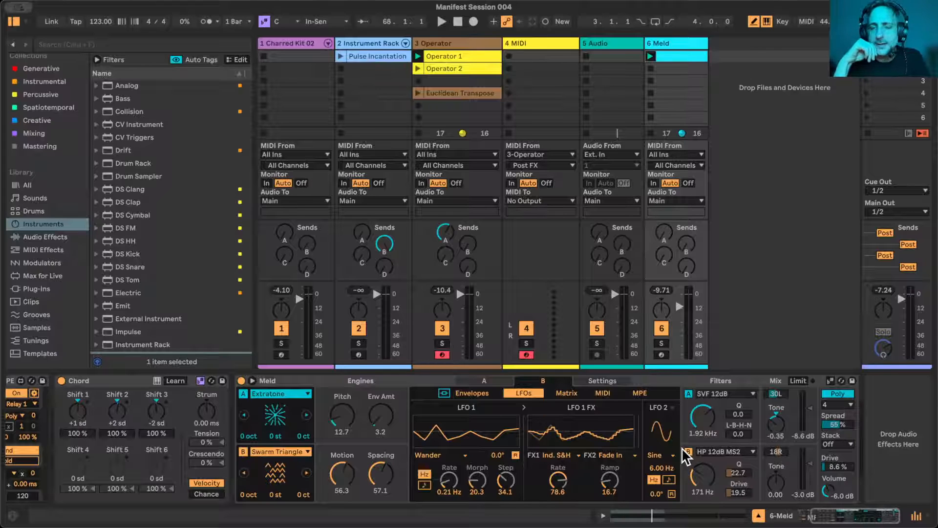
- Narrow the browser and hide the device view, keeping the mixer's In/Out section shown
left_click(924, 516)
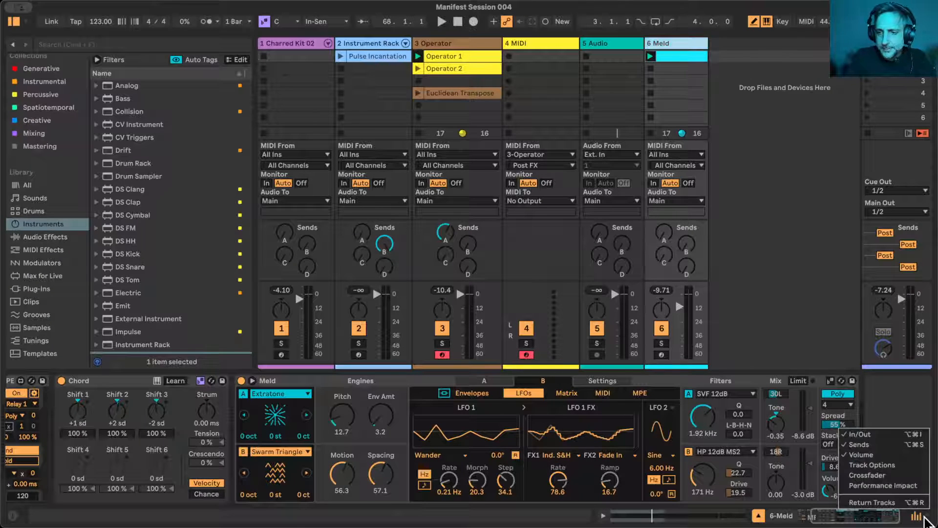
left_click(884, 434)
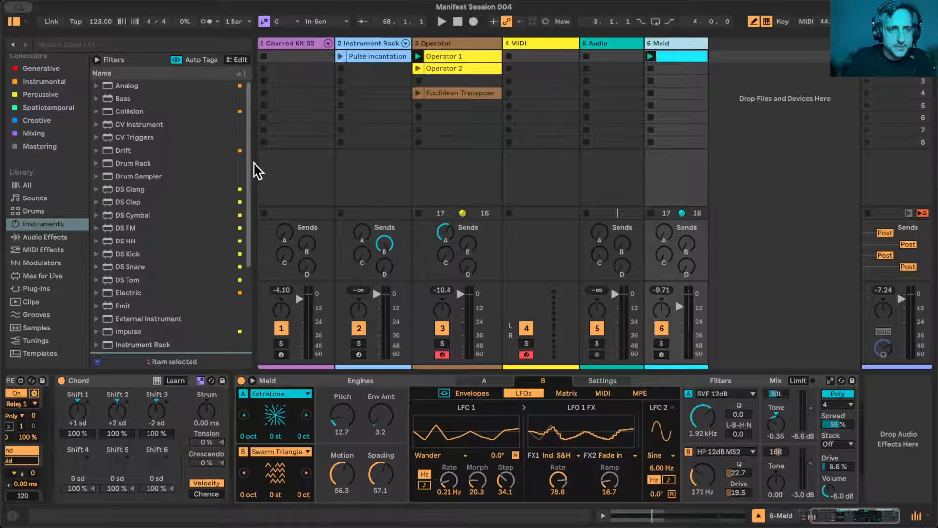
left_click_drag(254, 166, 215, 165)
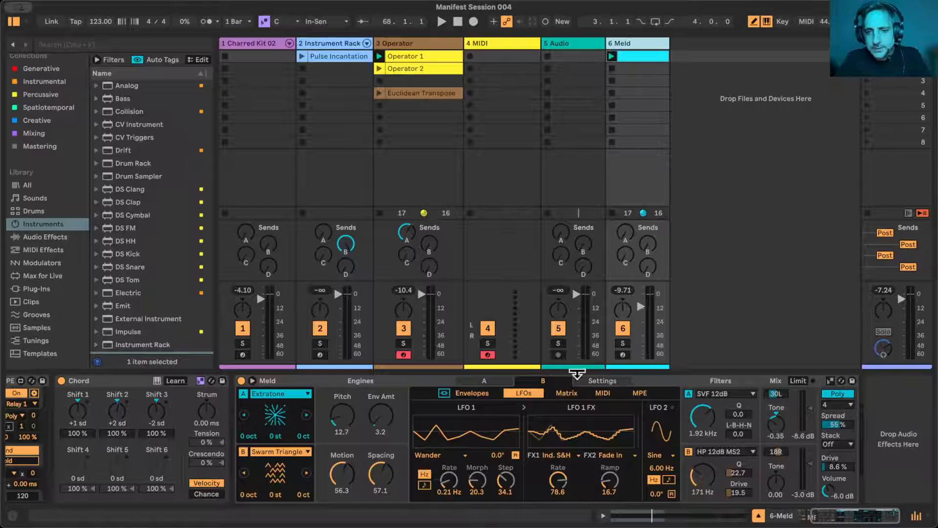
left_click(758, 516)
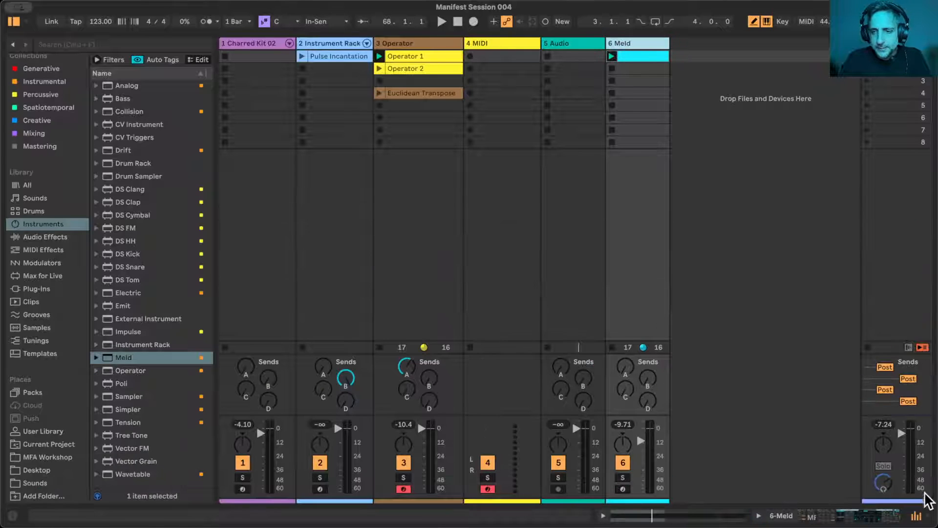
left_click(924, 517)
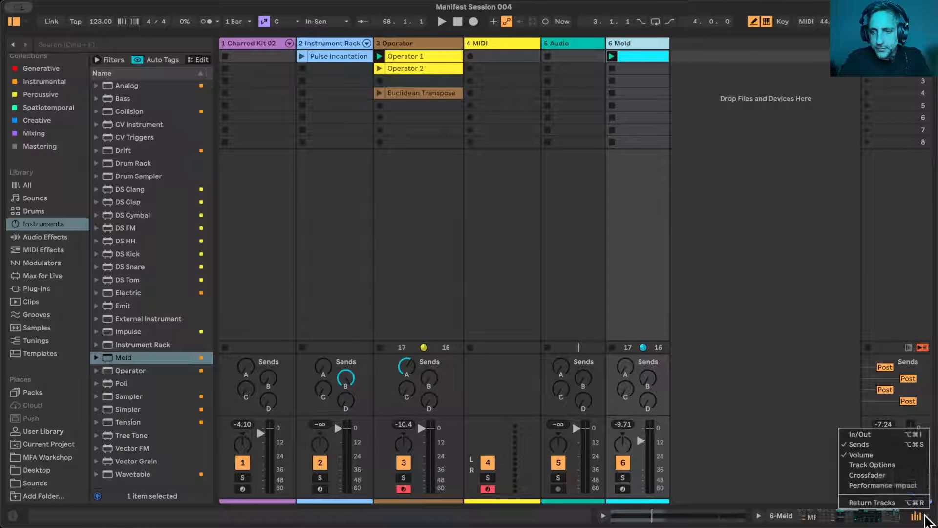
left_click(895, 431)
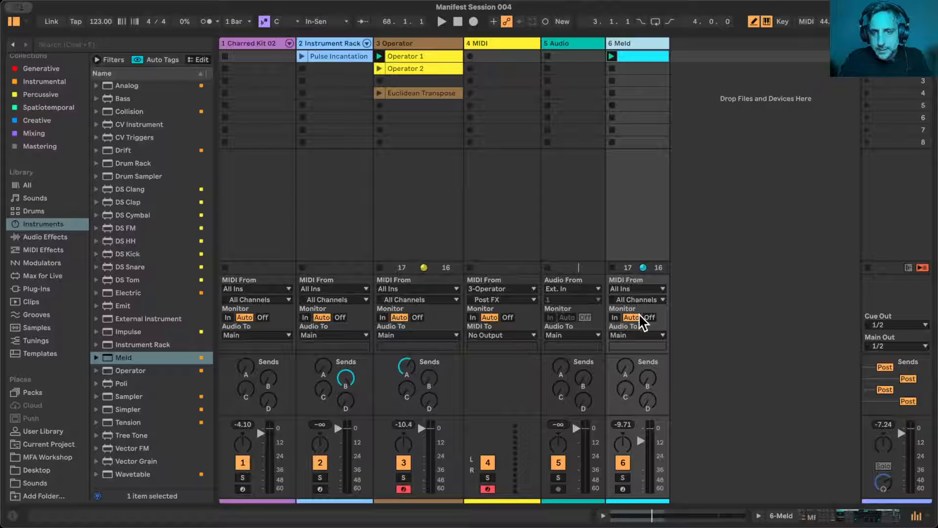
- Set the audio input device to ATH-M50xSTS-USB (1 In, 0 Out) in the audio settings and close them
key("super+comma")
left_click(347, 158)
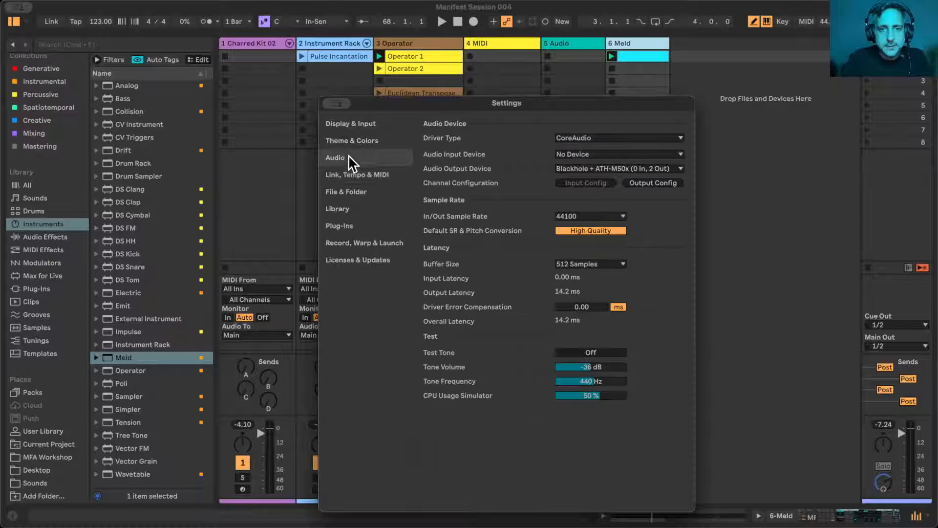
left_click(609, 152)
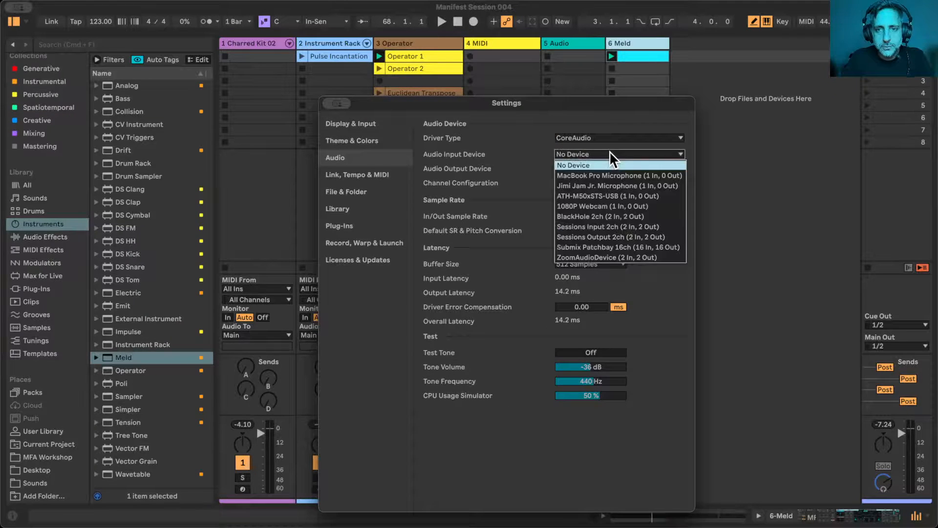
left_click(603, 195)
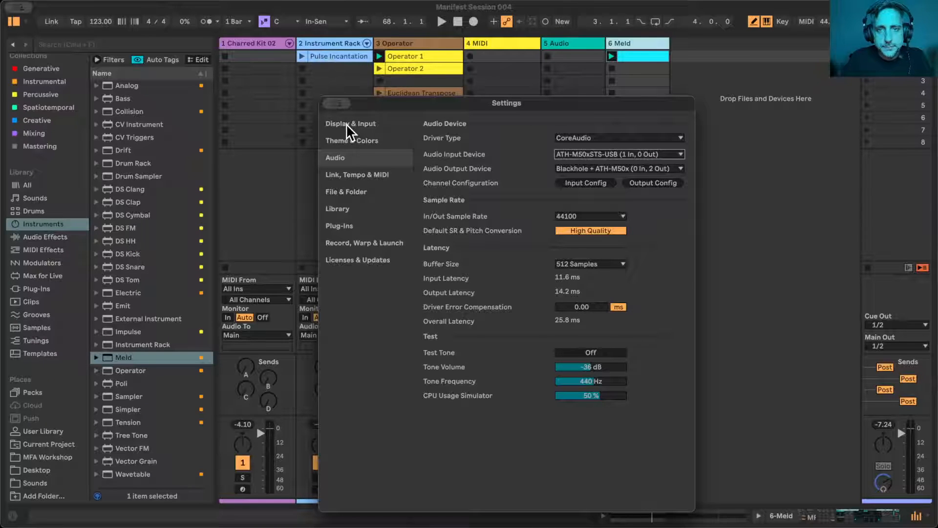
key("Escape")
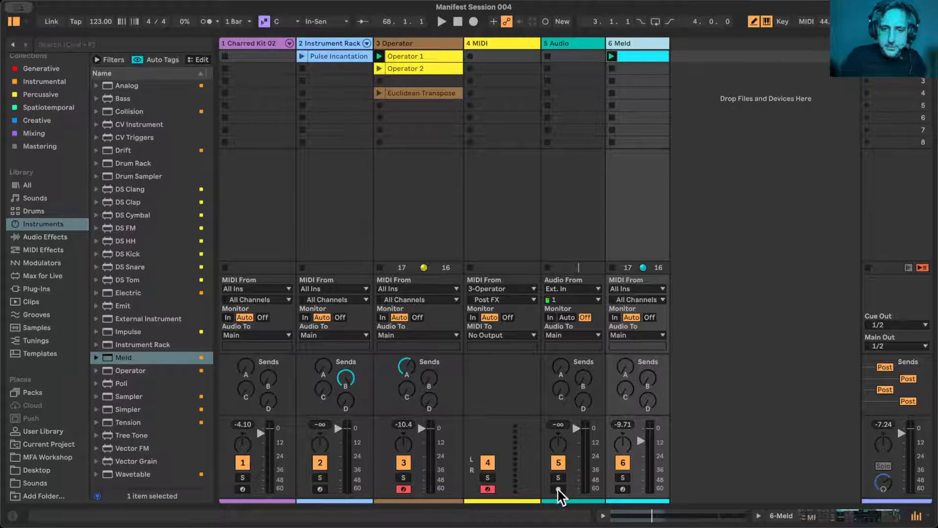
- Deactivate the 5 Audio track's output and arm the track for recording
left_click(559, 462)
left_click(559, 488)
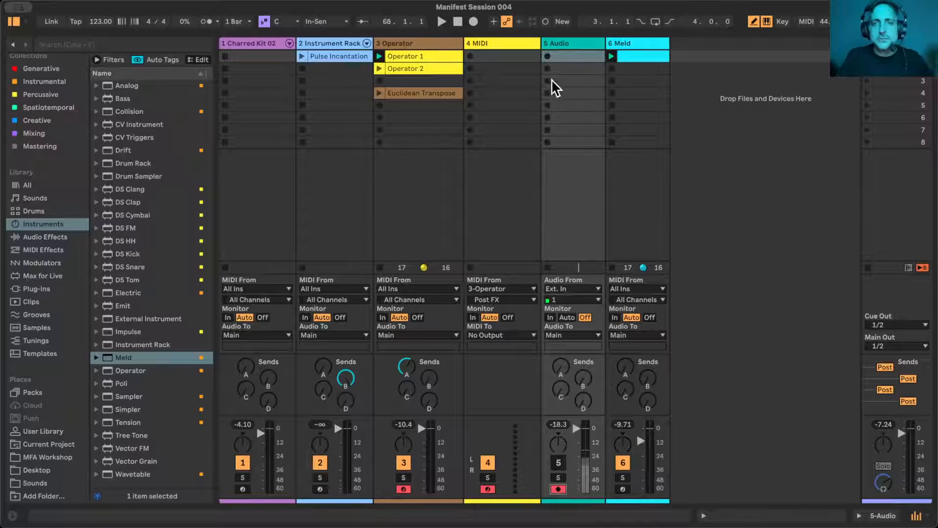
- Record a microphone clip into the first slot of the 5 Audio track, stop it and open the recorded clip
left_click(547, 55)
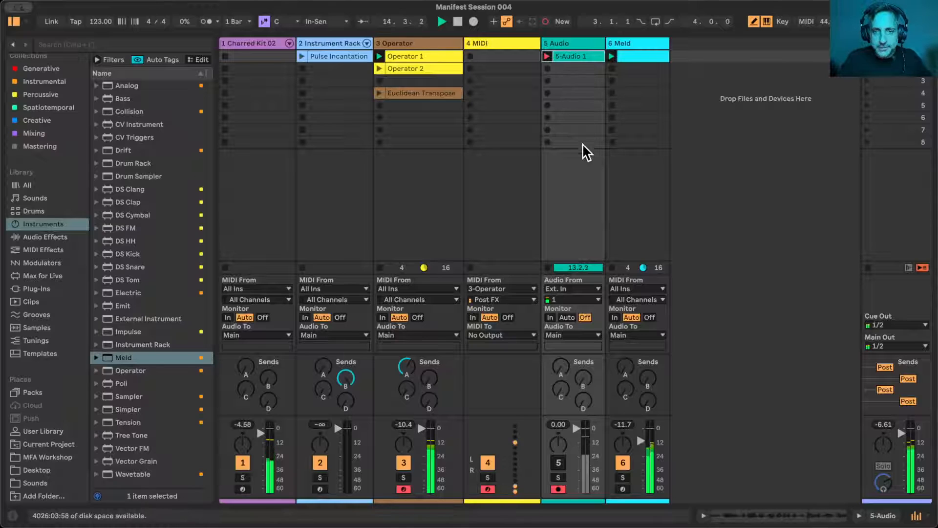
left_click(547, 267)
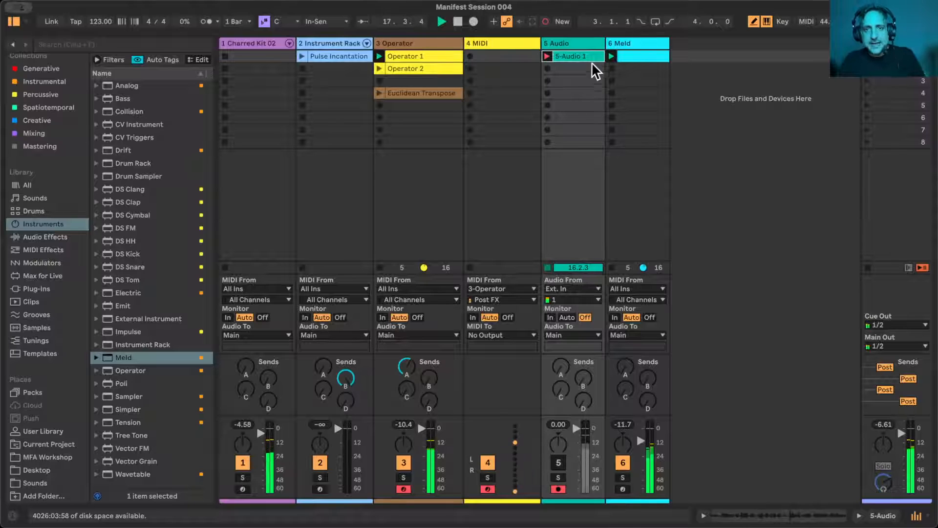
double_click(579, 57)
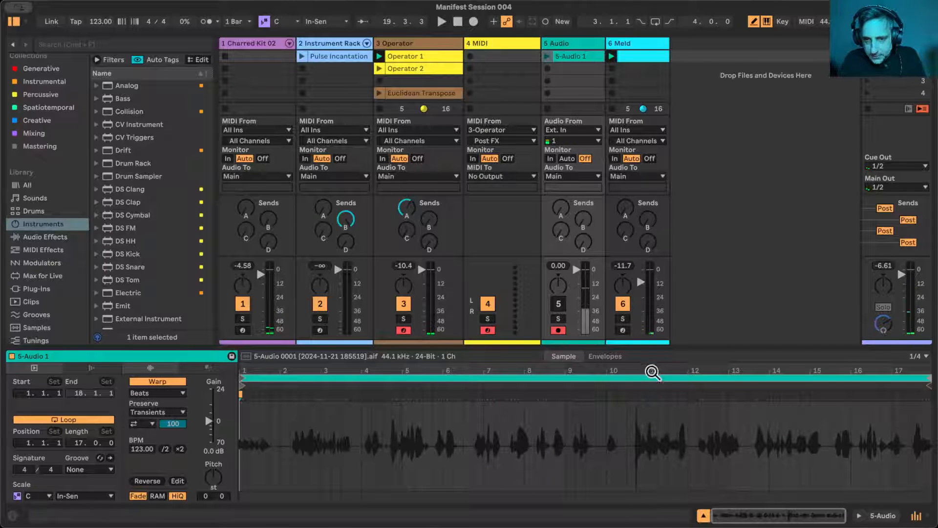
mouse_move(645, 368)
left_mouse_down()
mouse_move(645, 435)
mouse_move(645, 370)
left_mouse_up()
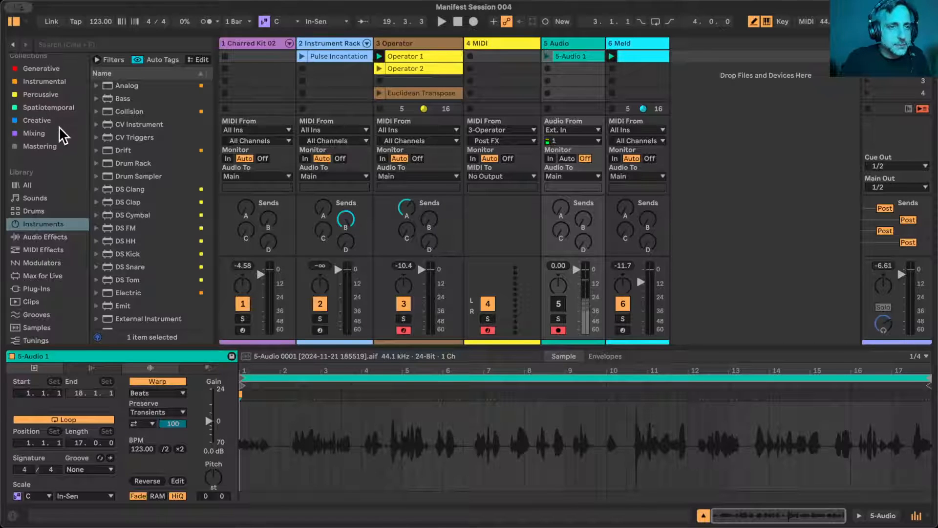
- Add a Simpler on a new MIDI track and load the 5-Audio 1 recording into it
scroll(149, 210, "down", 4)
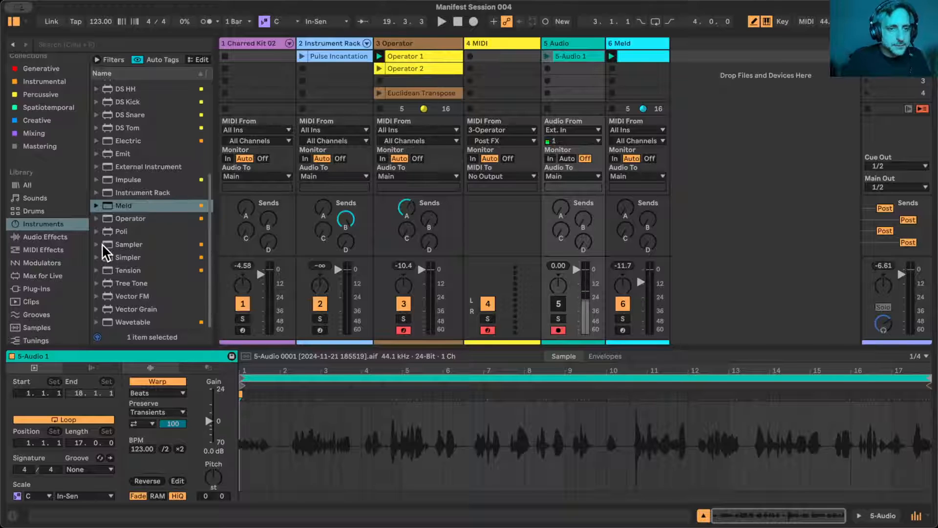
left_click(108, 258)
left_click_drag(110, 264, 708, 60)
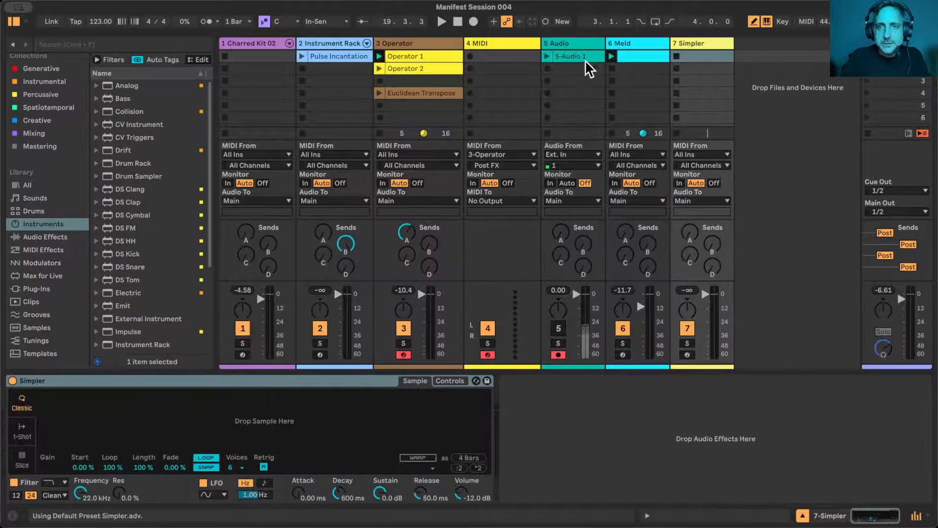
left_click_drag(581, 62, 265, 425)
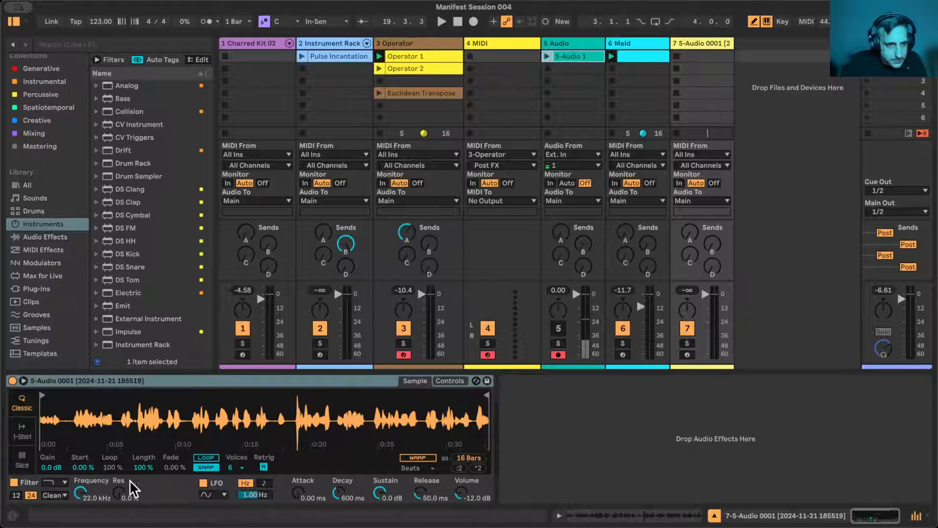
- Shorten Simpler's looped playback region to a Length of 1.56 %, with Loop at 100 % and Start at 0.00 %
left_click(206, 458)
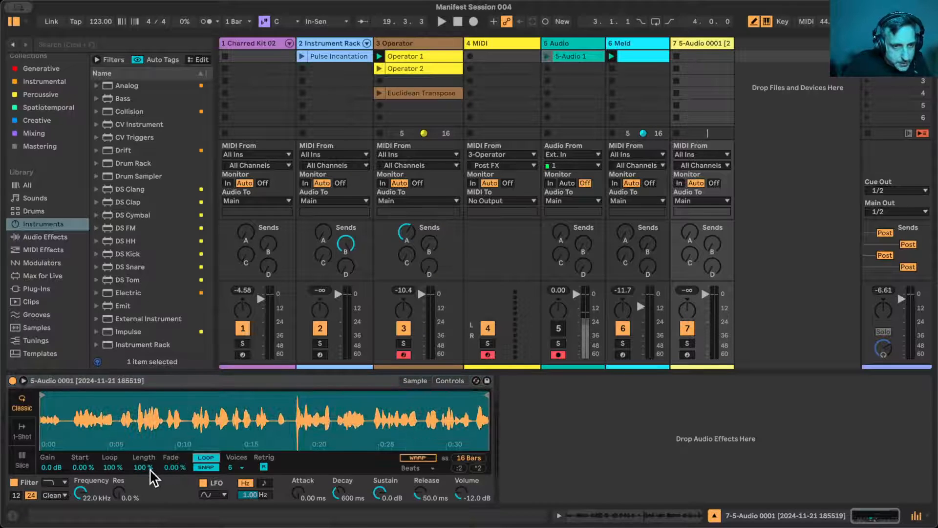
left_click_drag(109, 468, 110, 516)
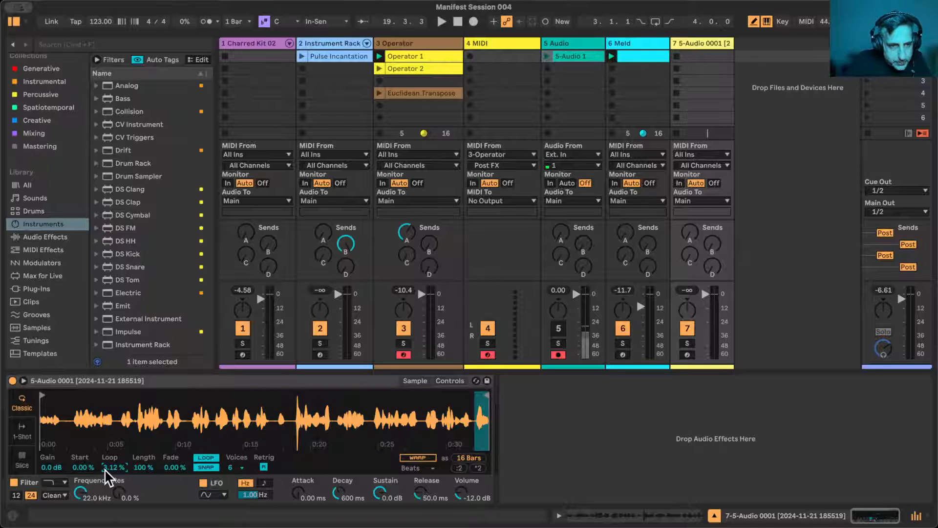
left_click_drag(75, 468, 145, 494)
mouse_move(83, 467)
left_mouse_down()
mouse_move(84, 441)
mouse_move(84, 467)
left_mouse_up()
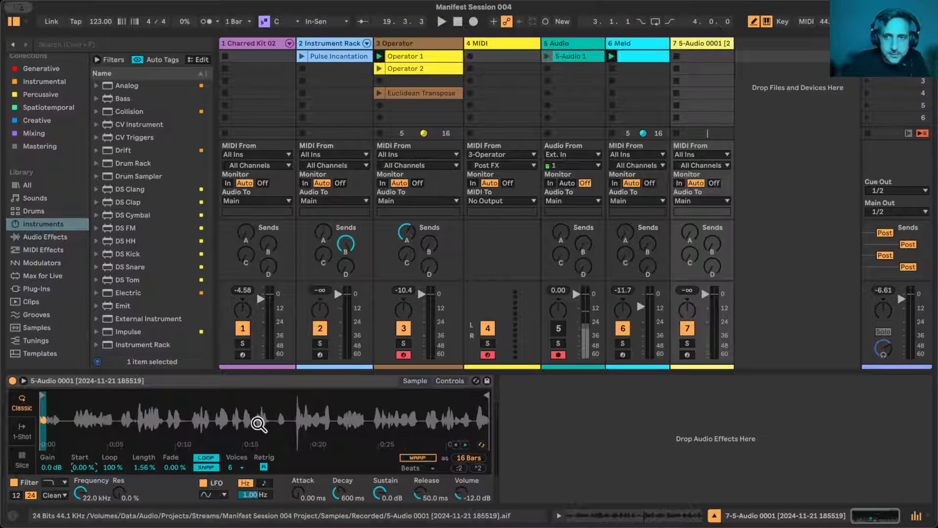
- Create an empty one-bar MIDI clip in the first slot of the Simpler track
double_click(687, 59)
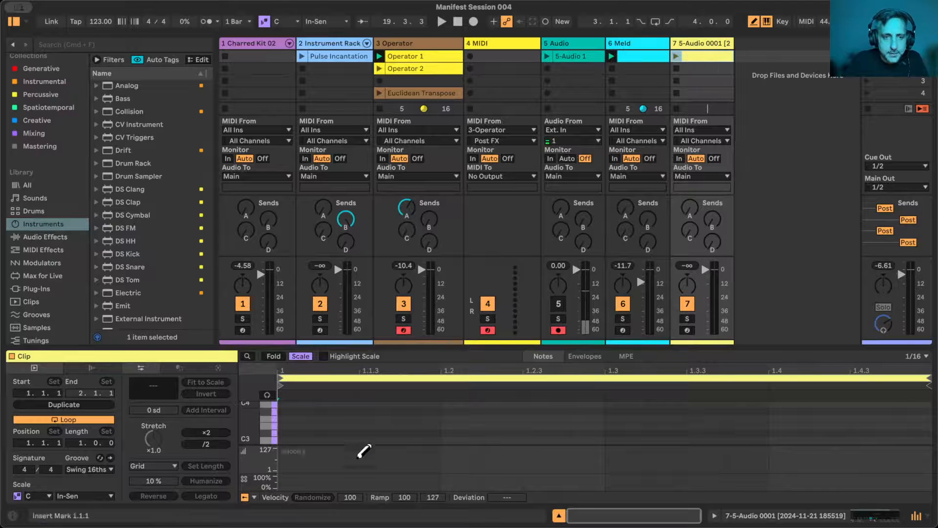
left_click(308, 433)
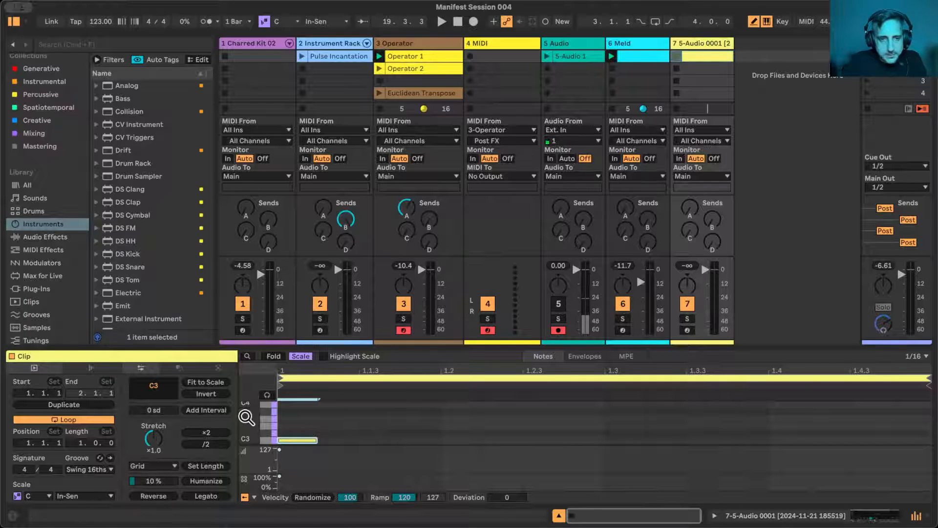
left_click(321, 439)
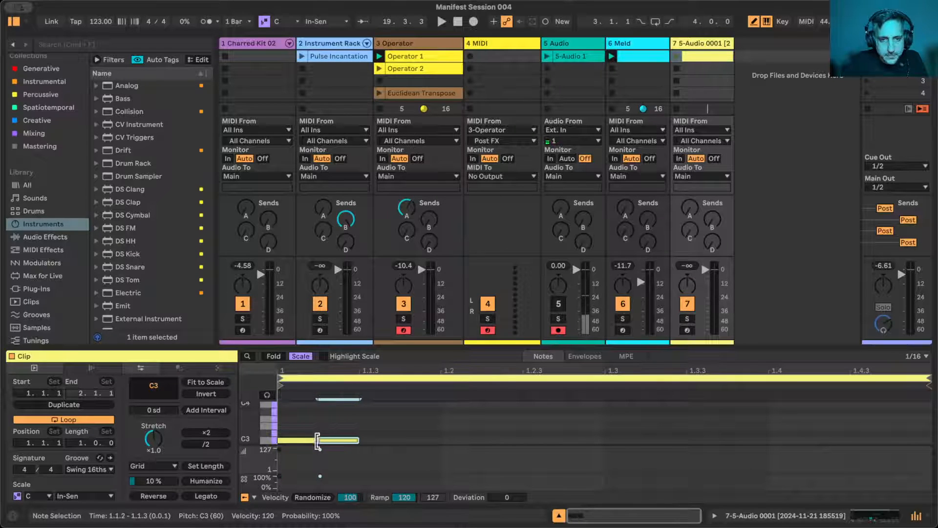
left_click(338, 440)
left_click(294, 442)
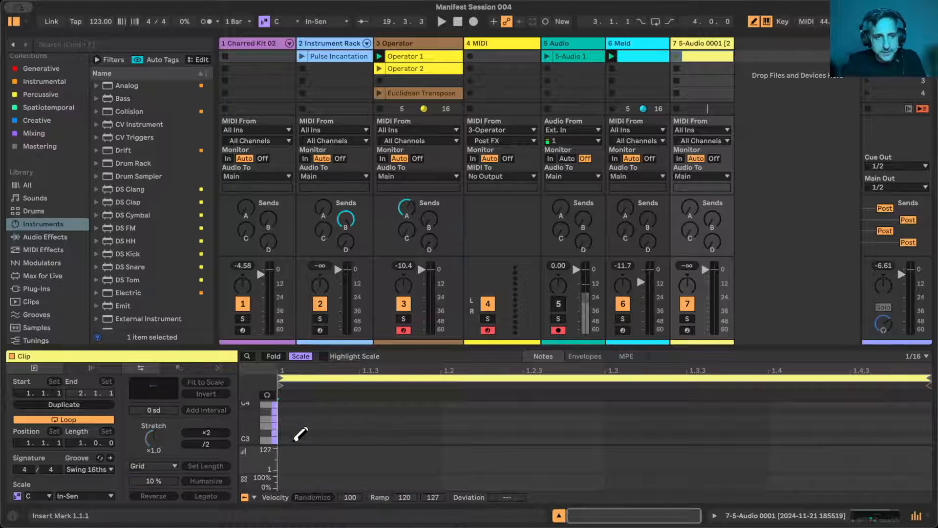
- Draw a C2 note from 1.1.1 to 1.3 and set the clip's loop to run from 1.1.2 to 1.2.4
left_click(294, 441)
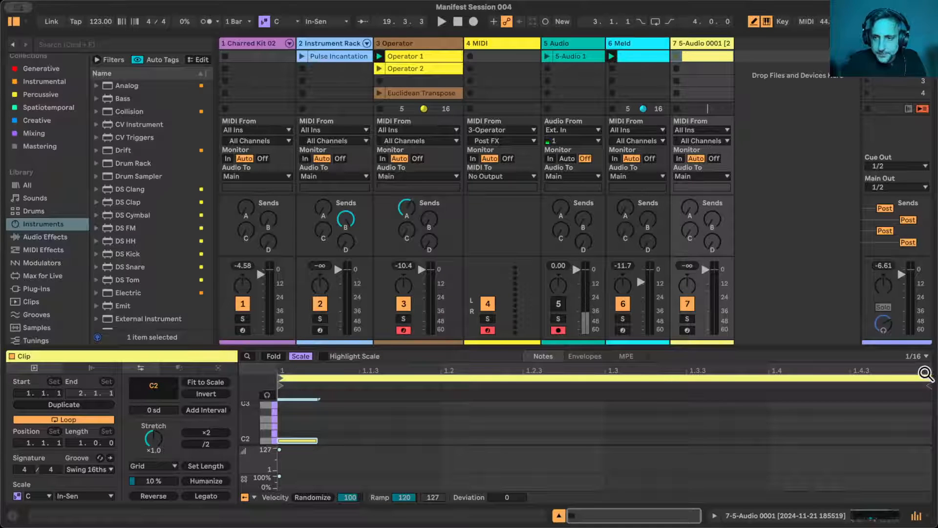
mouse_move(926, 377)
left_mouse_down()
mouse_move(518, 376)
mouse_move(563, 377)
left_mouse_up()
left_click_drag(315, 440, 605, 441)
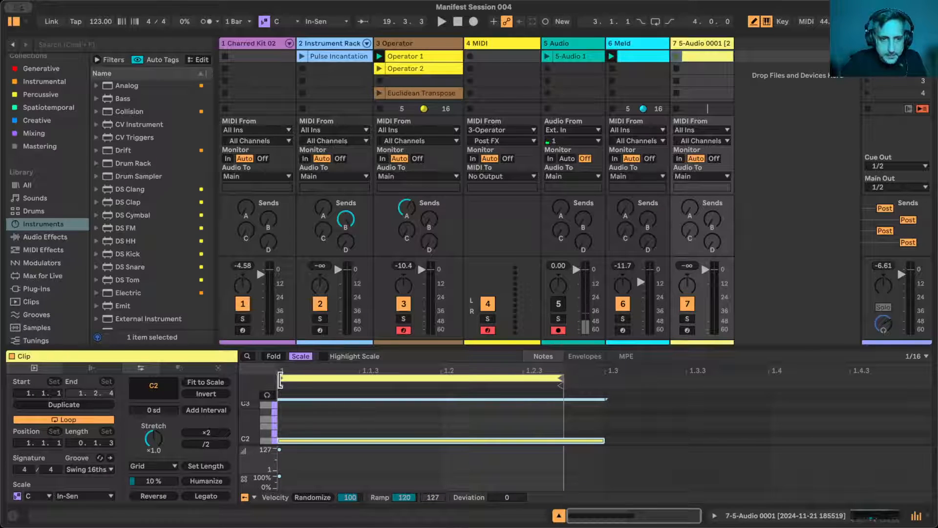
mouse_move(281, 378)
left_mouse_down()
mouse_move(334, 378)
mouse_move(270, 386)
left_mouse_up()
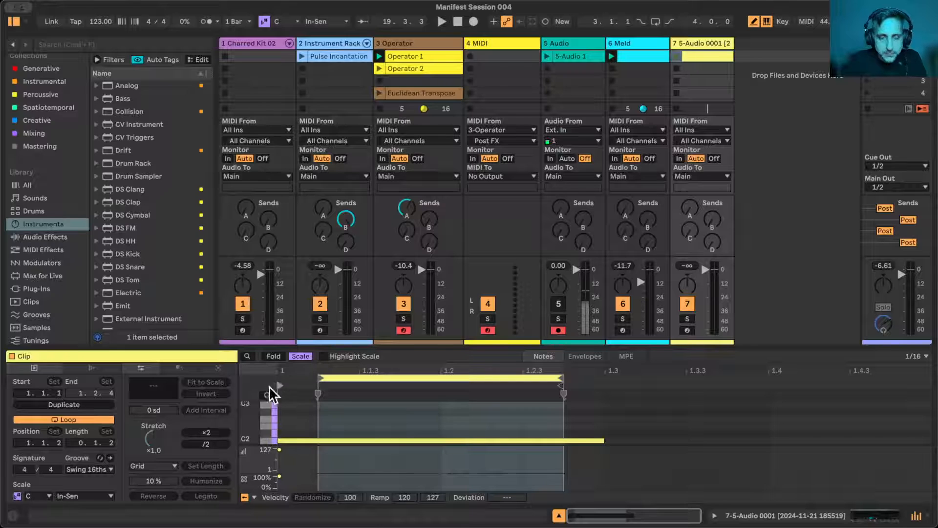
- Return to the Simpler device and set its sample Start to 46.9 %
left_click(718, 43)
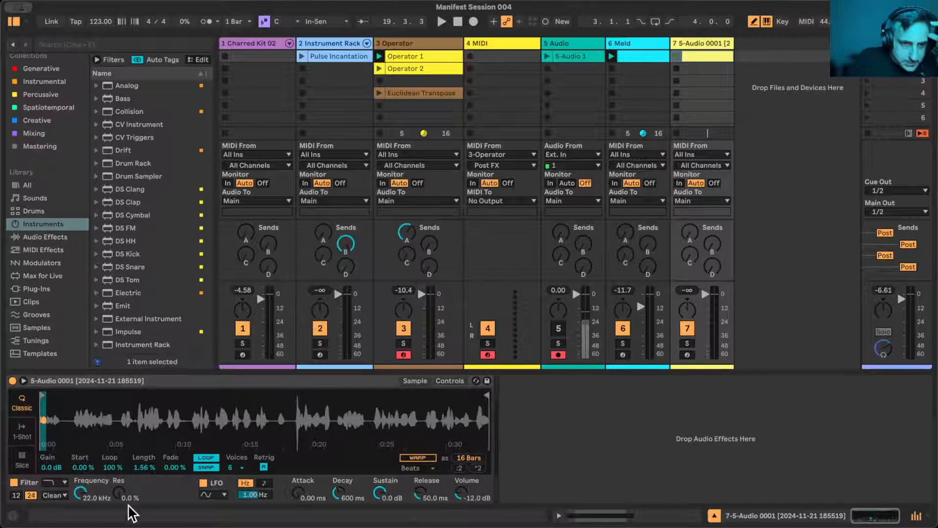
mouse_move(80, 467)
left_mouse_down()
mouse_move(80, 361)
mouse_move(81, 410)
left_mouse_up()
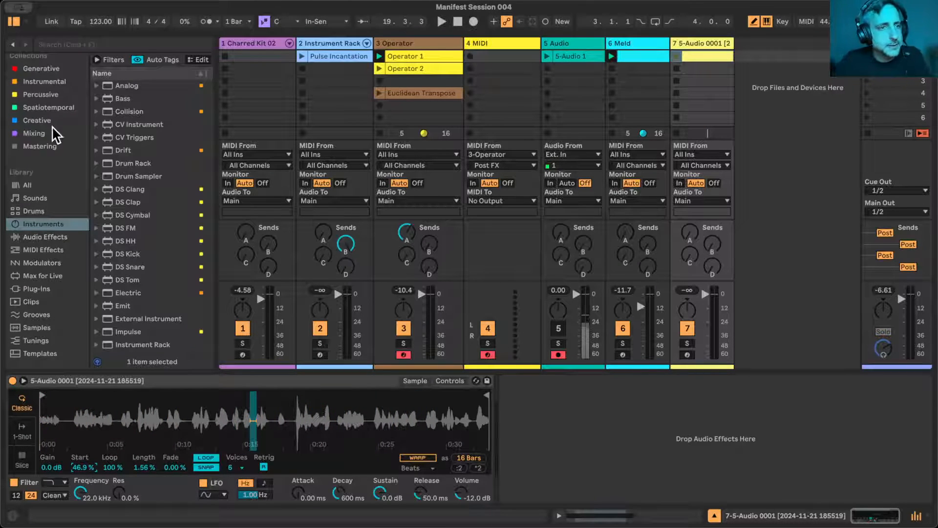
- Widen the browser and look through the Generative collection's MFA devices for a modulator
left_click(42, 68)
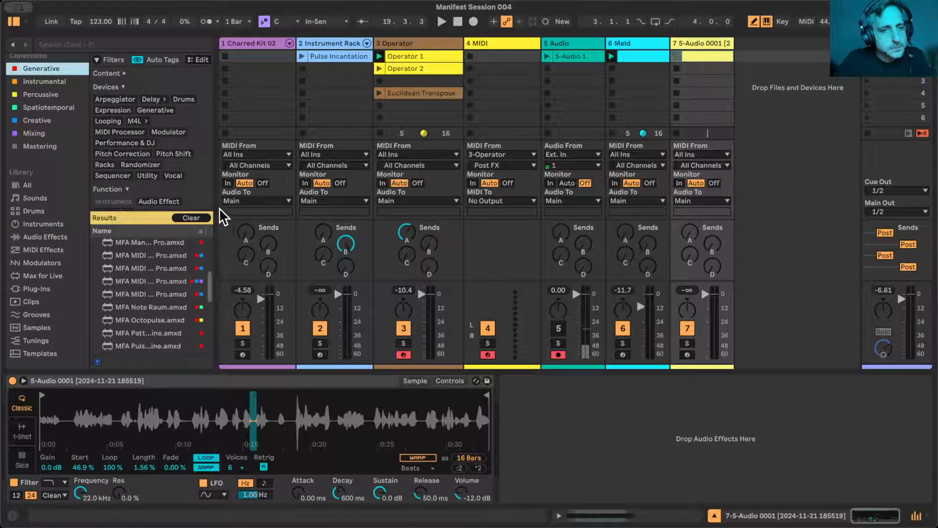
left_click_drag(218, 202, 333, 201)
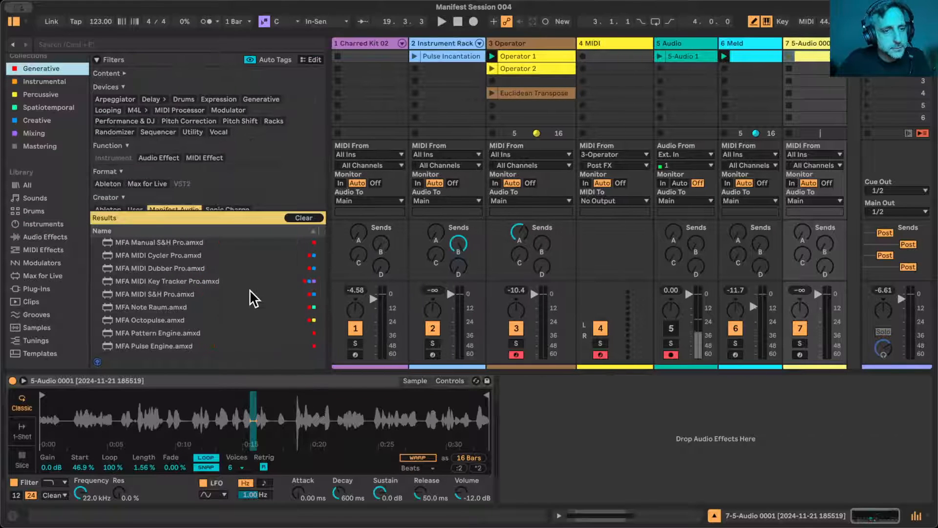
scroll(249, 289, "up", 5)
scroll(249, 289, "down", 8)
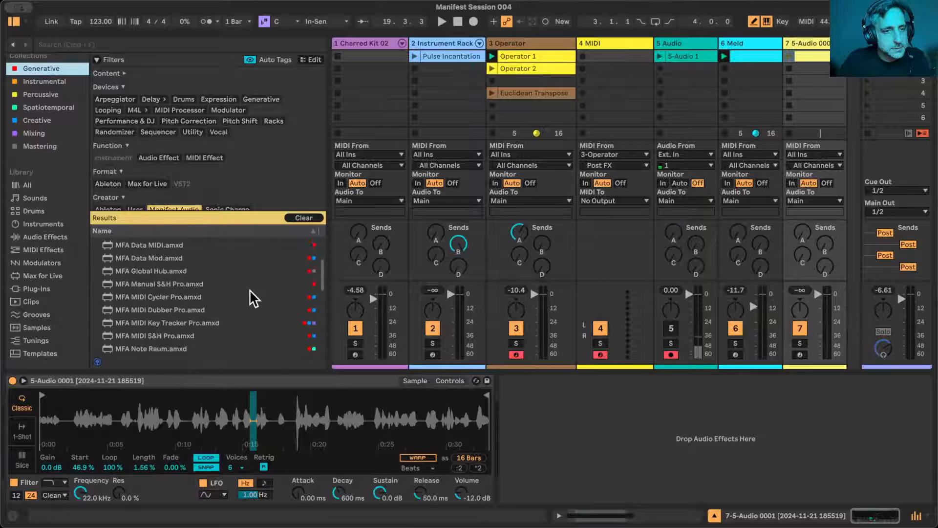
scroll(249, 289, "down", 10)
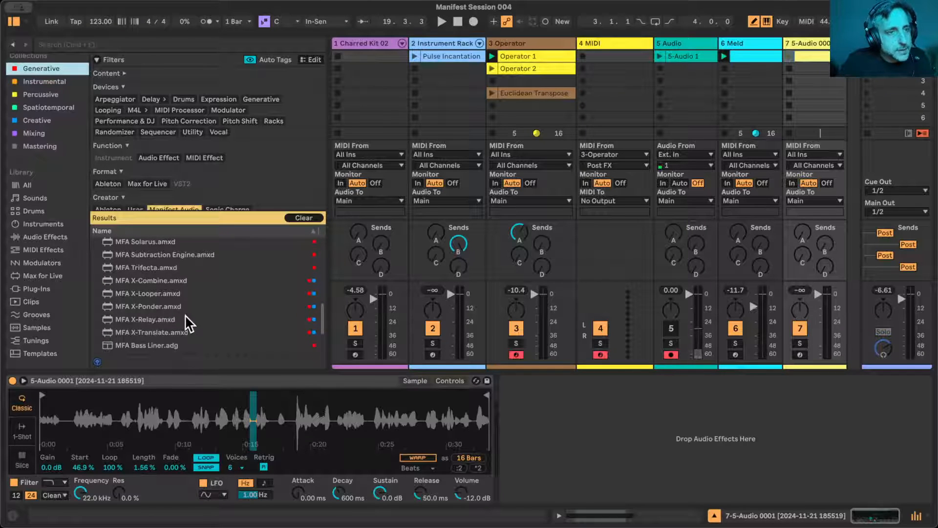
scroll(188, 298, "up", 12)
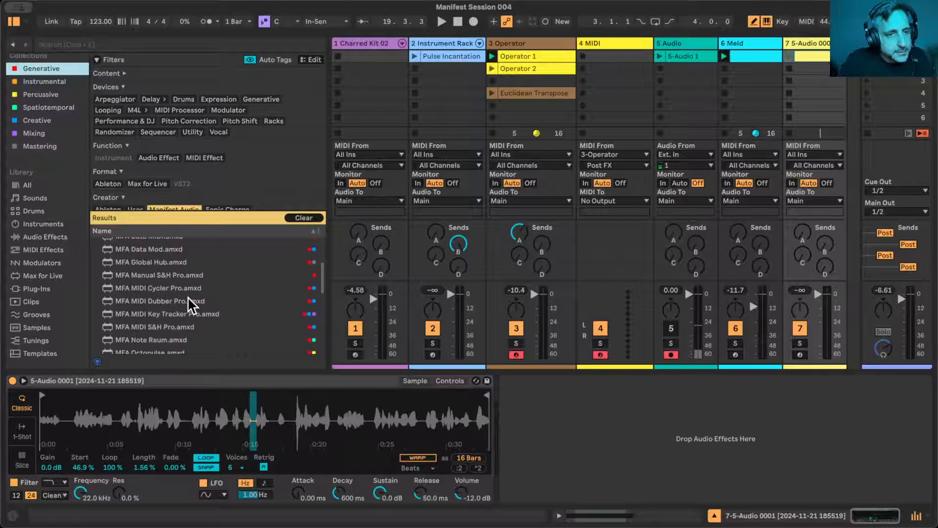
scroll(189, 305, "up", 3)
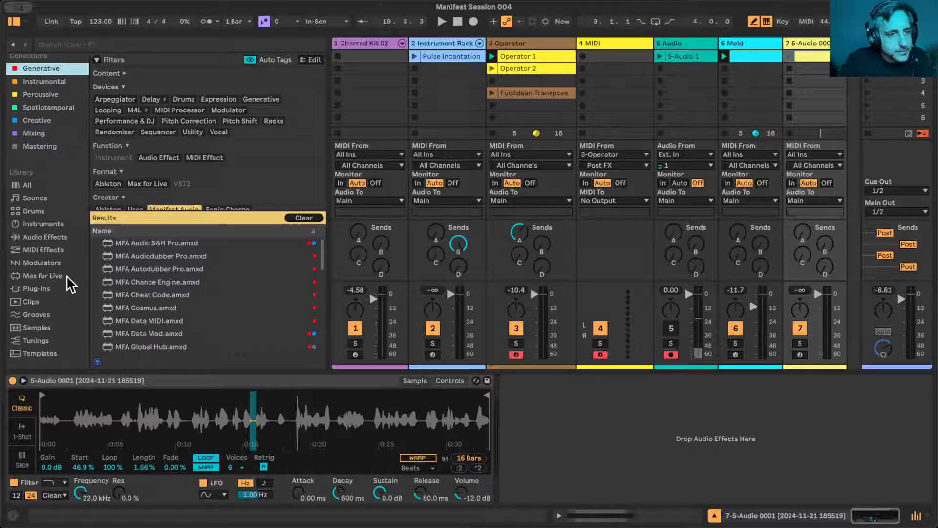
- Open the MFA Workshop folder Max > FINAL > MFA Mod Squad Pro > Live 12 or Above > Max Audio Effect in the browser
scroll(61, 287, "down", 5)
left_click(54, 324)
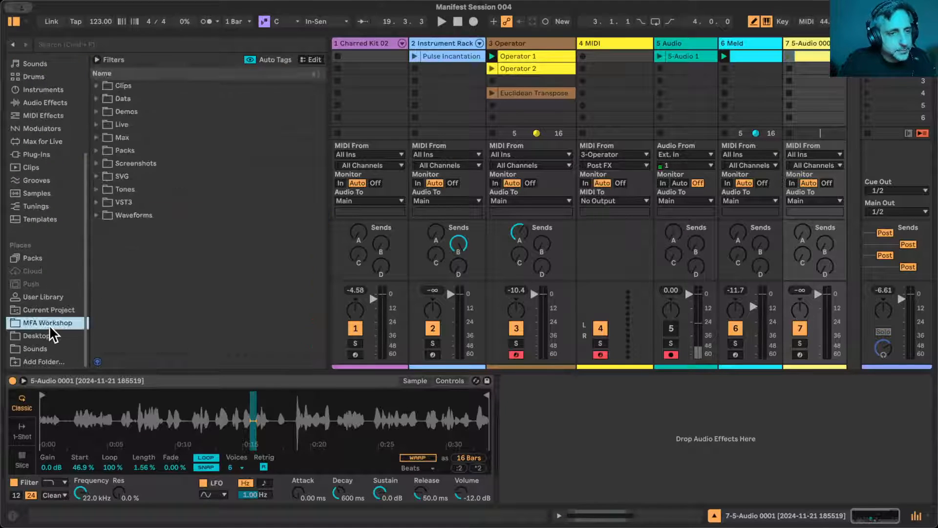
left_click(96, 136)
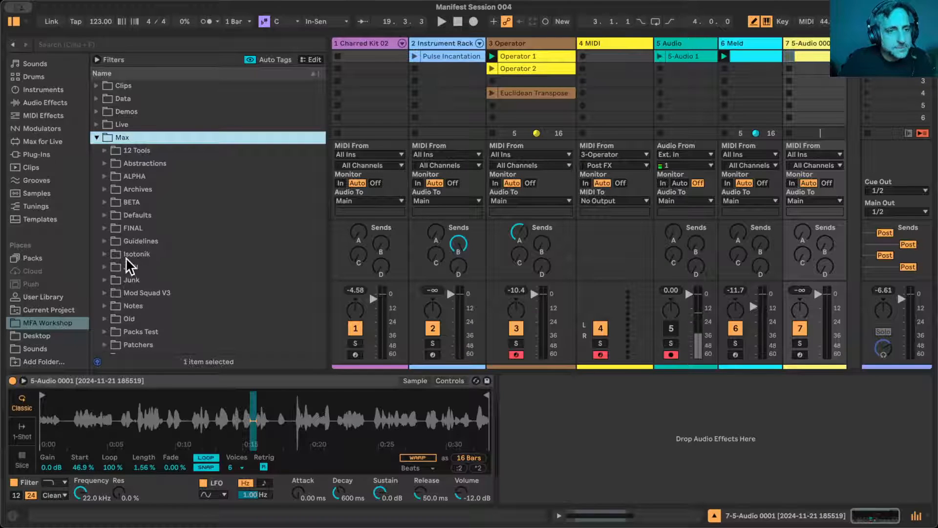
left_click(107, 227)
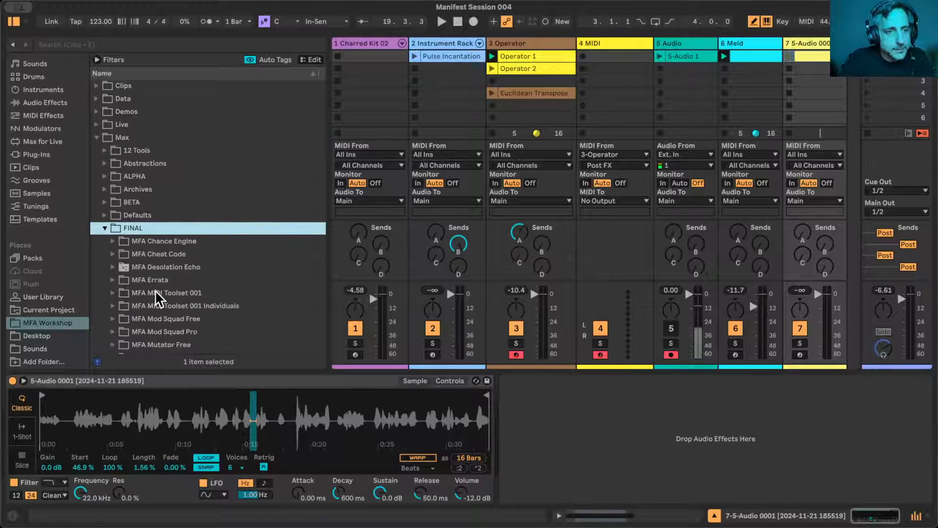
scroll(155, 289, "down", 5)
scroll(154, 289, "up", 3)
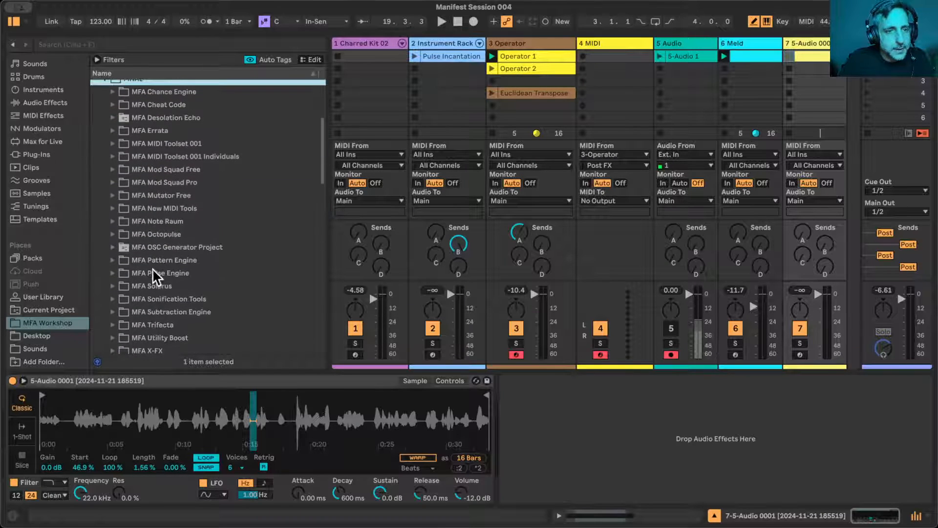
left_click(113, 182)
left_click(121, 209)
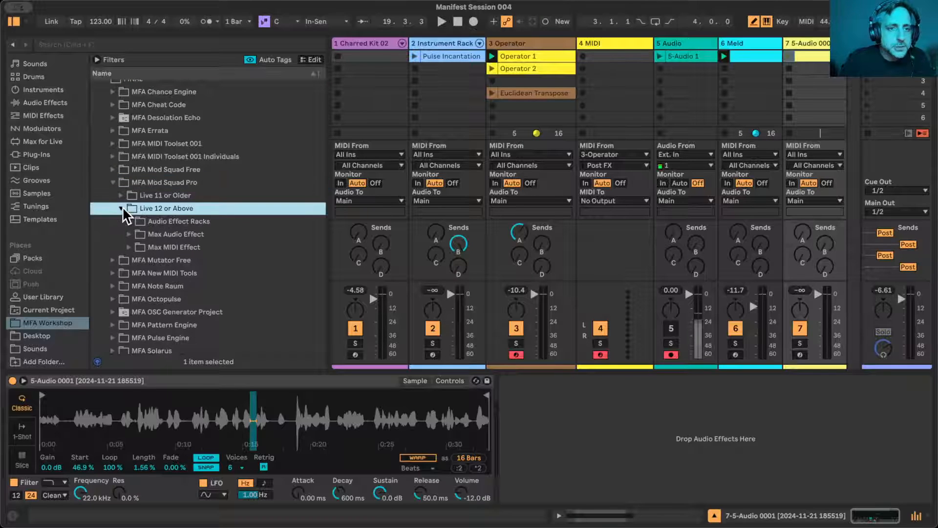
left_click(129, 234)
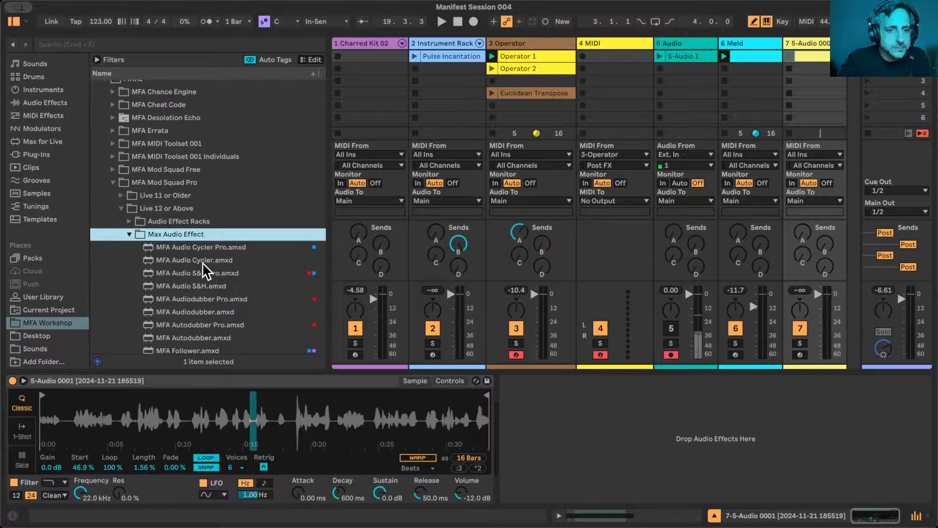
- Add MFA LFOx Pro after Simpler on the voice sample track and hide the browser
scroll(202, 262, "down", 10)
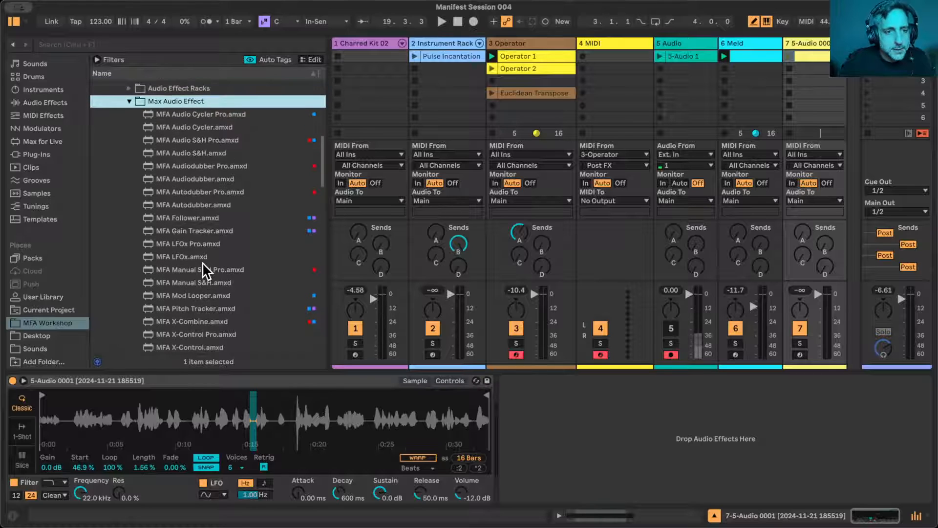
scroll(202, 262, "down", 1)
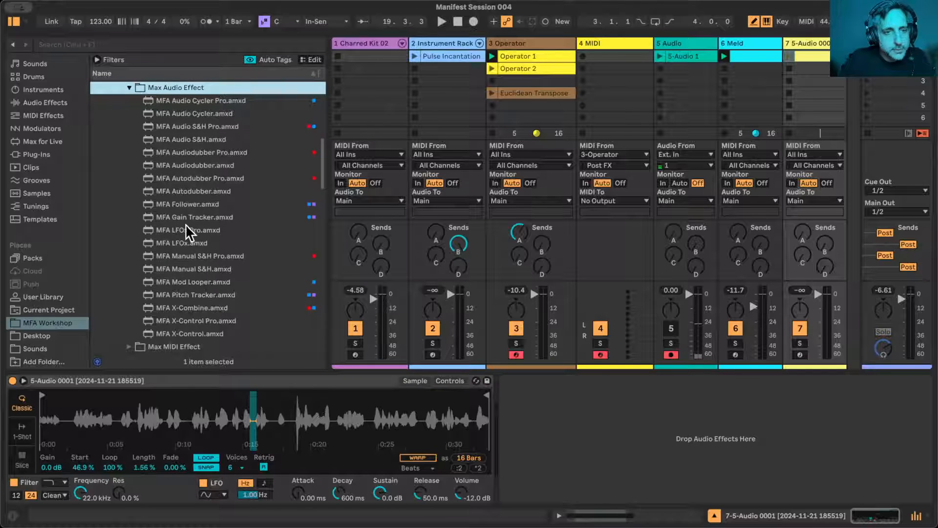
left_click_drag(186, 230, 592, 388)
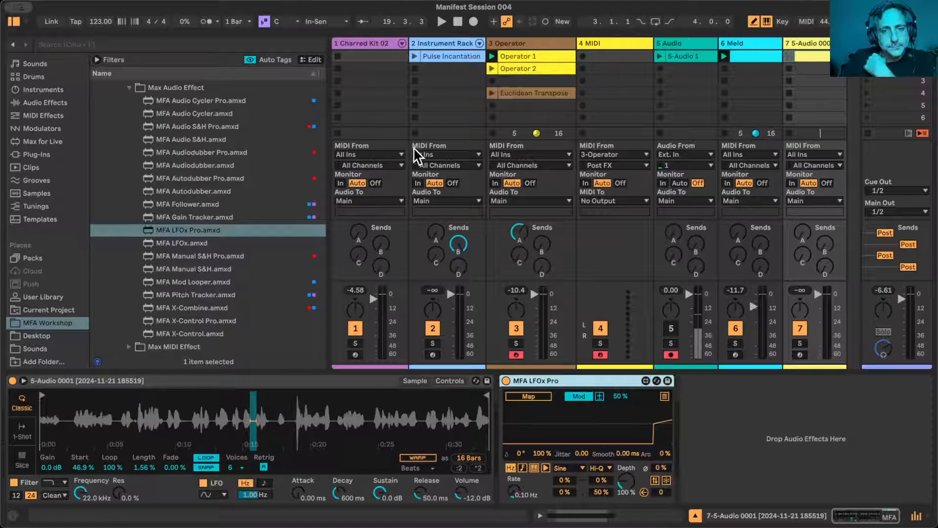
left_click(13, 21)
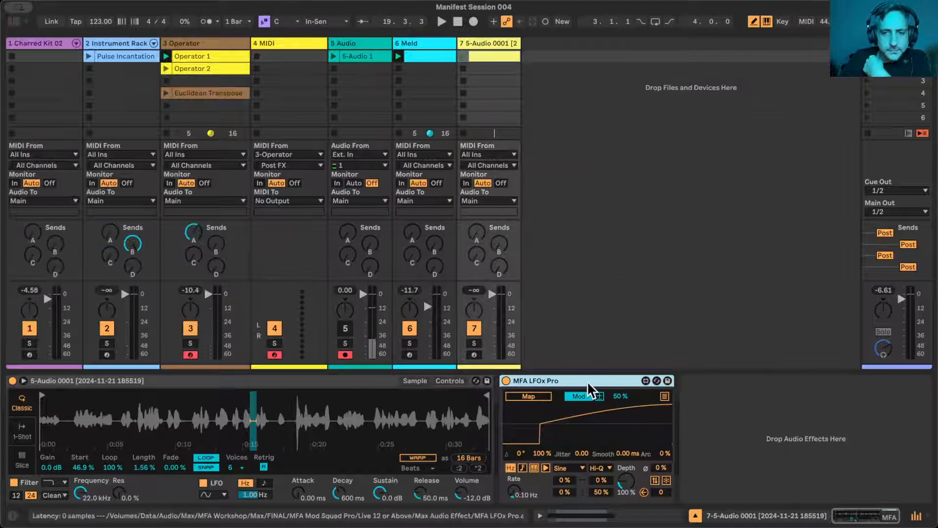
- Set the MFA LFOx Pro waveform to Stray and map the modulator to Simpler's sample Start
left_click(582, 469)
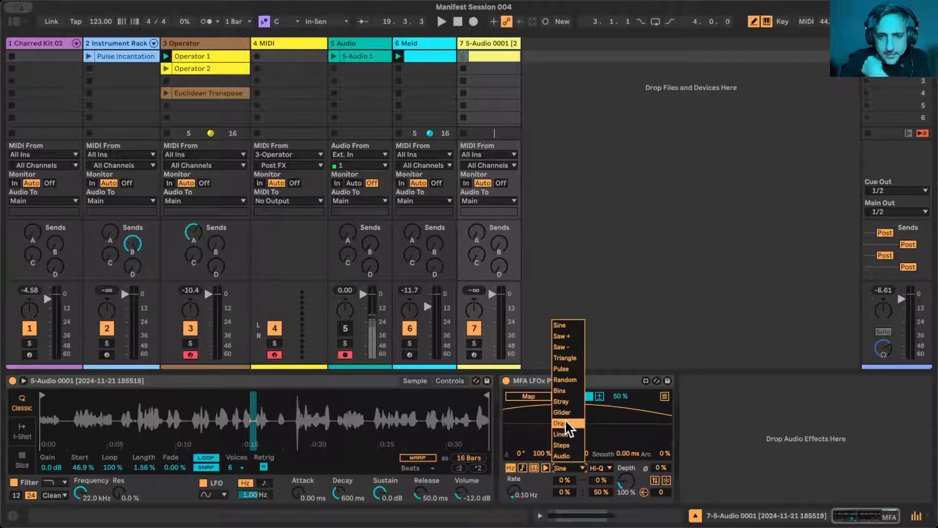
left_click(562, 403)
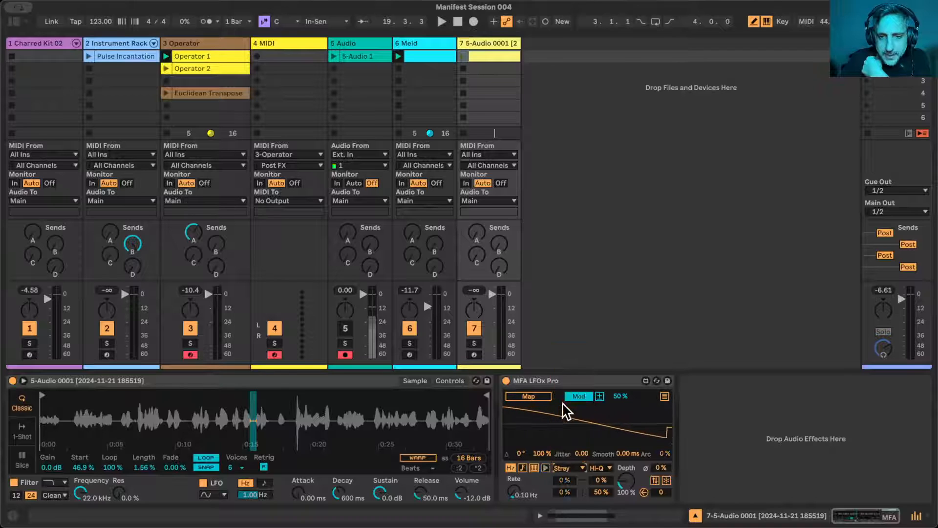
left_click(538, 398)
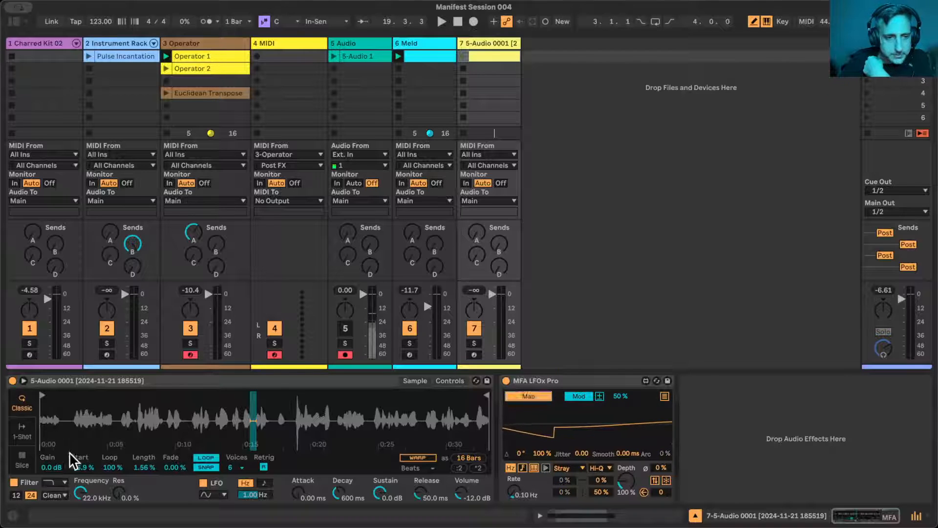
left_click(79, 467)
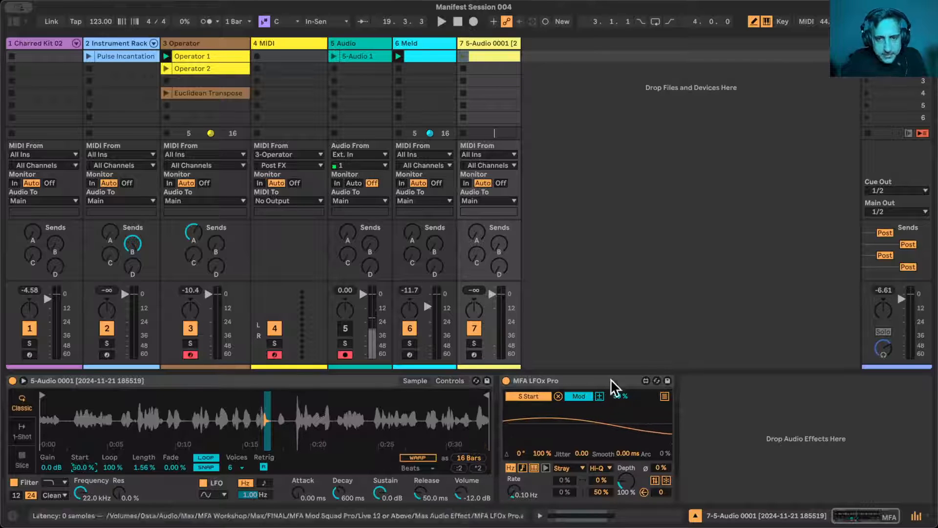
- Launch the voice sample clip and solo its track to hear the modulated Start
left_click(463, 56)
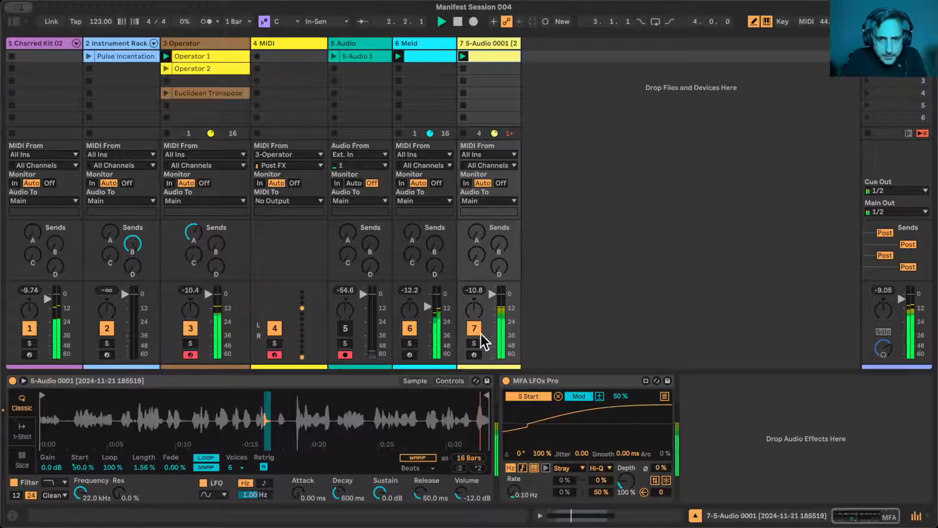
left_click(474, 343)
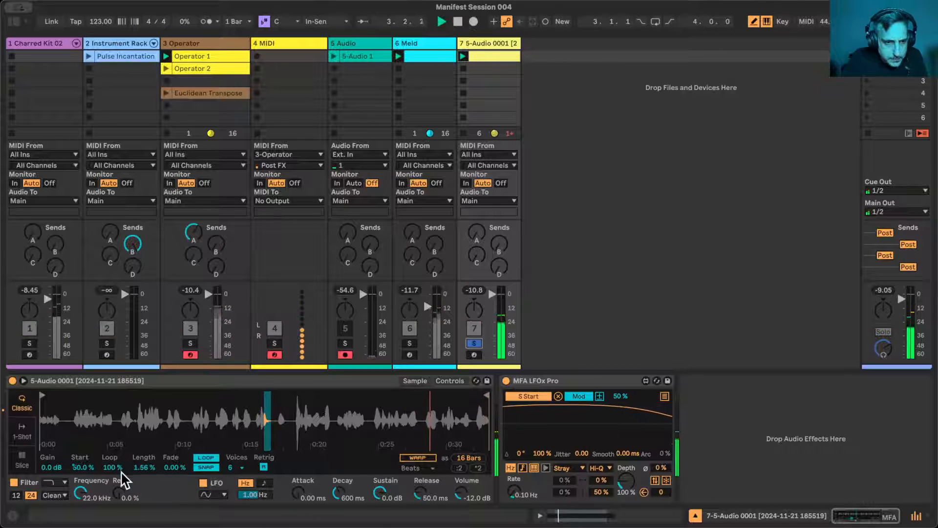
left_click_drag(143, 467, 144, 466)
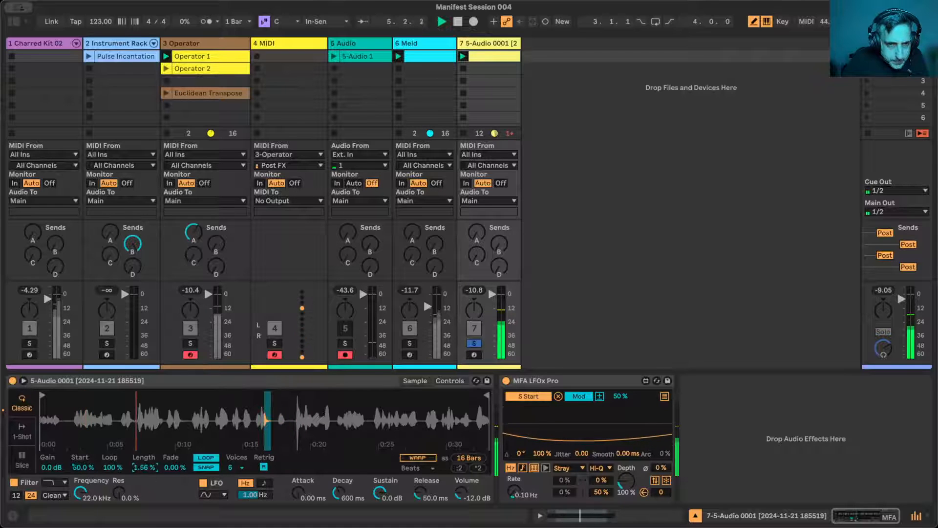
- Transpose the voice sample clip's note up to G2 and audition the clip with the track's devices shown
left_click(489, 57)
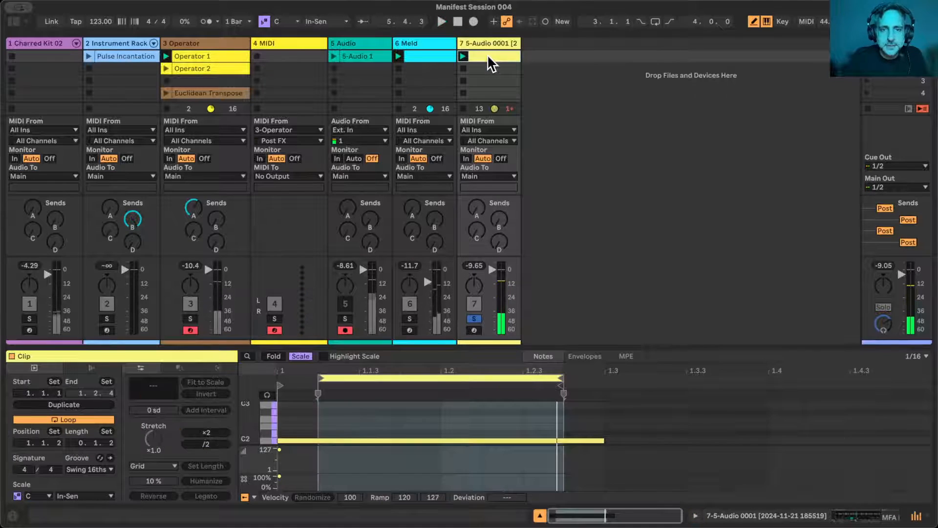
key("b")
left_click(325, 440)
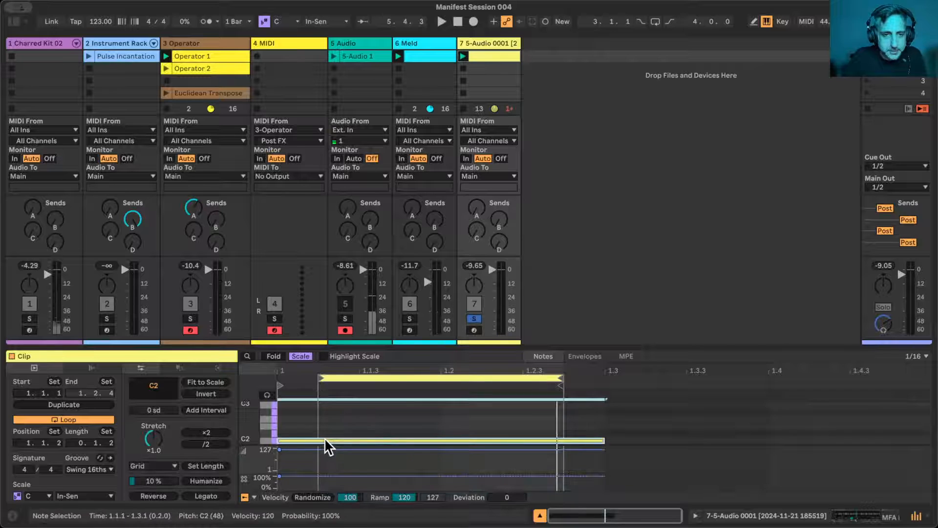
key("Up")
key("Up")
key("Up")
key("Up")
key("Up")
key("Up")
key("Up")
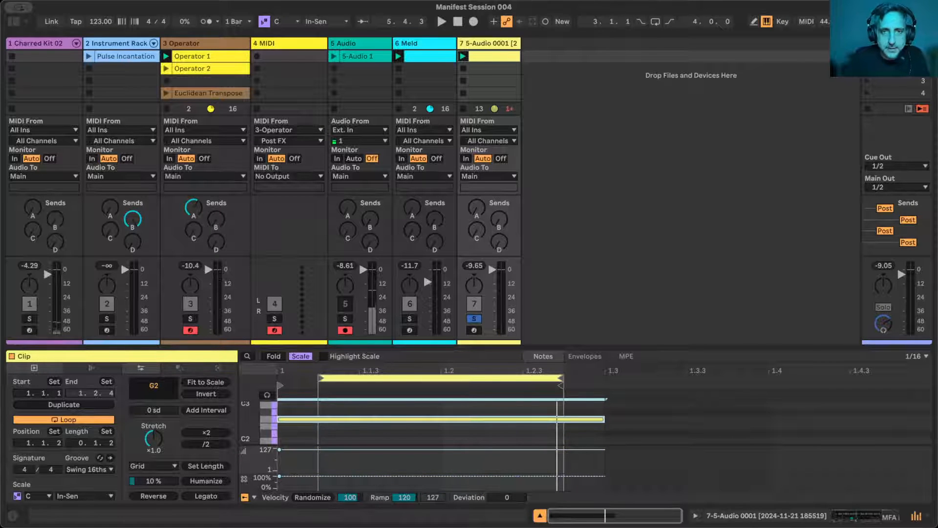
left_click(462, 56)
left_click(490, 44)
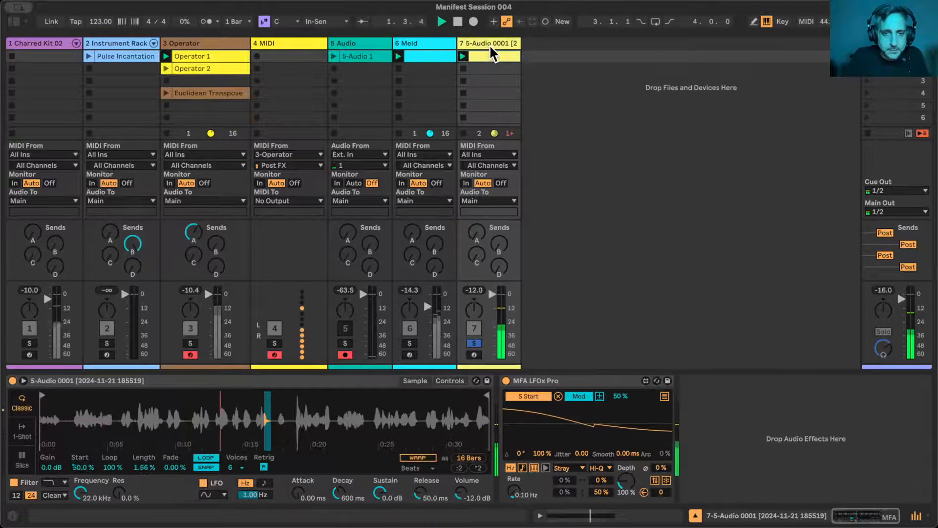
key("space")
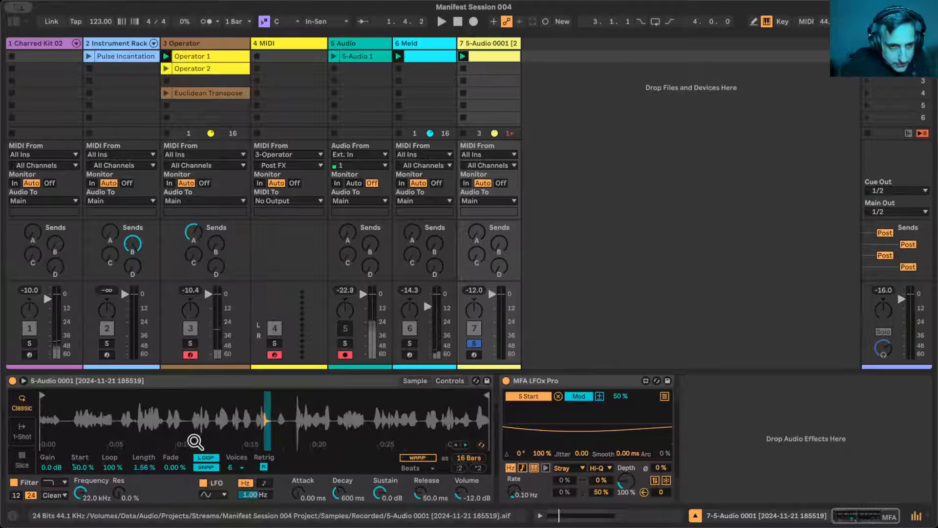
- Set Simpler's Length to 0.23 % and its Fade to 6.25 %, auditioning the loop
left_click(142, 467)
type("23")
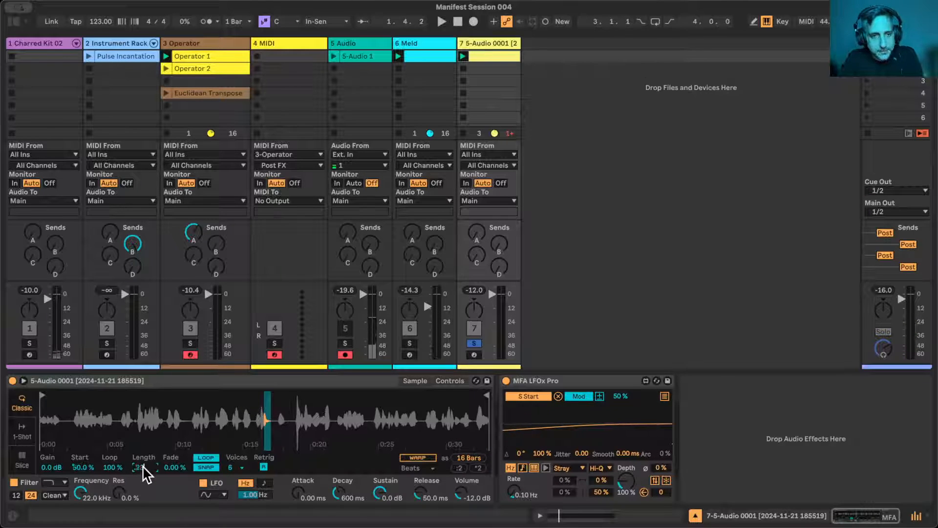
key("Return")
key("space")
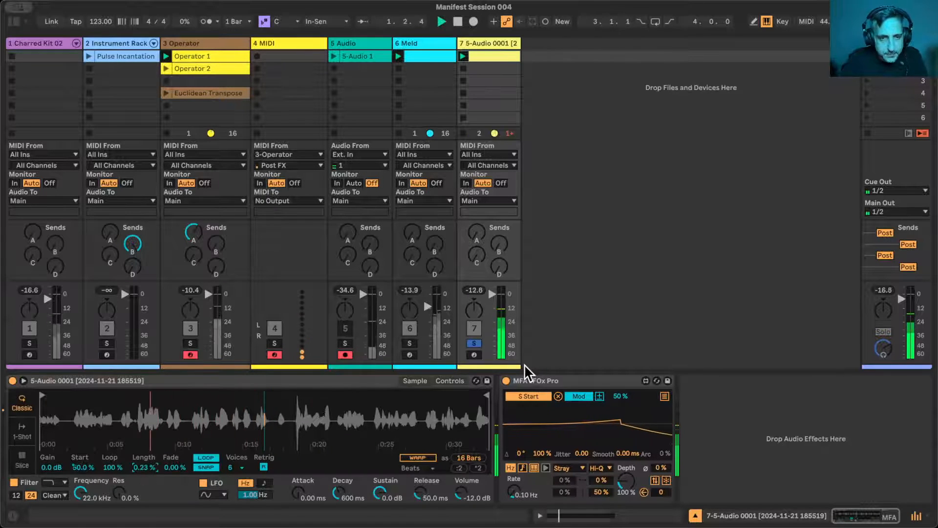
left_click(196, 468)
left_click_drag(179, 467, 180, 458)
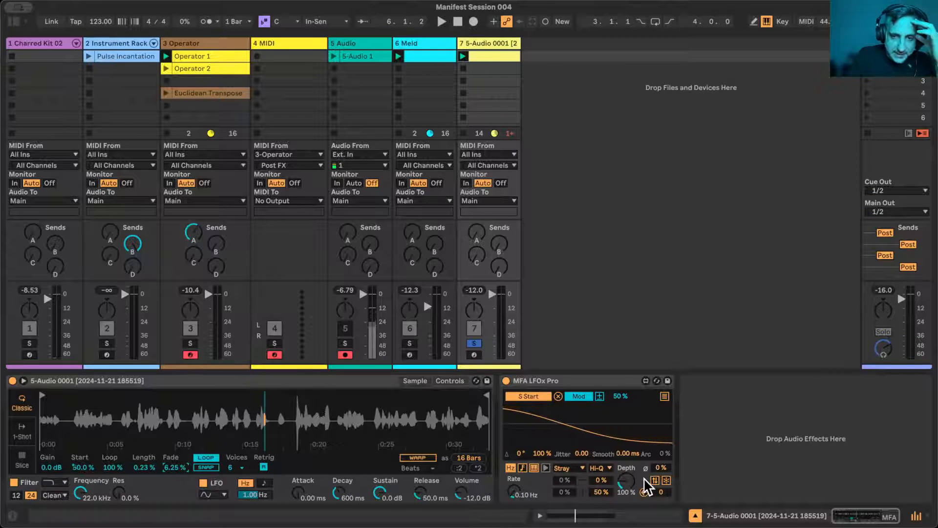
- Change the MFA LFOx Pro waveform to Random and switch its rate to tempo sync at 16n
left_click(575, 471)
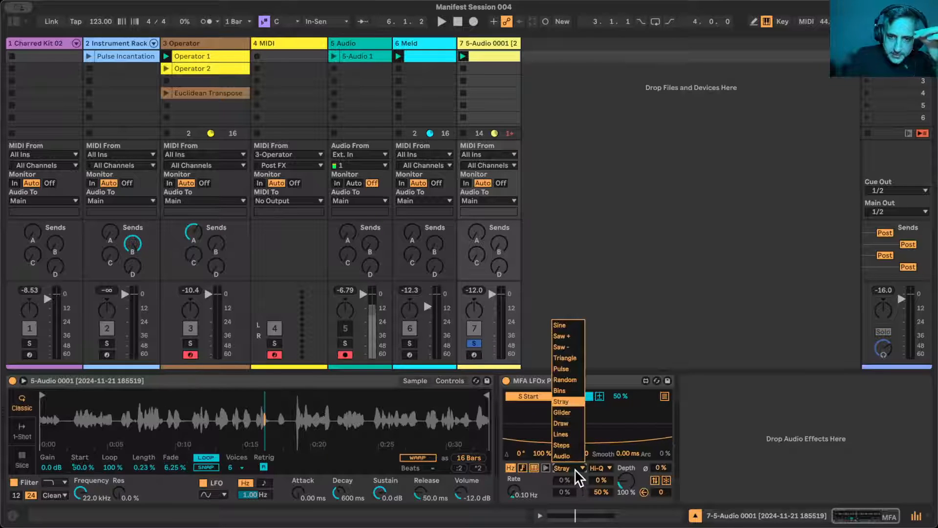
left_click(565, 380)
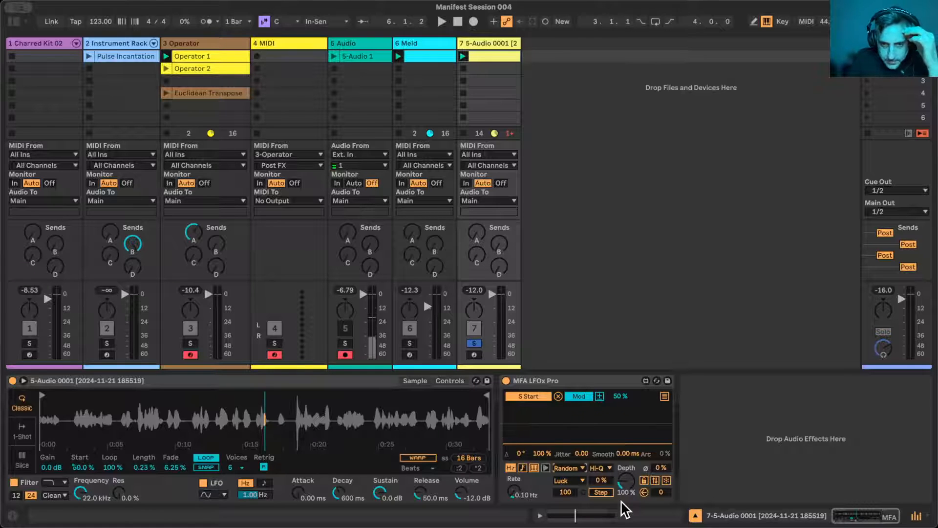
left_click(522, 468)
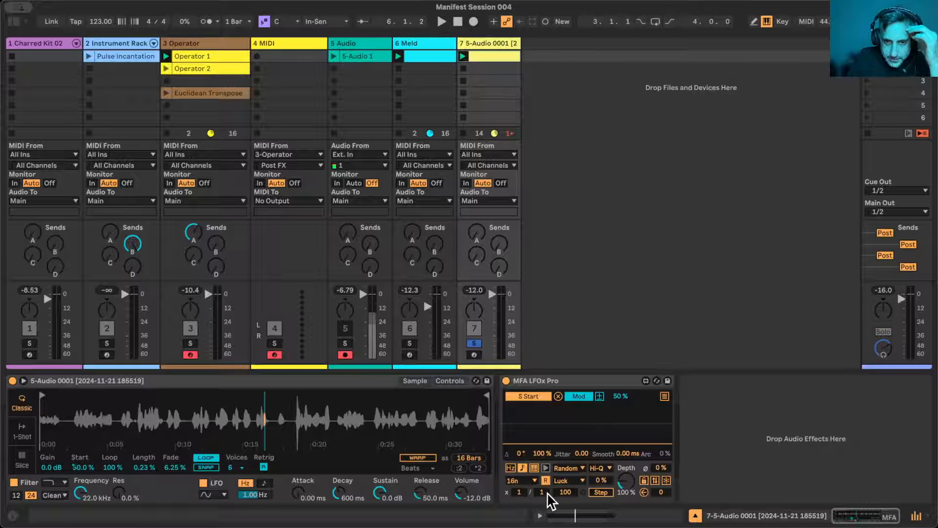
- Start playback and try larger MFA LFOx Pro rate divisors, including 3, 10 and 16
left_click(541, 492)
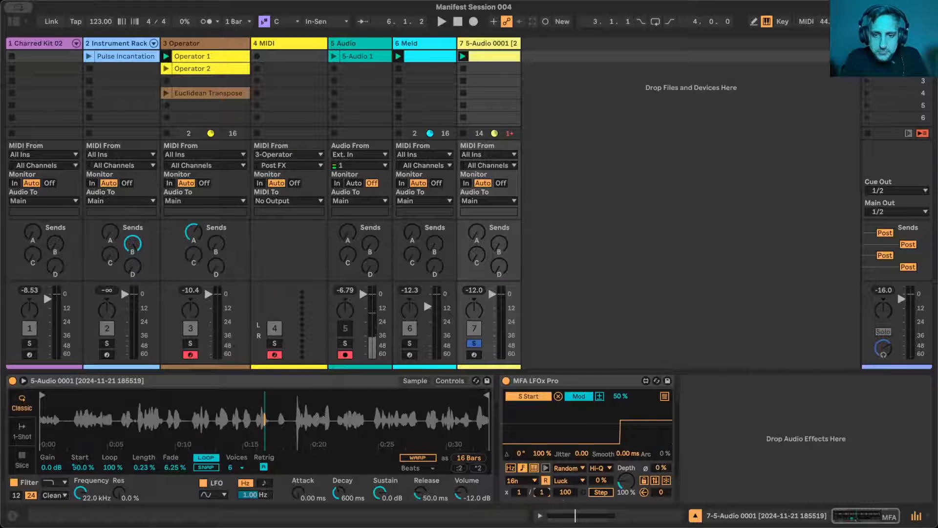
type("4")
key("Return")
key("space")
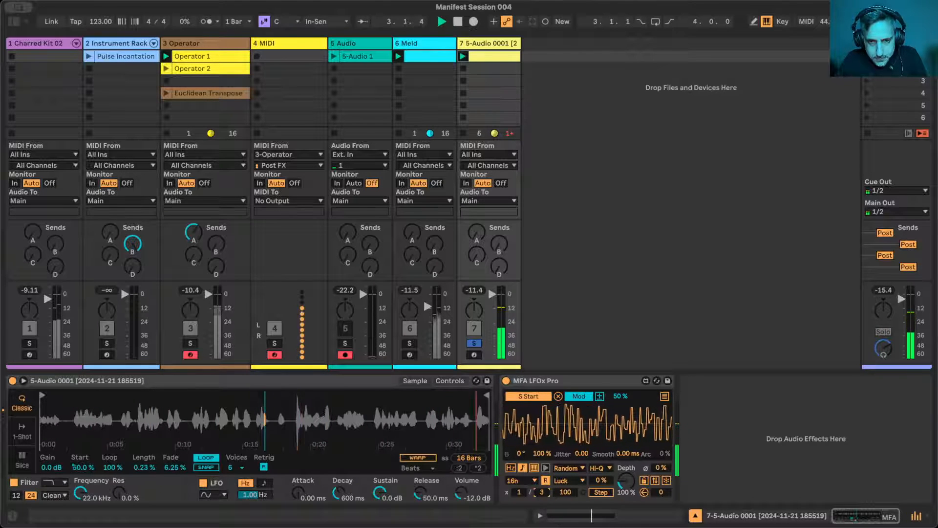
type("10")
key("Return")
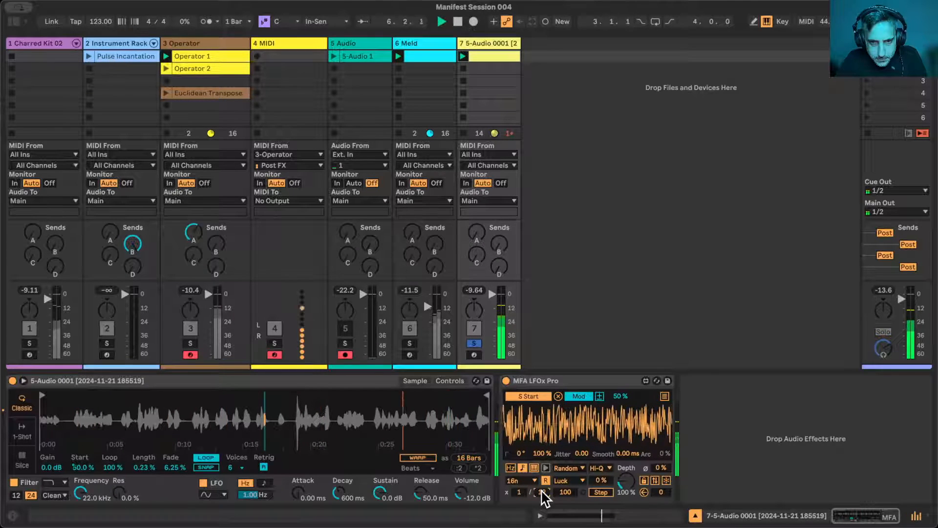
type("16")
key("Return")
- Set the MFA LFOx Pro rate divisor to 1 and its rate multiplier to 10
type("1")
key("Return")
left_click_drag(519, 490, 520, 481)
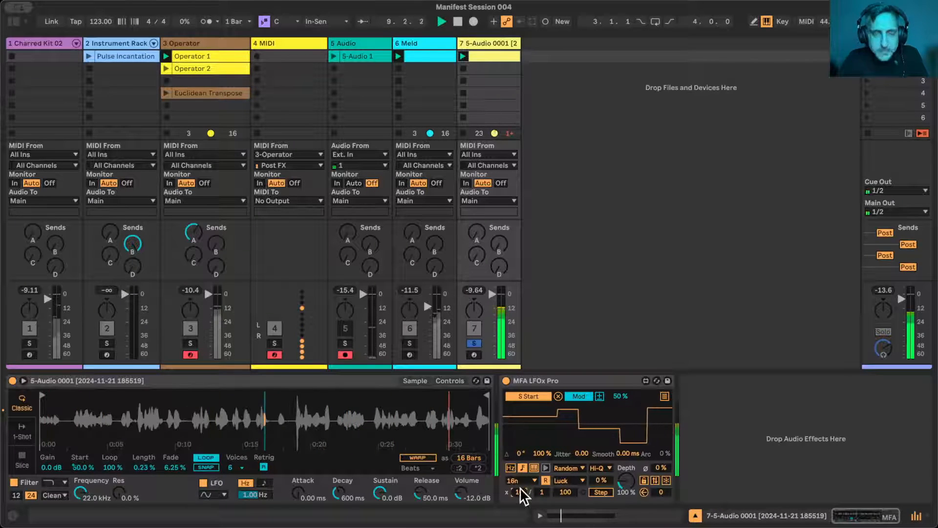
- Try send B on the voice sample track, show the browser and set MFA LFOx Pro's Smooth to 59.0 ms
left_click(493, 247)
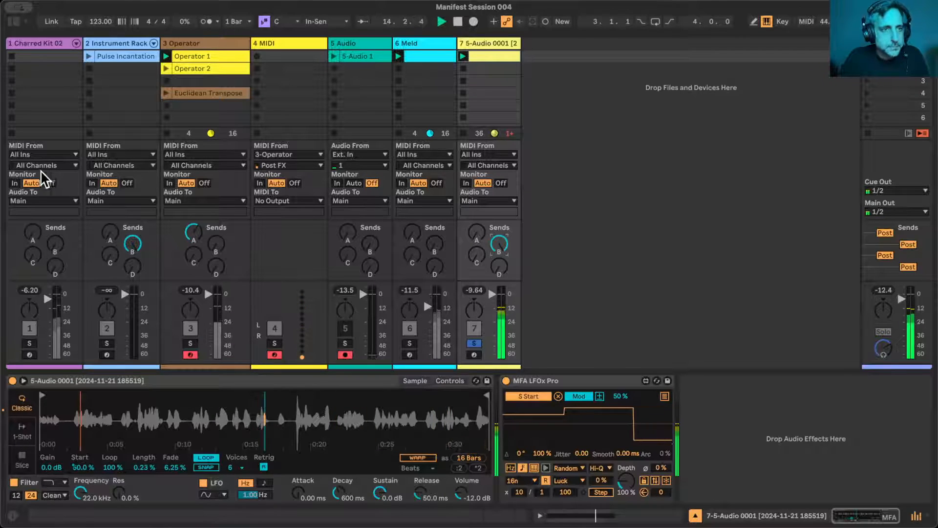
left_click(14, 21)
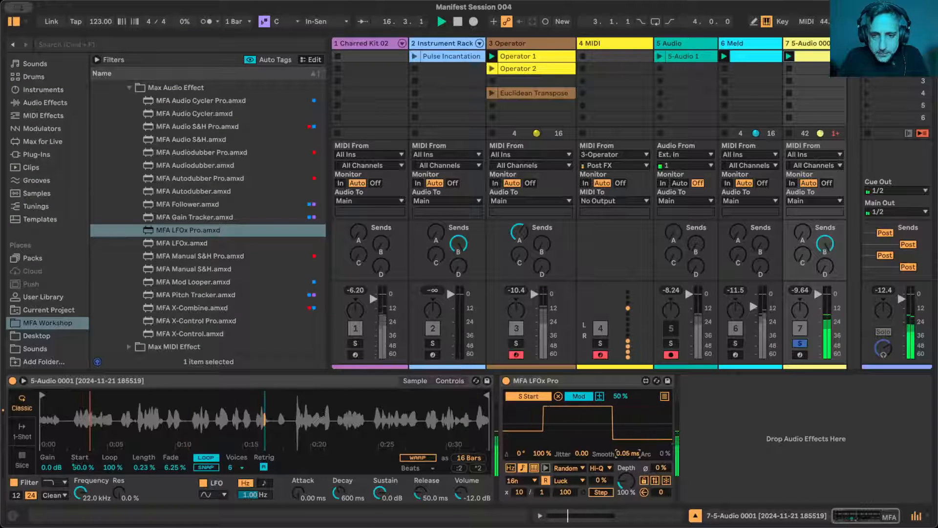
left_click_drag(627, 455, 626, 448)
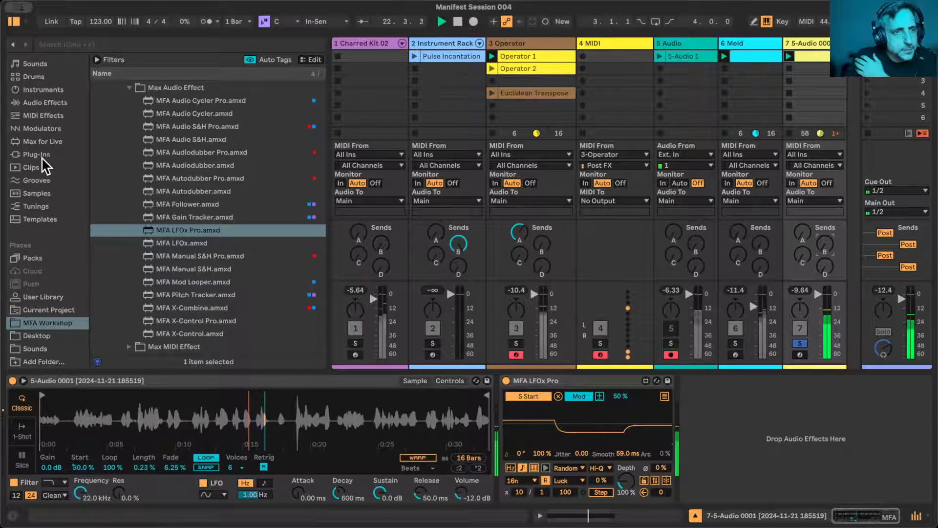
- Add Hybrid Reverb from the audio effects after MFA LFOx Pro on the voice sample track
left_click(42, 102)
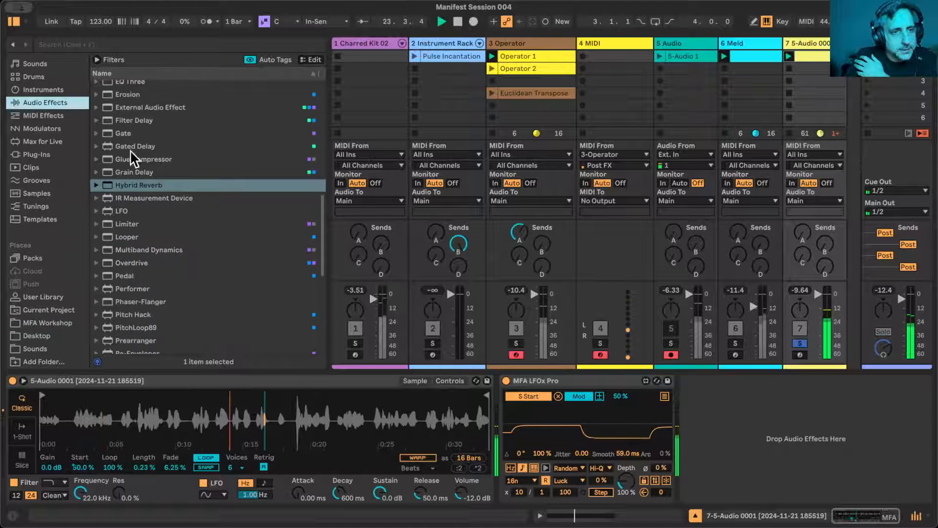
scroll(146, 247, "down", 3)
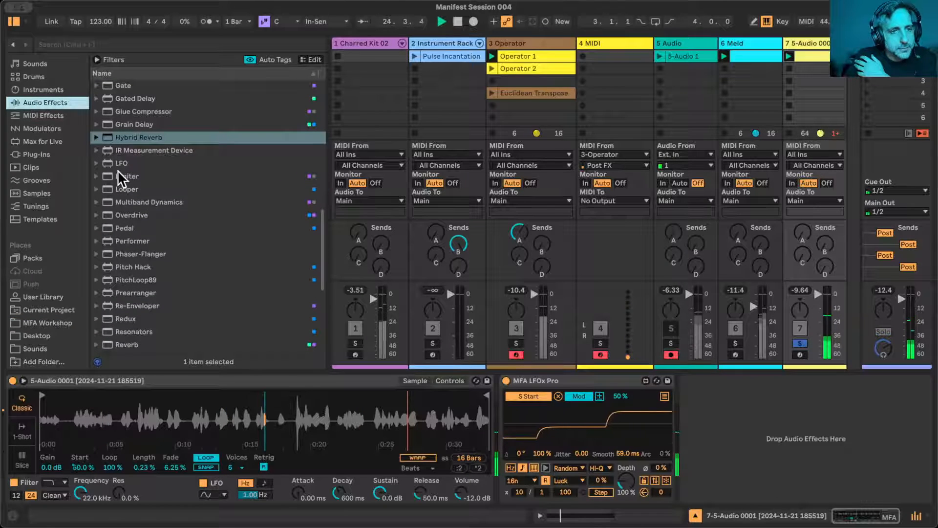
left_click_drag(111, 132, 733, 420)
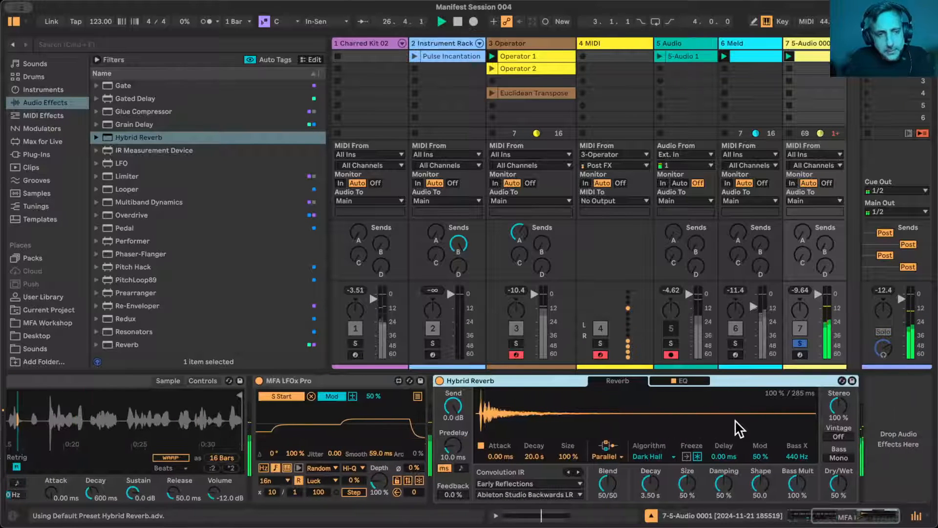
- Set Hybrid Reverb's algorithm to Shimmer, with Decay at 8.03 s and Dry/Wet at 100 %
left_click(649, 456)
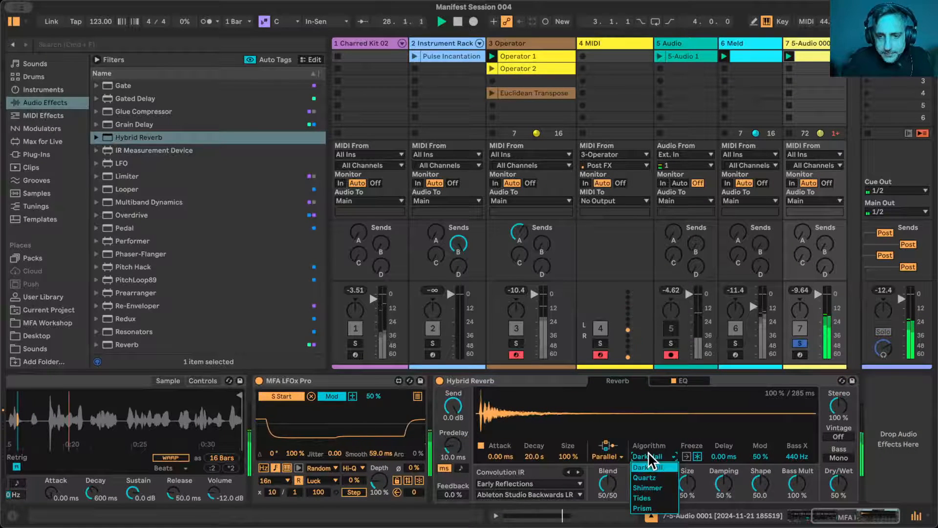
left_click(649, 487)
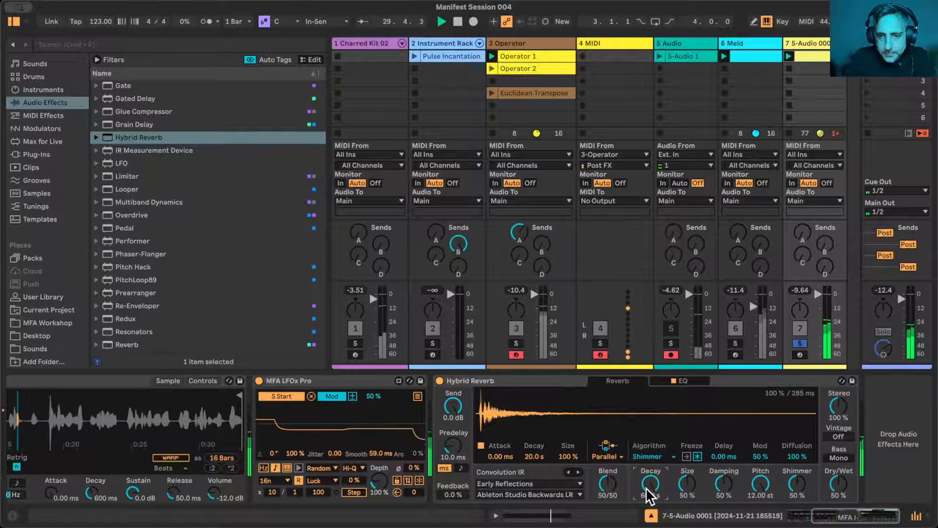
left_click_drag(646, 487, 646, 508)
left_click_drag(843, 479, 842, 435)
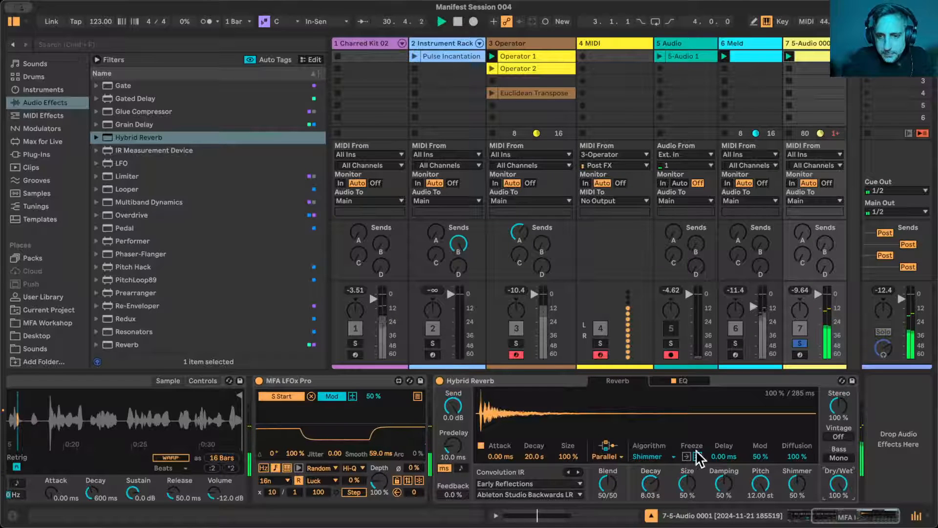
- Fine-tune Hybrid Reverb's Decay and Shimmer amount and show its EQ
left_click_drag(650, 478, 688, 483)
left_click_drag(807, 472, 806, 463)
left_click(681, 380)
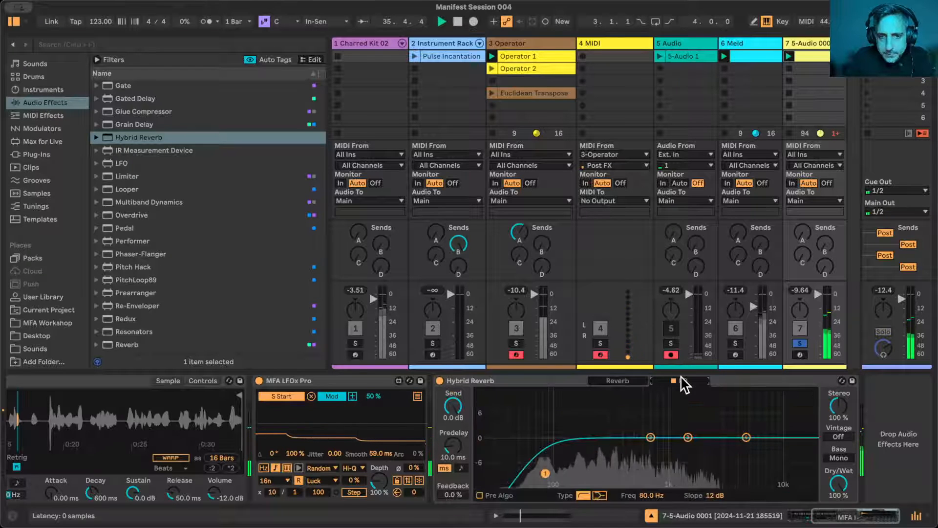
- Set Simpler's filter Frequency to 300 Hz and its resonance to 15 %
scroll(421, 446, "left", 5)
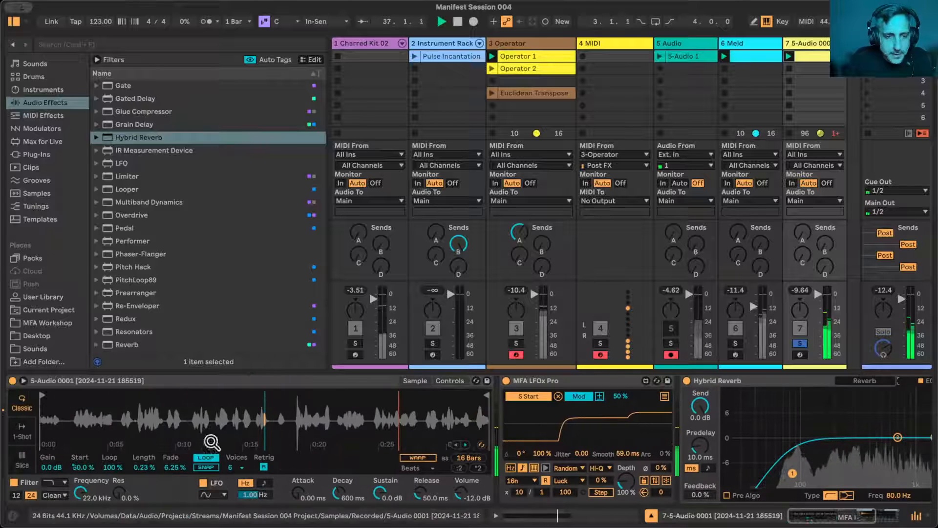
left_click_drag(80, 493, 116, 483)
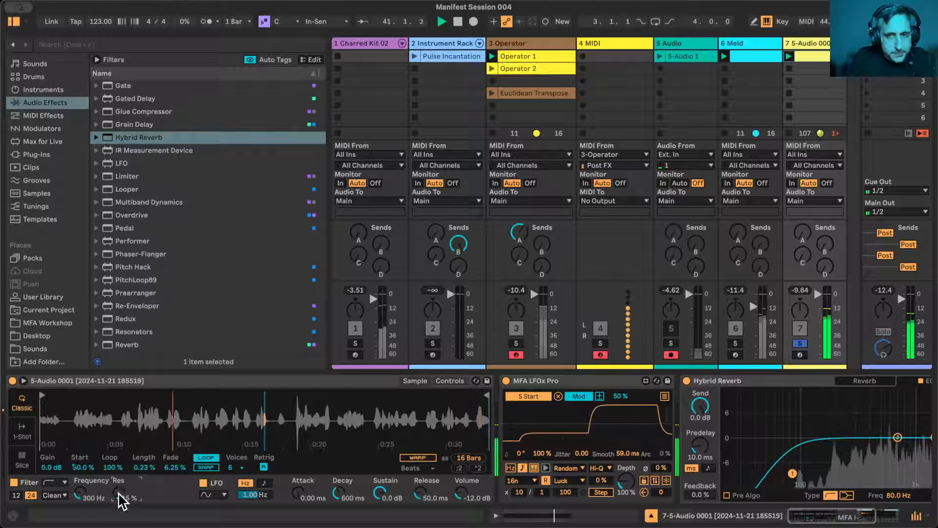
scroll(53, 107, "up", 5)
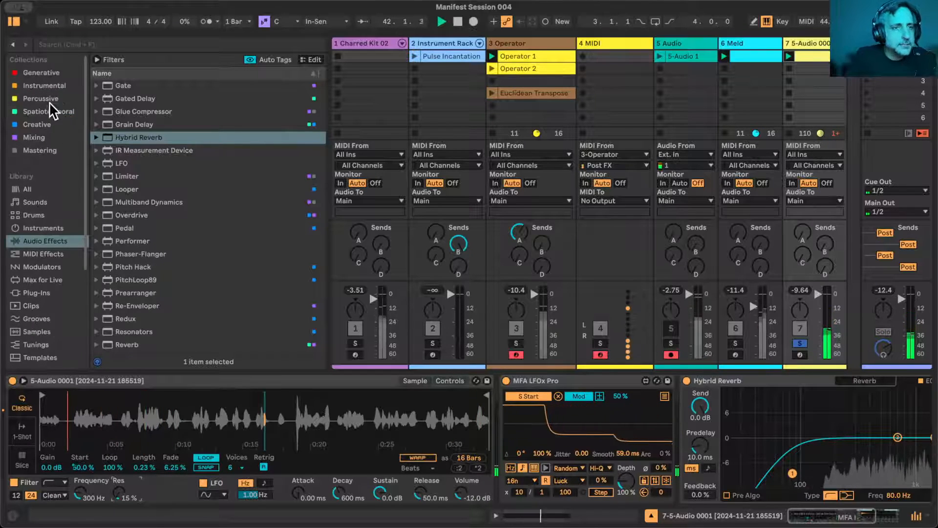
- Add MFA Wobbleverb from the Spatiotemporal collection before Hybrid Reverb on the voice sample track, and switch off and collapse Hybrid Reverb
left_click(48, 110)
left_click(101, 46)
type("wo")
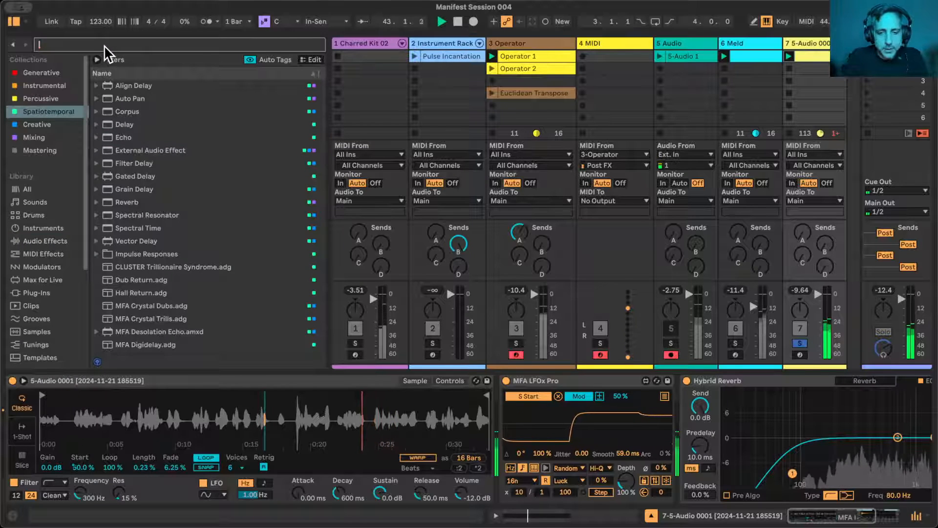
type("bbl")
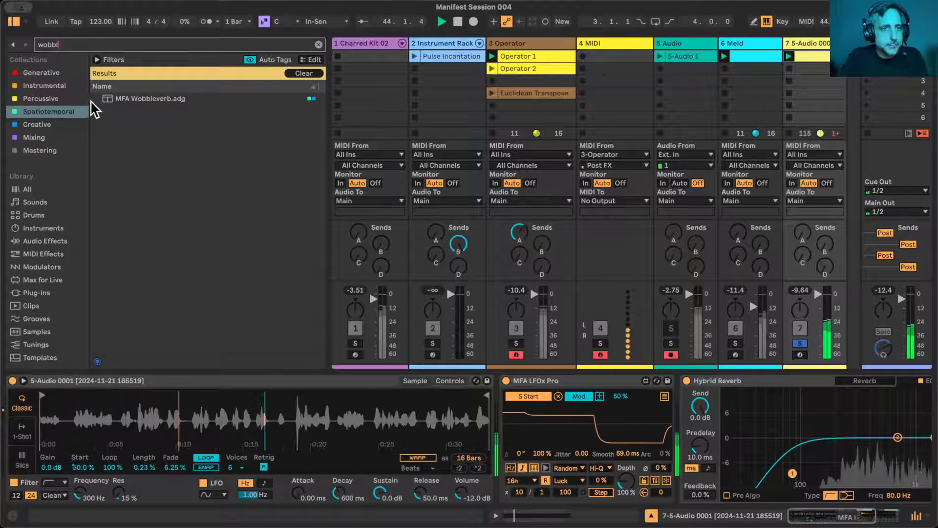
left_click(144, 98)
left_click_drag(145, 98, 702, 387)
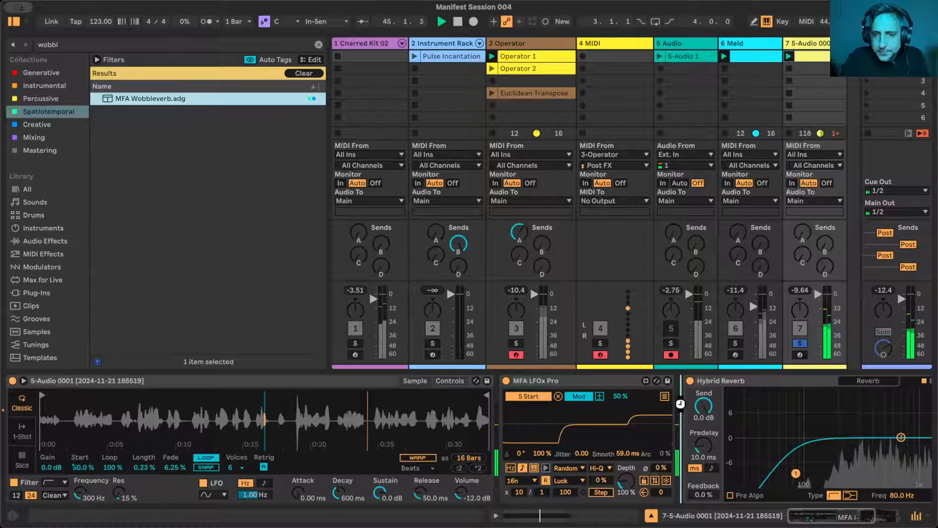
scroll(782, 418, "right", 8)
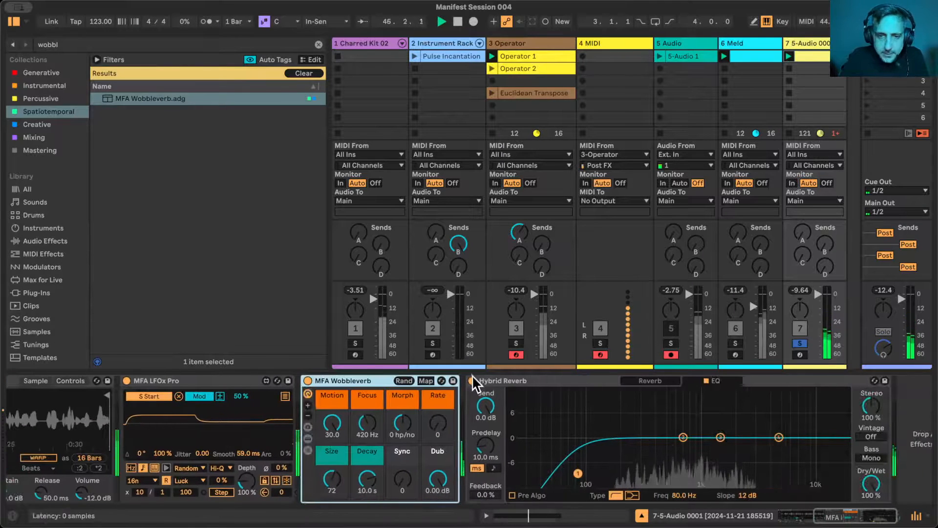
double_click(526, 380)
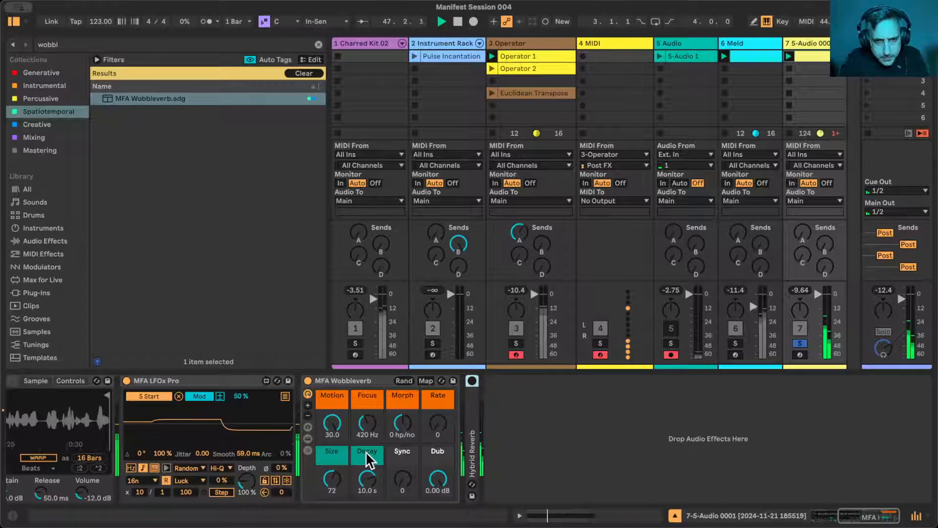
- Set MFA Wobbleverb's Rate to 127, Focus to 663 Hz and Size to 66
scroll(366, 457, "left", 3)
left_click(541, 473)
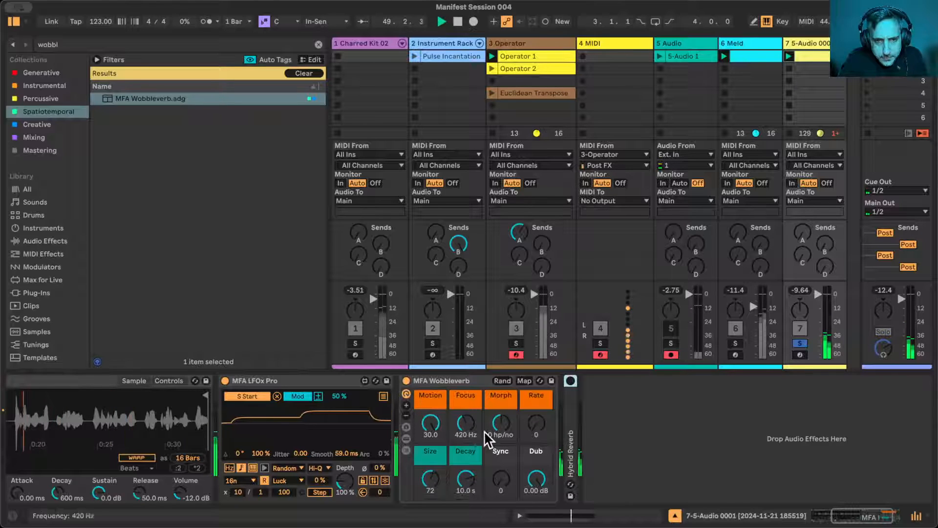
scroll(529, 460, "left", 5)
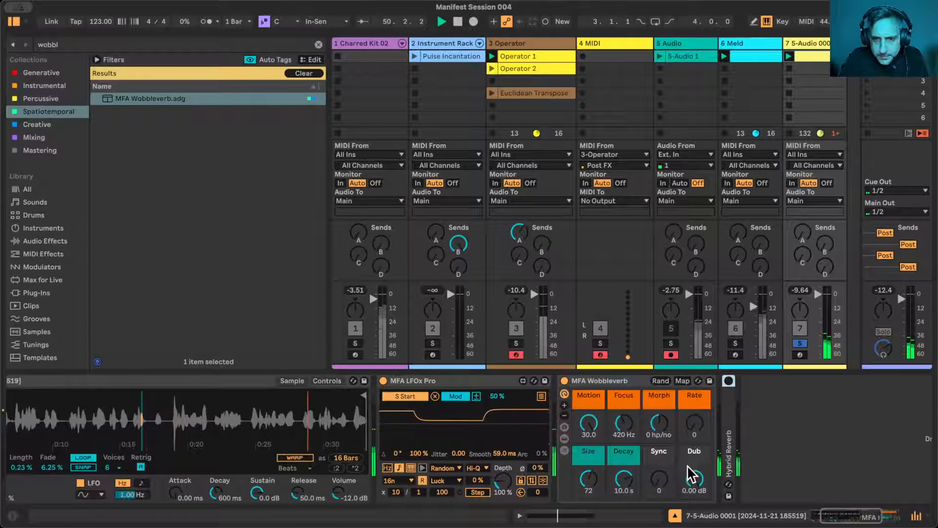
left_click_drag(694, 423, 695, 401)
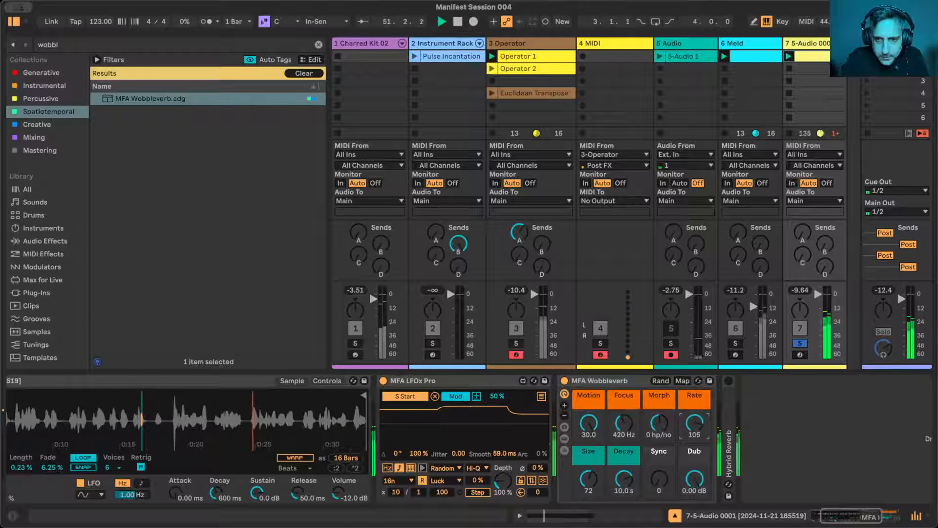
left_click_drag(694, 423, 694, 410)
left_click(626, 423)
mouse_move(626, 423)
left_mouse_down()
mouse_move(626, 411)
mouse_move(626, 419)
left_mouse_up()
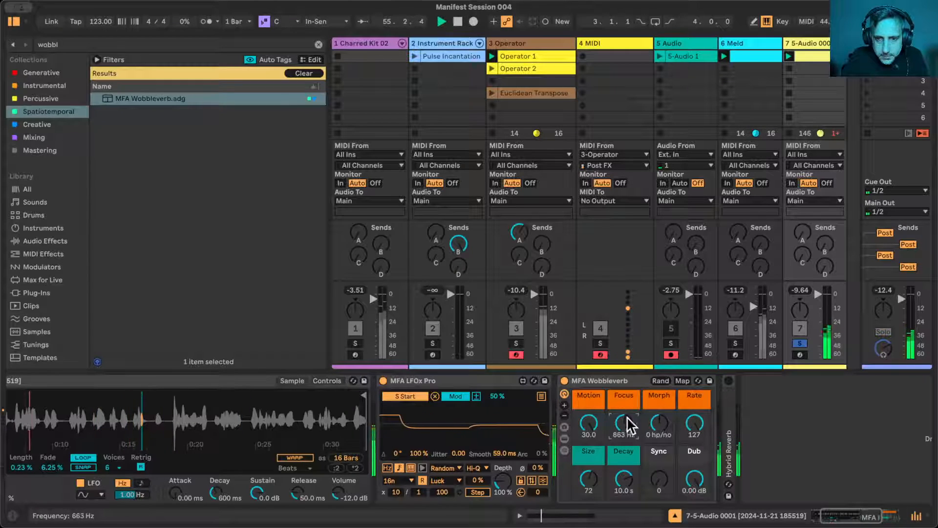
left_click_drag(584, 493, 585, 494)
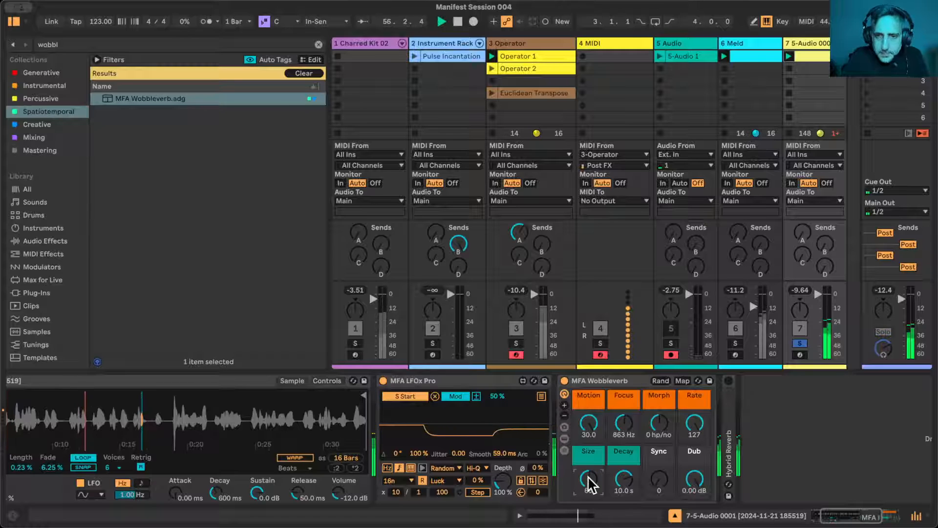
left_click(592, 423)
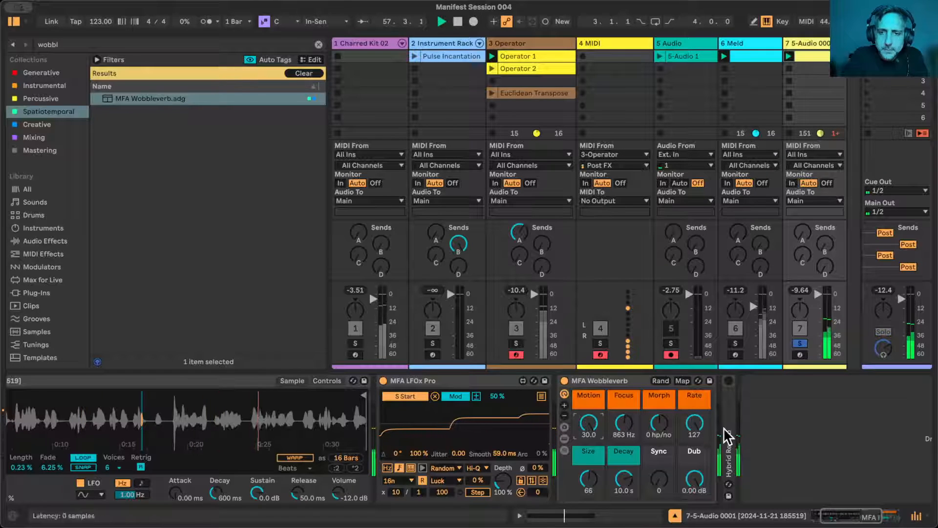
left_click_drag(695, 423, 694, 427)
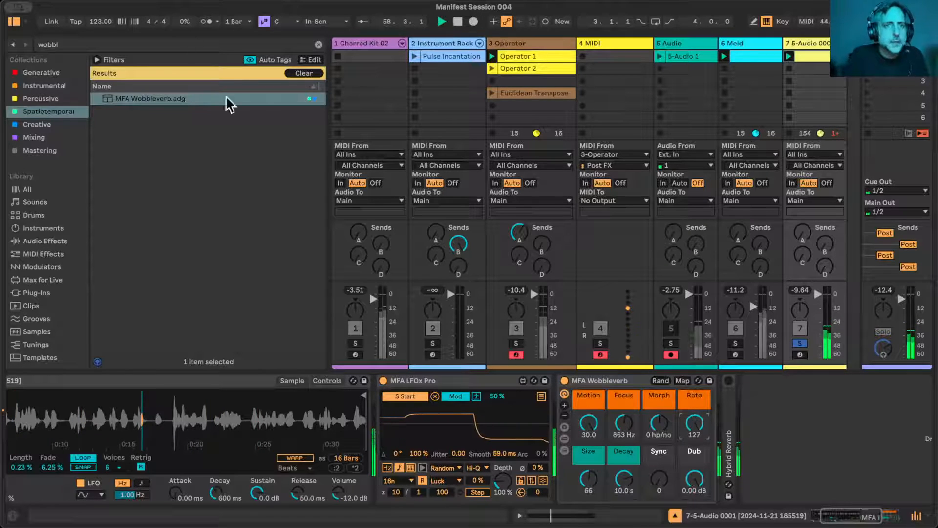
- Replace MFA Wobbleverb on the voice sample track with MFA Rippleverb from the Spatiotemporal collection
left_click(318, 44)
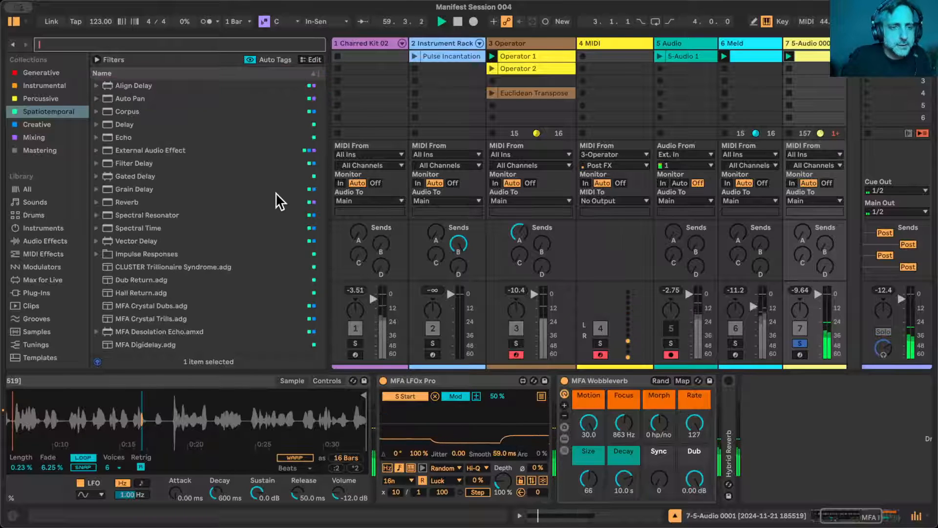
scroll(277, 193, "down", 10)
scroll(256, 227, "up", 7)
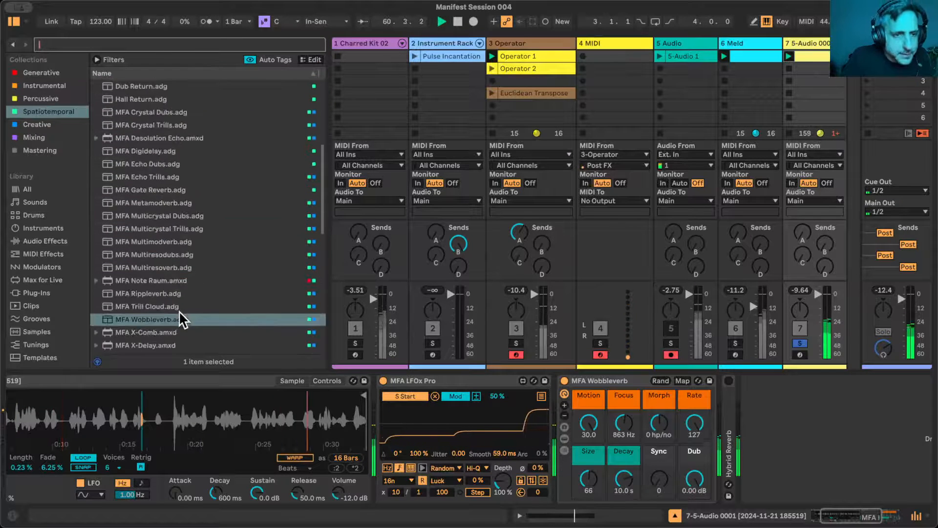
scroll(179, 311, "down", 4)
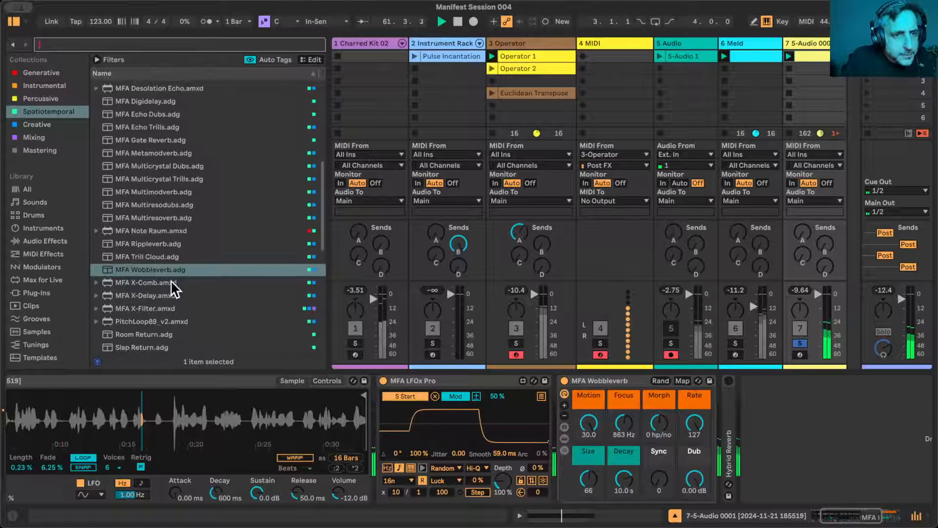
left_click_drag(152, 243, 606, 382)
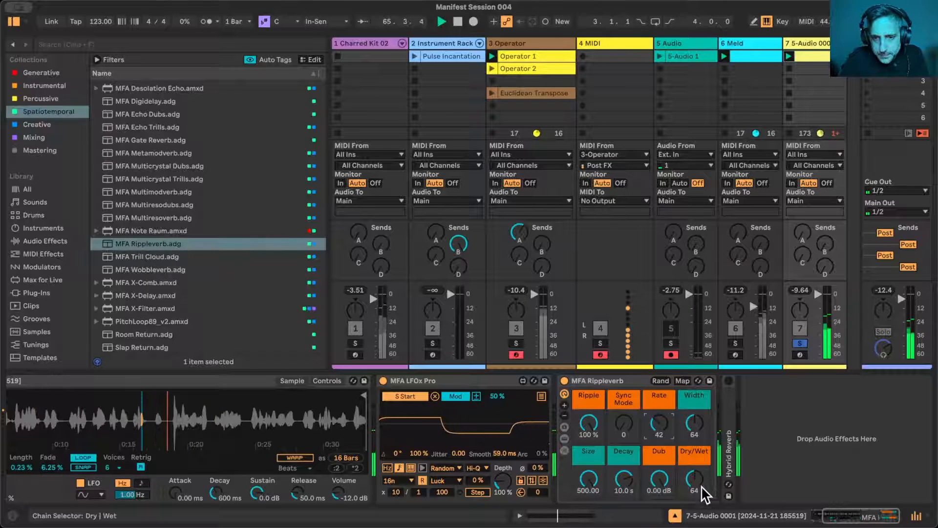
- Set MFA Rippleverb's Dry/Wet to 127, Width to 79 and Rate to 87, and hide the browser
left_click_drag(708, 495, 702, 485)
left_click_drag(660, 413, 659, 392)
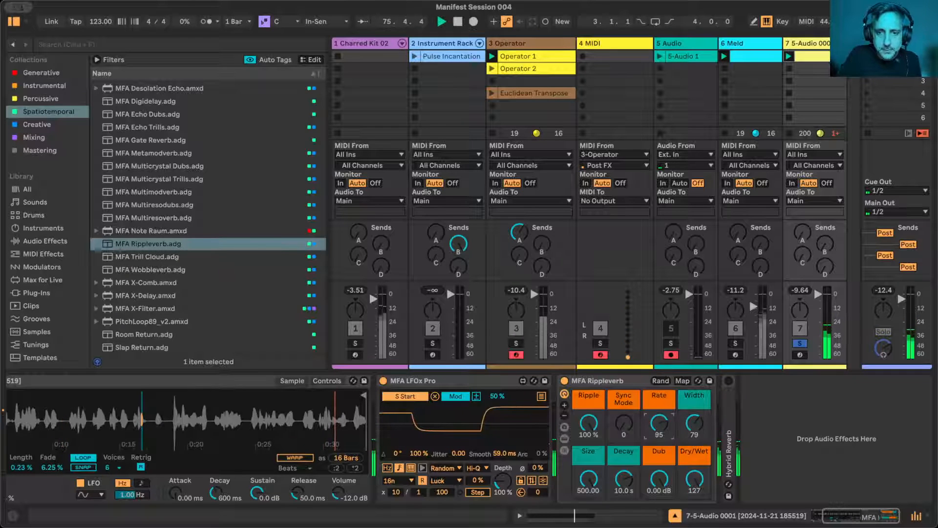
key("super+alt+b")
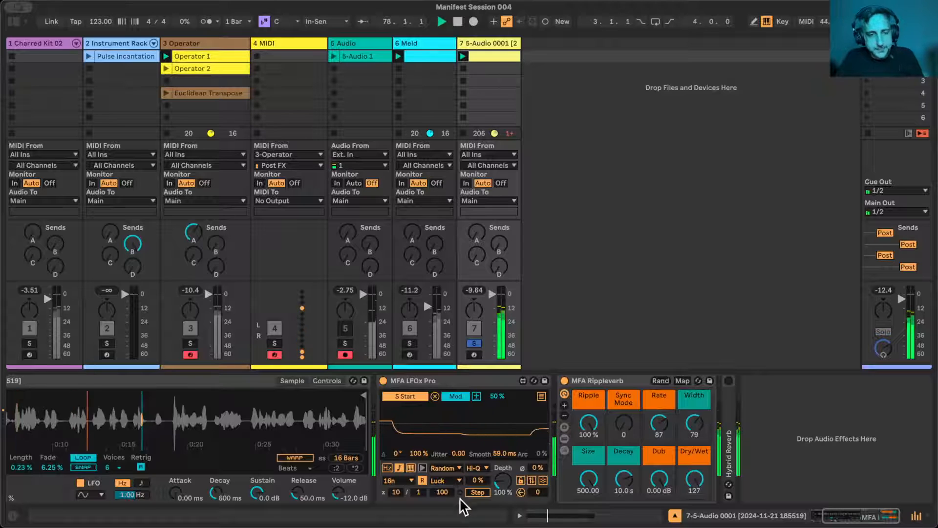
- Unsolo the voice sample track and reset the song position to the start
scroll(241, 437, "left", 5)
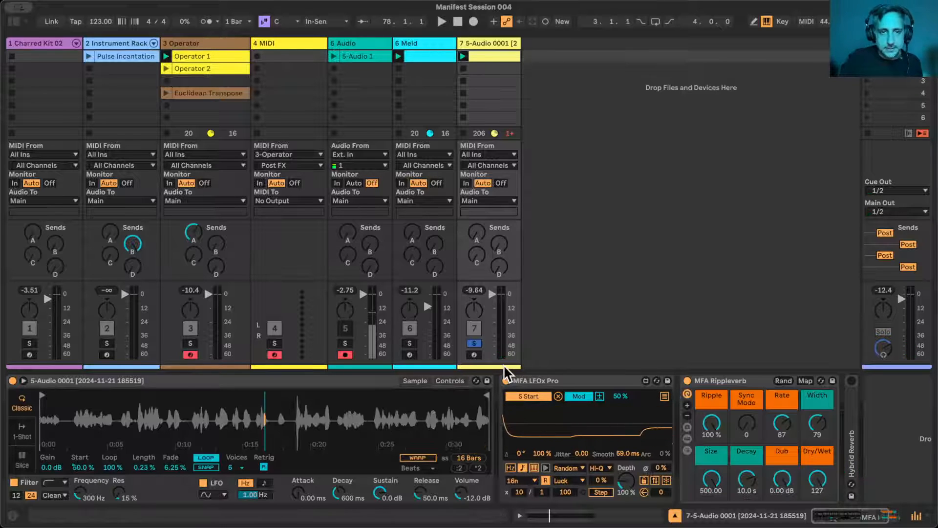
left_click(474, 345)
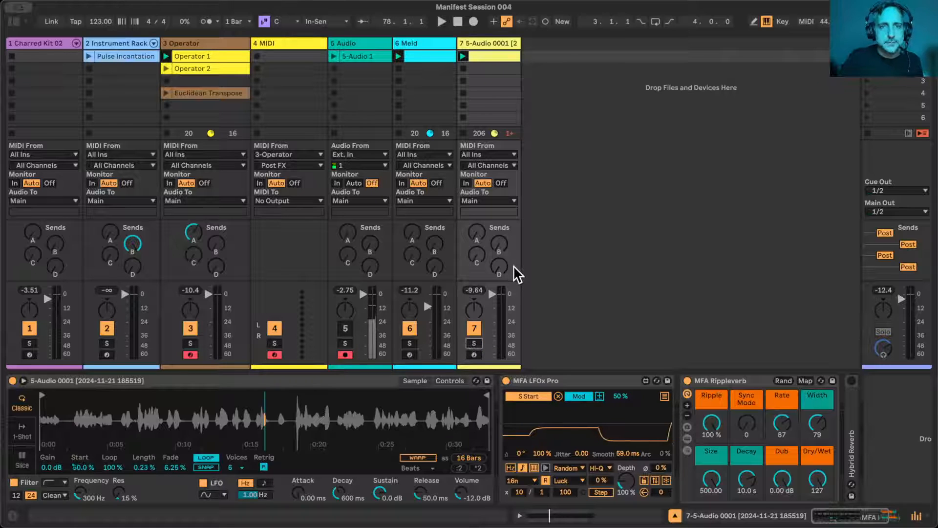
left_click(417, 56)
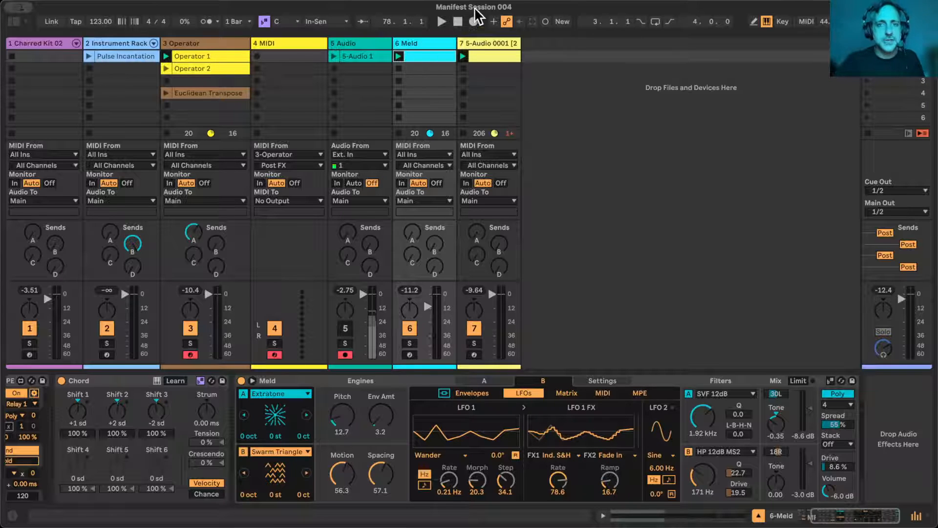
left_click(458, 21)
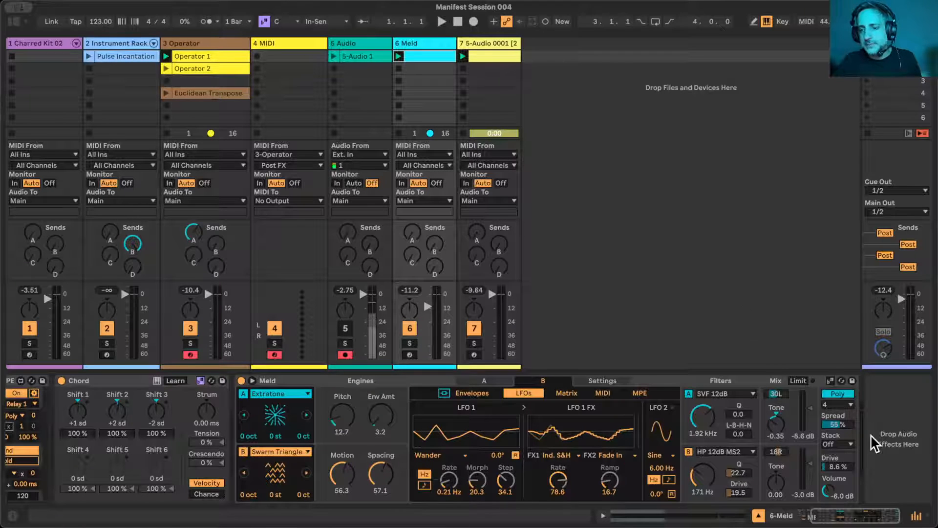
- Hide the device view and move the Meld clip down to scene 4
left_click(759, 516)
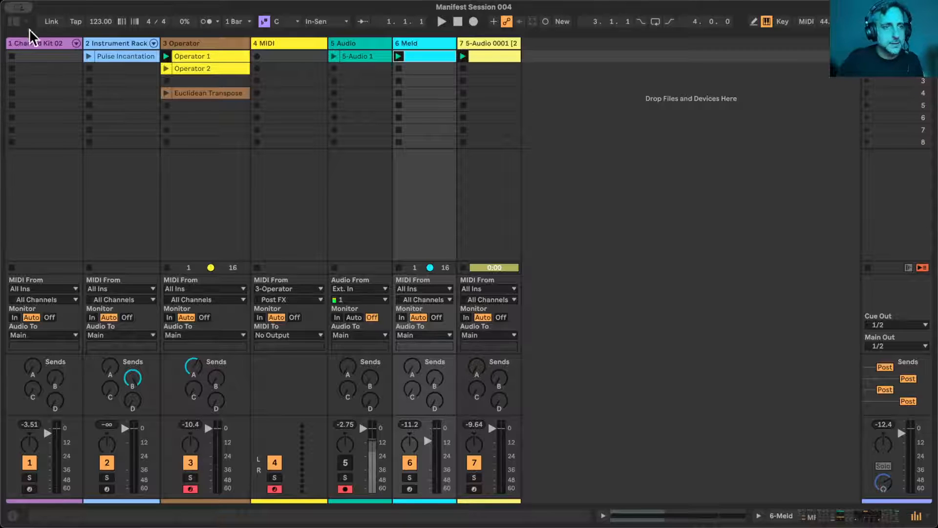
left_click(50, 47)
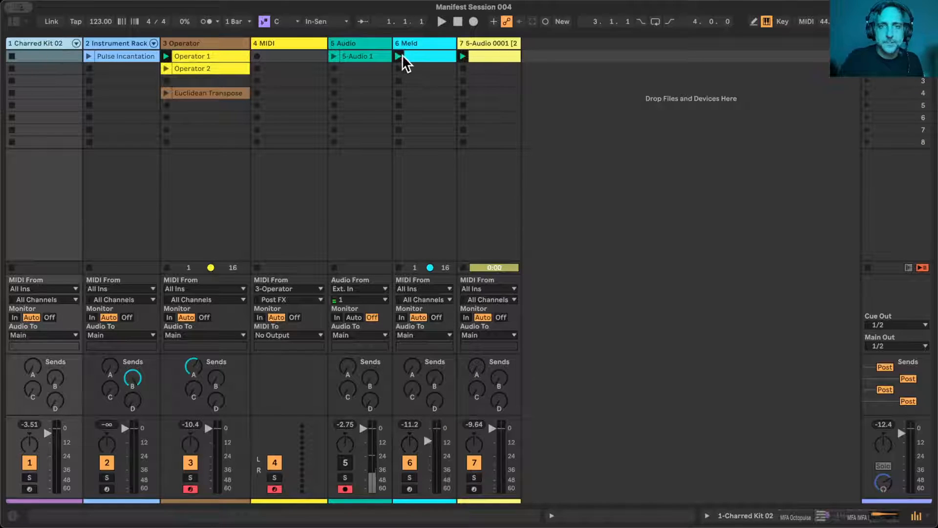
left_click_drag(416, 61, 419, 95)
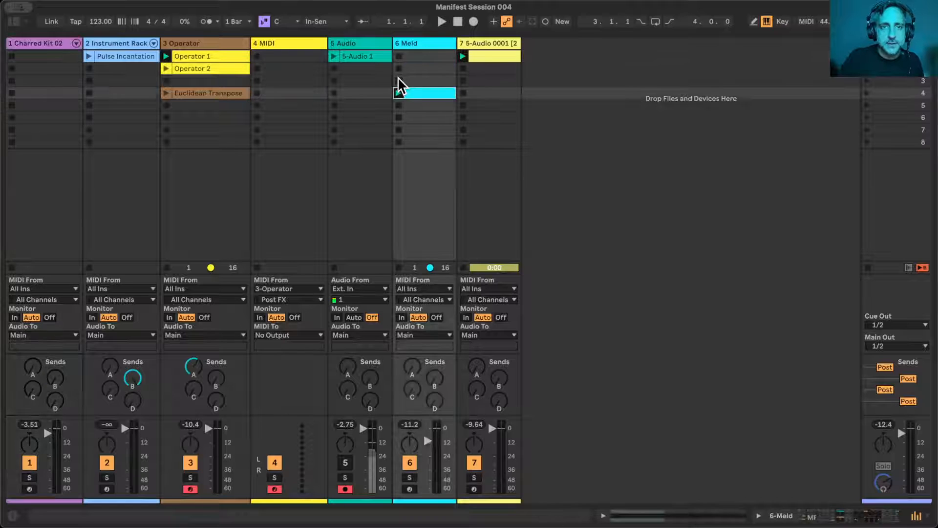
- Delete the 5-Audio 1 clip together with its audio track, and remove the unused MIDI track beside Operator
left_click(360, 62)
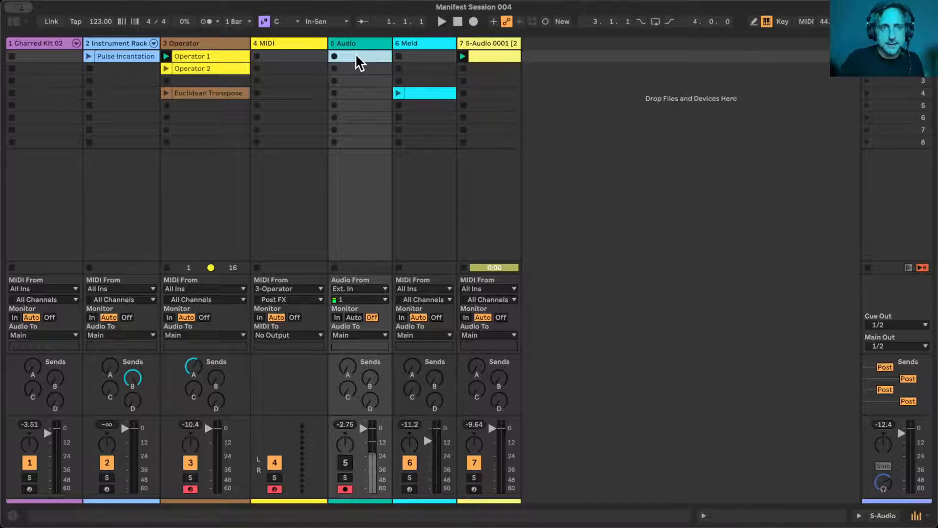
key("Delete")
key("Delete")
left_click(272, 56)
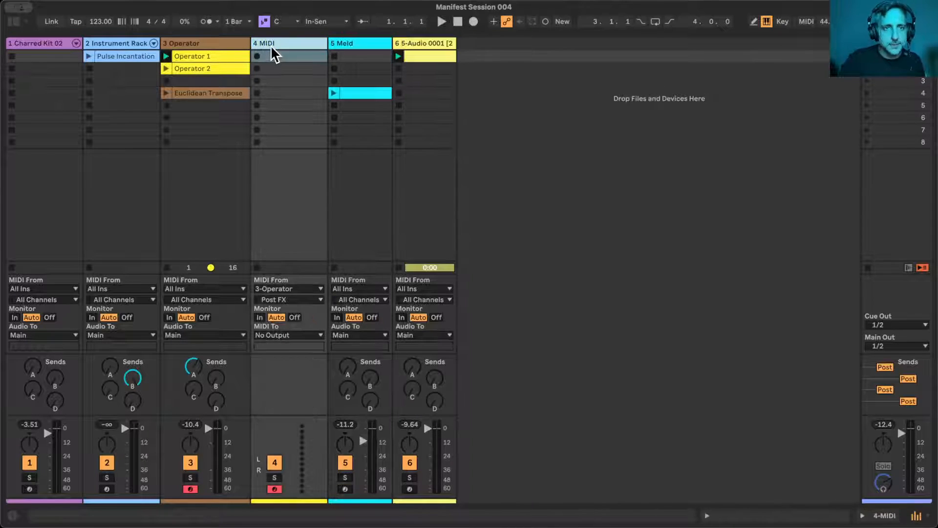
key("Delete")
- Assign the Operator track's color to all of its clips
left_click(204, 69)
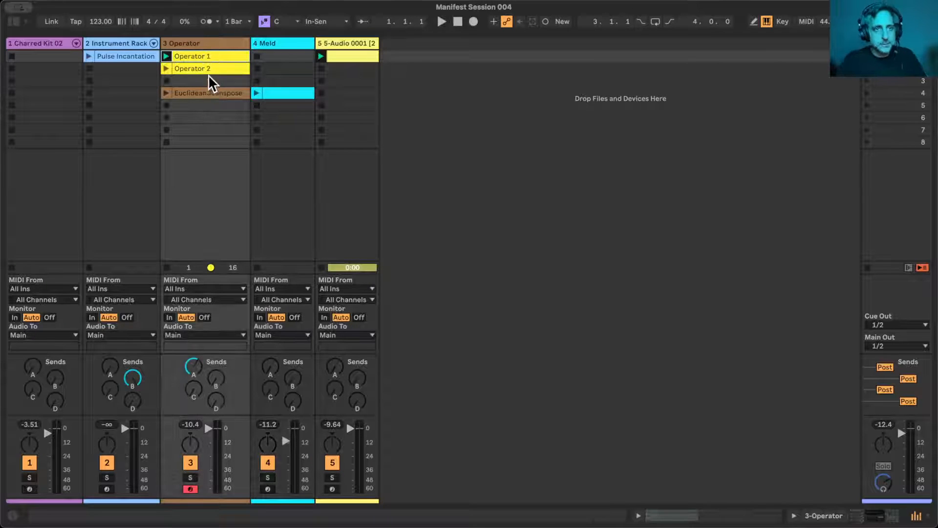
right_click(203, 67)
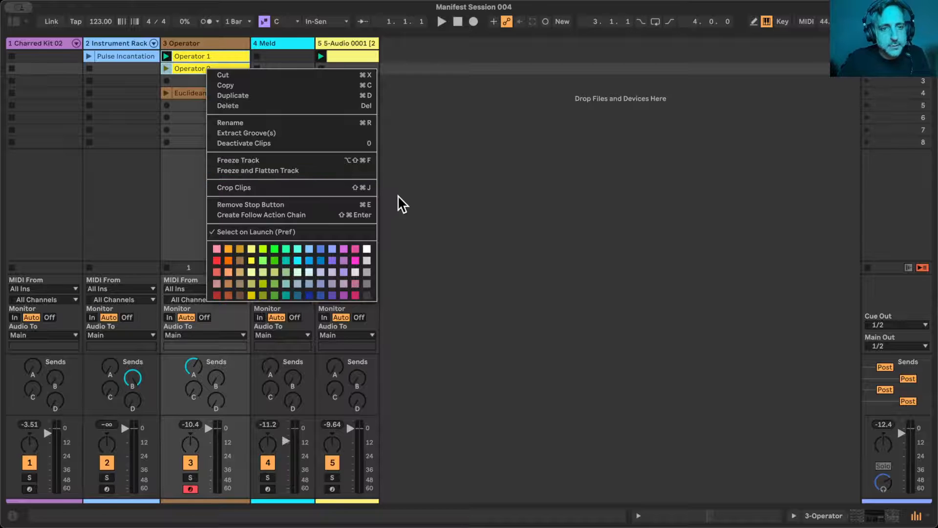
left_click(423, 181)
right_click(198, 43)
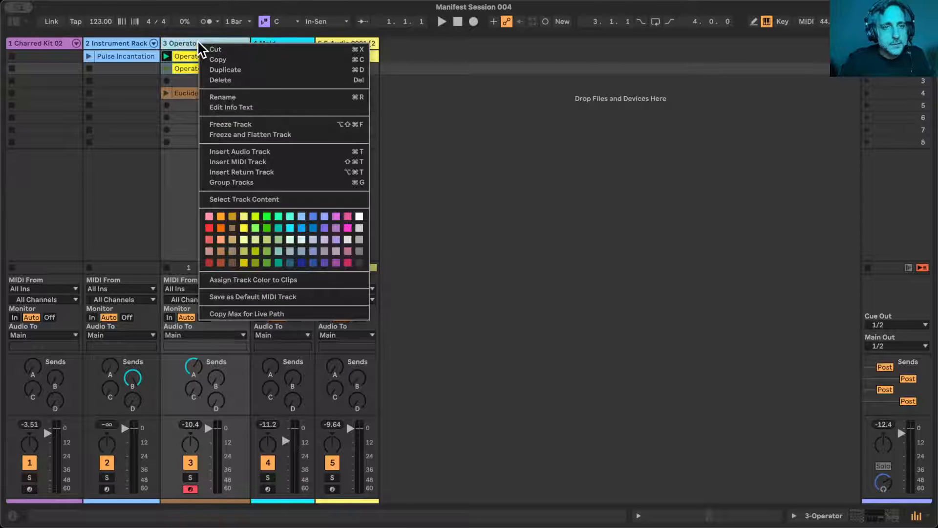
left_click(241, 280)
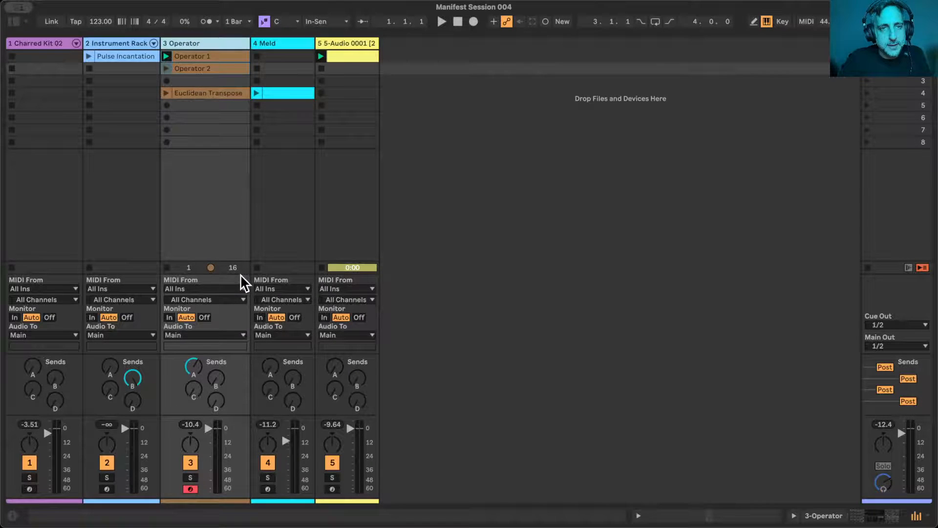
left_click(489, 163)
- Show the Charred Kit 02 track's devices, start playback and raise the MFA Octopulse Chances to 69%
left_click(228, 45)
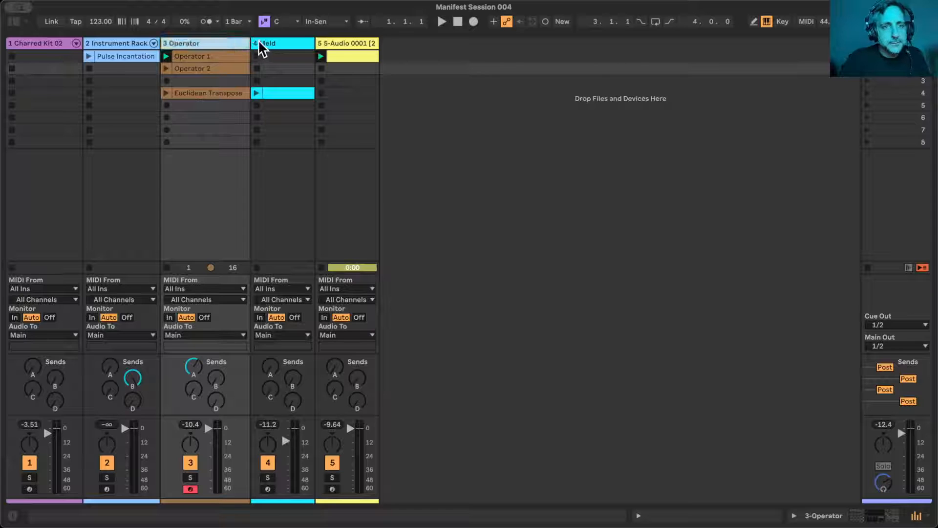
left_click(37, 44)
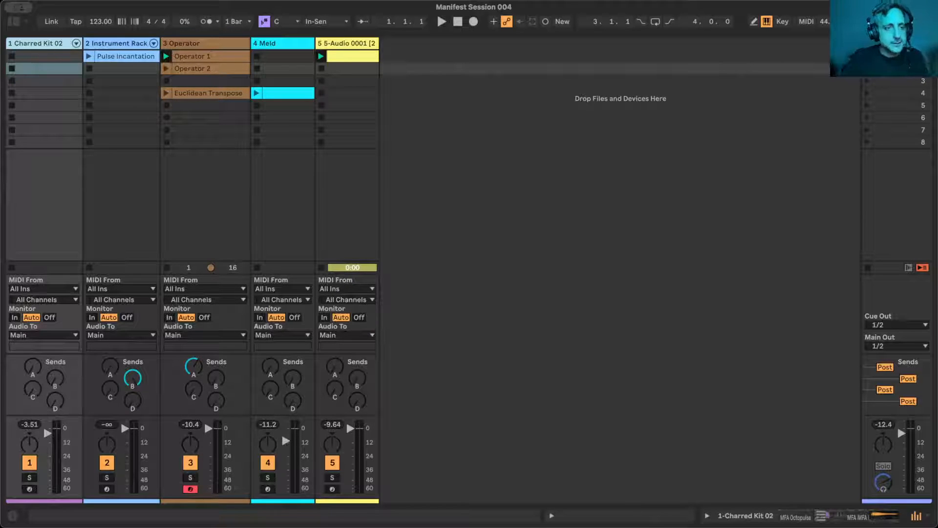
double_click(34, 44)
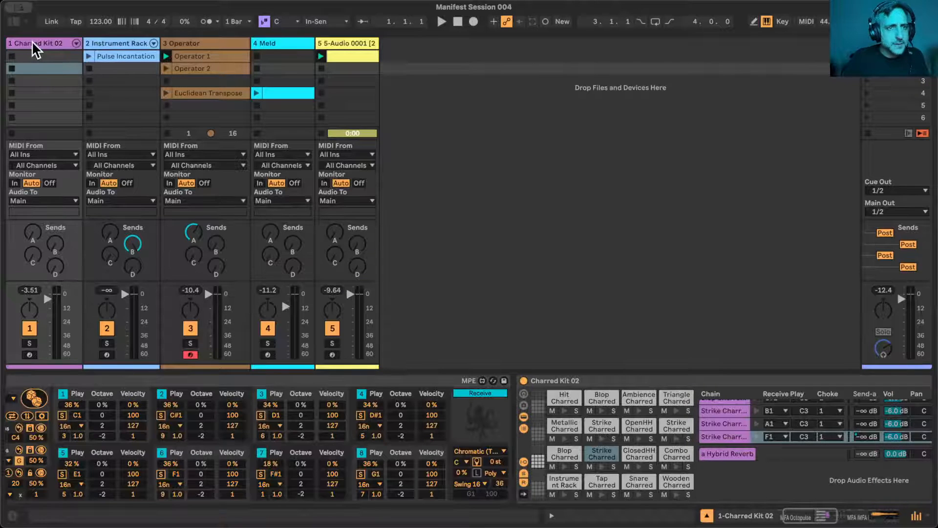
scroll(140, 501, "left", 3)
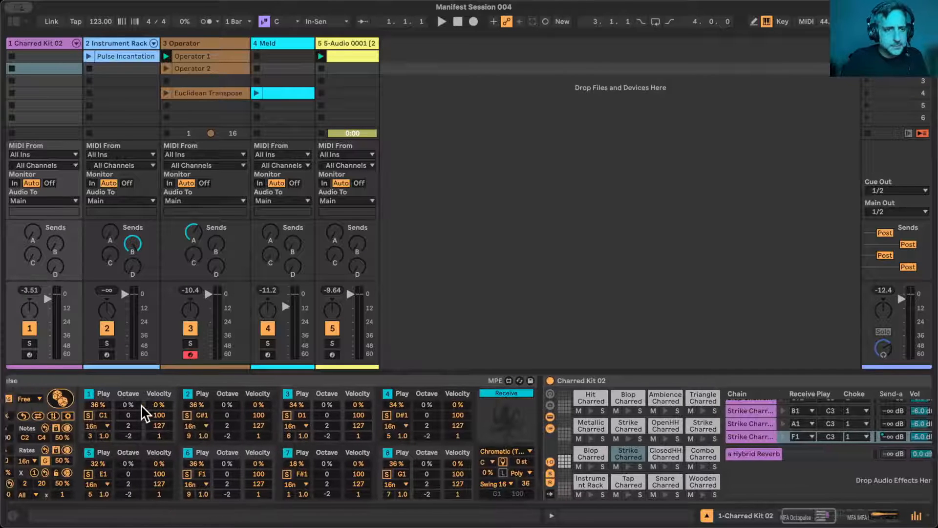
key("space")
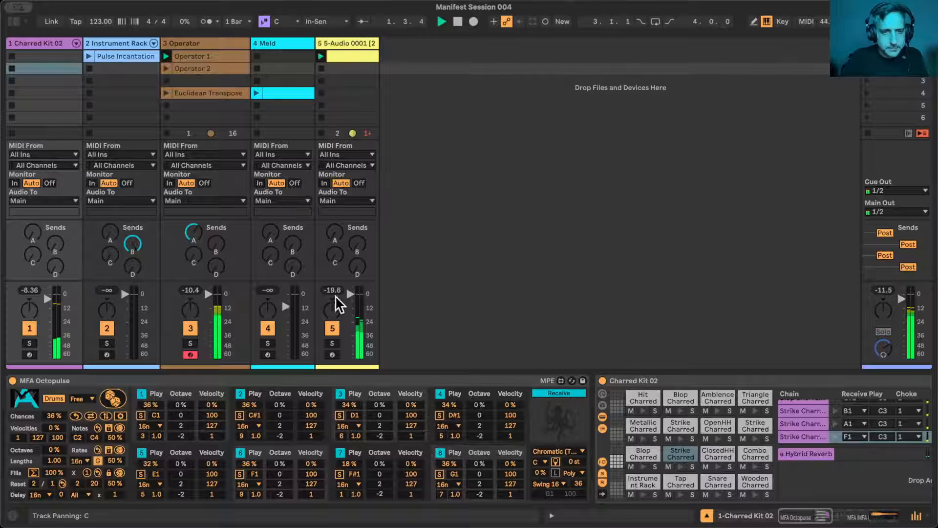
mouse_move(47, 417)
left_mouse_down()
mouse_move(47, 392)
mouse_move(48, 401)
left_mouse_up()
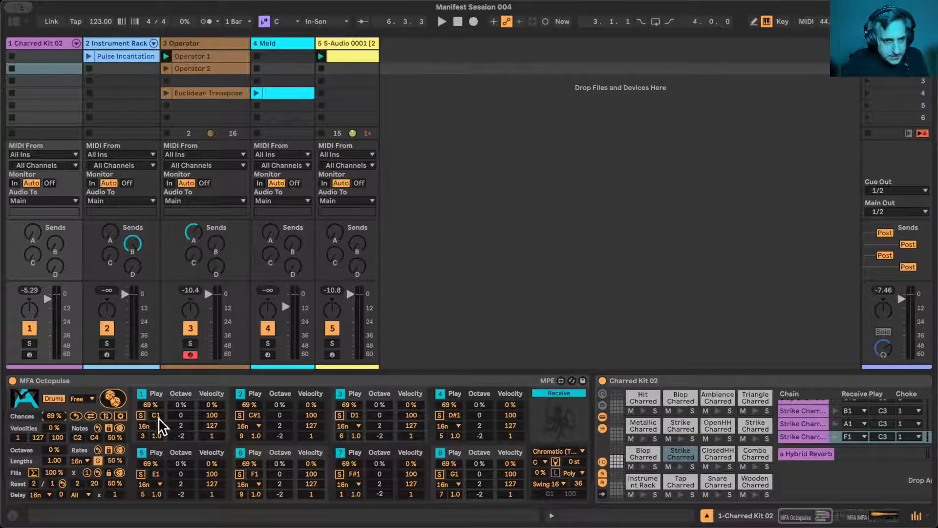
- Lock the Play parameter of Octopulse voice 1, return to its main page and lower the global Chances to 46%
left_click(121, 416)
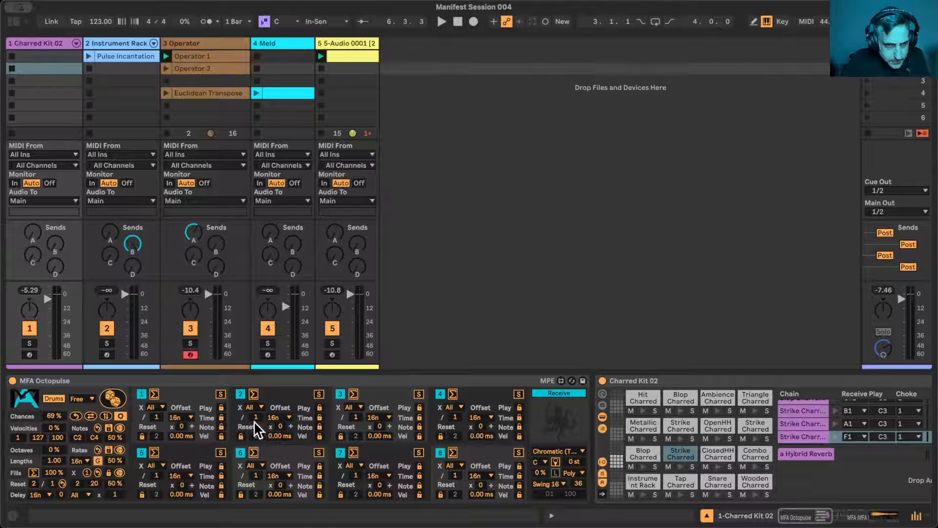
left_click(221, 408)
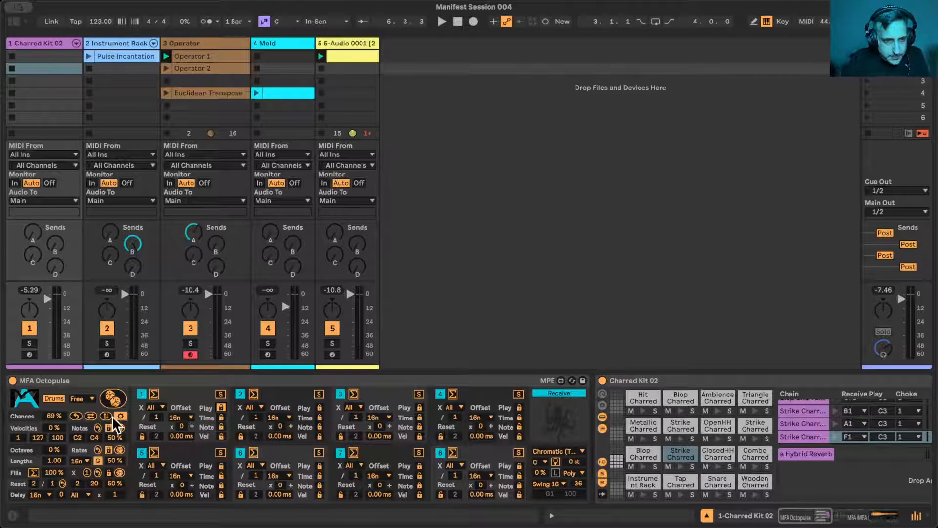
left_click(121, 416)
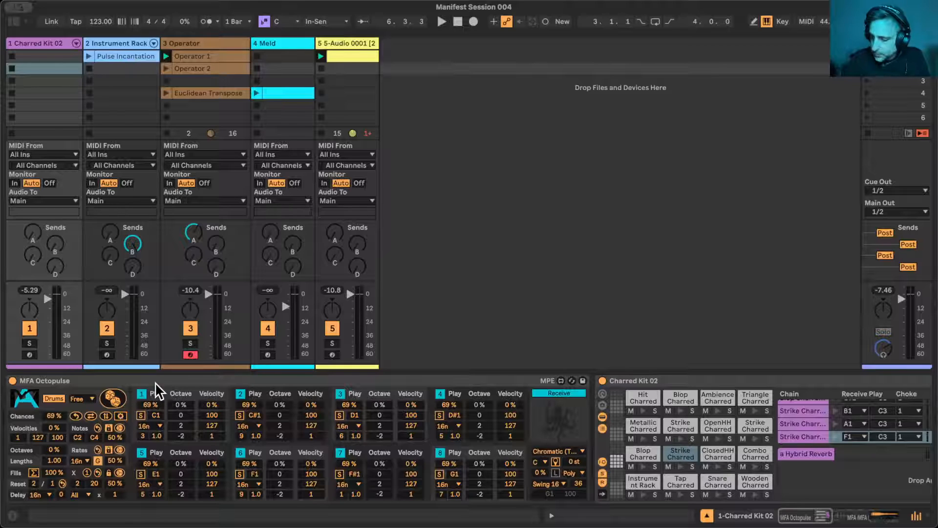
left_click_drag(53, 416, 53, 423)
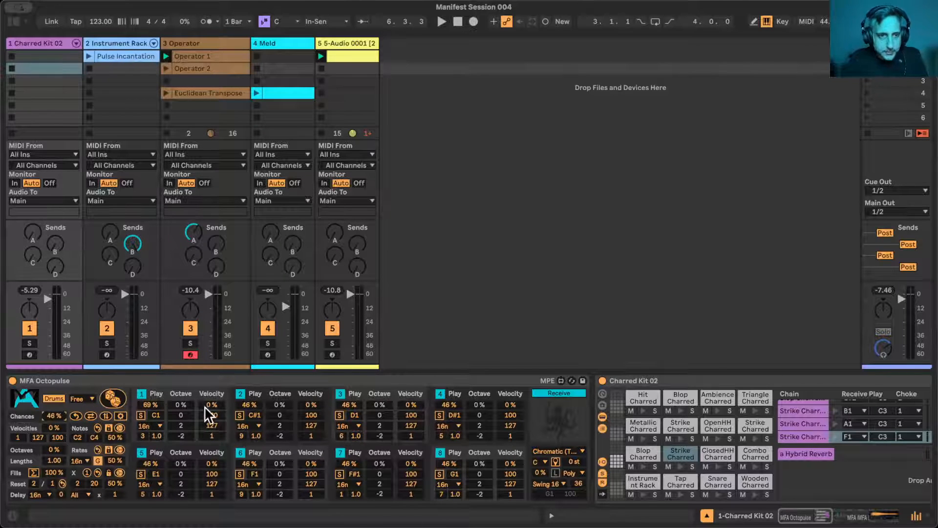
left_click(140, 406)
left_click(93, 379)
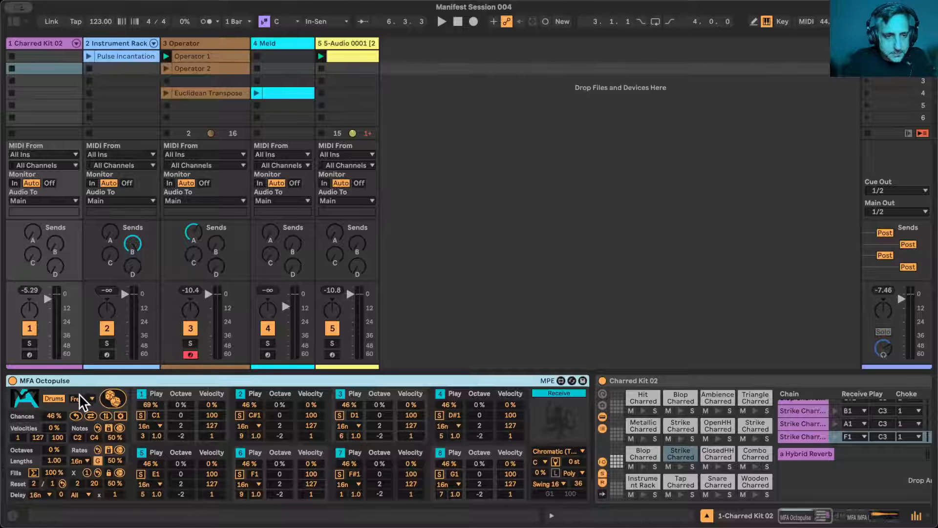
- Map the Octopulse Chances control to MIDI channel 1, CC 16, and bring Chances down to 33% with the controller
key("super+m")
left_click(49, 416)
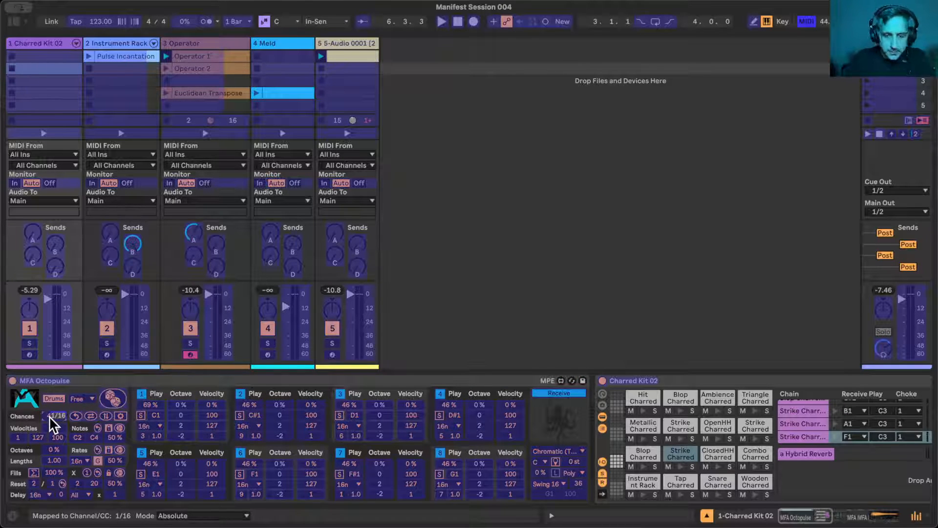
key("super+m")
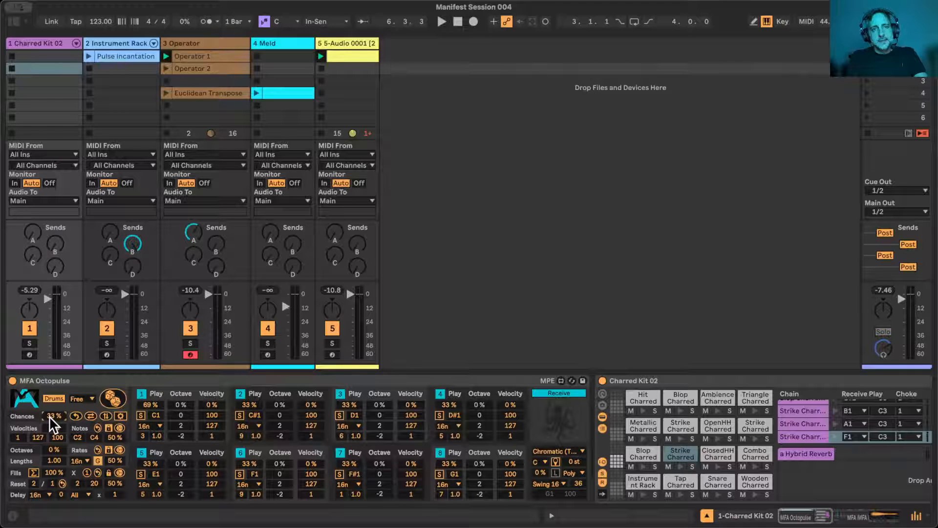
- Stop the Operator track's clips and set the global launch quantization to 4 Bars
left_click(167, 133)
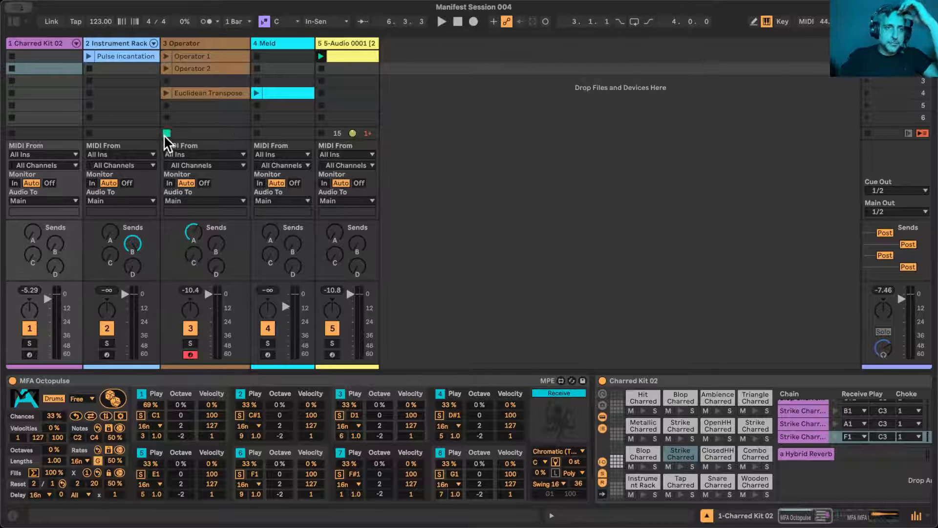
left_click(236, 21)
left_click(236, 57)
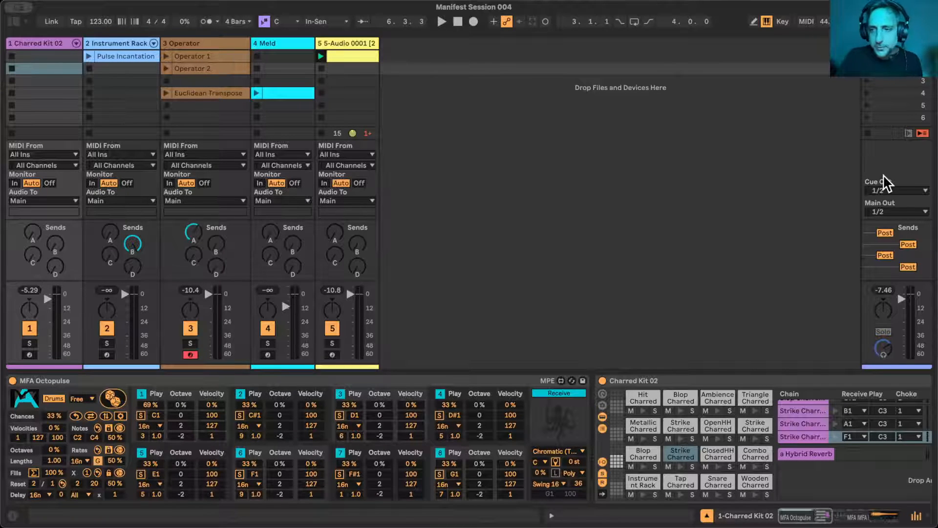
- Hide the mixer's In/Out section and reset the song position to the start
right_click(916, 516)
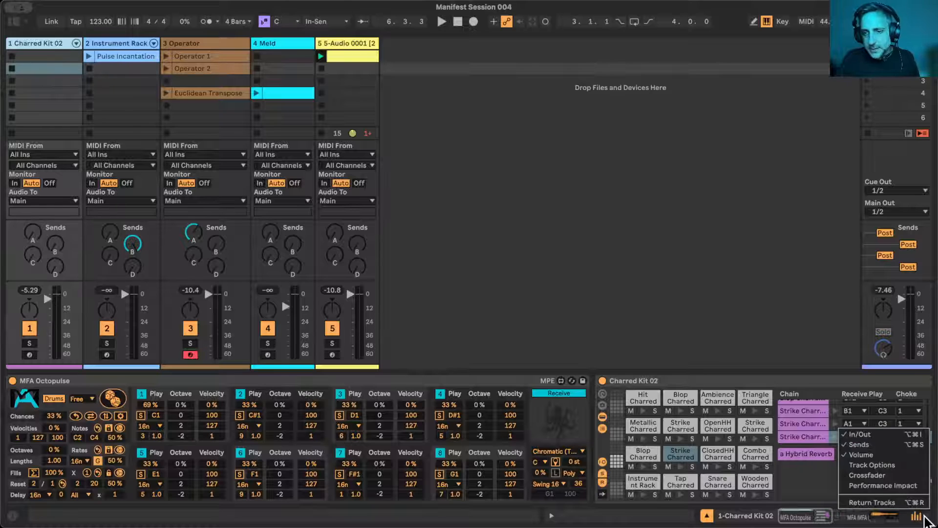
left_click(900, 434)
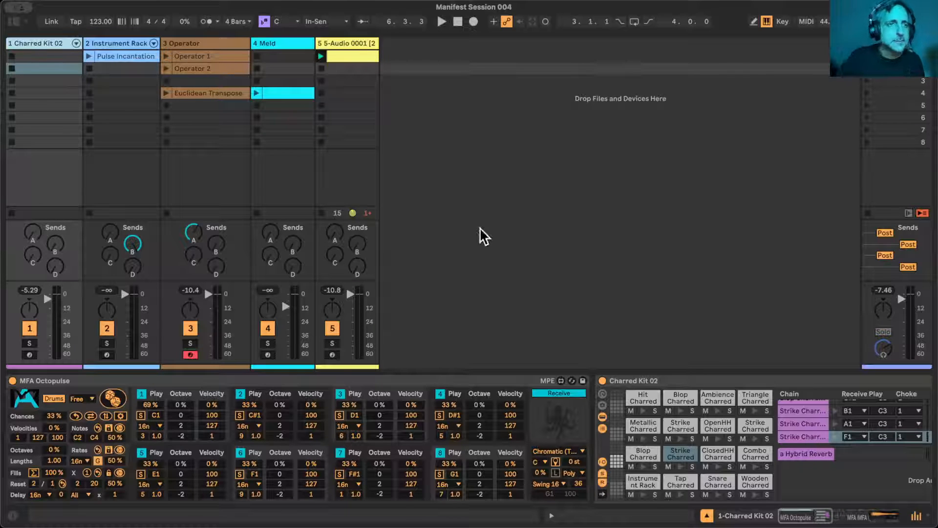
left_click(457, 22)
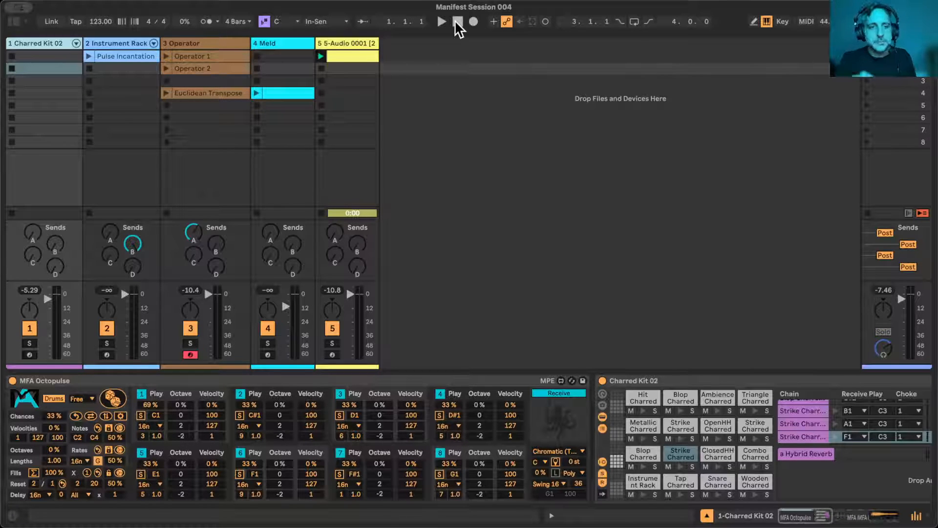
- Add a MIDI track after the voice sample track and delete its default Drift and MFA devices
left_click(350, 43)
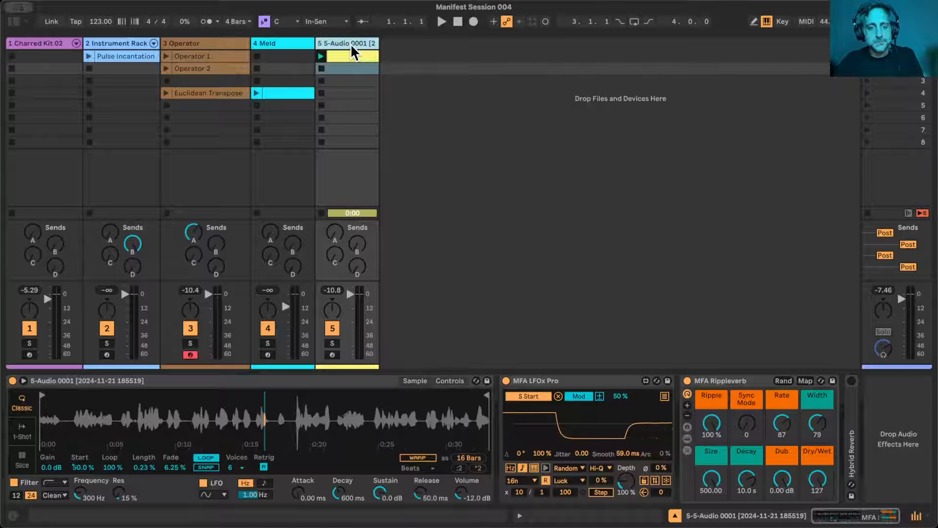
key("super+shift+t")
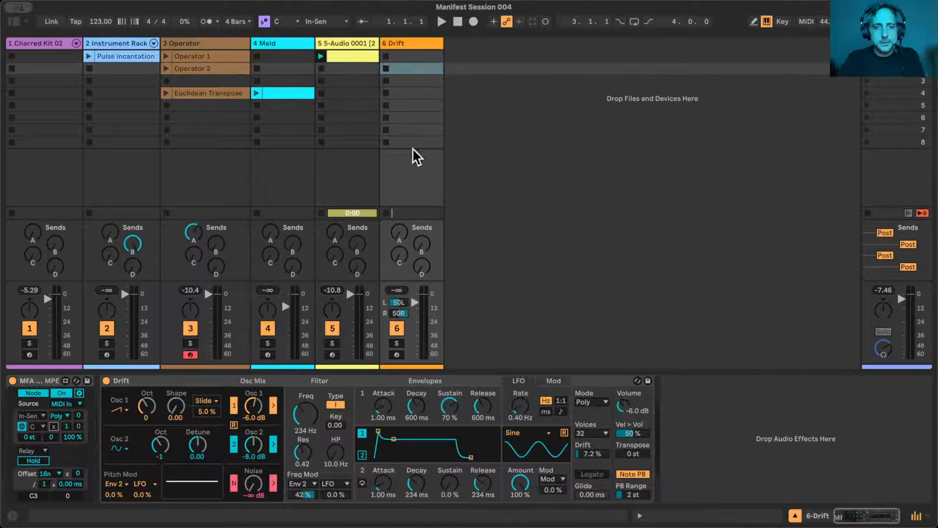
left_click(137, 379)
left_click(50, 377, "shift")
key("Delete")
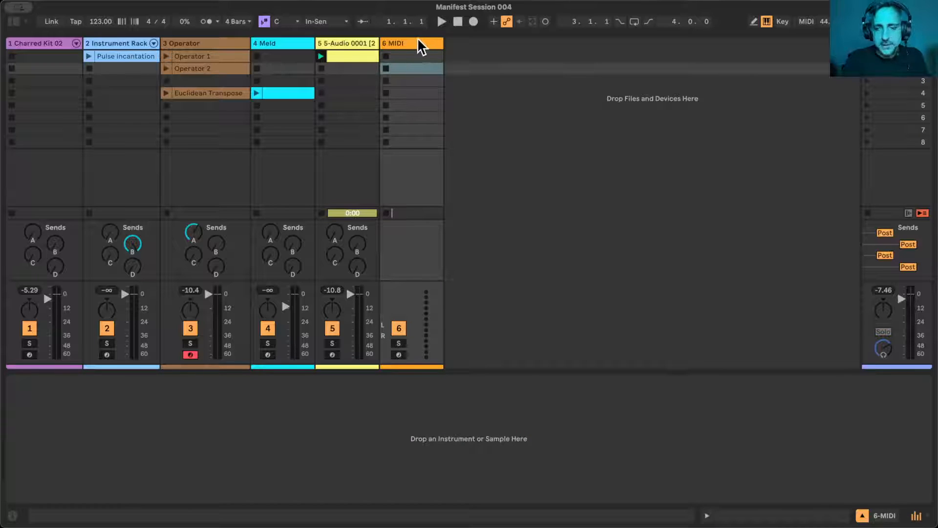
- Bring back the mixer's In/Out section, keeping the mixer and device view shown
left_click(862, 516)
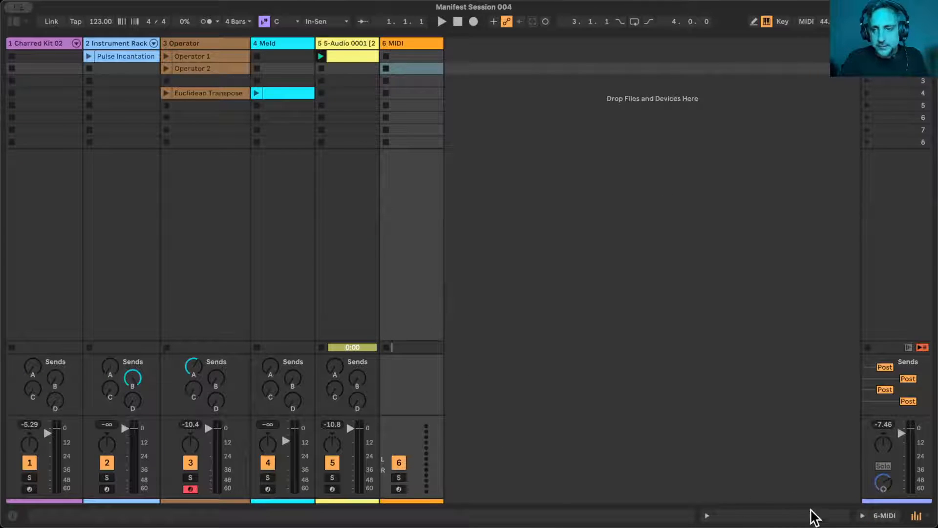
left_click(864, 517)
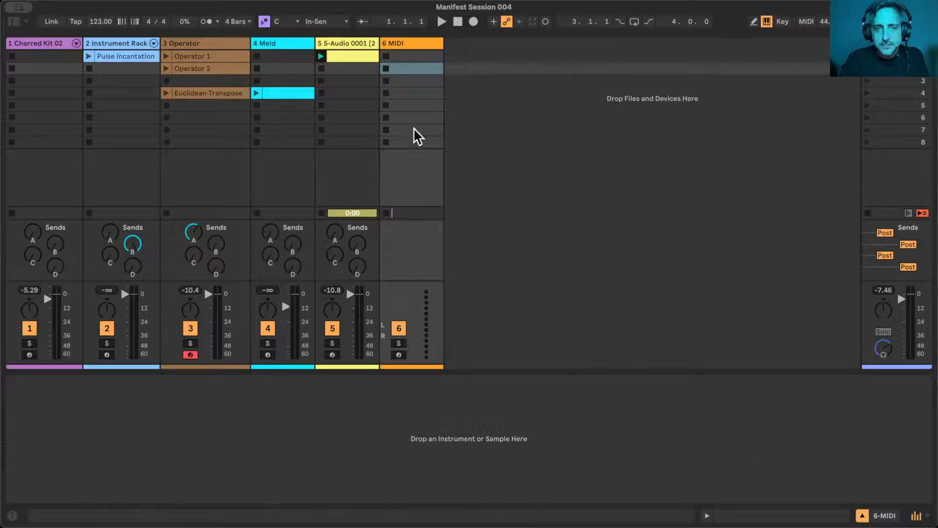
left_click(917, 515)
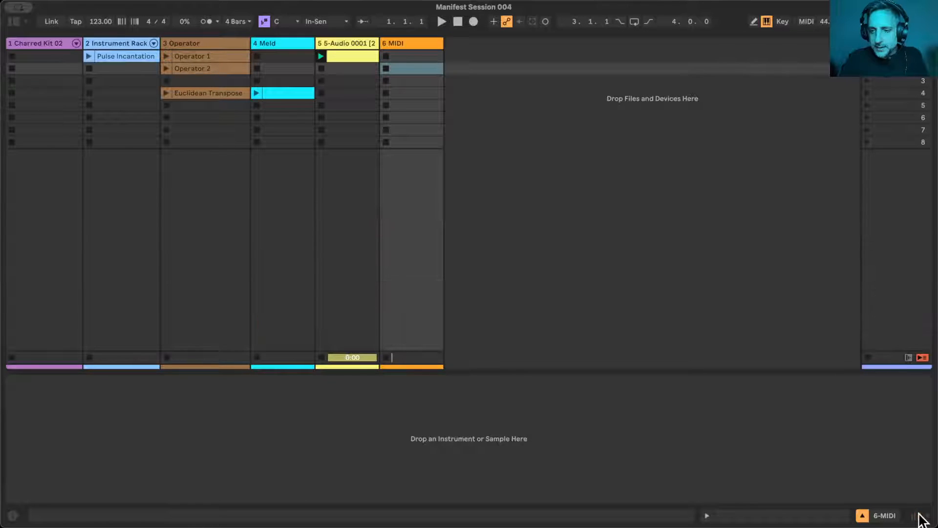
left_click(917, 516)
right_click(918, 515)
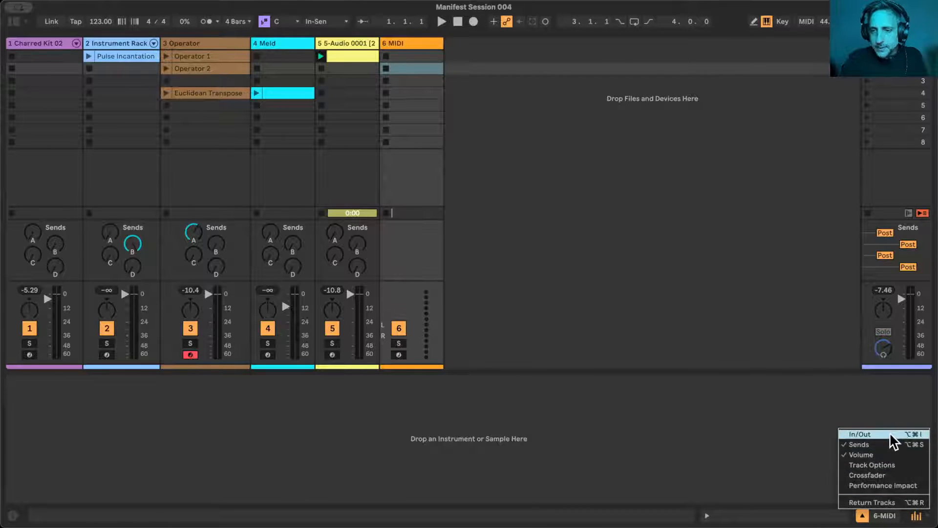
left_click(910, 432)
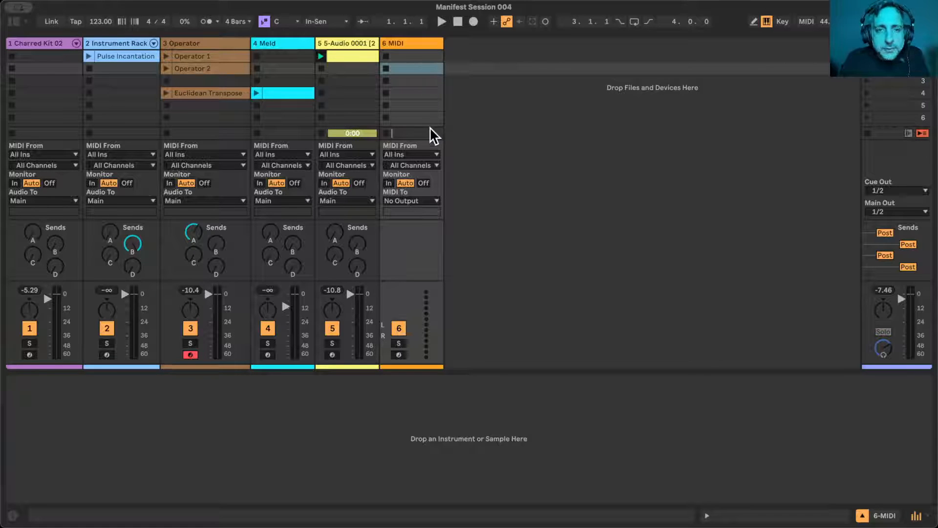
- Set the new MIDI track's monitoring to In and its MIDI input to 1-Charred Kit 02, Post FX
left_click(390, 184)
left_click(417, 155)
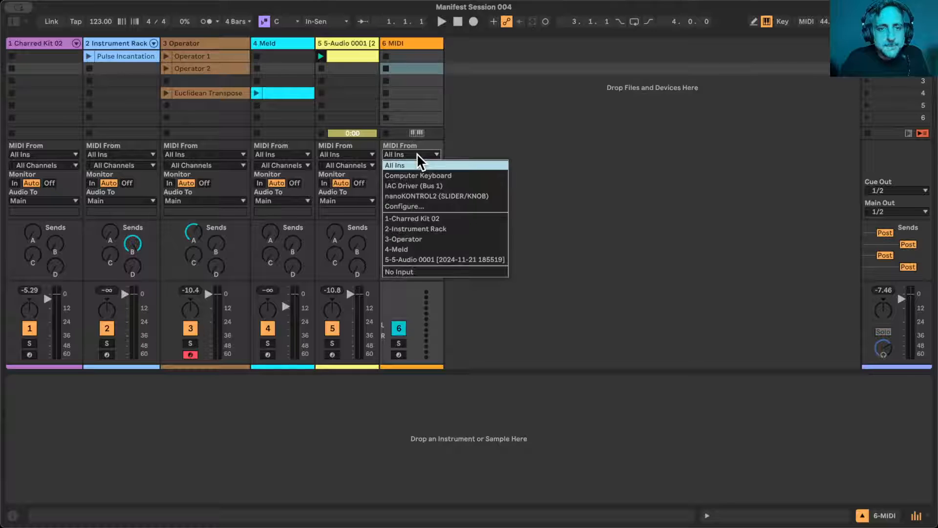
left_click(422, 218)
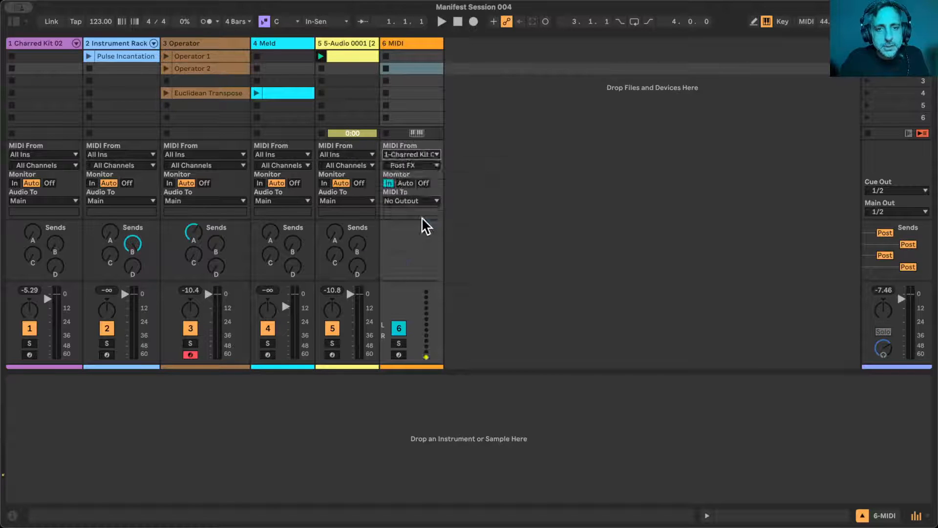
left_click(424, 165)
left_click(423, 164)
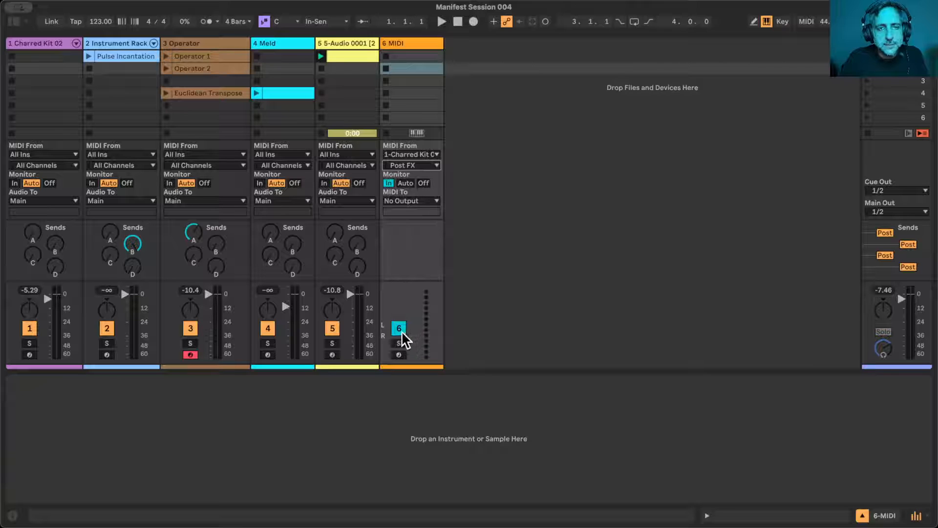
- Audition the drum MIDI feeding the new track, with Octopulse Chances at 0% and voice 1's Play chance at 55%
key("space")
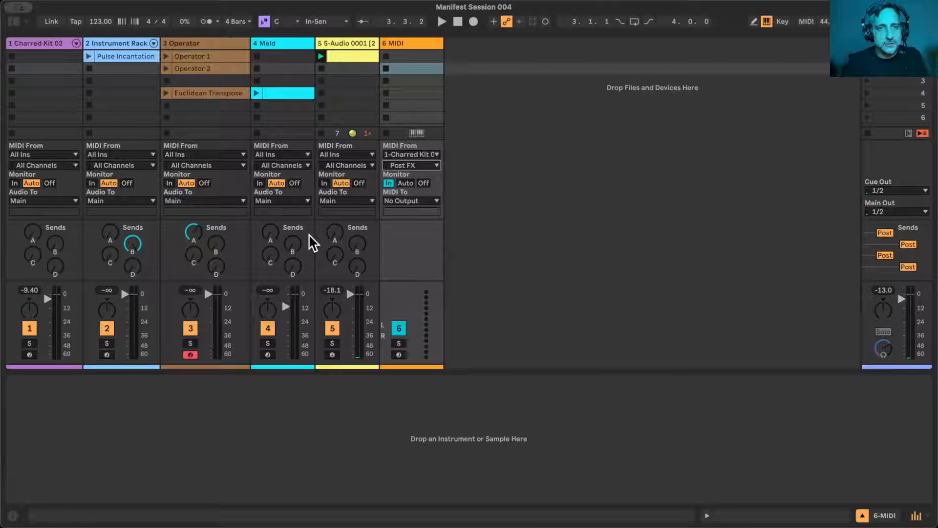
key("space")
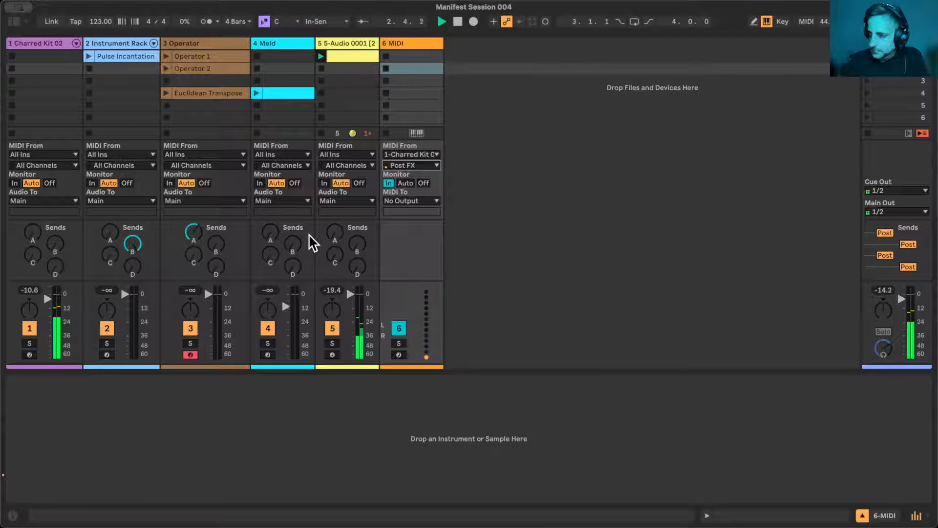
left_click(33, 44)
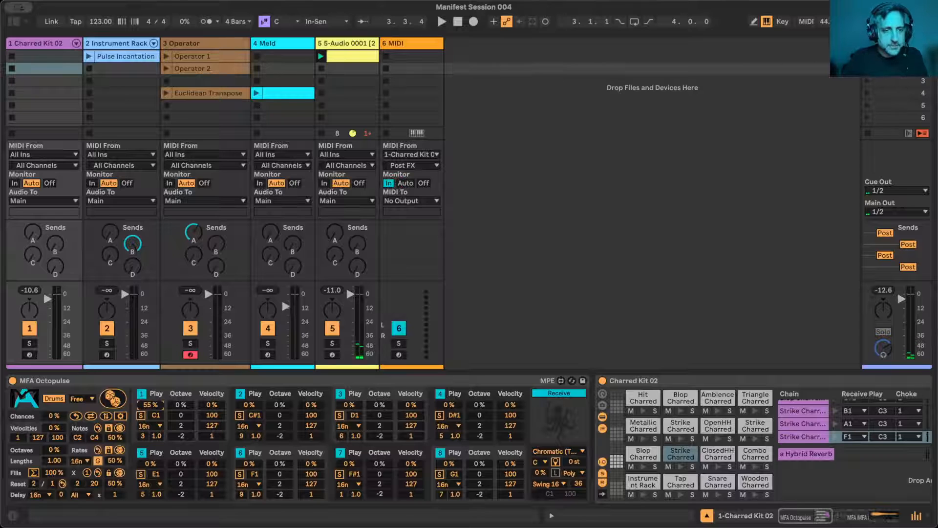
key("space")
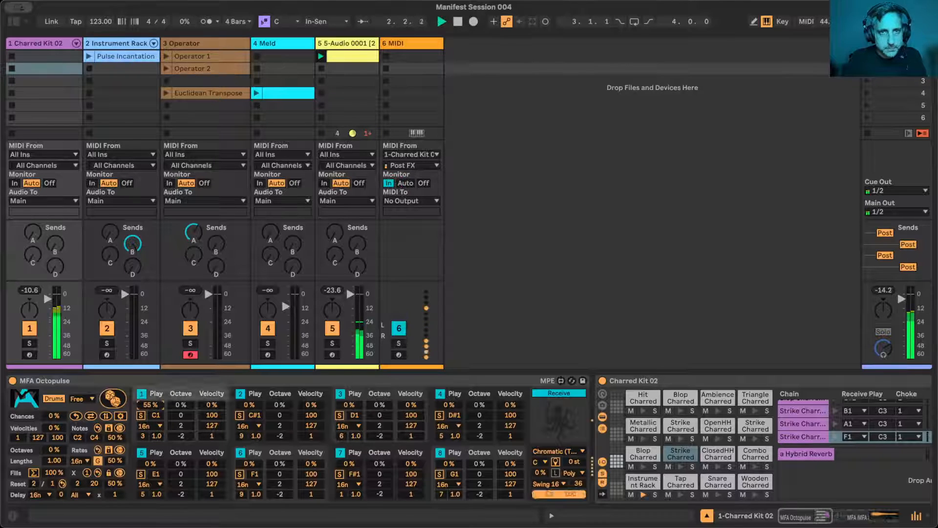
key("space")
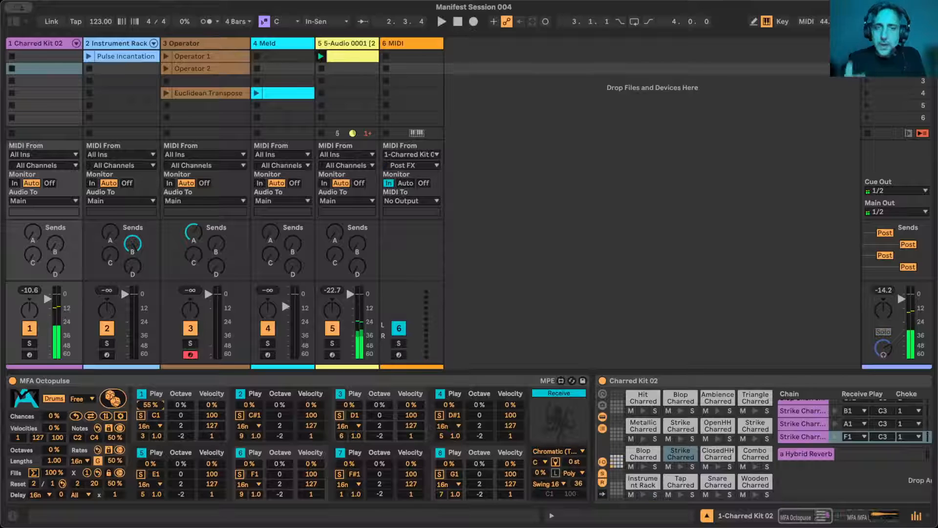
- Map the voice sample track's MFA Rippleverb Rate macro to MIDI controller 1/17 and play the session to audition it
left_click(344, 41)
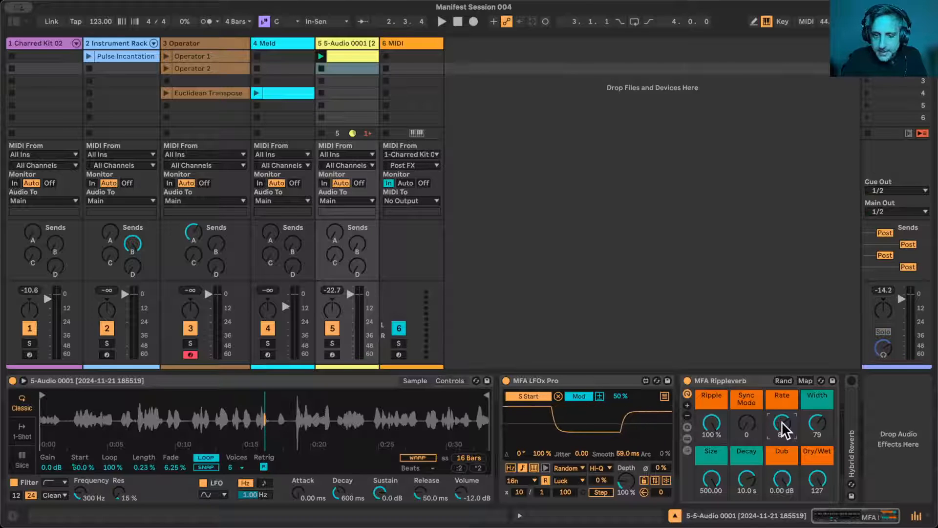
key("super+m")
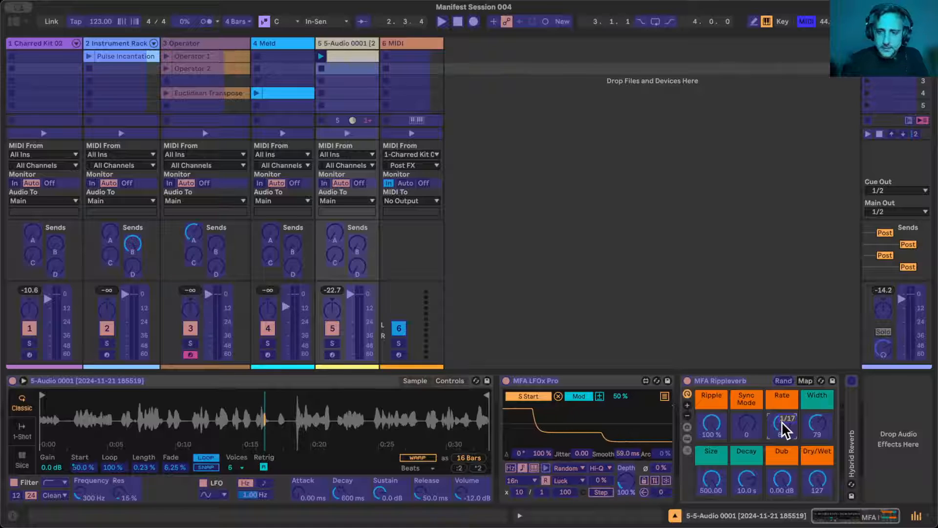
key("super+m")
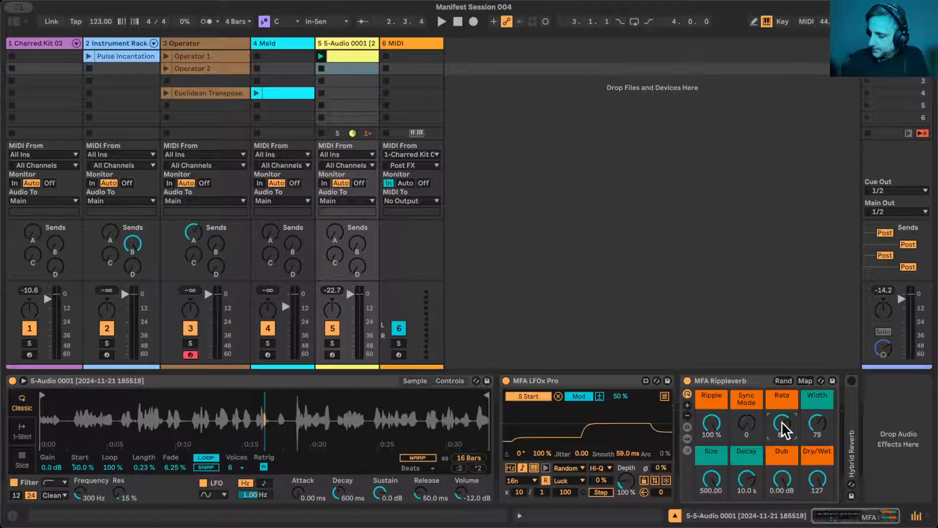
key("space")
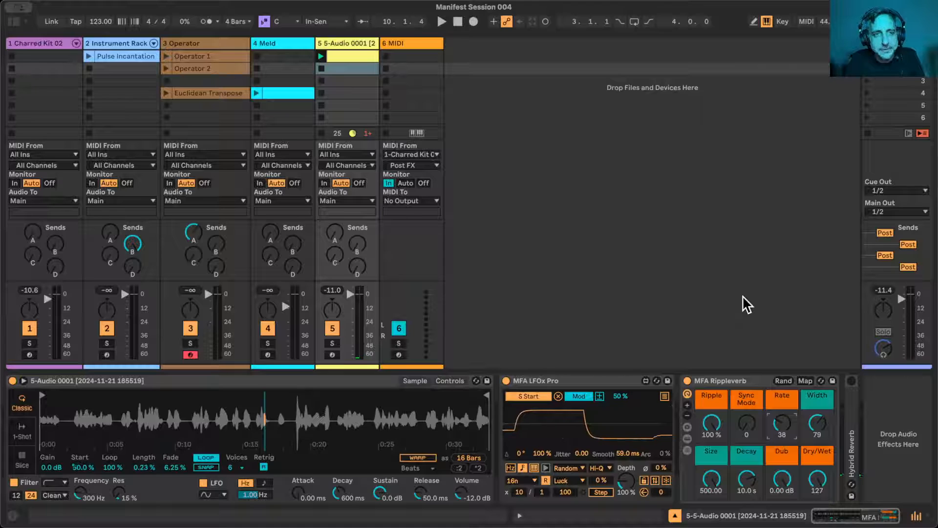
- Return the song position to the start, enable Arrangement recording and start the take by launching the voice sample clip
left_click(457, 22)
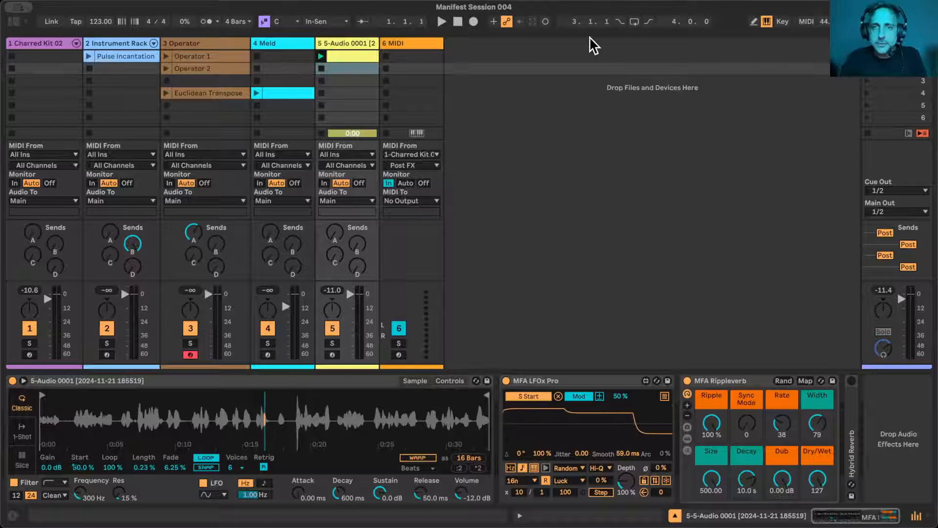
right_click(474, 21)
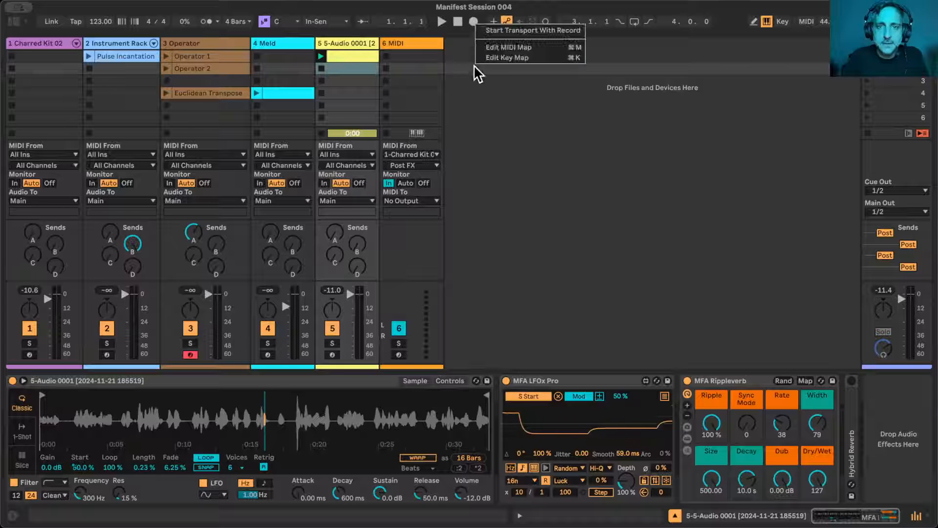
left_click(608, 148)
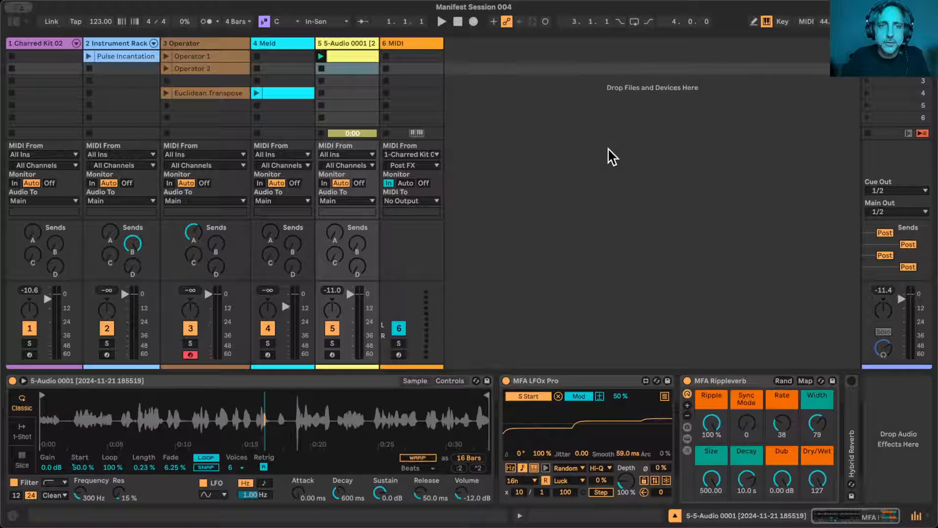
left_click(473, 22)
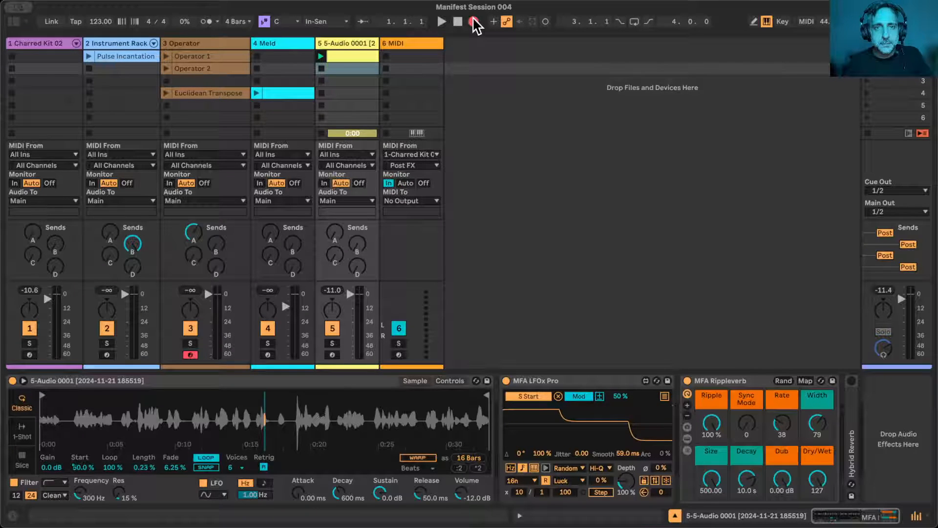
left_click(321, 57)
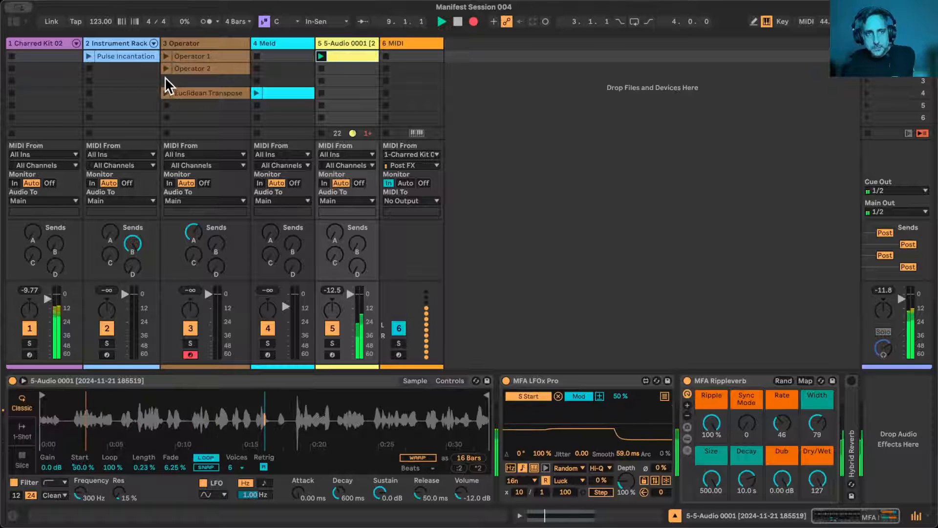
- Bring in the Operator 1 clip, switch to Operator 2 and add the Meld clip during the recording
scroll(130, 116, "down", 1)
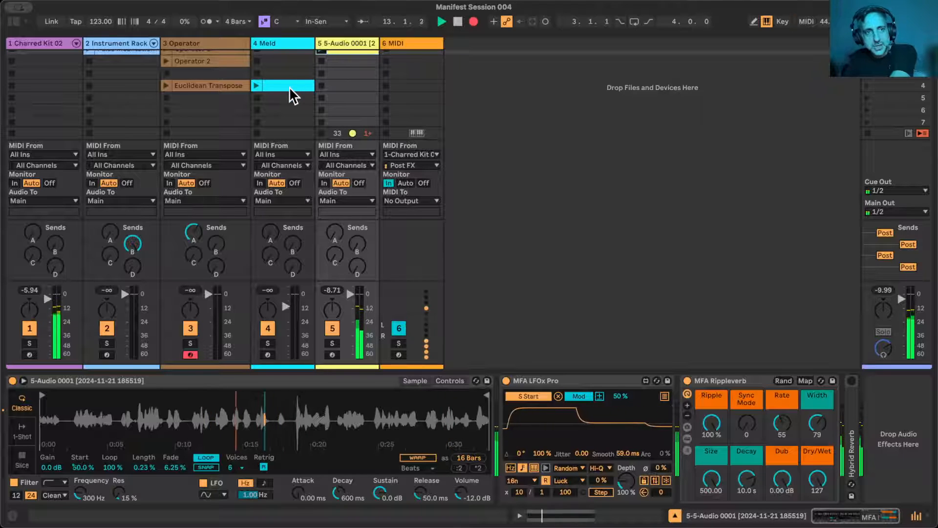
scroll(288, 86, "up", 1)
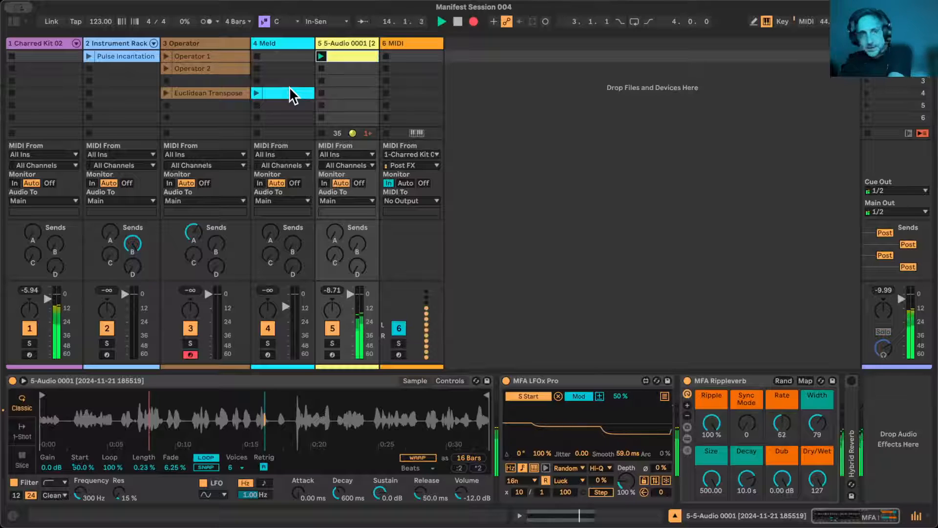
left_click(165, 56)
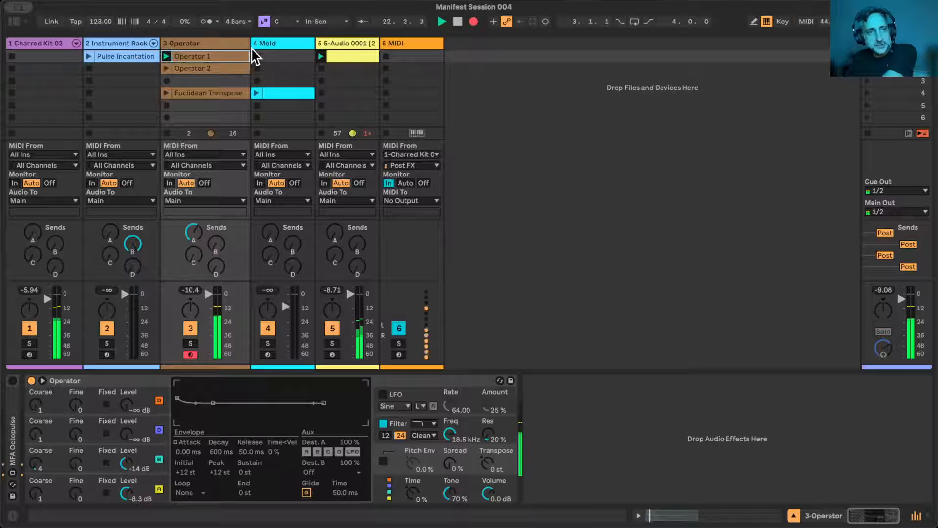
left_click(166, 68)
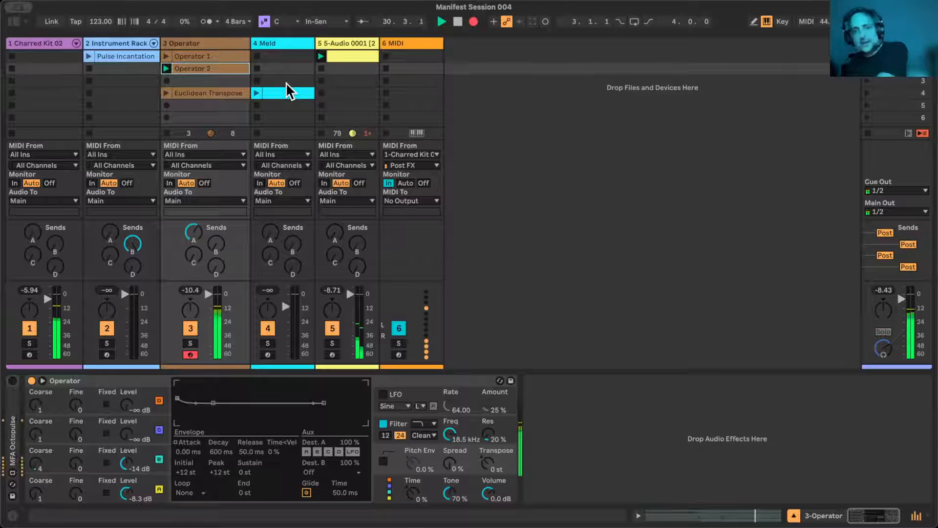
left_click(255, 91)
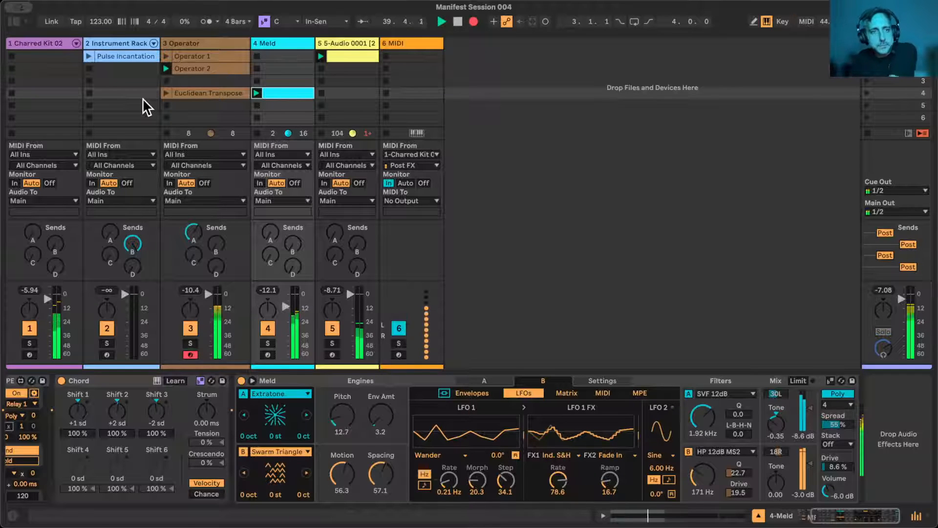
- Launch the Pulse Incantation clip on the Instrument Rack track, followed by scene 4, while recording continues
left_click(88, 55)
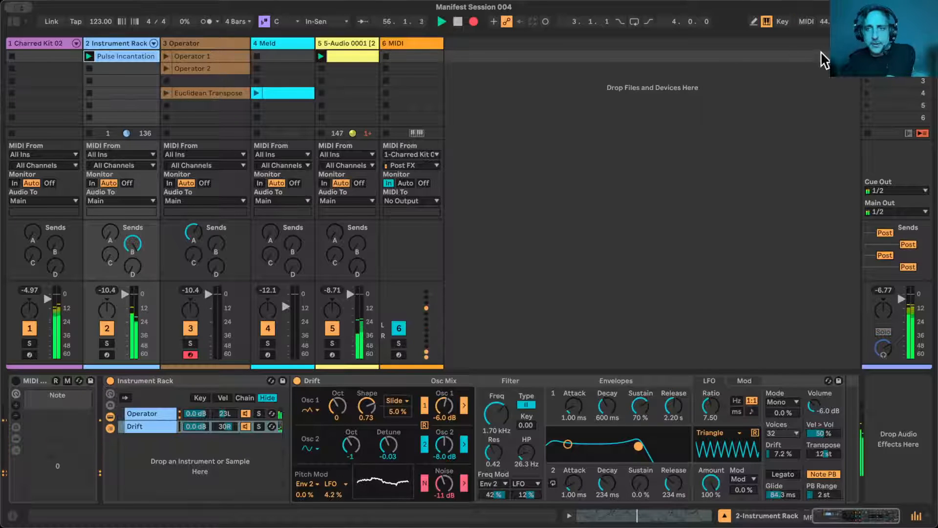
left_click(890, 93)
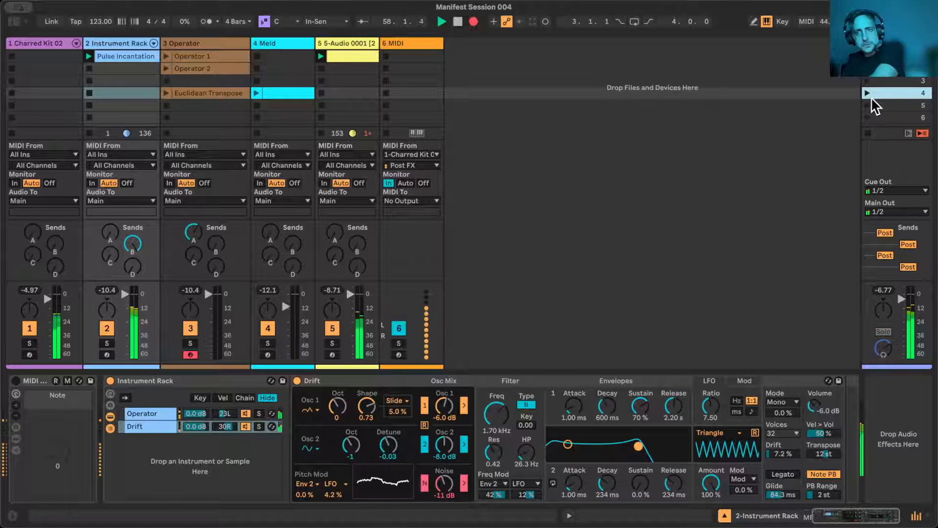
left_click(866, 93)
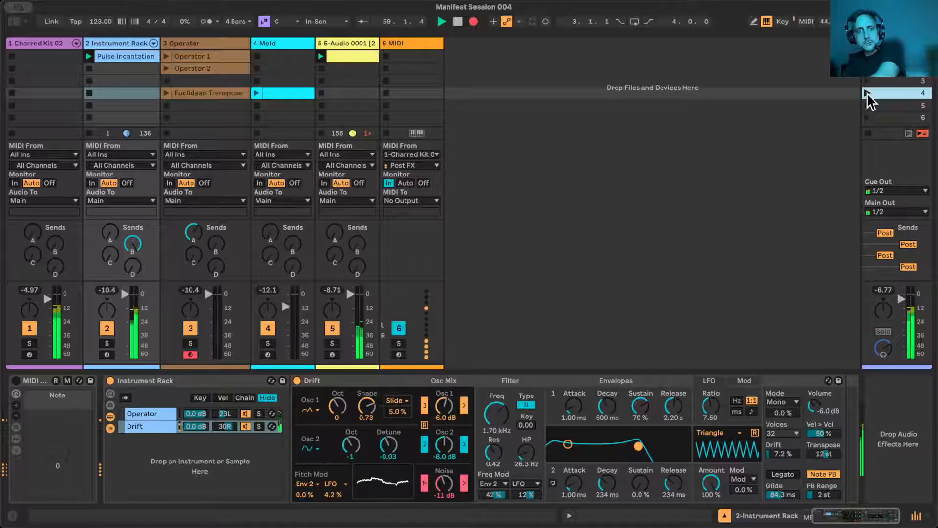
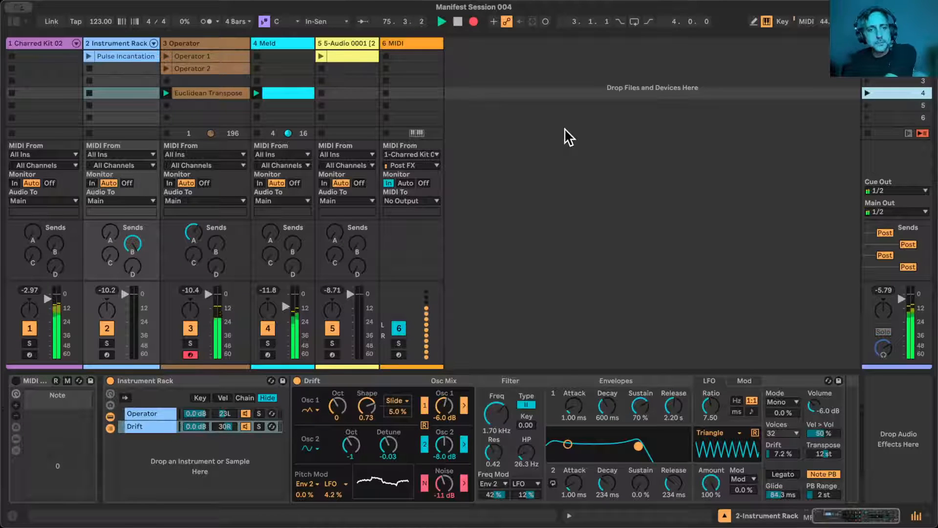
- Launch the audio clip on the 5-Audio 0001 track
left_click(321, 55)
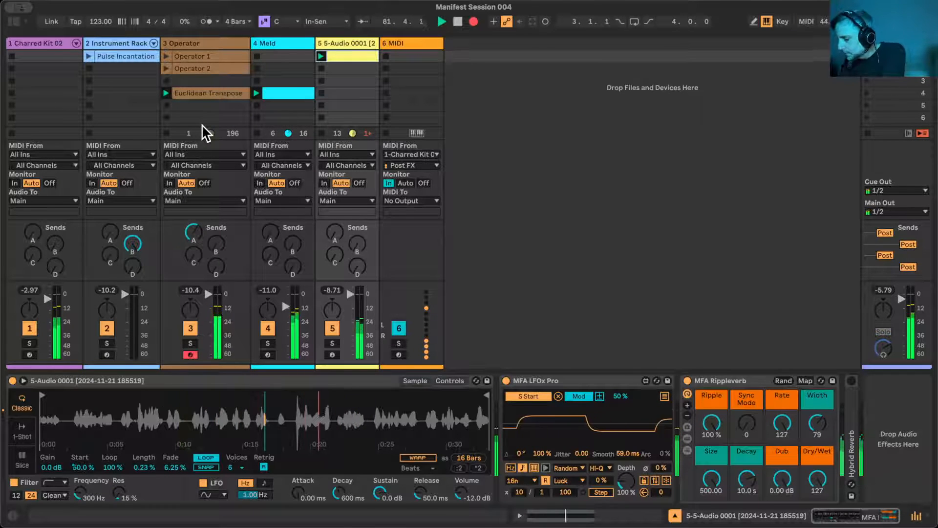
- In Meld's engine B modulation matrix, set LFO 1 on Osc Macro 1 to 4.7 and LFO 1 FX on Osc Macro 2 to 12
left_click(290, 45)
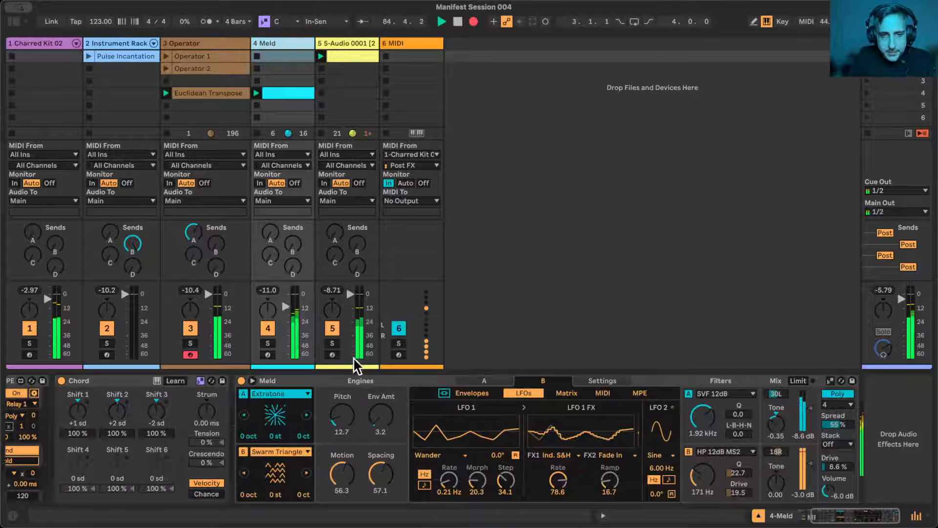
left_click(252, 381)
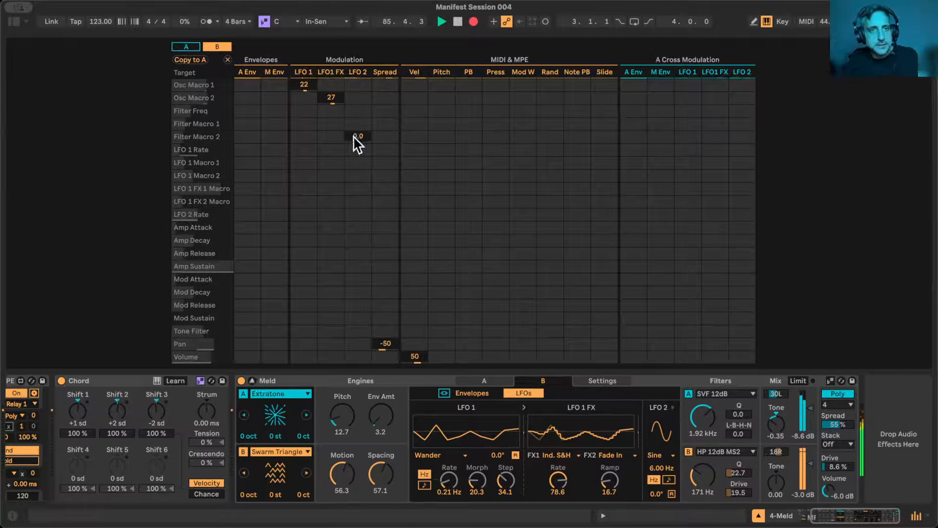
left_click(332, 98)
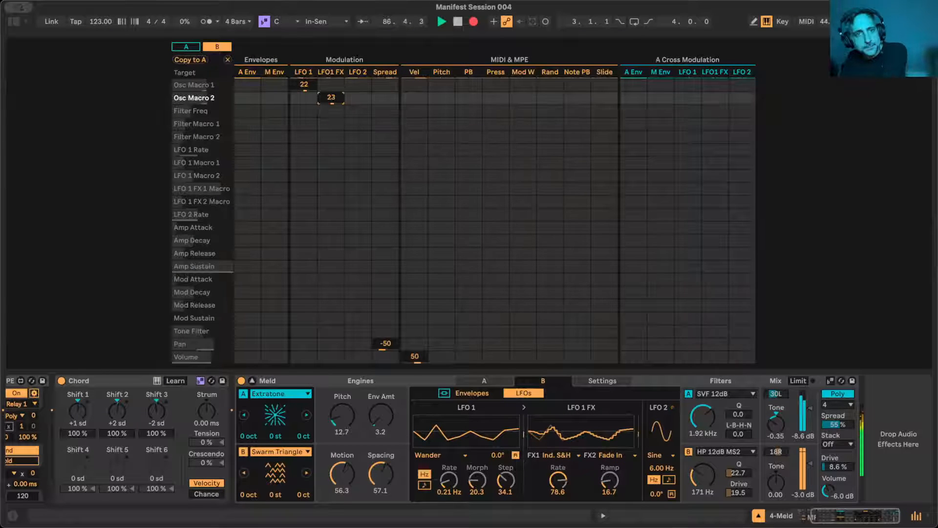
left_click(304, 84)
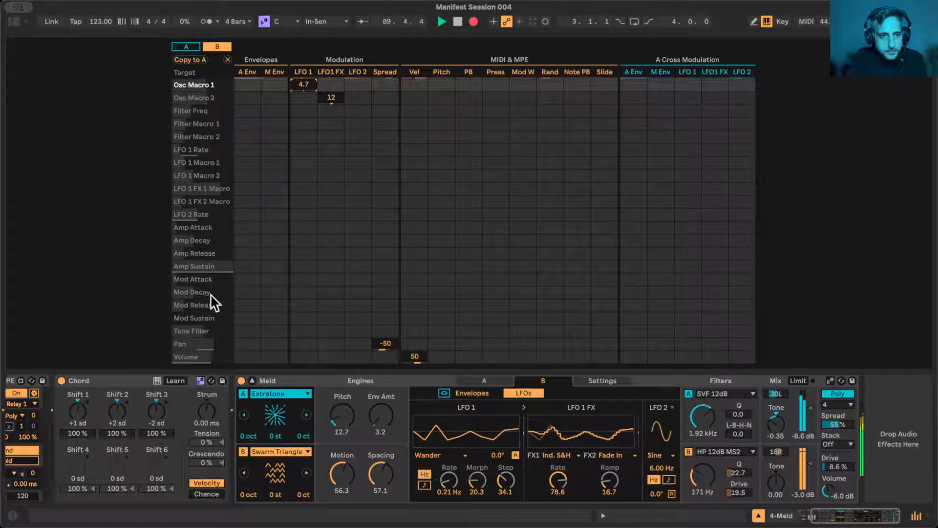
left_click(252, 379)
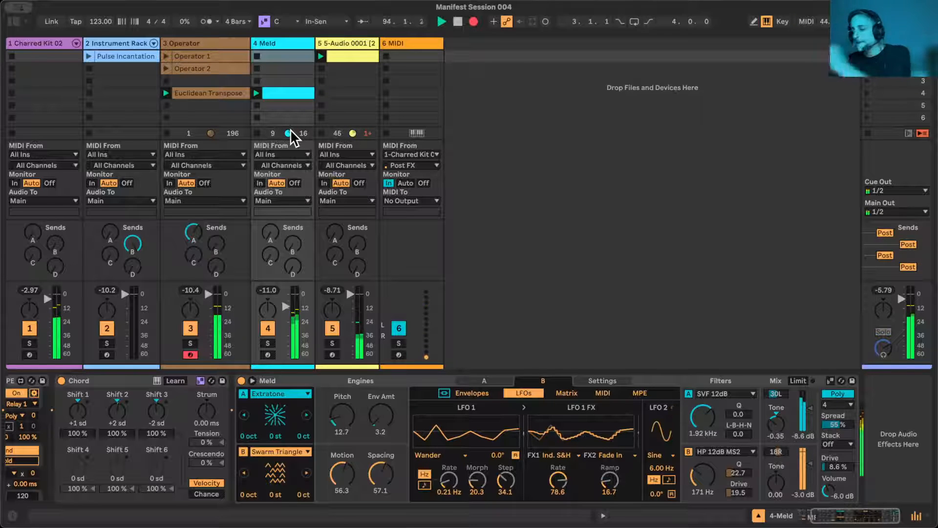
- Stop the clip playing on the Meld track and end the session's playback
left_click(257, 132)
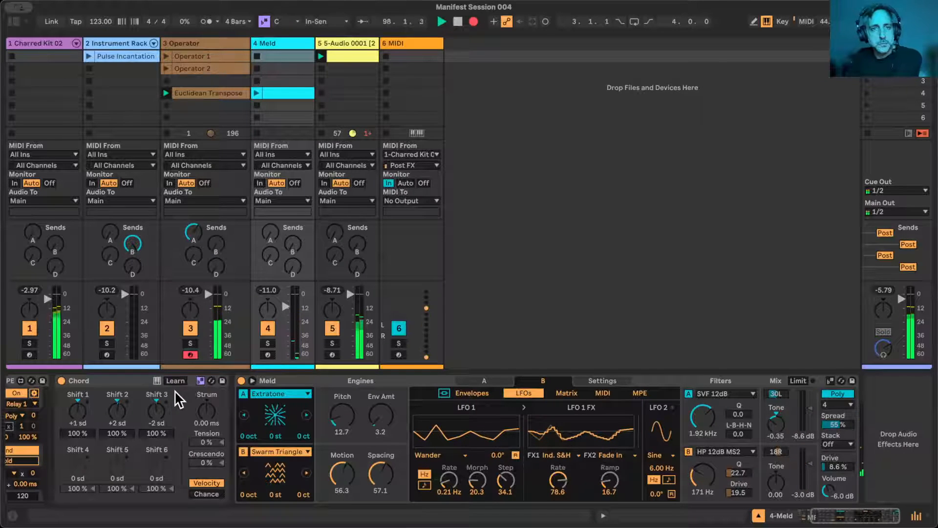
scroll(347, 326, "down", 1)
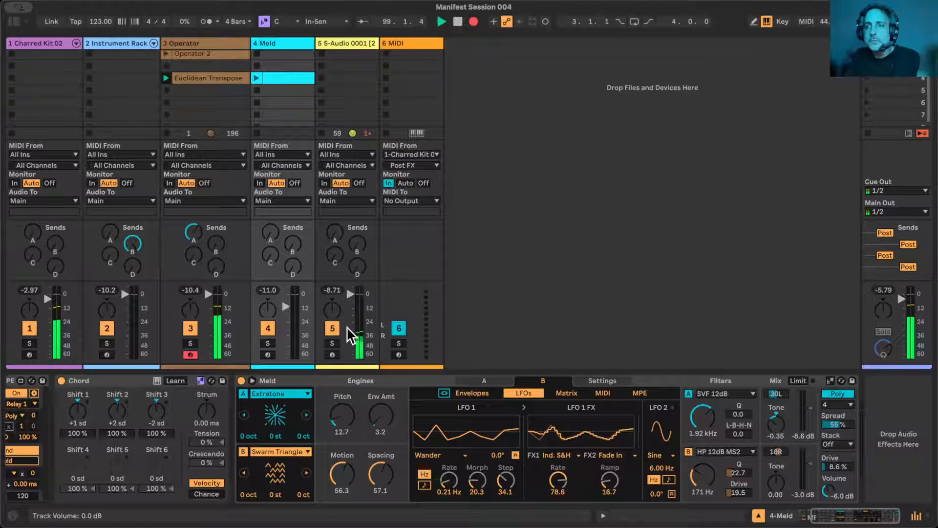
scroll(347, 326, "up", 1)
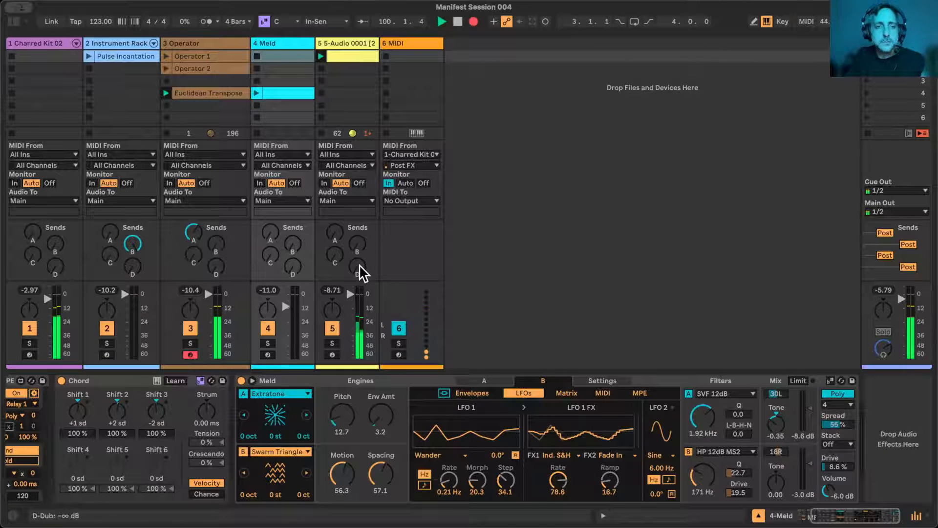
scroll(257, 436, "left", 3)
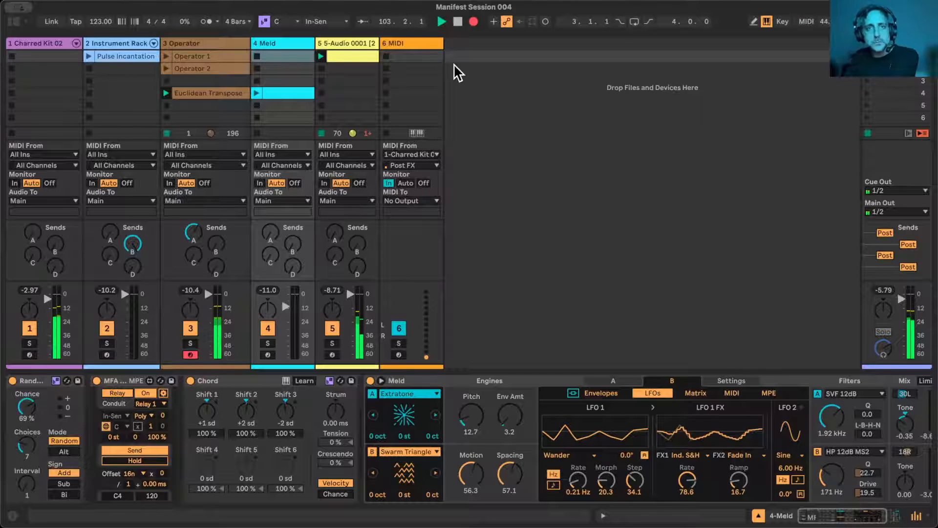
left_click(458, 23)
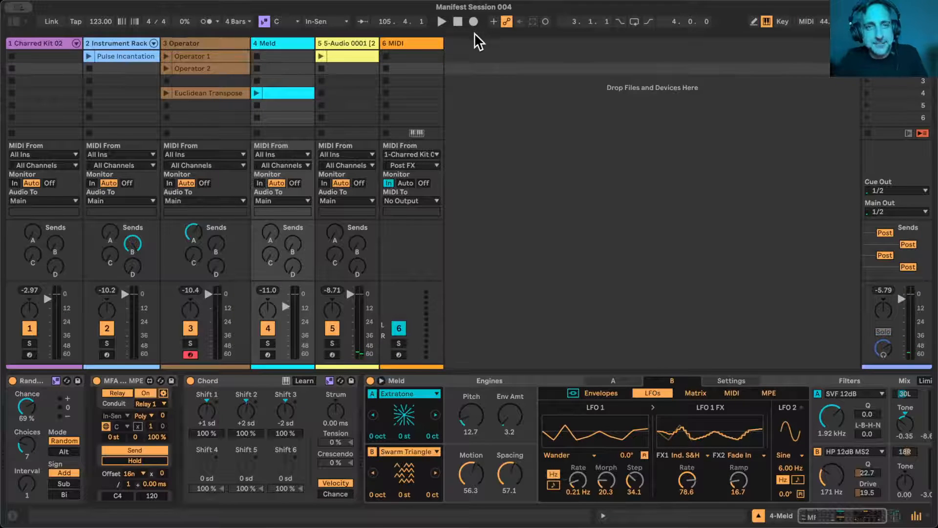
- Open the Arrangement view with the whole recorded take in sight and return all tracks to arrangement playback
key("Tab")
left_click_drag(435, 62, 284, 62)
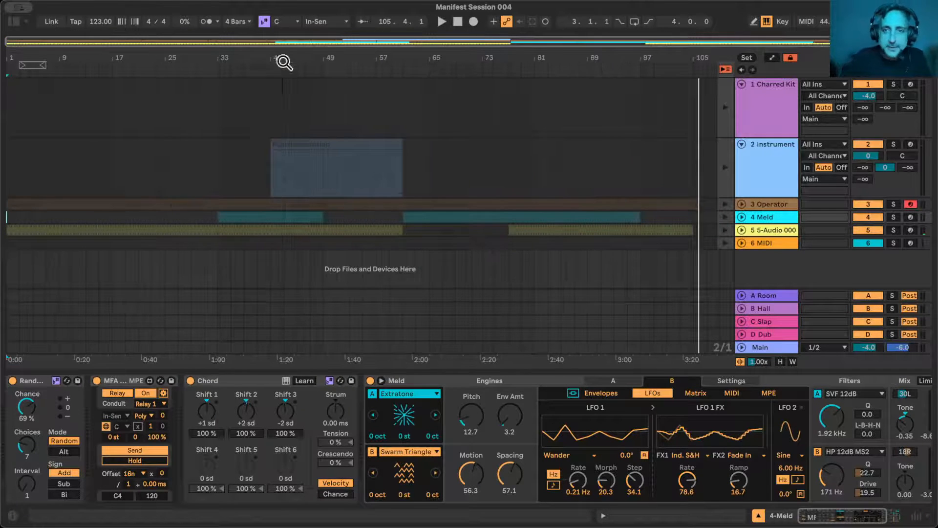
left_click(725, 69)
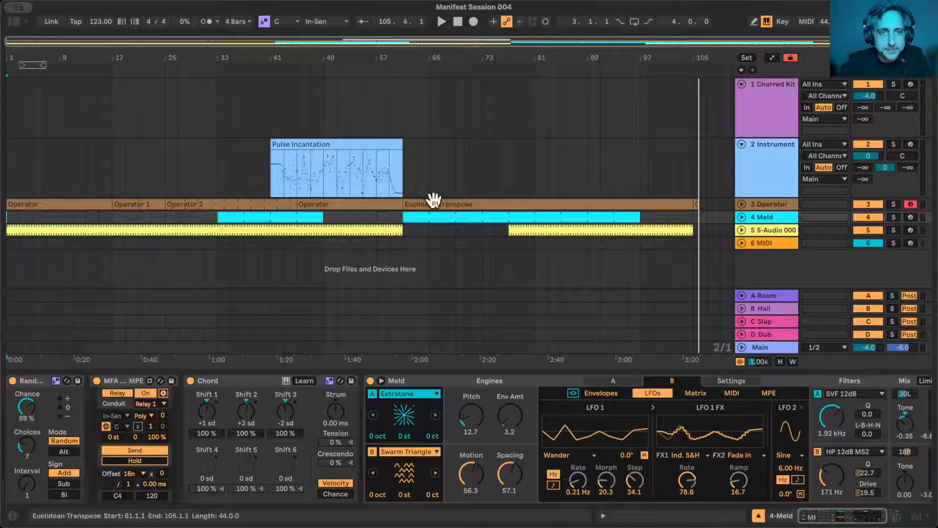
- Trim the start of the Pulse Incantation clip on the Instrument Rack track to bar 43
left_click(272, 58)
left_click_drag(271, 57, 272, 59)
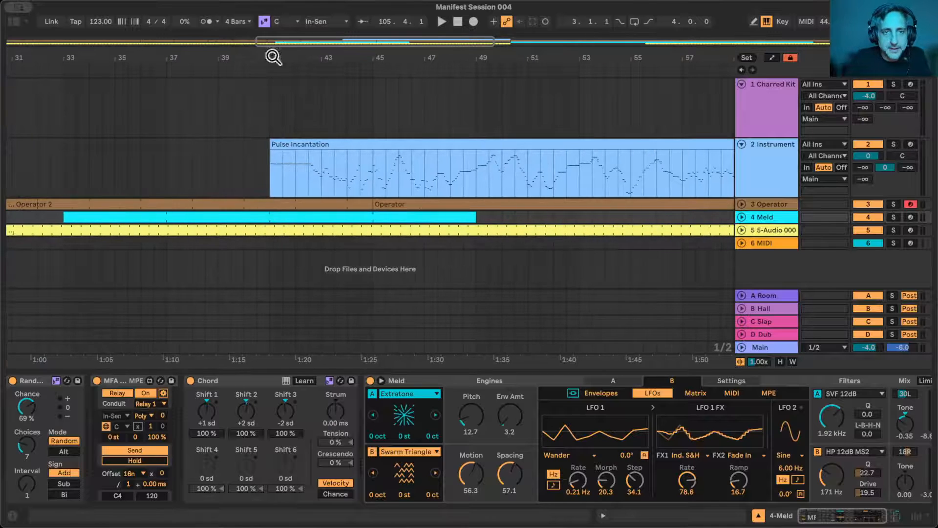
left_click_drag(274, 143, 311, 138)
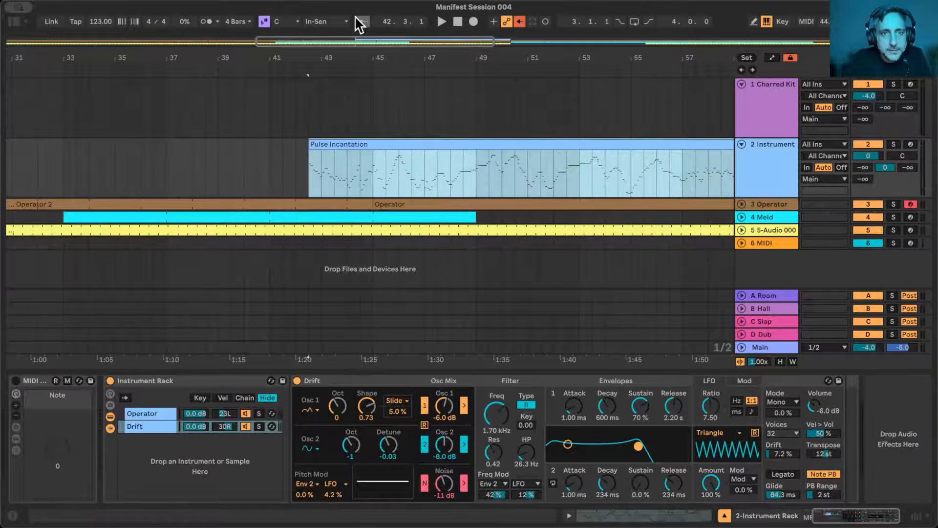
left_click_drag(348, 52, 321, 93)
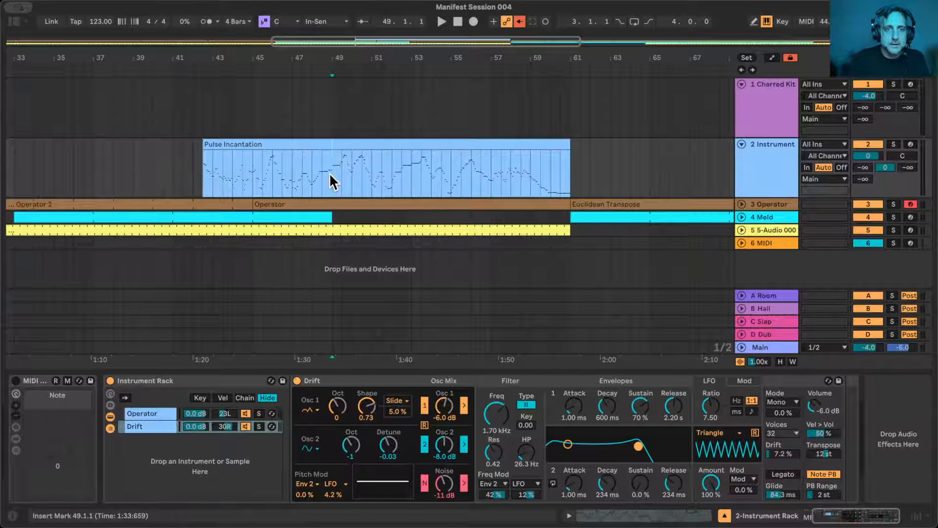
mouse_move(320, 67)
left_mouse_down()
mouse_move(371, 83)
mouse_move(377, 60)
left_mouse_up()
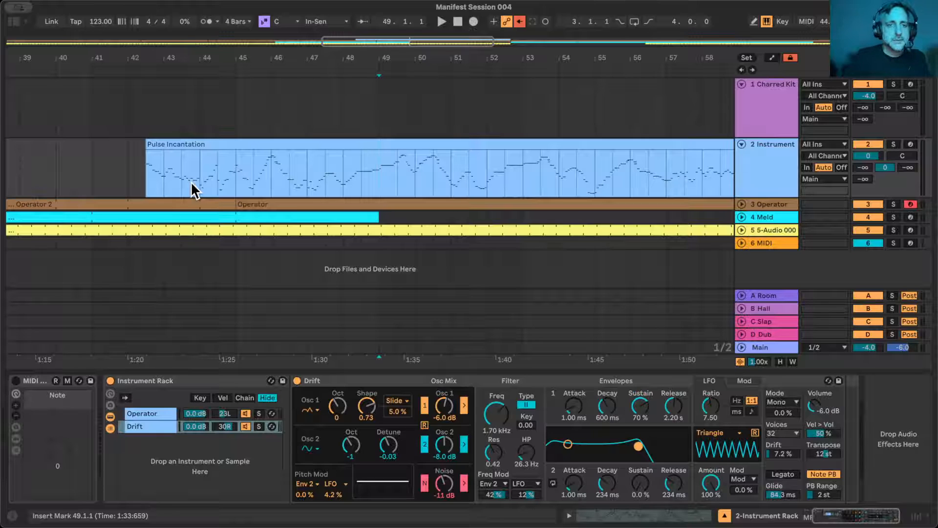
left_click_drag(353, 58, 354, 17)
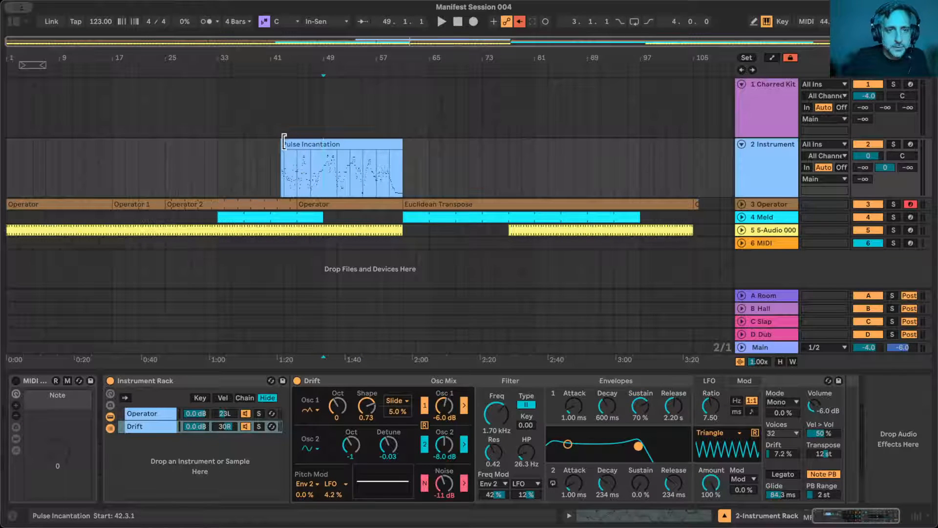
left_click_drag(284, 142, 286, 142)
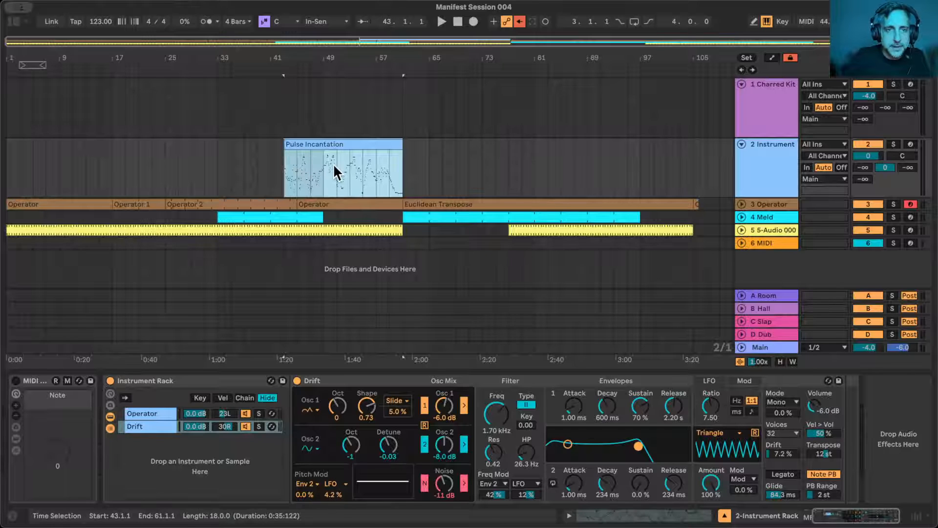
mouse_move(329, 57)
left_mouse_down()
mouse_move(329, 78)
mouse_move(326, 55)
left_mouse_up()
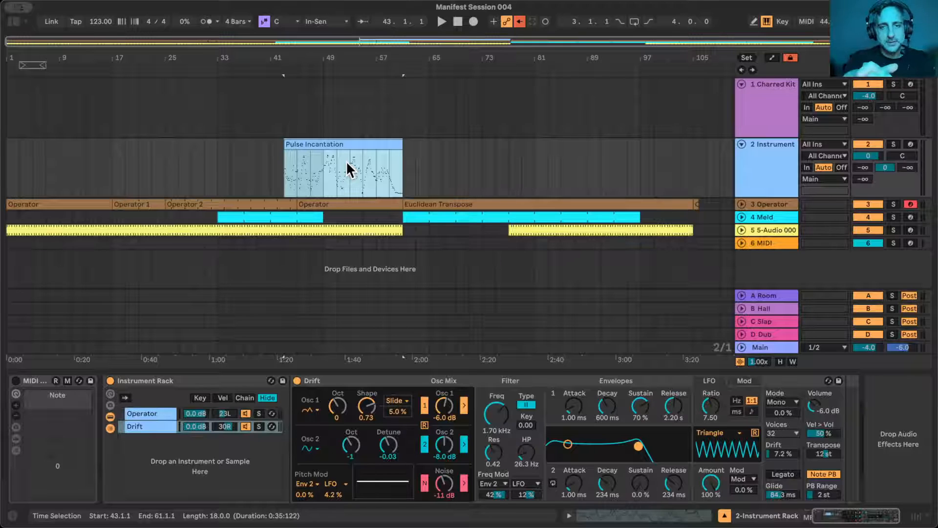
- Unfold the 3 Operator track and delete its empty Operator clip spanning bars 1 to 17
double_click(54, 202)
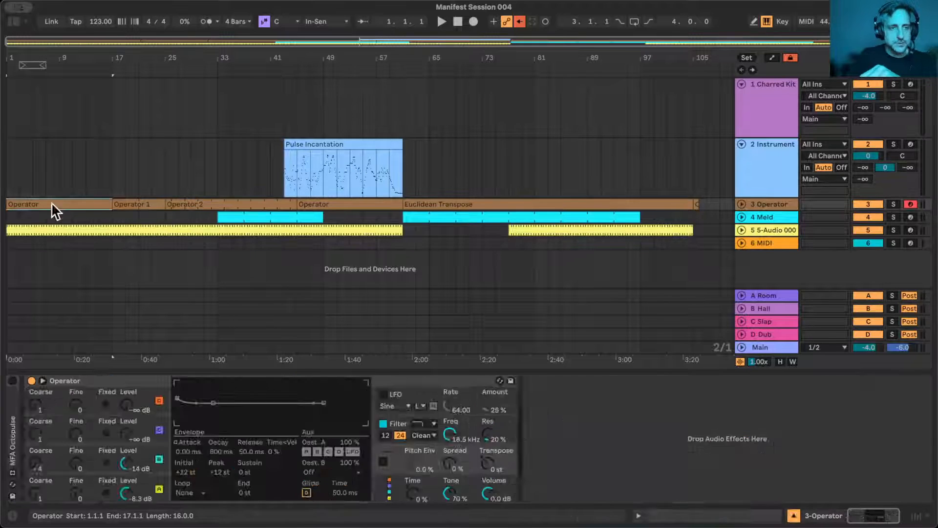
left_click(741, 199)
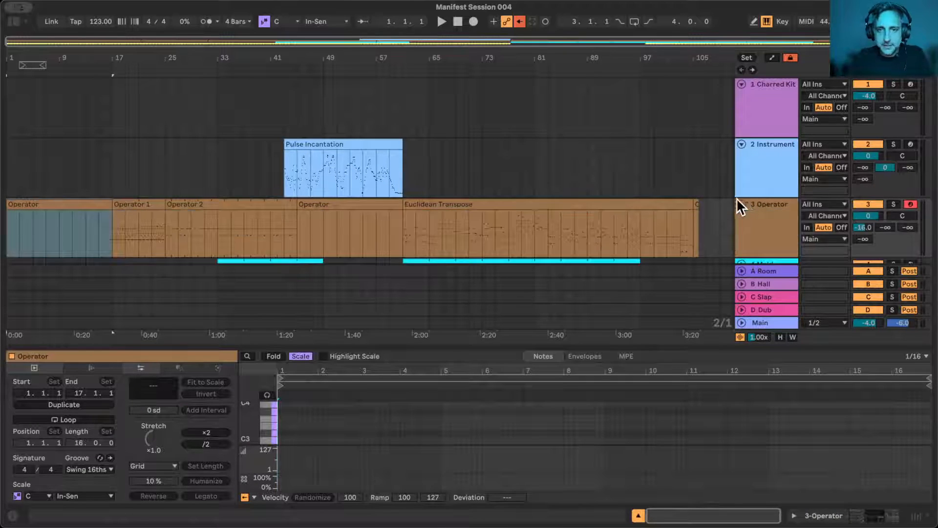
left_click(698, 200)
left_click(697, 204)
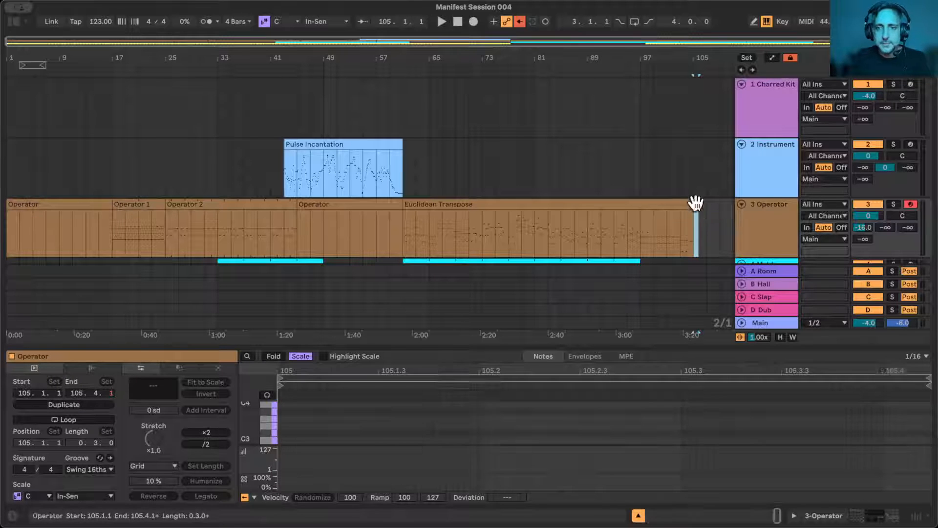
left_click(81, 204)
key("Delete")
- Unfold the 6 MIDI track and disarm recording on the 3 Operator track
scroll(81, 203, "down", 3)
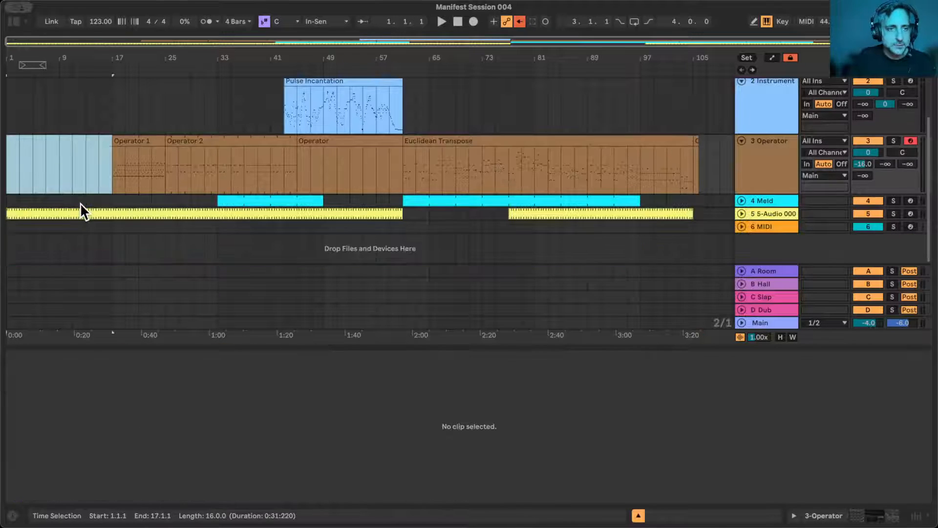
left_click(741, 227)
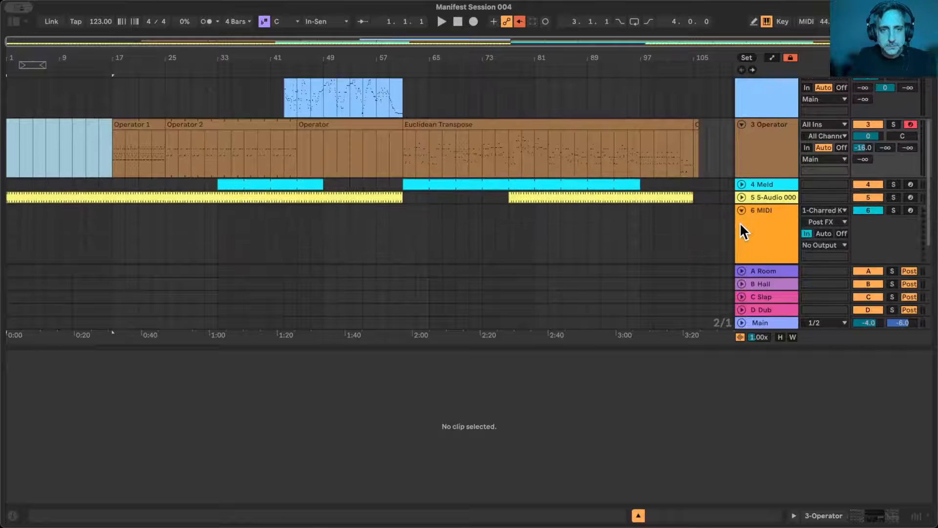
key("Tab")
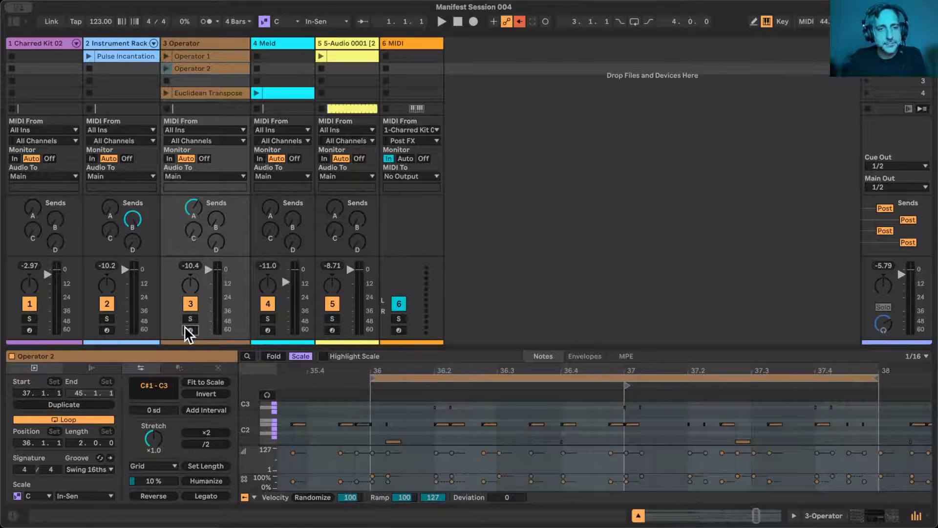
key("Tab")
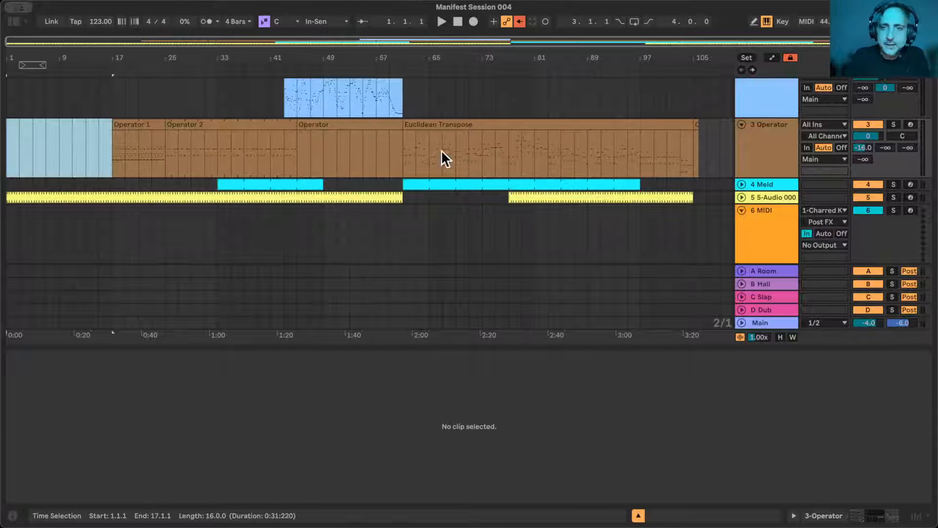
- Shorten the first clip on the Meld track so it ends at bar 45
scroll(487, 175, "up", 5)
scroll(404, 165, "down", 4)
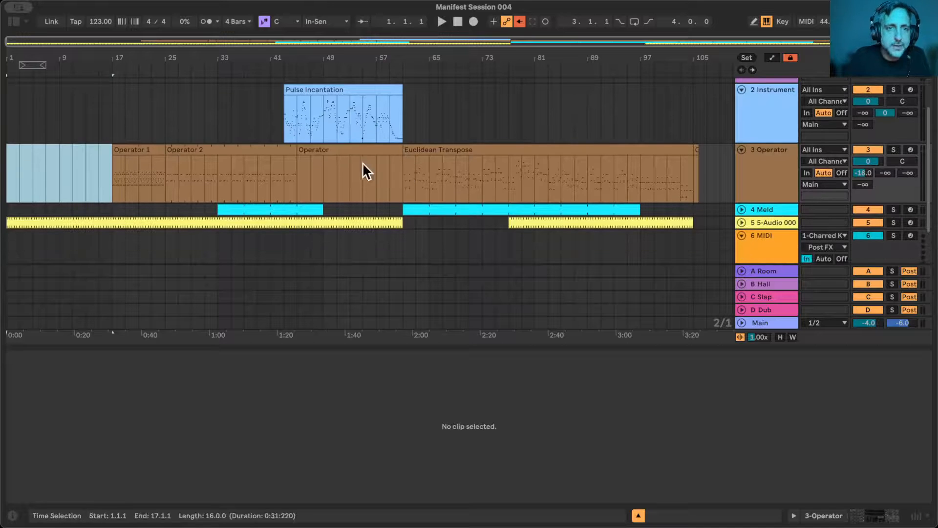
left_click_drag(318, 204, 296, 204)
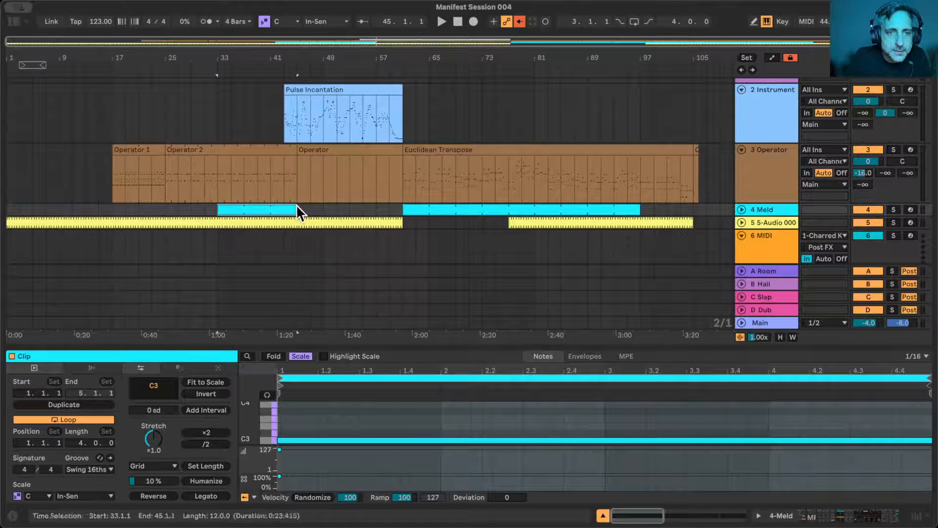
- Delete the empty Operator clip spanning bars 45 to 61 on the 3 Operator track
left_click(337, 149)
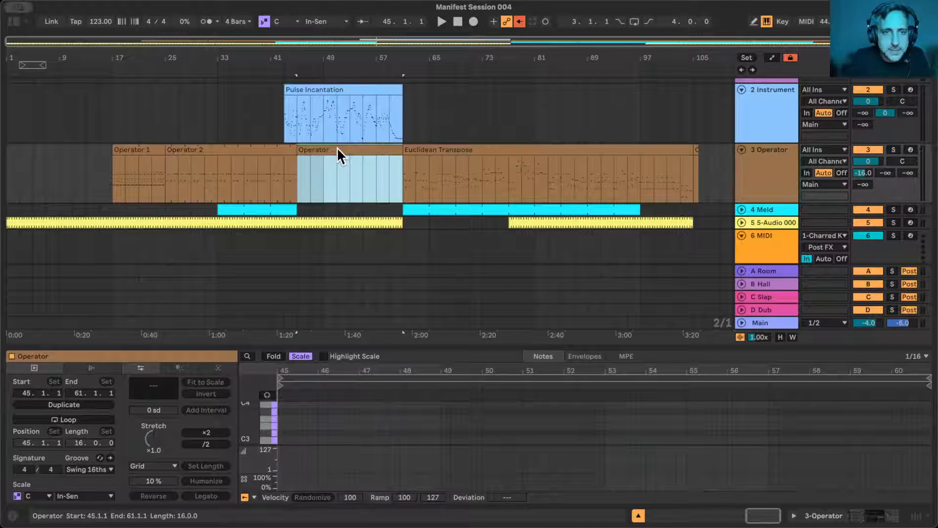
key("Delete")
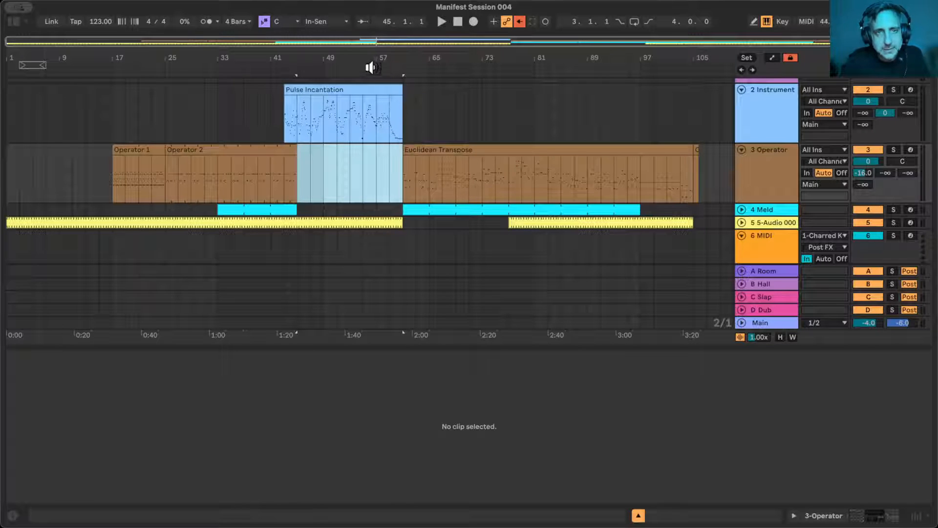
- Move the Pulse Incantation clip to start at bar 45 and trim its end to bar 61
left_click_drag(374, 69, 368, 176)
left_click(348, 86)
scroll(390, 139, "down", 3)
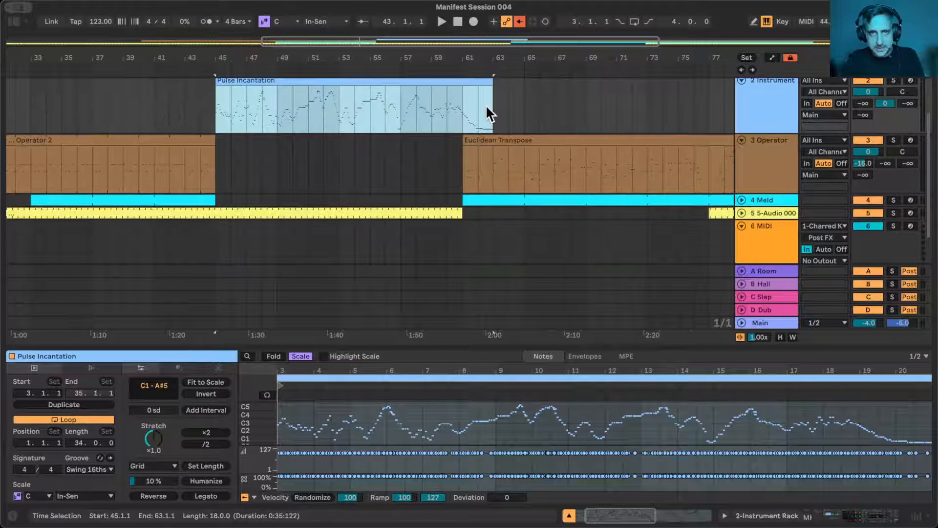
scroll(488, 110, "up", 3)
left_click_drag(478, 141, 447, 154)
scroll(426, 180, "down", 4)
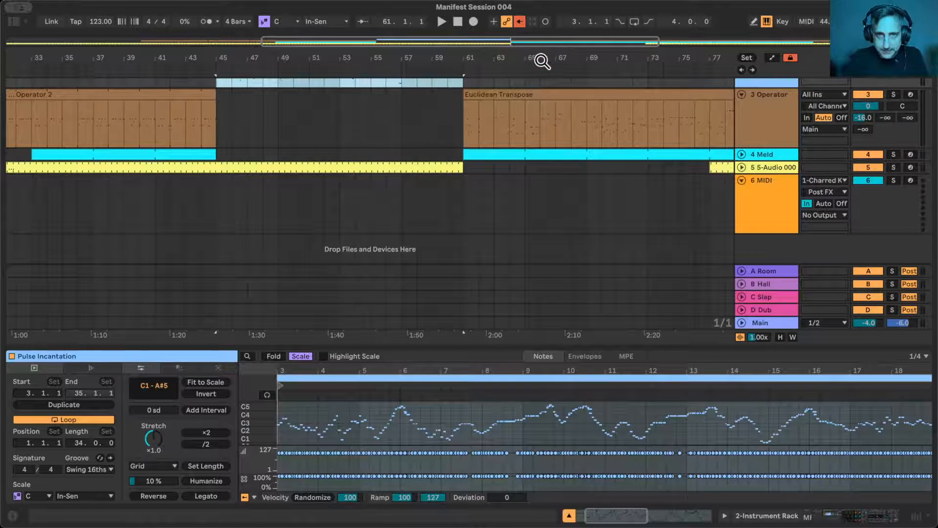
left_click_drag(541, 60, 427, 60)
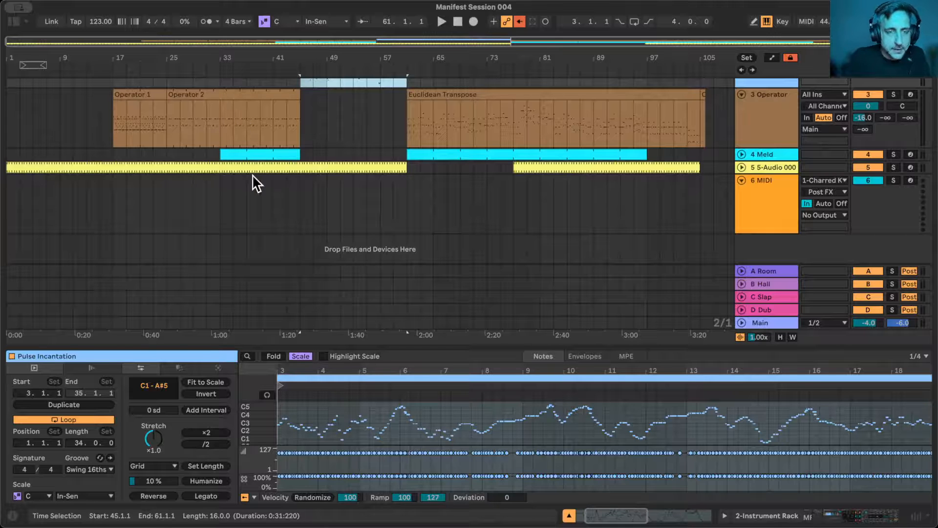
scroll(325, 283, "up", 3)
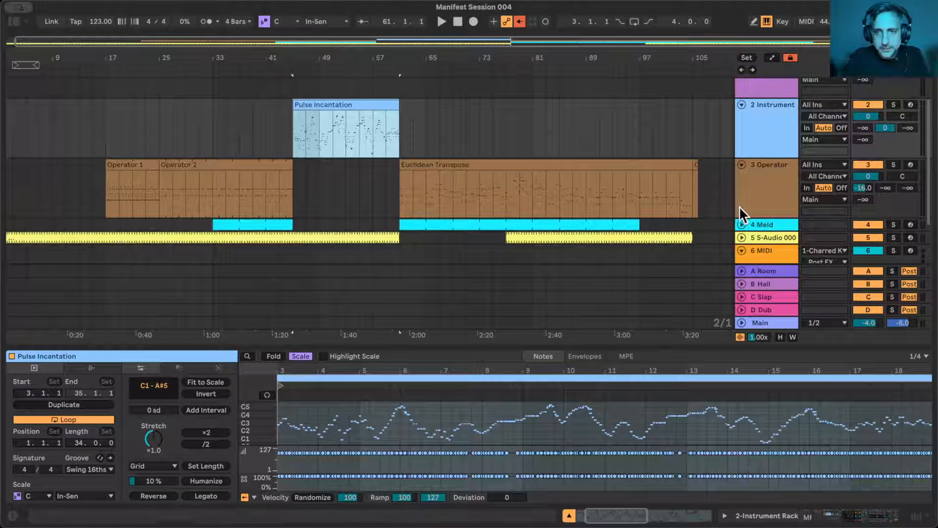
- On the 3 Operator track, delete the leftover clip at bar 105, then split Euclidean Transpose at bar 97 and end it at bar 101
left_click(695, 164)
key("Delete")
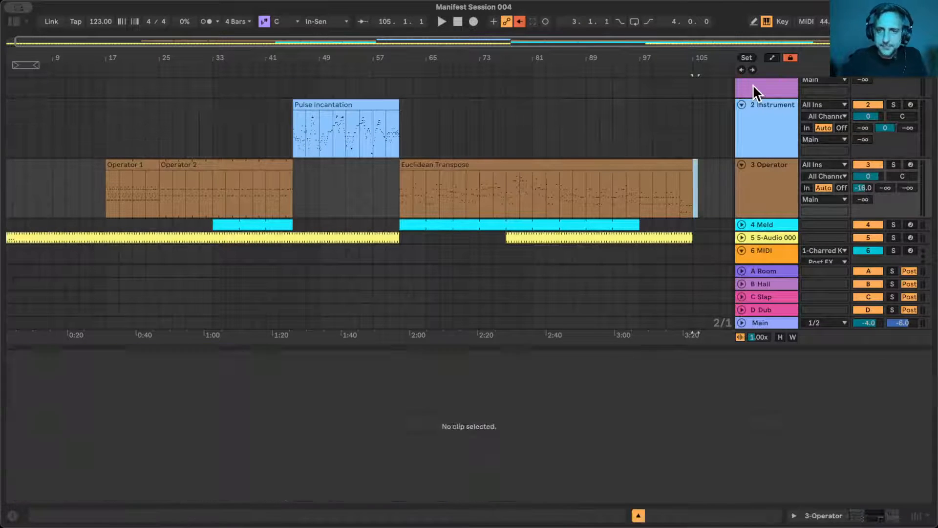
left_click(641, 191)
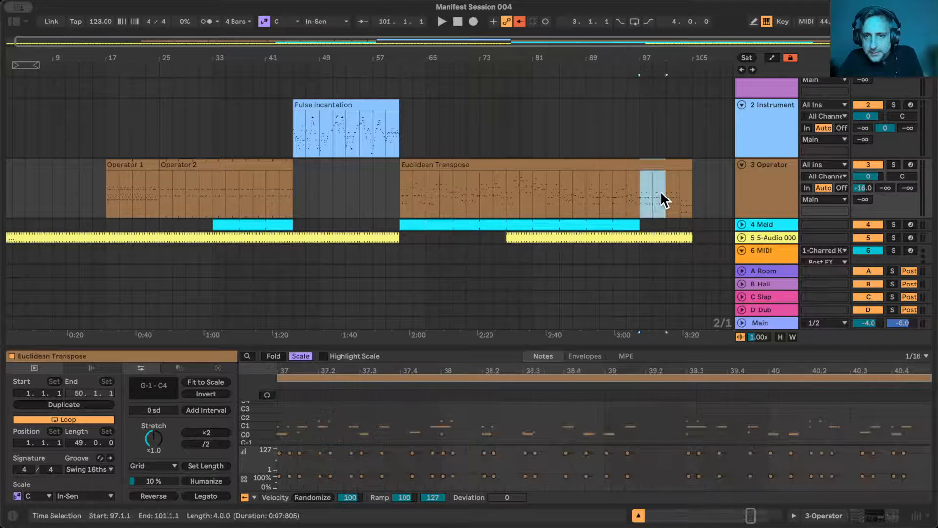
key("Delete")
left_click_drag(676, 168, 647, 168)
- Unfold the 5 5-Audio track and arm the 6 MIDI track for recording
left_click(739, 238)
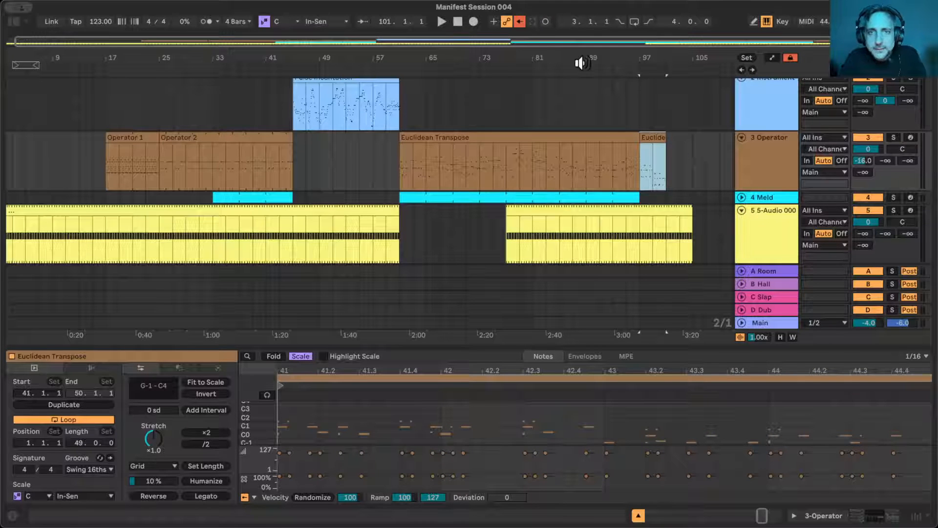
scroll(508, 194, "down", 2)
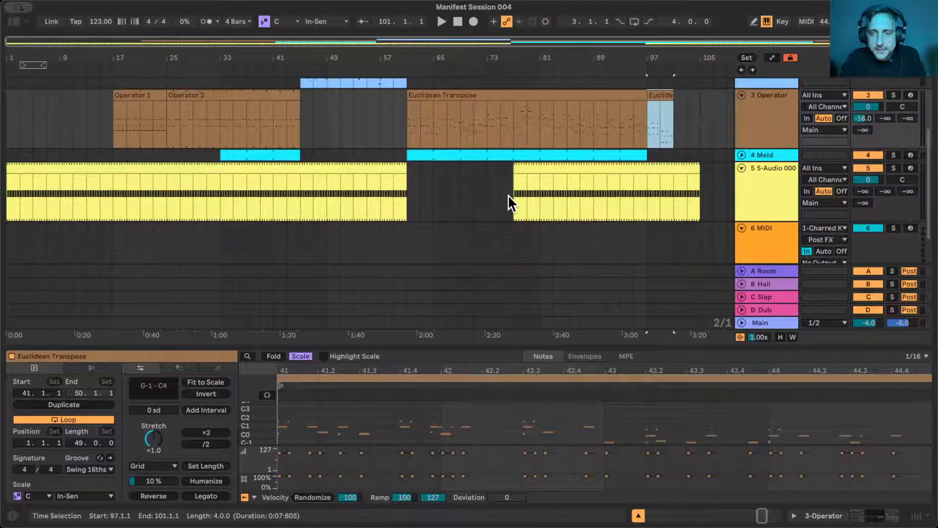
scroll(533, 158, "down", 2)
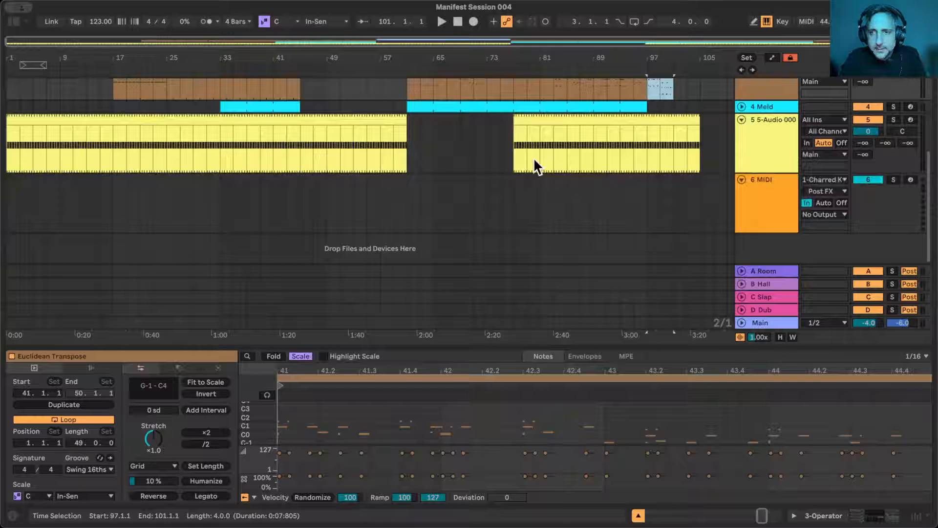
left_click(909, 179)
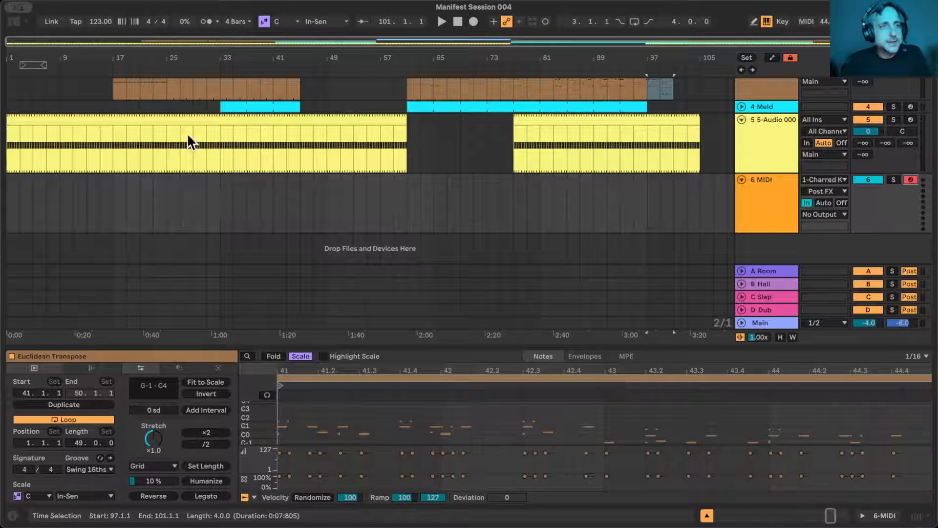
- Switch to the Session view and hide its mixer section
left_click_drag(455, 57, 455, 54)
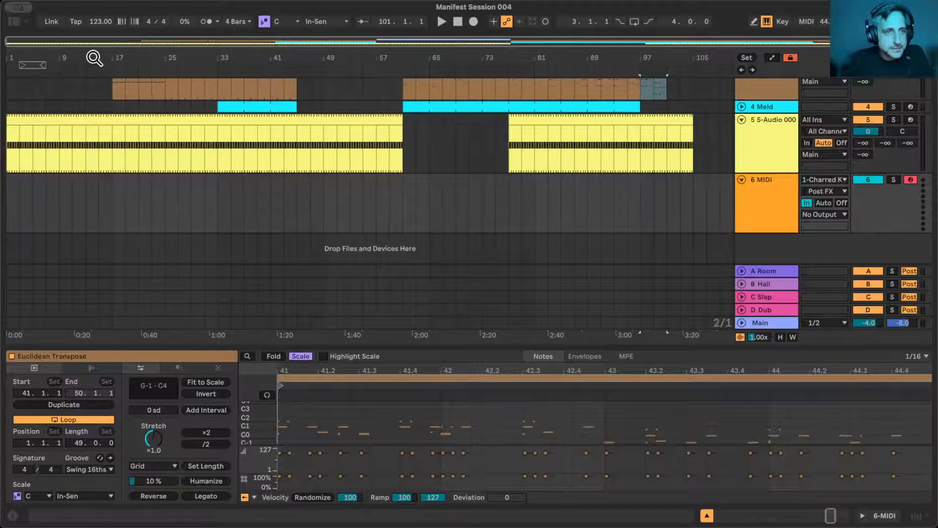
key("Tab")
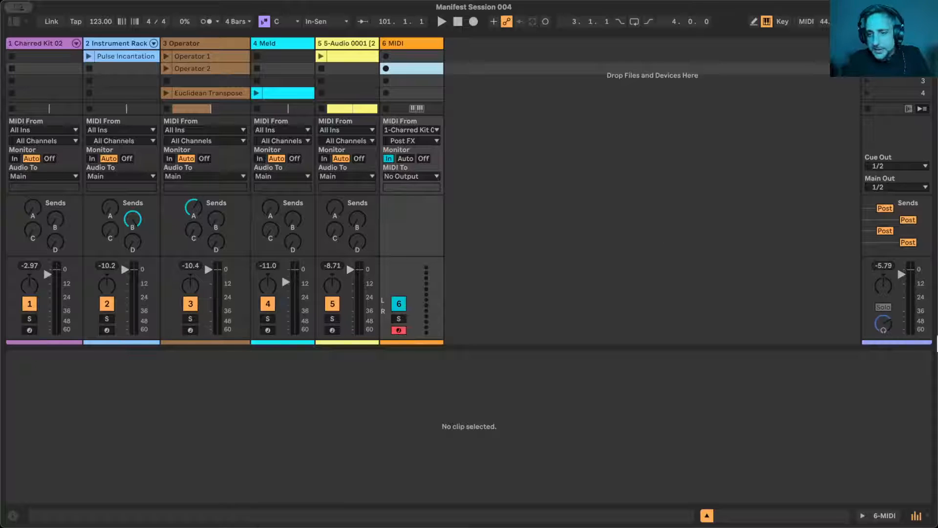
left_click(921, 515)
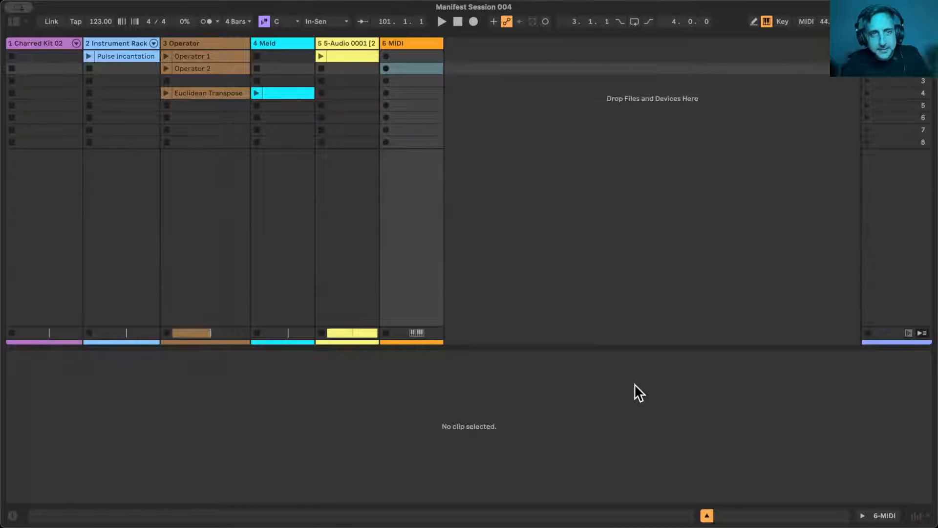
- Try launching an empty clip in the second slot of the 6 MIDI track, and delete that clip
double_click(394, 57)
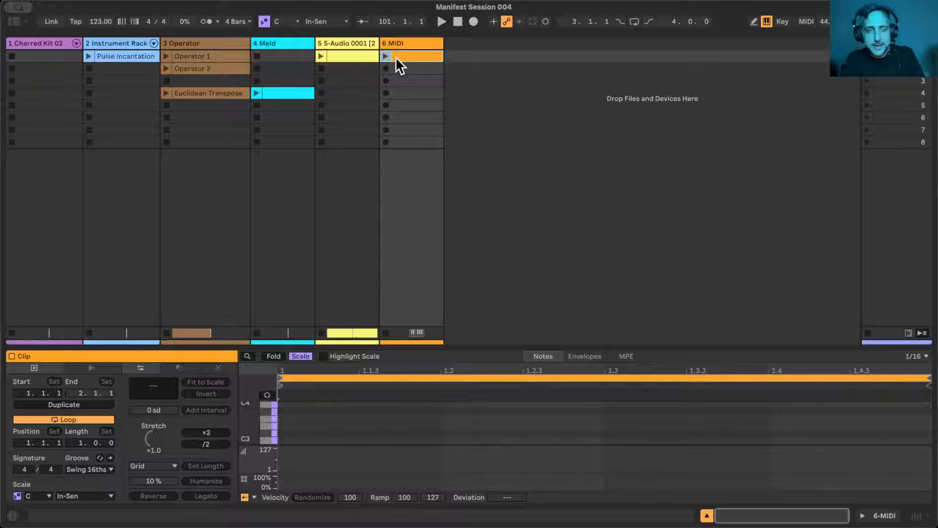
mouse_move(405, 53)
left_mouse_down()
mouse_move(405, 84)
mouse_move(404, 71)
left_mouse_up()
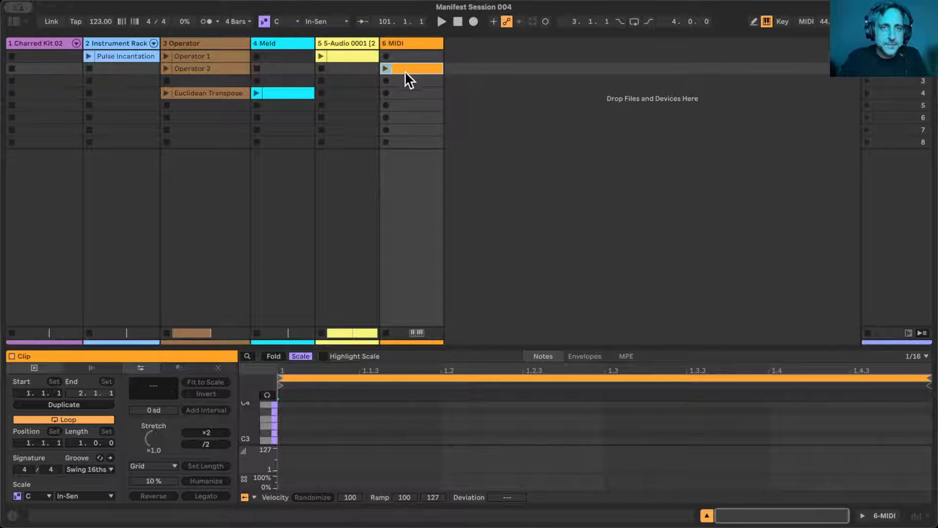
left_click(398, 43)
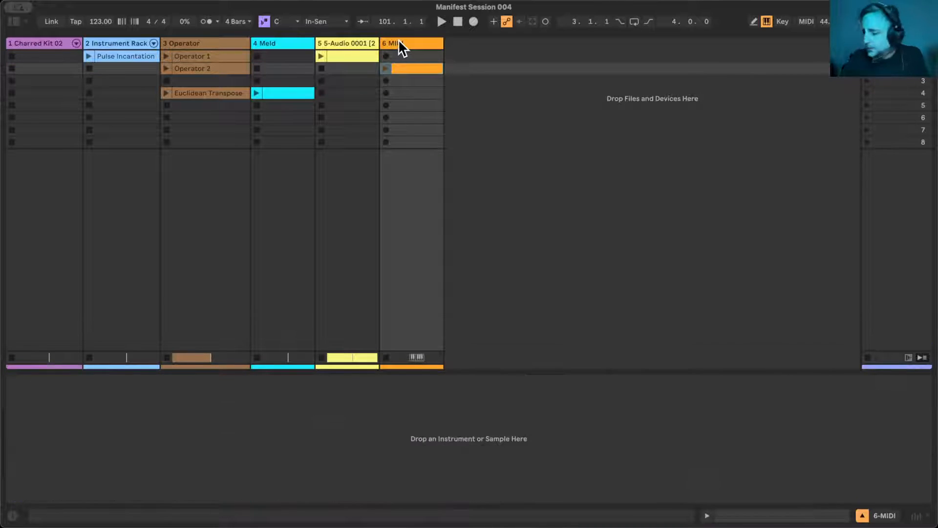
left_click(385, 68)
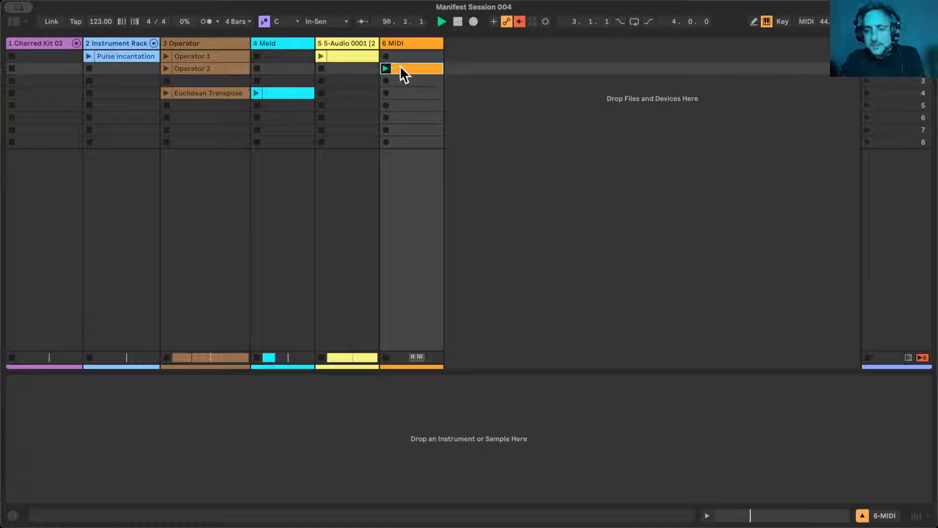
key("Delete")
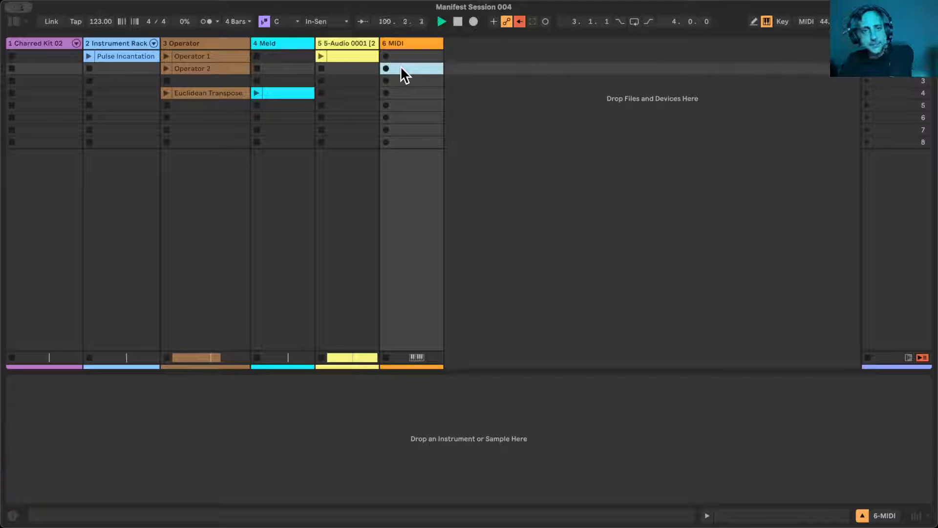
- Return to the Arrangement view and start recording onto the armed 6 MIDI track from bar 1
key("Tab")
left_click(457, 22)
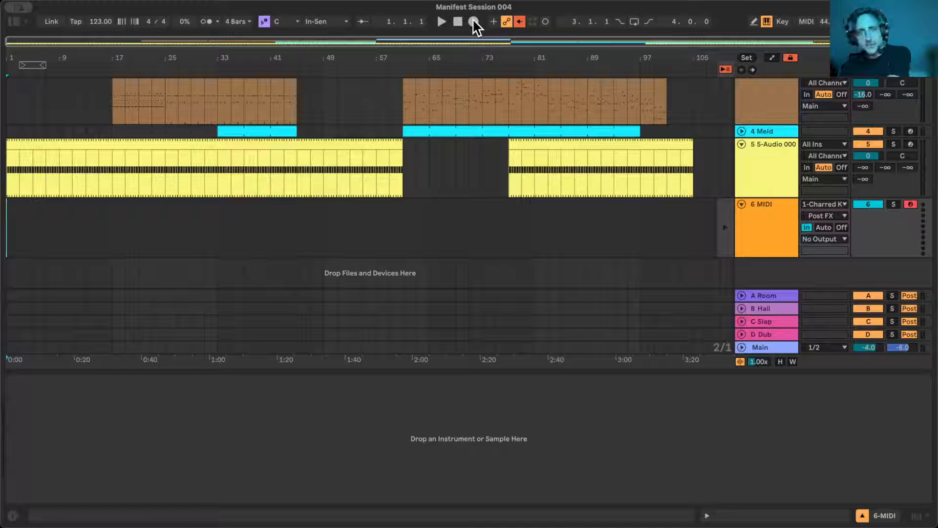
left_click(473, 22)
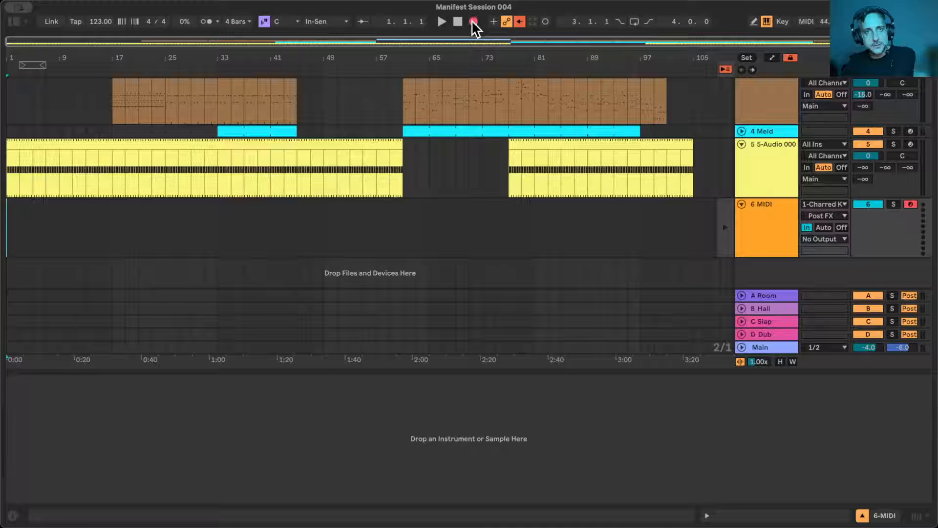
left_click(442, 22)
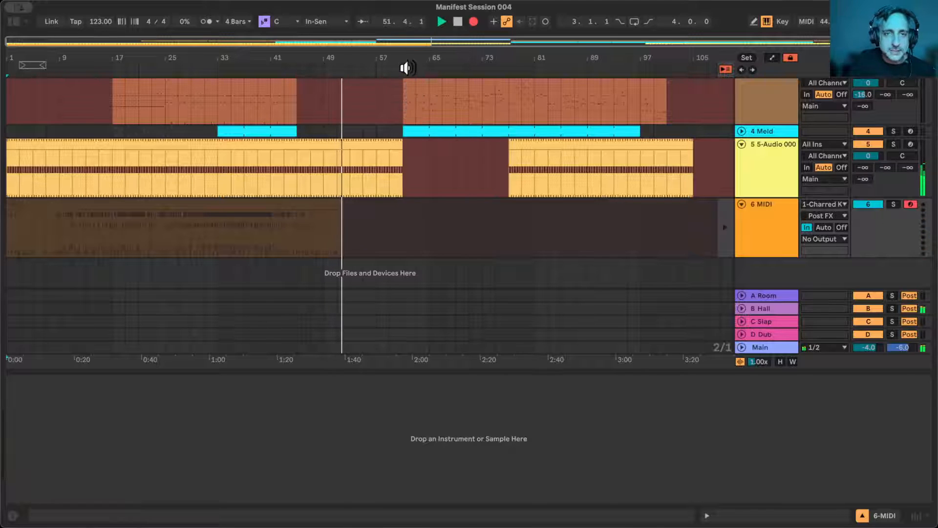
scroll(398, 184, "up", 4)
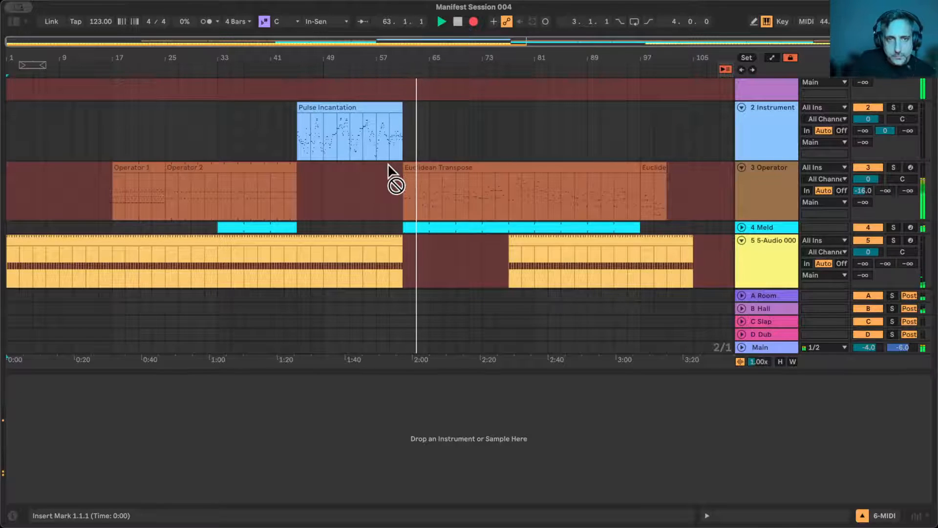
scroll(388, 164, "down", 3)
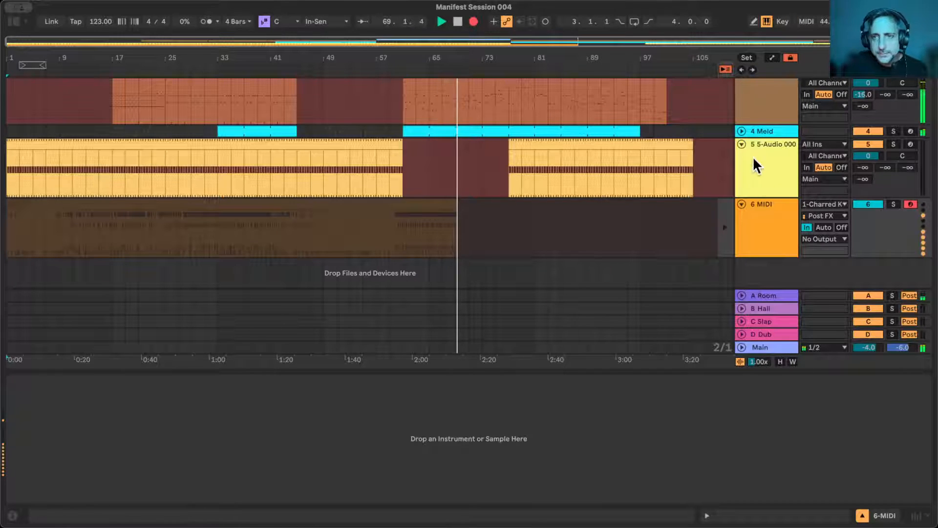
left_click(742, 144)
left_click(742, 143)
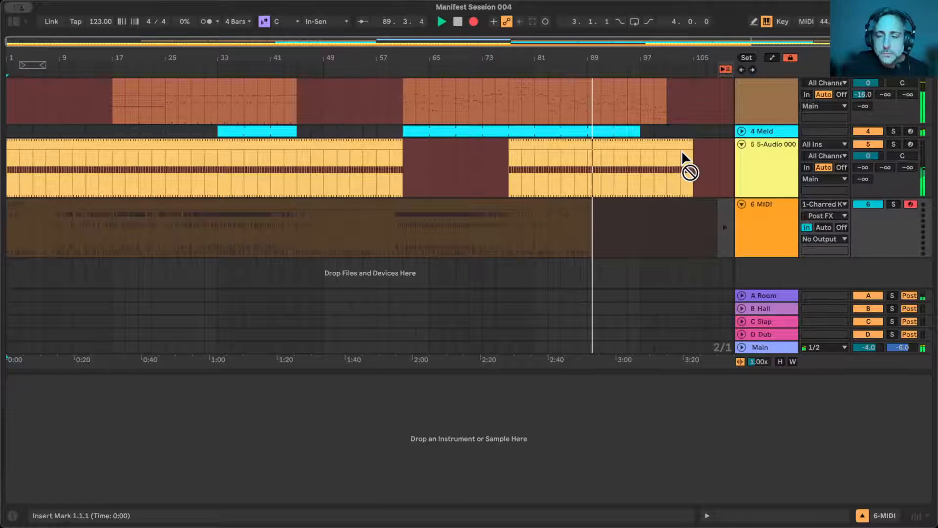
scroll(682, 153, "up", 3)
scroll(683, 156, "up", 1)
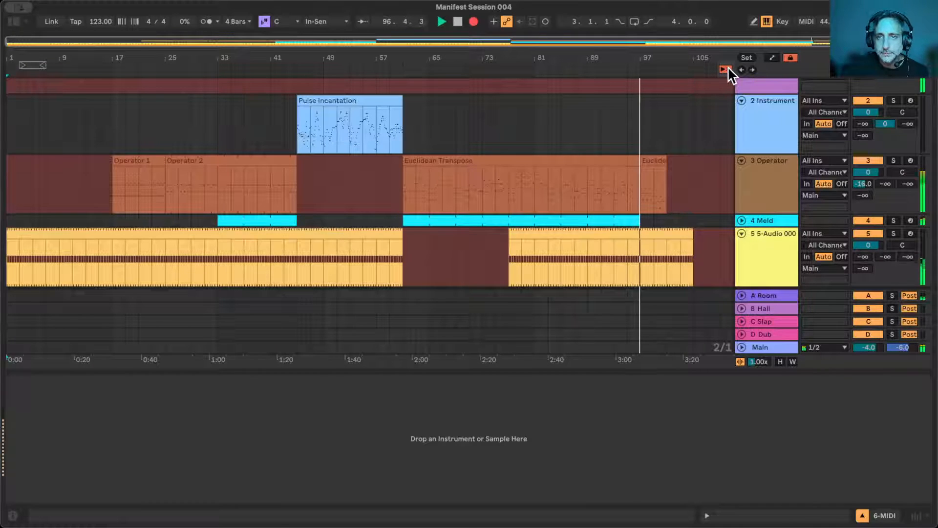
scroll(701, 101, "up", 2)
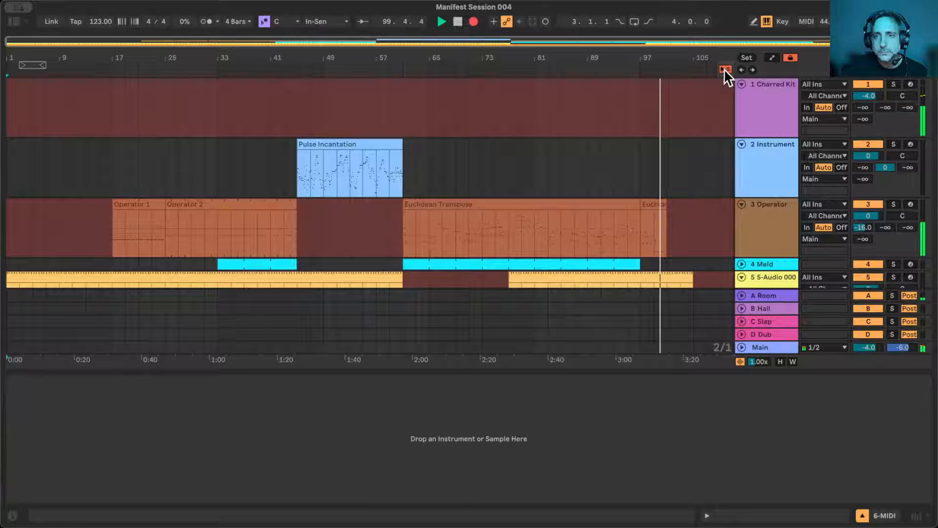
- End the recording at about bar 101 and return the 6 MIDI track to Arrangement playback
left_click(473, 22)
scroll(524, 130, "down", 5)
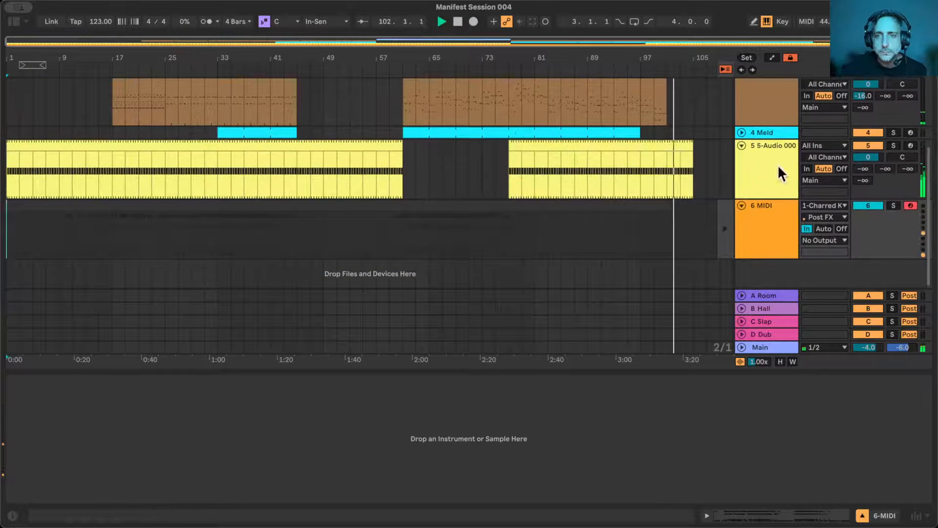
left_click(725, 222)
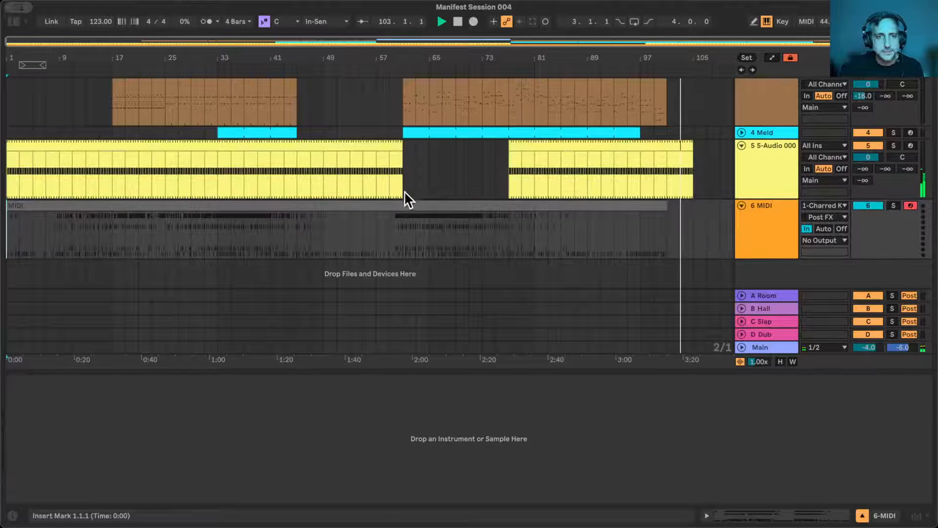
- Stop playback and deactivate the MFA Octopulse device on the 1 Charred Kit track
scroll(717, 207, "up", 5)
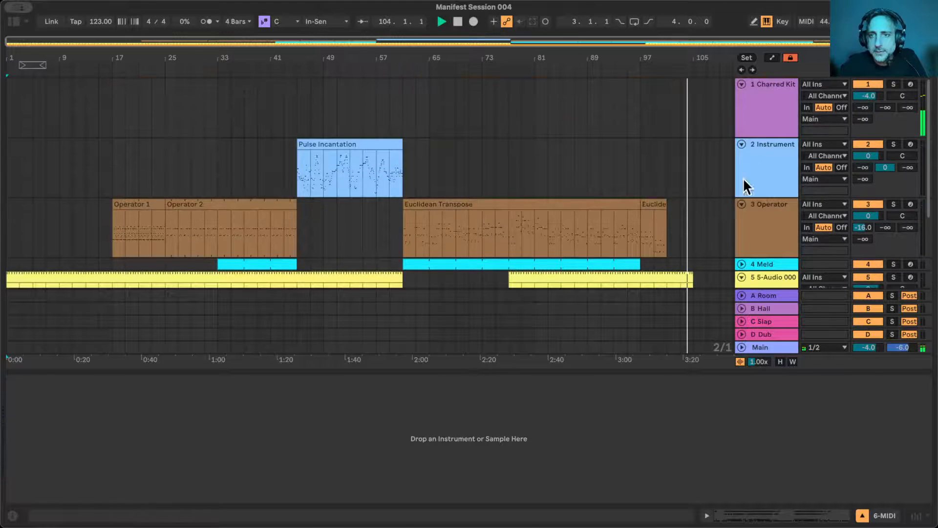
key("space")
left_click(759, 125)
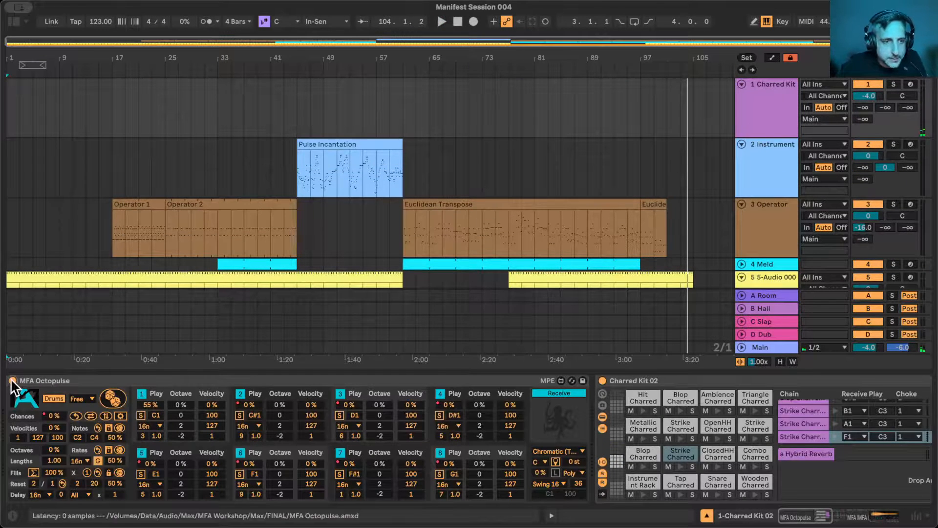
left_click(11, 380)
- Move the recorded MIDI clip from the 6 MIDI track to bar 1 of the 1 Charred Kit track and play it
scroll(127, 282, "down", 3)
left_click(450, 203)
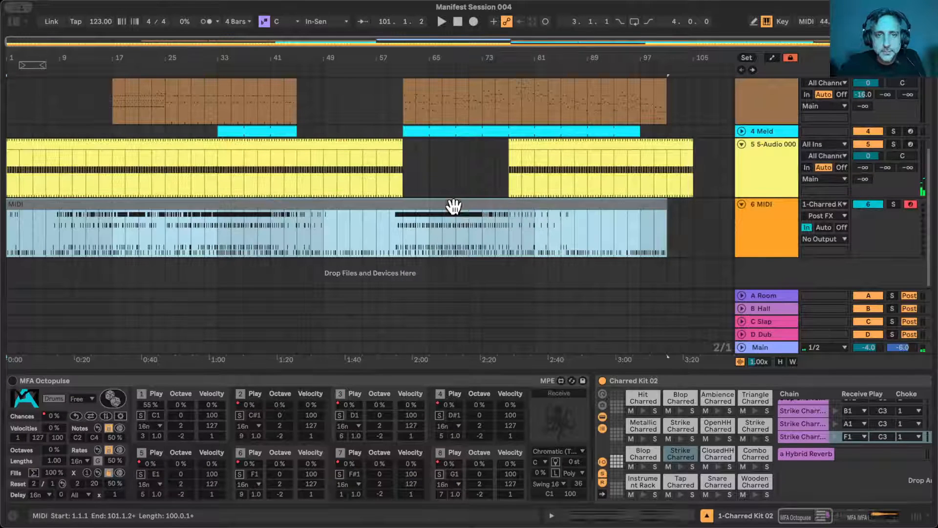
scroll(18, 99, "up", 3)
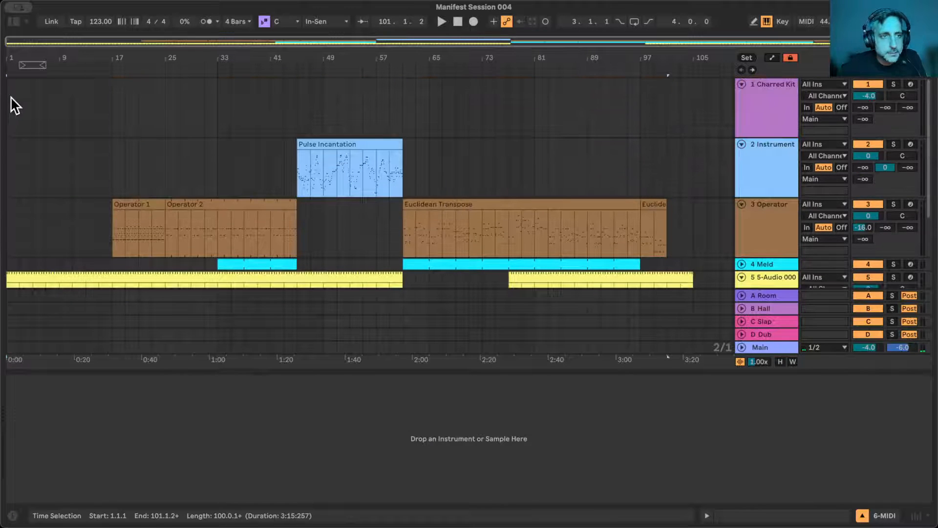
left_click(11, 96)
key("space")
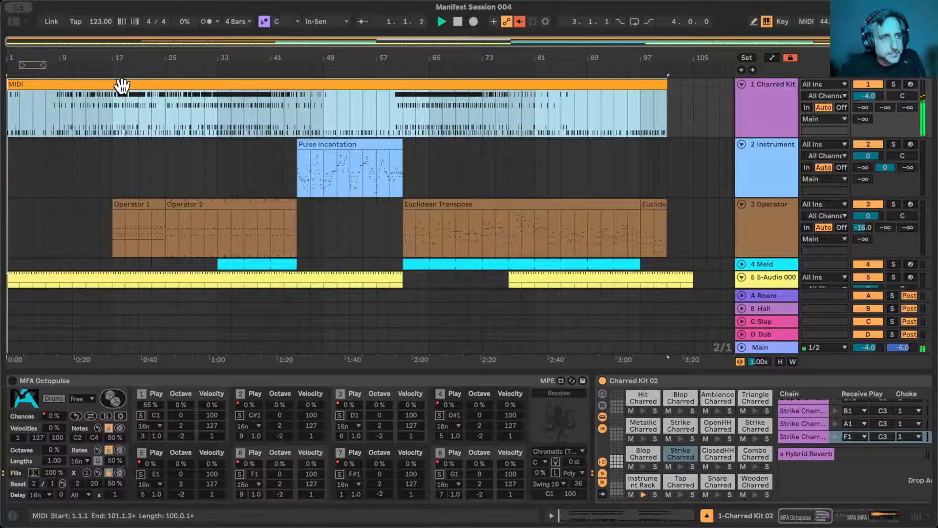
- Split the 1 Charred Kit clip at bar 5 and select the Combo and Tap Charred 02 notes in its first piece
left_click_drag(30, 104, 5, 105)
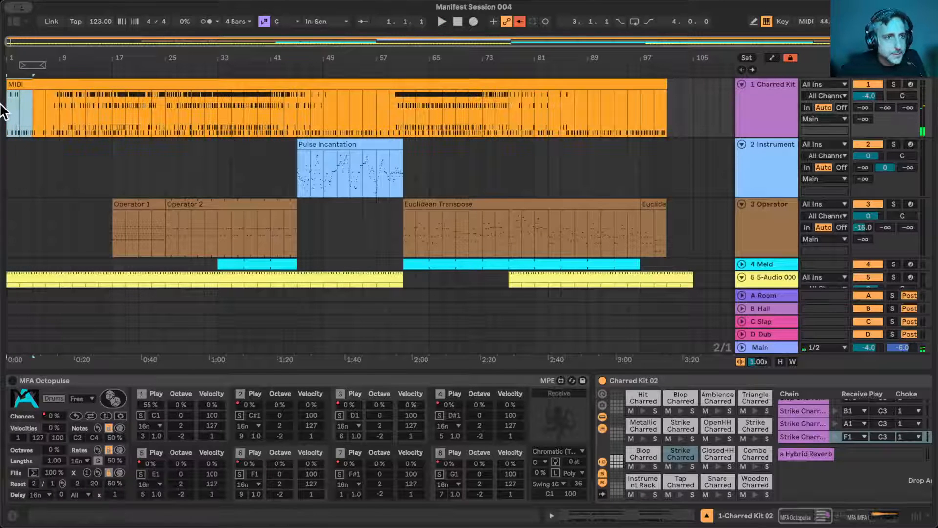
key("super+e")
double_click(12, 86)
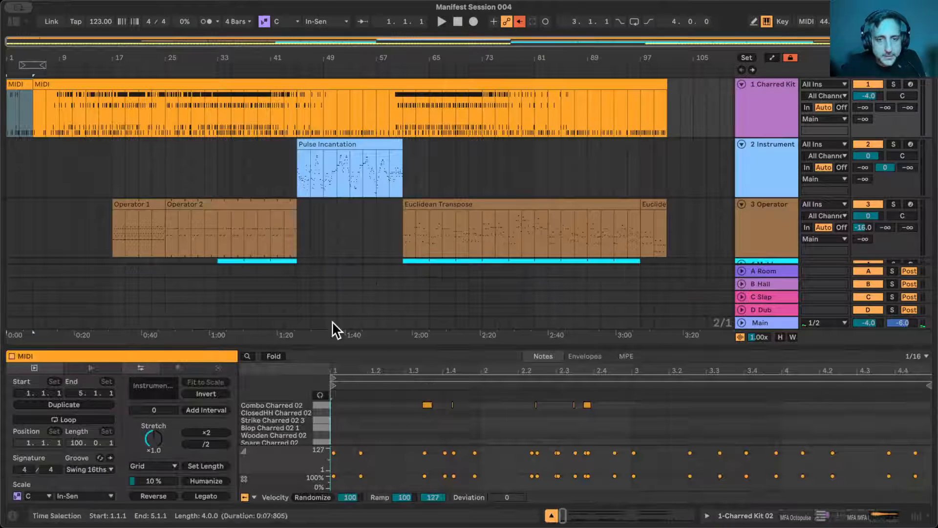
left_click_drag(484, 343, 440, 154)
left_click_drag(380, 302, 673, 421)
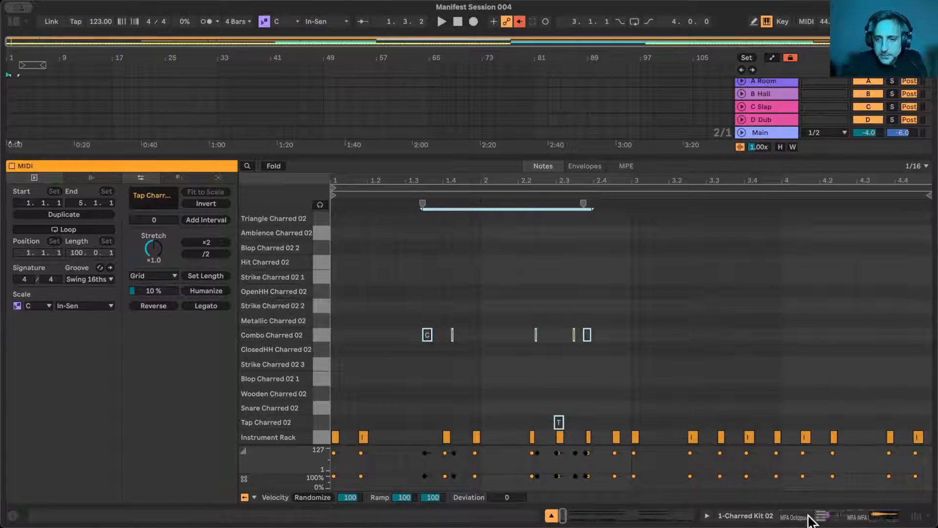
left_click(552, 516)
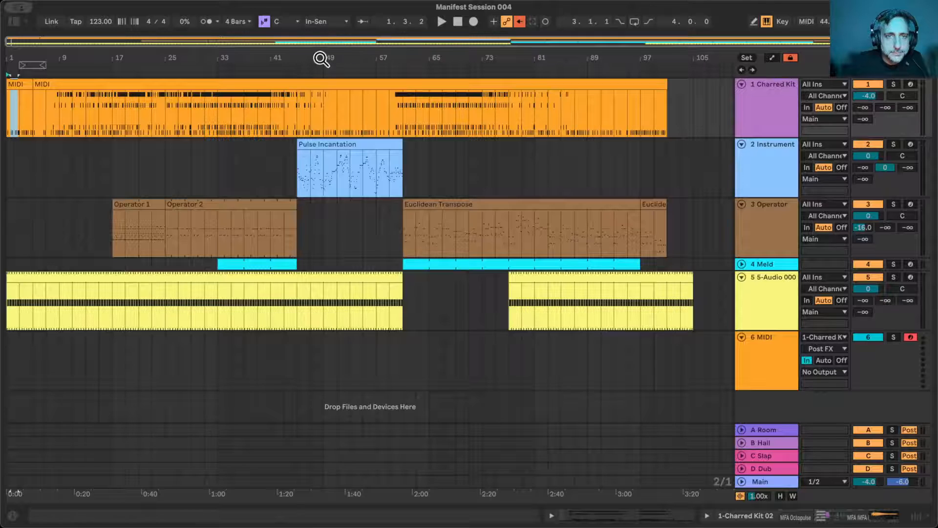
- Move the one-bar piece of the Pulse Incantation clip at bar 46 to bar 44 on the 2 Instrument track
left_click_drag(321, 58, 320, 103)
scroll(308, 152, "left", 5)
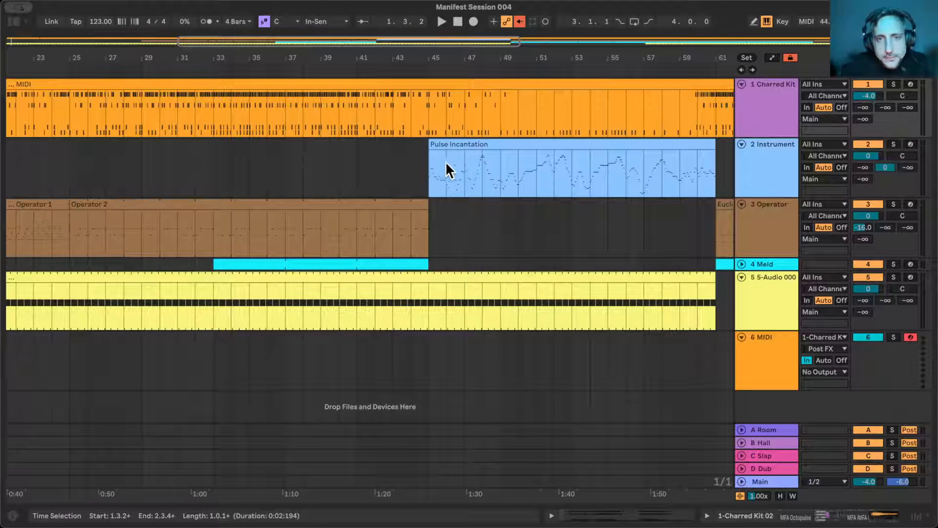
left_click_drag(447, 171, 418, 148)
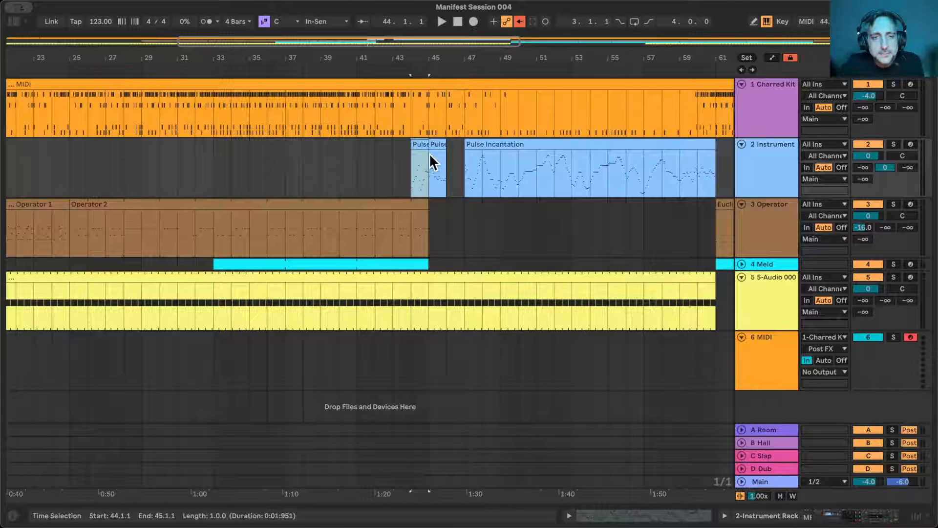
- Move the first bar of the Pulse Incantation clip at bar 47 to bar 76 on the 2 Instrument track
left_click_drag(458, 58, 348, 42)
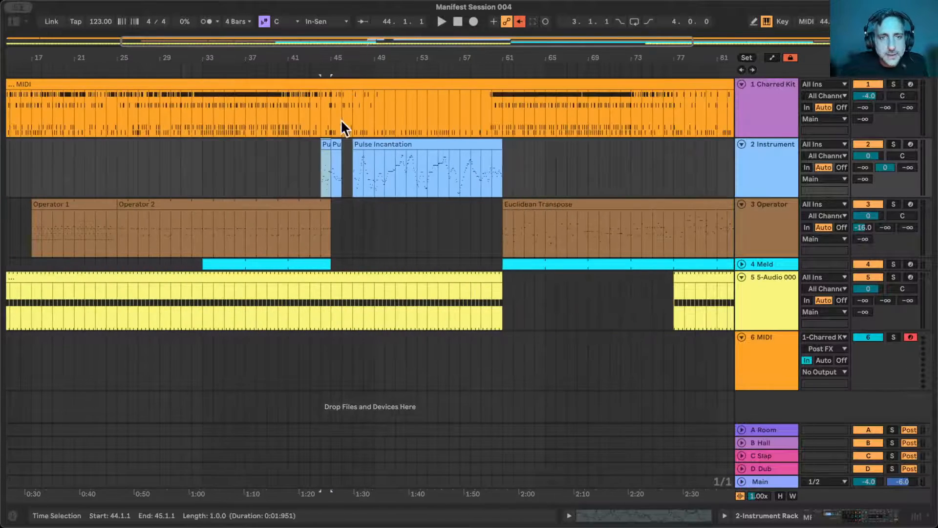
left_click_drag(357, 162, 359, 162)
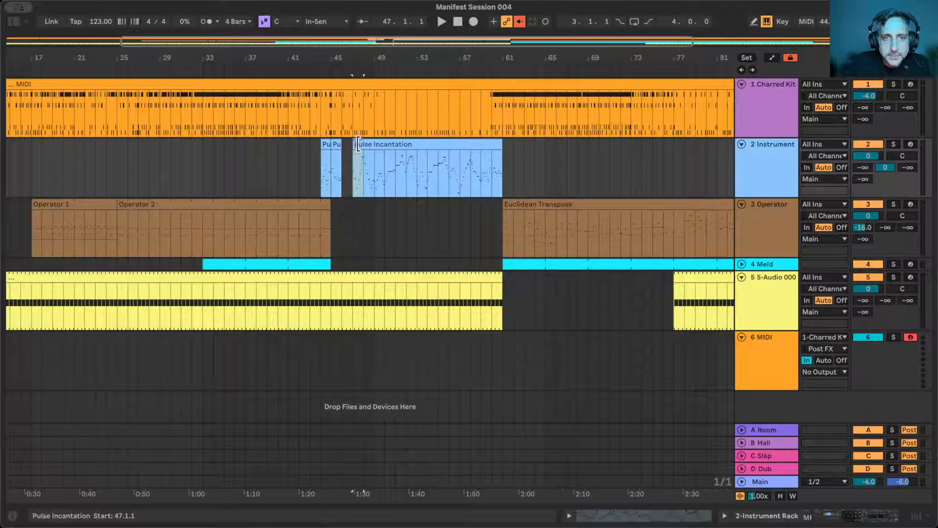
left_click_drag(358, 147, 668, 163)
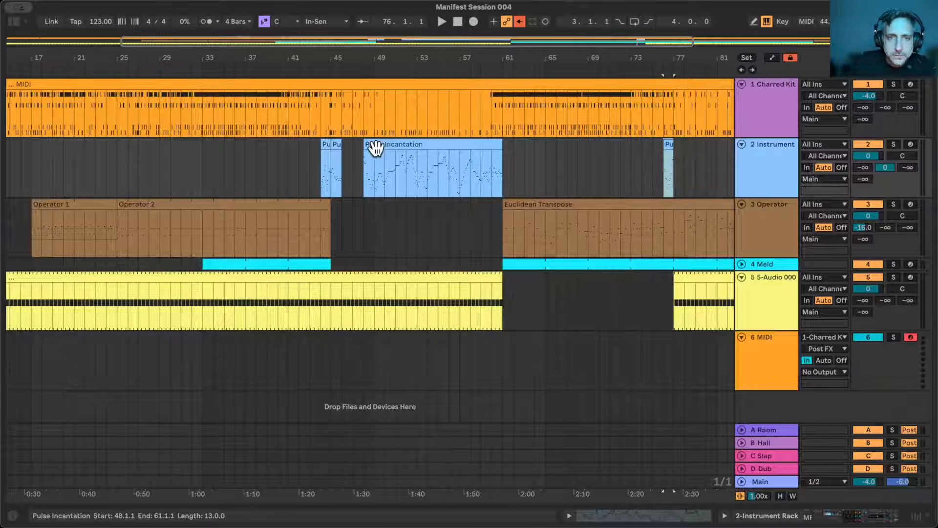
- Reduce the long Pulse Incantation clip on the 2 Instrument track to two one-bar pieces at bars 52 and 57
left_click_drag(364, 143, 435, 168)
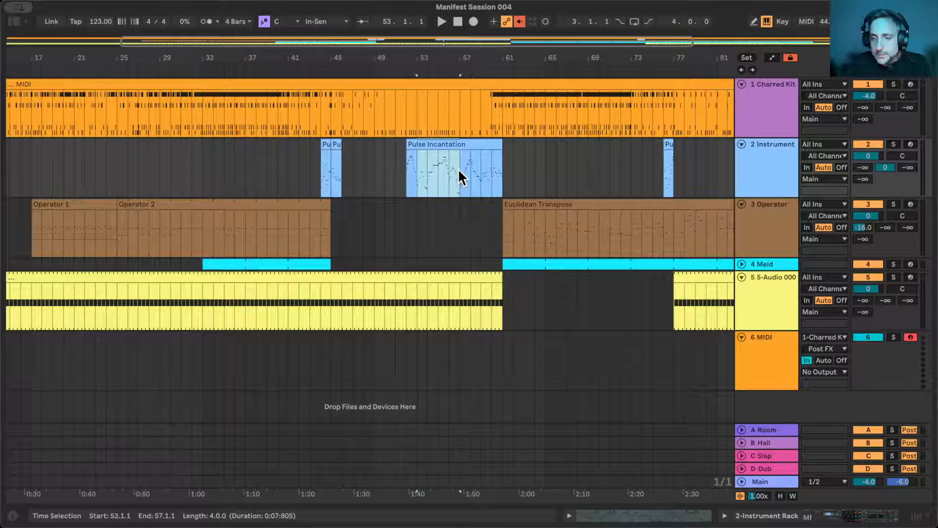
key("Delete")
left_click_drag(500, 142, 471, 143)
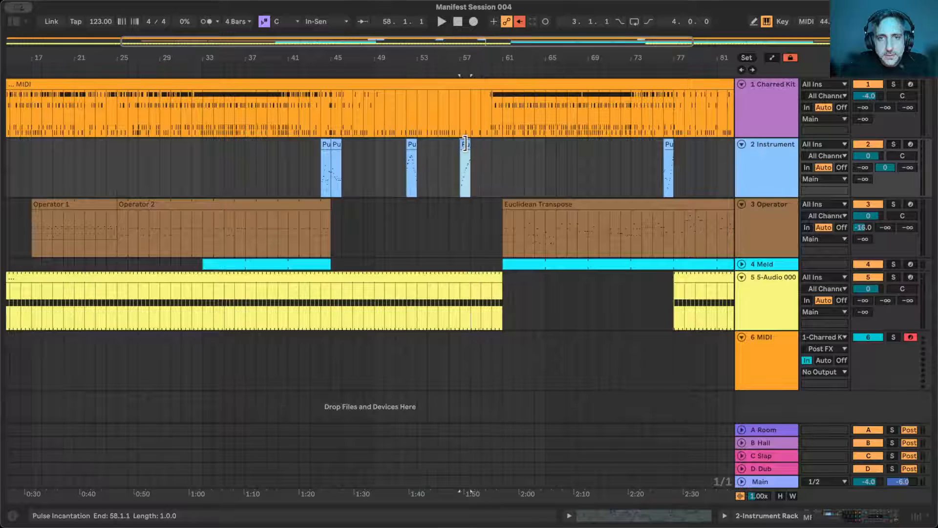
- Move the one-bar Pulse Incantation pieces at bars 45, 52 and 57 to bars 16, 24 and 32
left_click(335, 147)
left_click_drag(335, 147, 106, 171)
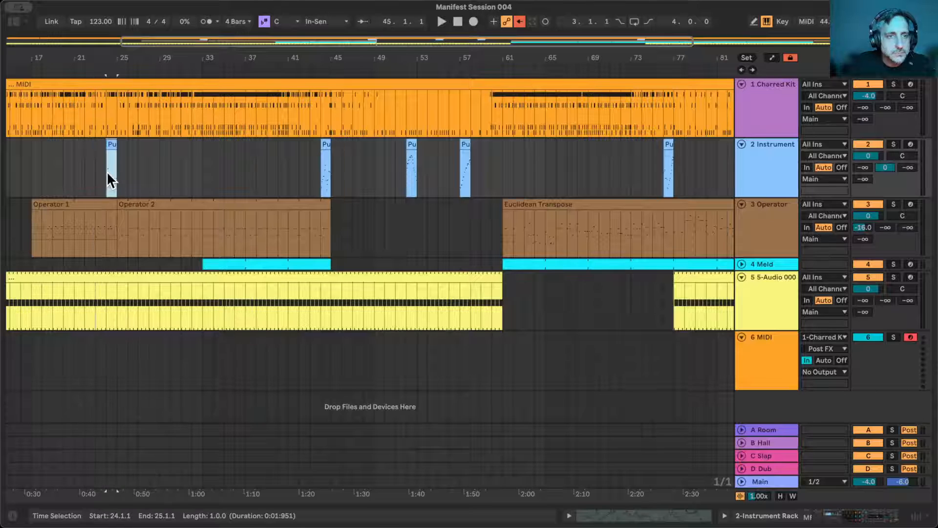
scroll(106, 171, "left", 5)
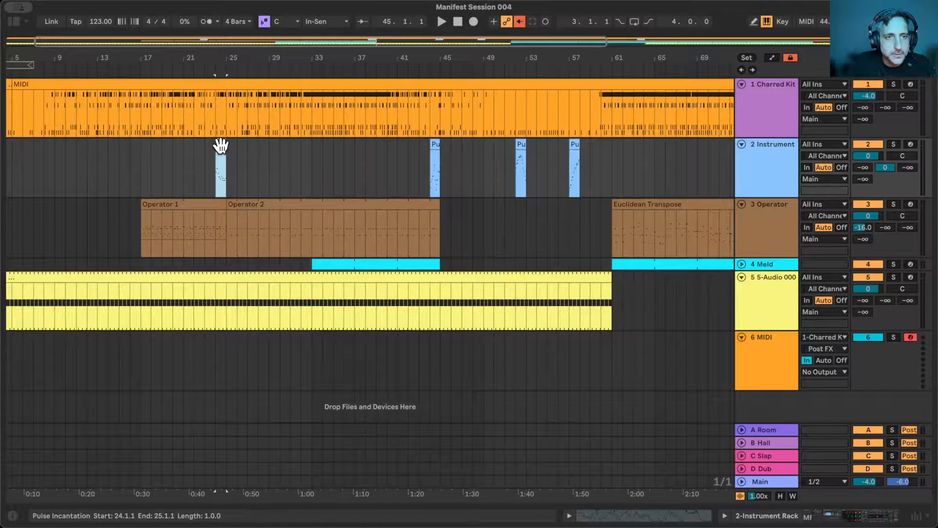
left_click_drag(221, 145, 134, 163)
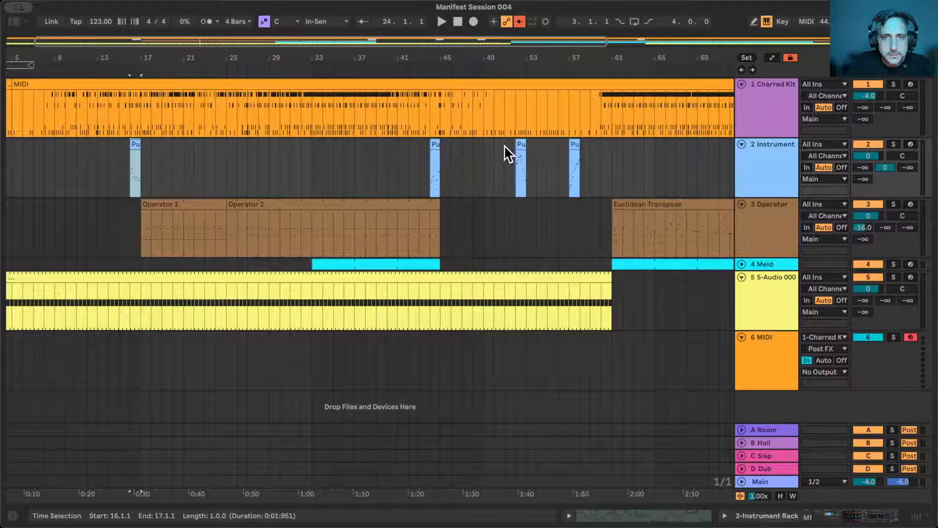
left_click_drag(519, 147, 216, 168)
left_click_drag(576, 142, 306, 158)
- Place a one-bar Pulse Incantation piece at bar 96 and clear the leftovers at bars 73 and 75, keeping bar 76
scroll(402, 195, "right", 10)
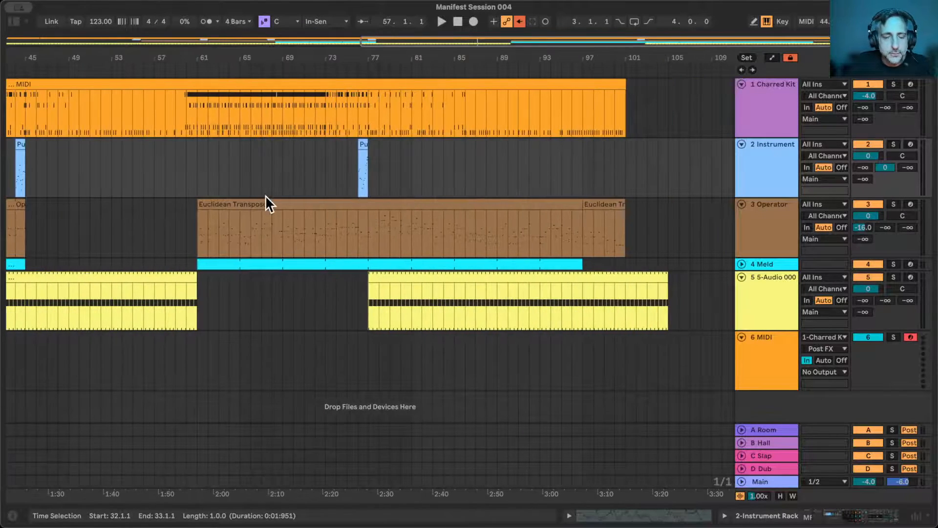
scroll(265, 195, "left", 3)
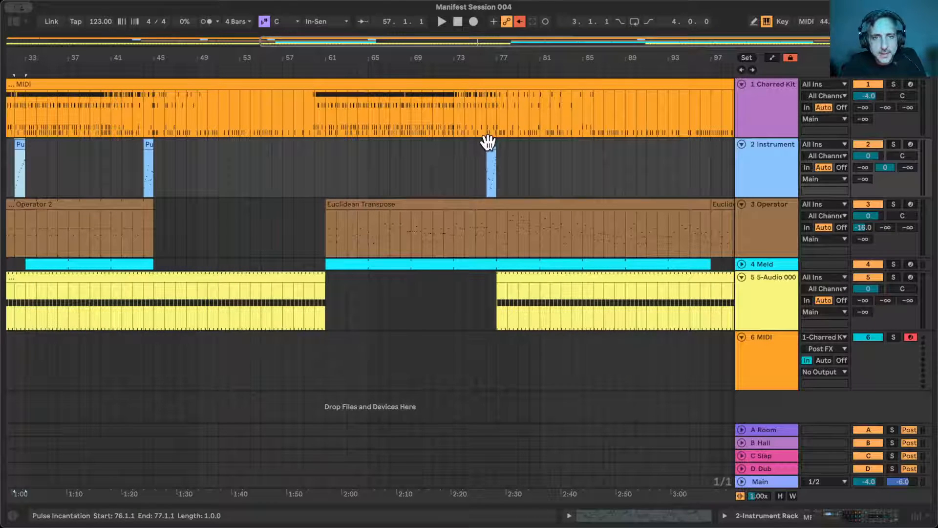
left_click_drag(486, 145, 460, 163)
left_click_drag(476, 141, 708, 169)
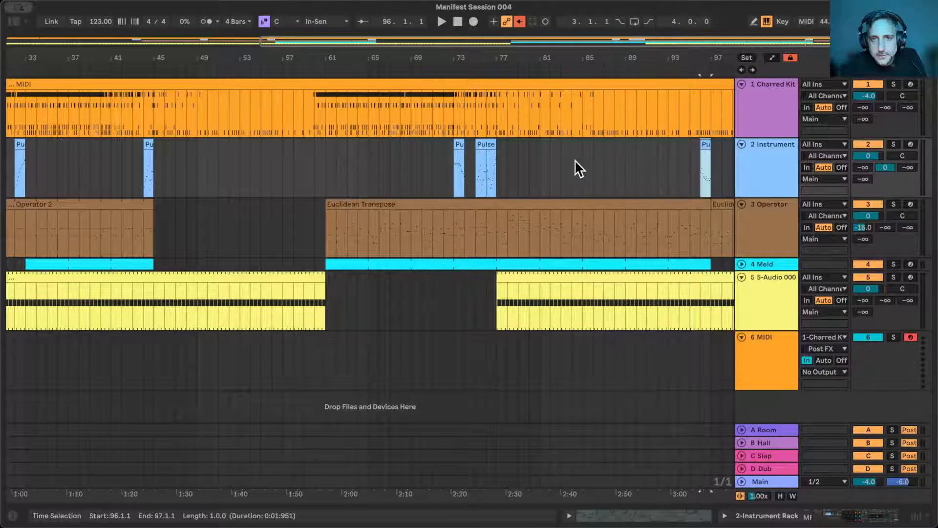
scroll(575, 161, "right", 5)
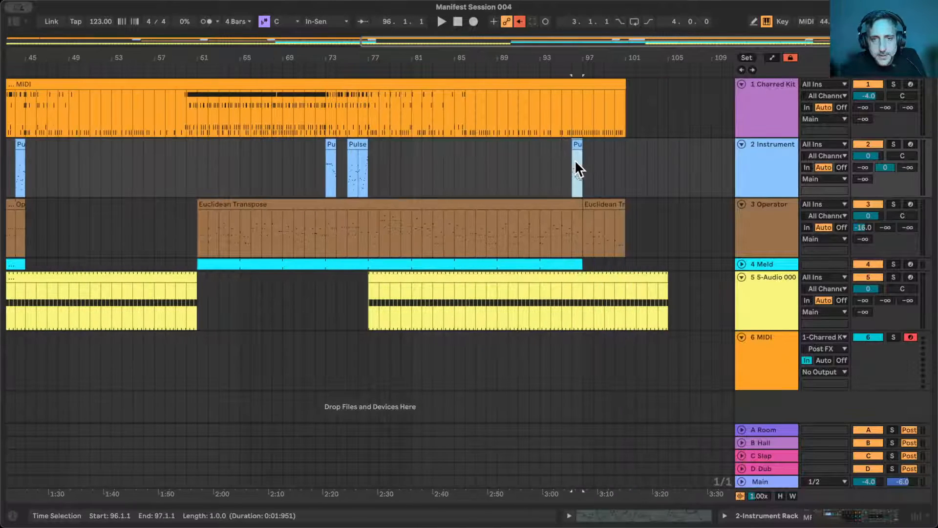
left_click(335, 143)
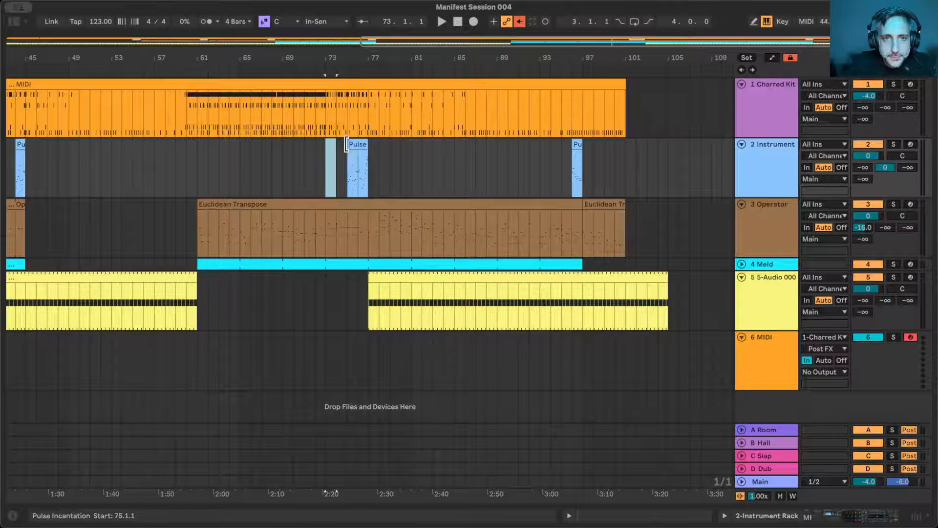
left_click_drag(346, 144, 357, 144)
- Delete bars 96 and 76 from the Euclidean Transpose clip on the 3 Operator track
left_click(579, 234)
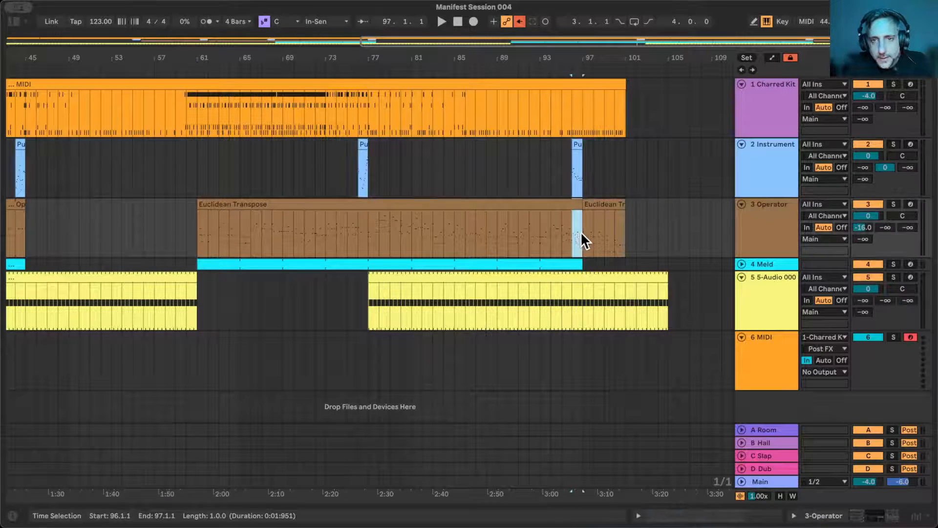
left_click(364, 234)
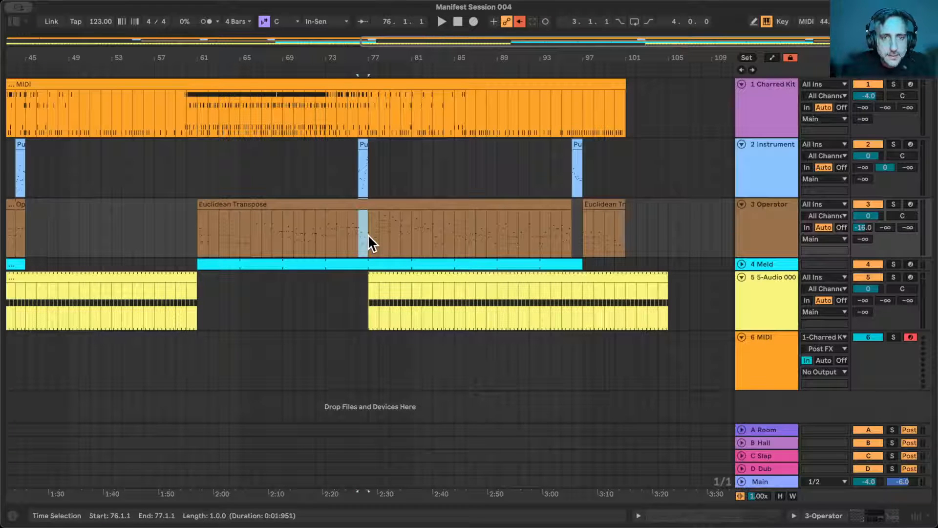
key("Delete")
- Clear bars 44, 32 and 24 from the Operator 2 and Operator 1 clips on the 3 Operator track
scroll(367, 234, "left", 10)
left_click(295, 213)
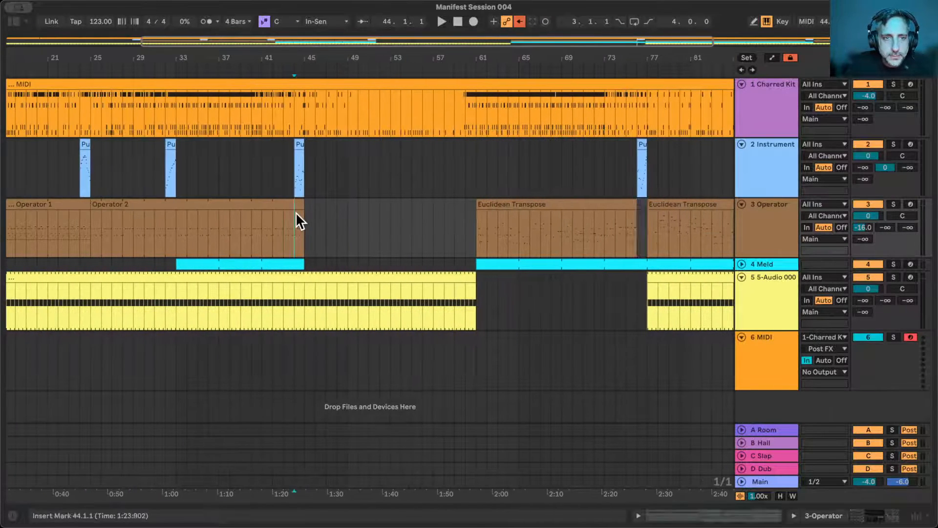
left_click(295, 202)
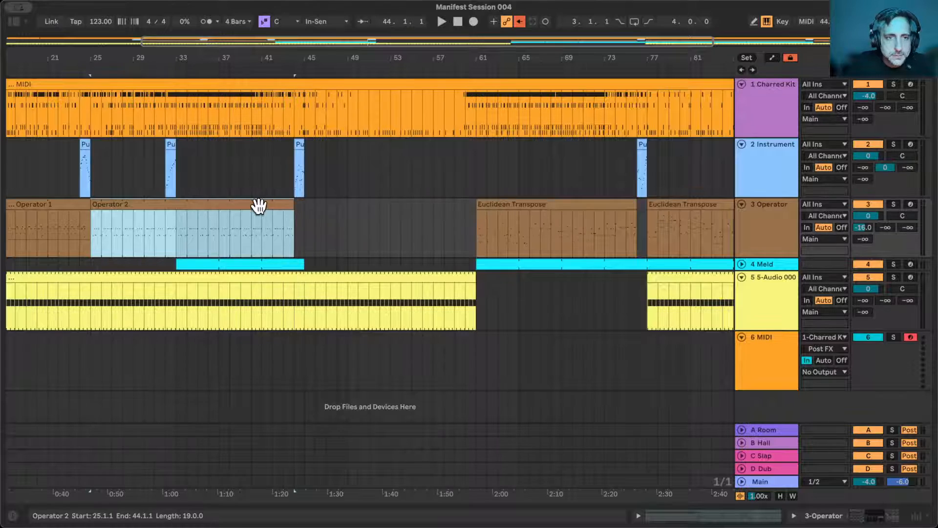
scroll(274, 210, "left", 6)
left_click(344, 222)
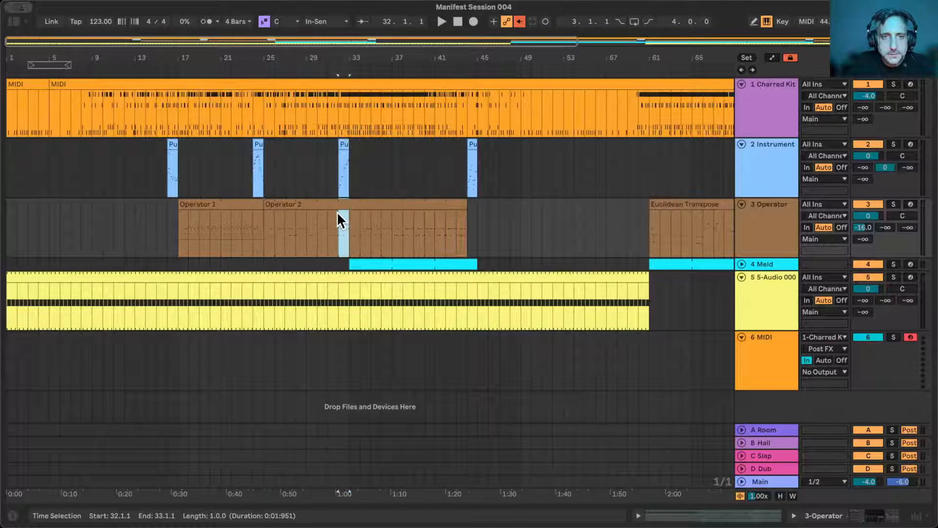
key("ctrl+e")
left_click_drag(259, 204, 253, 203)
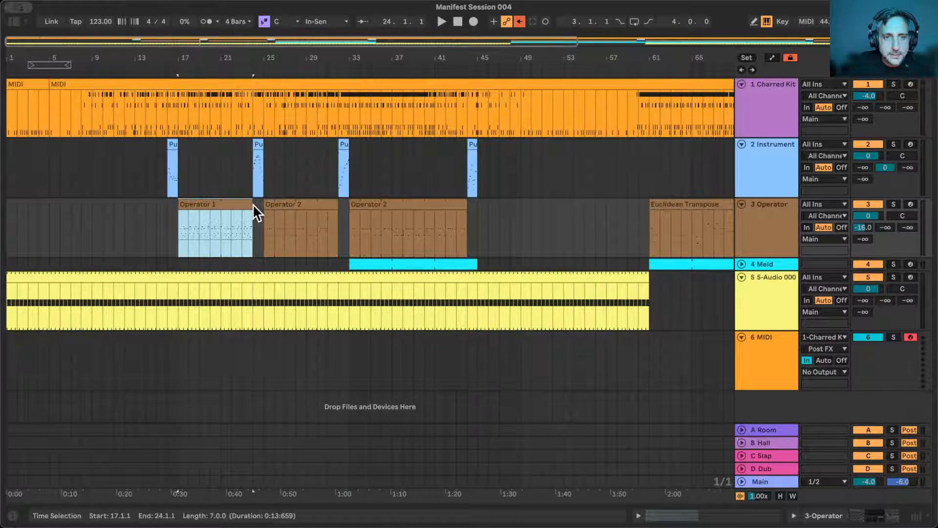
- Show the 4 Meld track's devices and play its first clip from bar 33
left_click(763, 264)
left_click(450, 264)
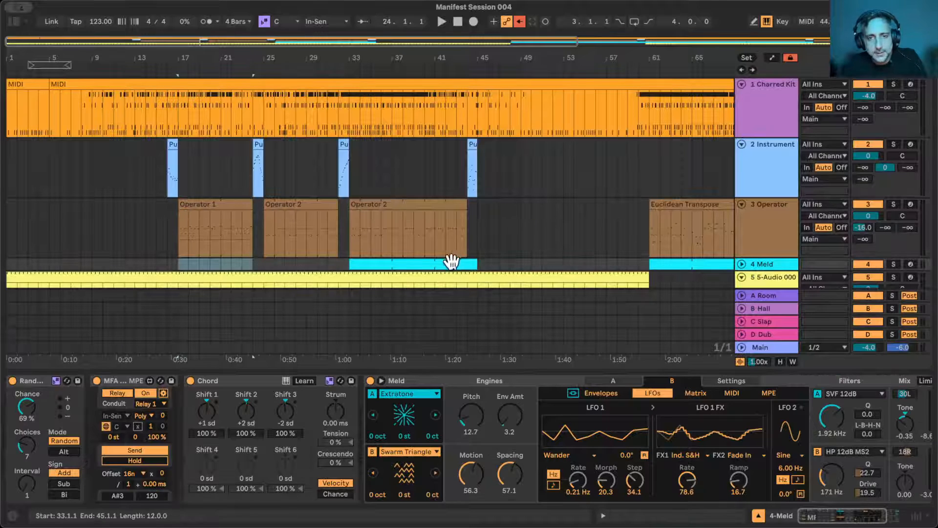
key("space")
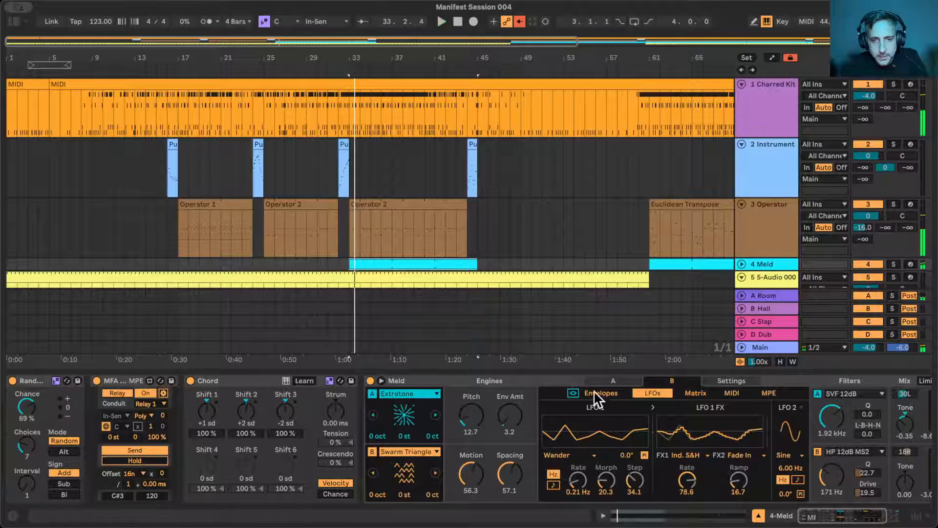
- Set Meld engine B's LFO1 FX modulation of Osc Macro 2 to 6.2, Motion to 29.4 and Spacing to 17.5, then resume playback
left_click(381, 380)
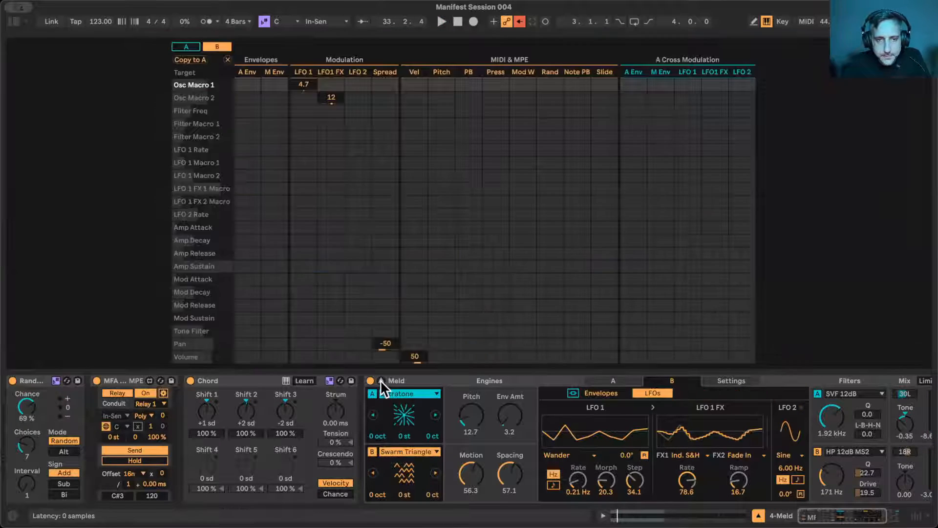
left_click_drag(332, 98, 332, 113)
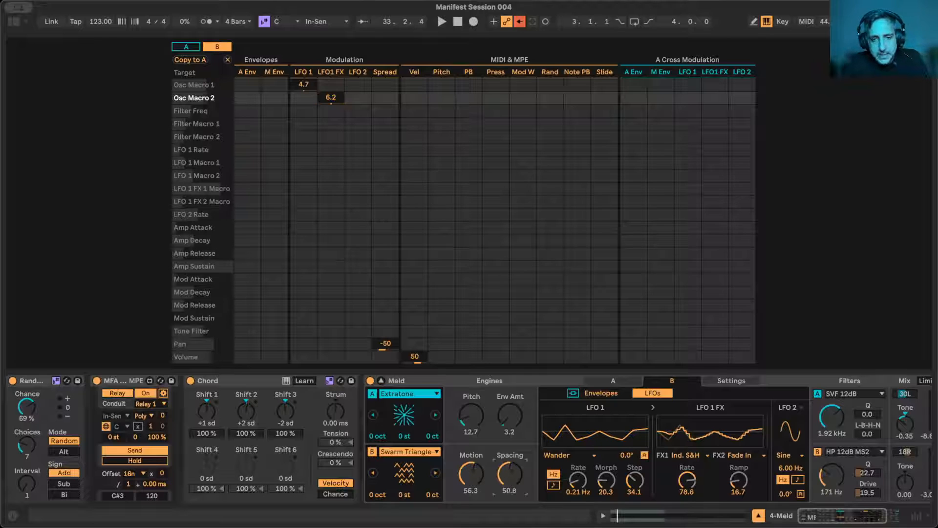
left_click_drag(471, 465, 471, 487)
key("space")
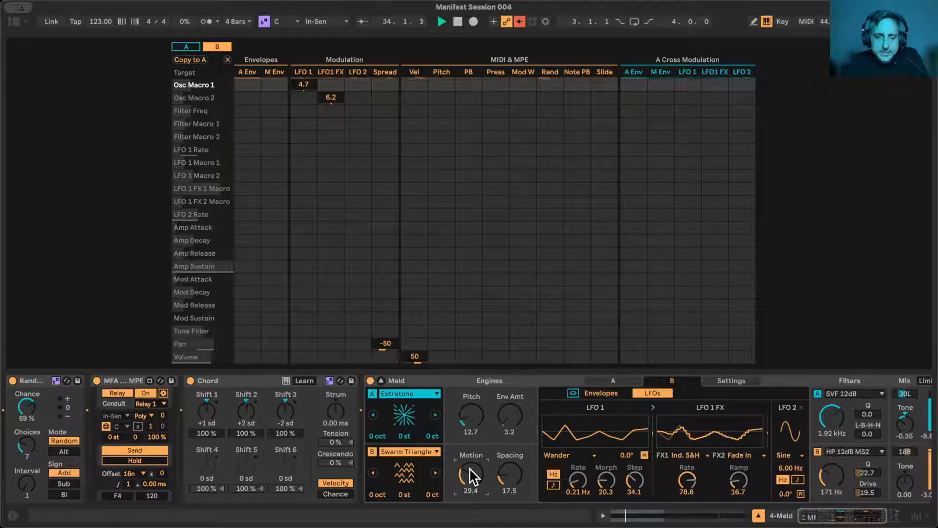
- Set Meld's filter B to 640 Hz with Q 16.4 and engine B's Tone to 0.16, then collapse the modulation matrix and stop playback
scroll(518, 453, "right", 5)
left_click(701, 473)
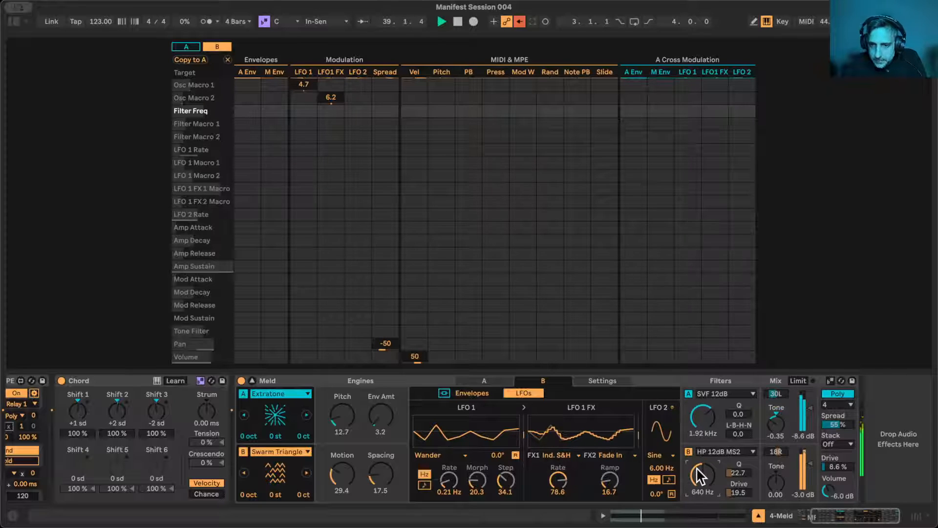
left_click_drag(735, 472, 735, 478)
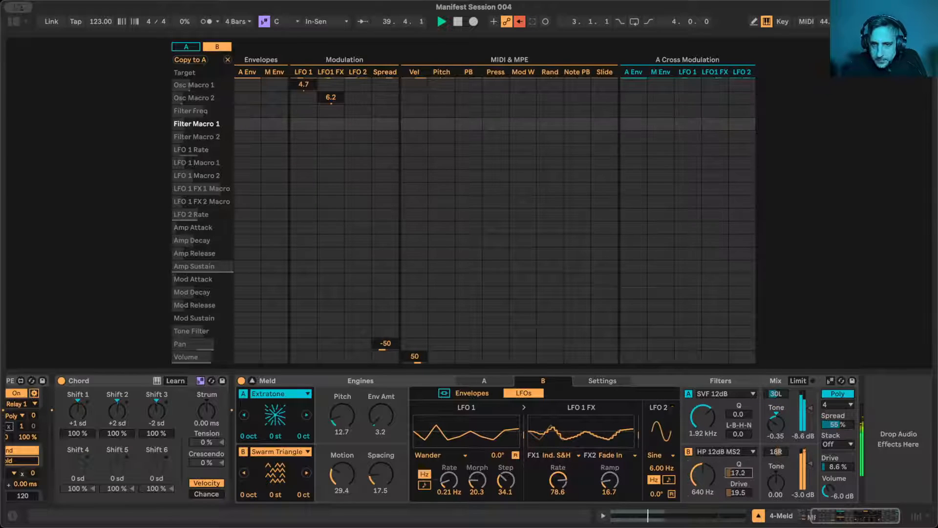
left_click(777, 482)
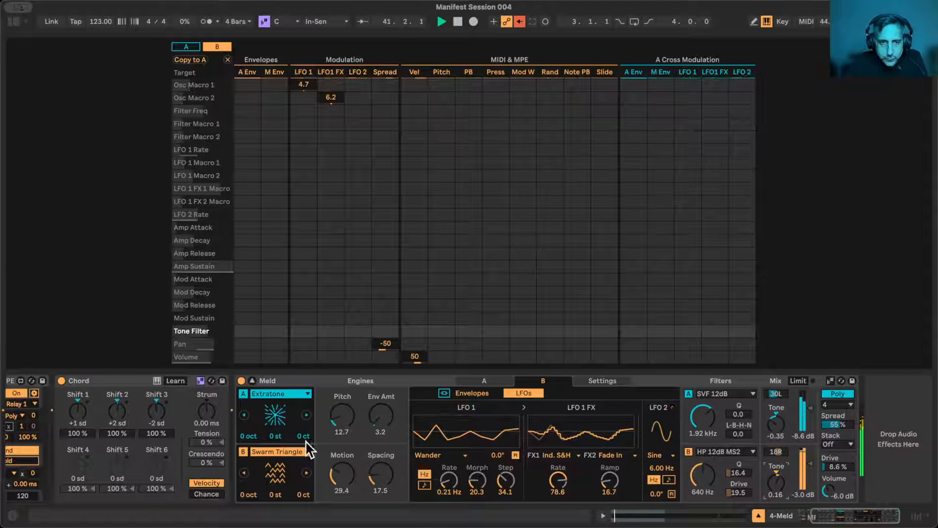
left_click(251, 379)
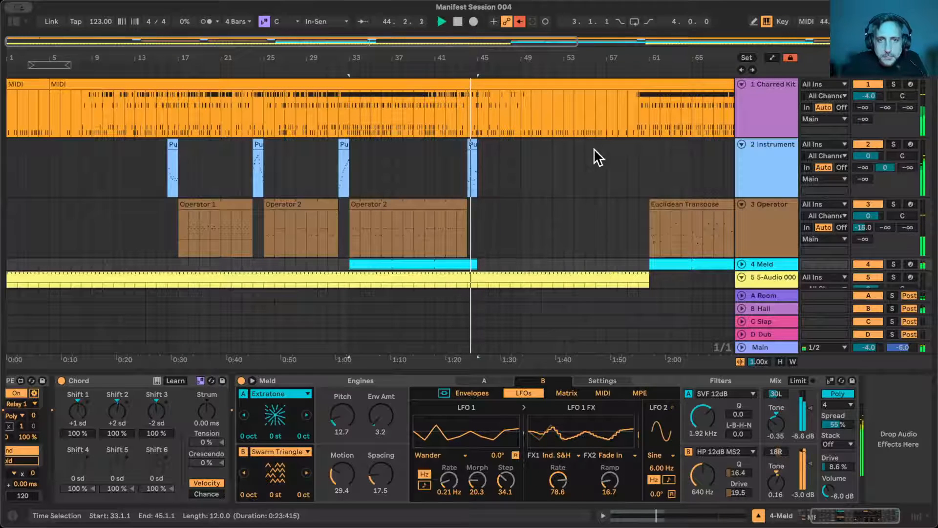
key("space")
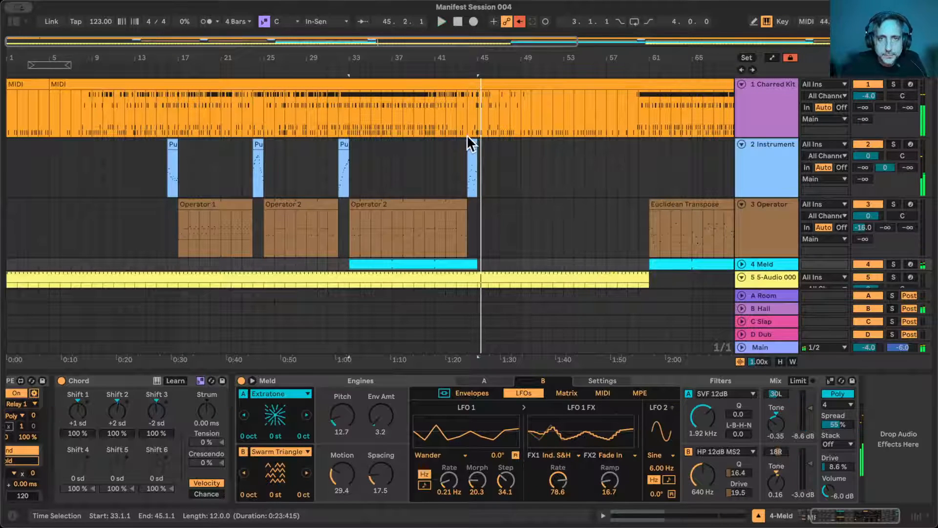
- Clear bars 16, 24, 32 and 44 from the MIDI clip on the 1 Charred Kit track
left_click(347, 104)
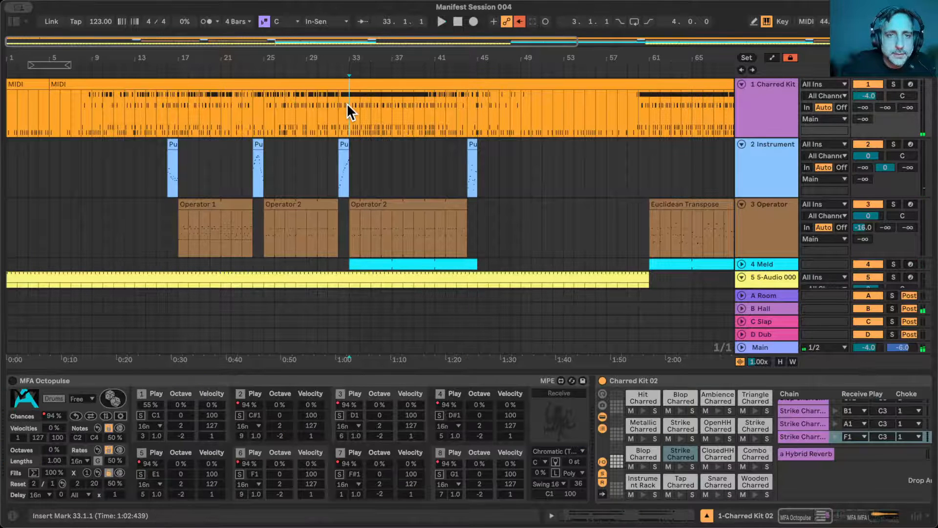
left_click_drag(171, 107, 180, 117)
key("super+e")
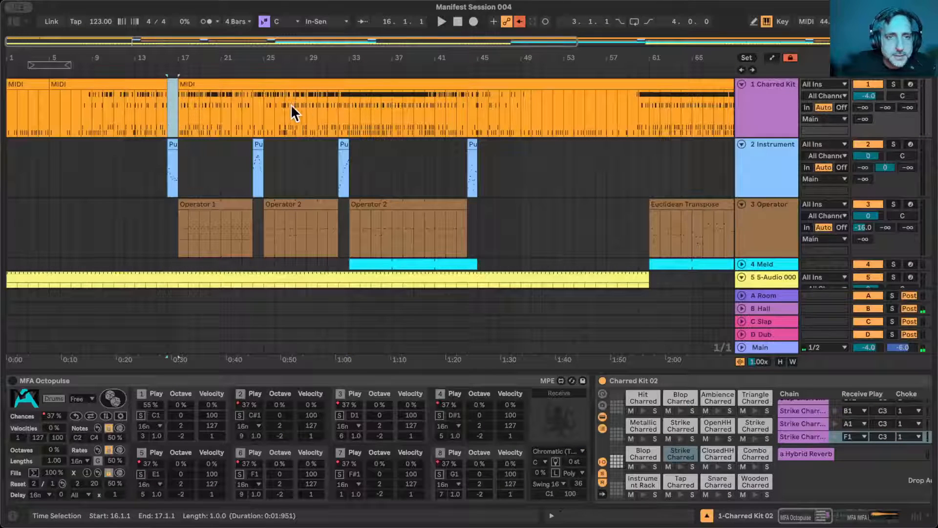
left_click_drag(252, 106, 263, 105)
key("Delete")
left_click_drag(340, 108, 351, 108)
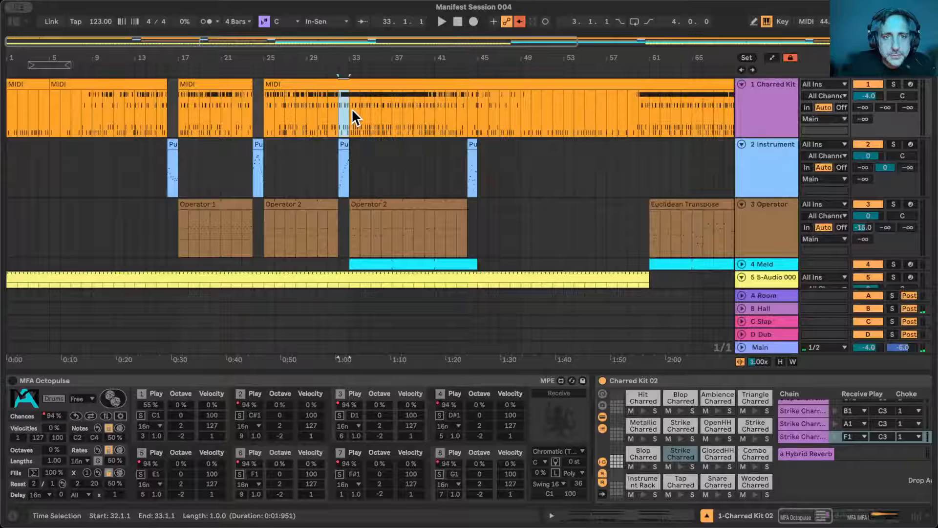
key("Delete")
left_click_drag(468, 105, 445, 114)
key("Delete")
- Delete bars 76 and 96 from the 1 Charred Kit MIDI clip and show the whole arrangement
scroll(508, 163, "right", 10)
scroll(508, 163, "right", 8)
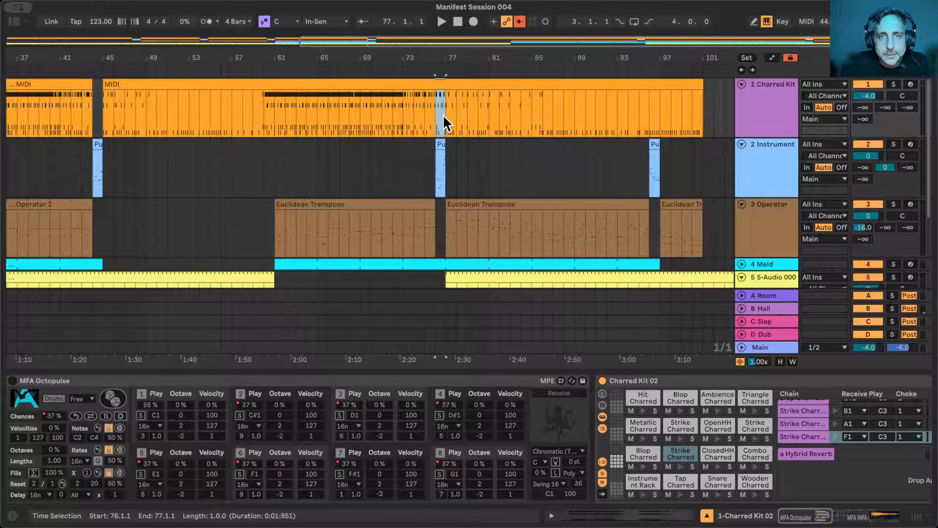
key("Delete")
left_click_drag(650, 109, 660, 109)
key("Delete")
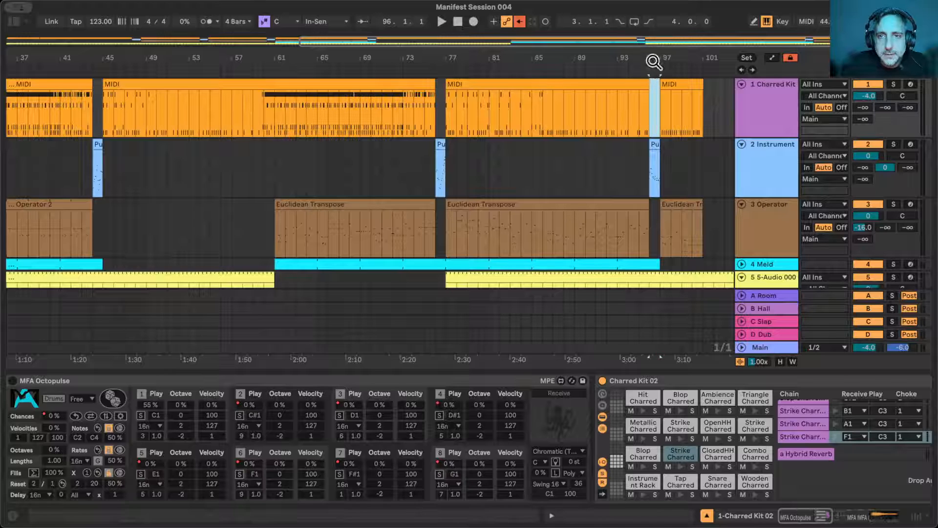
left_click_drag(654, 63, 636, 42)
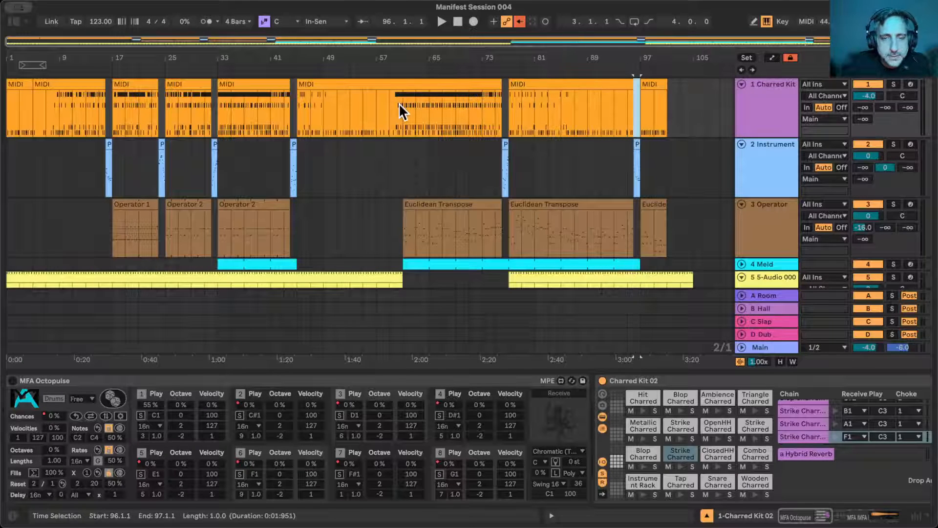
- Trim the 1 Charred Kit clip's start to bar 61 and delete the time from bar 45 to 61 across the tracks
left_click(300, 83)
left_click_drag(300, 82, 400, 78)
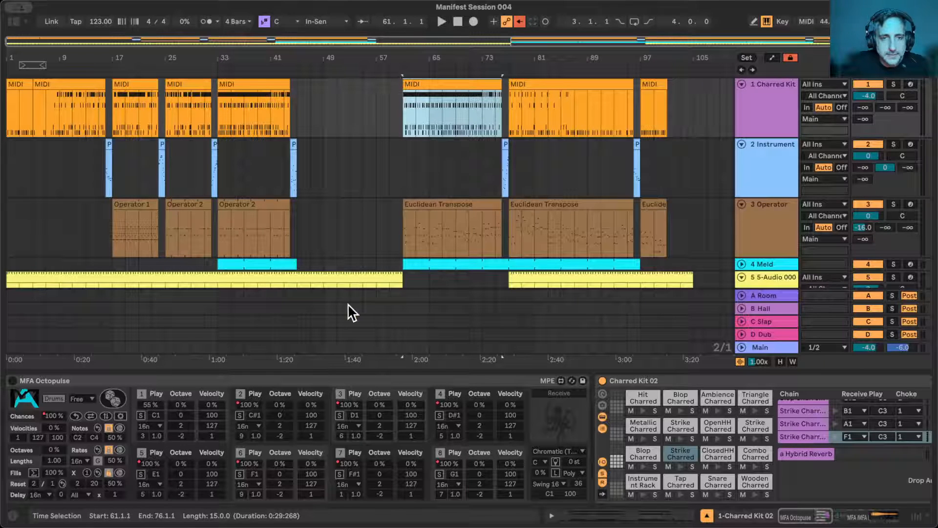
left_click_drag(298, 87, 397, 266)
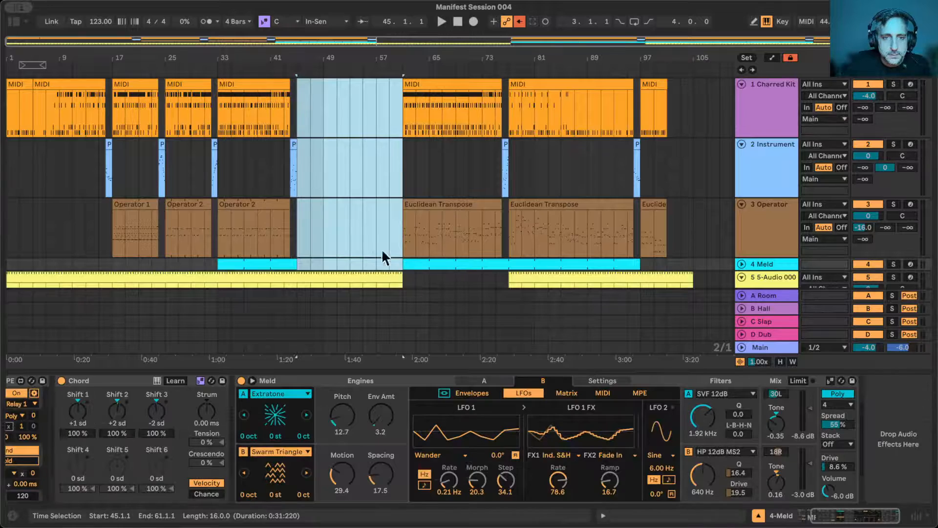
scroll(381, 248, "down", 5)
scroll(411, 169, "up", 3)
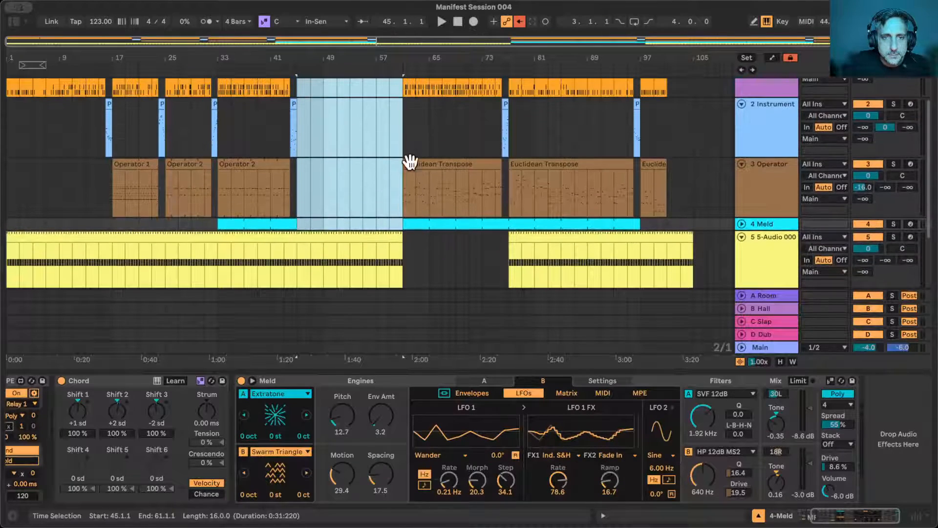
left_click(400, 257, "shift")
scroll(296, 71, "up", 2)
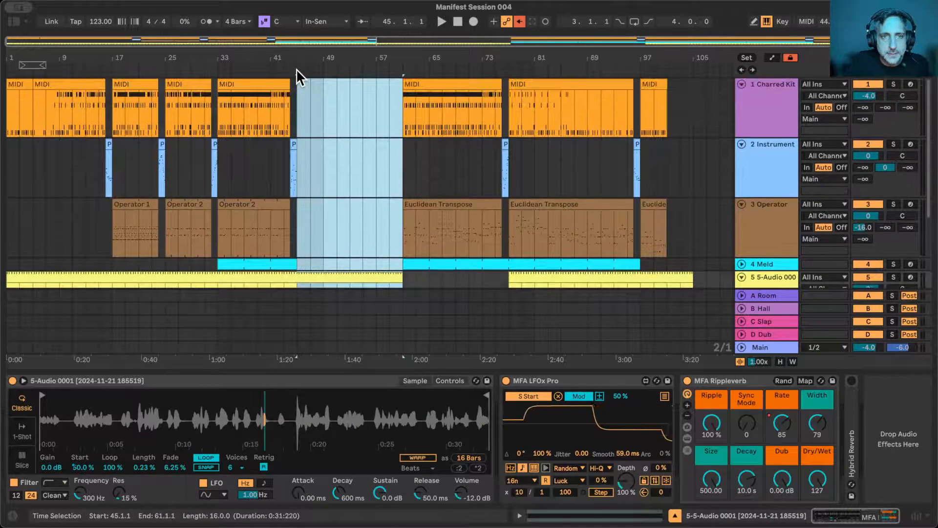
key("super+shift+BackSpace")
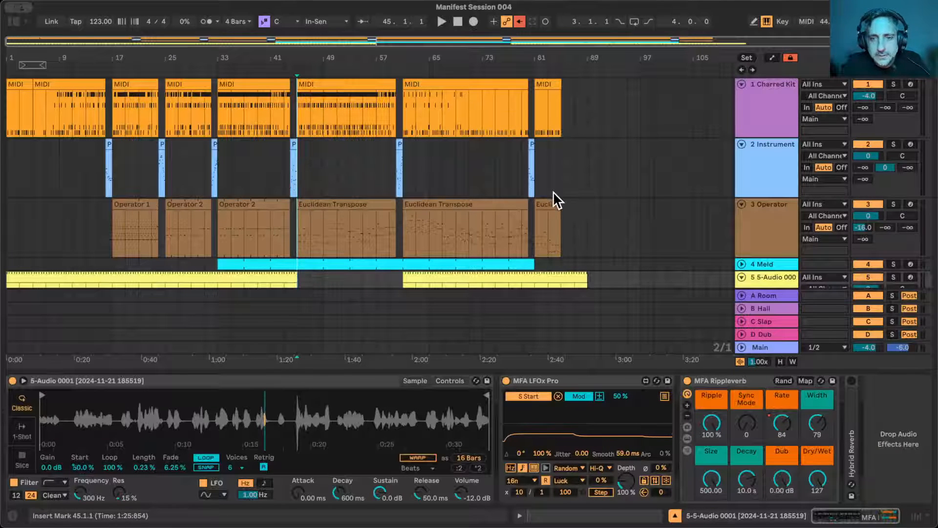
- Select the 5-Audio clip spanning bars 61 to 89 and unfold the 4 Meld track to view its clips
scroll(585, 162, "down", 5)
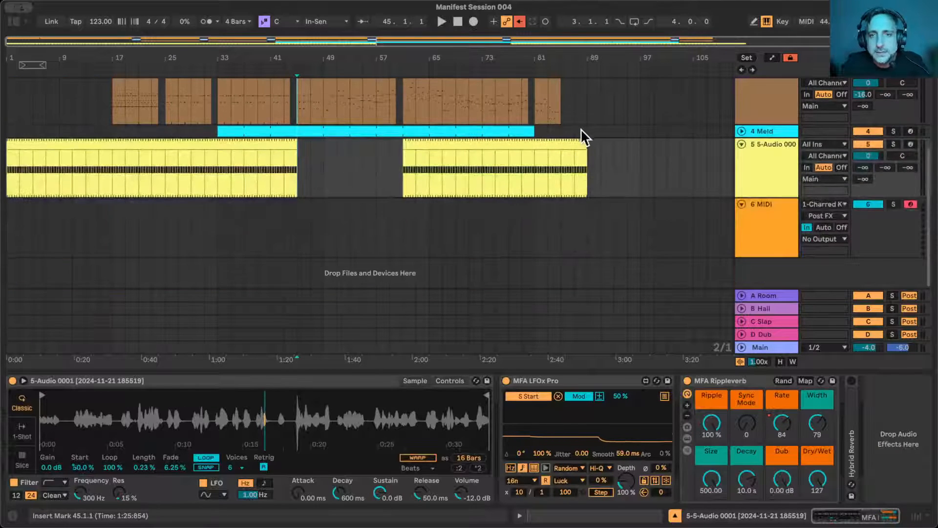
left_click(585, 142)
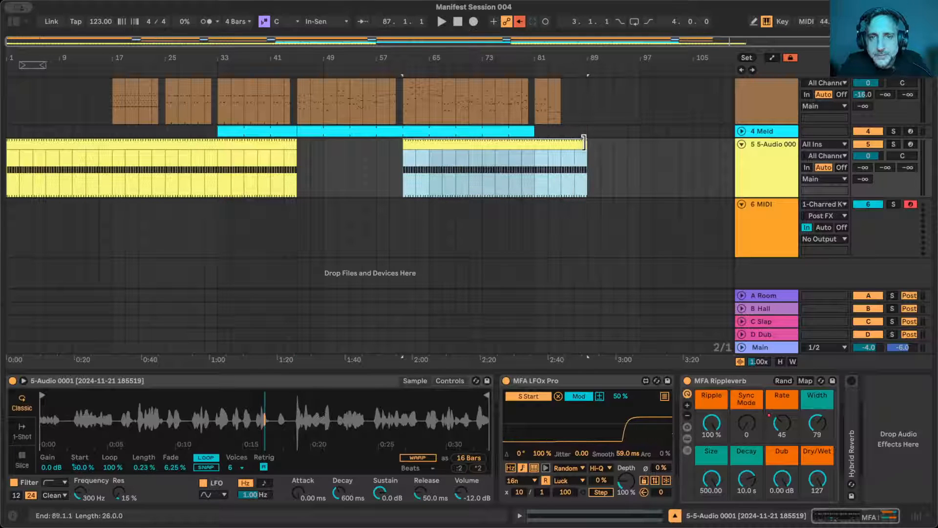
scroll(454, 293, "up", 5)
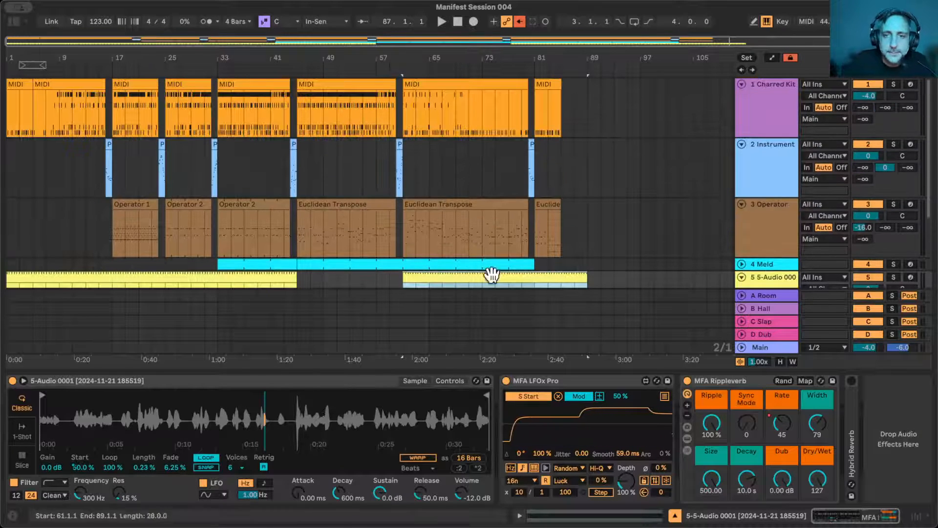
left_click(741, 263)
scroll(426, 132, "down", 5)
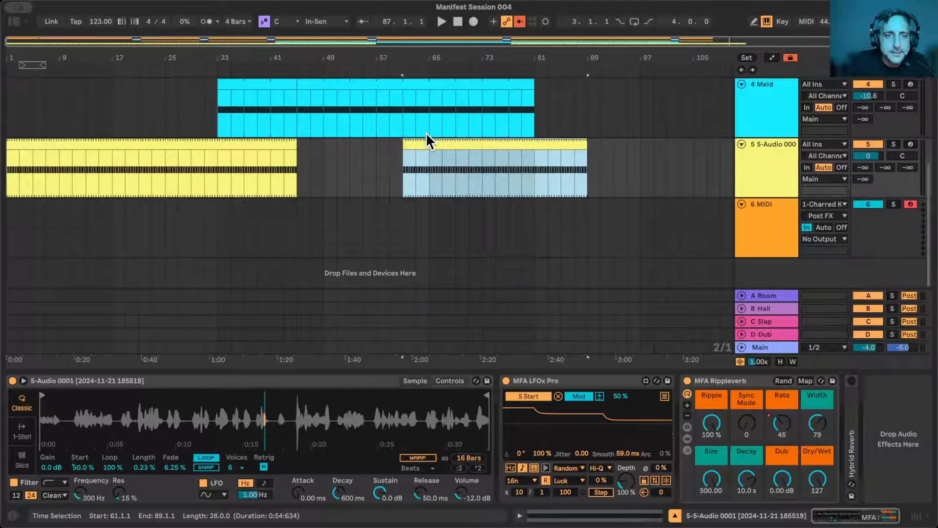
scroll(427, 132, "up", 5)
- Extend the 1 Charred Kit clip before the first fill by a sixteenth, ending at 16.1.2, and play the transition into bar 17
left_click_drag(371, 52, 420, 61)
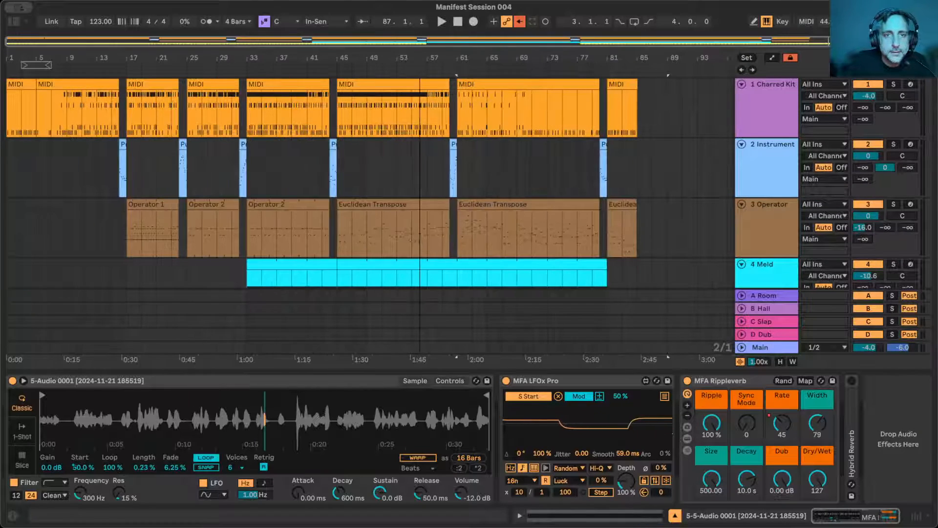
left_click_drag(113, 54, 113, 137)
mouse_move(336, 84)
left_mouse_down()
mouse_move(359, 84)
mouse_move(335, 84)
mouse_move(350, 84)
left_mouse_up()
left_click(181, 68)
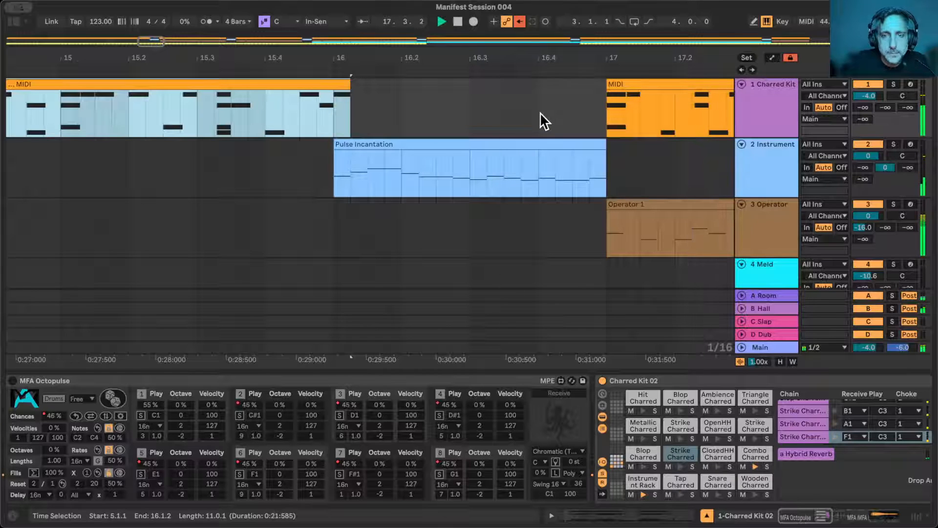
left_click_drag(606, 56, 606, 10)
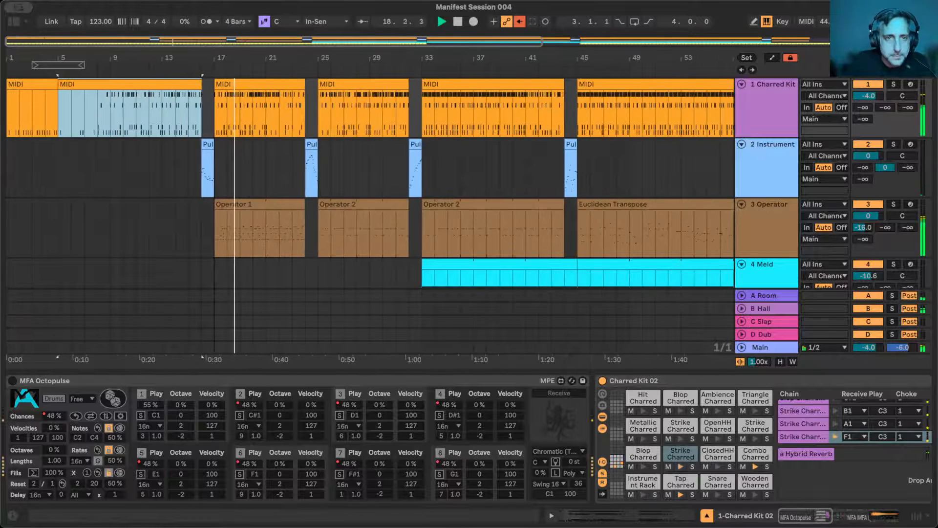
left_click_drag(214, 58, 170, 48)
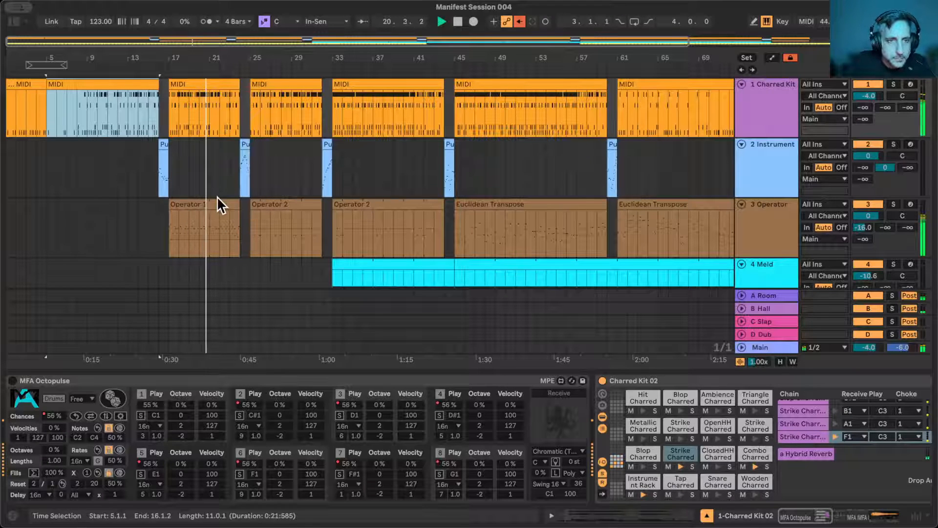
- Stop playback, separate bars 17 to 21 of the Operator 1 clip into their own clip and open its notes
left_click(207, 219)
key("space")
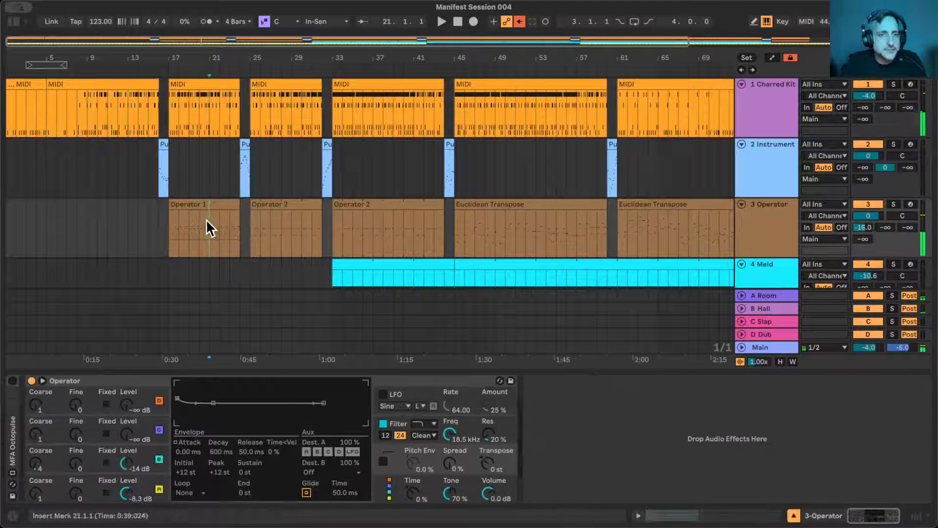
left_click_drag(206, 218, 170, 216)
double_click(190, 204)
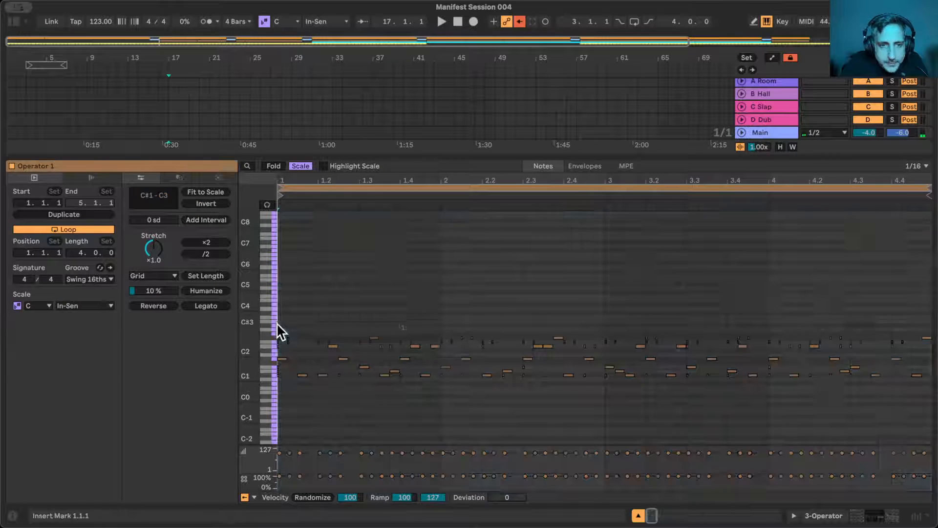
- Lower the chance of the F2 to G#2 notes in the Operator 1 clip and audition the section into bar 25
mouse_move(276, 322)
left_mouse_down()
mouse_move(935, 327)
mouse_move(937, 349)
left_mouse_up()
left_click_drag(279, 476, 281, 480)
key("space")
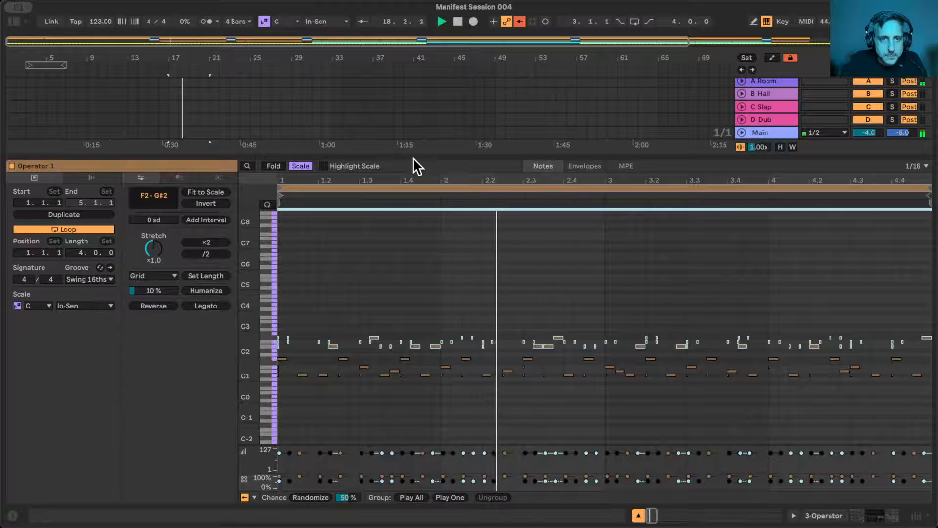
left_click_drag(413, 157, 373, 312)
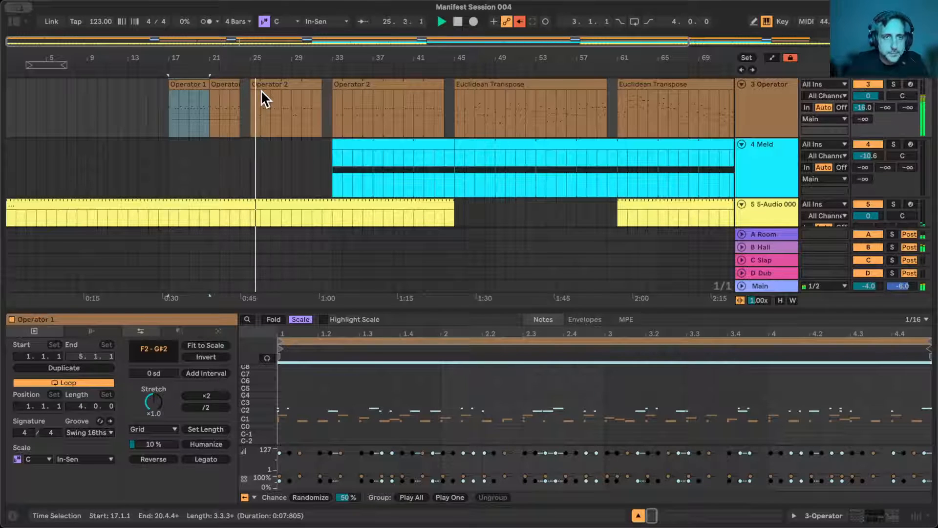
key("space")
- Examine the Pulse Incantation clip at bar 24 and the surrounding tracks, then hide the clip view and show the whole arrangement
scroll(261, 90, "up", 5)
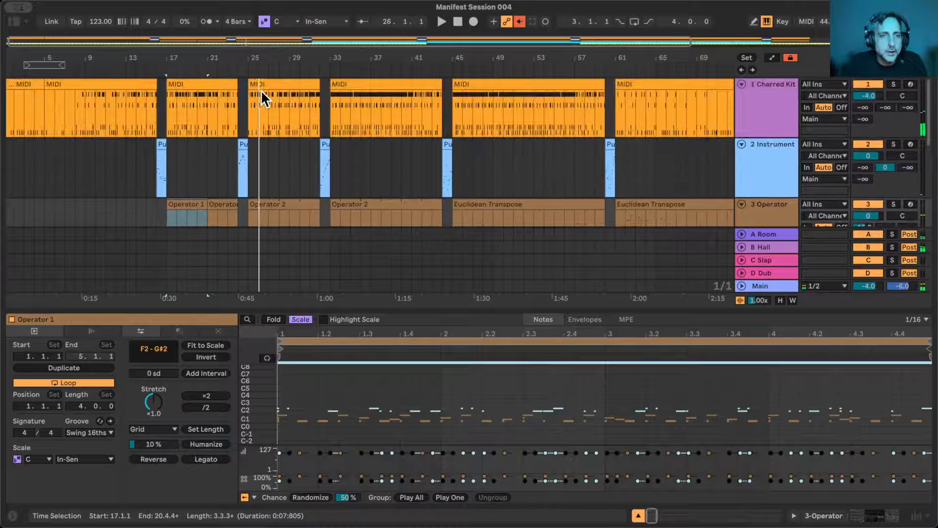
left_click_drag(245, 61, 184, 57)
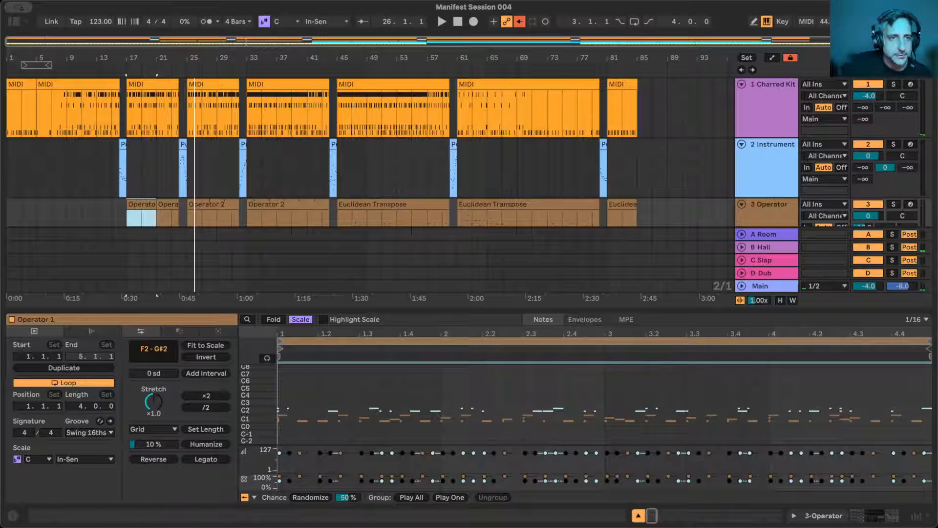
left_click_drag(178, 54, 178, 59)
left_click(210, 147)
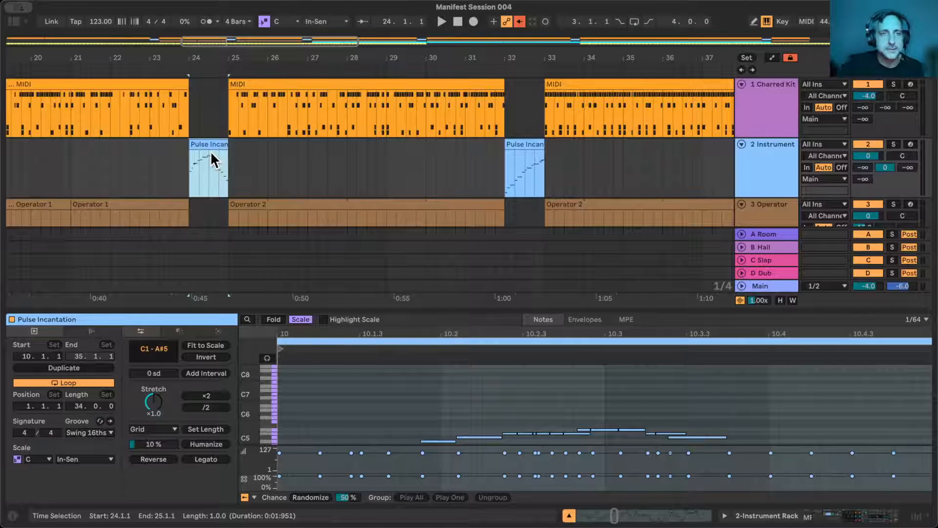
scroll(306, 183, "down", 5)
scroll(306, 184, "right", 3)
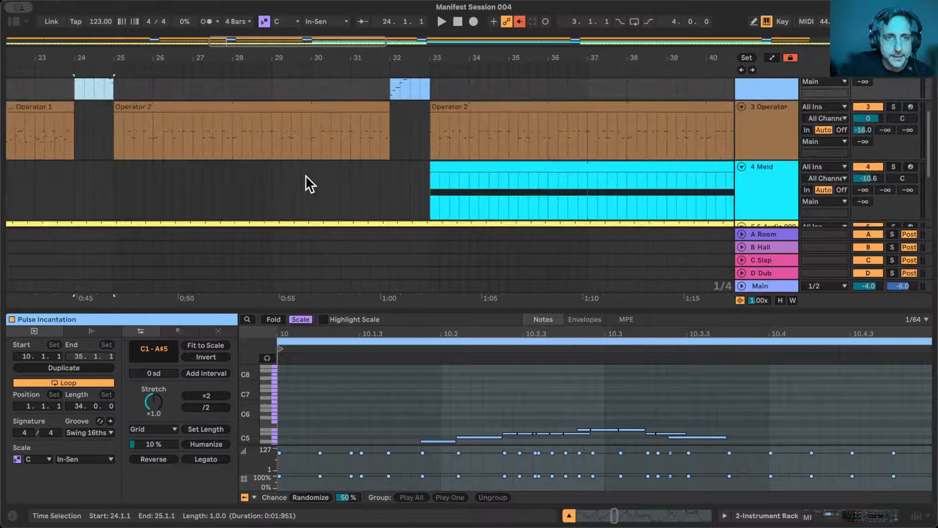
left_click_drag(170, 57, 198, 57)
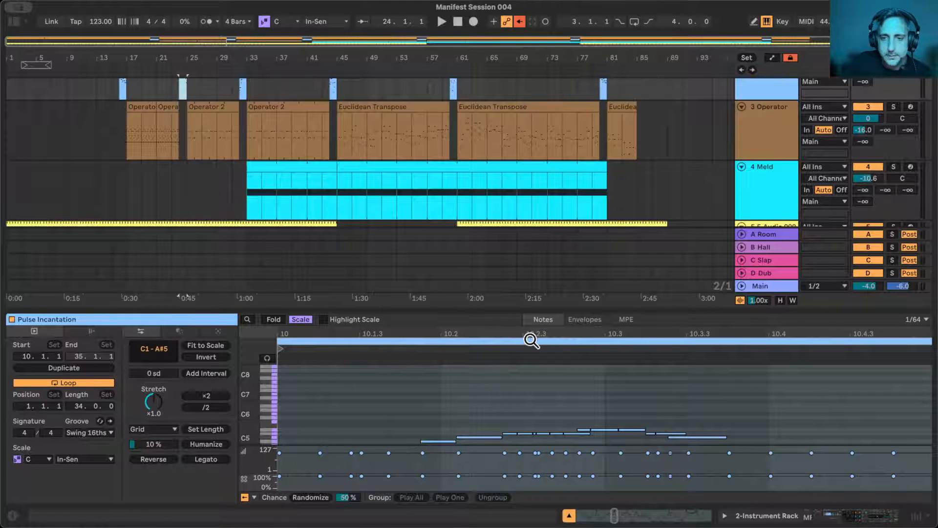
left_click(570, 516)
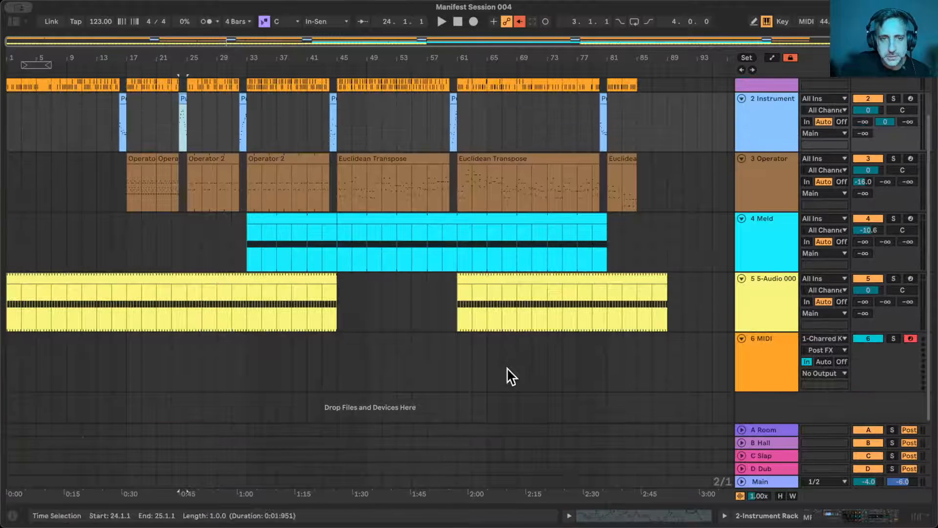
scroll(498, 362, "up", 2)
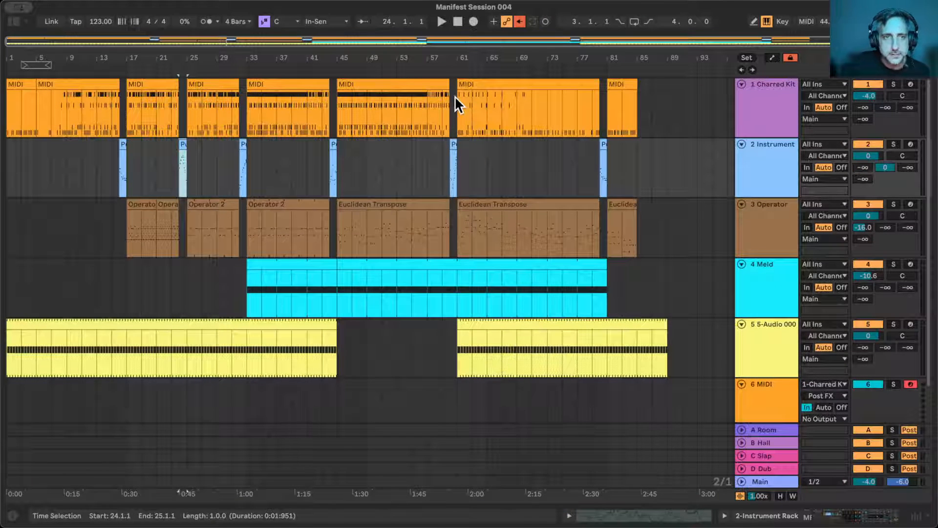
- Set the arrangement loop from bar 1 to 89 and re-enable the overridden automation
left_click_drag(51, 64, 666, 62)
left_click(520, 20)
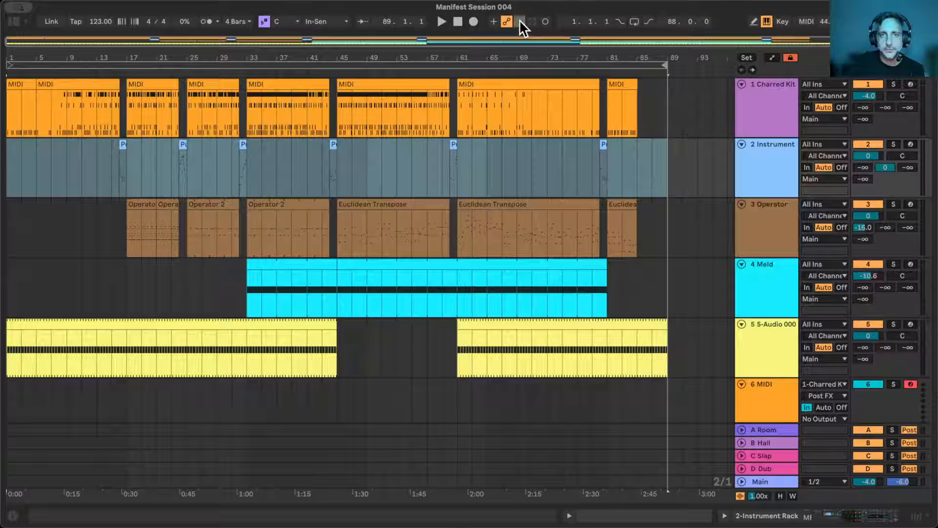
left_click_drag(597, 56, 598, 58)
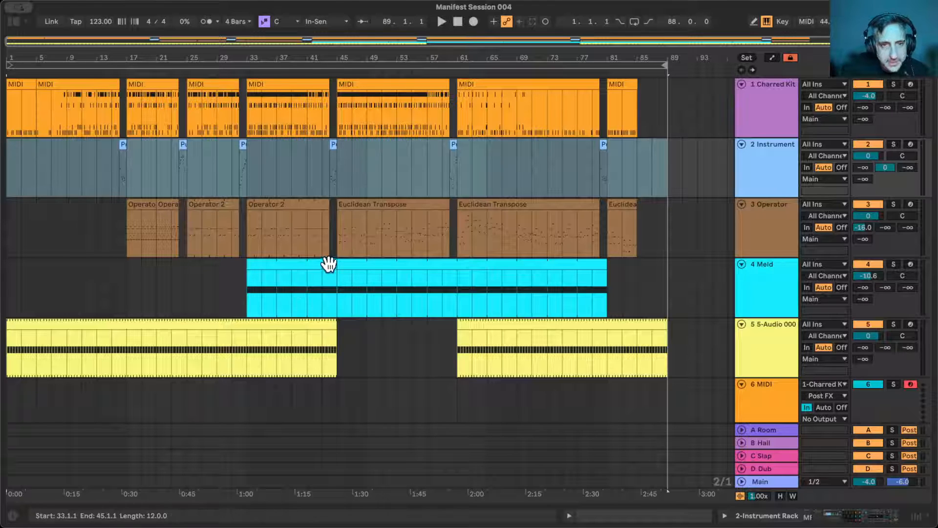
- Review the Meld clips from bar 33 to 81, then select the 5-Audio track and show its MFA Rippleverb Rate automation
left_click_drag(333, 265, 607, 269)
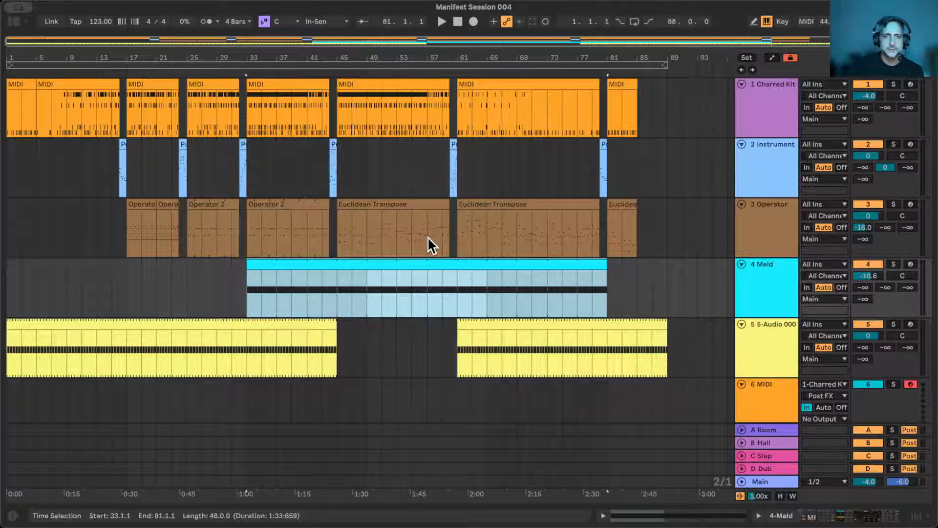
scroll(429, 245, "down", 2)
scroll(429, 239, "up", 2)
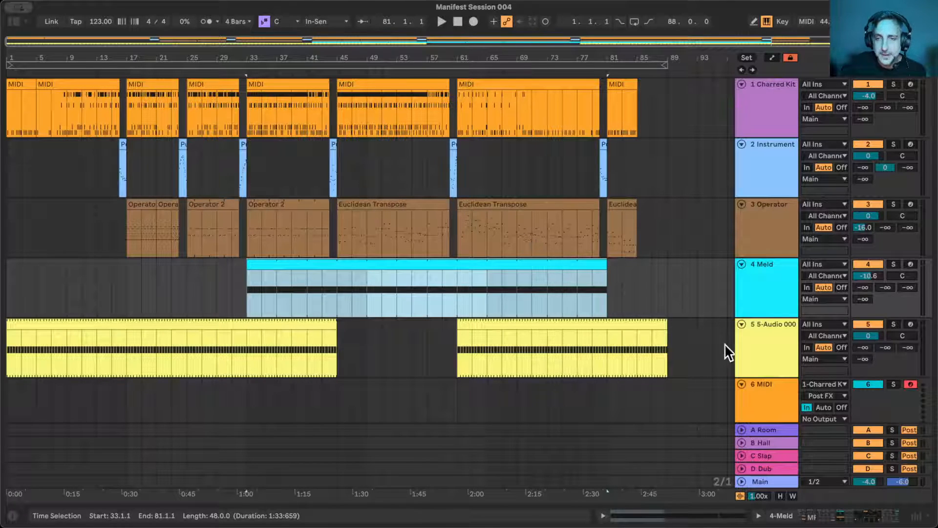
left_click(767, 344)
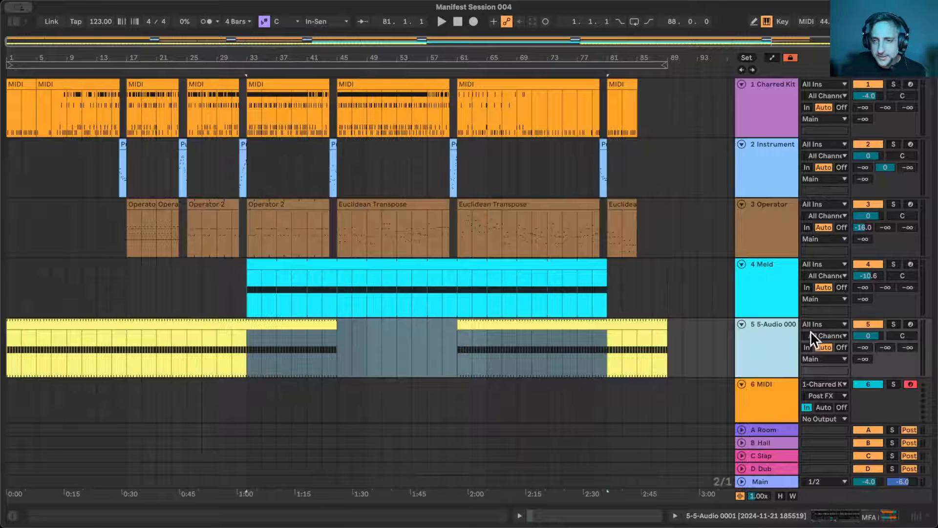
left_click(772, 58)
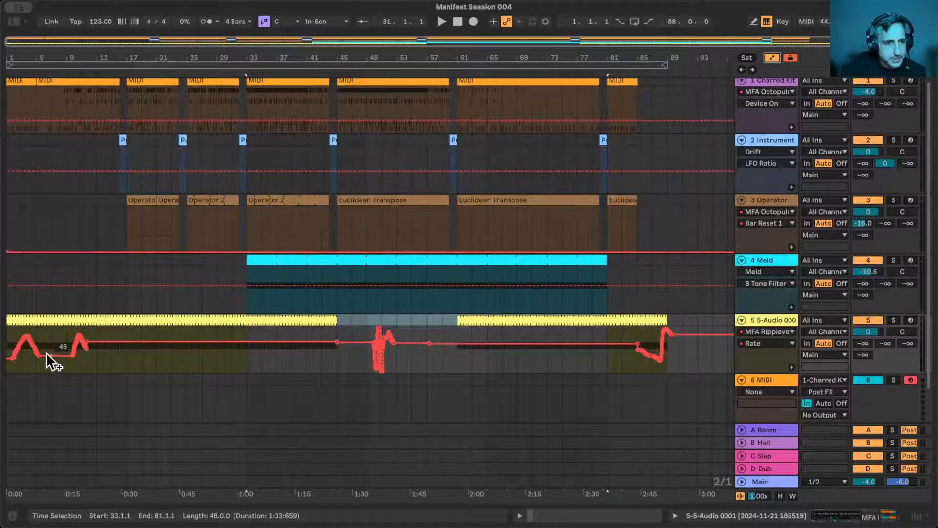
- Lower the Rate automation dip near bar 7 and insert a sine shape from about bar 11 to bar 45
left_click_drag(52, 355, 335, 346)
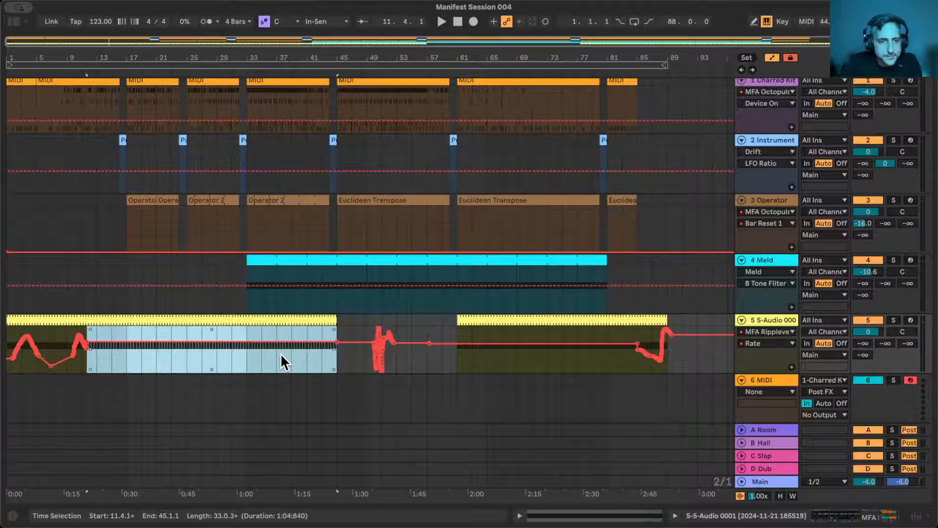
right_click(280, 354)
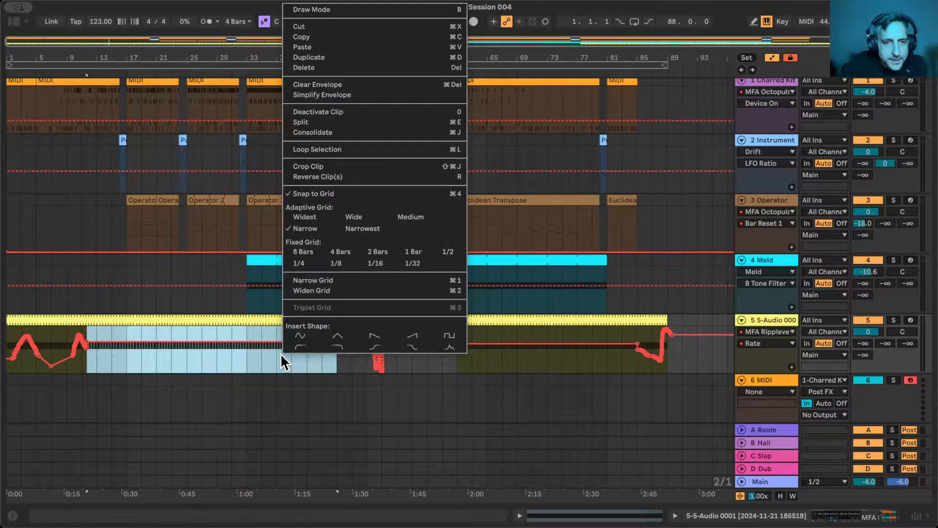
left_click(306, 332)
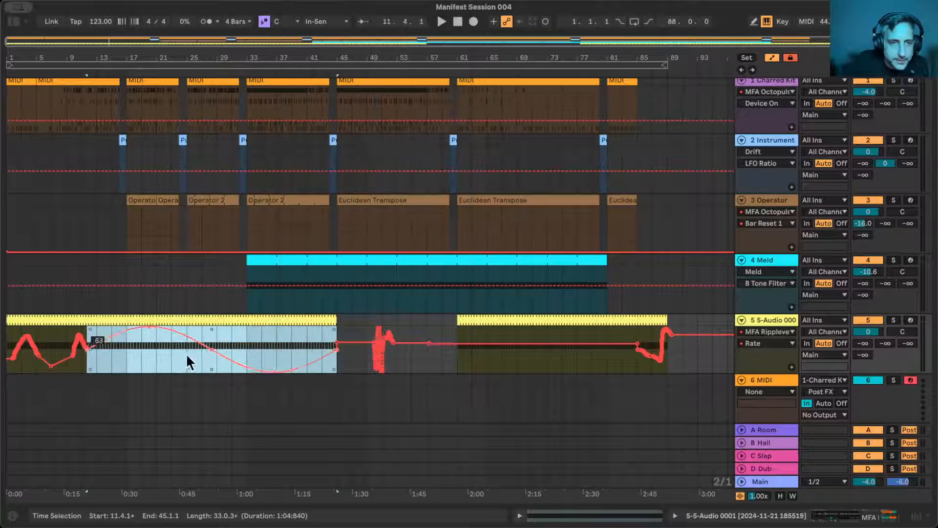
- Flatten the sine-shaped Rate automation by lowering its peak near bar 20 and raising its trough near bar 37
left_click(150, 345)
left_click_drag(149, 330, 149, 342)
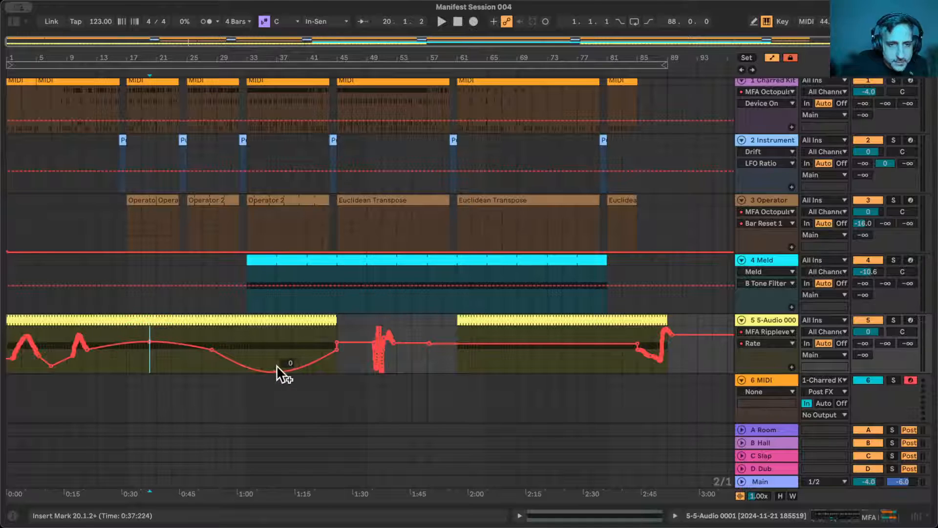
left_click_drag(274, 371, 274, 365)
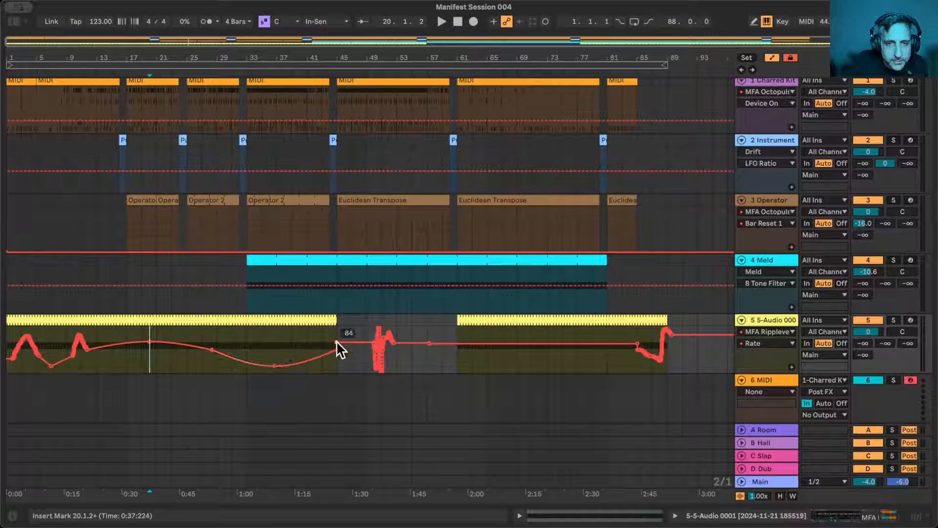
- Replace the Rate automation on the 5-Audio track from bar 61 to 89 with a triangle shape and remove its stray edge breakpoints
mouse_move(459, 350)
left_mouse_down()
mouse_move(637, 350)
mouse_move(459, 363)
left_mouse_up()
left_click(664, 357)
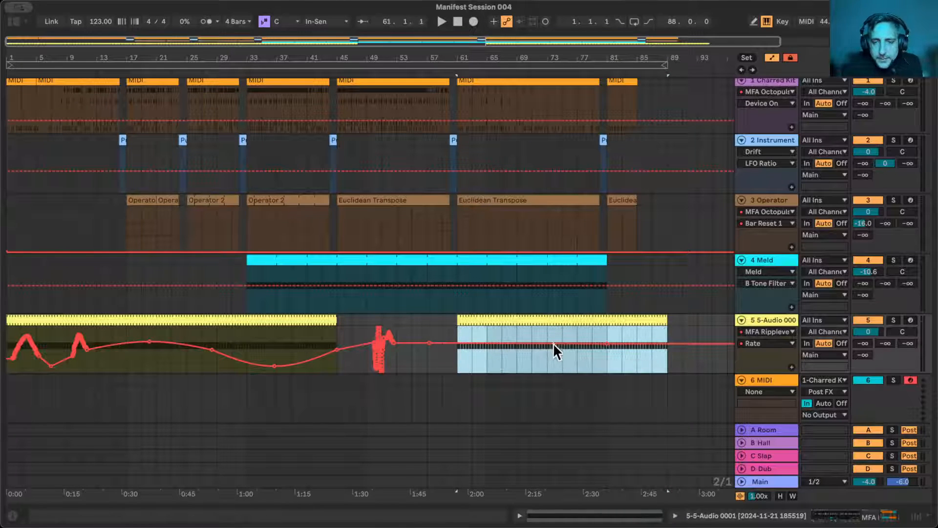
left_click(518, 347)
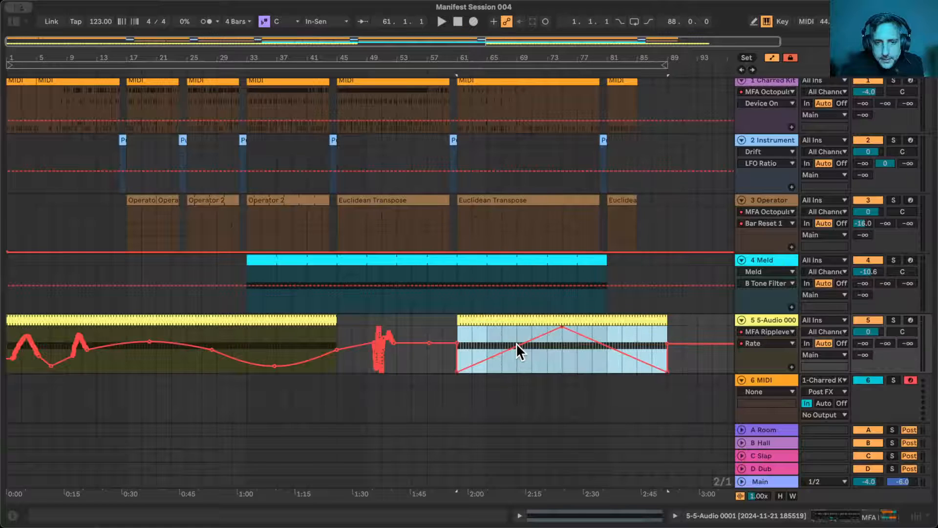
left_click(455, 342)
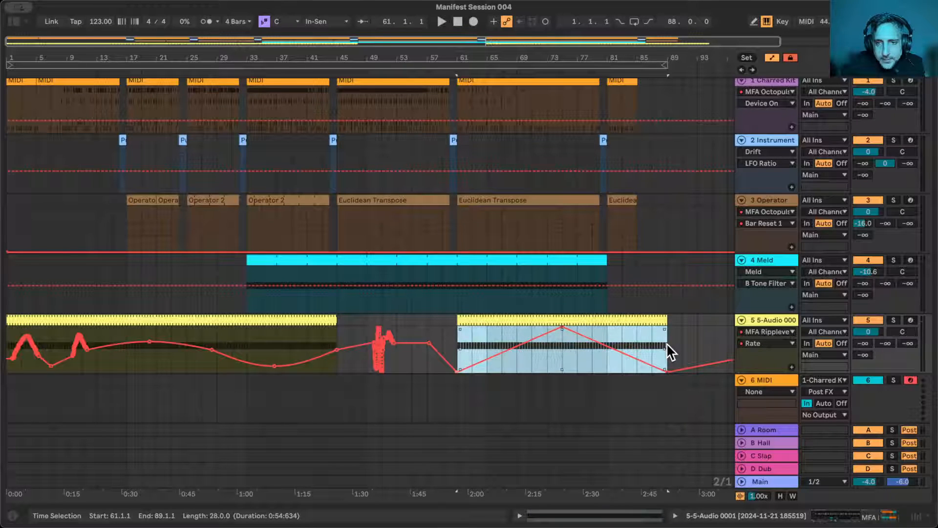
- Compress the Rate triangle to bars 61–73, duplicate it, shorten the copy to bars 73–81 and duplicate that into bars 81–89
left_click_drag(666, 342, 544, 348)
key("super+d")
left_click_drag(636, 344, 607, 350)
key("super+d")
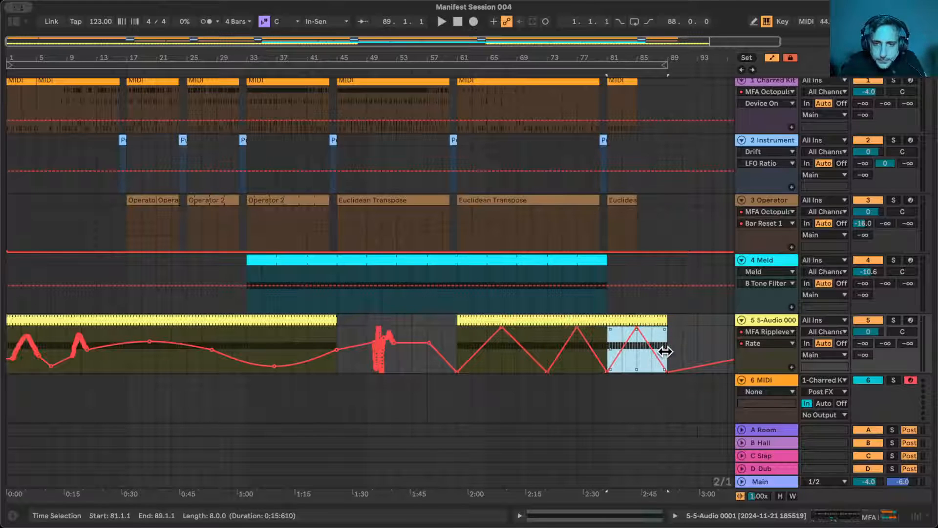
- Skew the Rate triangles from bar 61 so their peaks rise progressively, and compress the series to end at bar 85
left_click_drag(454, 341, 666, 351)
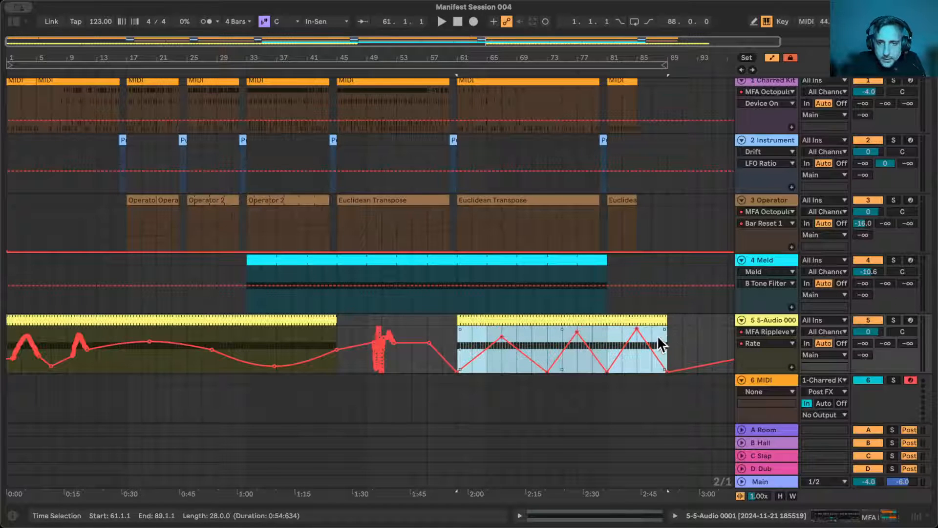
left_click_drag(667, 371, 636, 348)
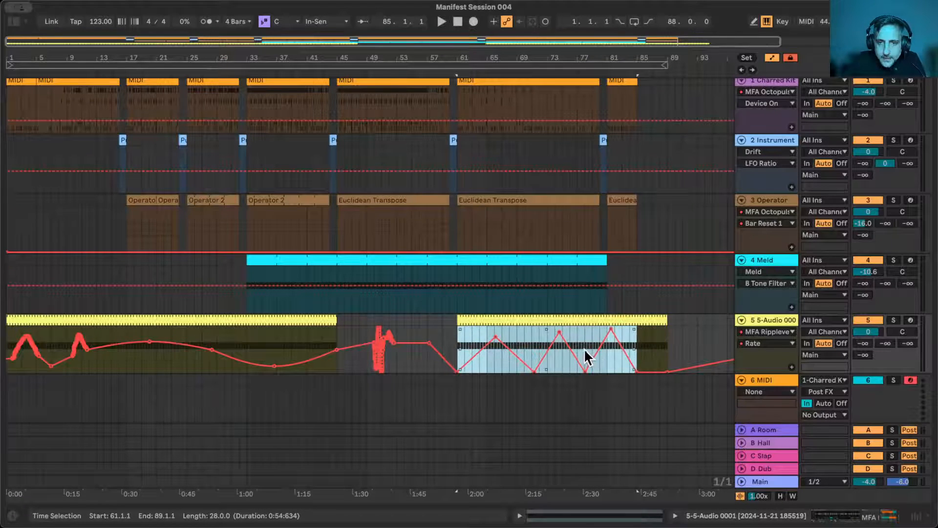
- Add a fourth, shorter triangle to the Rate automation from bar 85 to 89
left_click_drag(585, 348, 667, 350)
key("super+d")
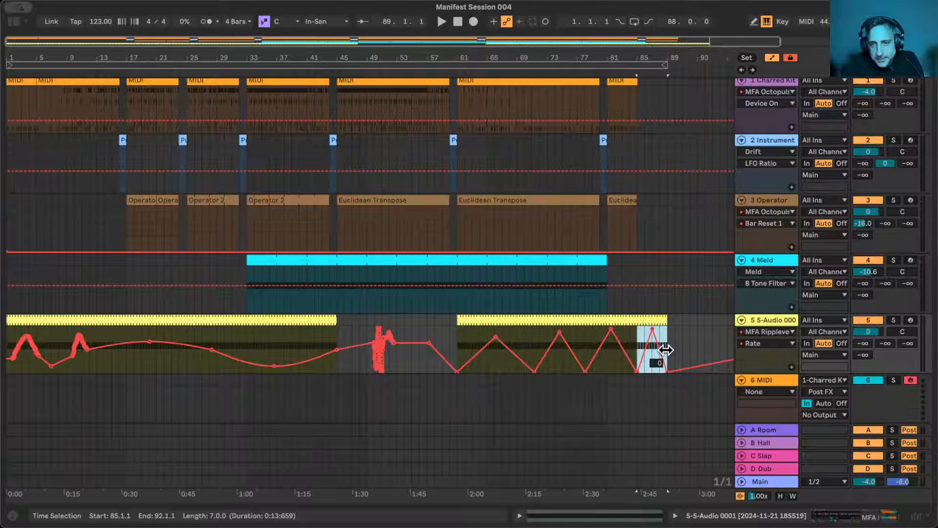
left_click(699, 339)
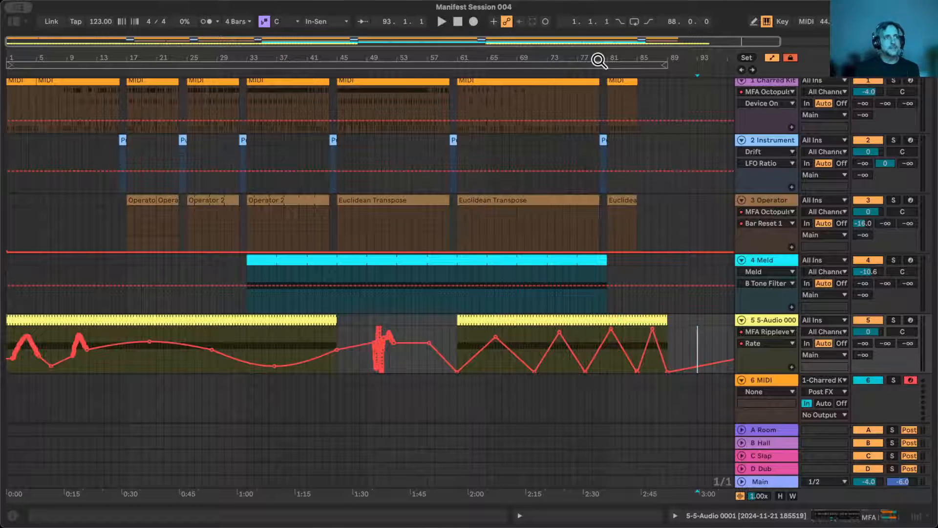
- Delete the Rate automation between bars 48 and 58 in the gap between the 5-Audio clips
scroll(573, 216, "up", 1)
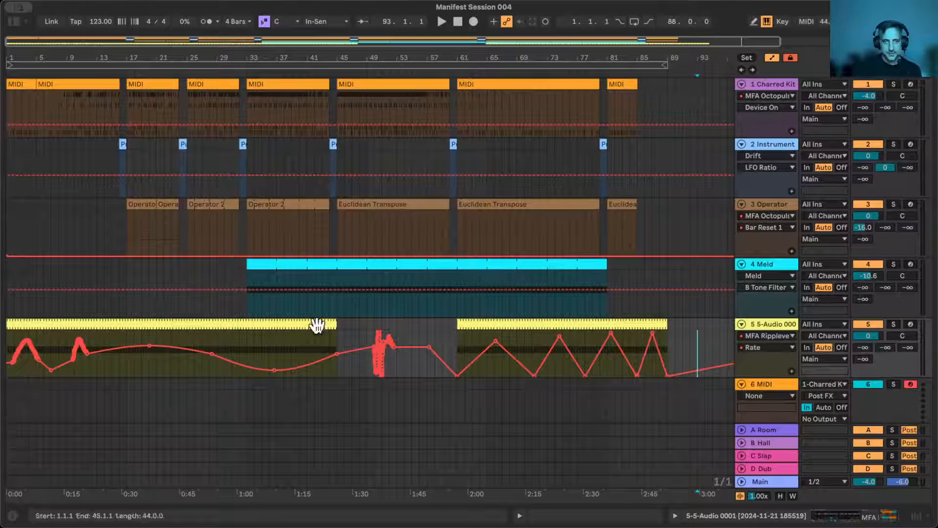
left_click_drag(360, 335, 436, 347)
key("Delete")
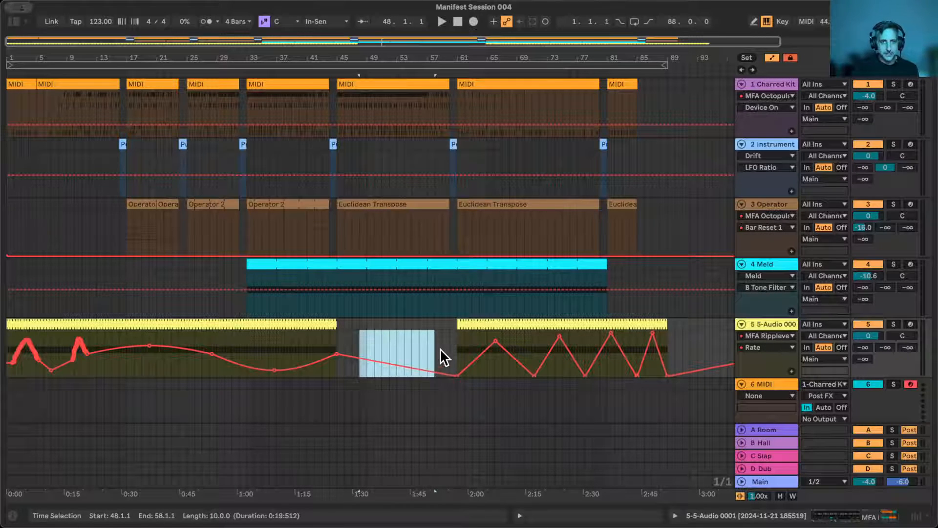
- Select bars 49 to 57 in the empty clip area of the 5-Audio track
left_click(439, 348)
left_click_drag(366, 344, 423, 341)
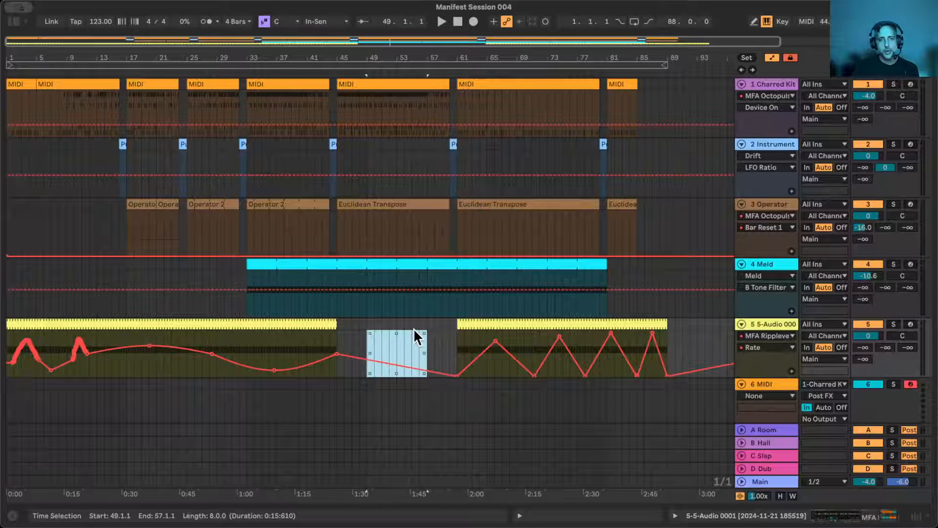
left_click(424, 325)
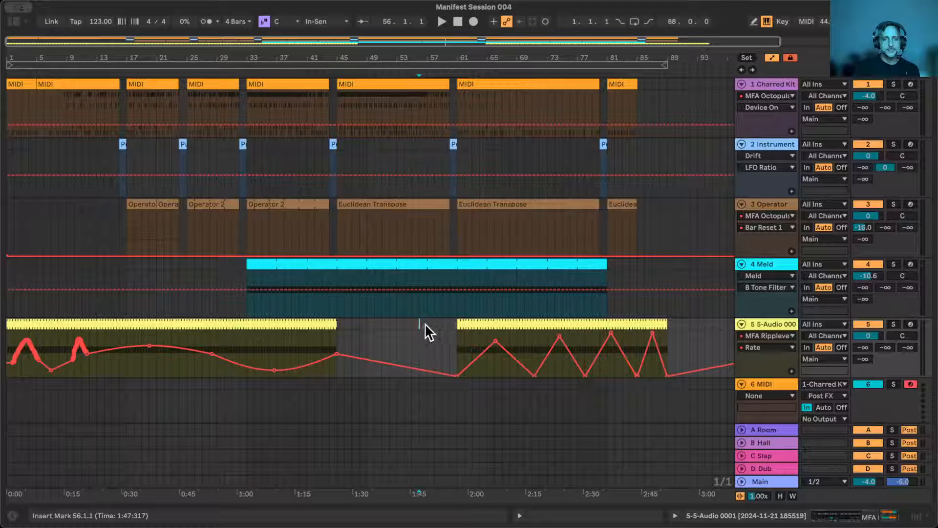
left_click_drag(425, 324, 365, 324)
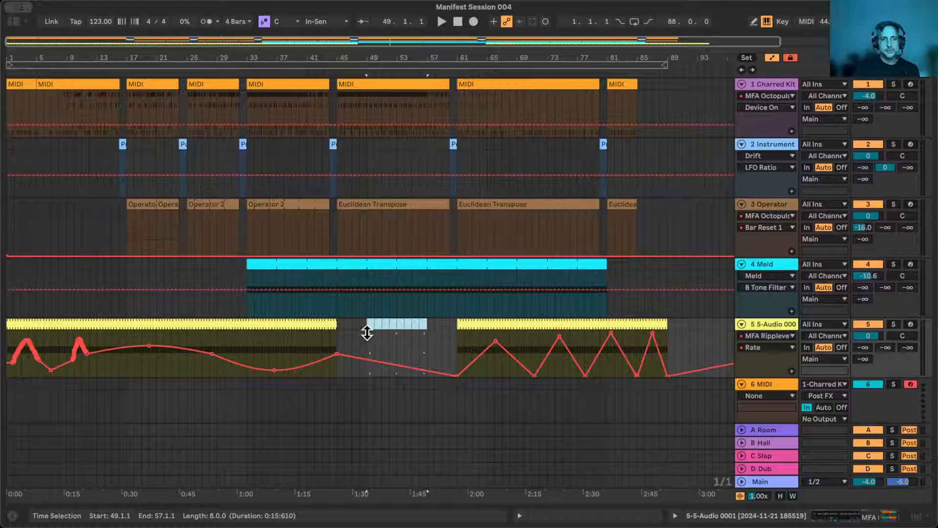
left_click(424, 346)
left_click_drag(424, 346, 365, 324)
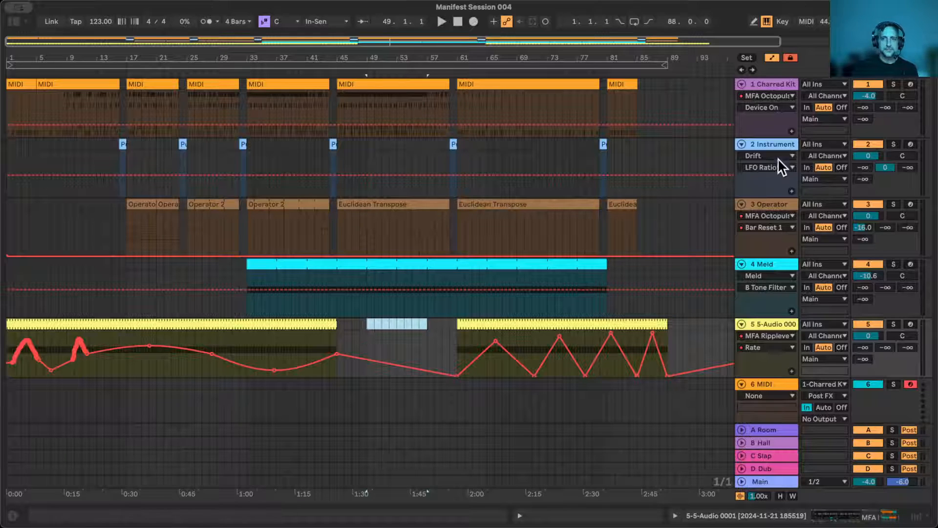
- Fold tracks 1 to 5, from Charred Kit to 5-Audio, for a compact view of the arrangement
left_click(739, 84)
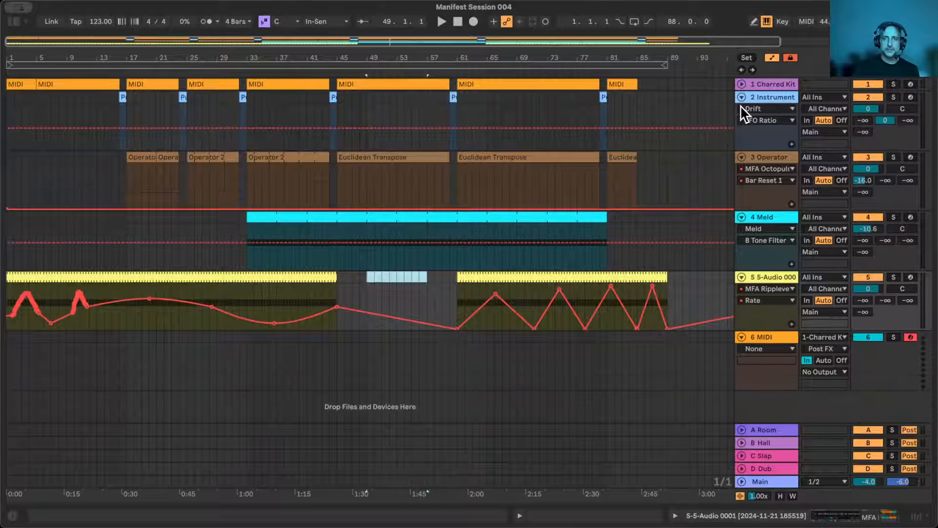
left_click(741, 96)
left_click(740, 108)
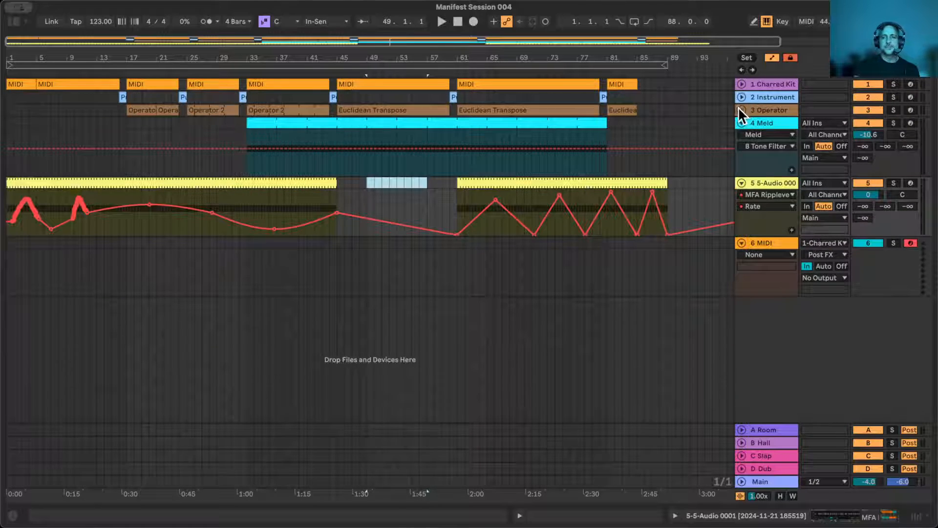
left_click(738, 122)
left_click(741, 136)
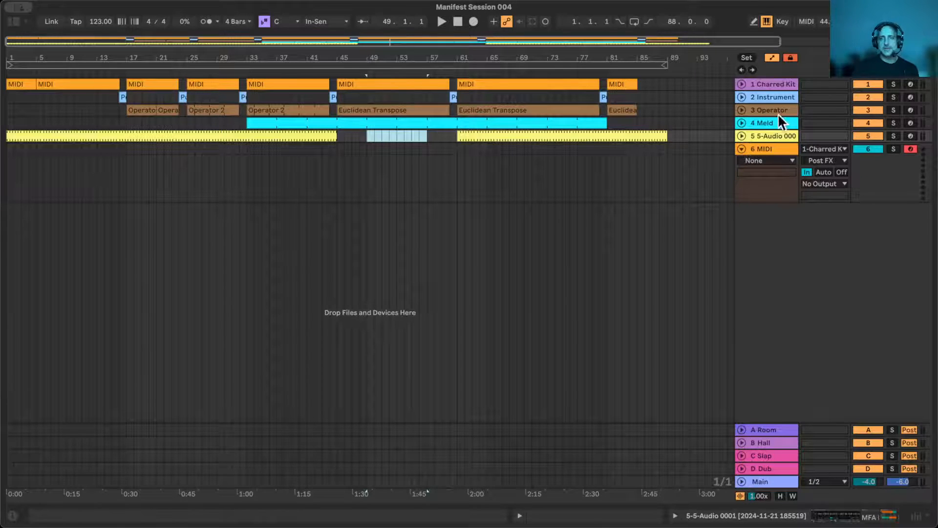
- Show the Meld track's devices, switch its MFA device from Relay to Node, look at its output type options, and hide the devices
left_click(767, 121)
scroll(347, 412, "left", 3)
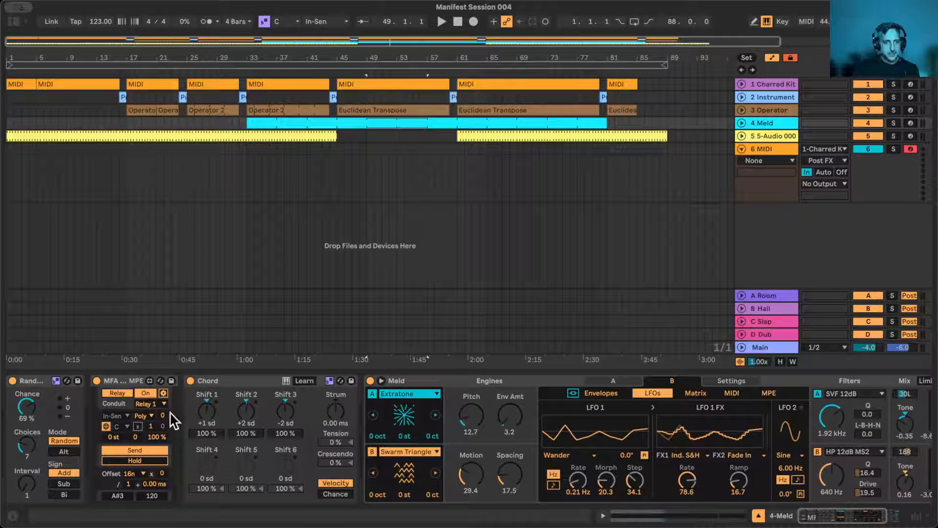
left_click(120, 392)
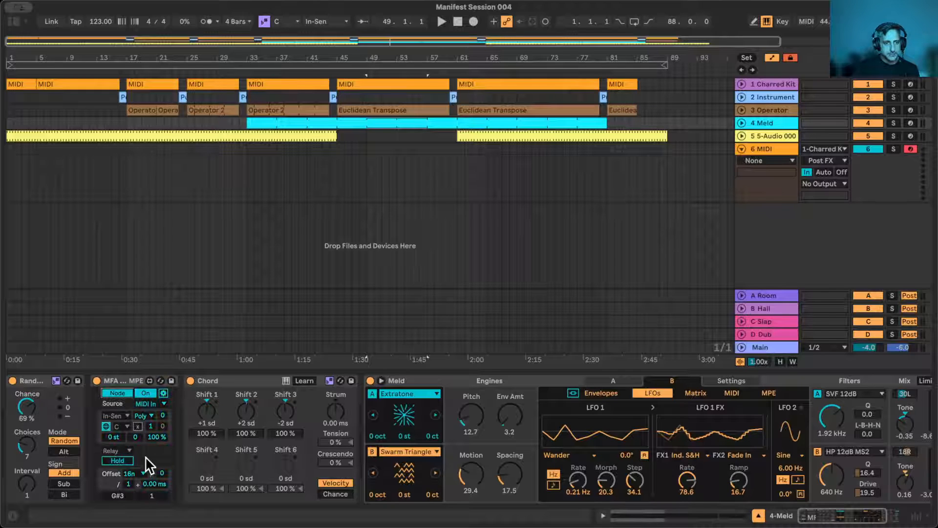
left_click(126, 451)
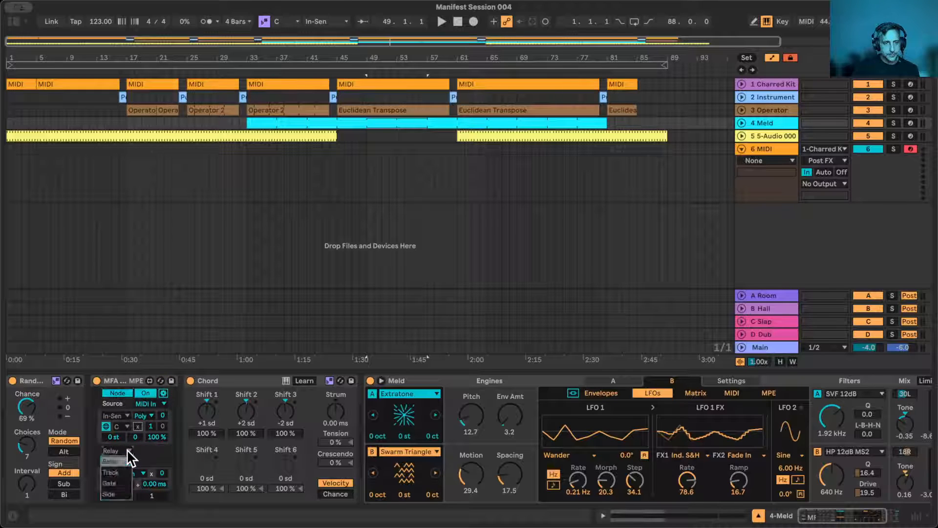
left_click(116, 482)
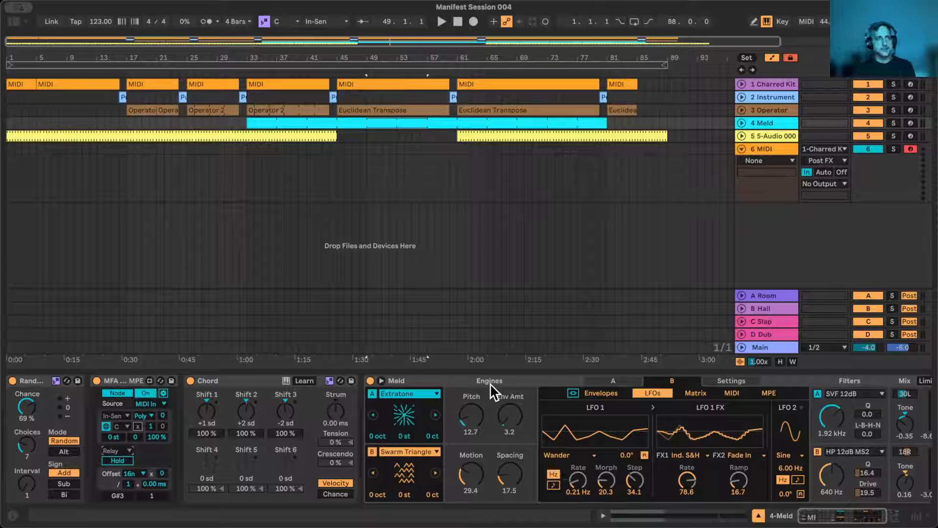
left_click(758, 516)
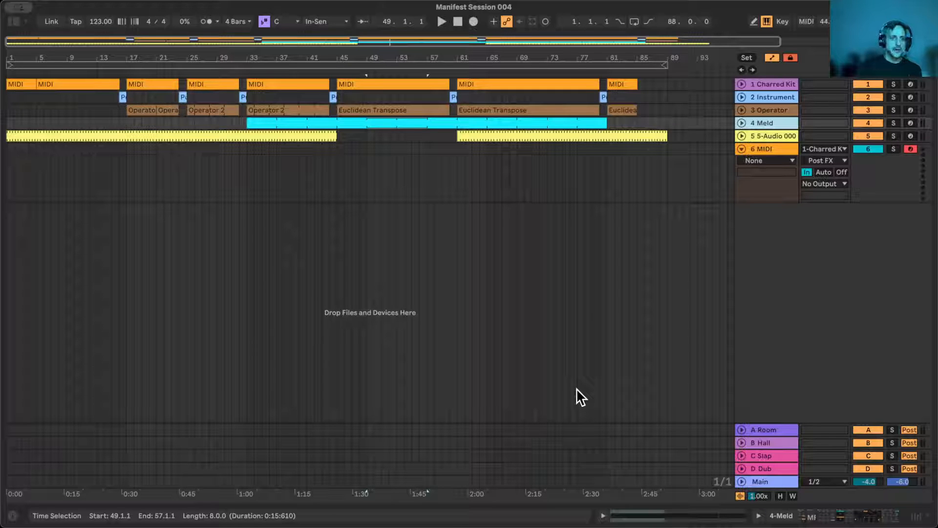
- Disarm the 6 MIDI track and fold it like the other tracks
left_click_drag(121, 62, 101, 53)
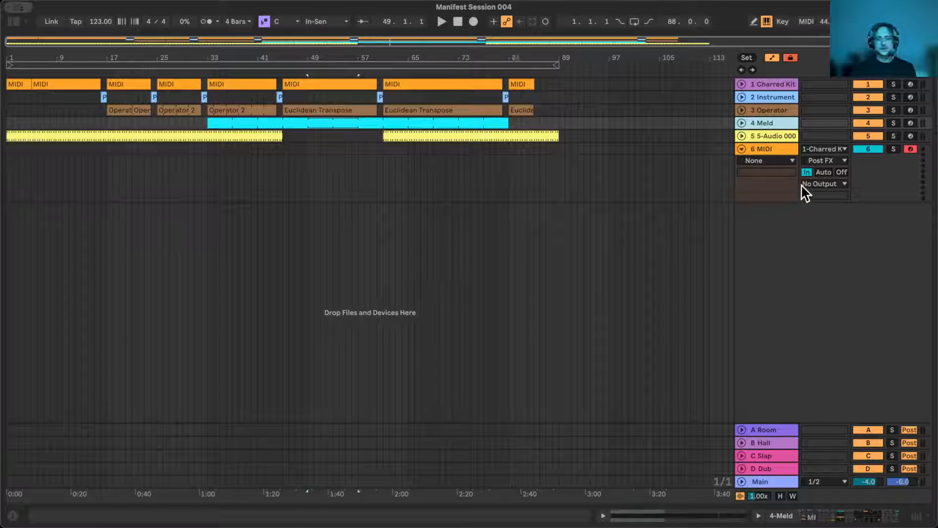
left_click(910, 149)
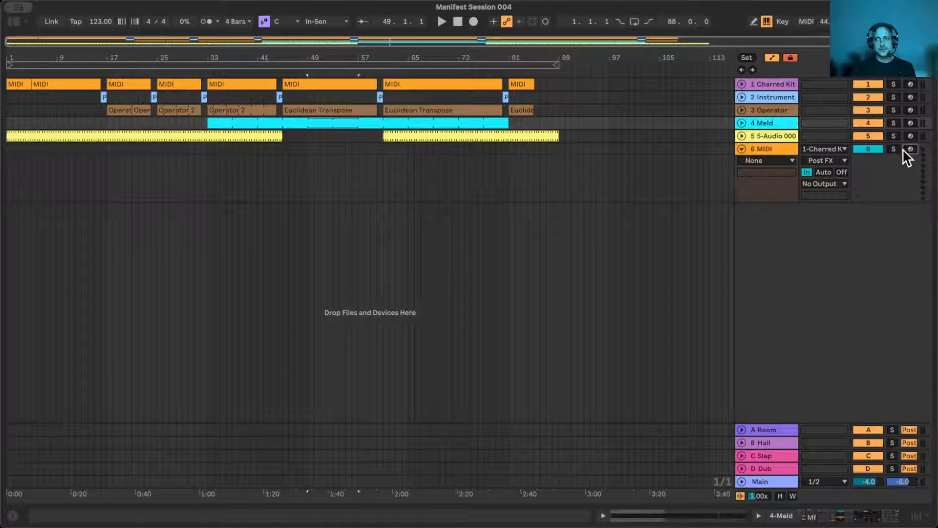
left_click(741, 149)
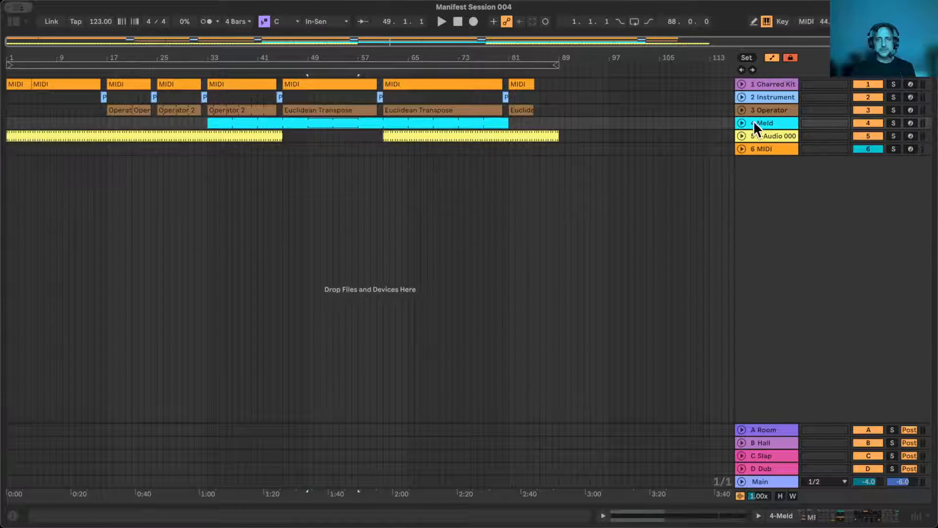
- Select the Charred Kit track and widen the track headers to show the full track names
left_click(768, 95)
left_click(768, 82, "shift")
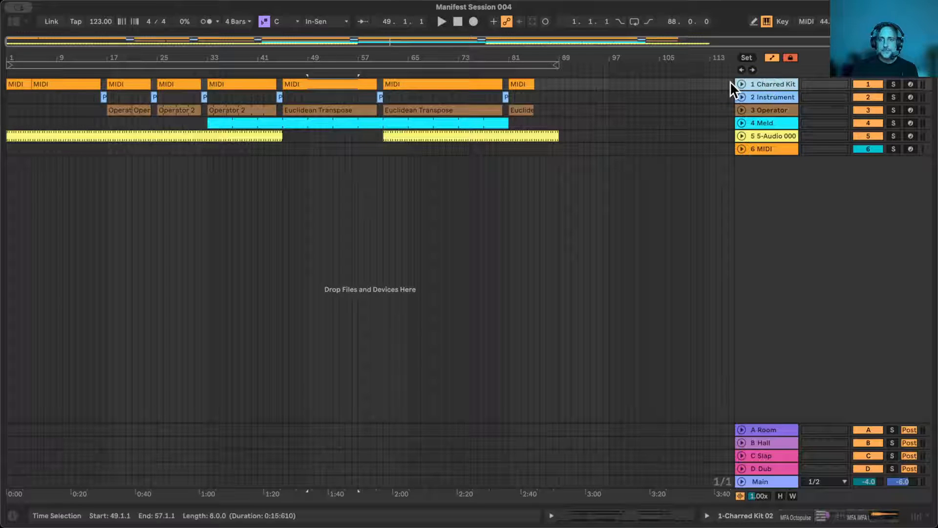
left_click_drag(733, 81, 668, 80)
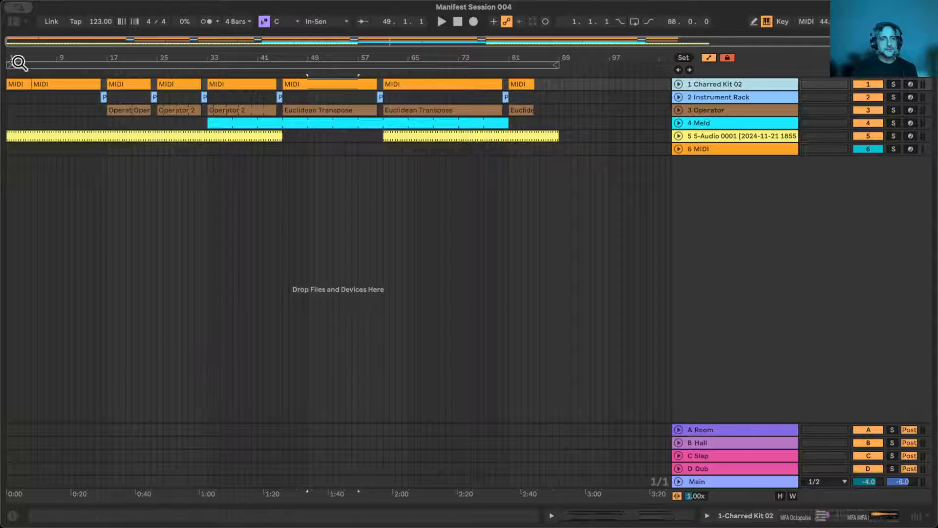
- Show the browser, open the MFA Workshop place and collapse its MFA Mod Squad Pro folder
left_click(17, 20)
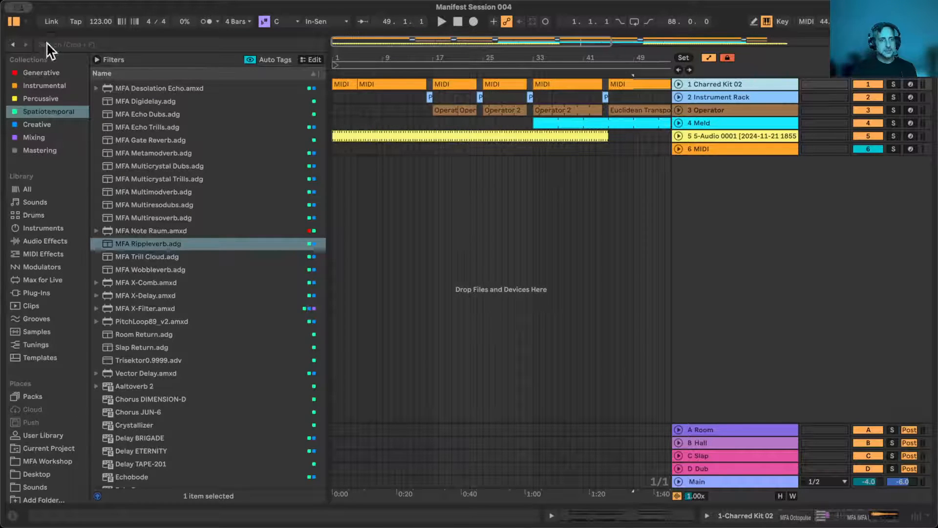
scroll(34, 334, "down", 1)
left_click(38, 458)
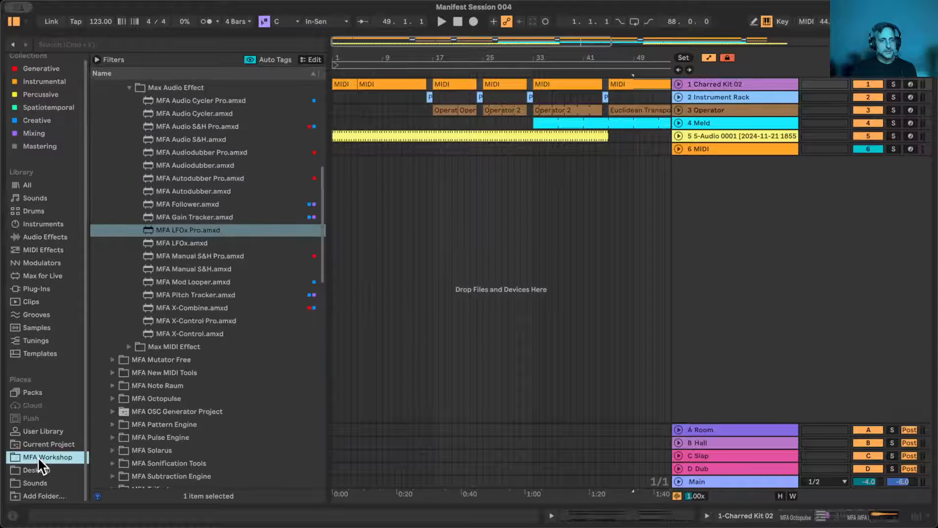
scroll(143, 157, "up", 7)
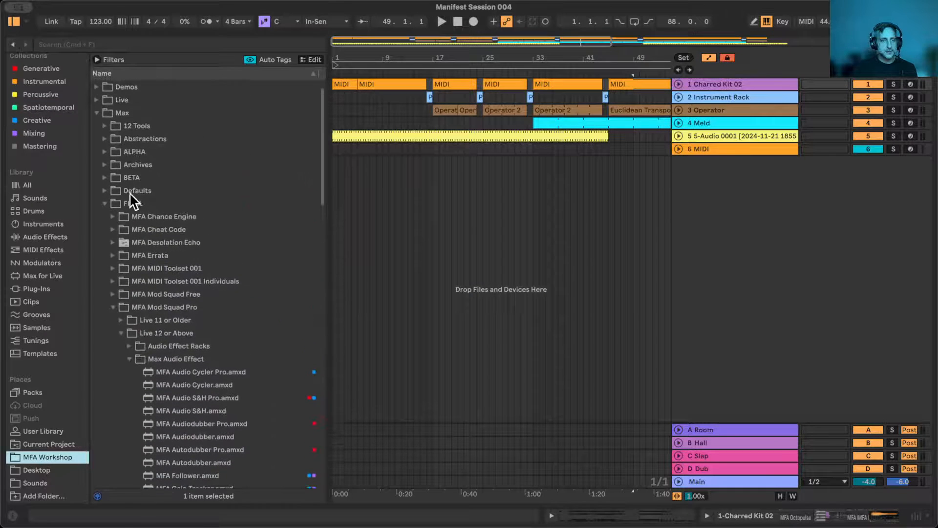
left_click(112, 308)
- Look through the MFA Max for Live devices listed in the MFA Workshop folder
scroll(136, 395, "down", 15)
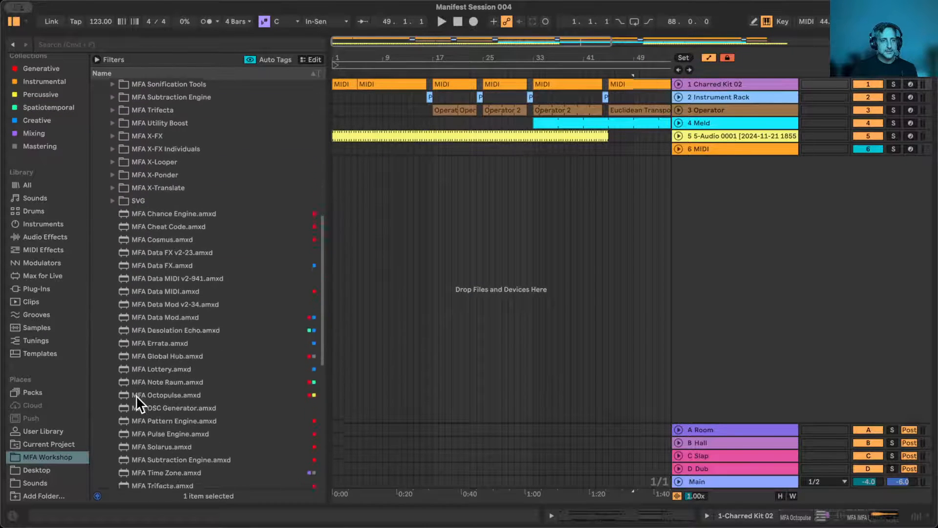
scroll(136, 395, "up", 8)
scroll(136, 395, "down", 5)
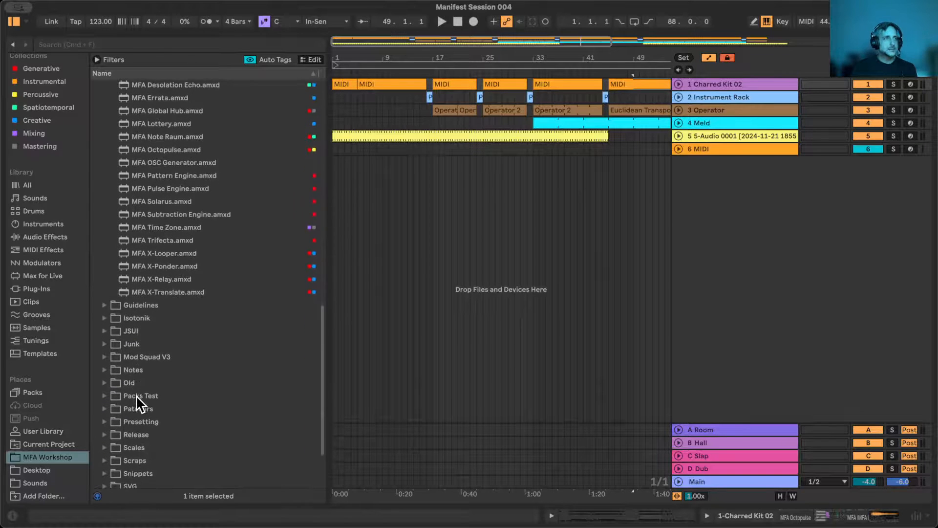
scroll(136, 394, "down", 3)
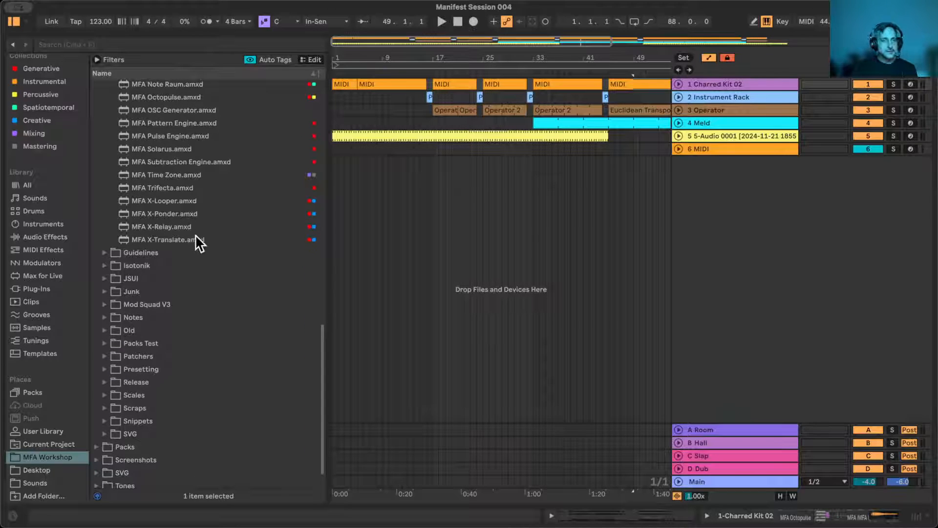
scroll(195, 234, "up", 12)
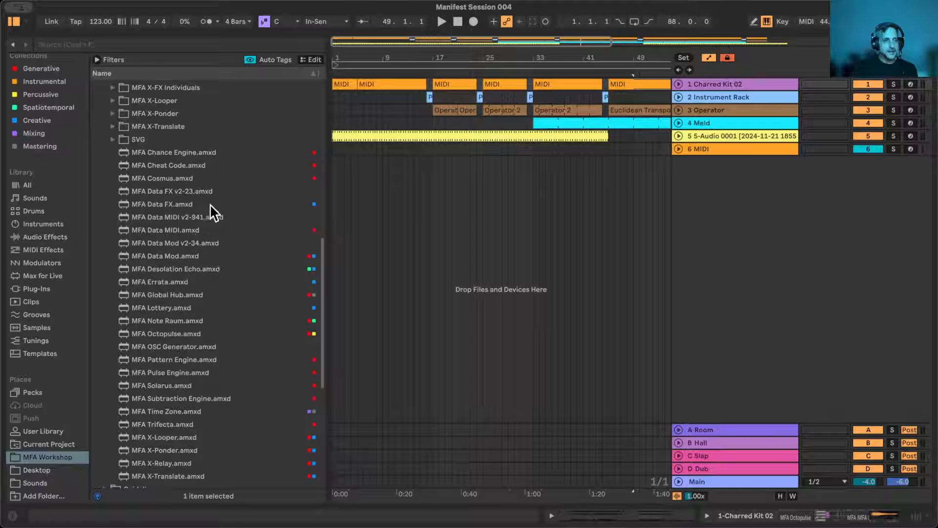
scroll(195, 367, "down", 3)
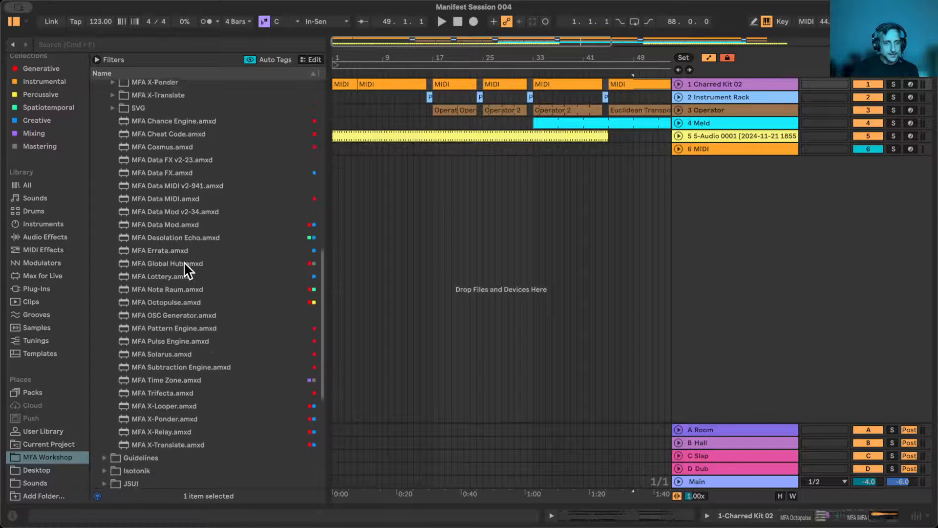
- Add the MFA Lottery device from the MFA Workshop folder on a new MIDI track below the existing tracks
scroll(184, 268, "up", 5)
scroll(180, 309, "down", 4)
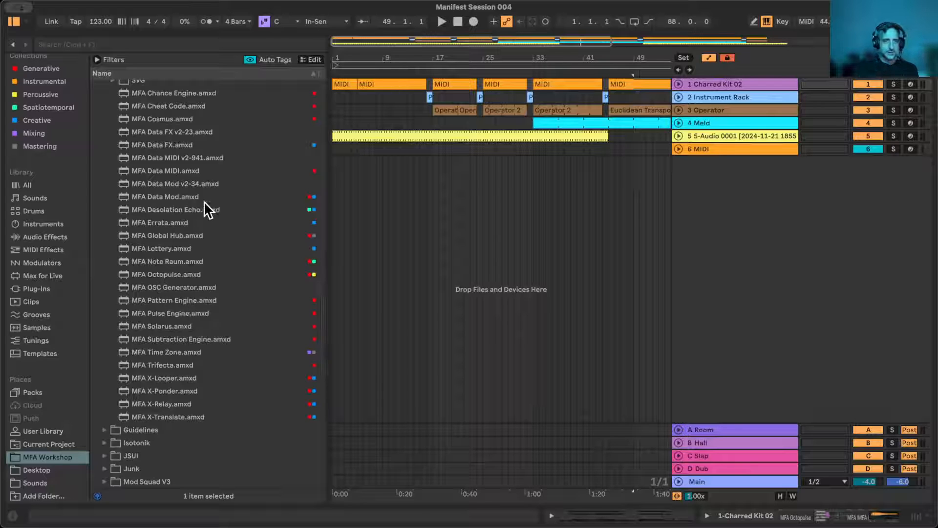
left_click_drag(150, 248, 754, 260)
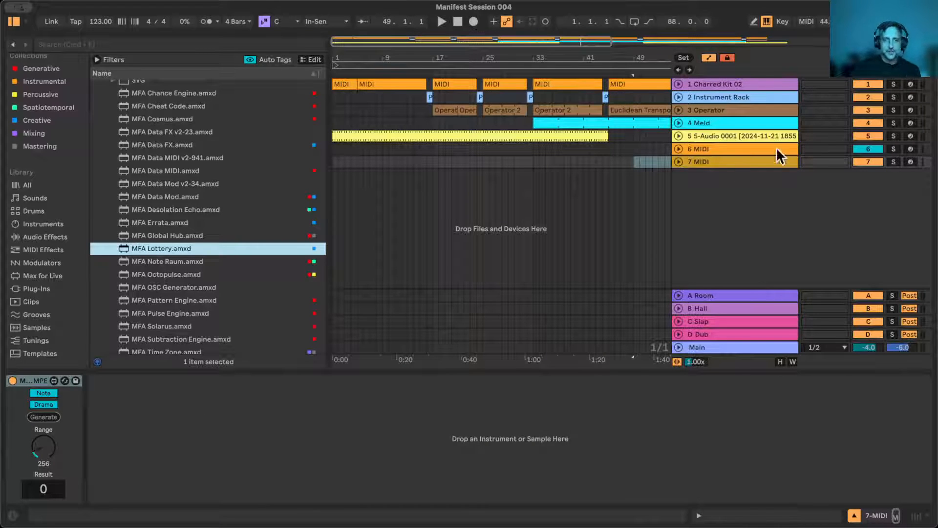
- Delete the empty 6 MIDI track above the Lottery track and hide the browser
left_click(733, 146)
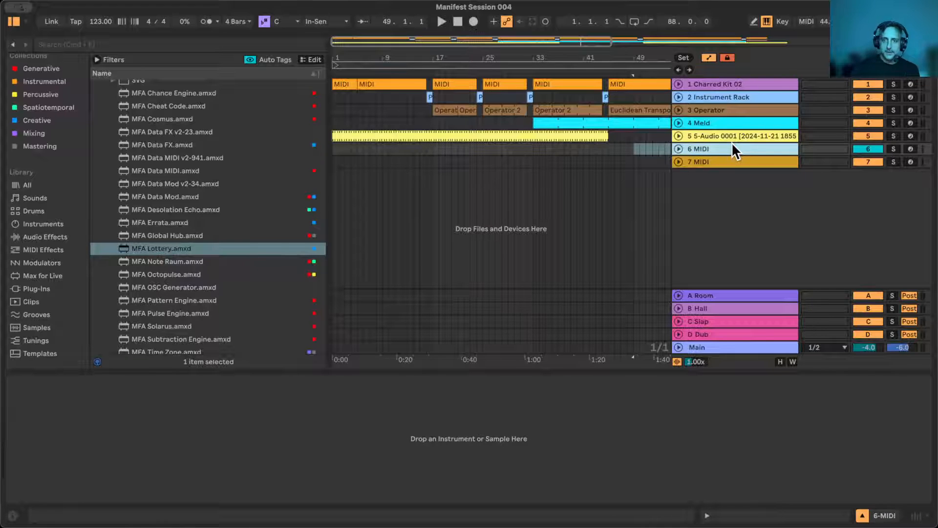
key("Delete")
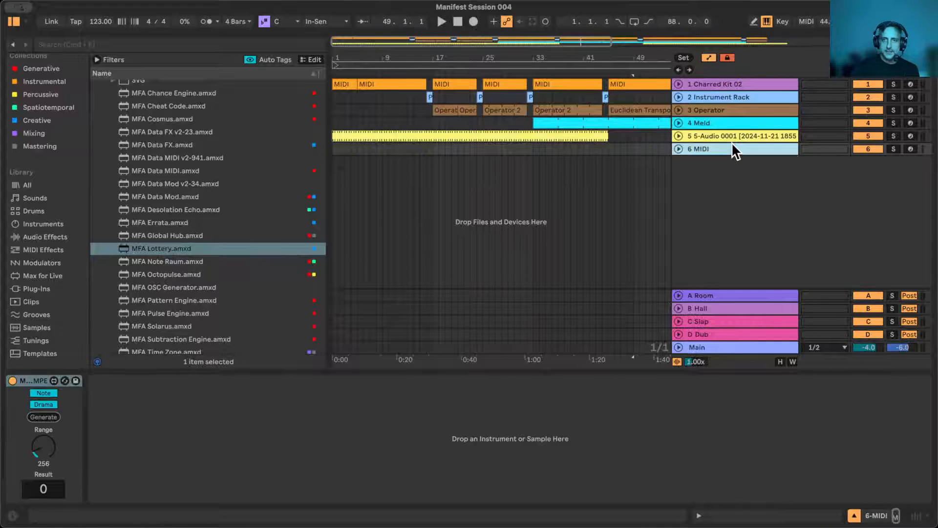
left_click(8, 20)
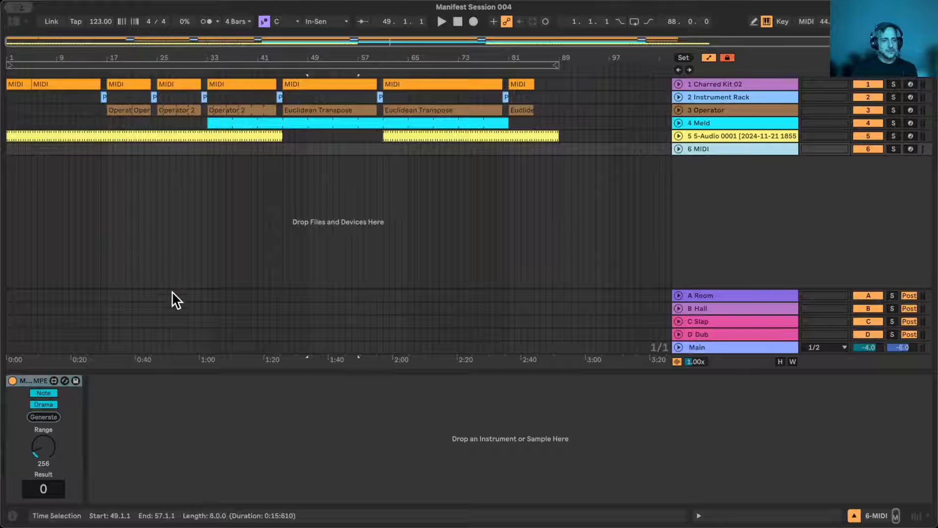
- Set the Range of the MFA Lottery device to 512
left_click(155, 406)
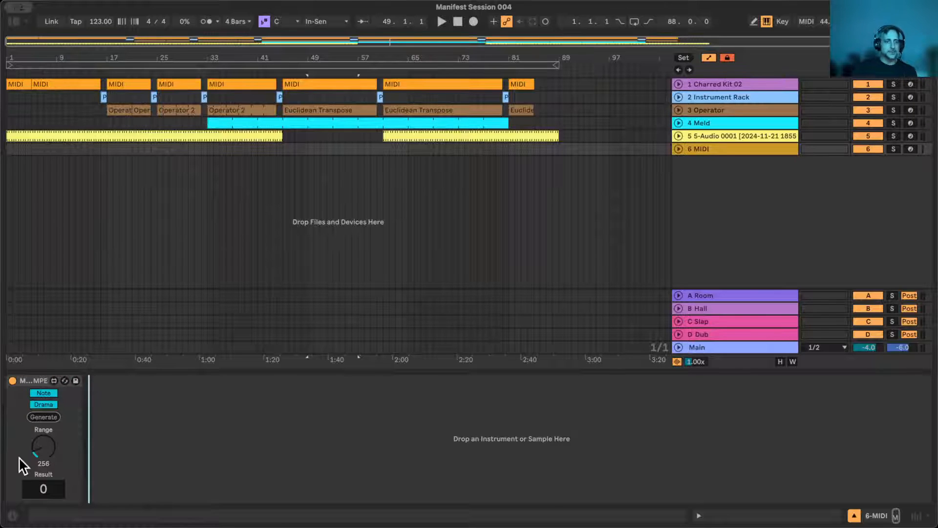
left_click(40, 451)
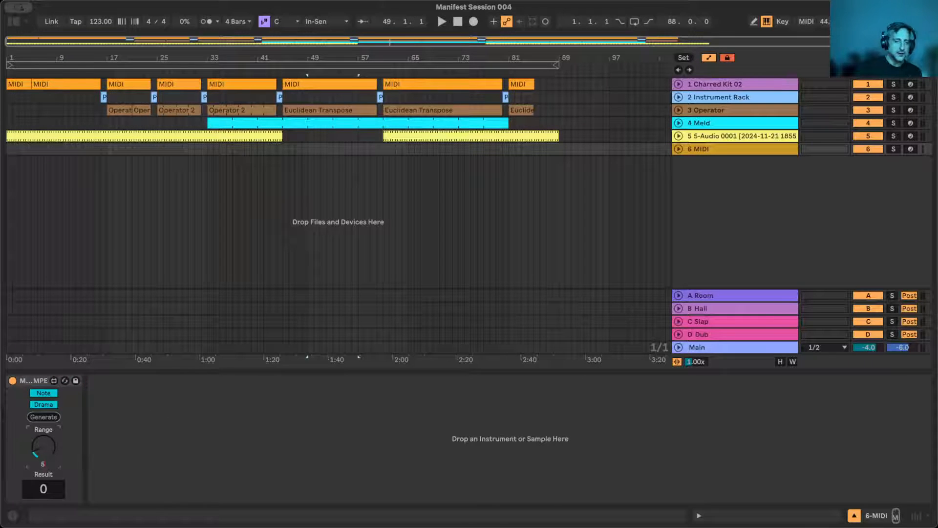
key("Return")
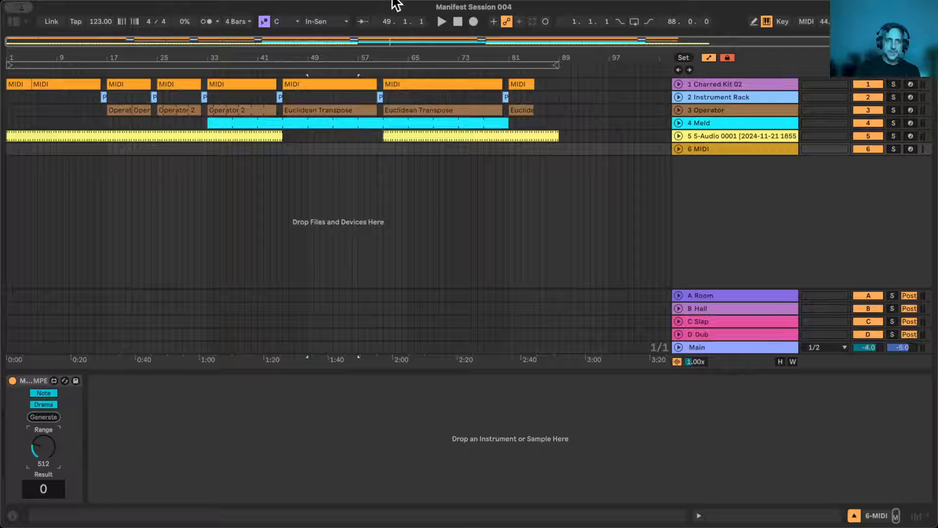
- Return the playback position to the start, select the arrangement's loop span and show the Main track's device chain
left_click(458, 22)
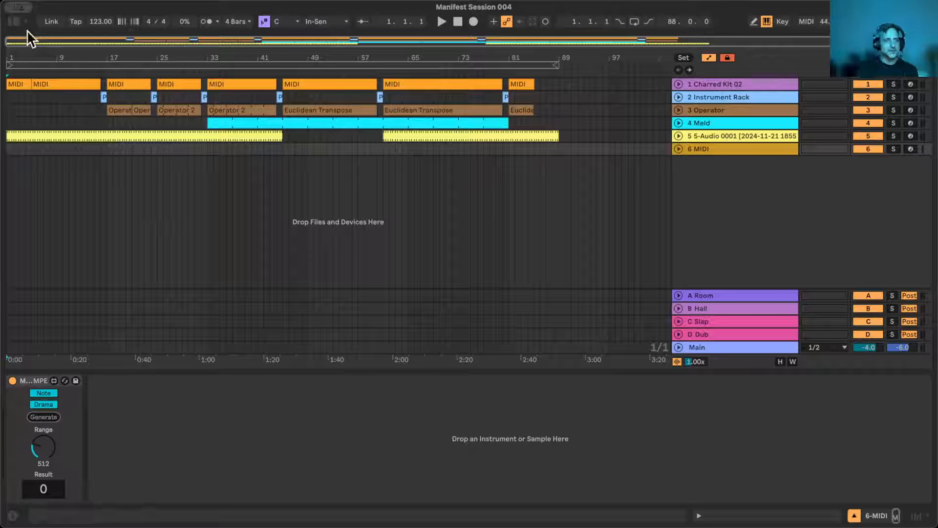
left_click(36, 64)
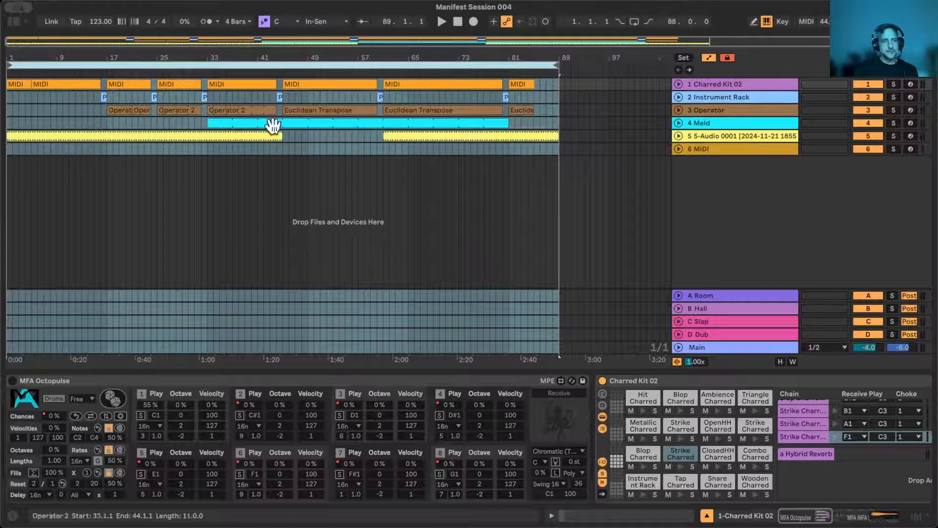
left_click(712, 343)
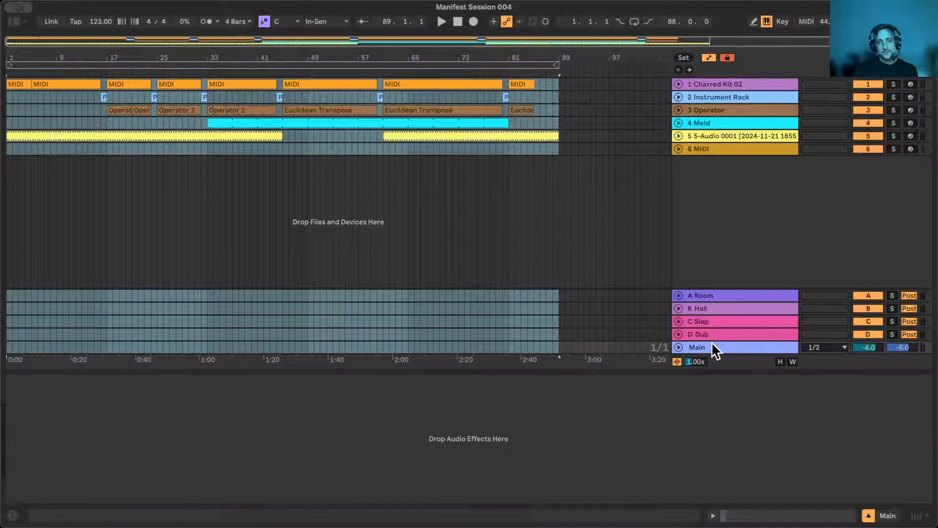
- Select the Lottery device on the 6 MIDI track and play the arrangement from the beginning
left_click(708, 149)
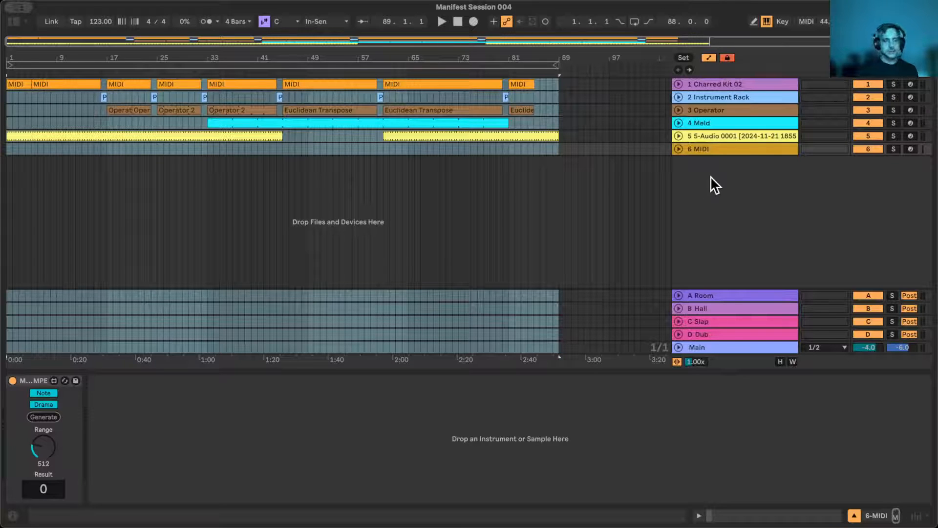
left_click(128, 461)
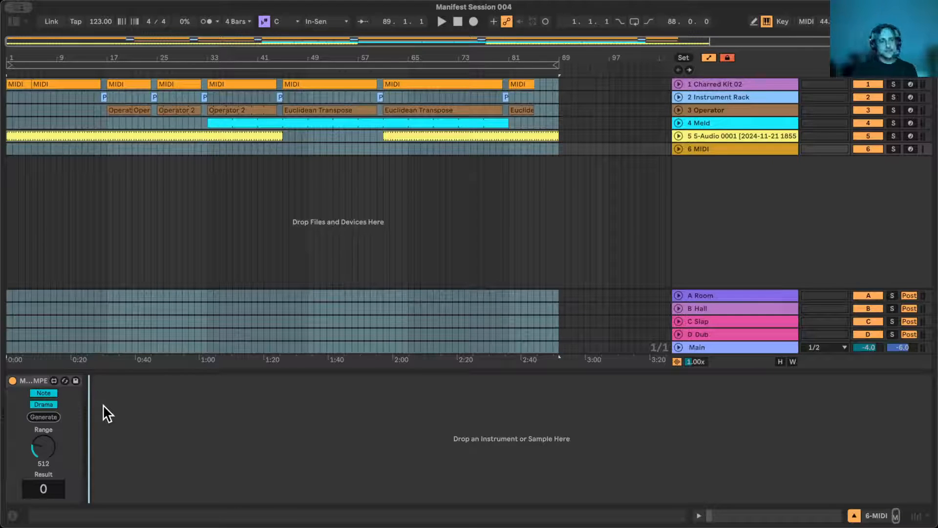
left_click(27, 381)
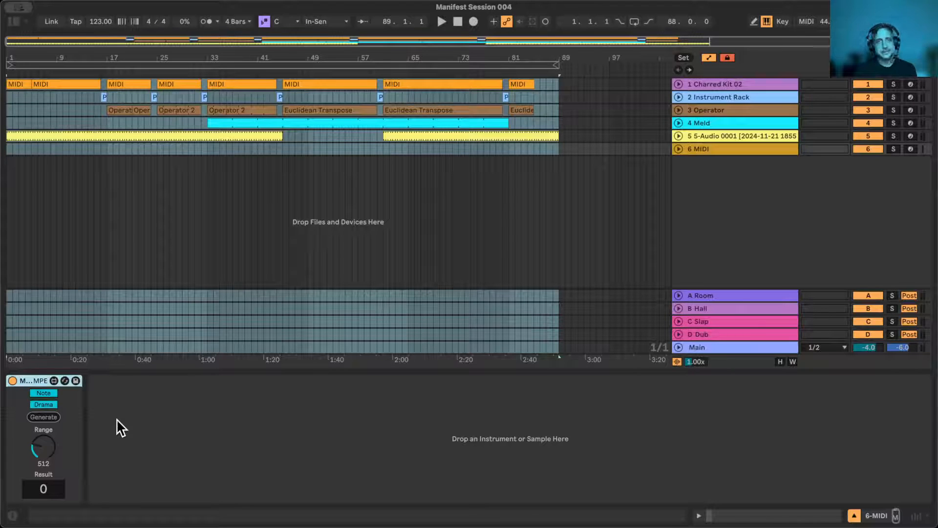
left_click(442, 22)
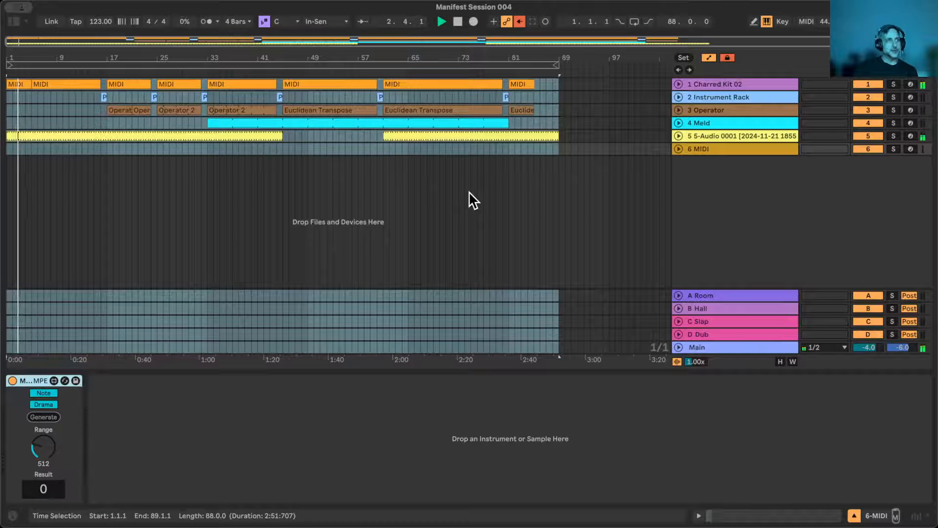
double_click(452, 56)
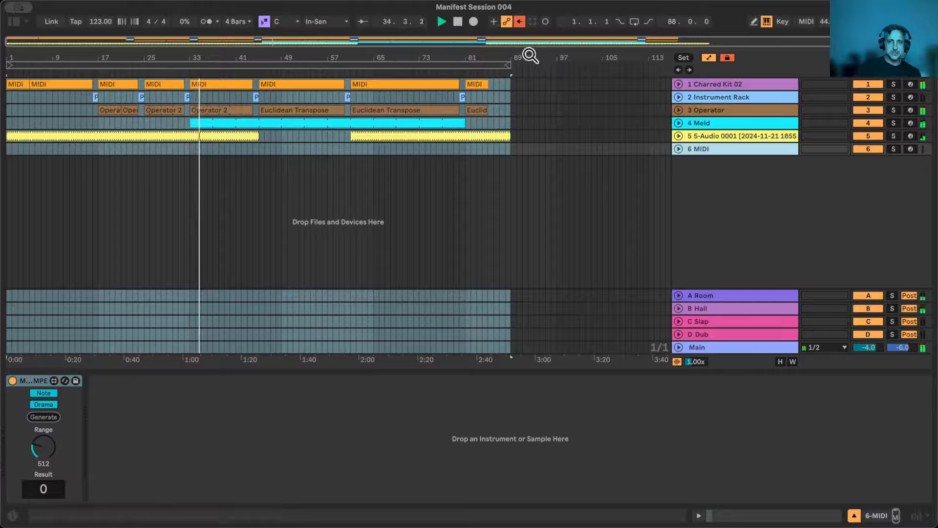
left_click_drag(386, 59, 404, 57)
left_click(243, 443)
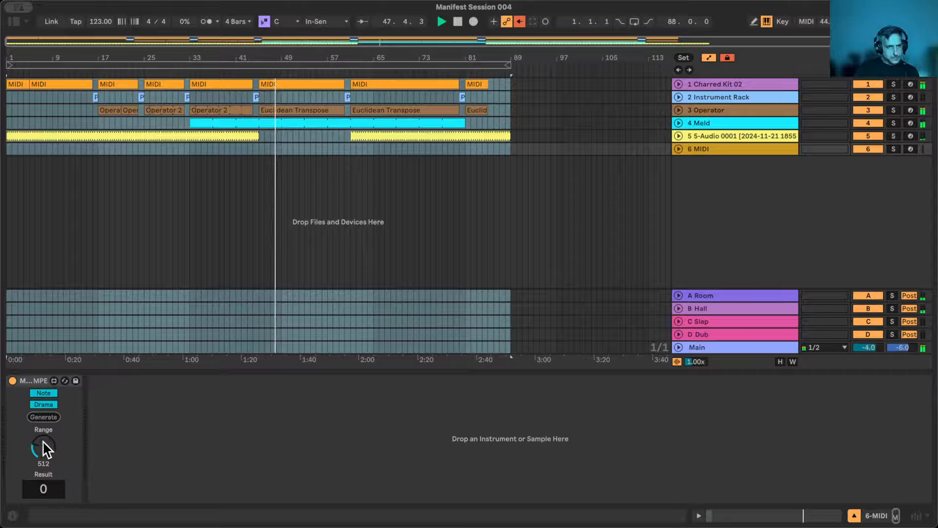
- Switch the Lottery device from Note to Manual triggering and set its Range to 512
left_click_drag(43, 441, 42, 422)
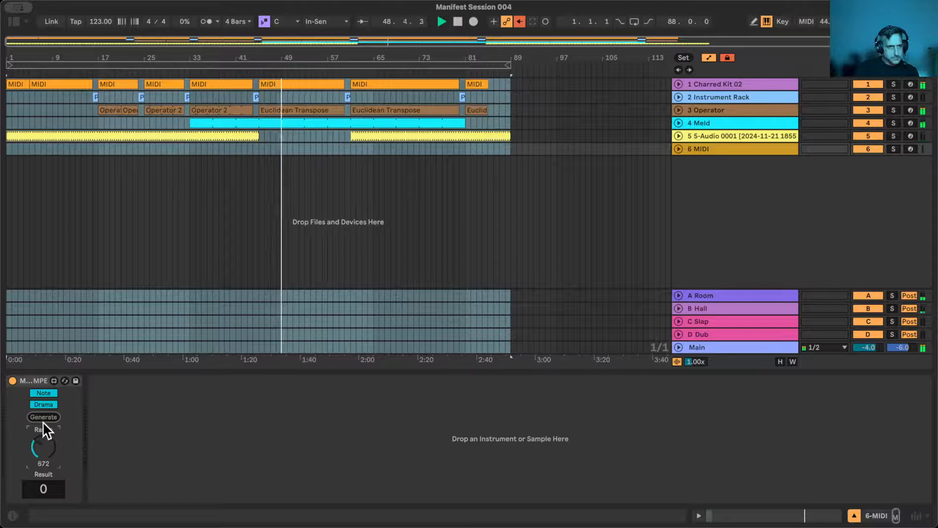
left_click(39, 391)
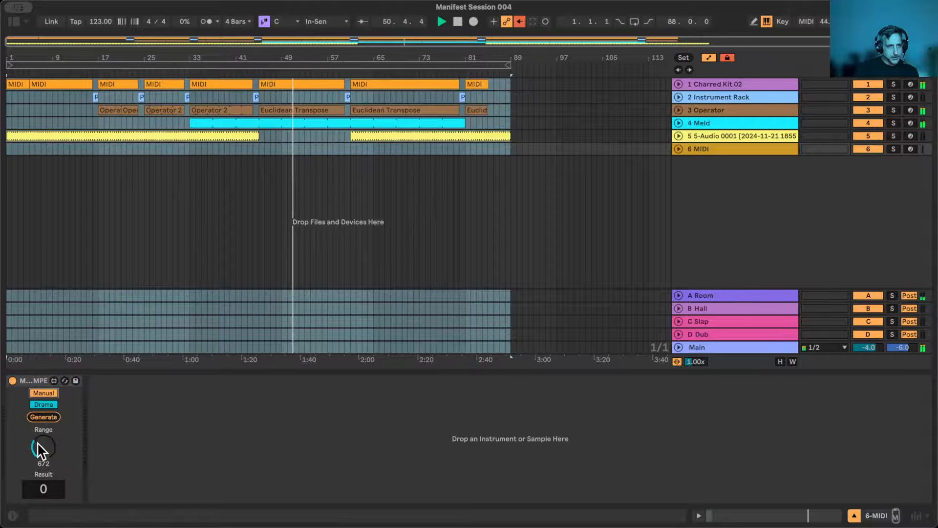
left_click_drag(38, 444, 37, 479)
type("51")
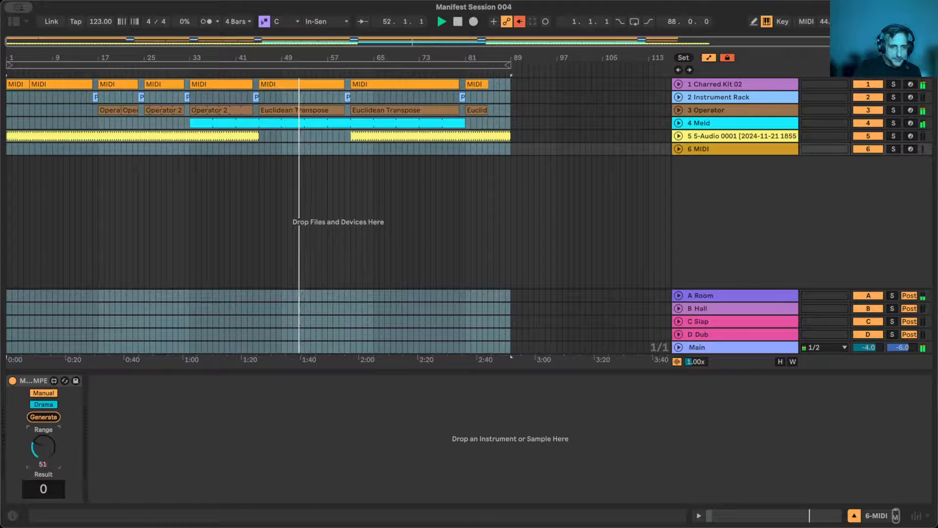
type("2")
key("Return")
left_click(116, 439)
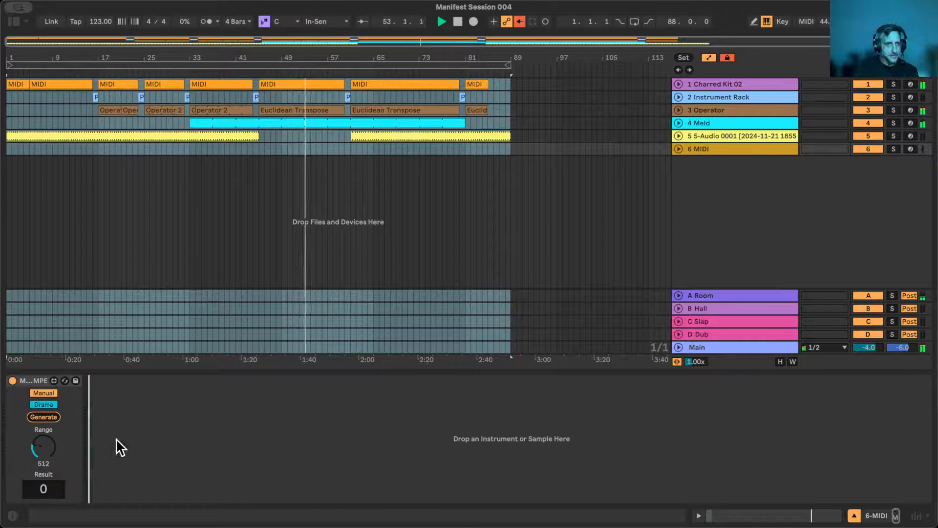
- Generate a random result with the Lottery device and stop the arrangement's playback
left_click(44, 417)
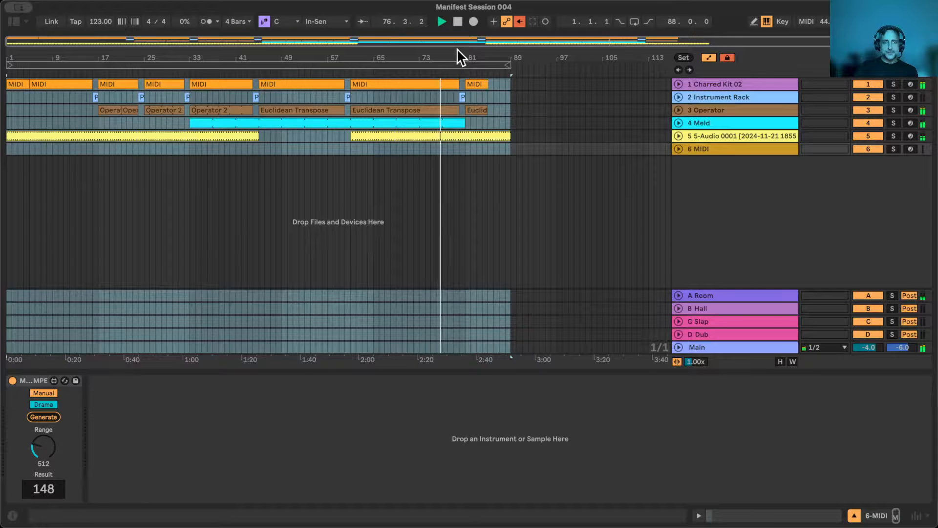
left_click(457, 20)
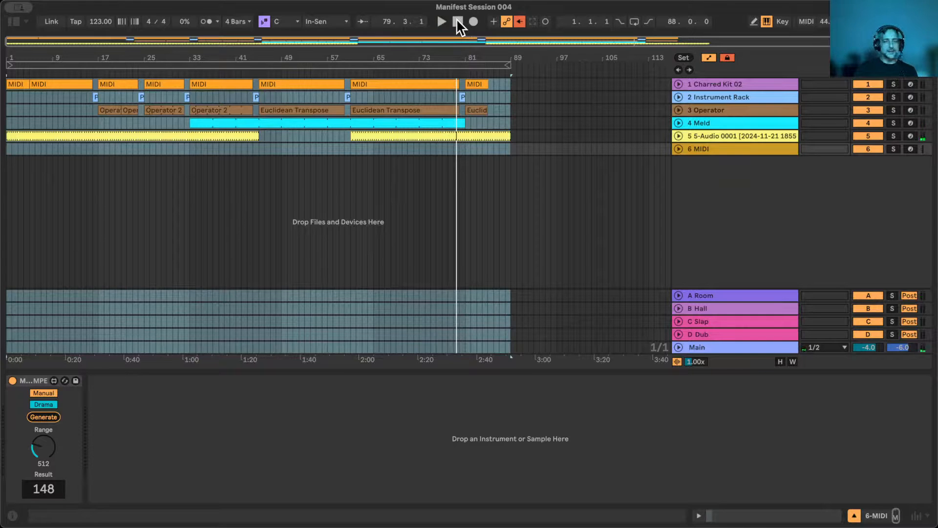
- Select the whole arrangement, place the insert marker at bar 82 on the Instrument Rack track and hide the device view
mouse_move(461, 54)
left_mouse_down()
mouse_move(420, 88)
mouse_move(399, 142)
mouse_move(401, 74)
mouse_move(461, 56)
left_mouse_up()
key("super+a")
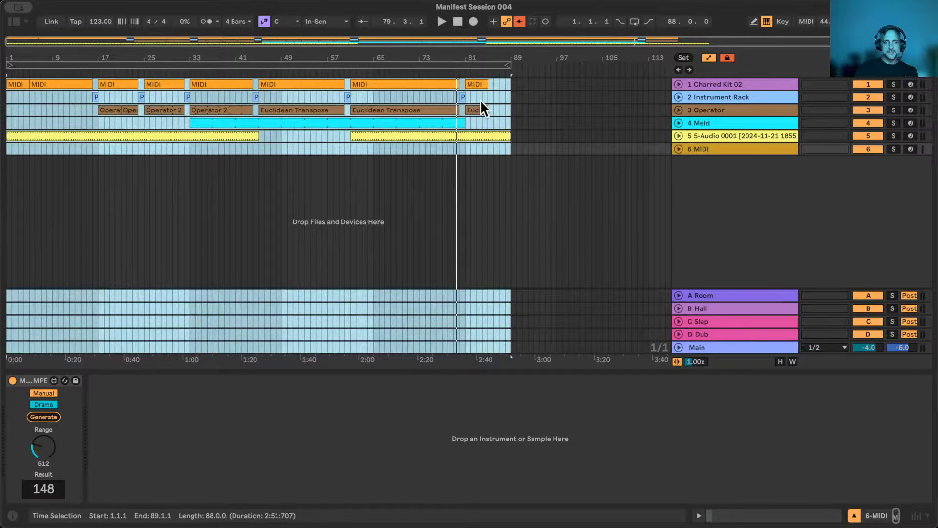
left_click(473, 93)
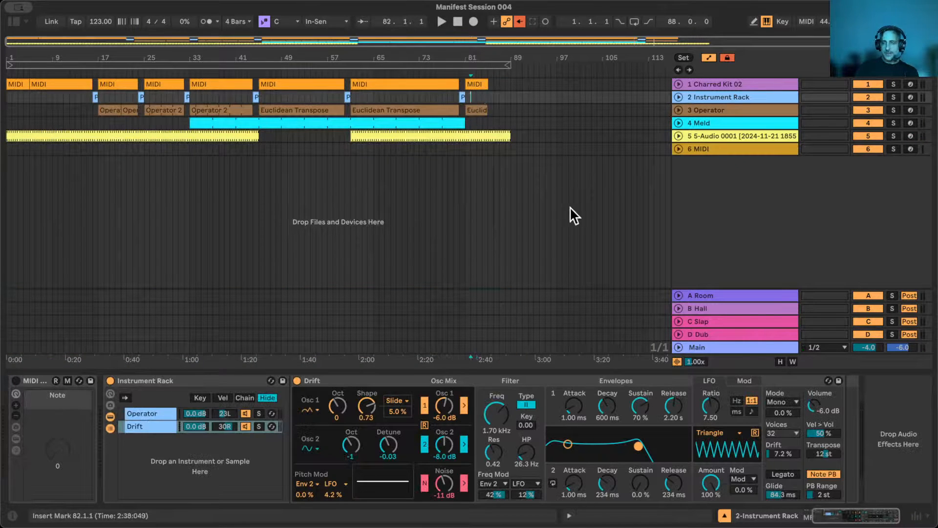
left_click(725, 516)
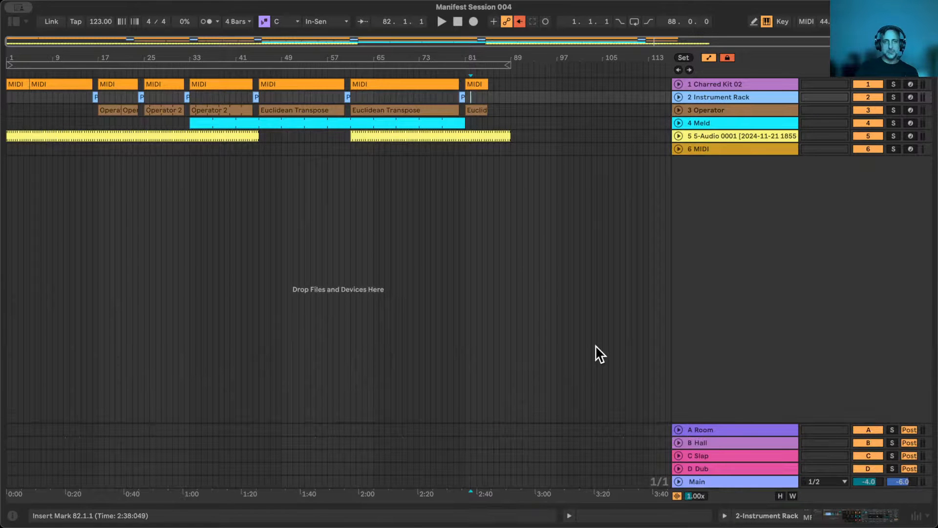